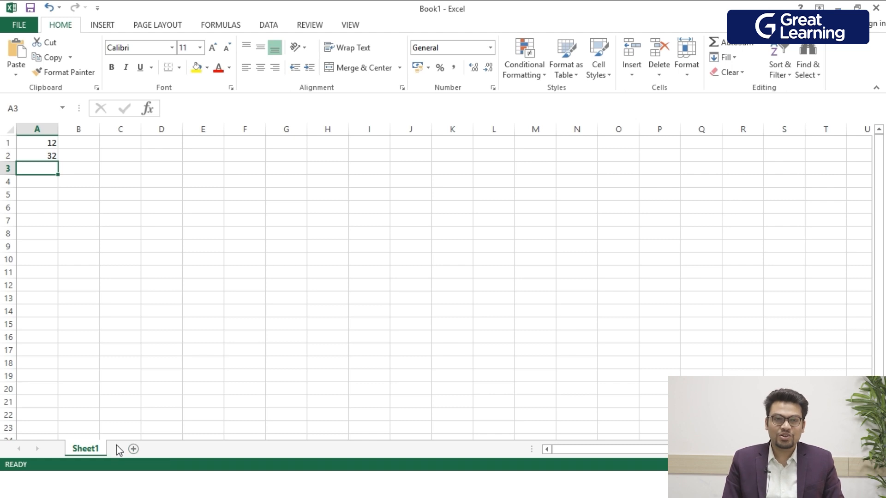
Add a new blank worksheet after Sheet1 and open its name for editing.
left_click(134, 449)
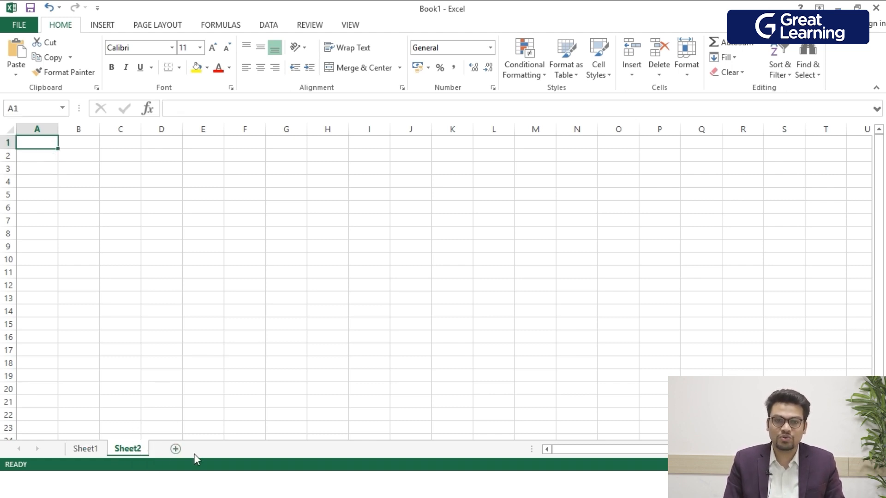
double_click(134, 451)
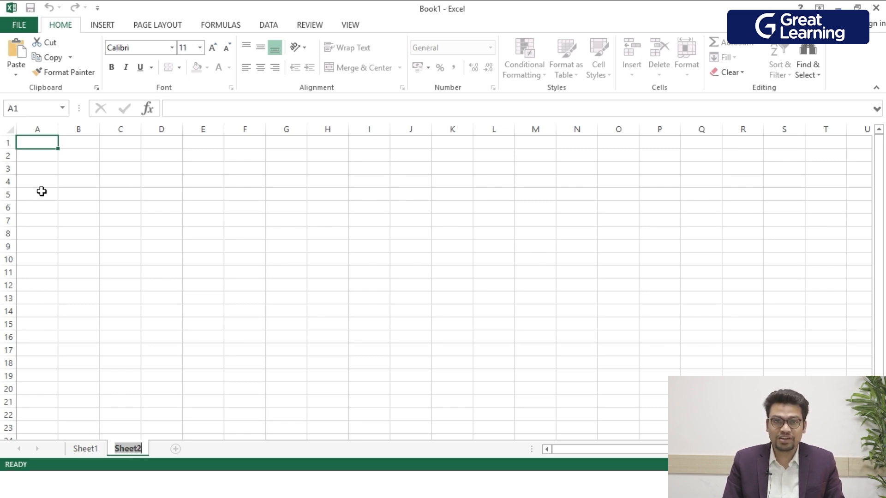
left_click(65, 196)
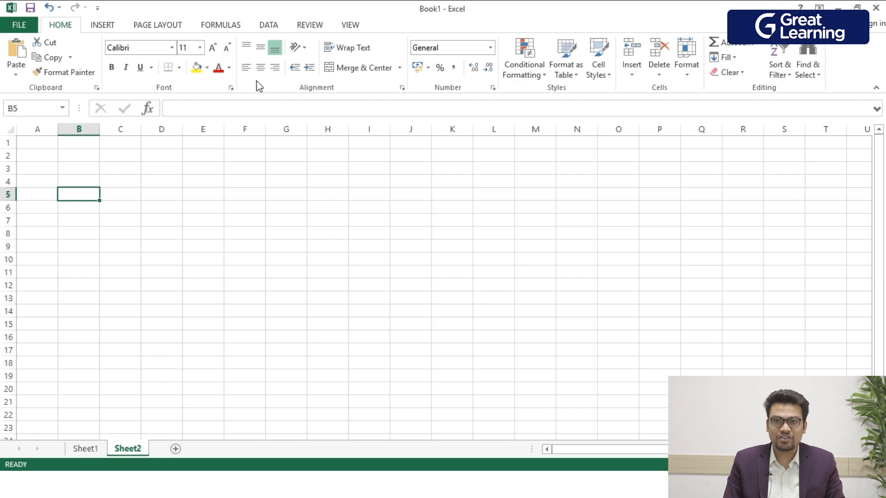
Examine the commands available for inserting objects, page layout, formulas, data handling, reviewing and viewing the workbook.
left_click(104, 25)
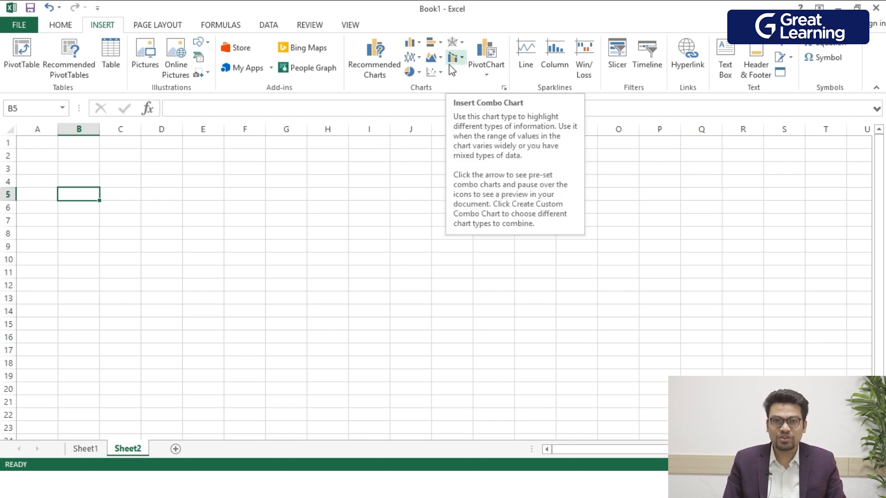
left_click(158, 26)
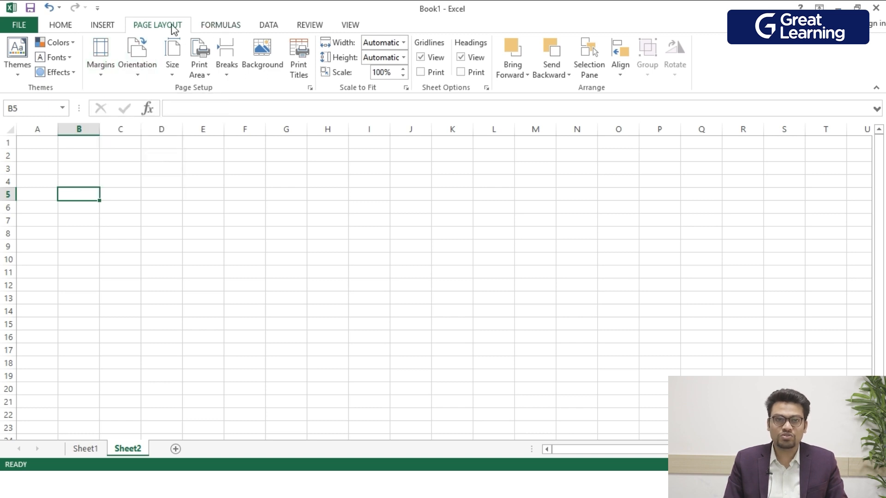
left_click(209, 31)
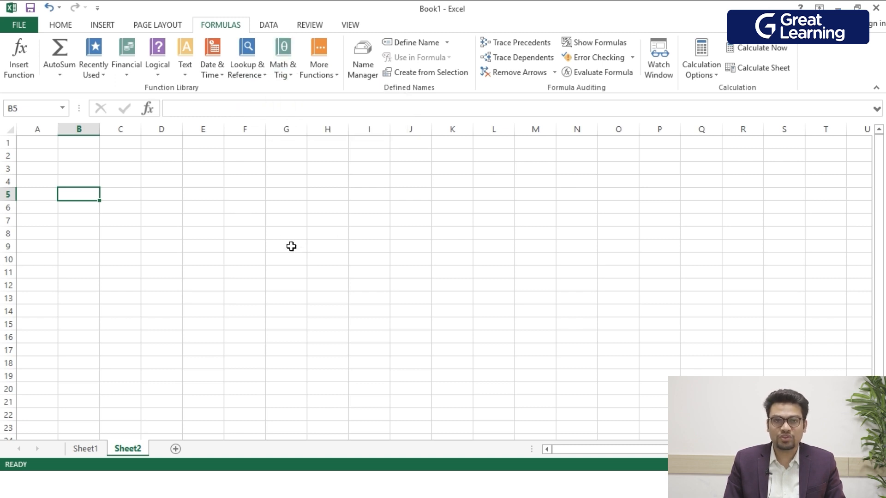
left_click(209, 115)
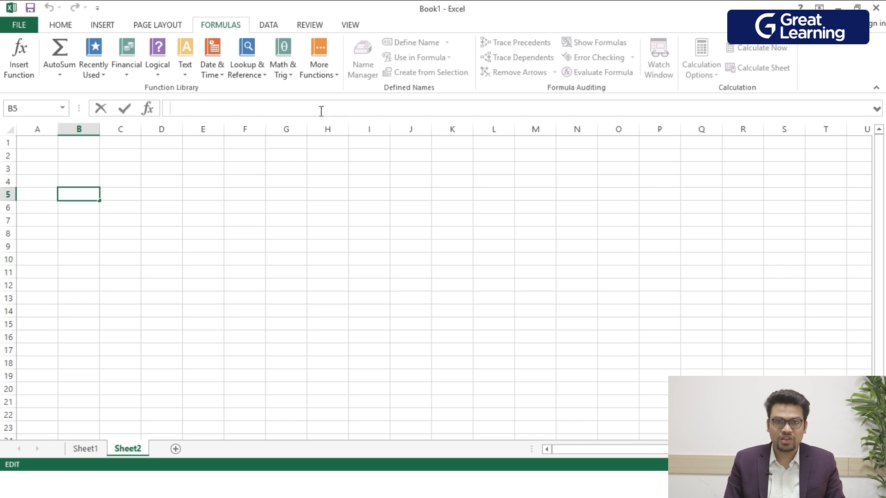
left_click(267, 31)
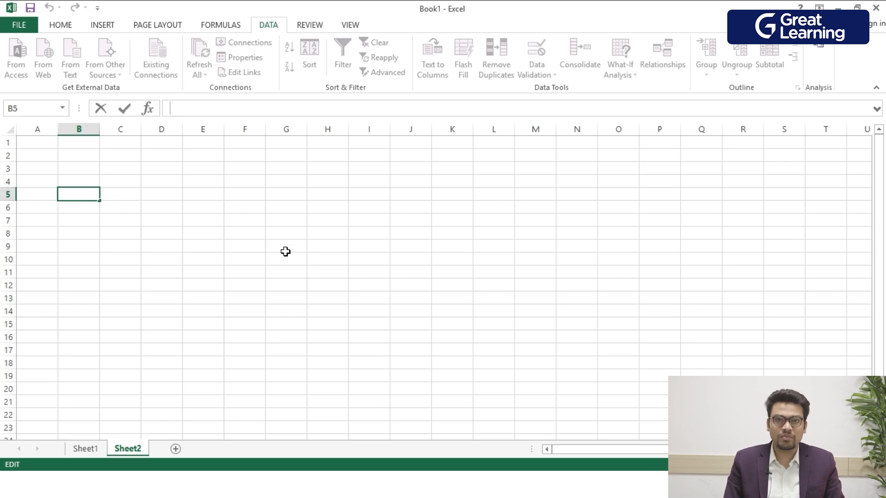
left_click(307, 28)
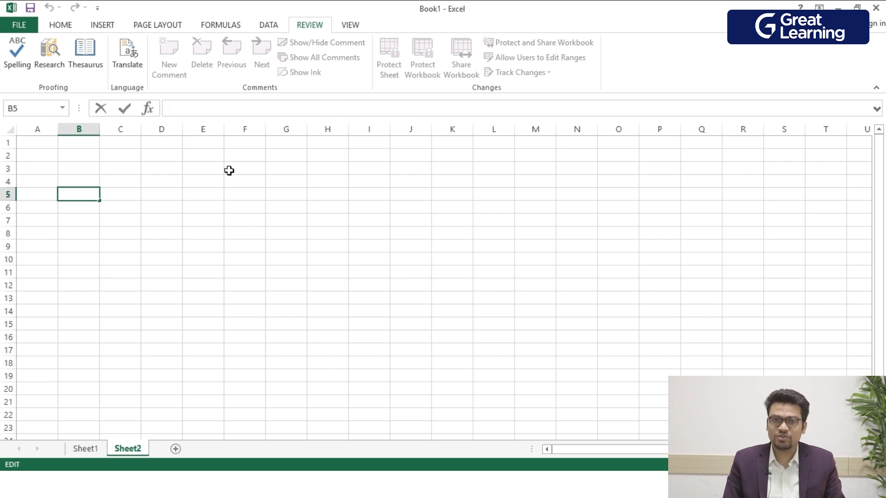
left_click(346, 28)
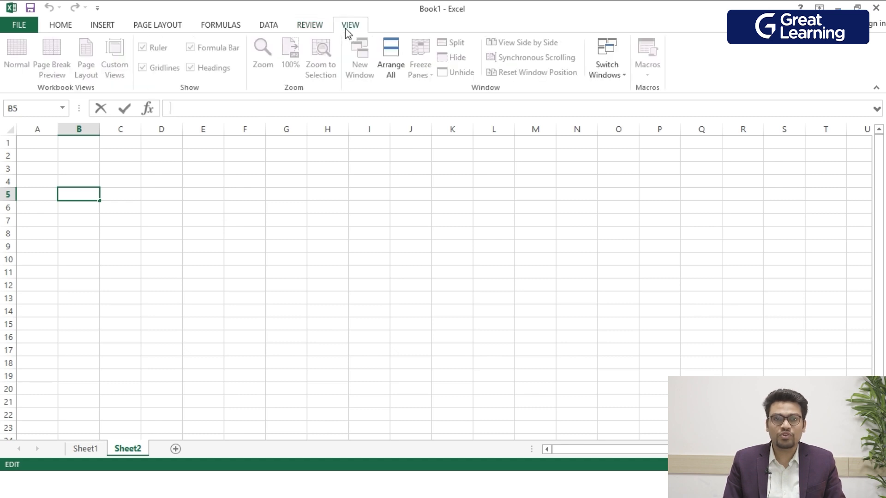
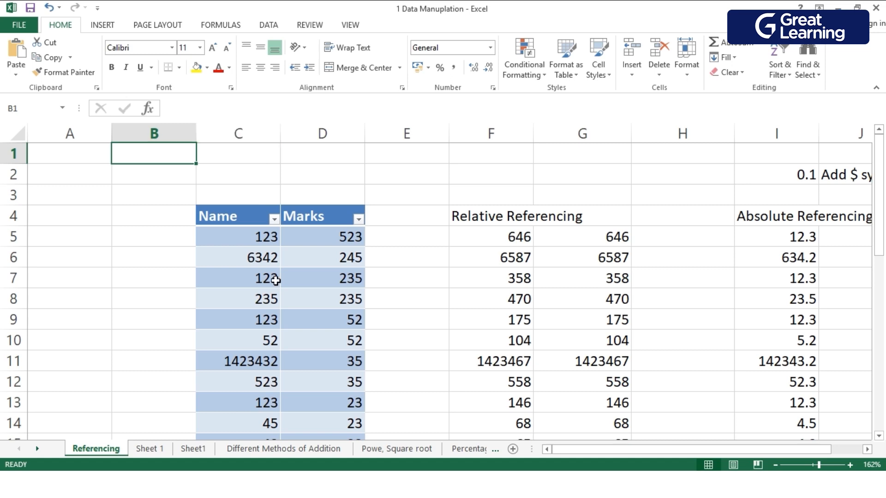
Enter 123 in cell B49, in the empty area below the data on the Referencing sheet.
left_click(250, 240)
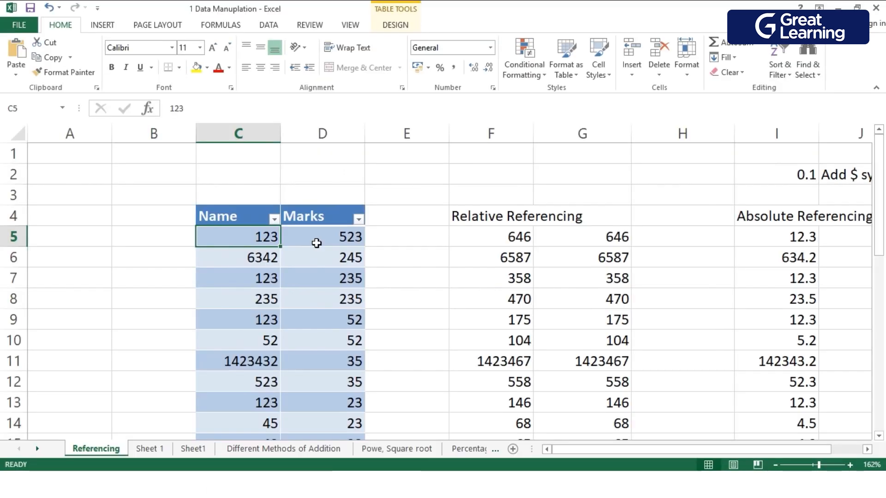
scroll(438, 315, "down", 1)
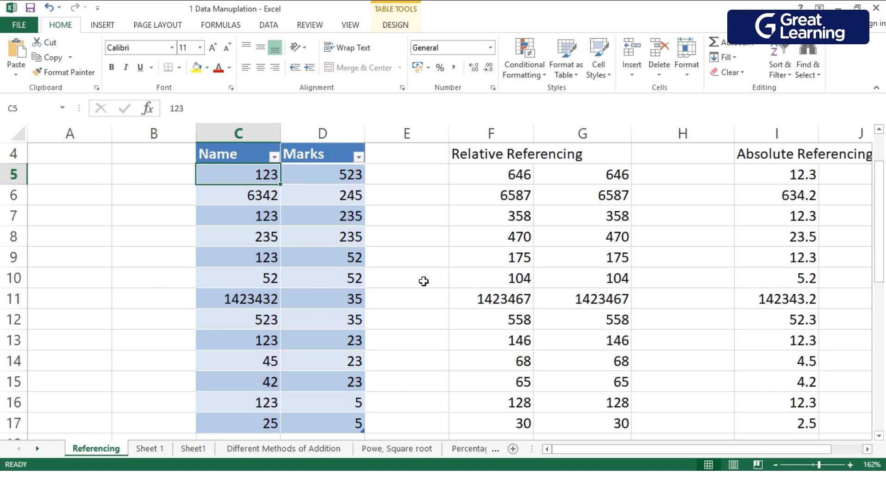
scroll(423, 281, "up", 1)
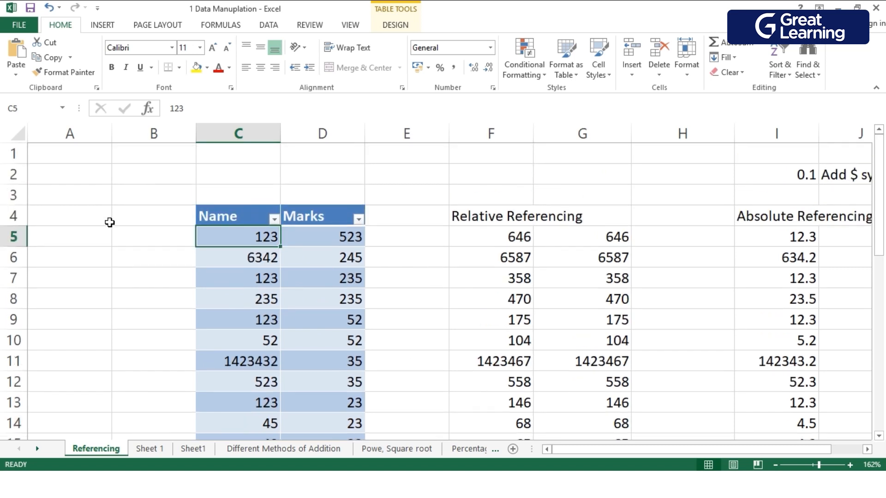
scroll(413, 301, "down", 15)
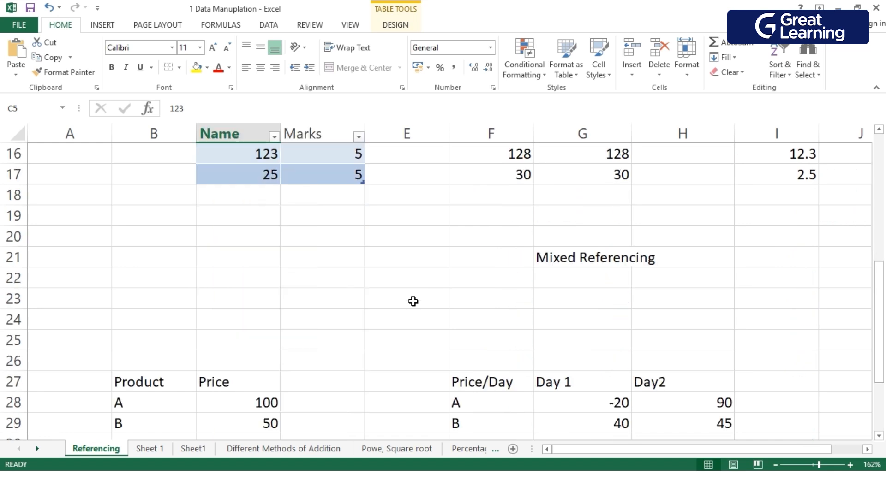
left_click(166, 224)
type("123")
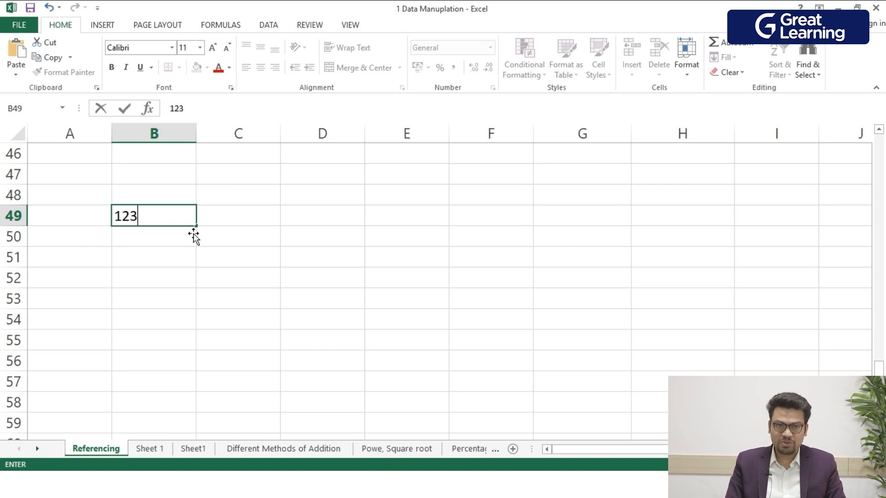
key("Return")
Enter 321 in cell B50, directly below the first number.
type("123")
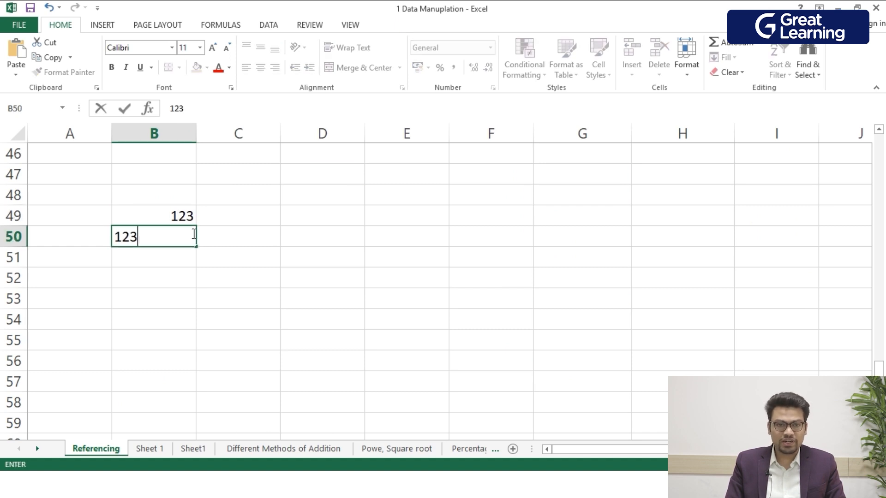
type("32")
key("BackSpace")
key("BackSpace")
key("BackSpace")
key("BackSpace")
key("BackSpace")
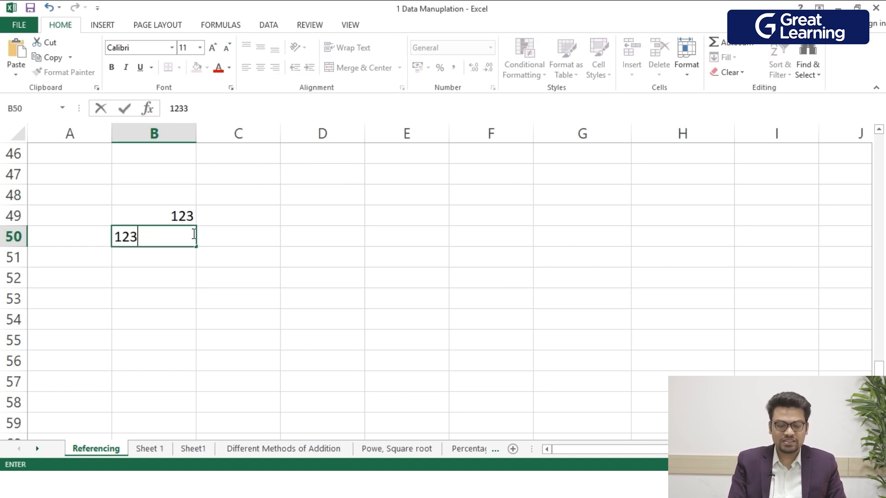
type("321")
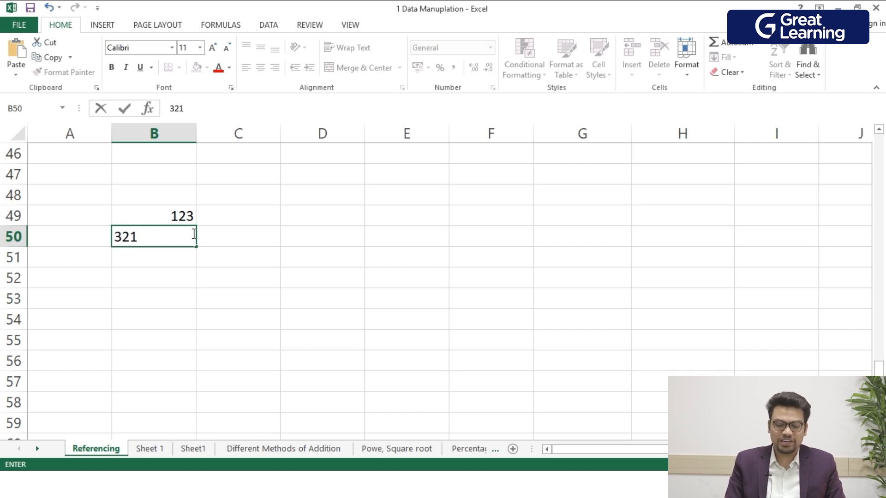
key("Return")
Add the two numbers in cell C51 with the formula =B49+B50 and check the references it uses.
left_click(175, 223)
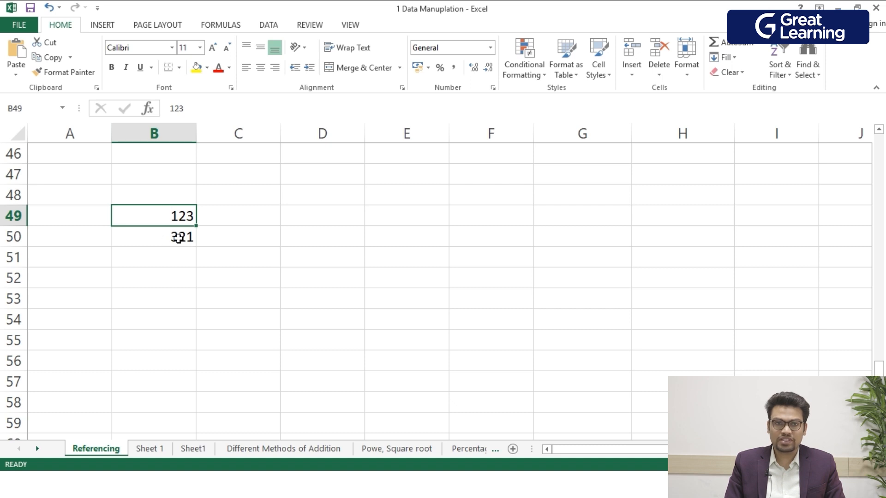
left_click(262, 254)
double_click(256, 266)
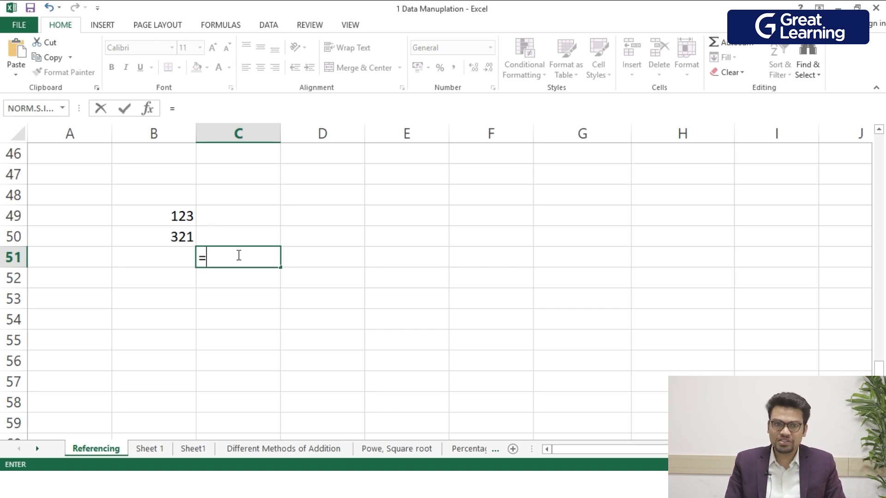
left_click(171, 221)
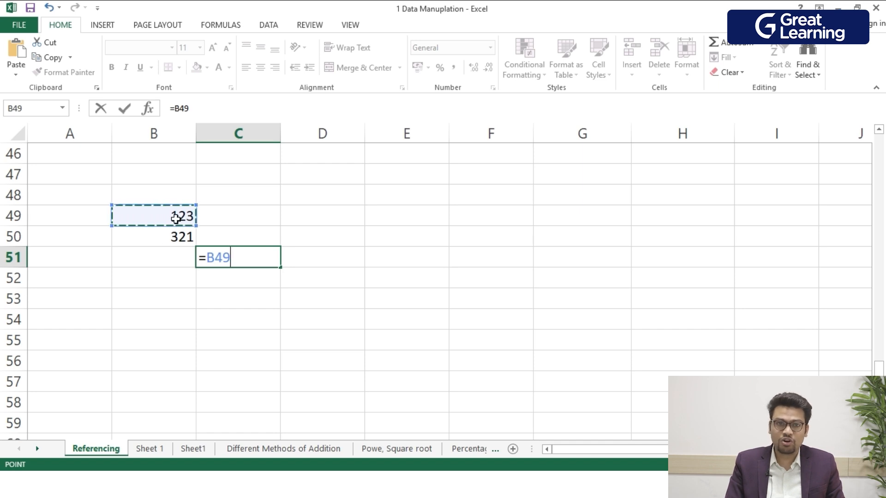
type("+")
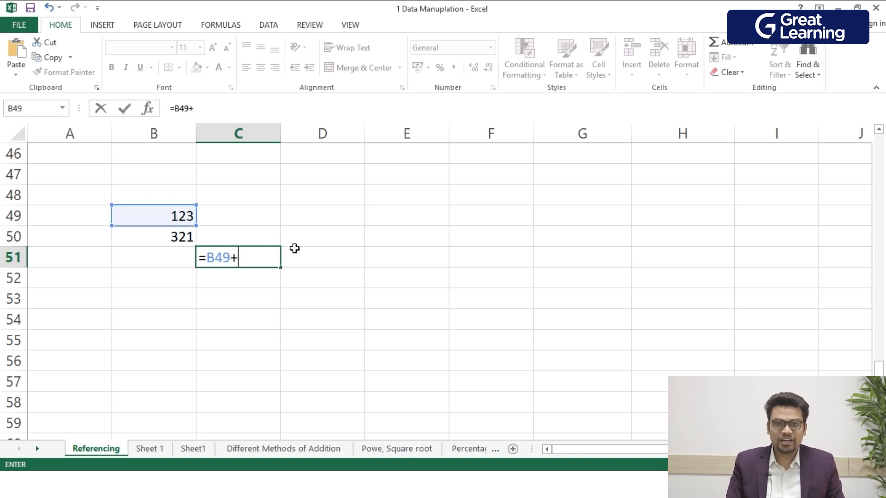
left_click(182, 242)
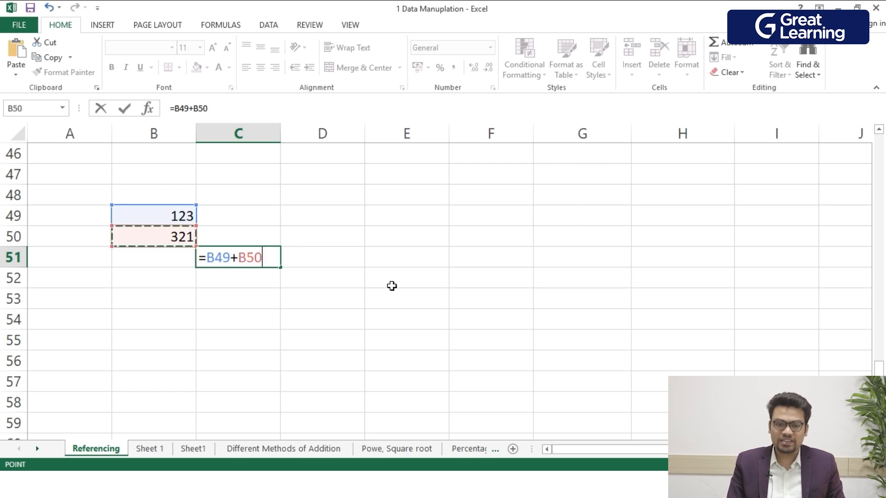
key("Return")
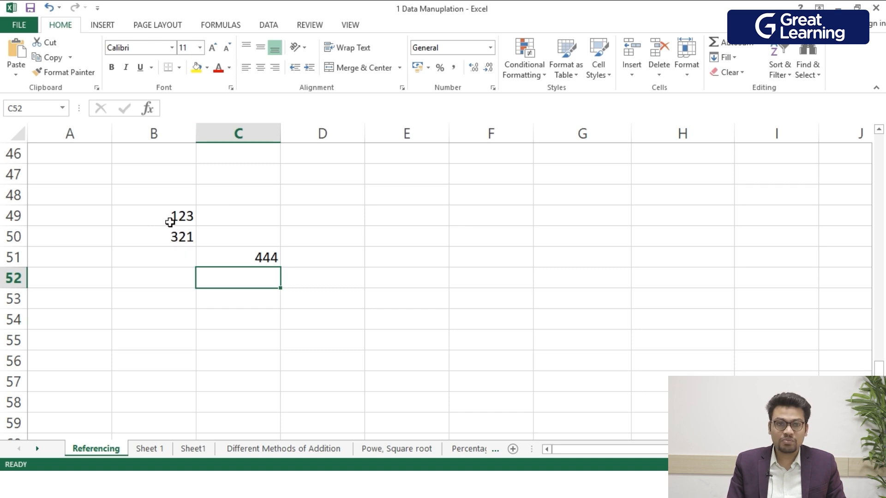
double_click(268, 260)
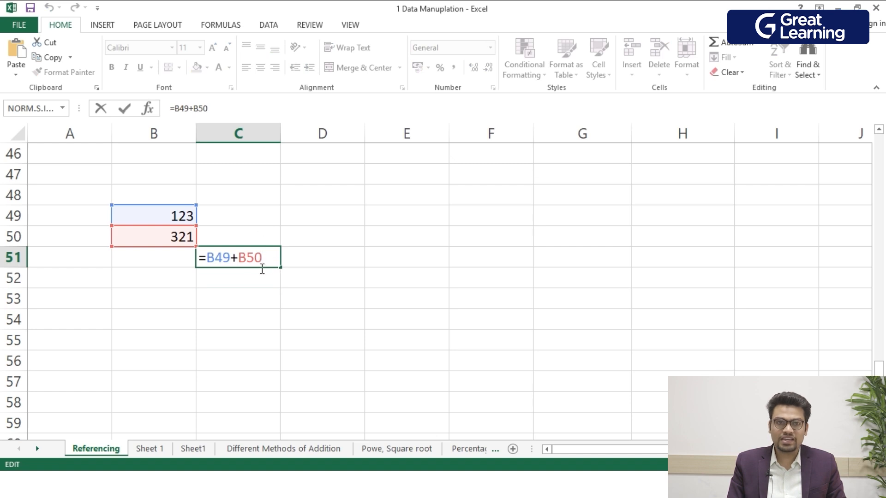
key("Return")
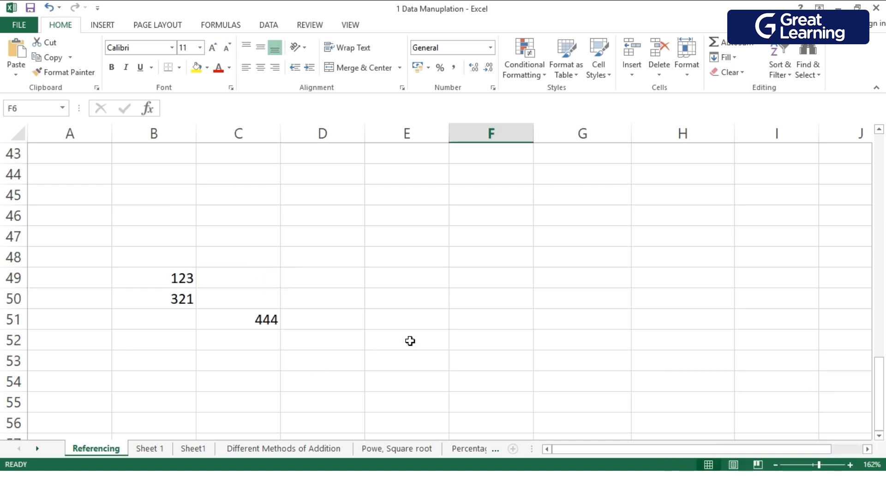
In cell F5 under Relative Referencing, add the first row's marks with =Table2[@[Marks 1]]+Table2[@[Mark 2]].
scroll(409, 341, "up", 13)
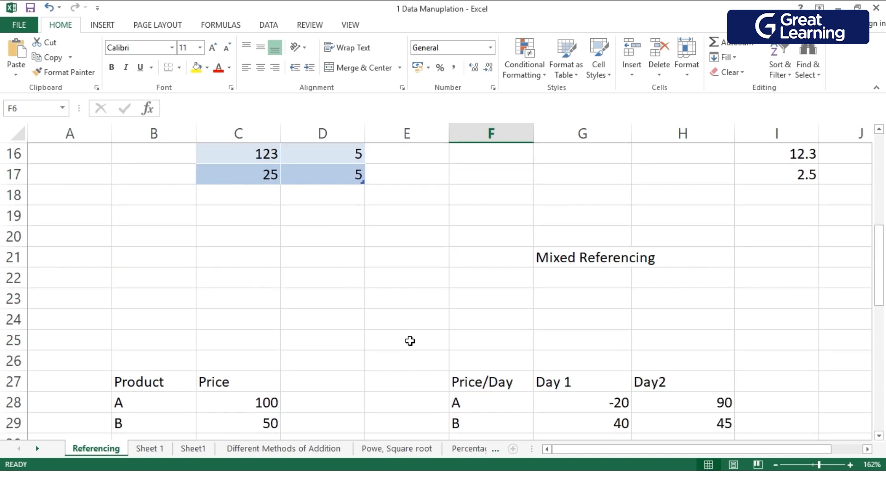
scroll(409, 341, "up", 1)
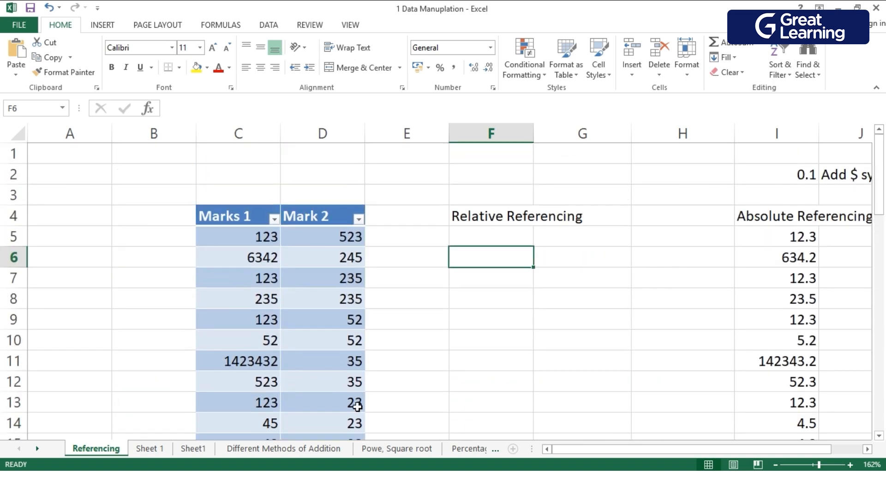
left_click(277, 319)
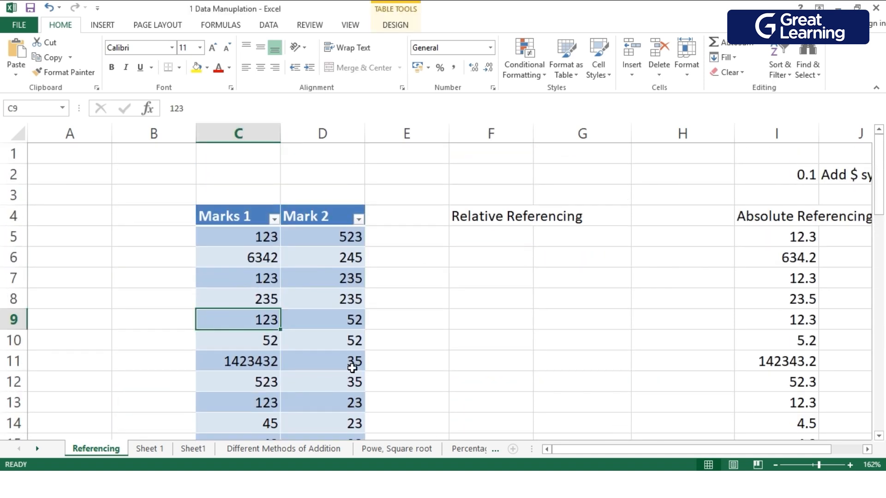
scroll(314, 351, "down", 1)
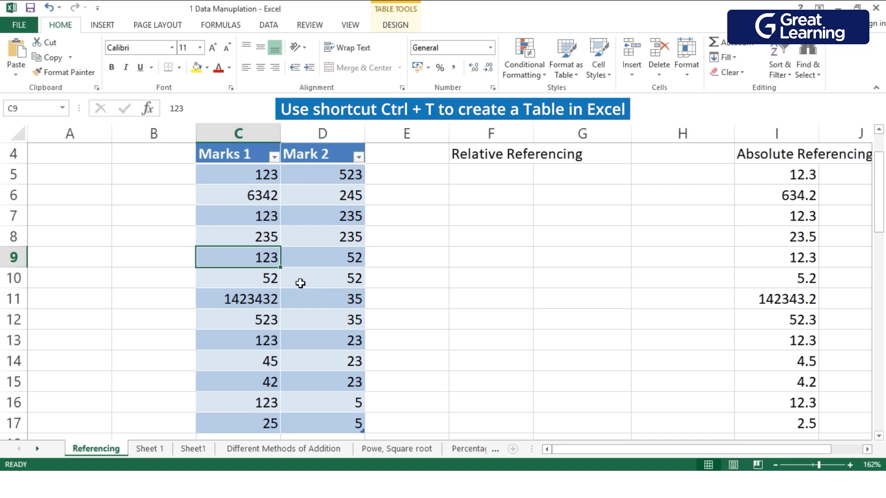
left_click(305, 258)
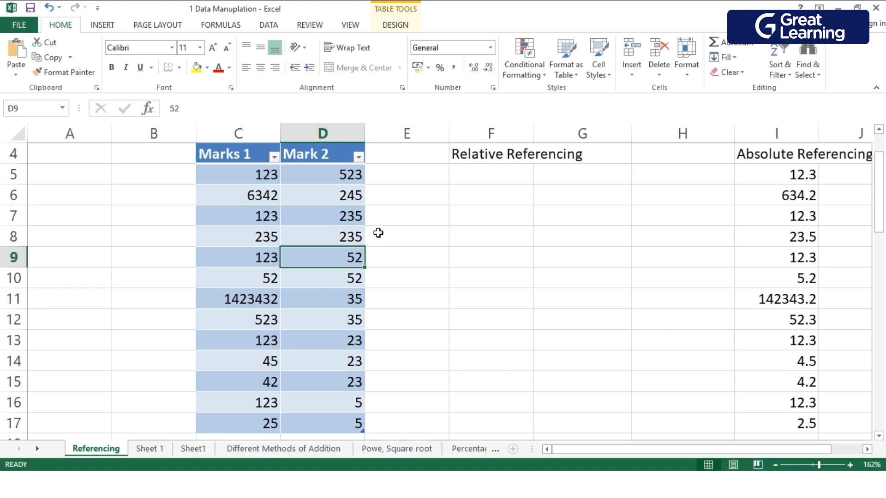
left_click(409, 178)
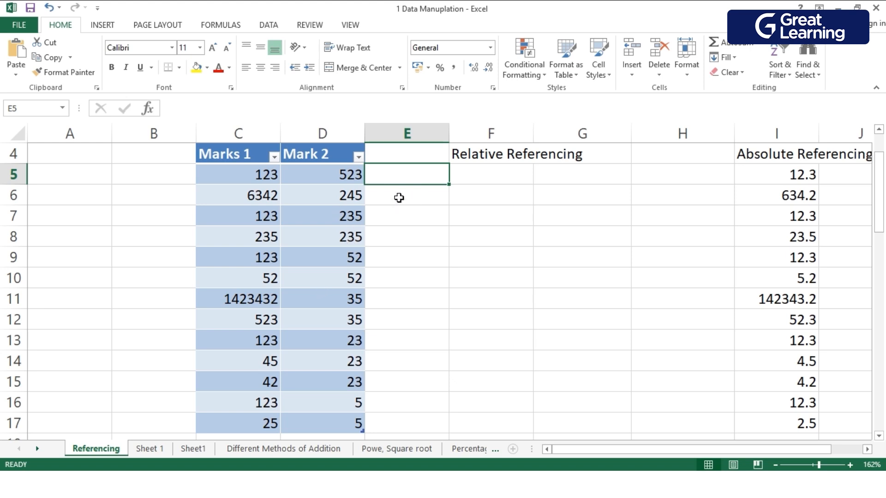
left_click(476, 184)
double_click(476, 184)
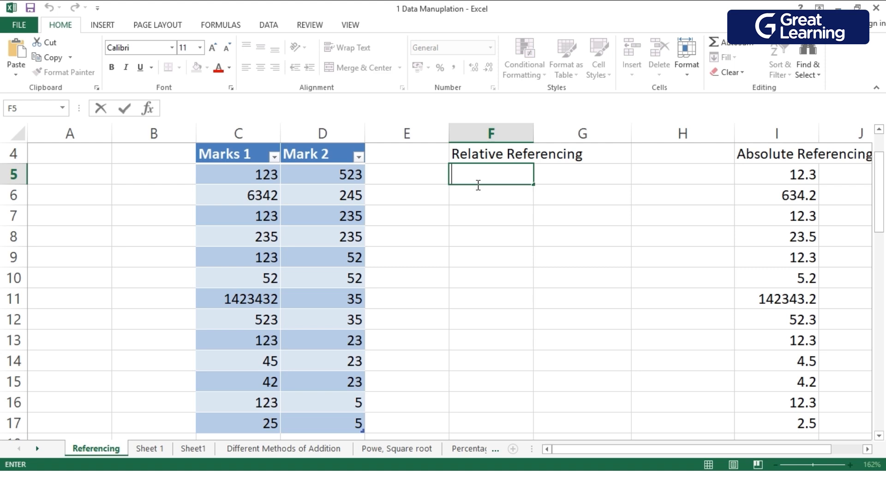
type("=")
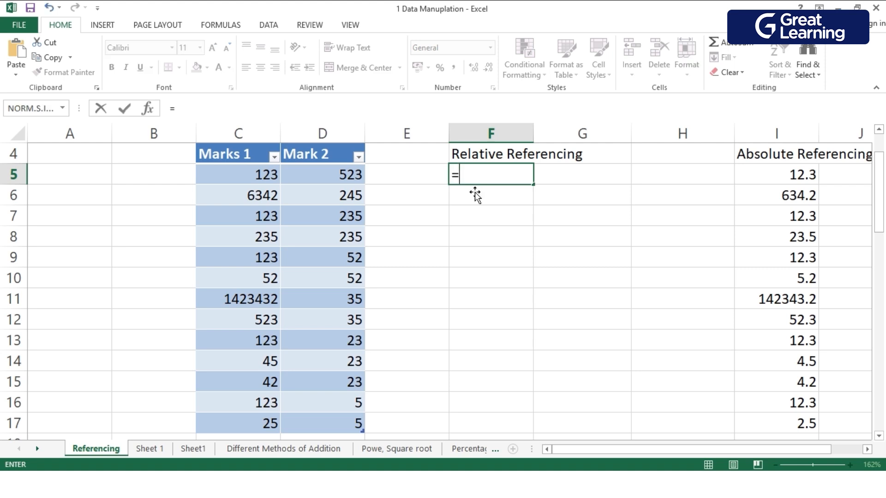
left_click(249, 184)
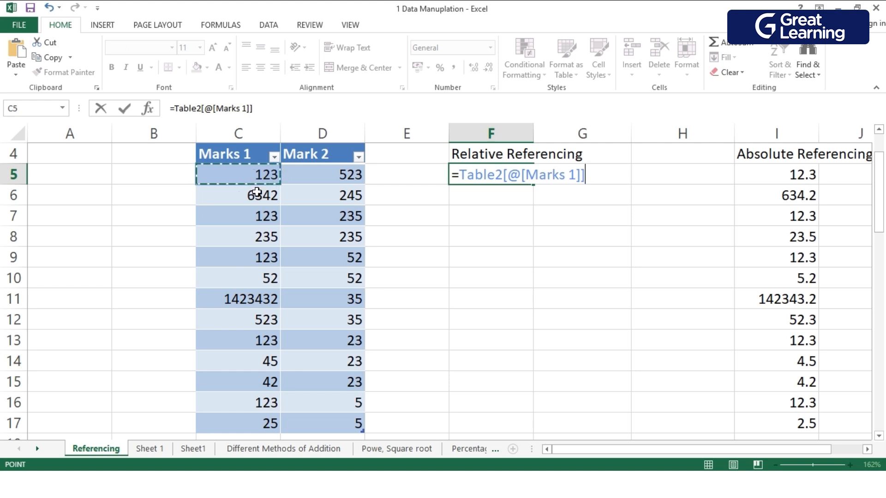
type("+")
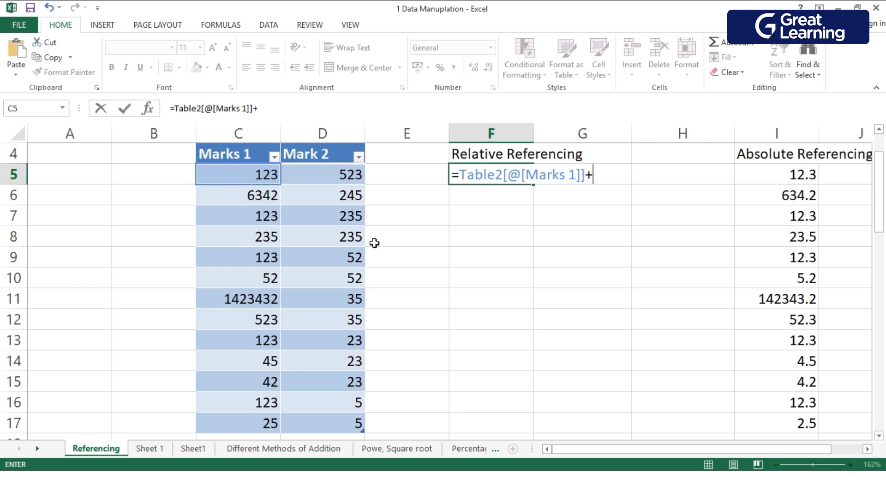
left_click(345, 180)
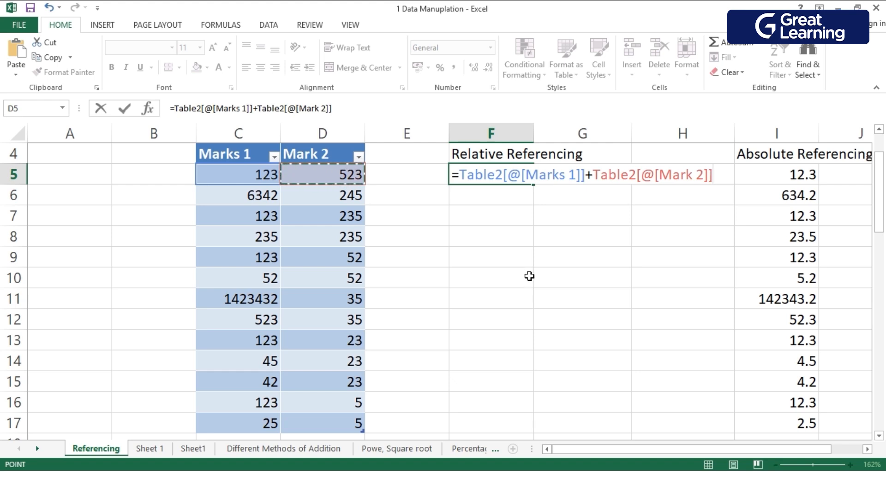
key("Return")
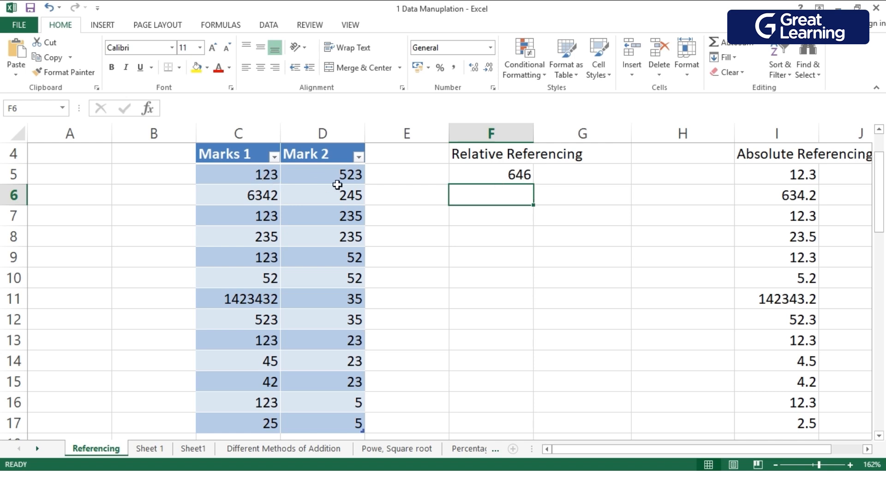
Fill the sum formula from F5 down to F17 and check the formula in the first two cells.
left_click(514, 180)
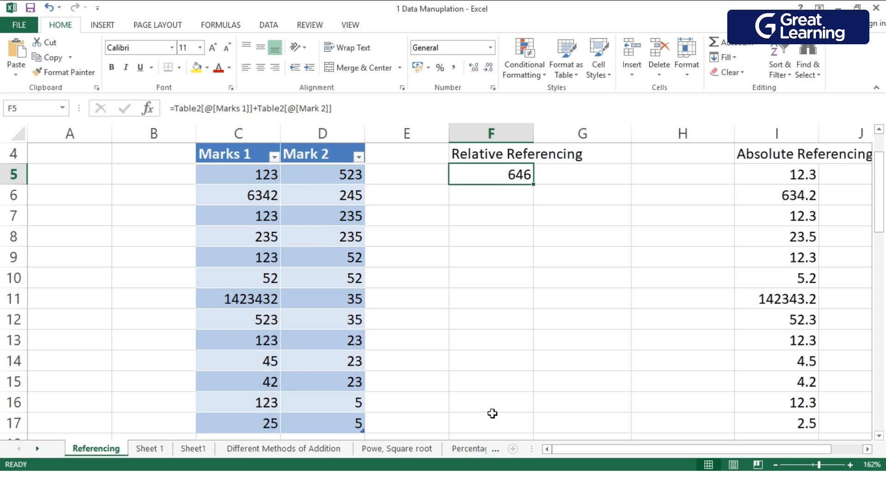
scroll(494, 428, "down", 1)
scroll(494, 427, "up", 2)
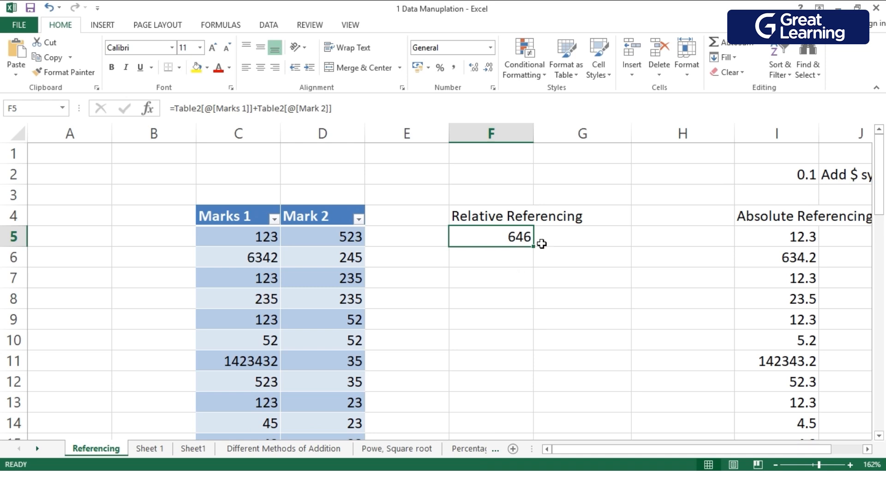
left_click_drag(537, 252, 542, 434)
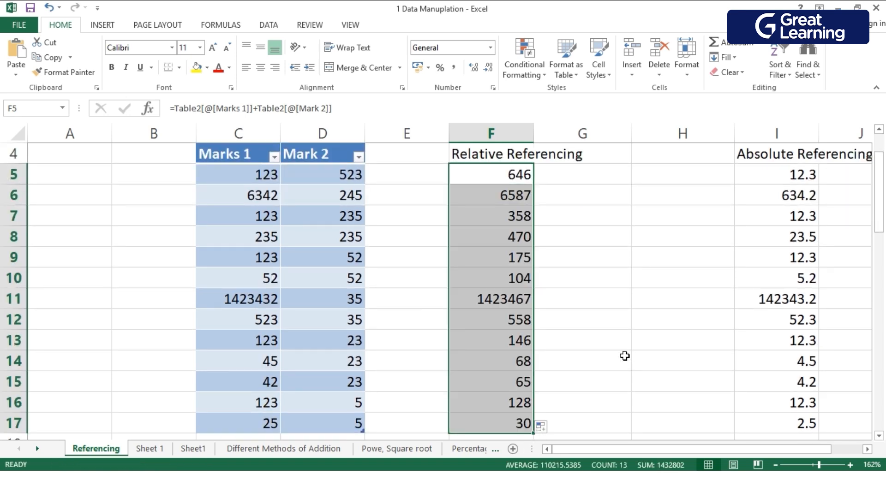
left_click(606, 322)
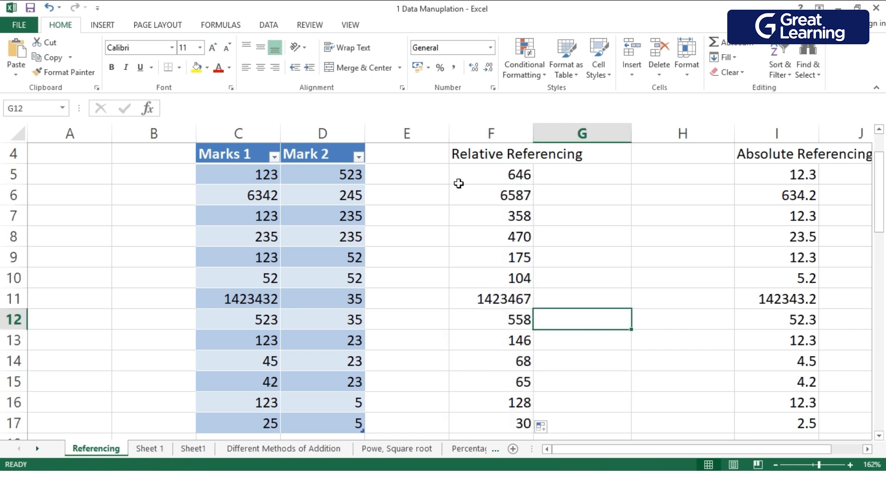
left_click(531, 193)
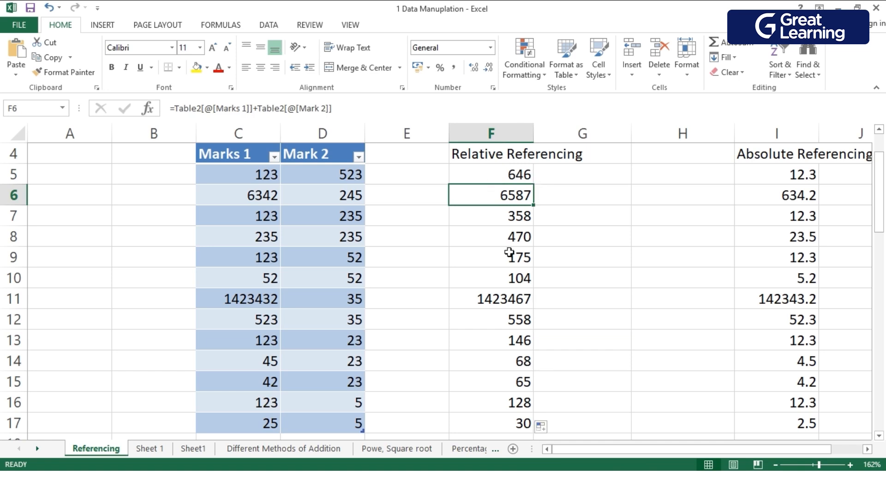
left_click(493, 183)
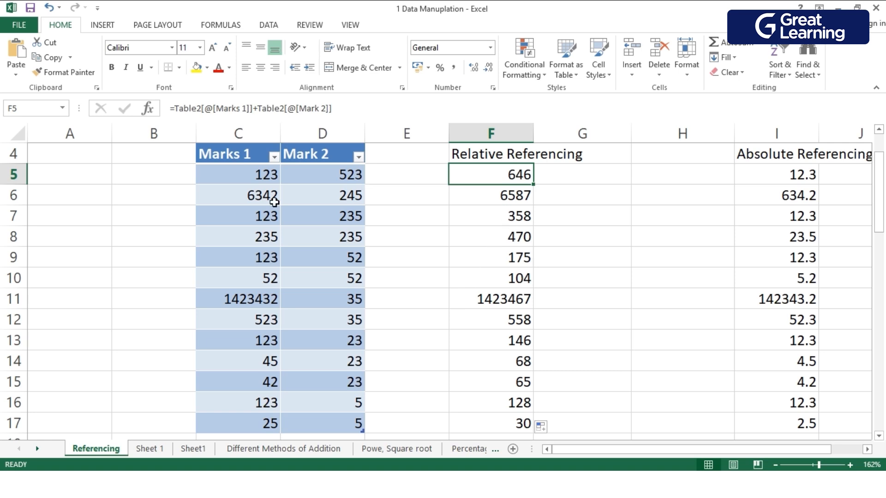
In cell G5, add the first row's two marks with the plain cell-reference formula =C5+D5.
double_click(586, 183)
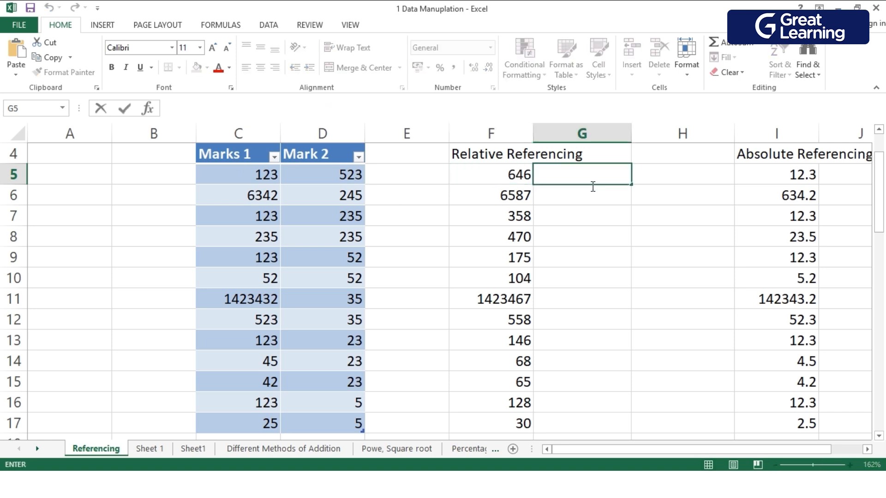
type("=")
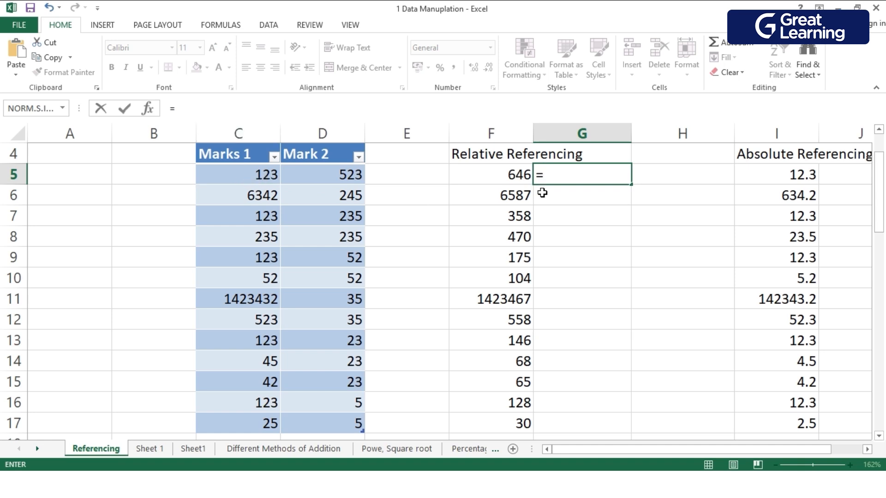
type("C")
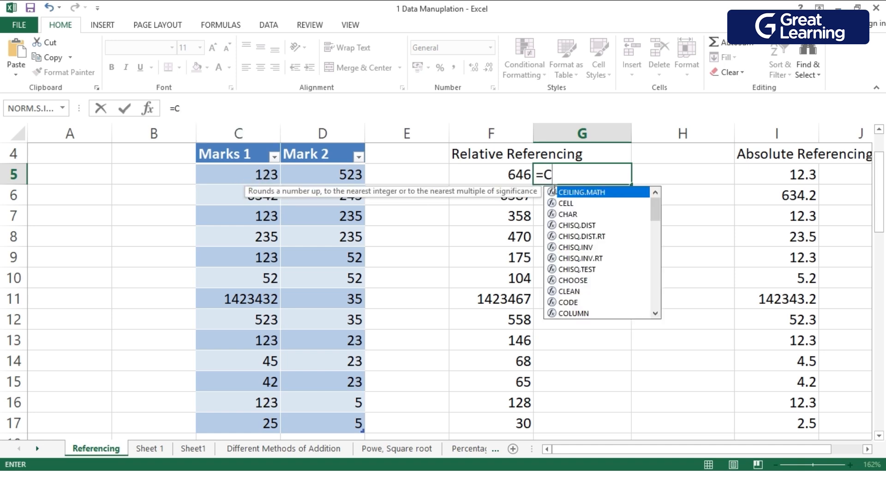
type("5+")
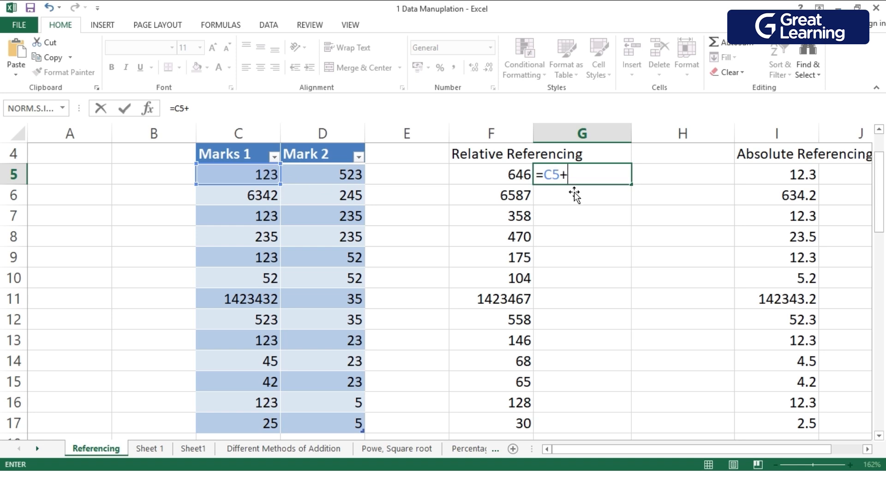
type("D")
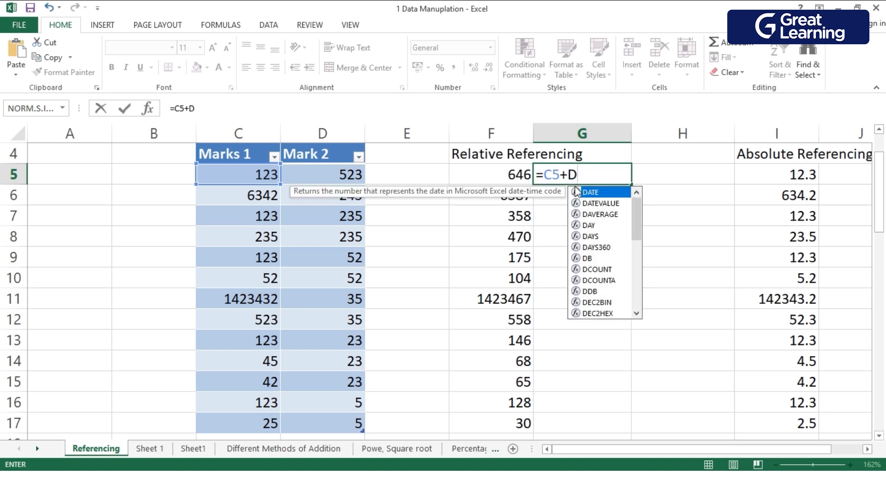
type("5")
key("Return")
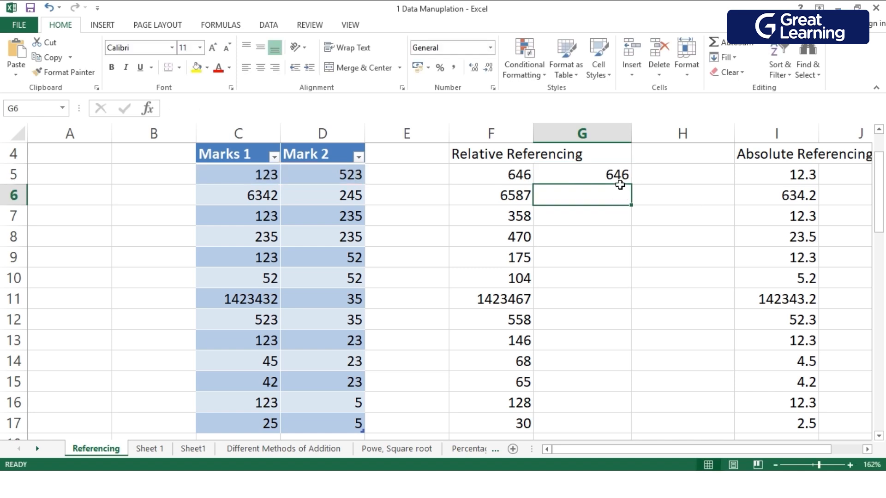
Fill the =C5+D5 formula from G5 down to G17.
left_click(620, 183)
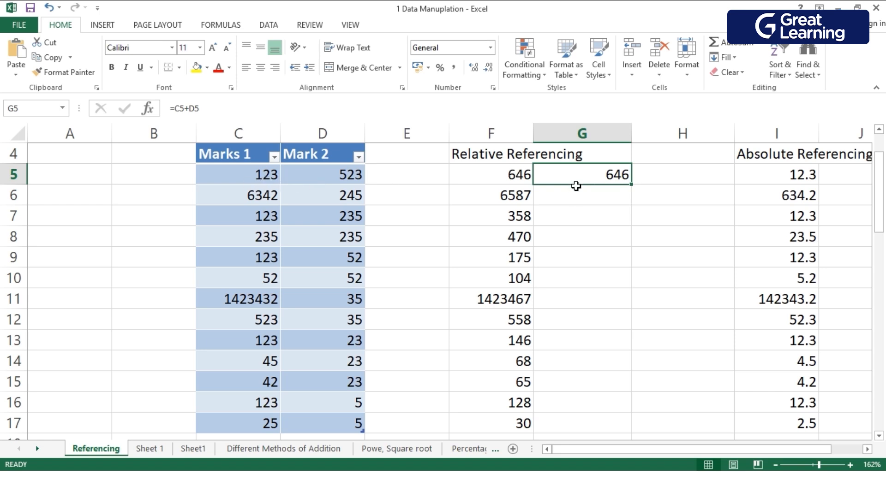
left_click_drag(637, 189, 647, 346)
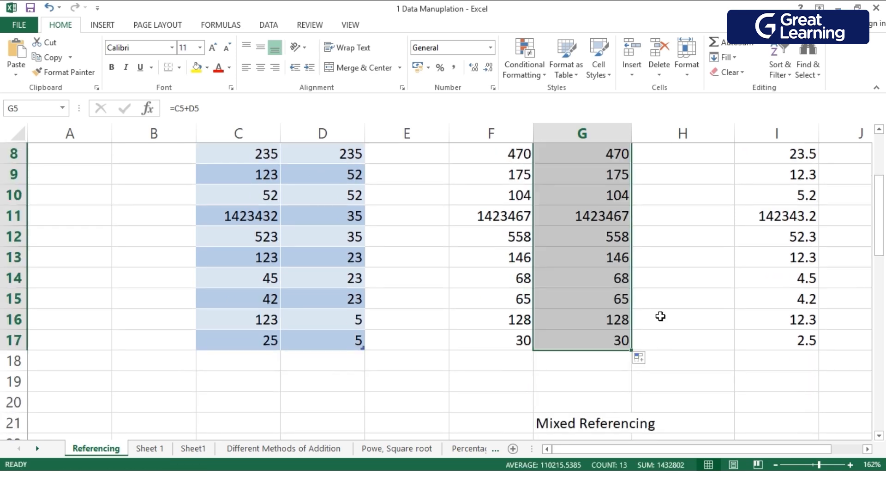
scroll(658, 314, "up", 3)
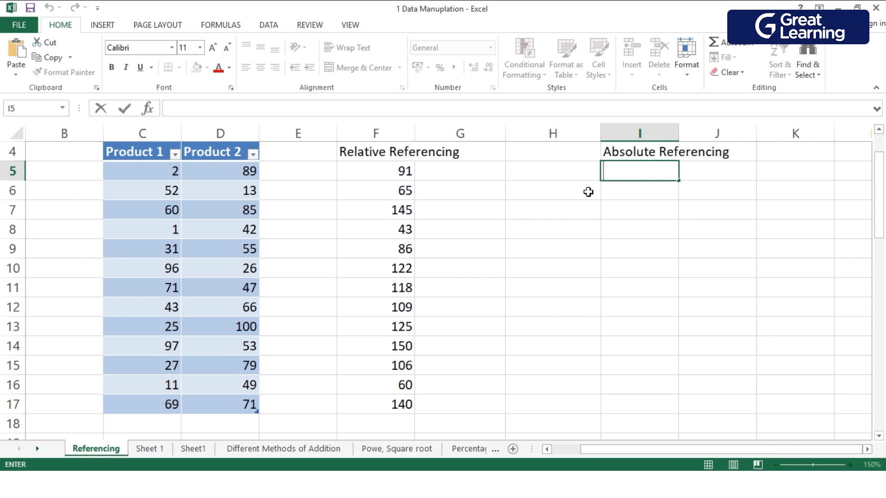
Check the formula behind the common rate in cell I2 and save the workbook.
scroll(596, 203, "up", 1)
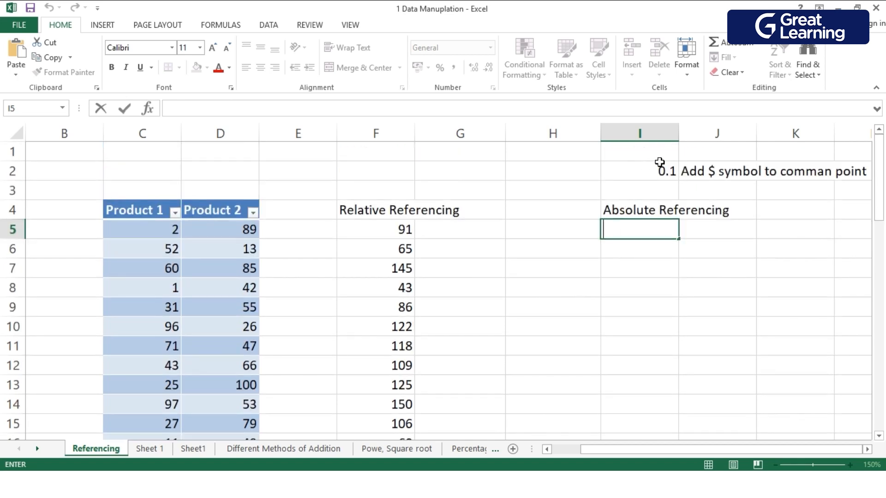
double_click(657, 176)
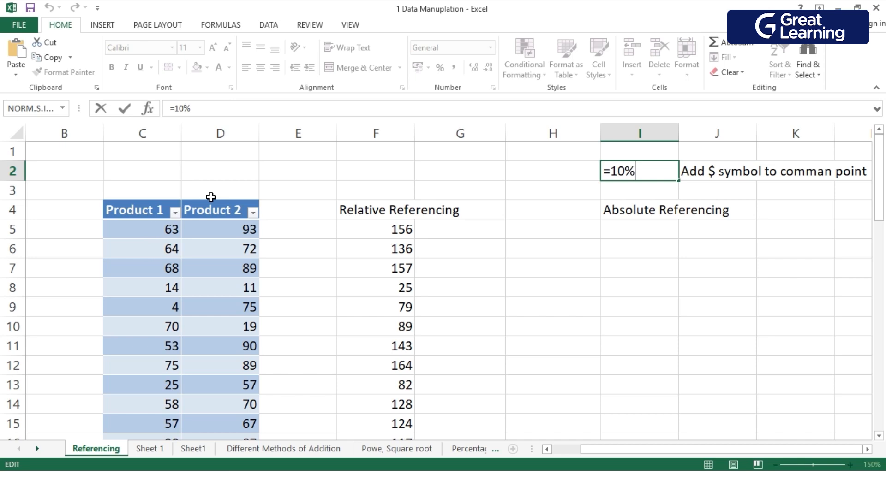
left_click(631, 234)
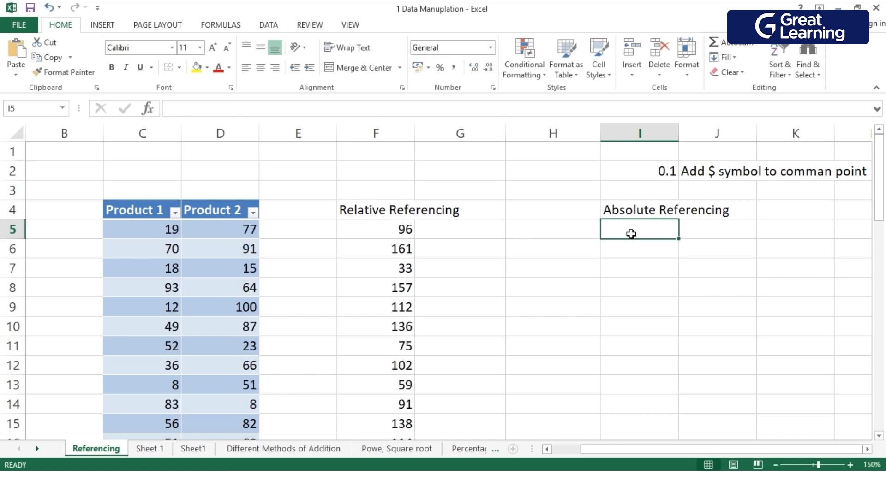
key("ctrl+s")
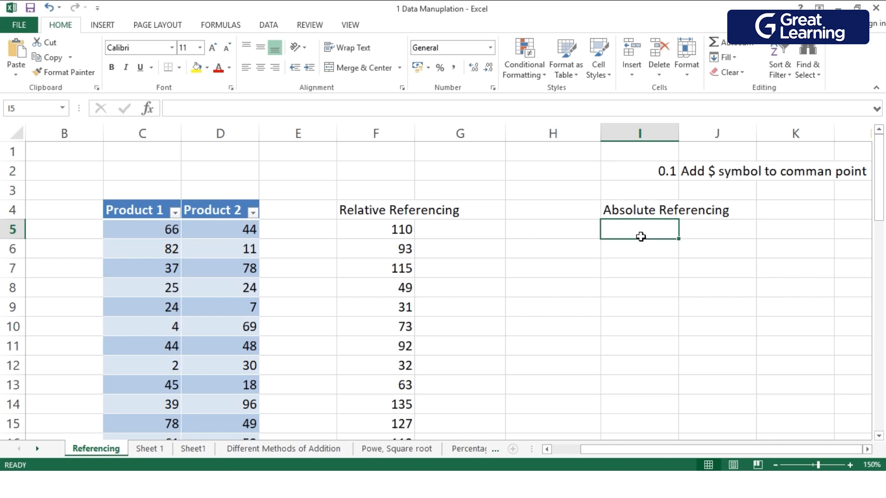
In cell I5 under Absolute Referencing, begin a multiplication formula with the absolute reference =$I$2 *.
double_click(657, 238)
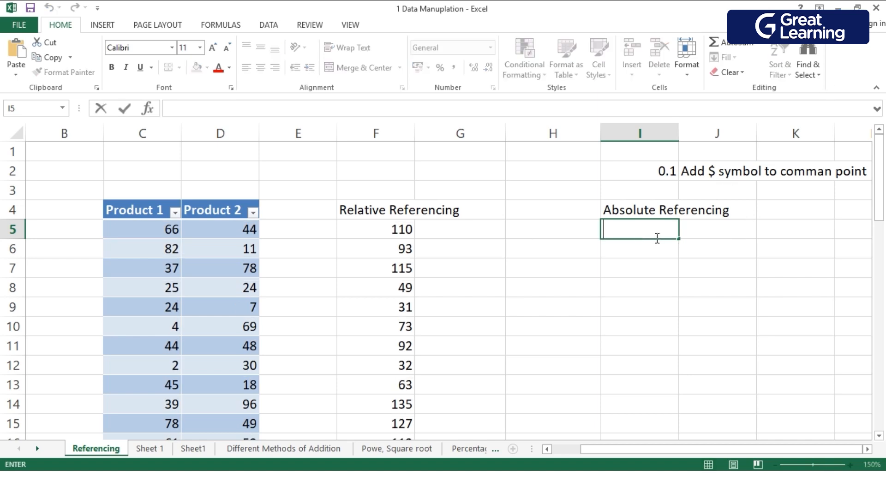
type("=")
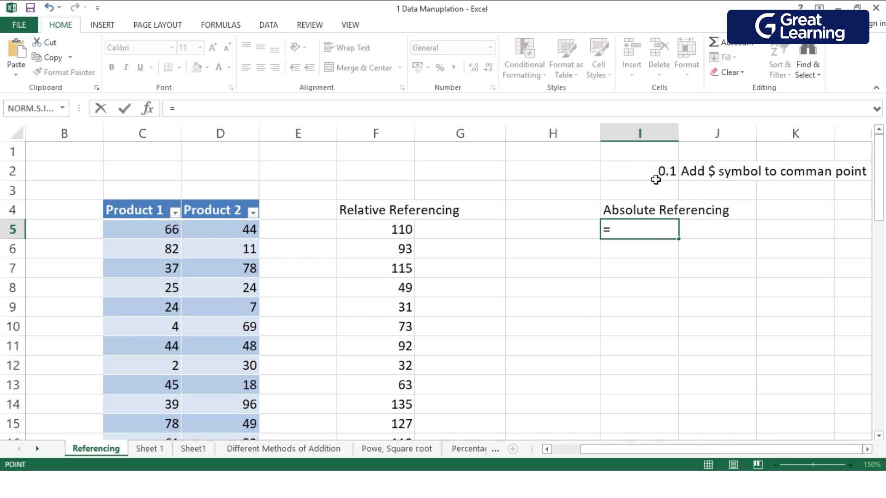
left_click(657, 181)
key("Left")
key("Right")
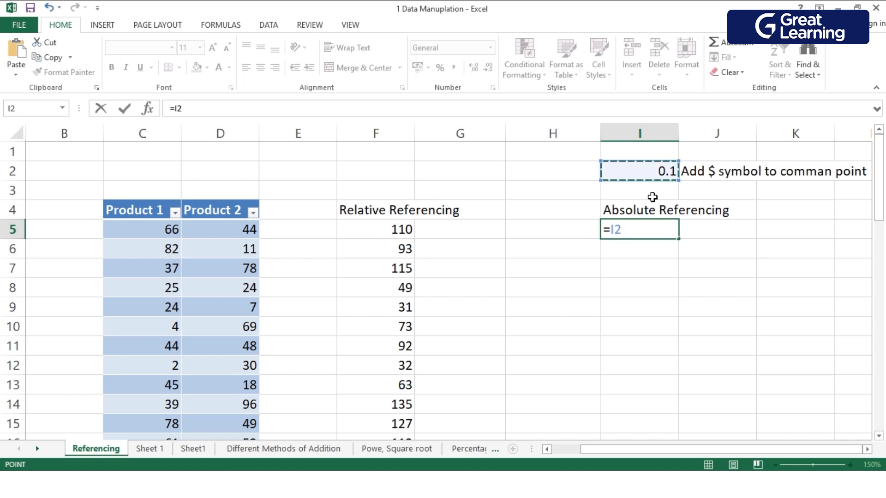
double_click(646, 238)
left_click(633, 239)
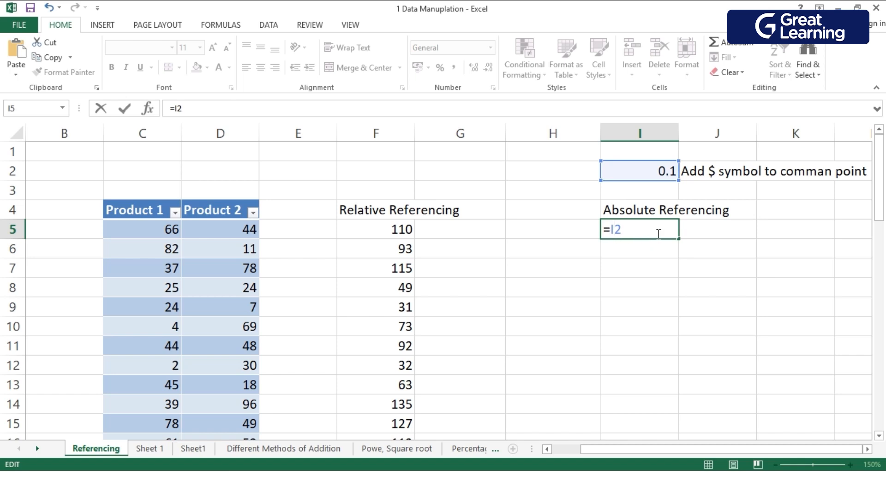
type("$I$2")
type("*")
left_click(161, 239)
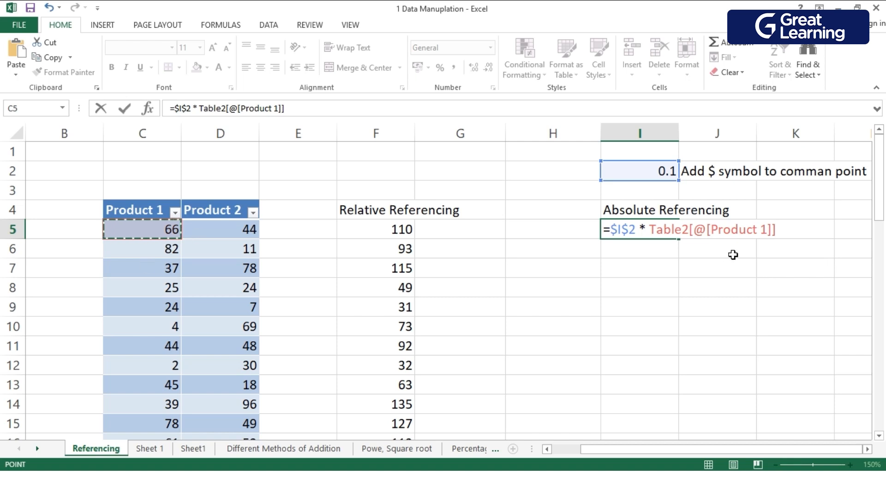
key("BackSpace")
key("BackSpace")
key("BackSpace")
key("BackSpace")
key("BackSpace")
key("BackSpace")
key("BackSpace")
key("BackSpace")
key("BackSpace")
key("BackSpace")
key("BackSpace")
key("BackSpace")
key("BackSpace")
key("BackSpace")
key("BackSpace")
key("BackSpace")
key("BackSpace")
key("BackSpace")
key("BackSpace")
key("BackSpace")
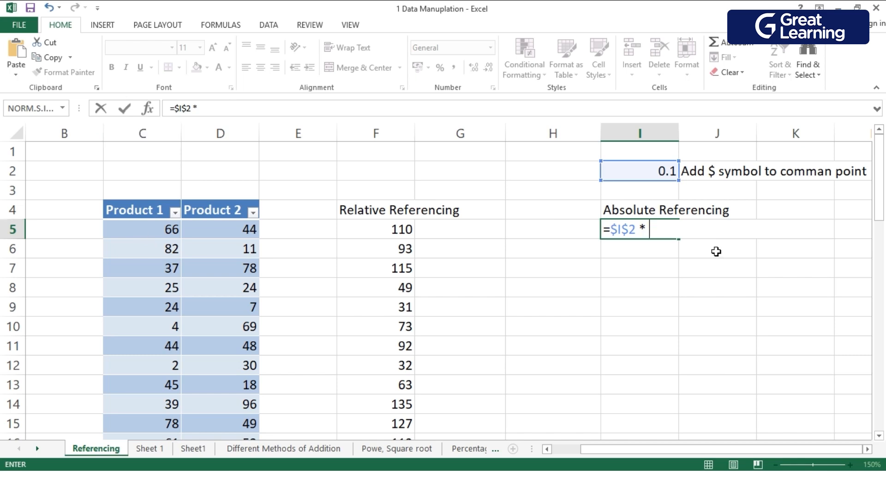
Complete the I5 formula as =$I$2 * C5 and fill it down to I17.
type("C5")
key("Return")
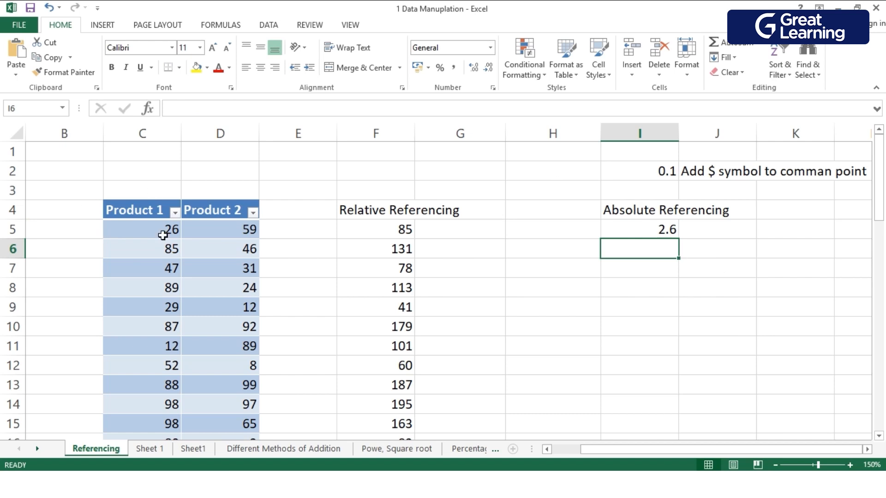
left_click(665, 228)
left_click_drag(683, 244, 729, 373)
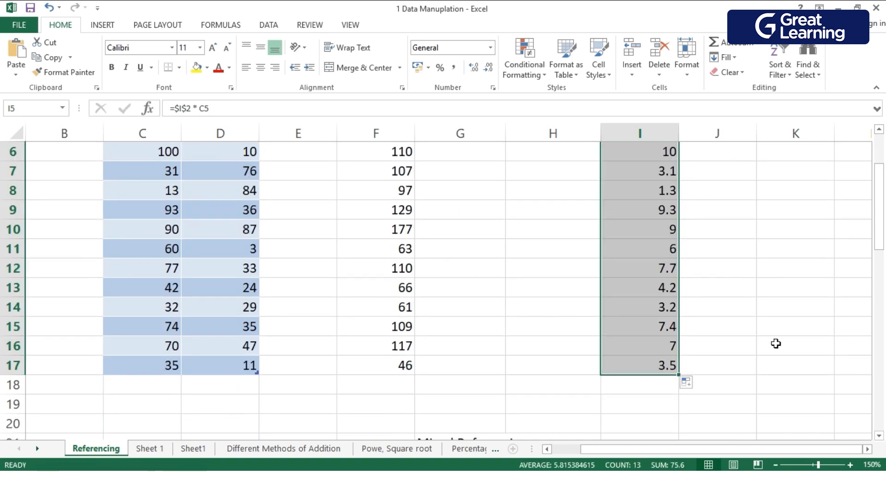
scroll(738, 346, "up", 1)
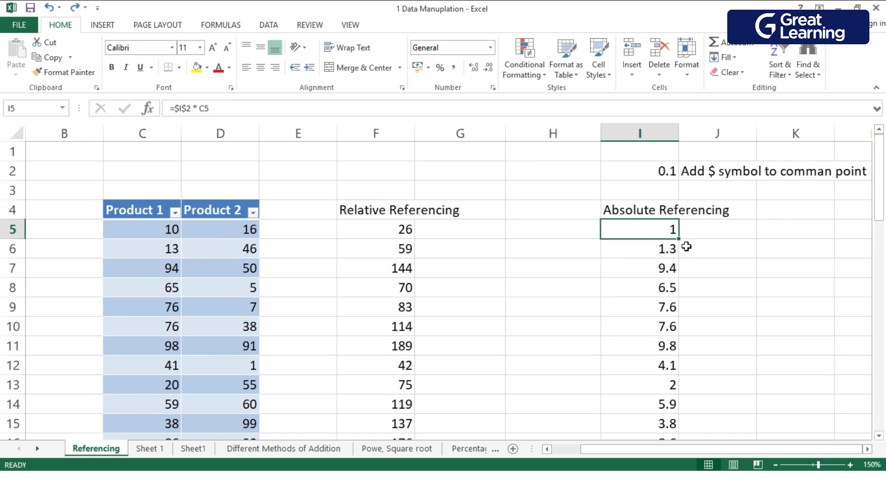
Extend the I5 formula across to J5 and fill both columns down to row 17.
left_click_drag(683, 242, 684, 243)
left_click_drag(722, 240, 751, 244)
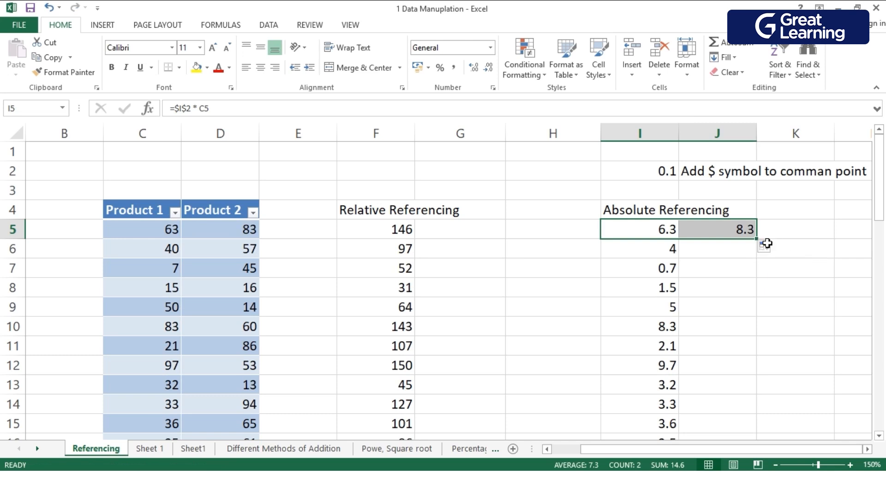
left_click_drag(762, 244, 780, 413)
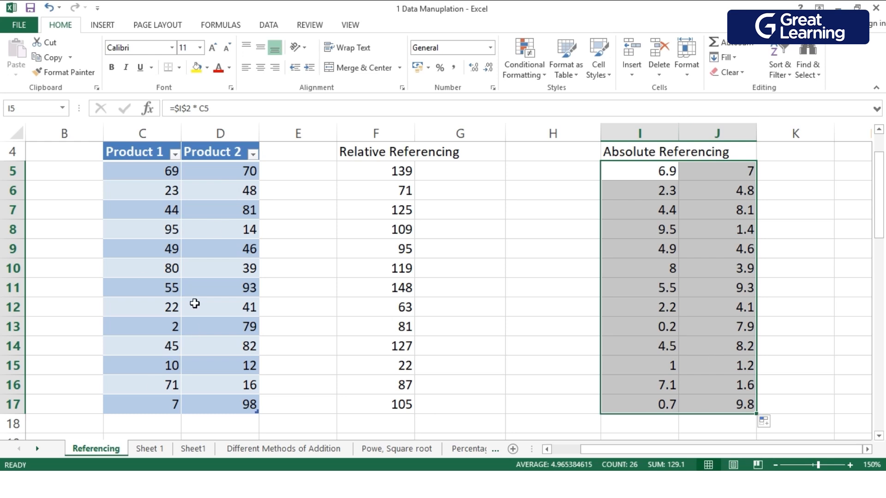
scroll(588, 266, "up", 1)
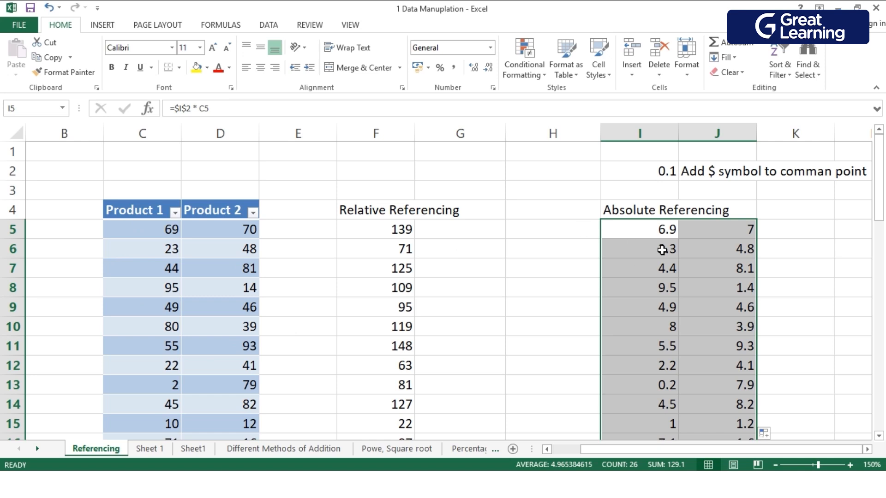
Examine which cells the formula in I5 refers to and locate the Mixed Referencing section further down the sheet.
double_click(609, 228)
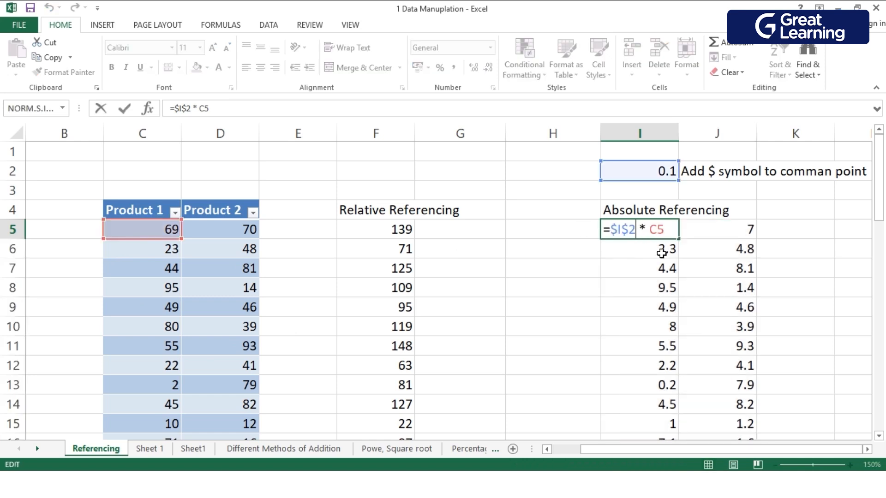
scroll(654, 305, "down", 5)
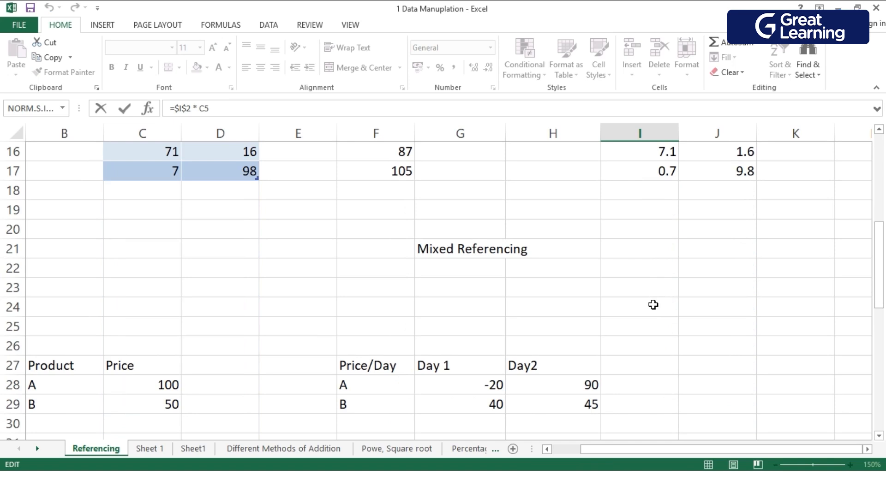
scroll(653, 305, "down", 1)
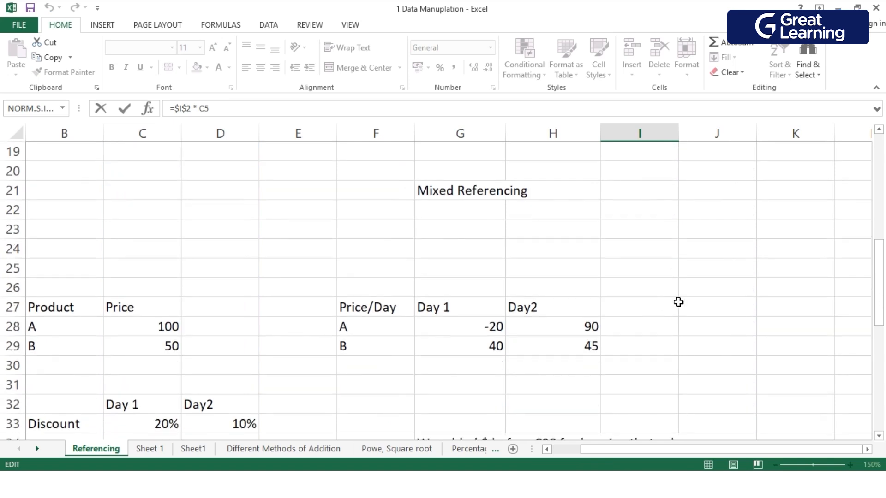
scroll(654, 304, "up", 6)
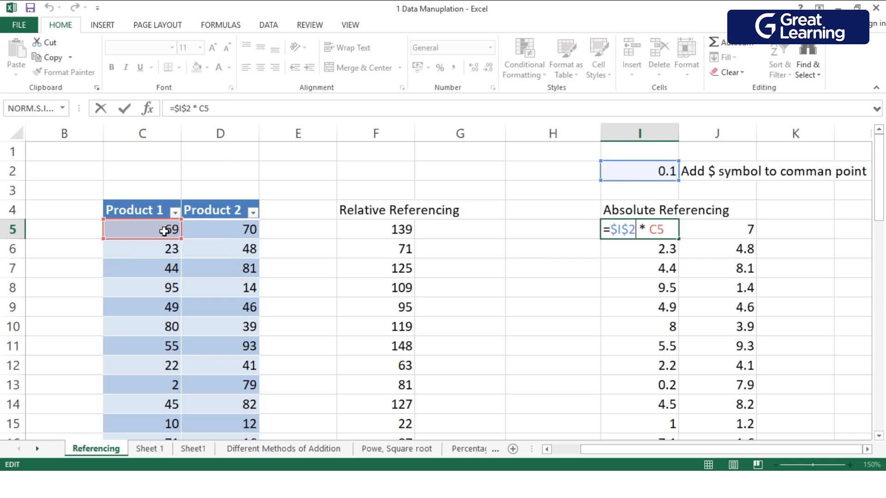
scroll(608, 235, "down", 4)
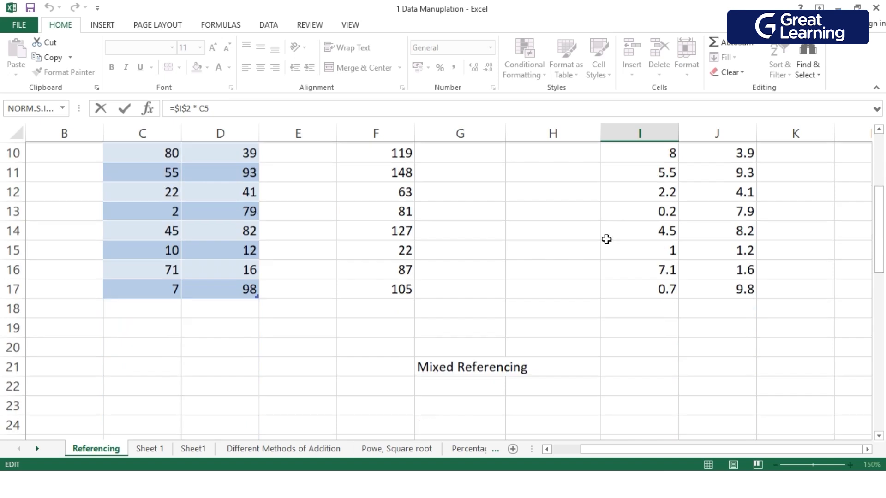
scroll(608, 285, "up", 4)
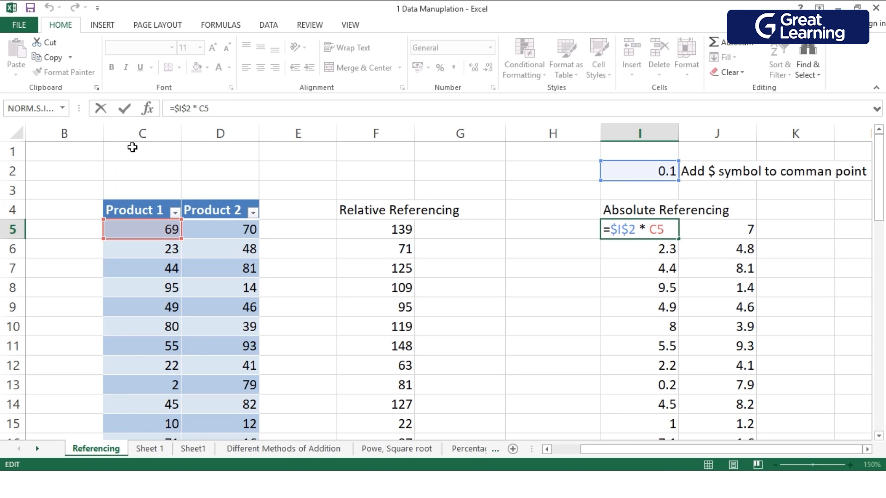
Compare the price, discount and Price/Day tables under Mixed Referencing with the common rate used for Absolute Referencing.
scroll(690, 249, "down", 3)
scroll(691, 249, "down", 4)
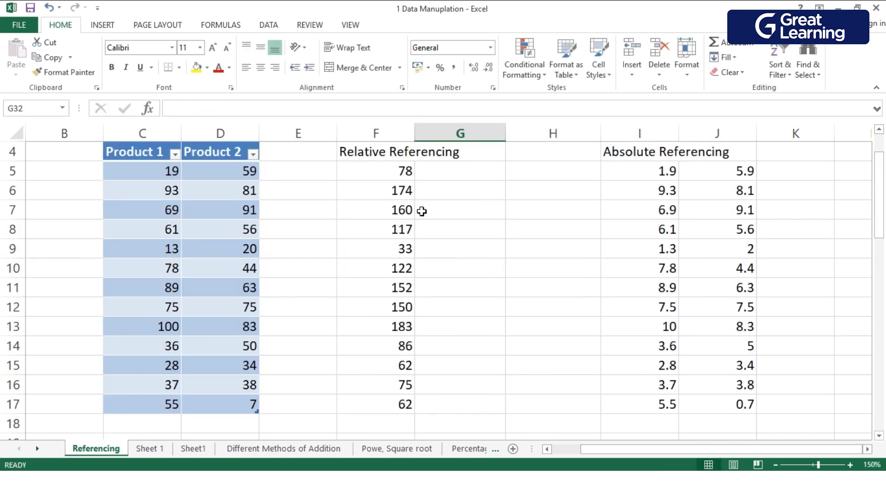
scroll(453, 313, "down", 5)
scroll(453, 315, "down", 1)
scroll(452, 315, "up", 1)
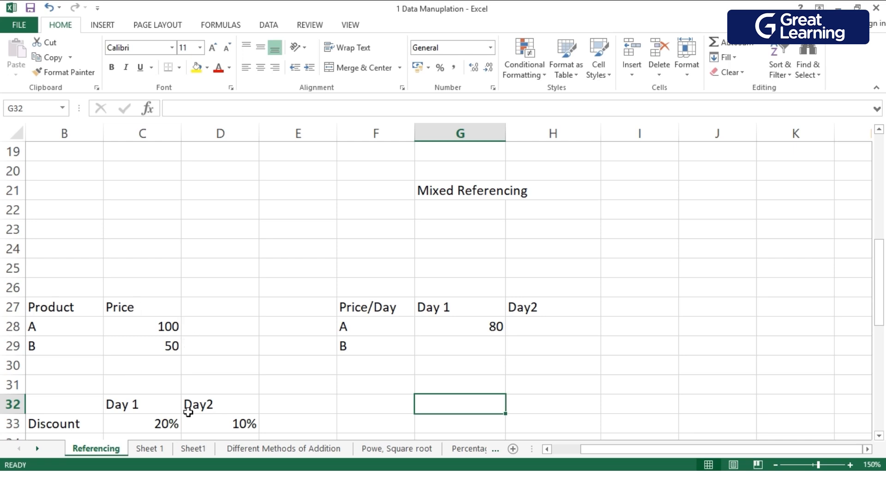
scroll(710, 344, "up", 5)
scroll(710, 344, "down", 1)
scroll(710, 345, "up", 1)
scroll(710, 345, "up", 1)
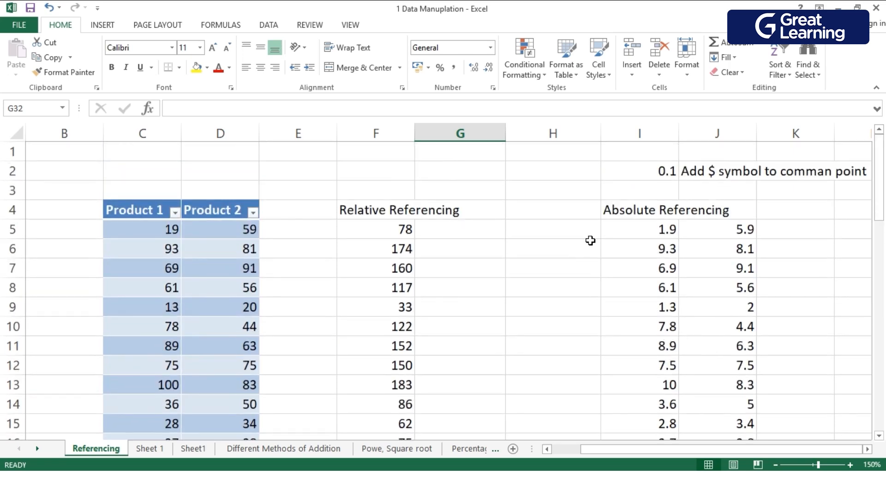
Examine the common rate in I2 and compare it with the separate Day 1 and Day2 discounts in row 33.
left_click(650, 181)
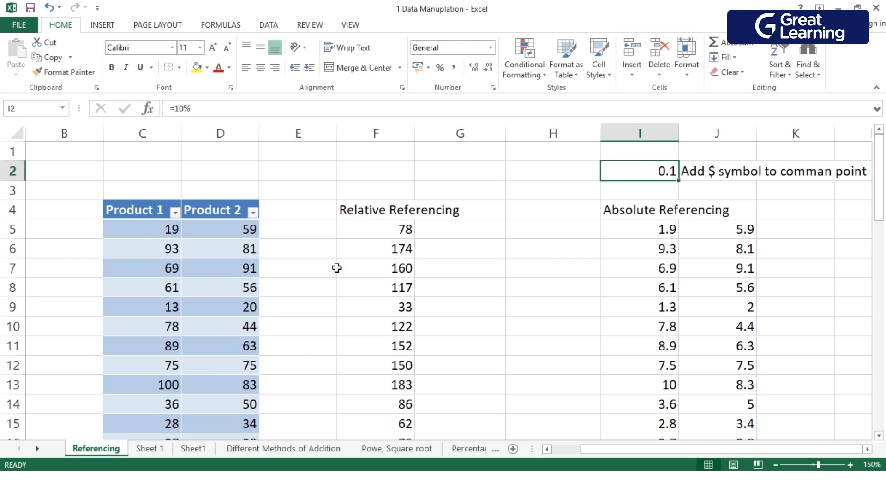
scroll(504, 304, "down", 7)
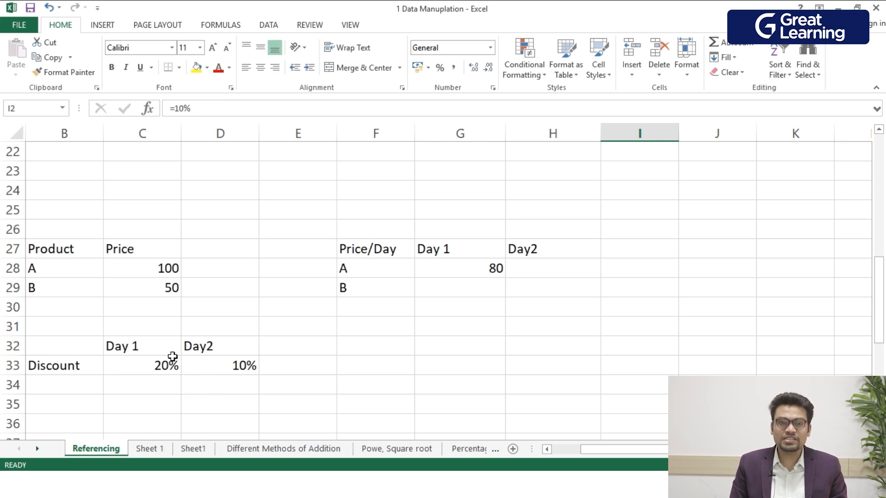
double_click(159, 372)
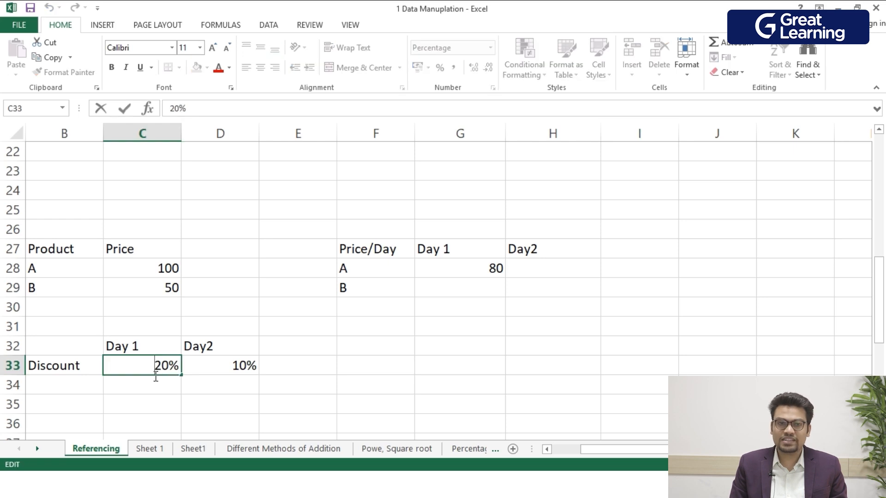
double_click(144, 371)
left_click(155, 372)
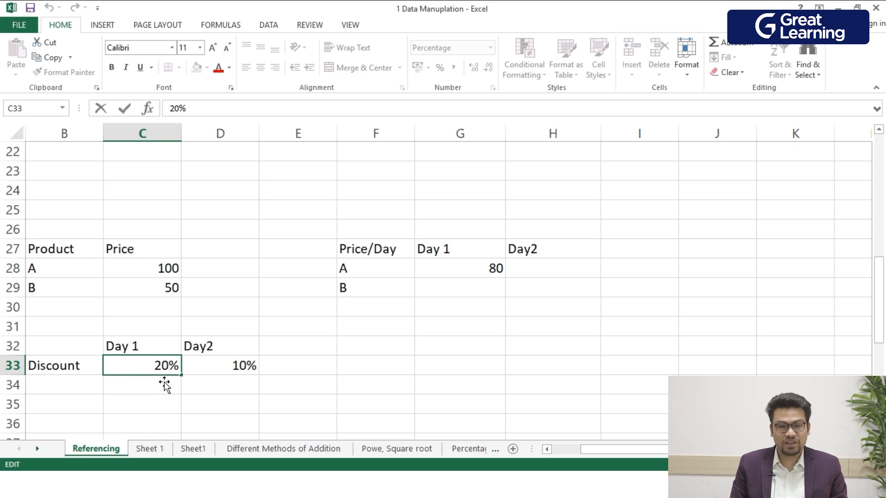
double_click(235, 368)
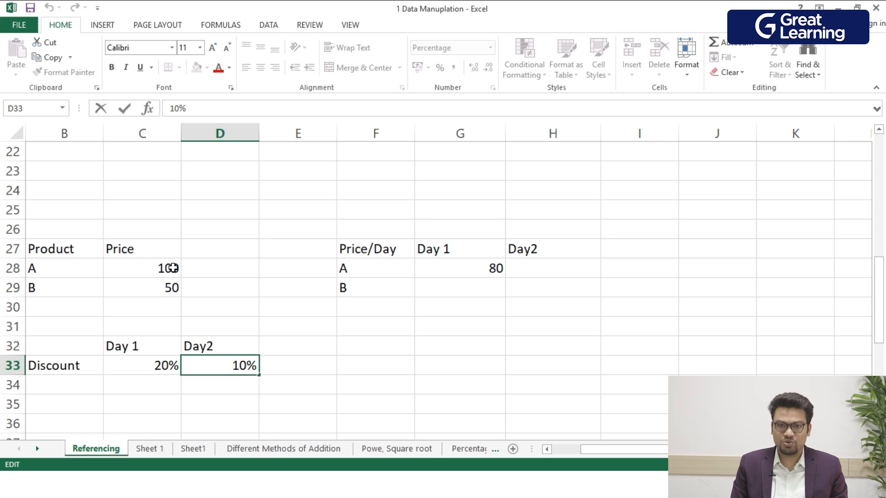
key("Escape")
left_click(467, 364)
double_click(452, 372)
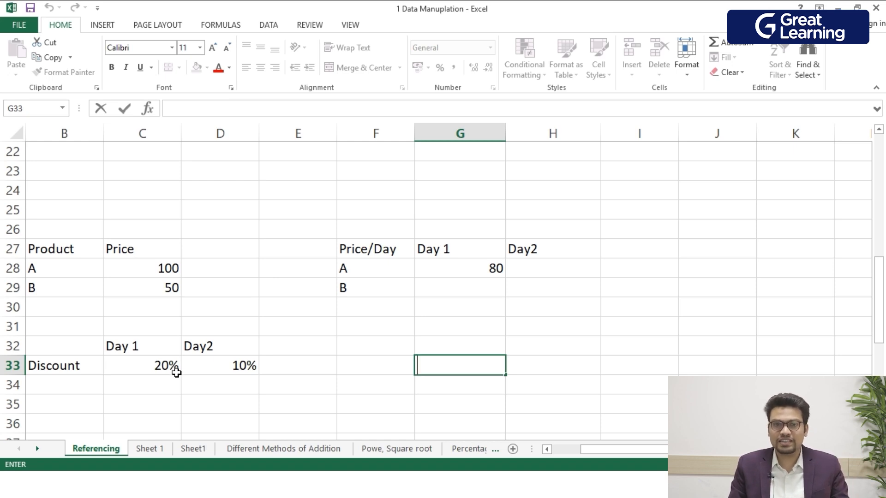
Change the G28 formula to the purely relative =C28*(1-C33) and fill it down to G29.
double_click(450, 276)
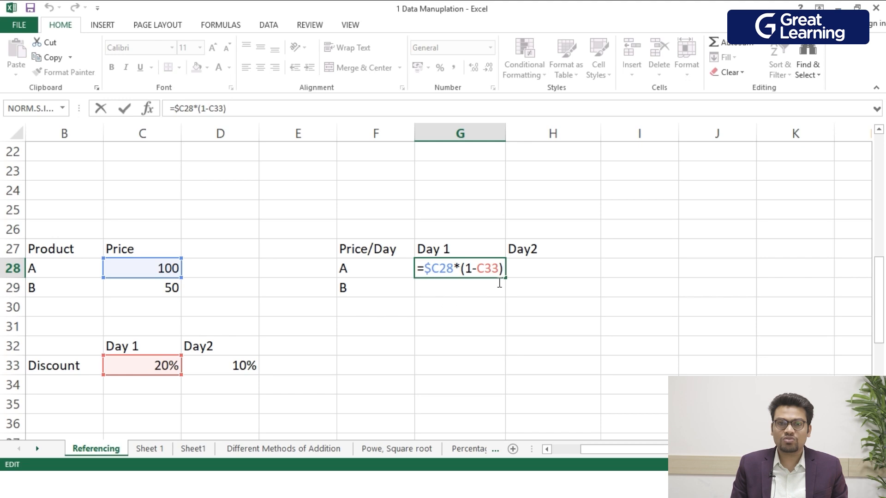
left_click(437, 277)
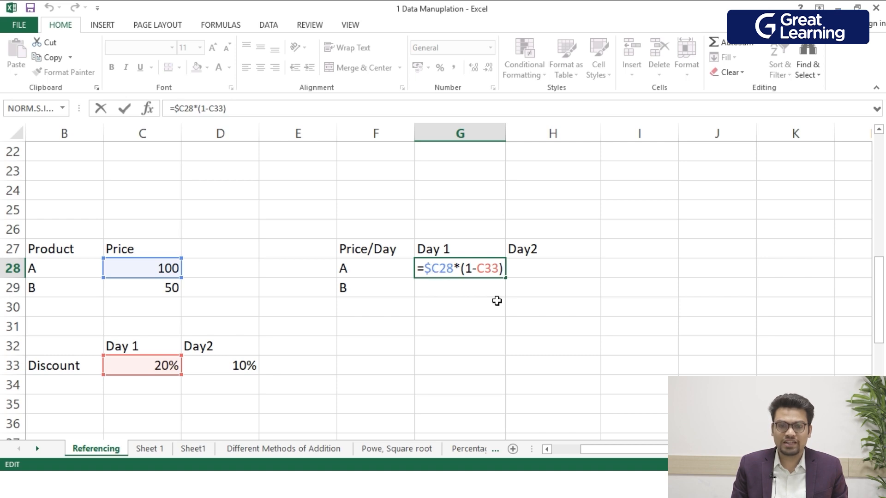
key("BackSpace")
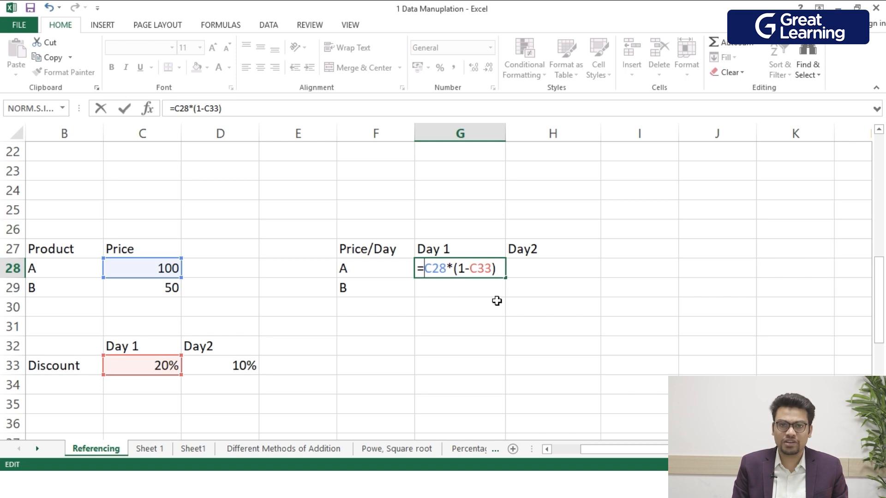
key("Return")
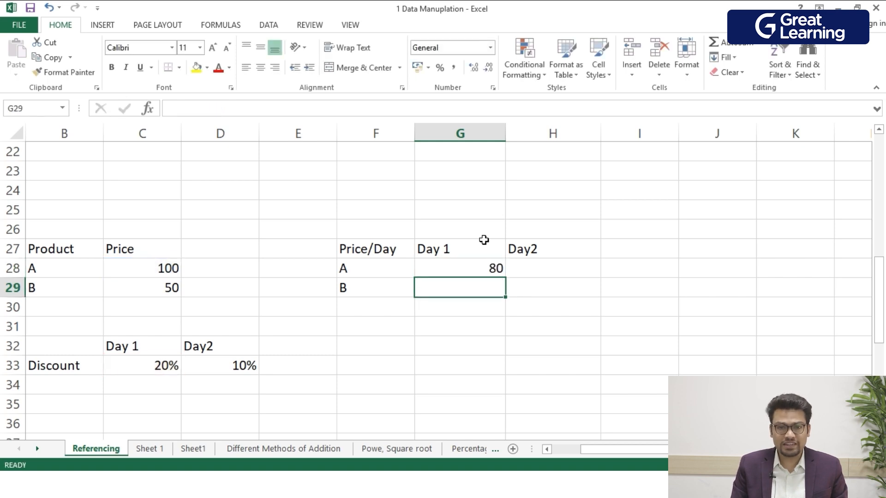
left_click(468, 271)
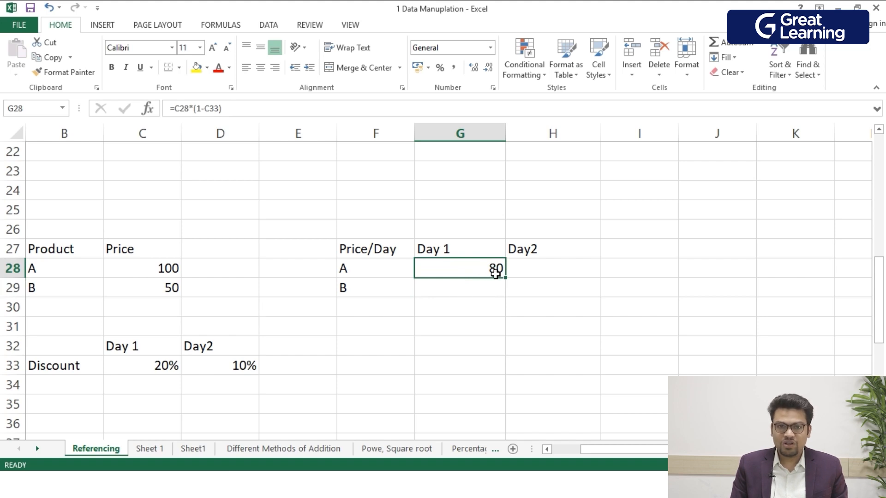
left_click_drag(510, 286, 510, 305)
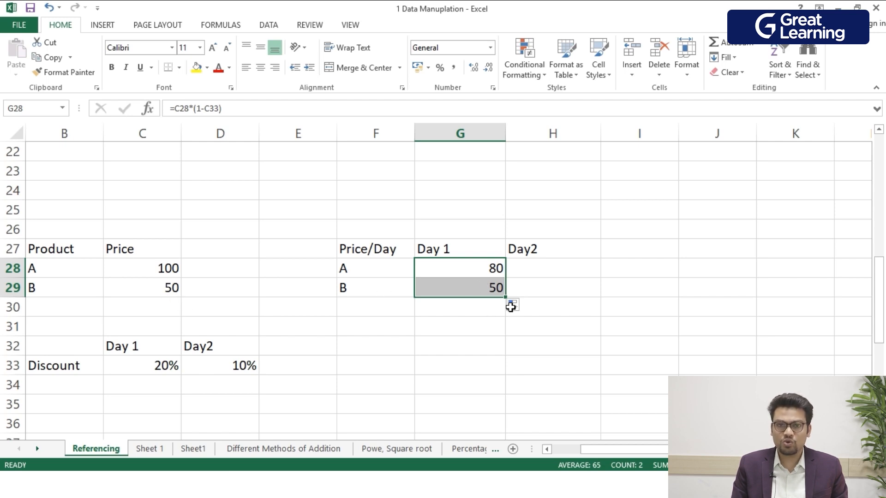
Compare the relative references in the G28 formula with the absolute reference used in I5.
double_click(478, 269)
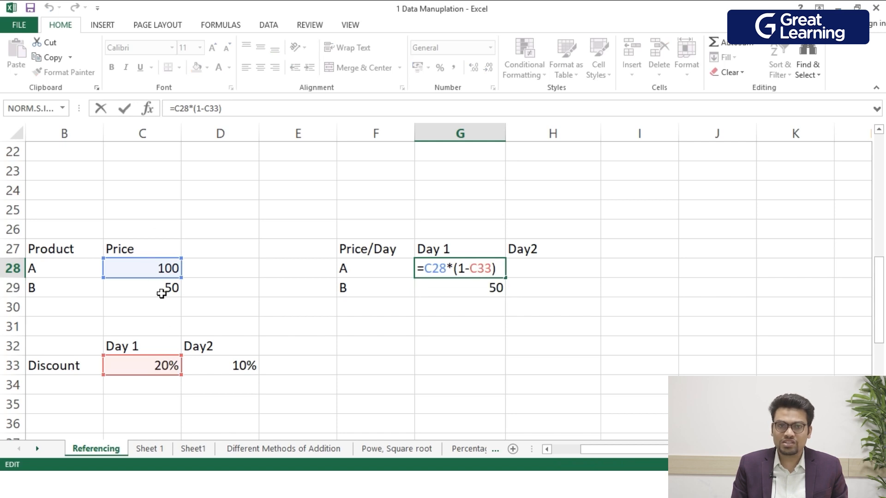
scroll(734, 365, "up", 7)
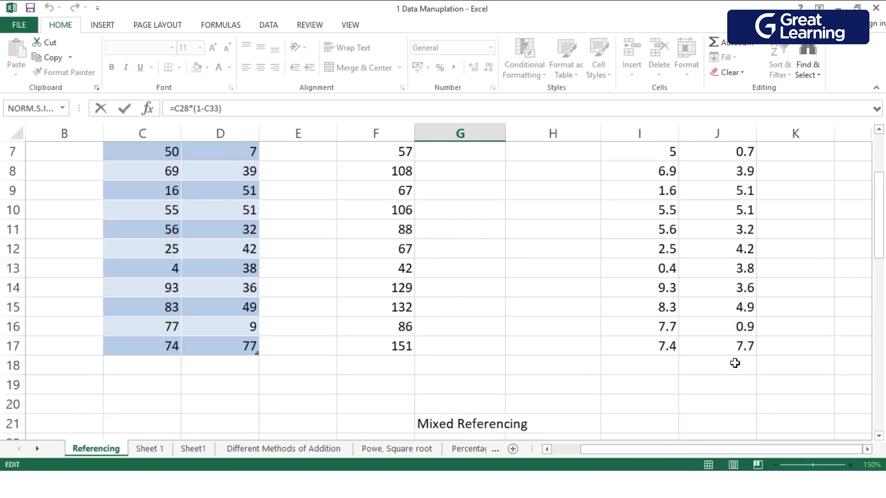
scroll(734, 365, "down", 4)
key("Escape")
scroll(737, 383, "up", 1)
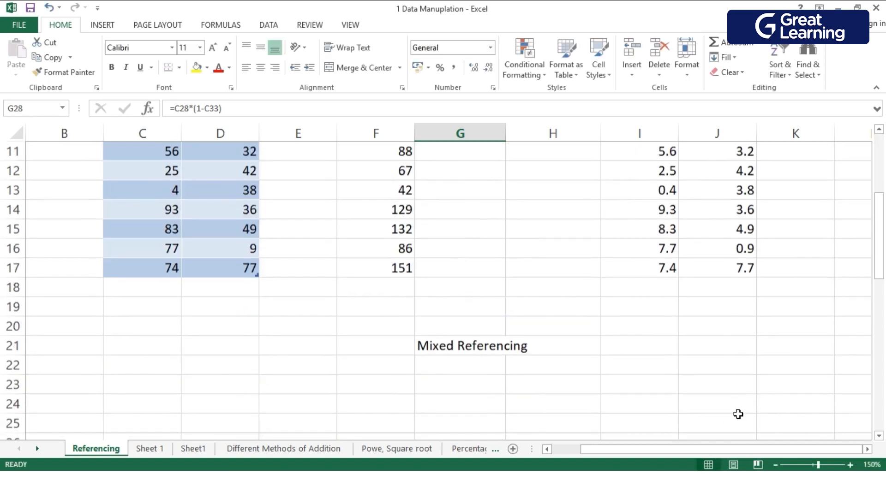
scroll(727, 397, "up", 3)
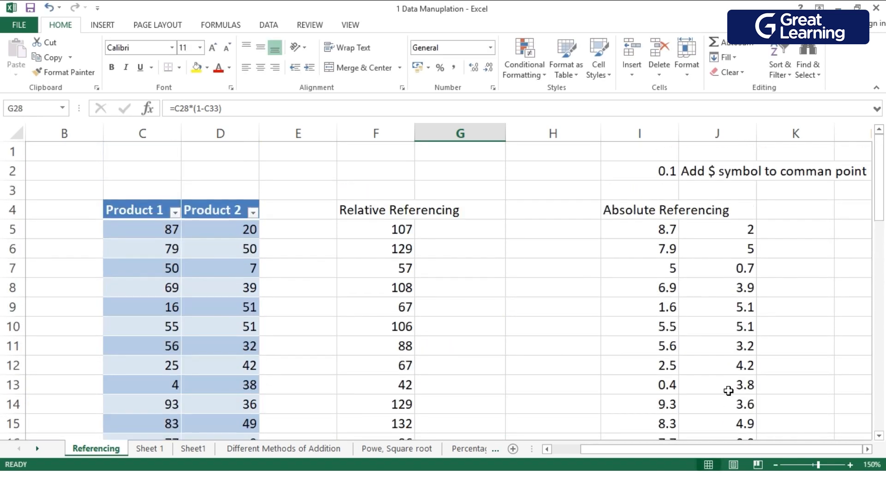
double_click(655, 238)
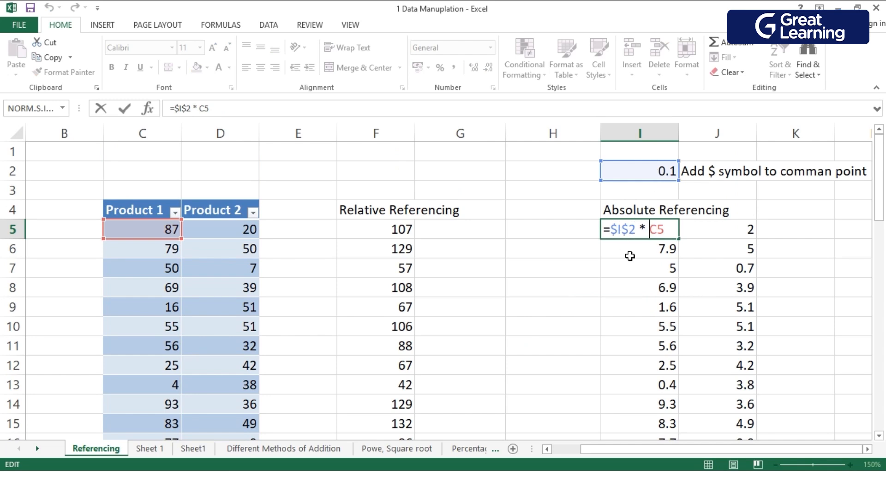
key("Escape")
Change the G28 formula to =$C28*(1-C$33), locking the price column and the discount row.
scroll(516, 351, "down", 7)
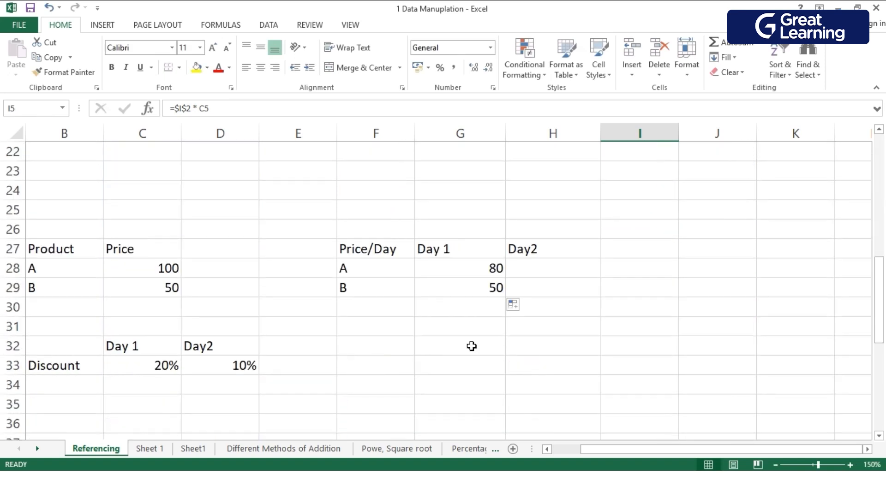
left_click(443, 272)
double_click(443, 272)
key("Left")
key("Left")
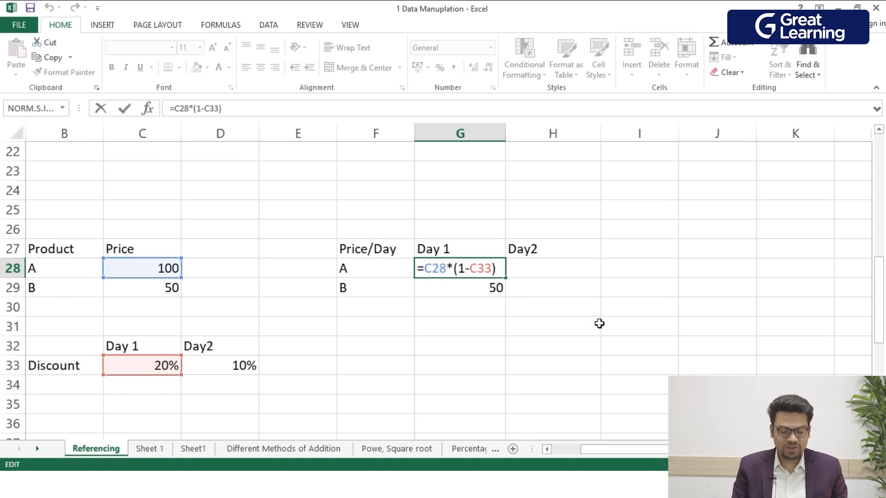
type("$")
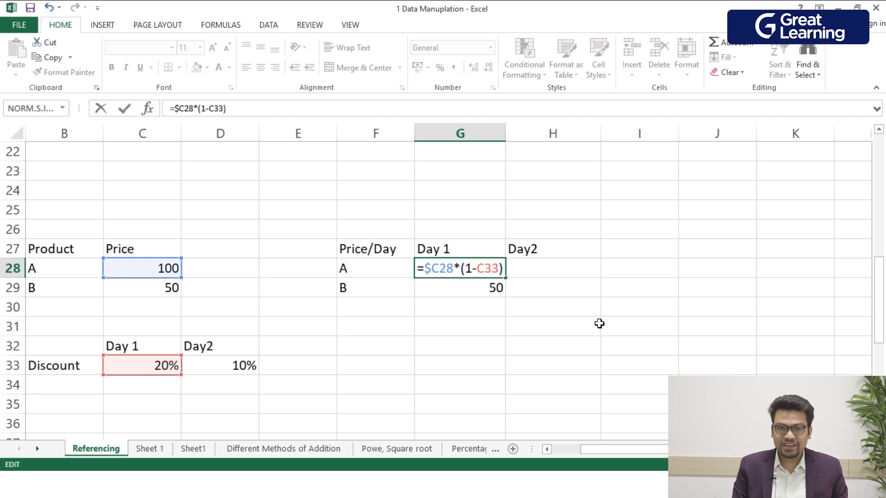
type("$")
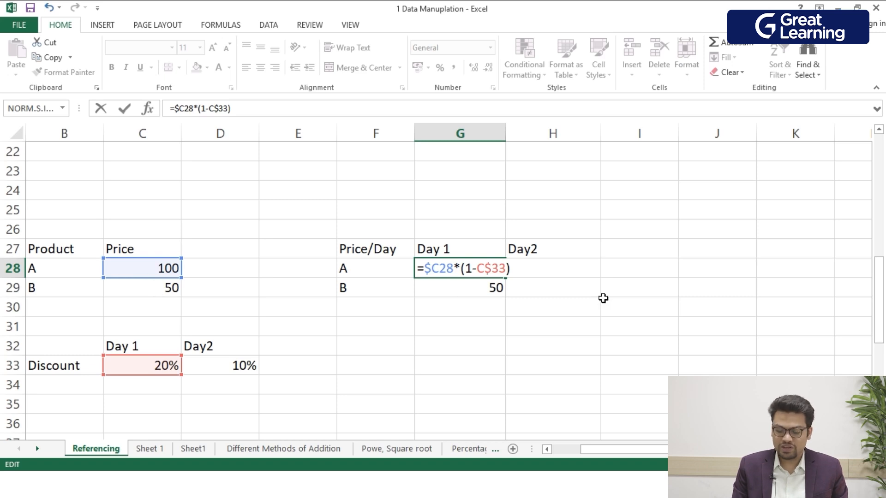
key("Return")
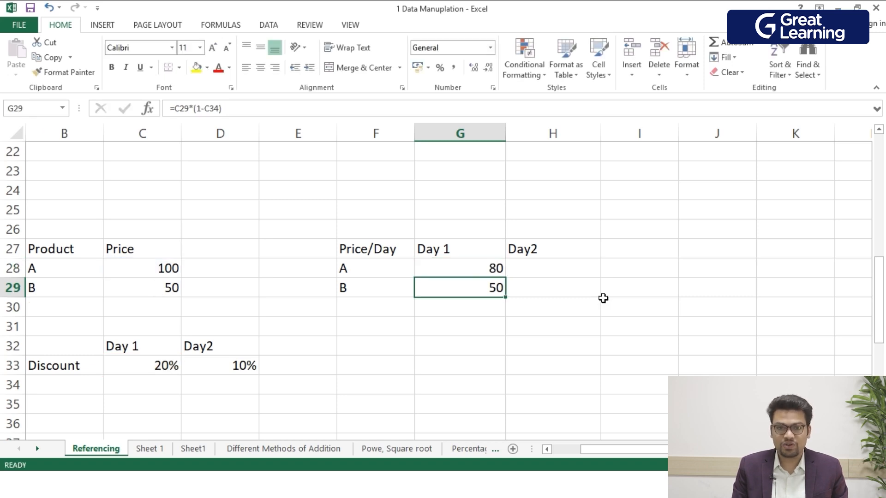
Fill the mixed-reference formula in G28 down to G29 for product B.
left_click(492, 274)
left_click_drag(511, 286, 510, 301)
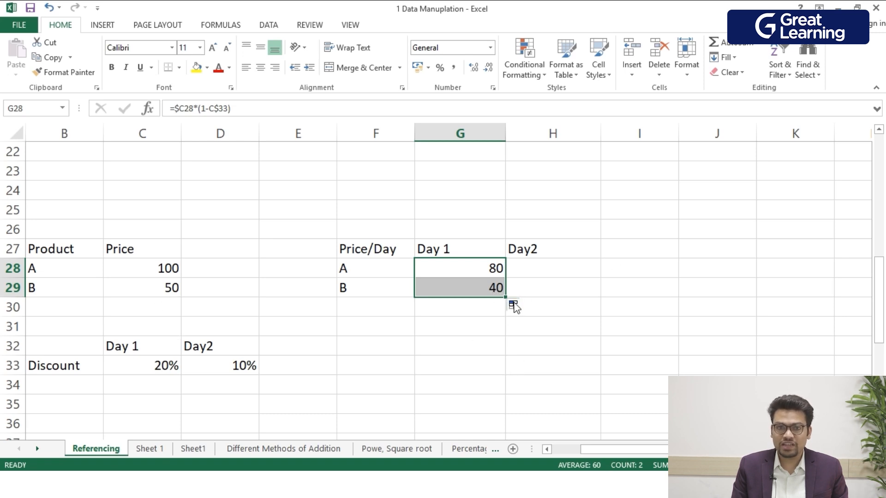
left_click(655, 390)
Extend the G28 formula across to H28 and fill both day columns down to row 29.
left_click(493, 288)
left_click(496, 269)
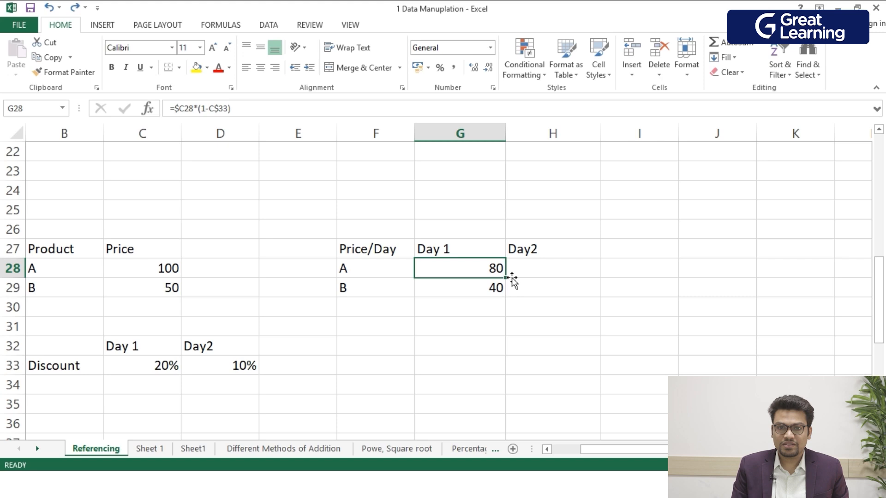
left_click_drag(512, 283, 604, 307)
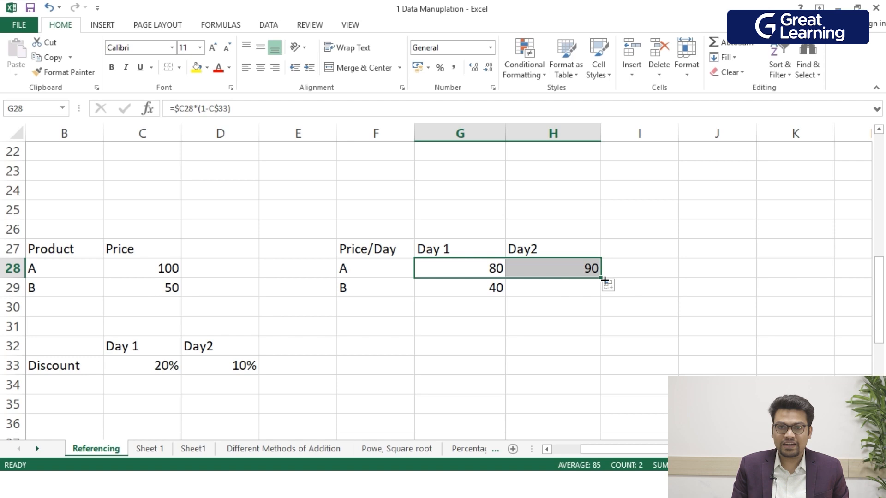
left_click_drag(605, 281, 608, 299)
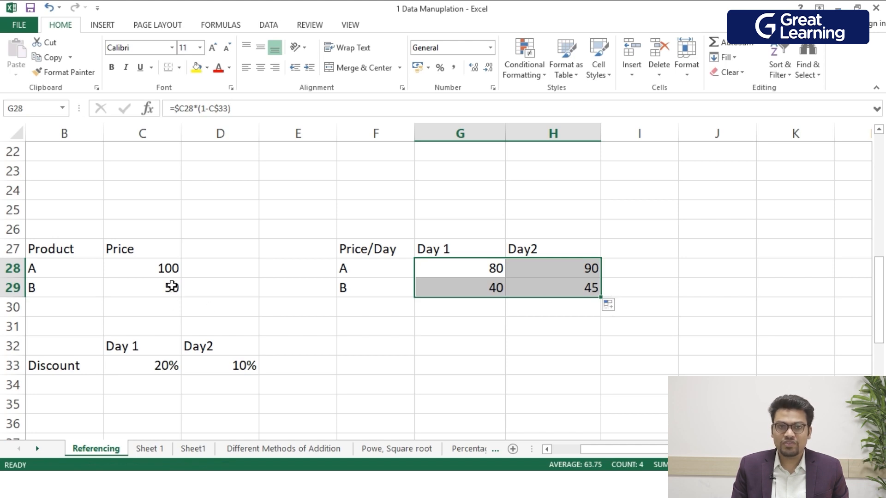
left_click(608, 353)
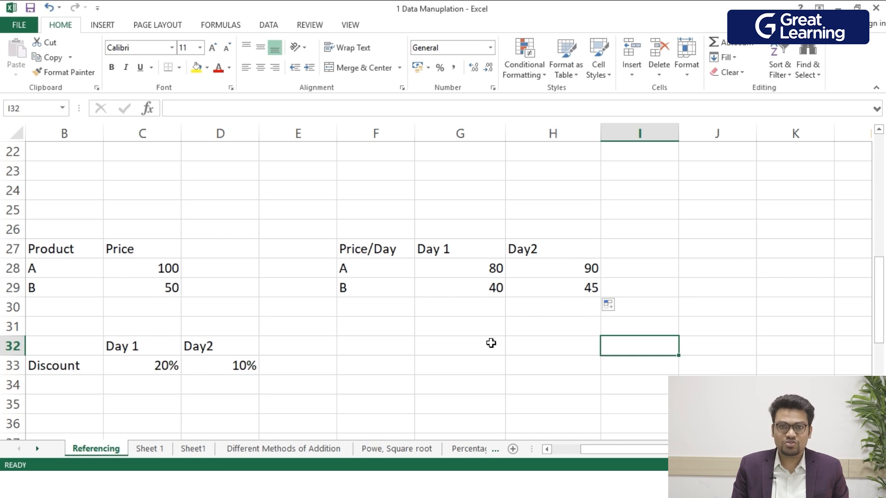
left_click(455, 367)
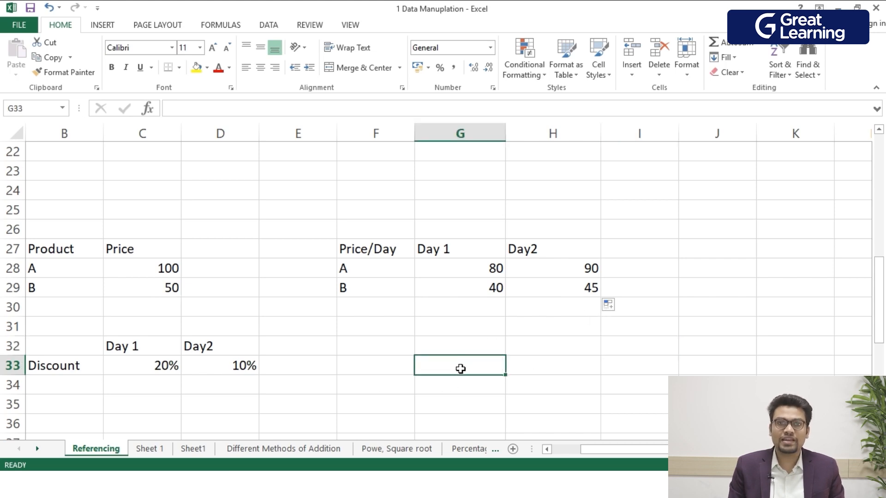
Review which cells the Relative Referencing formula in F5 and the Absolute Referencing formula in I5 refer to.
scroll(462, 368, "up", 4)
scroll(464, 368, "down", 4)
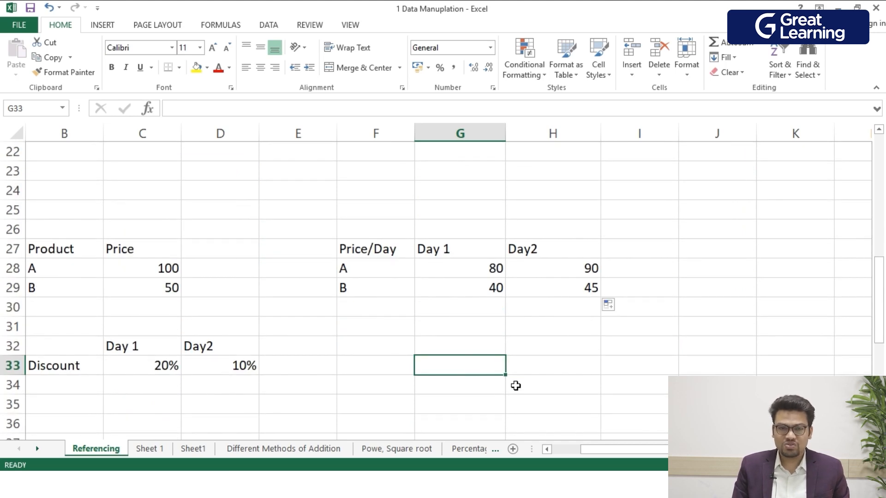
scroll(661, 371, "up", 7)
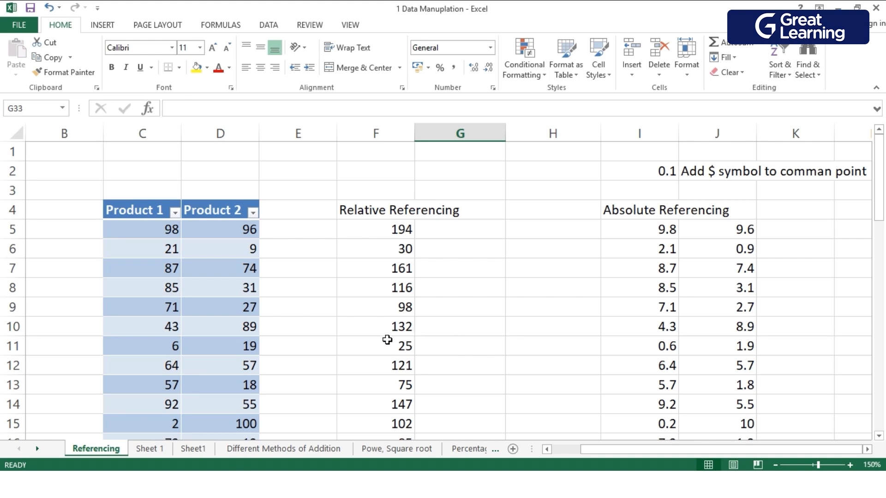
double_click(388, 233)
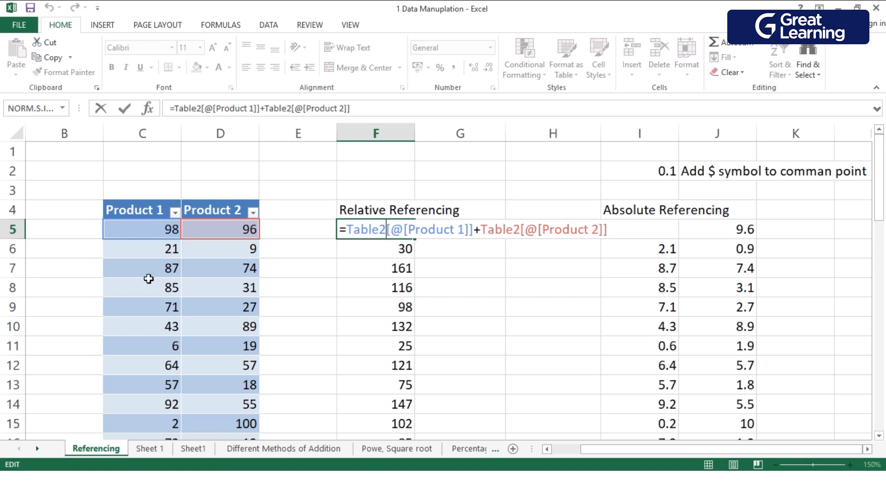
left_click(544, 348)
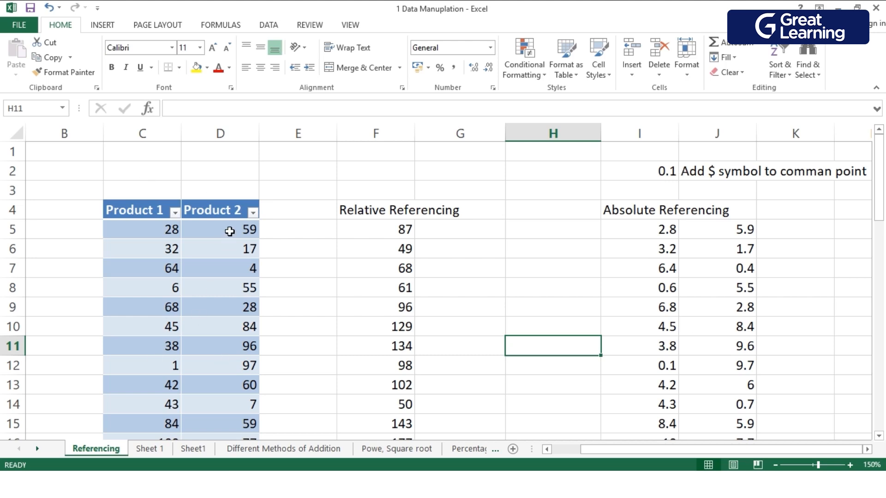
double_click(643, 236)
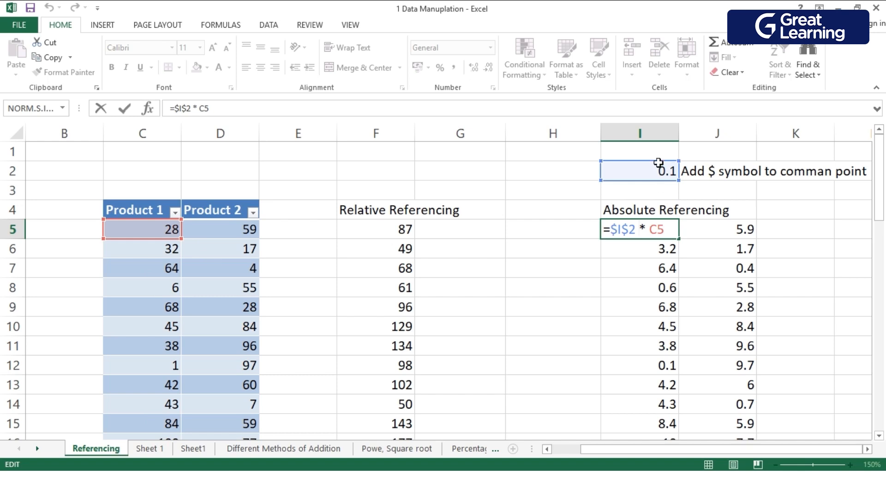
key("ctrl+Return")
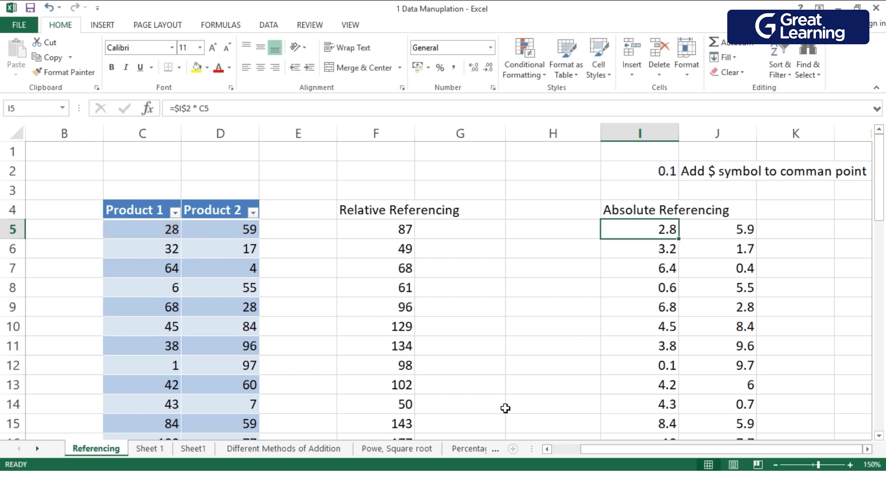
Review the product A price in C28 and the mixed references in the G28 formula of the Price/Day table.
scroll(505, 408, "down", 3)
scroll(505, 408, "down", 3)
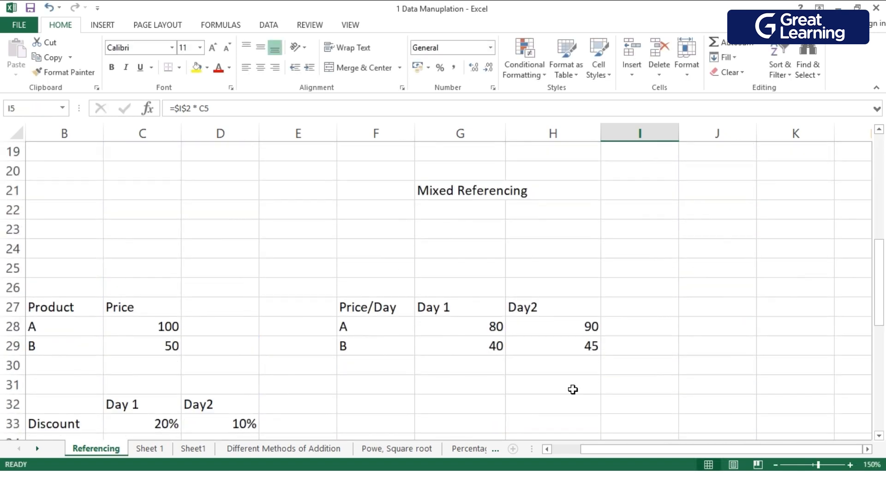
scroll(178, 370, "down", 1)
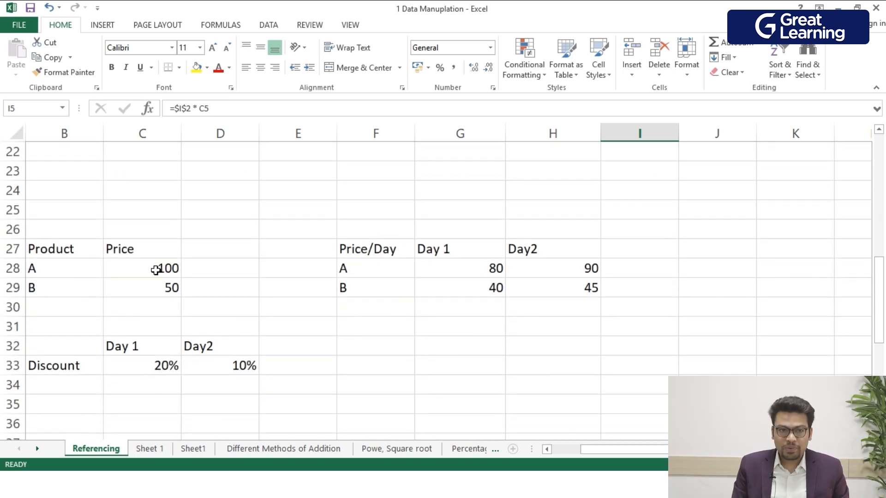
left_click(140, 272)
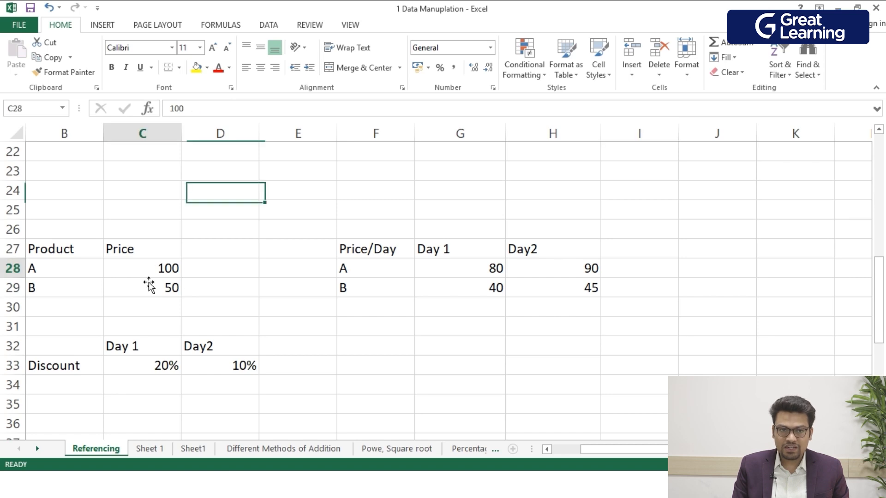
left_click(462, 285)
left_click(453, 274)
double_click(453, 274)
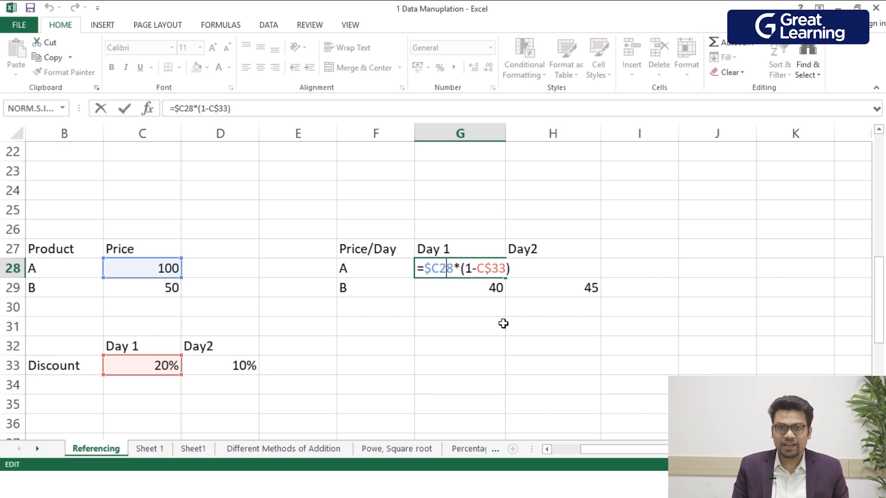
key("Return")
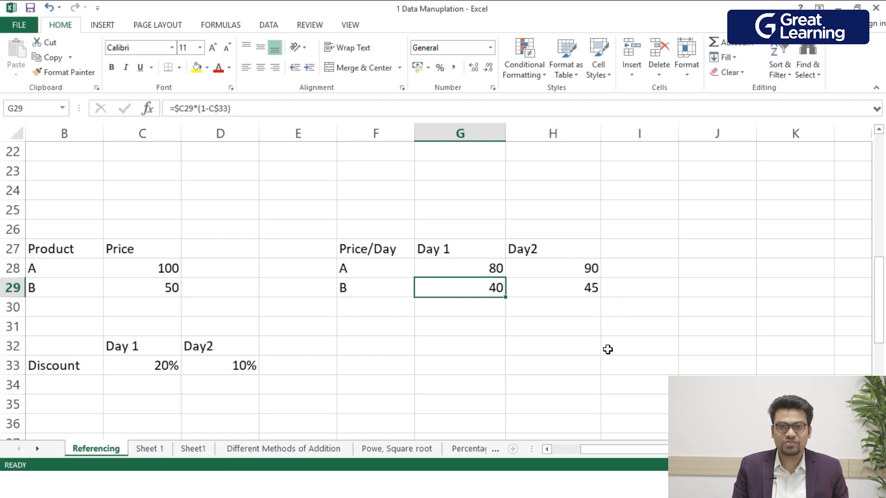
left_click(652, 414)
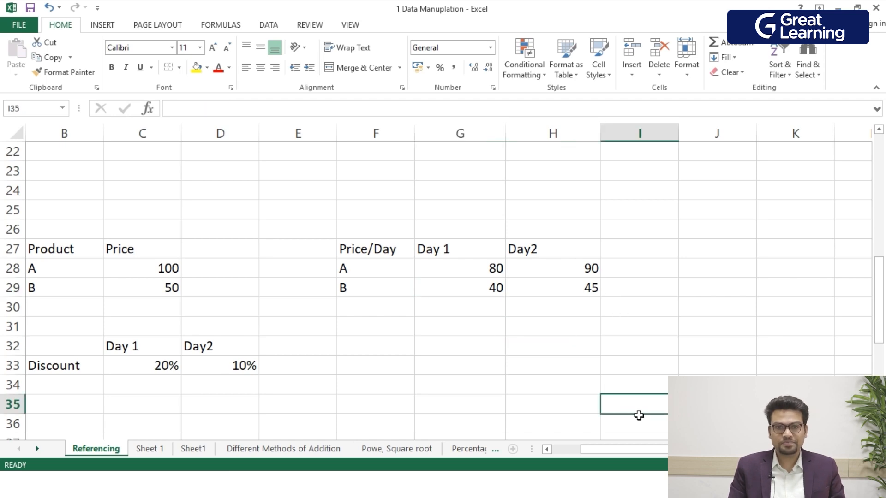
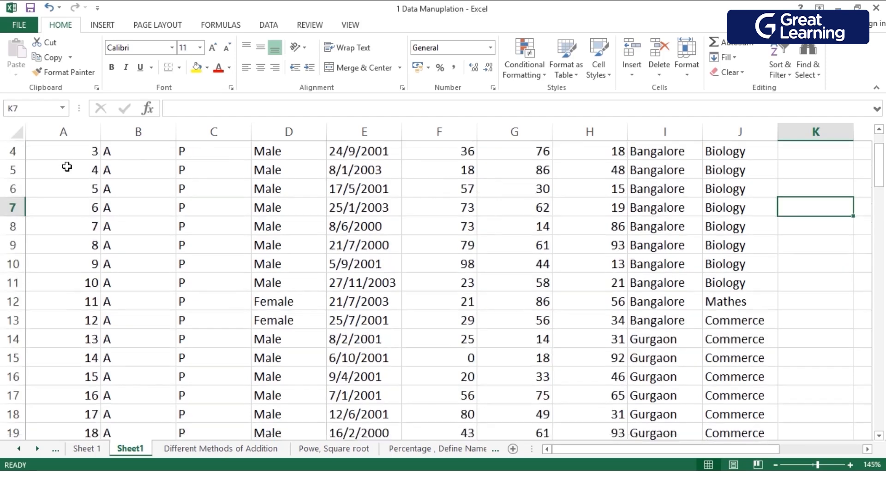
Examine the student records in Sheet1, from the Id, name and marks columns through Location and Stream.
scroll(78, 213, "up", 1)
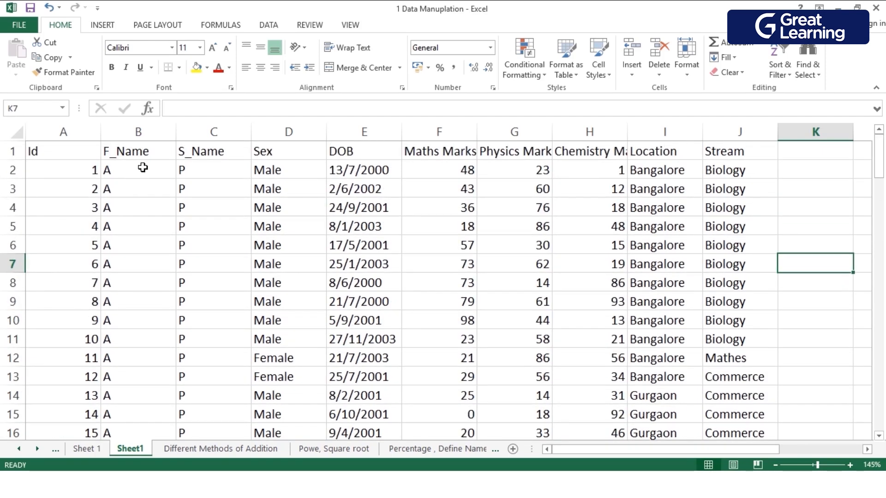
scroll(138, 194, "down", 1)
scroll(143, 216, "up", 1)
scroll(143, 194, "down", 9)
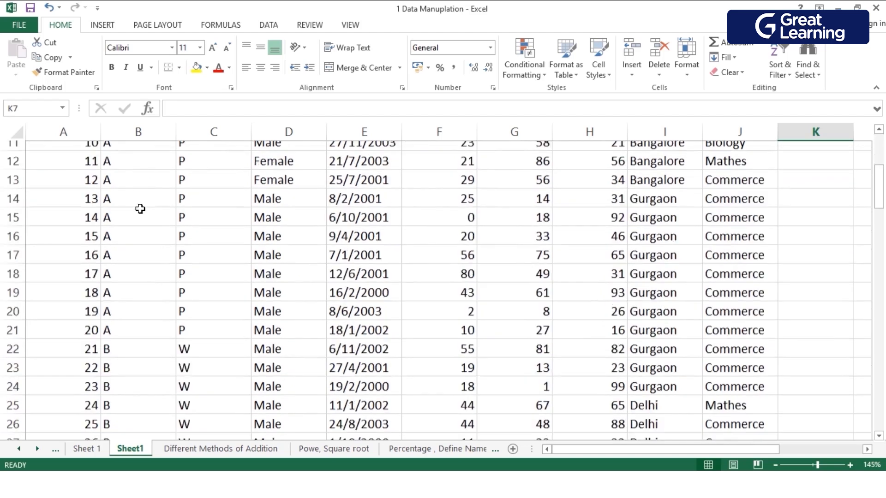
scroll(139, 245, "down", 12)
scroll(139, 245, "up", 20)
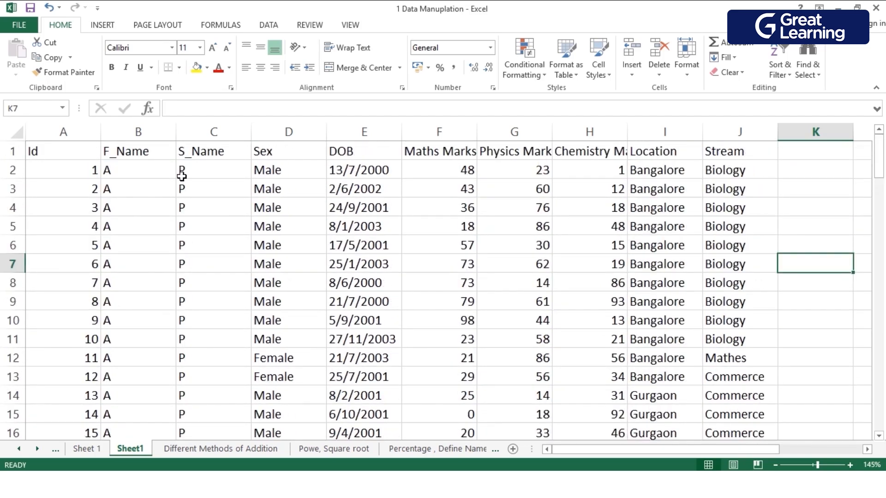
scroll(212, 221, "down", 11)
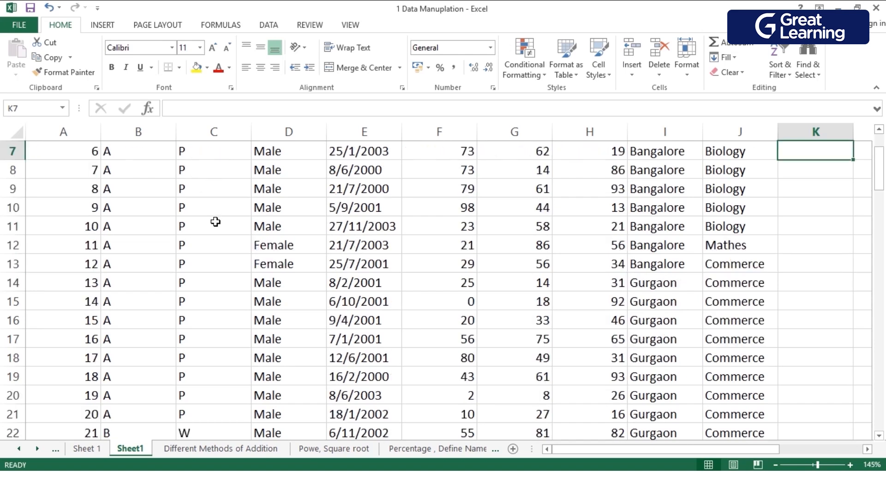
scroll(213, 226, "down", 12)
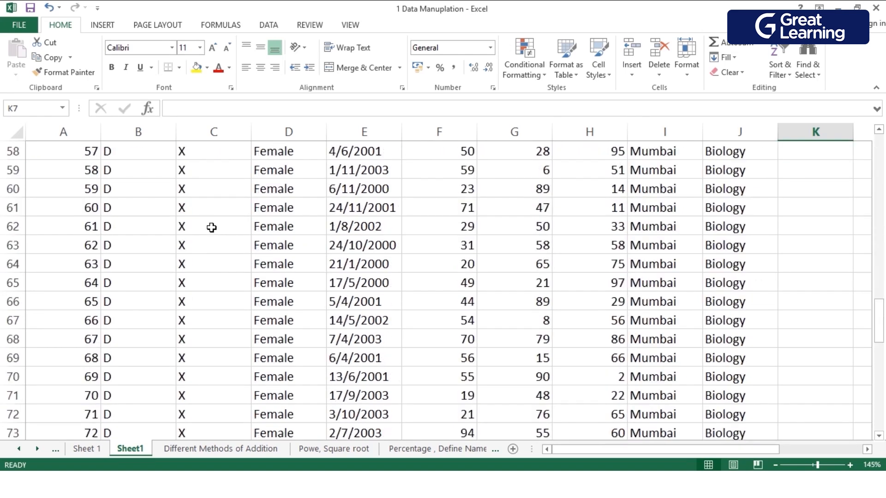
scroll(357, 226, "up", 13)
scroll(356, 226, "up", 10)
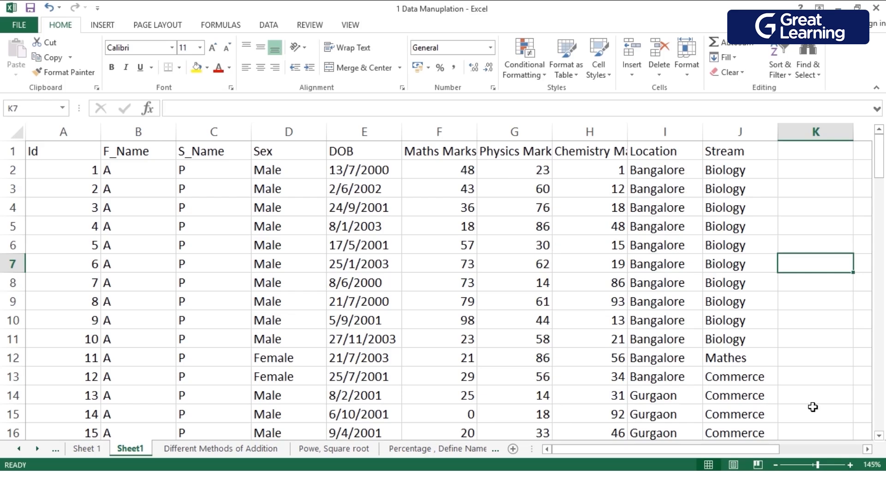
scroll(557, 313, "down", 1)
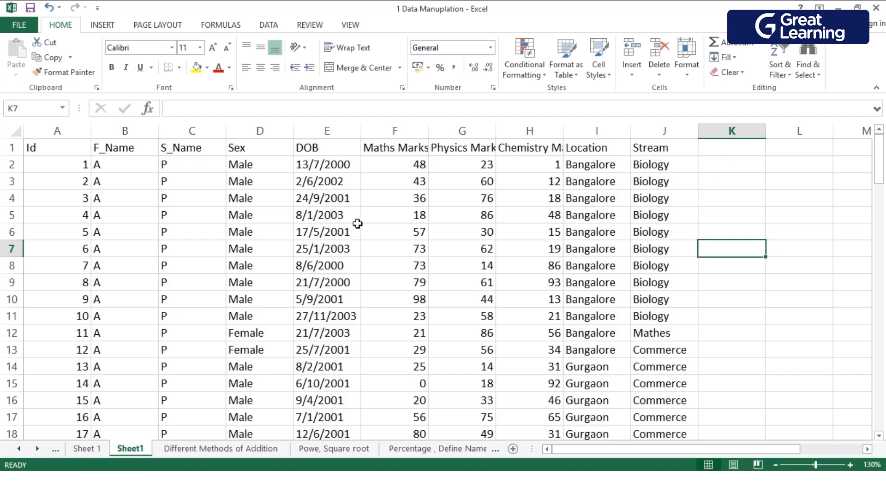
Convert the student data range $A$1:$J$101 into a table, keeping the first row as headers.
left_click(258, 215)
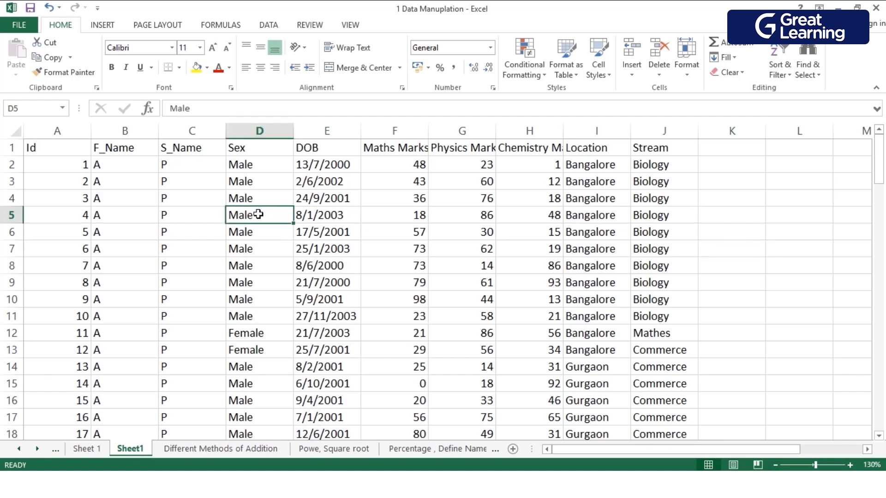
left_click(104, 26)
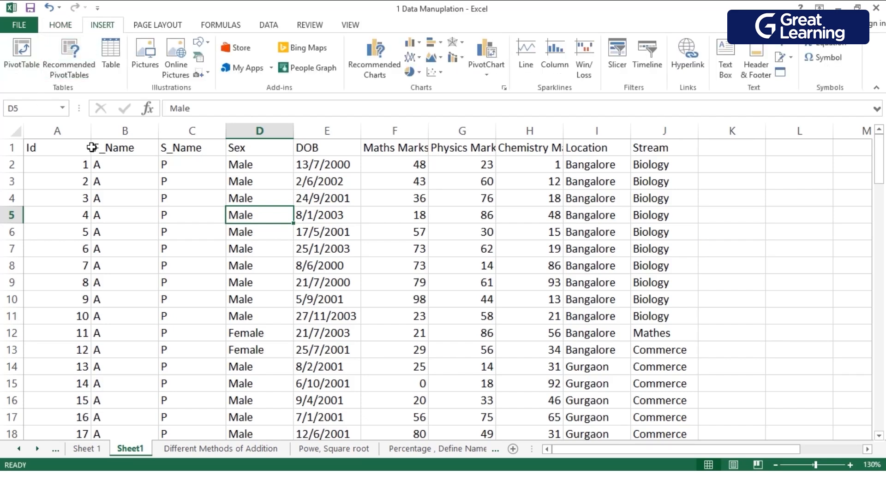
left_click(112, 56)
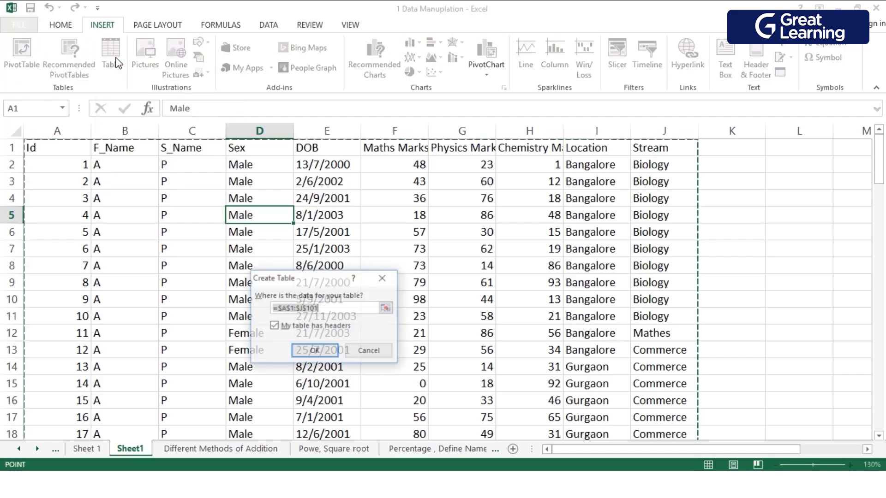
left_click(386, 276)
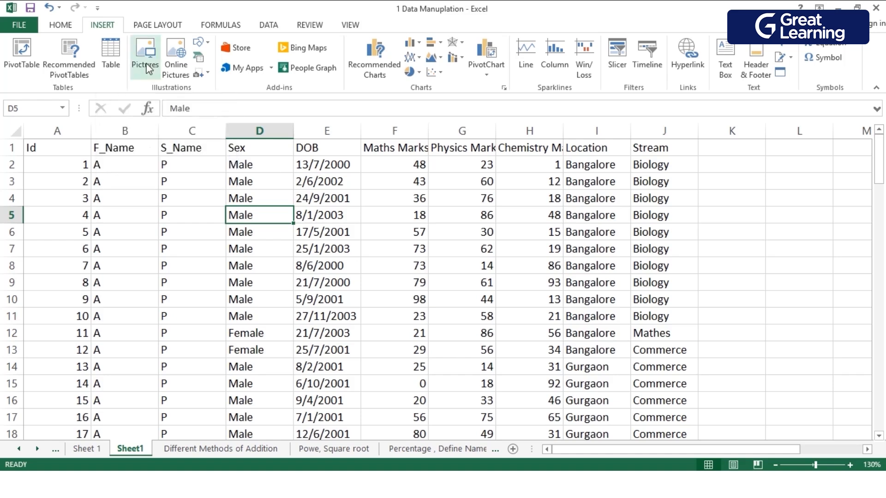
left_click(110, 53)
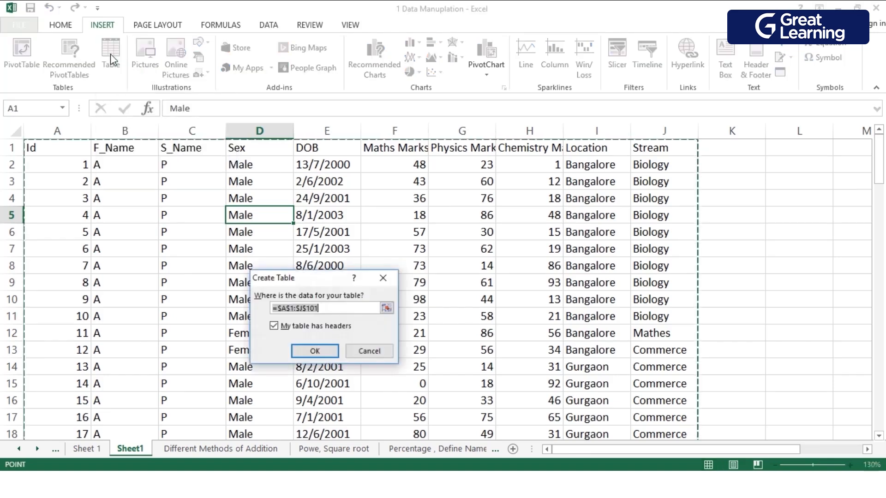
left_click_drag(321, 285, 437, 205)
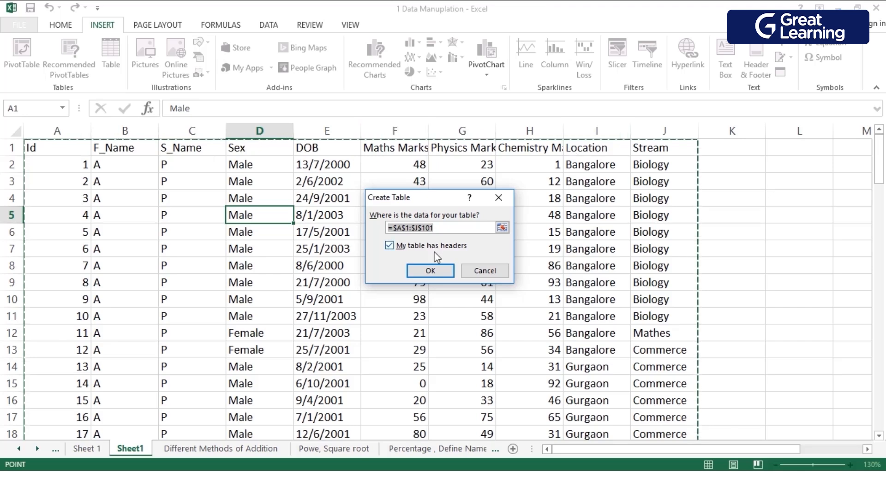
left_click(391, 246)
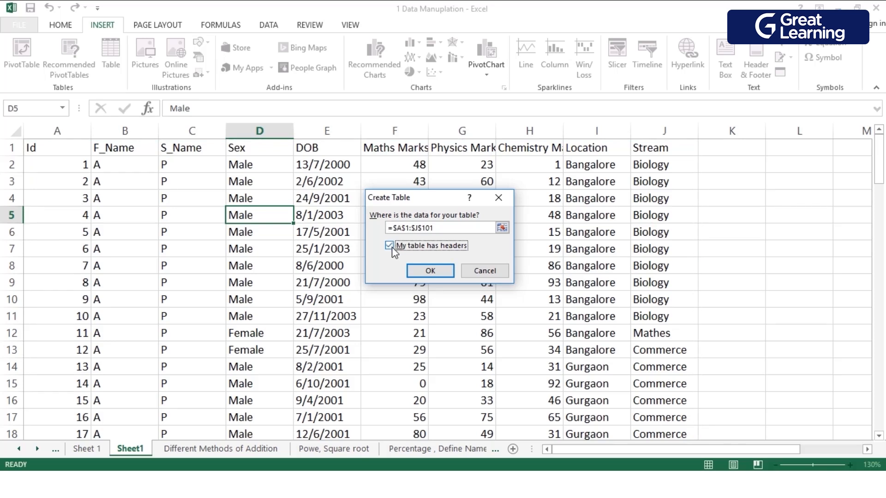
left_click(437, 271)
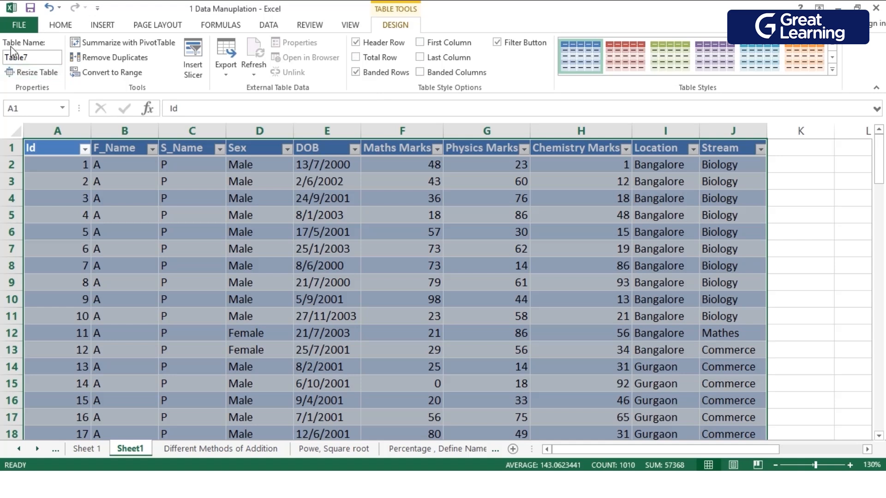
Rename the student data table as Score12.
left_click(48, 65)
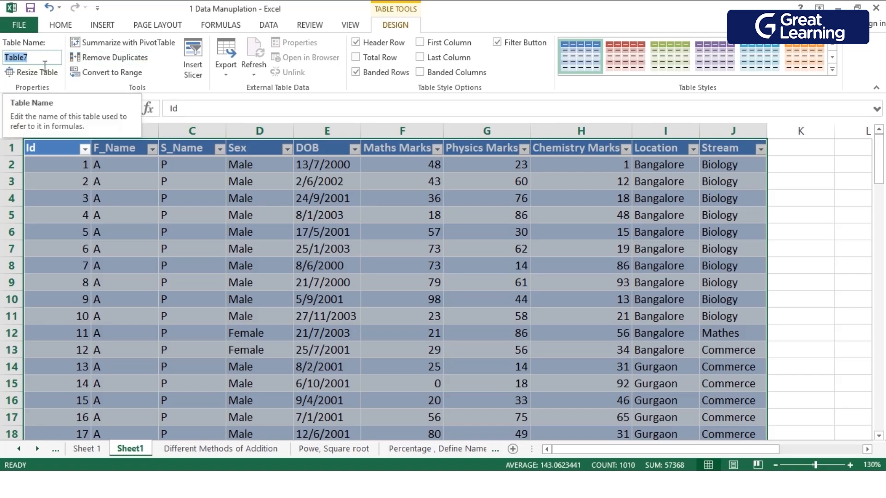
type("Score12")
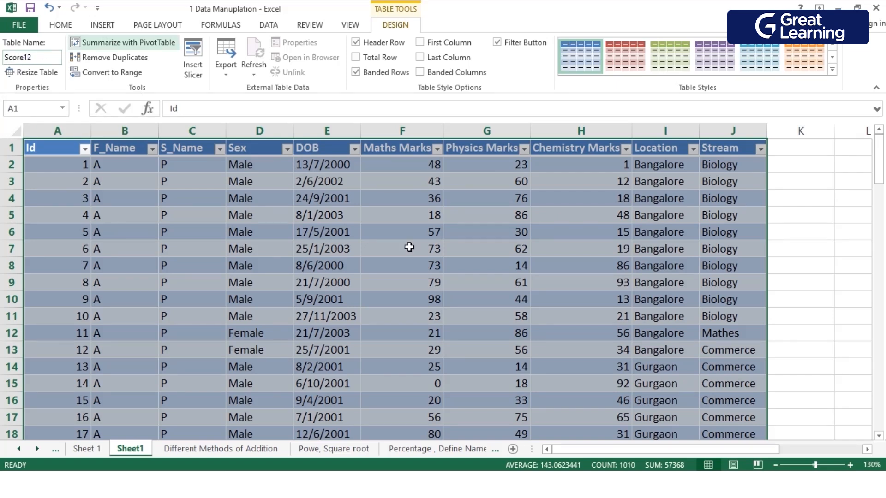
left_click(800, 242)
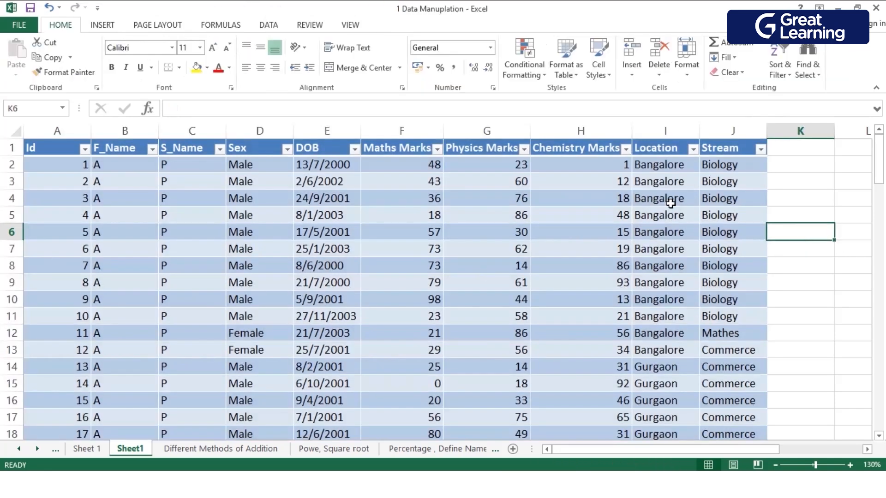
Apply Table Style Medium 13 to the Score12 table and toggle its header filter buttons off and back on.
left_click(398, 335)
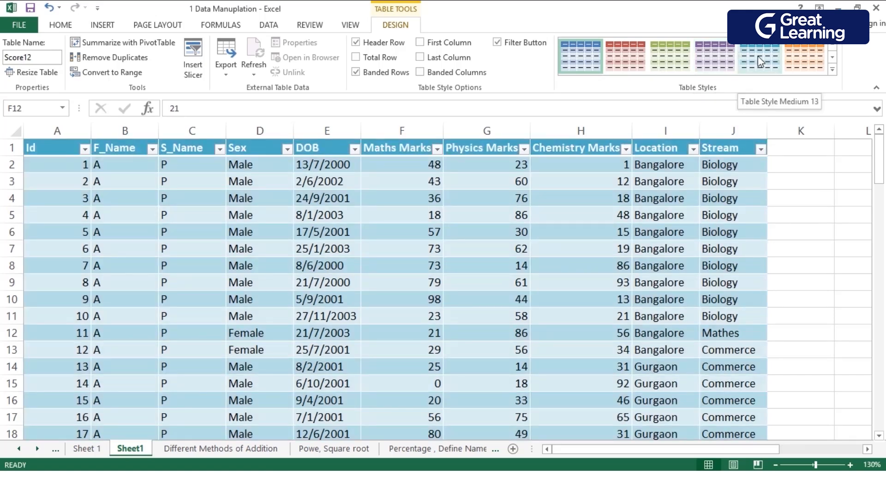
left_click(761, 62)
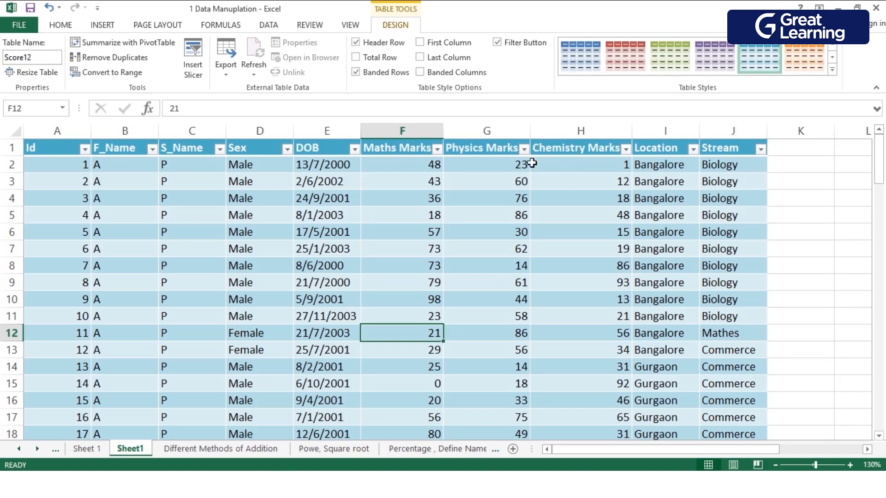
left_click(497, 42)
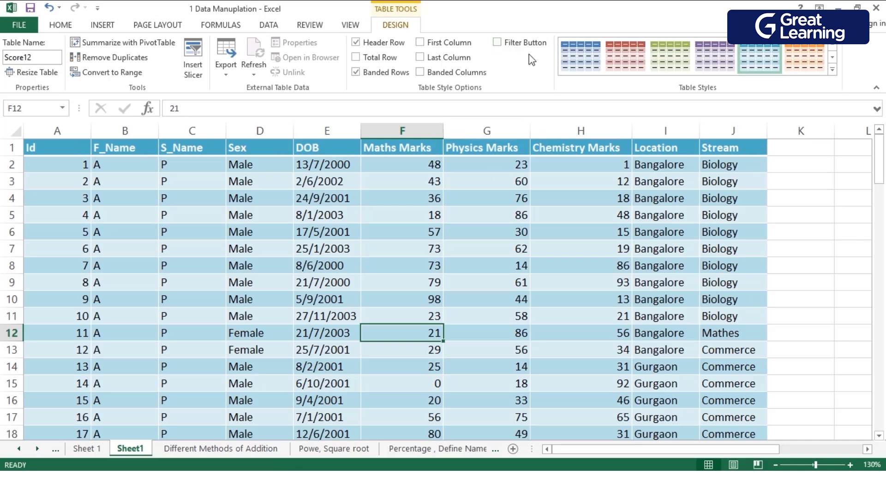
left_click(496, 43)
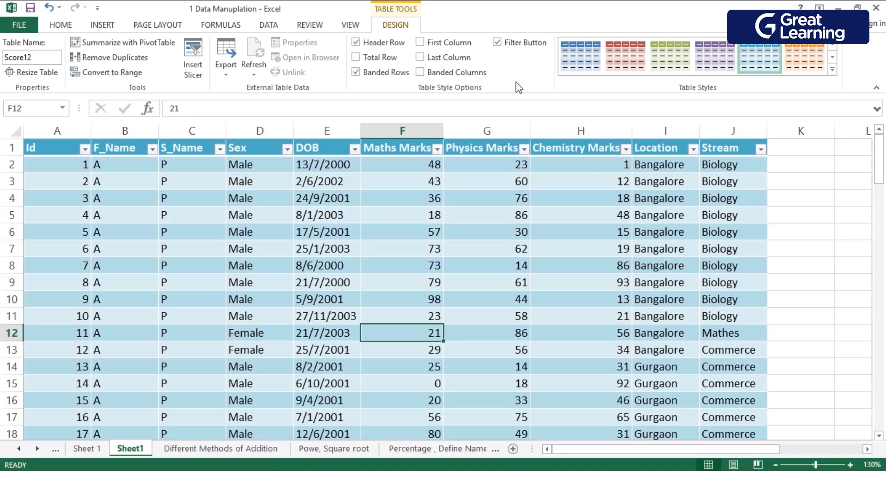
Add a new table column beside Stream by entering the header Sum in K1.
left_click(800, 173)
double_click(801, 173)
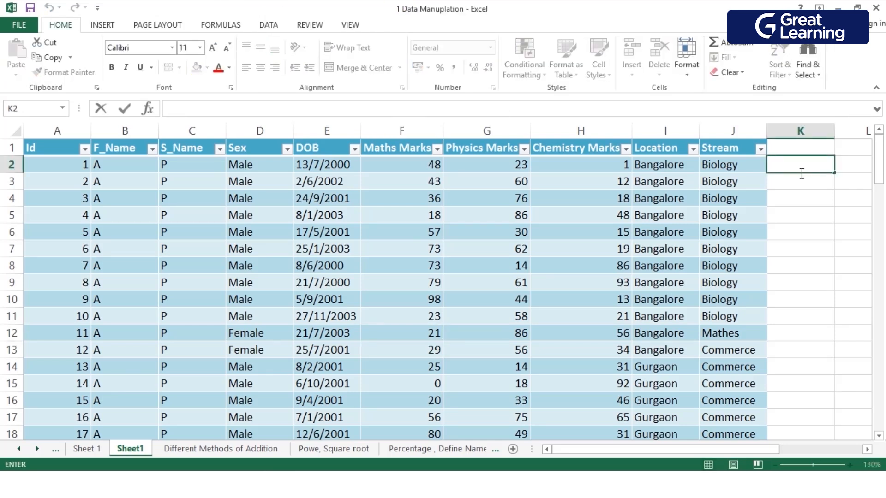
left_click(804, 153)
double_click(804, 154)
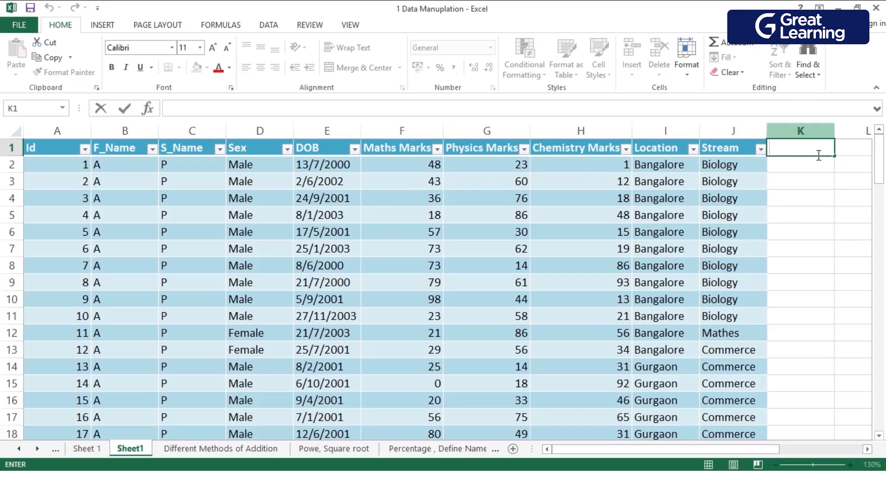
type("Su")
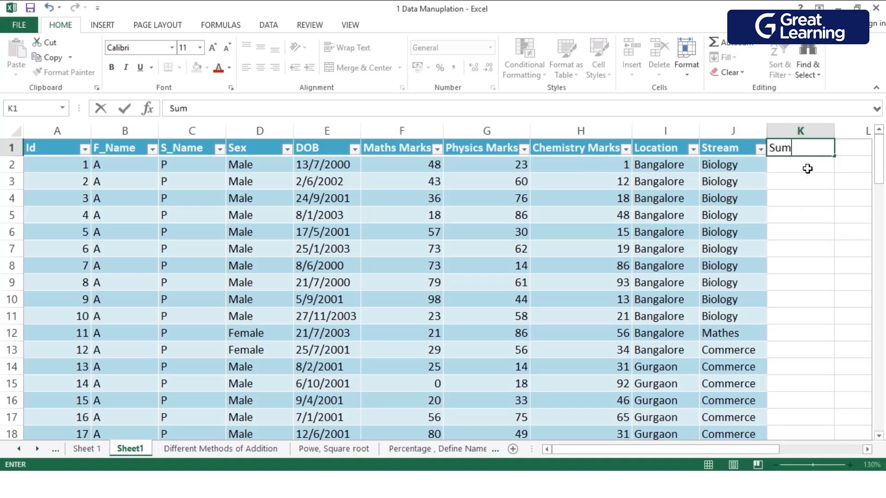
type("m")
key("Return")
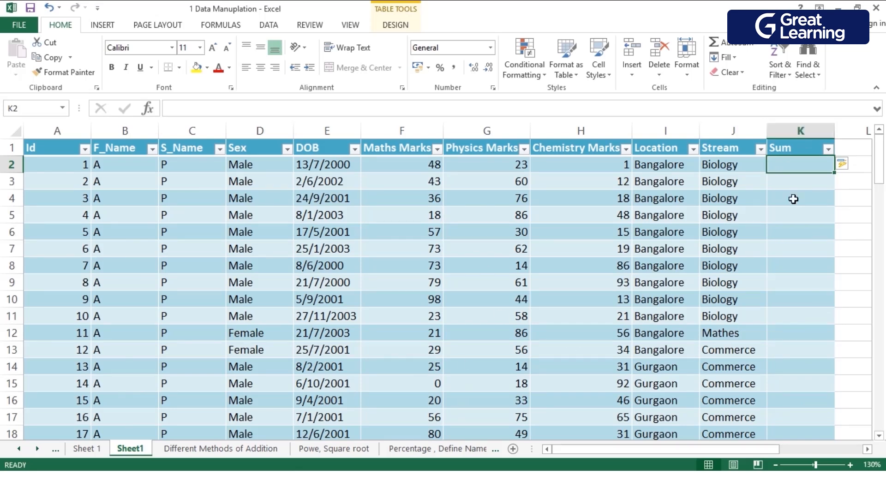
Fill the Sum column from K2 with the formula =[@[Maths Marks]]+[@[Physics Marks]]+[@[Chemistry Marks]].
double_click(802, 171)
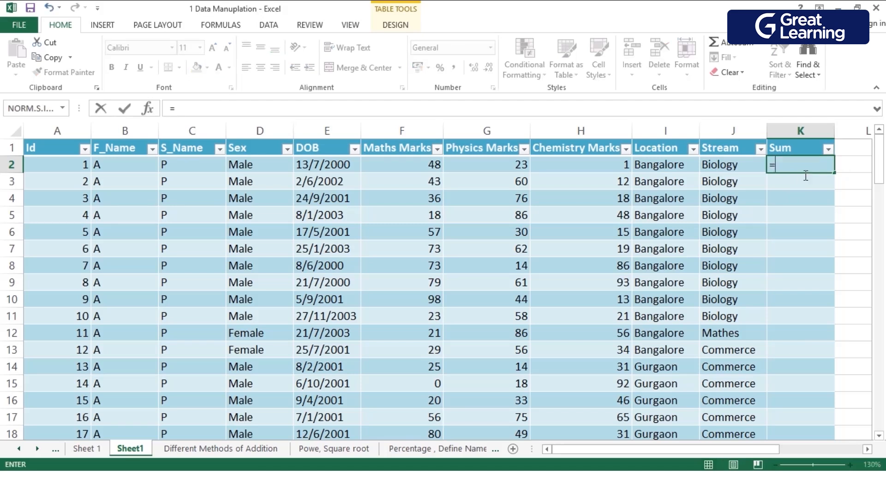
left_click(410, 173)
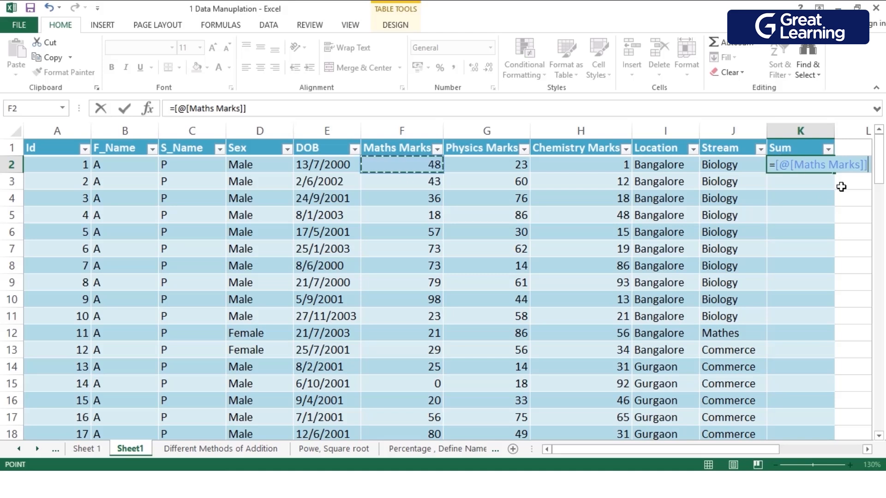
type("+")
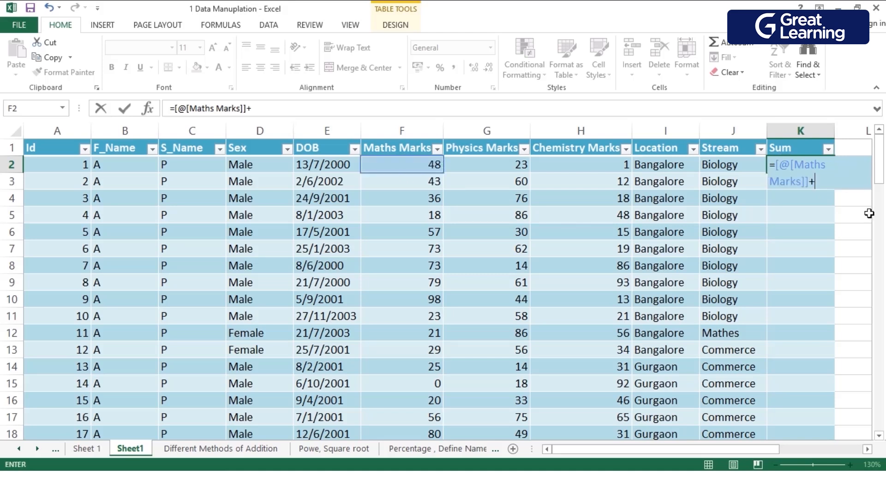
left_click(509, 169)
type("+")
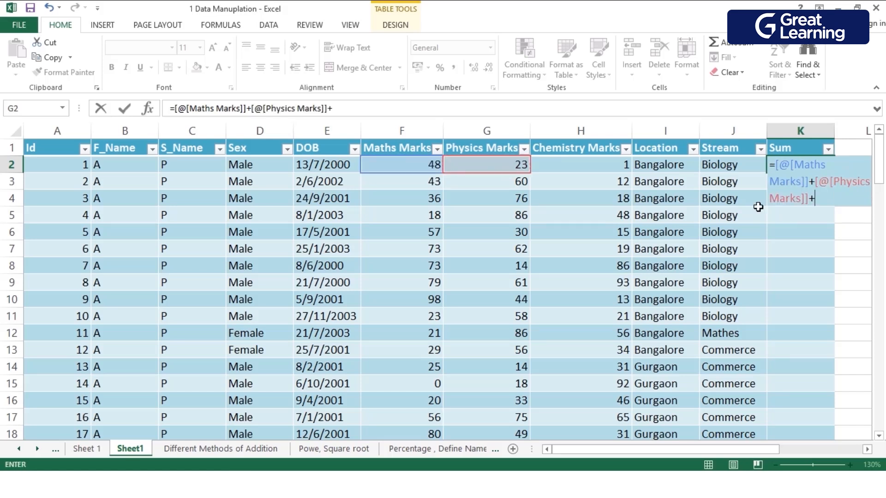
left_click(599, 169)
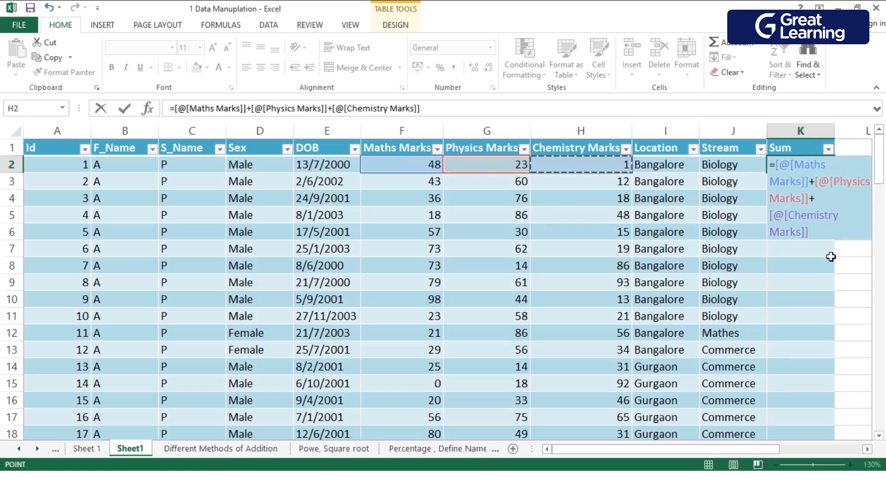
key("Return")
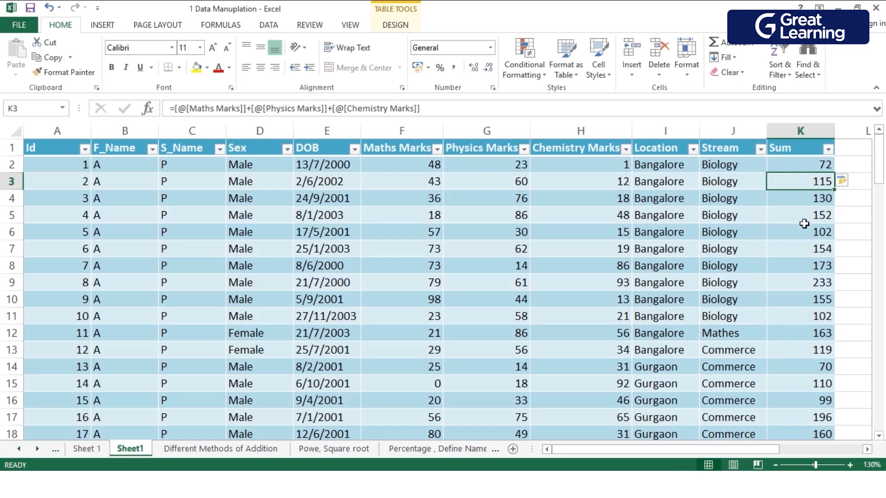
Review the calculated Sum column through the table's last row.
scroll(803, 221, "down", 5)
scroll(803, 242, "down", 2)
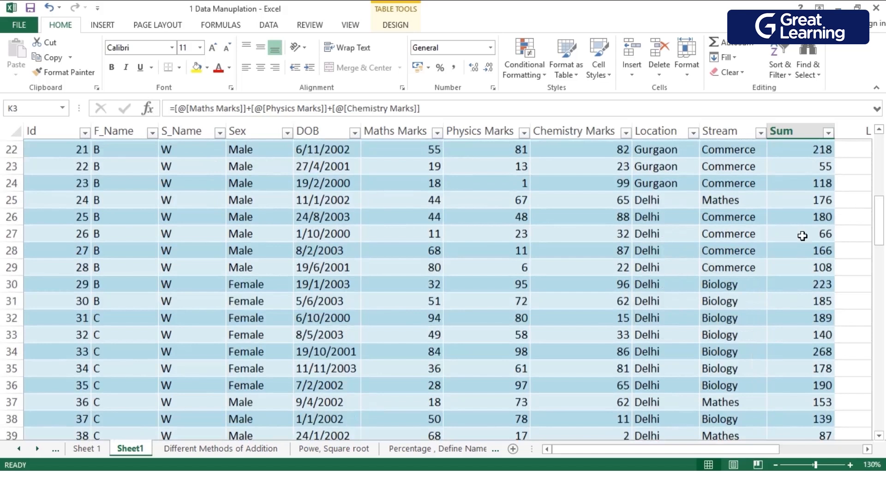
scroll(801, 236, "down", 6)
scroll(800, 234, "down", 11)
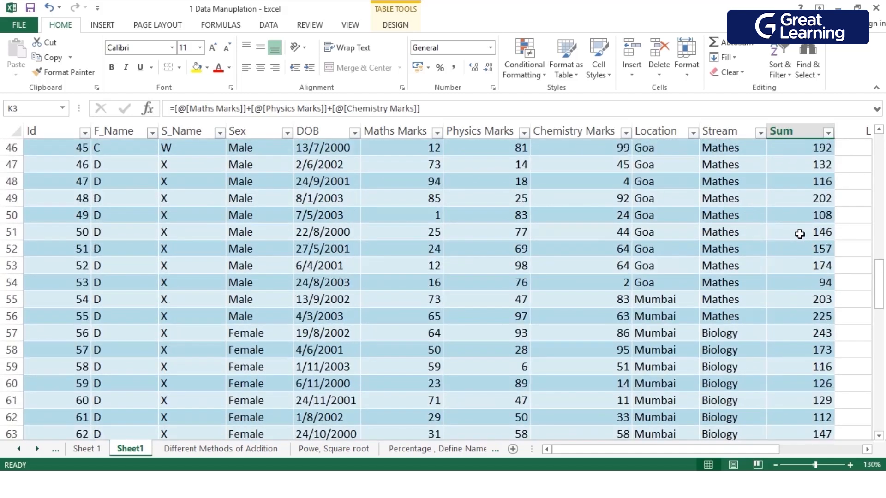
scroll(800, 235, "down", 7)
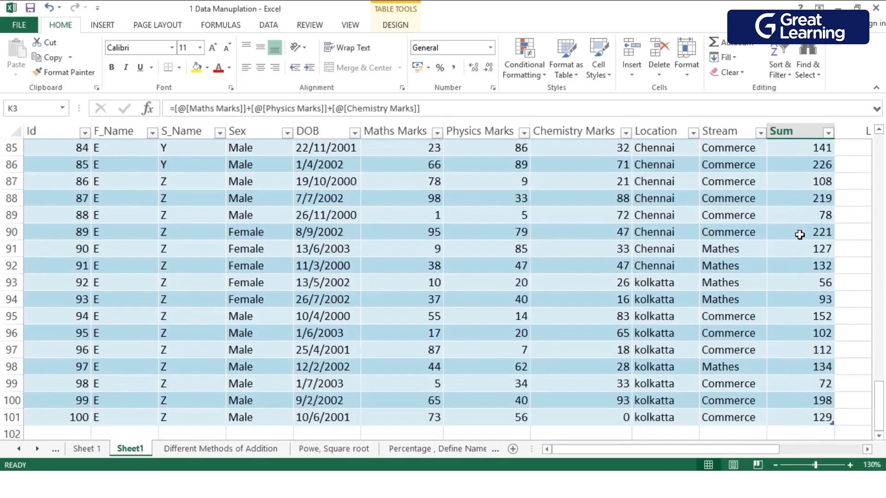
scroll(794, 251, "up", 12)
scroll(794, 252, "up", 19)
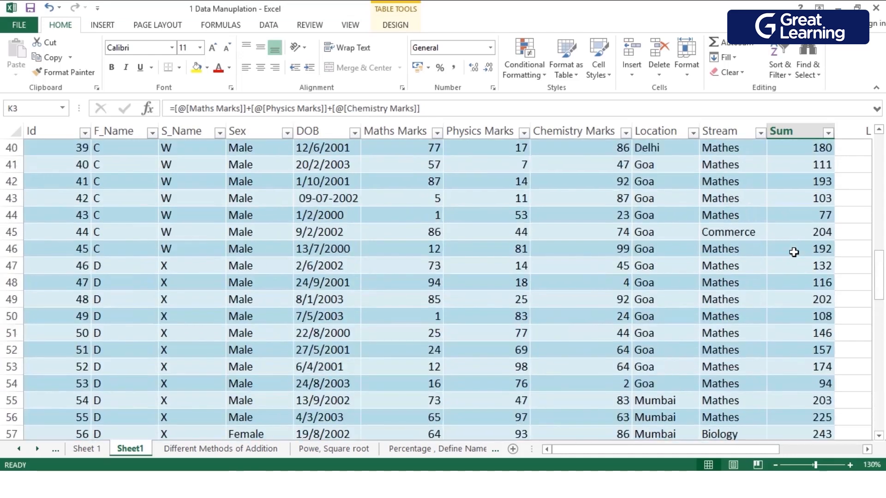
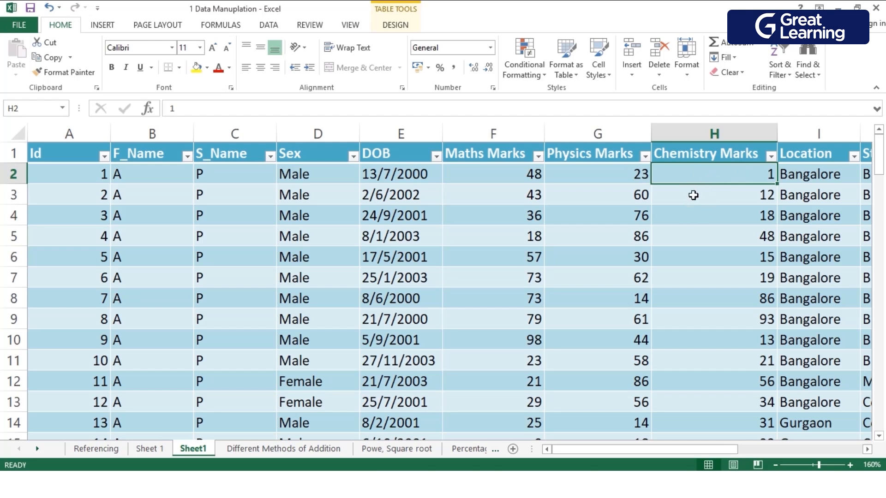
left_click(724, 239)
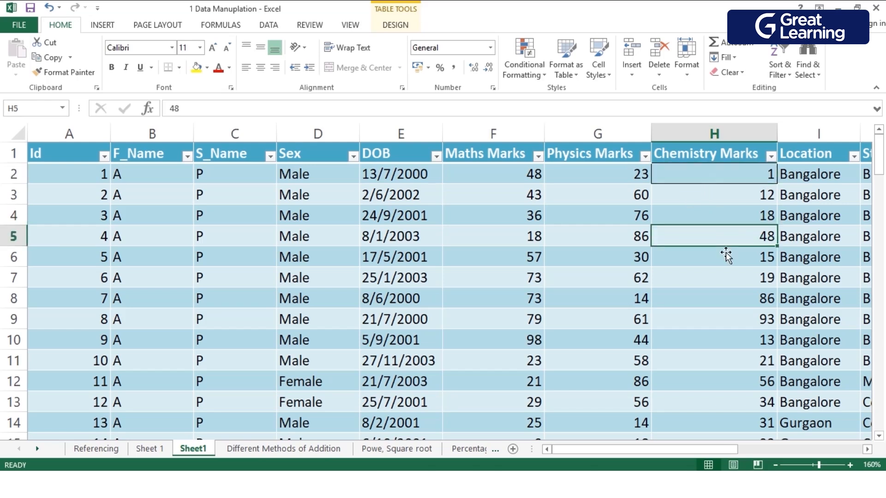
left_click(683, 318)
left_click(384, 283)
left_click(738, 278)
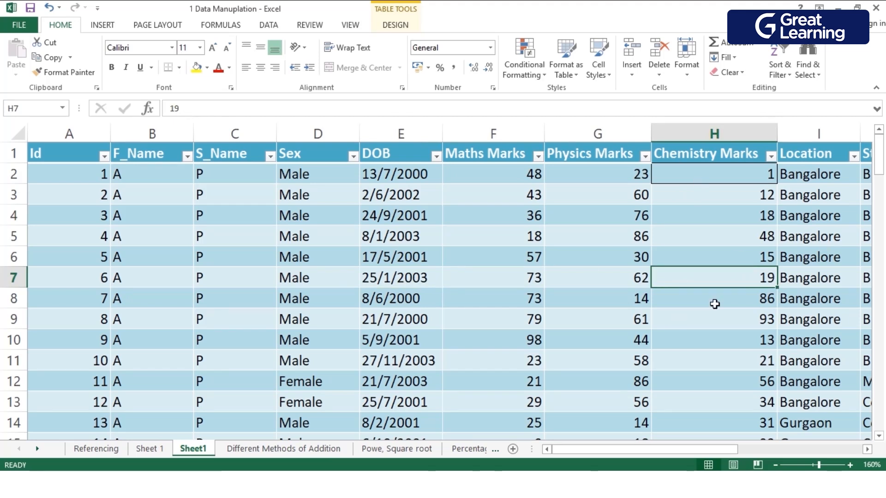
Apply the Bad cell style to the first Sum value in K2.
left_click(775, 465)
left_click(775, 465)
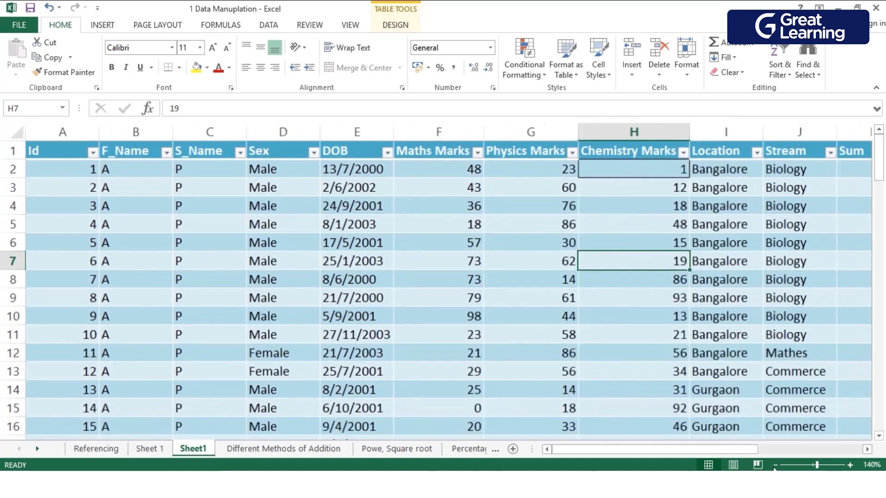
left_click(775, 465)
left_click(775, 465)
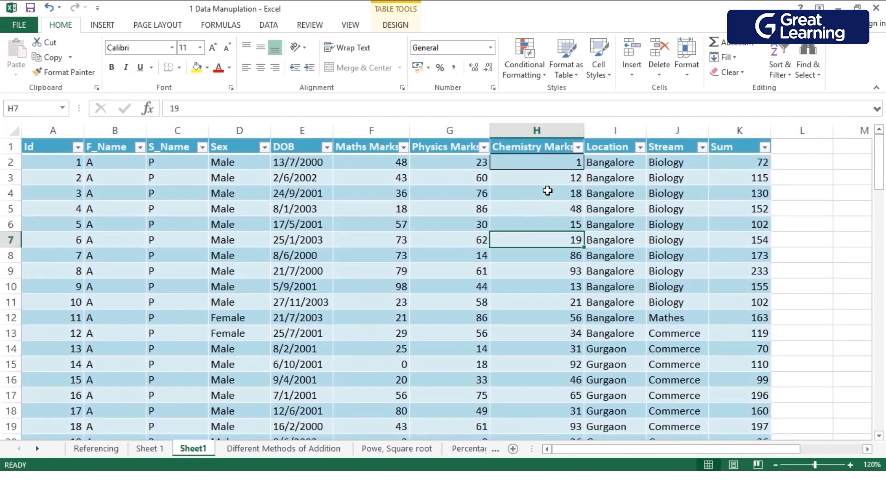
left_click(548, 209)
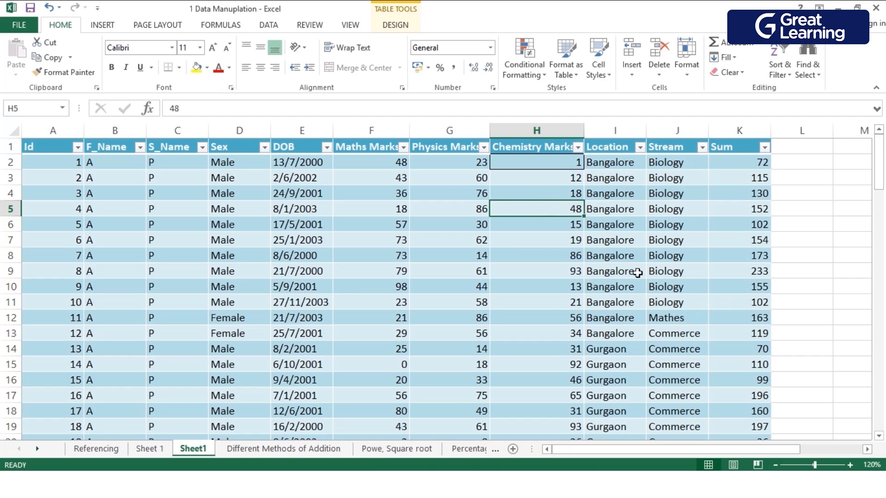
left_click(738, 165)
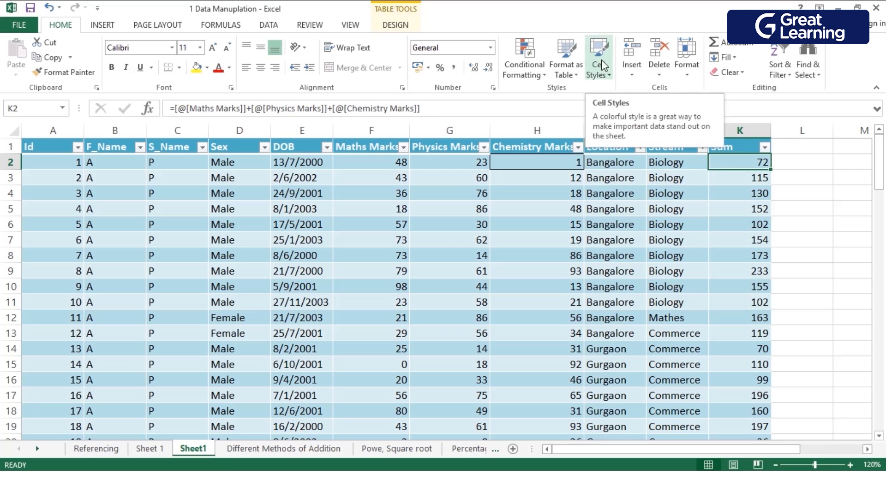
right_click(739, 168)
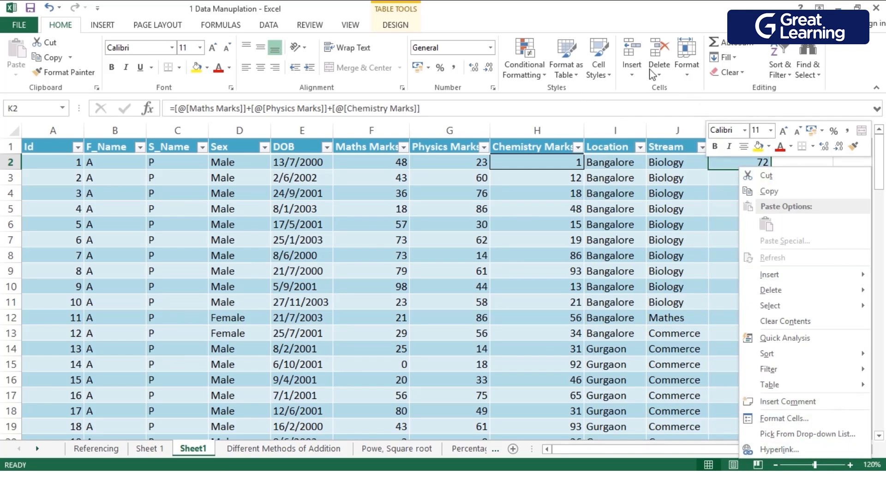
left_click(597, 58)
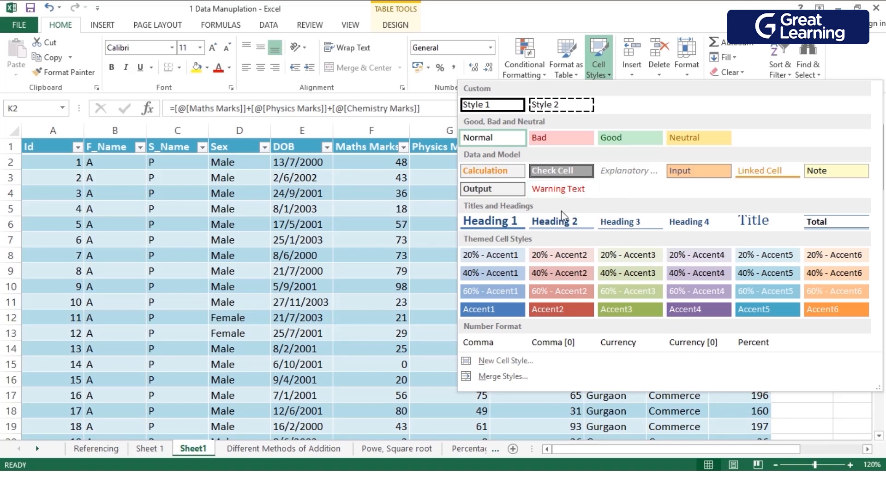
left_click(547, 138)
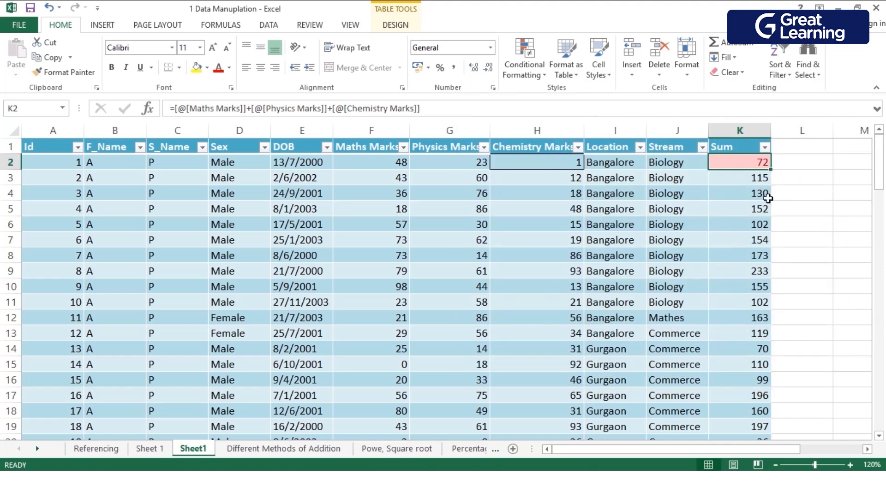
left_click(751, 230)
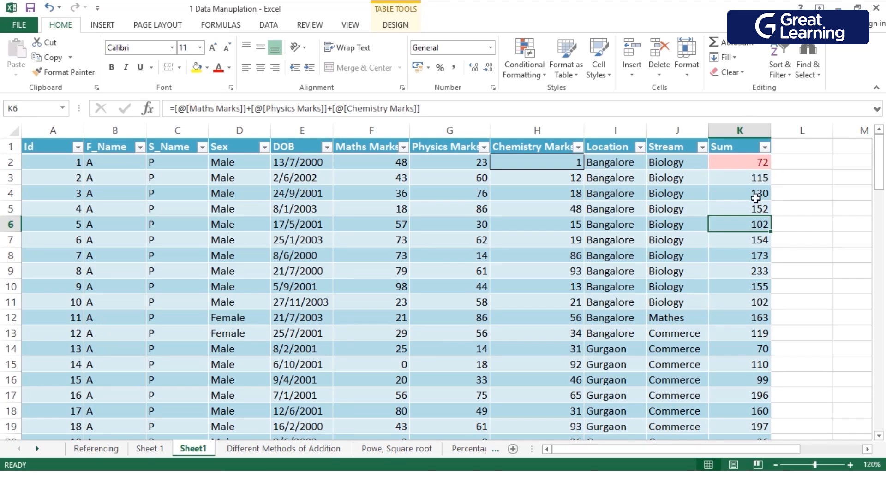
scroll(779, 285, "down", 1)
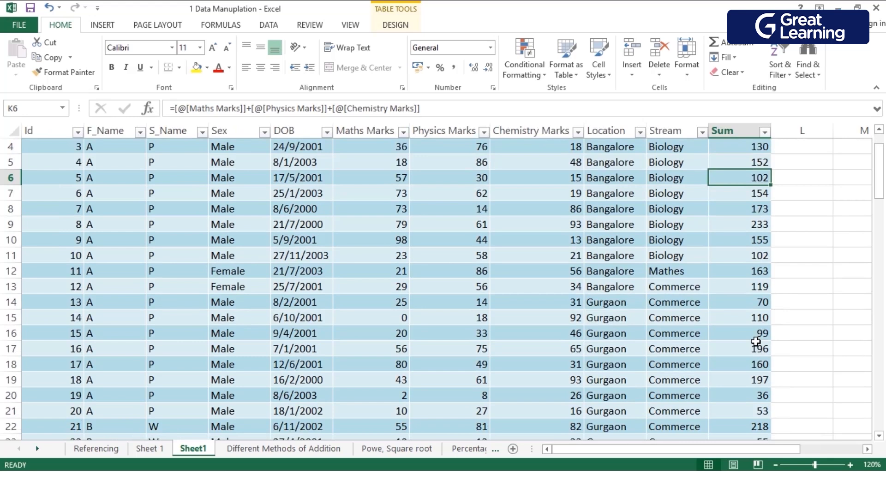
left_click(760, 335)
left_click(599, 69)
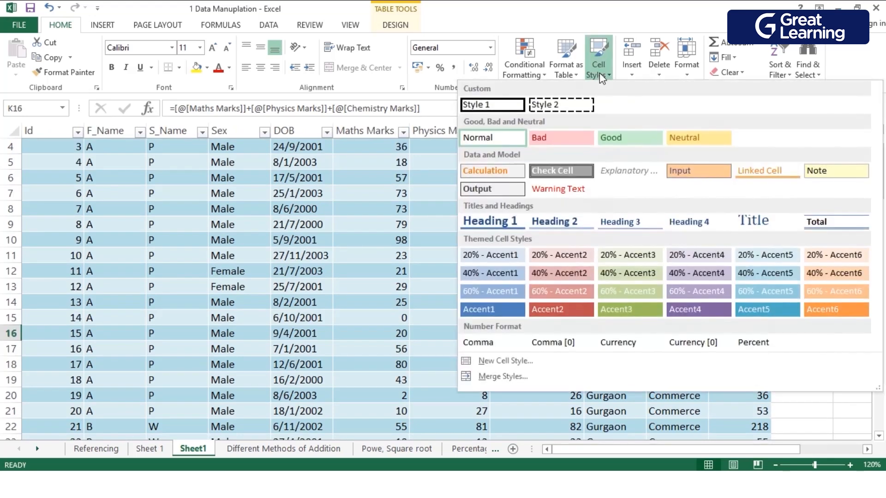
left_click(558, 367)
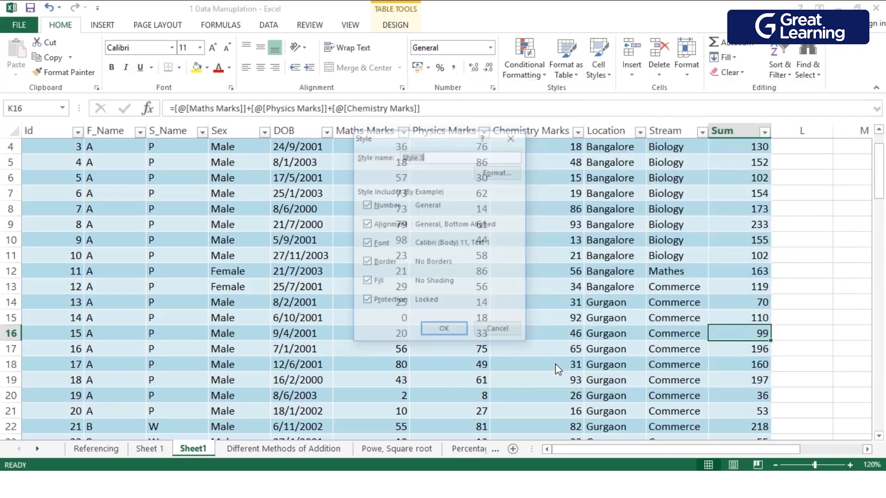
key("Escape")
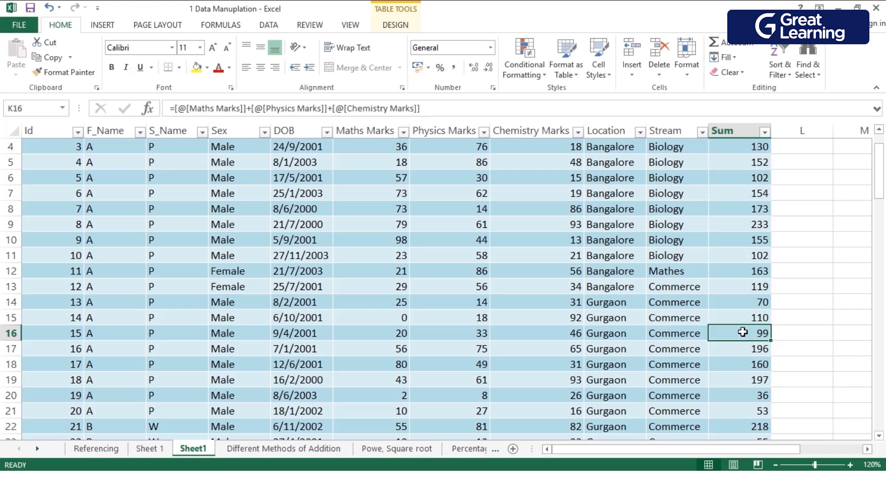
Start a new cell style from K16 that includes only Border, excluding Number, Alignment, Font, Fill and Protection.
left_click(597, 77)
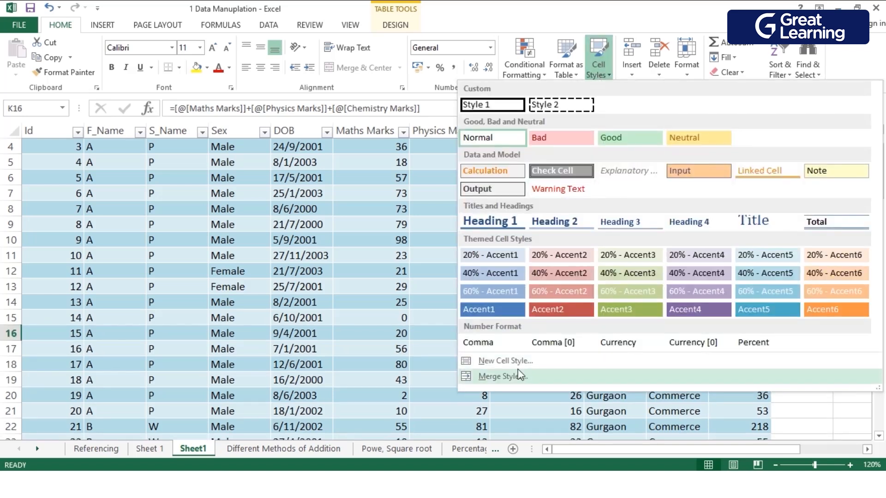
left_click(539, 367)
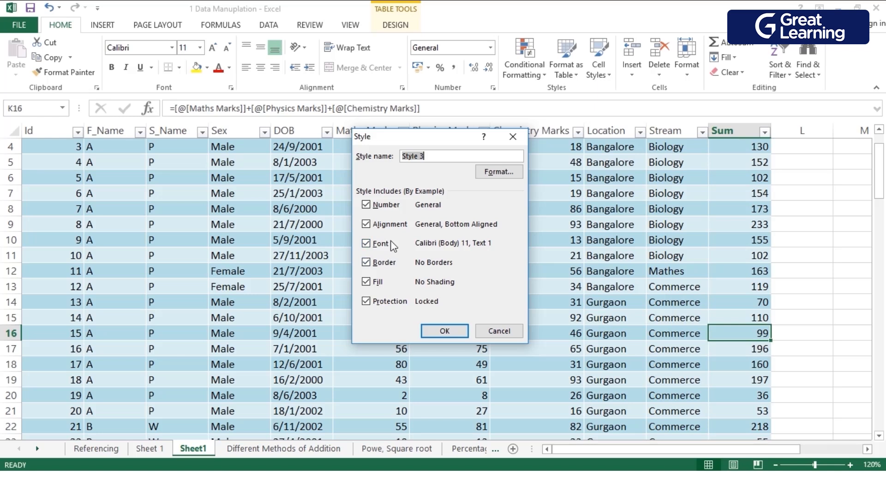
left_click(367, 206)
left_click(367, 225)
left_click(373, 245)
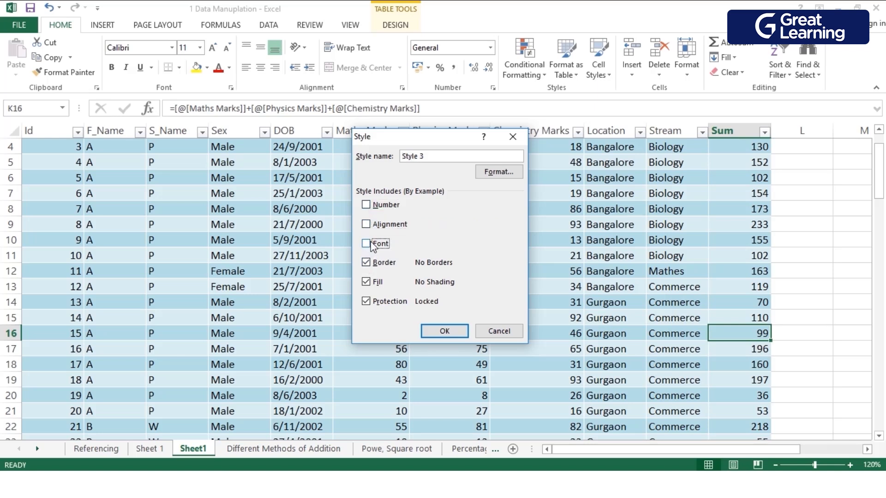
left_click(368, 283)
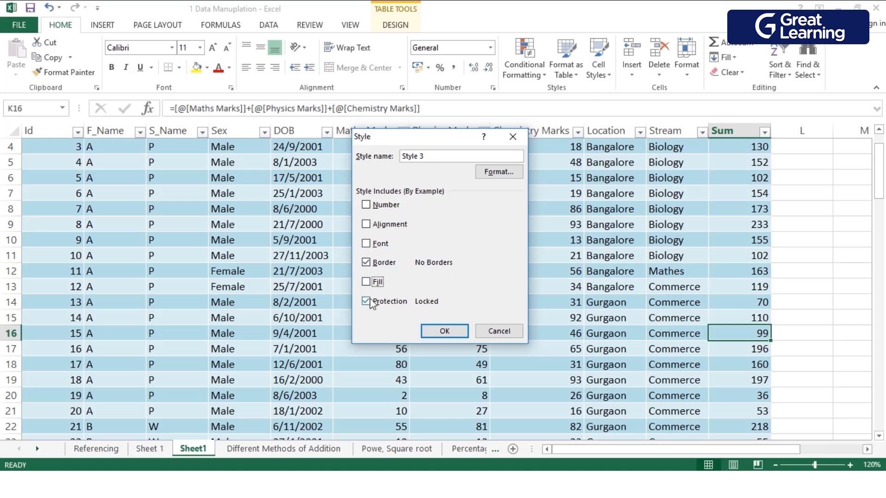
left_click(367, 303)
Format the new cell style with a thick red outline border on all four sides.
left_click(499, 172)
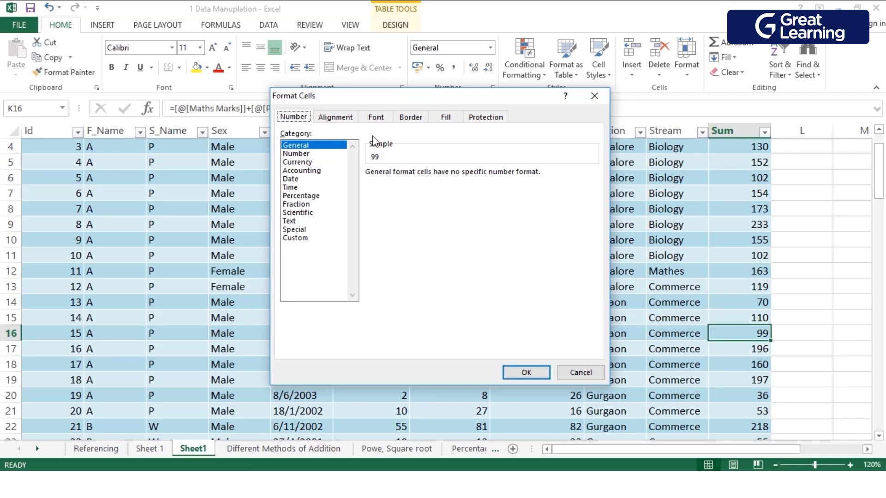
left_click(412, 118)
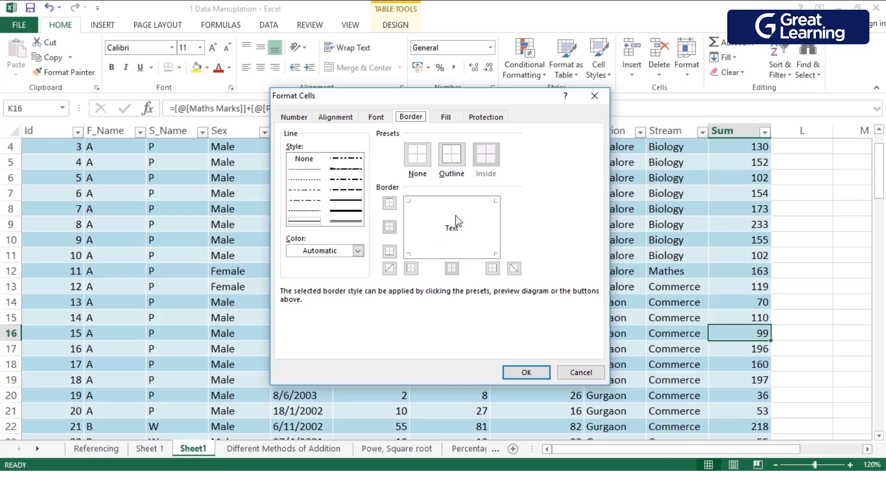
left_click(346, 212)
left_click(454, 155)
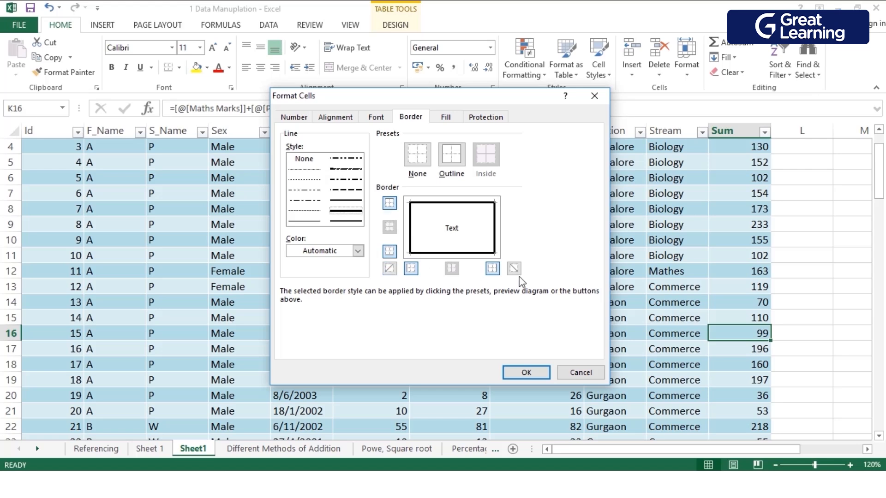
left_click(411, 268)
left_click(411, 268)
left_click(357, 251)
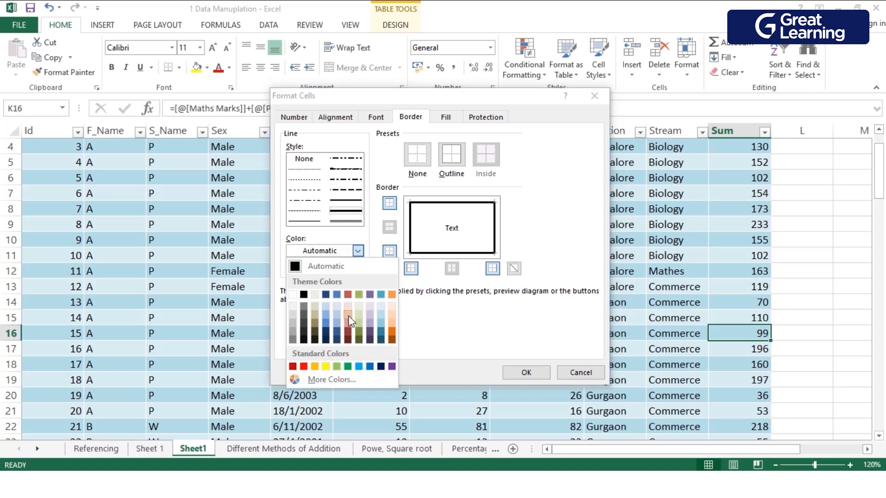
left_click(303, 367)
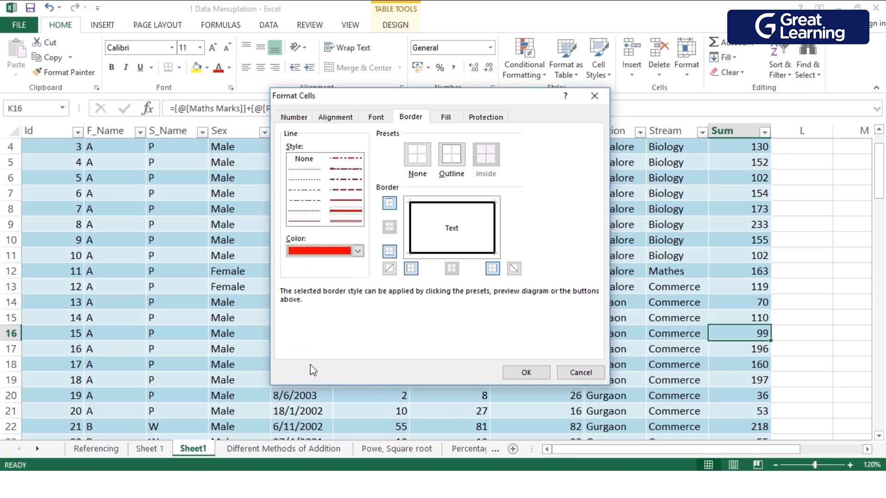
left_click(451, 154)
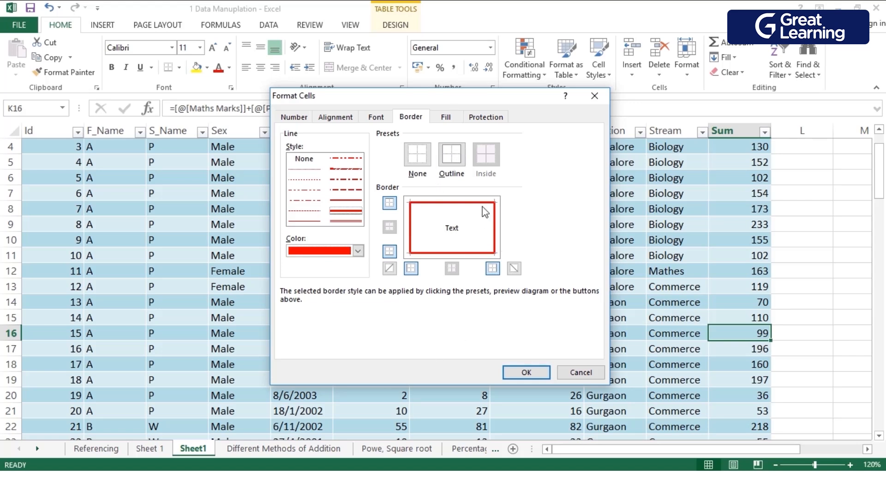
left_click(527, 374)
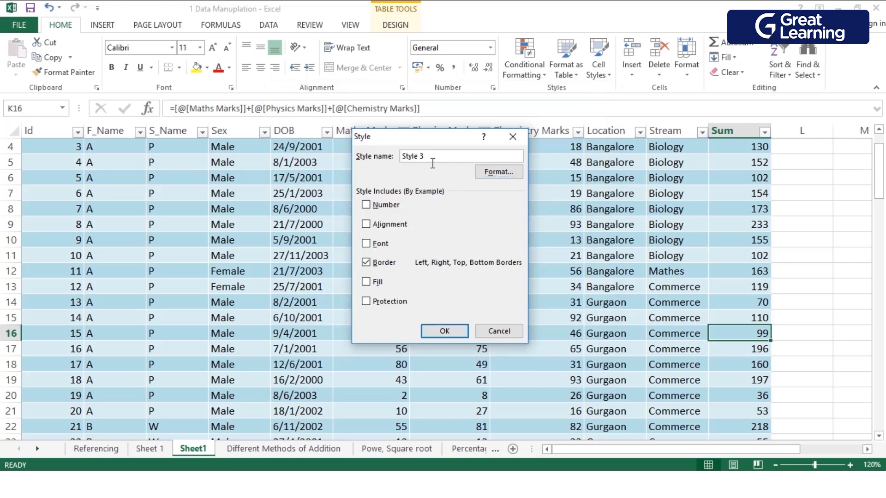
Name the style "new cell style" and save it.
left_click(438, 161)
left_click_drag(445, 165, 401, 156)
type("n")
key("BackSpace")
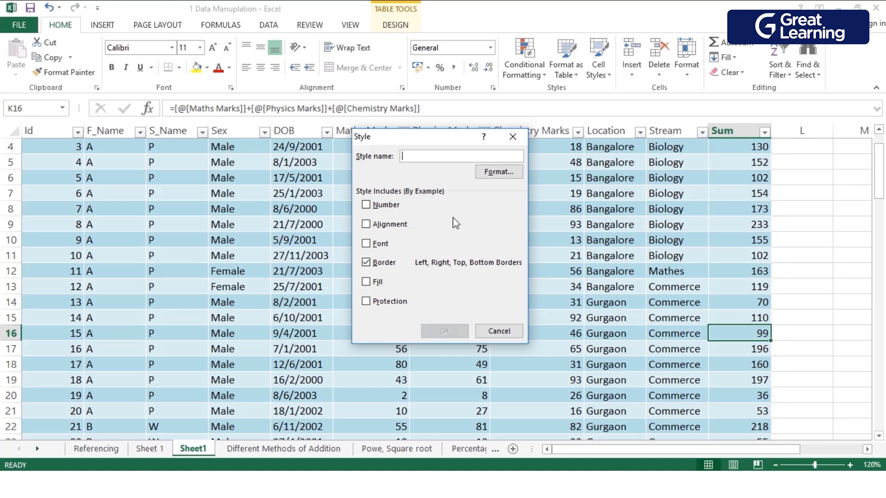
type("new")
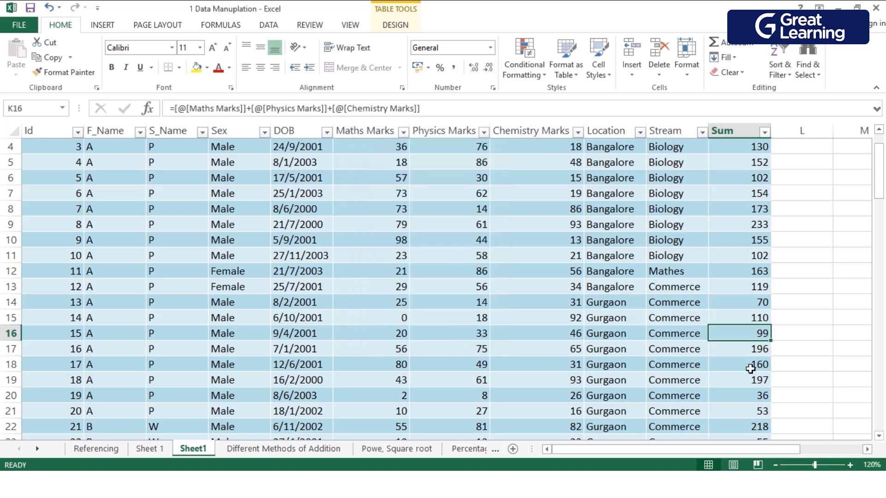
Apply the custom "new cell style" to the Sum values below 100 in K14, K16, K20 and K21.
left_click(853, 347)
left_click(767, 340)
left_click(750, 305, "ctrl")
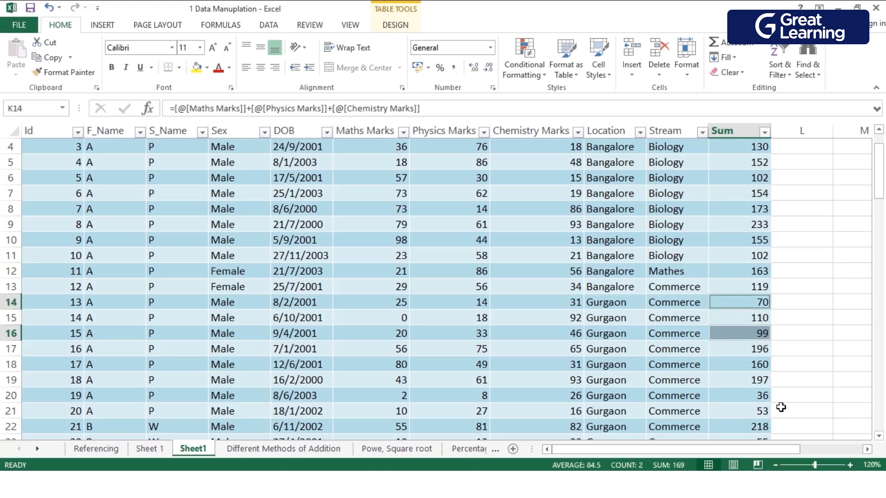
left_click(765, 398, "ctrl")
left_click(767, 412, "ctrl")
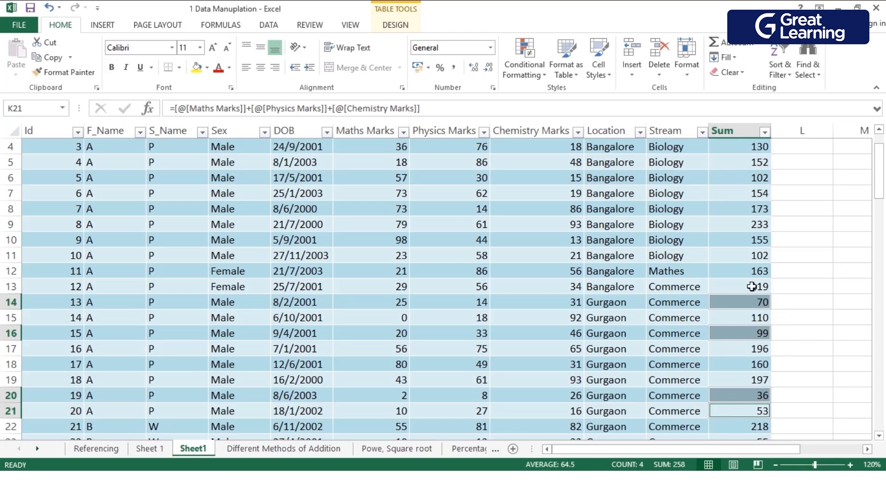
left_click(597, 60)
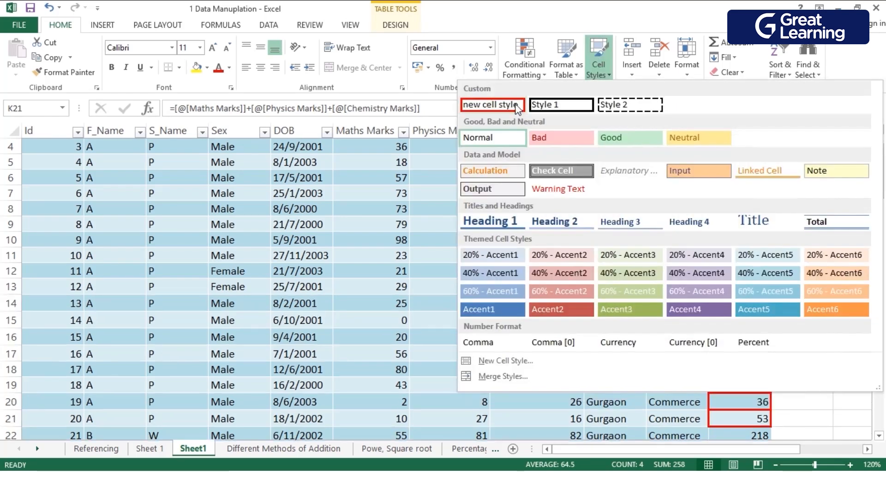
left_click(492, 112)
left_click(807, 326)
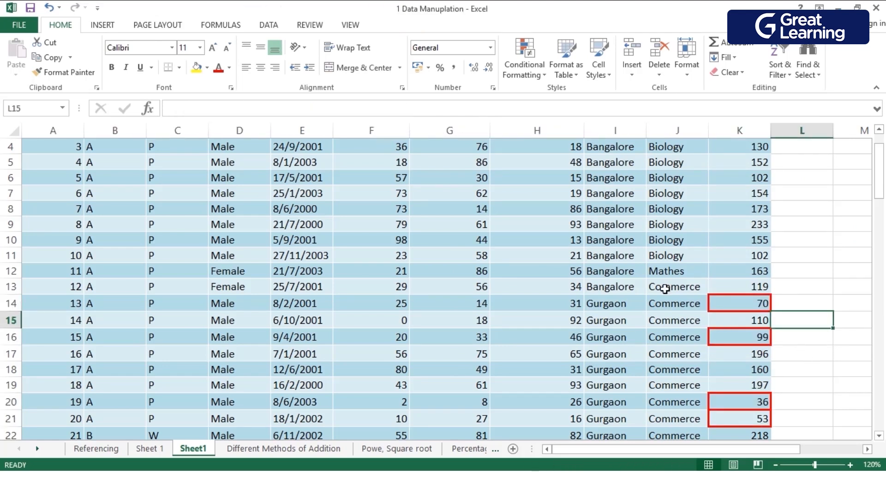
left_click(762, 257)
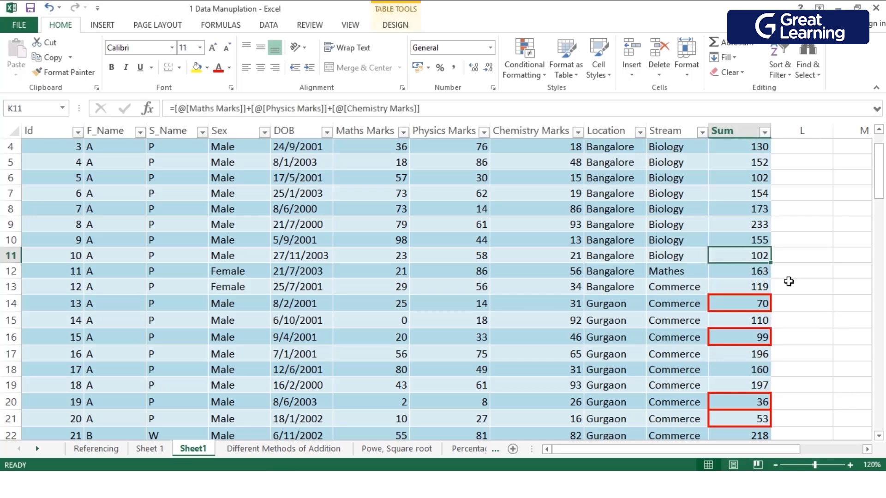
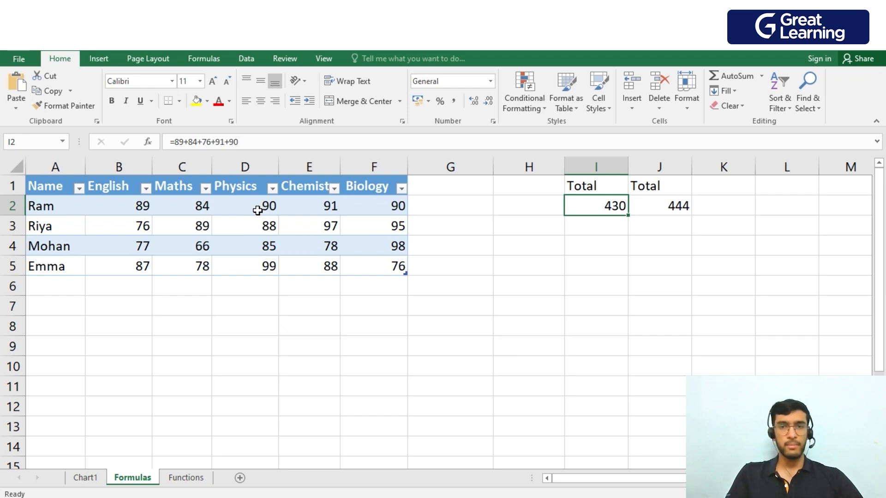
Correct the hard-coded total formula in I2 to =89+84+90+91+90, using 90 as the Physics mark.
left_click(674, 208)
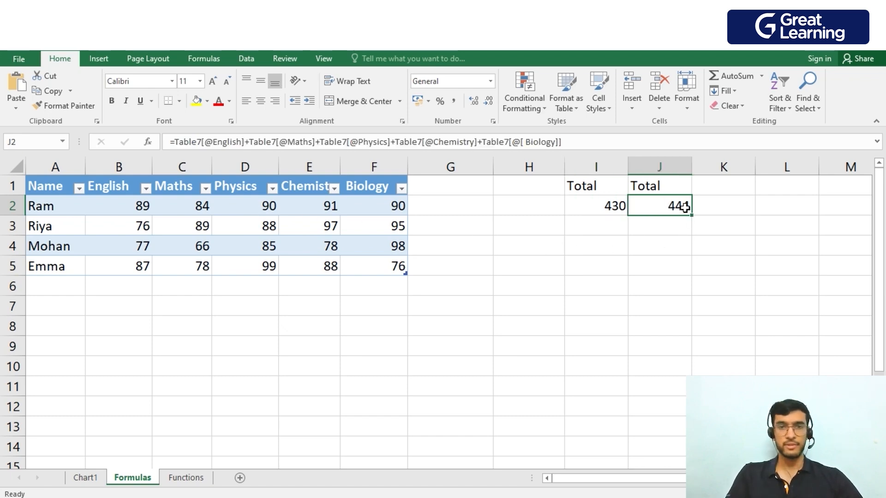
left_click(613, 211)
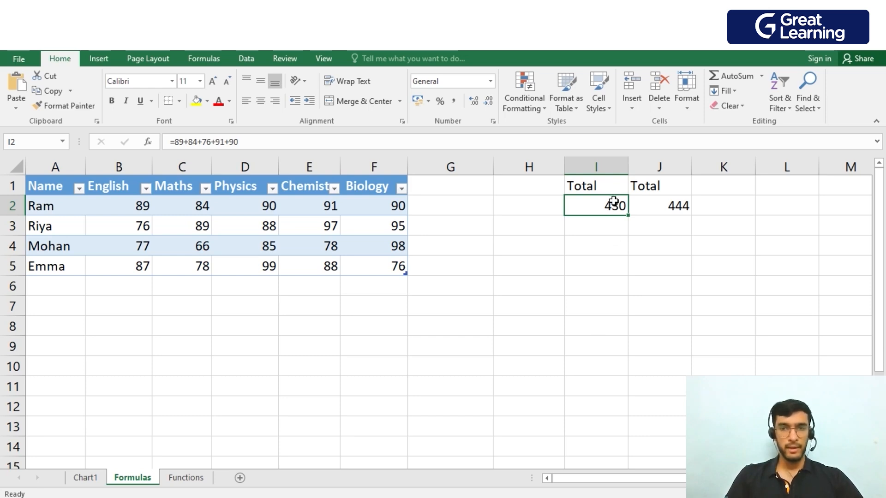
key("F2")
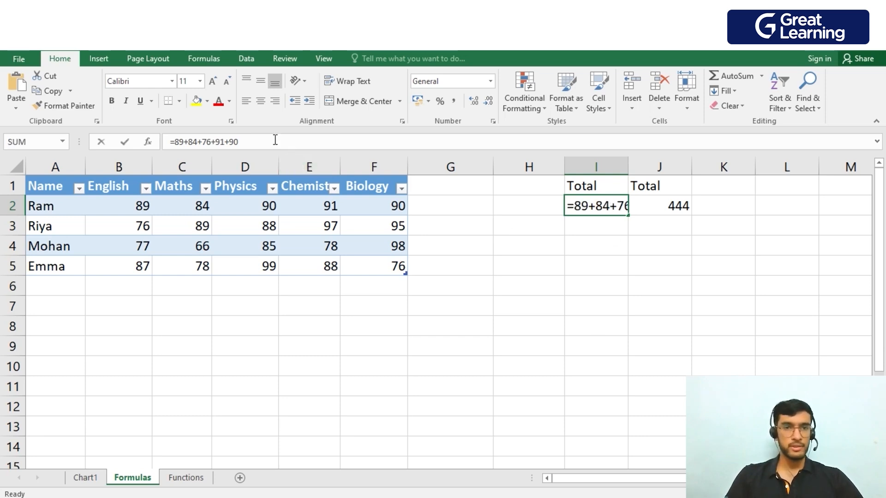
key("Left")
key("Left")
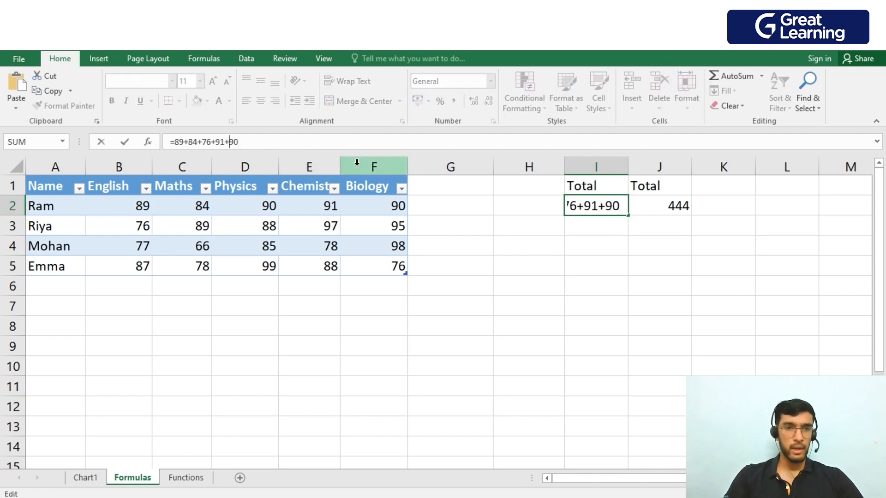
key("BackSpace")
key("BackSpace")
type("90")
key("Return")
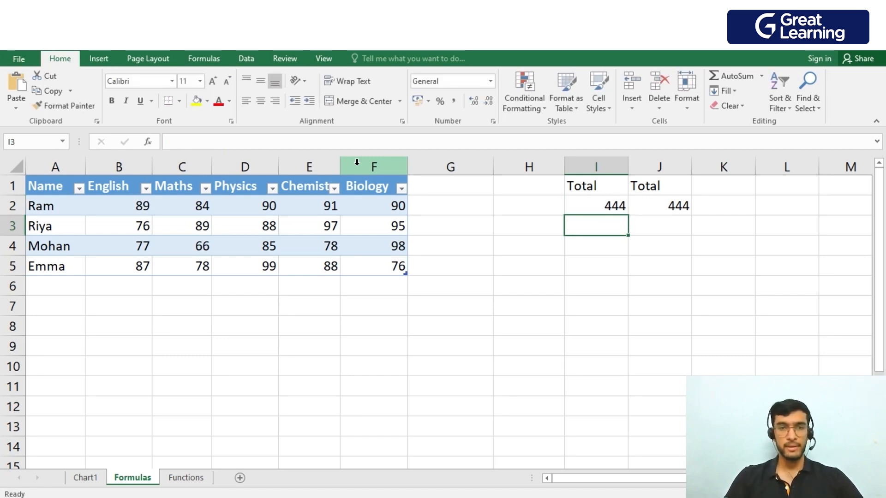
Reopen the total formula in I2 and re-enter 90 as its Physics term.
left_click(576, 209)
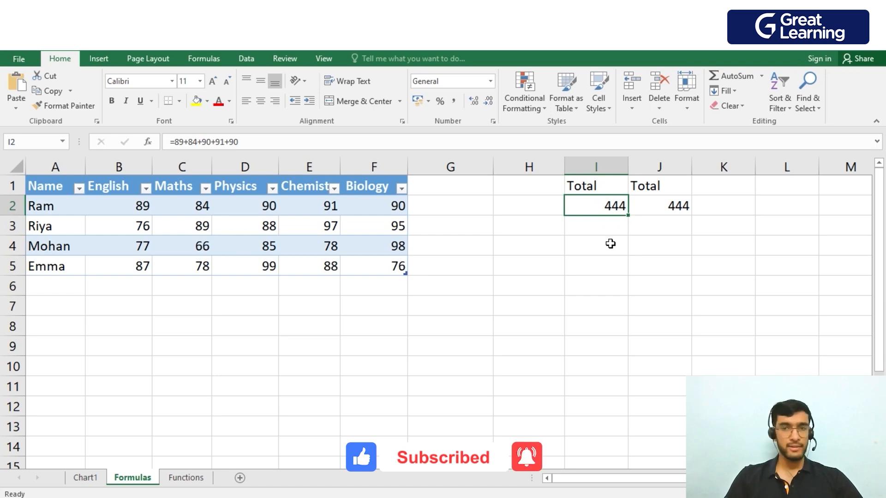
double_click(611, 207)
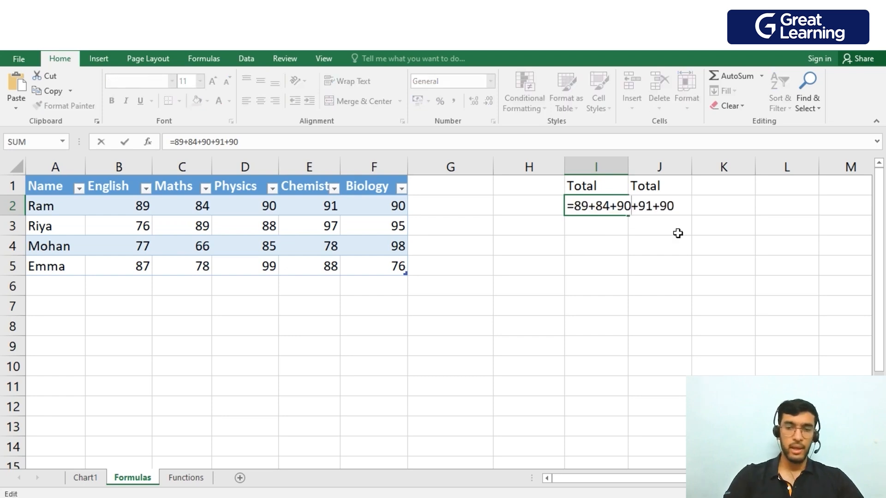
key("Delete")
key("Delete")
type("90")
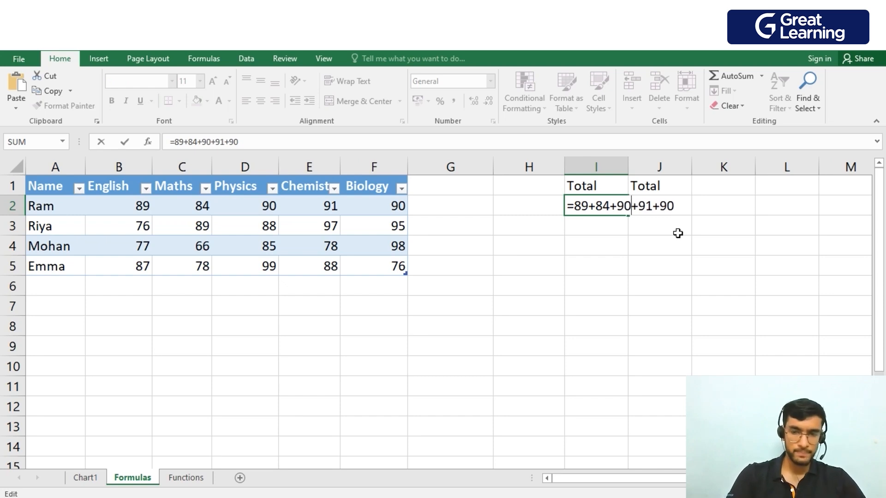
key("Return")
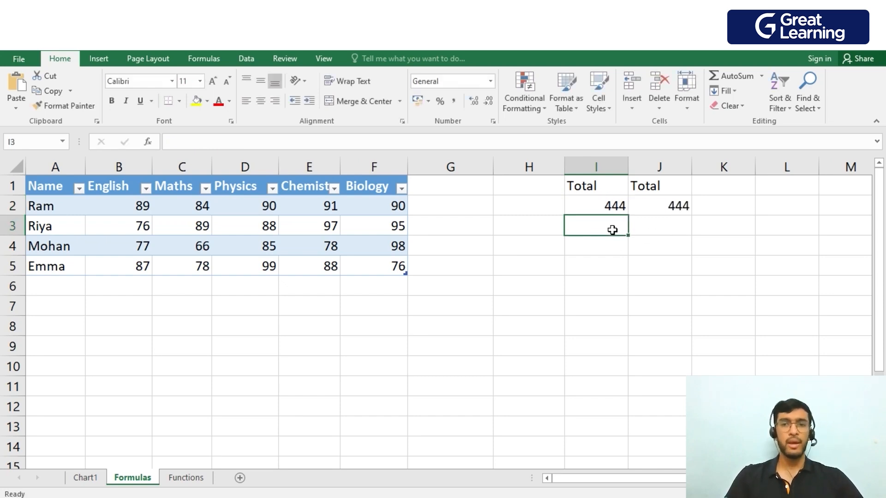
Delete the third term of I2's hard-coded formula and enter 90 in its place once more.
left_click(618, 208)
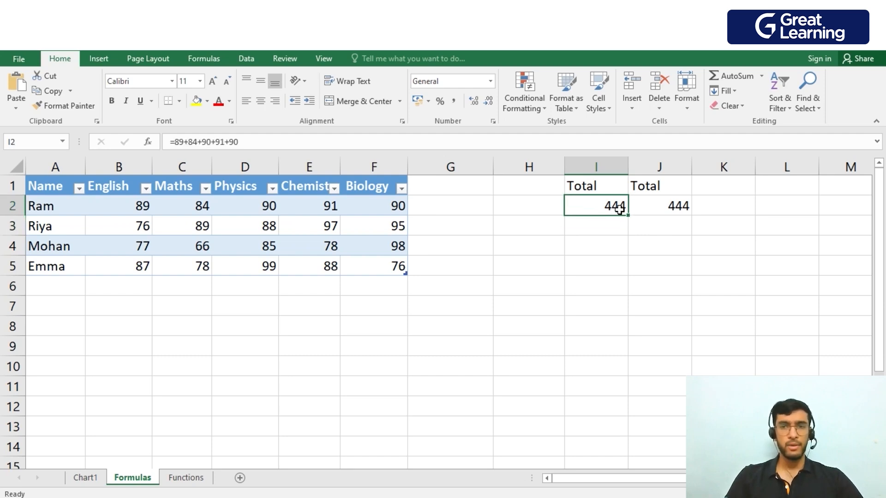
left_click(618, 260)
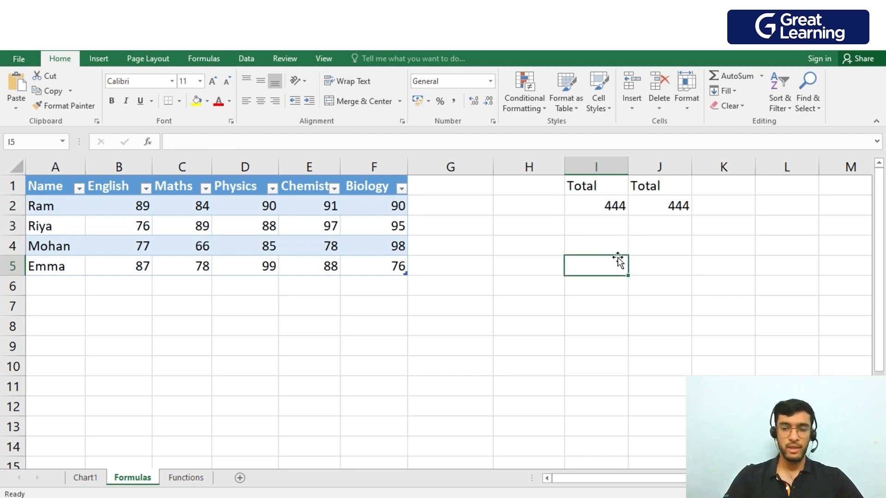
key("Up")
key("Up")
key("Up")
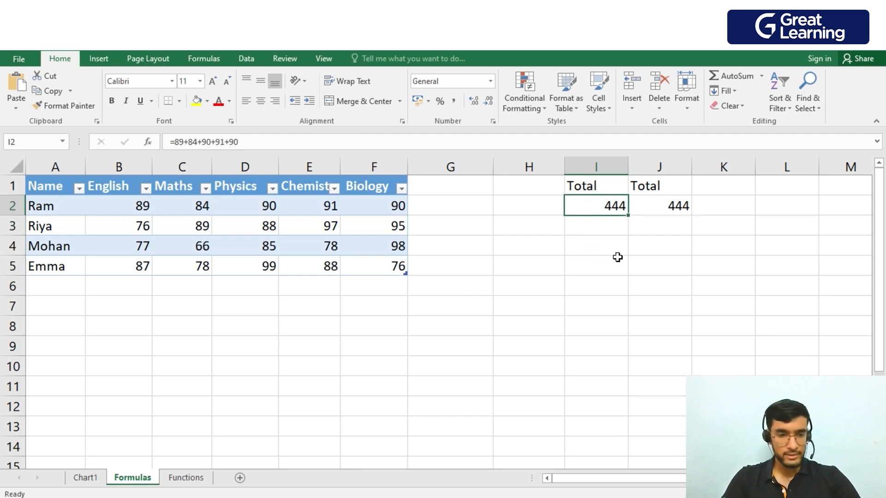
key("F2")
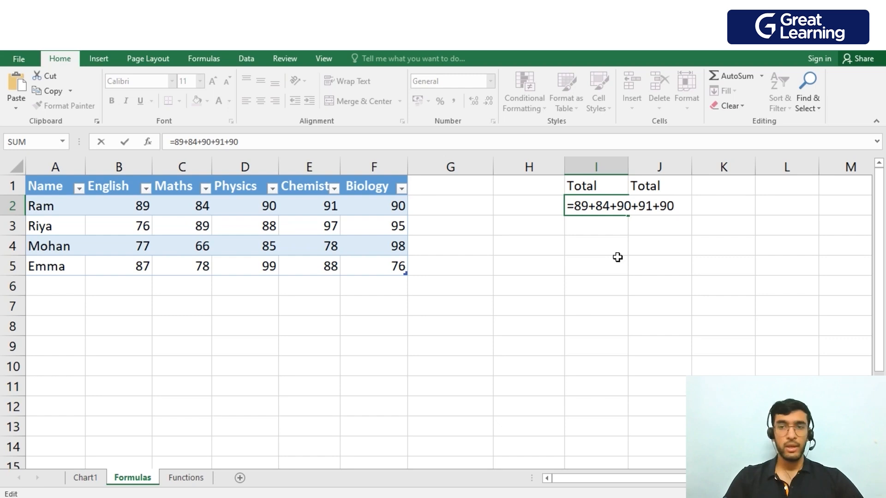
key("Left")
key("Left")
key("Left")
key("BackSpace")
key("BackSpace")
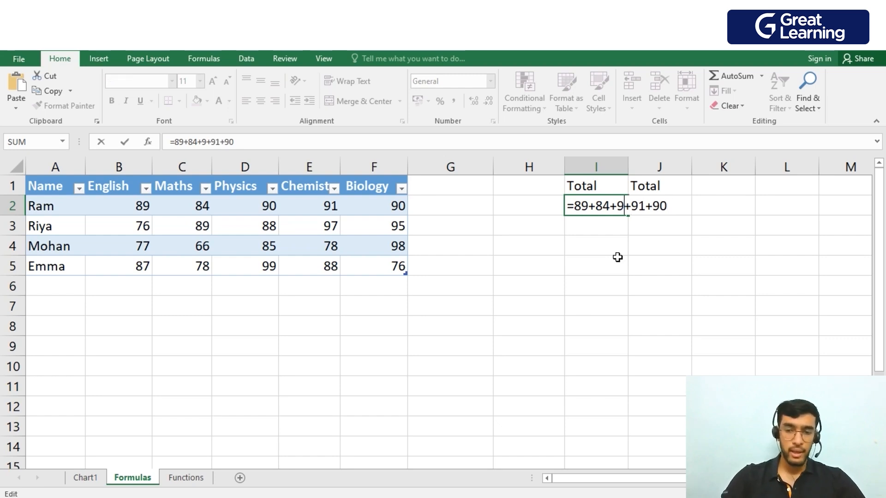
type("90")
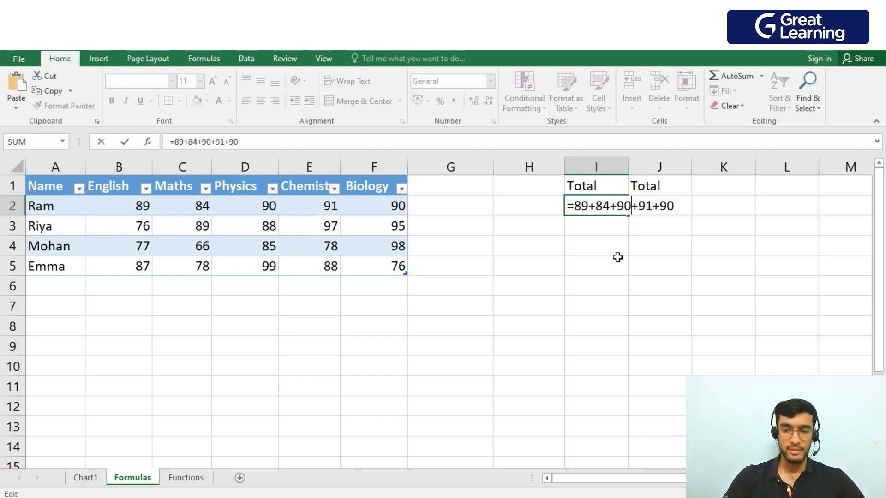
key("Return")
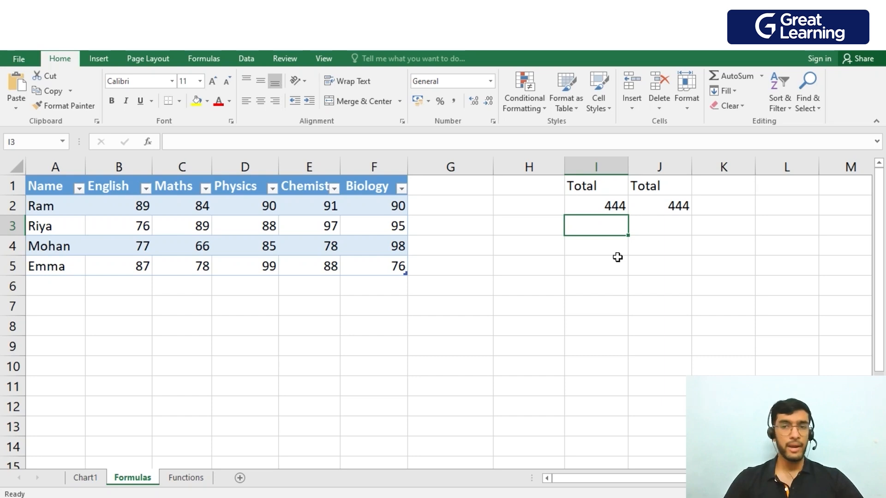
Copy the hard-coded total formula from I2 into I3 for Riya's row.
key("Up")
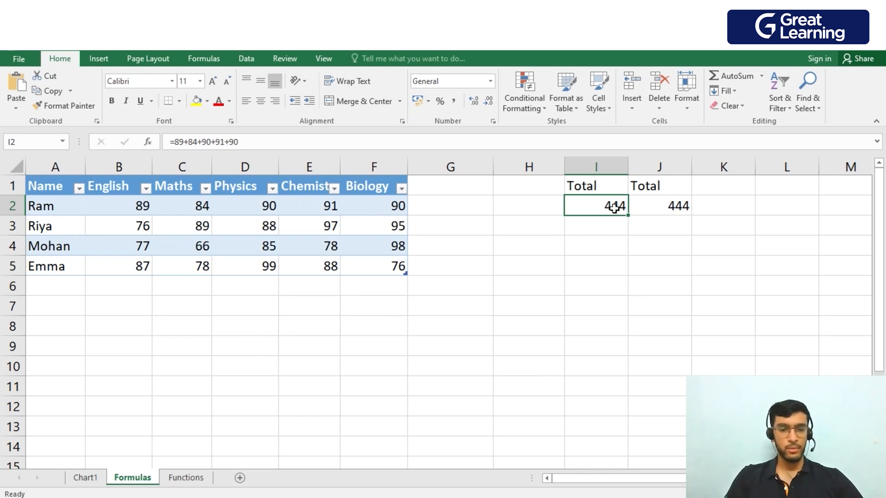
key("ctrl+c")
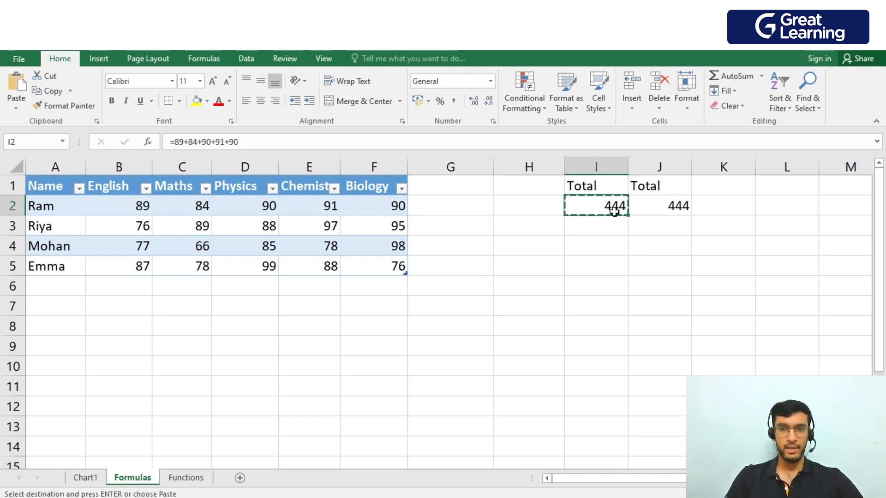
left_click(605, 233)
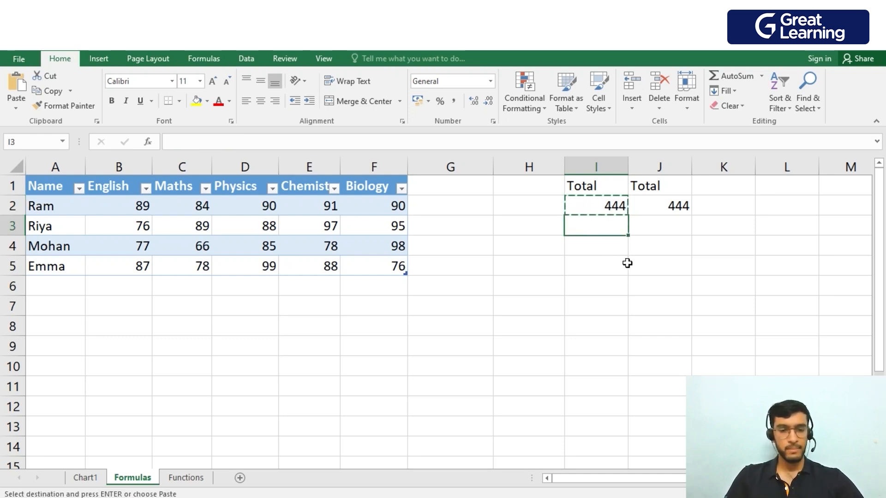
key("ctrl+v")
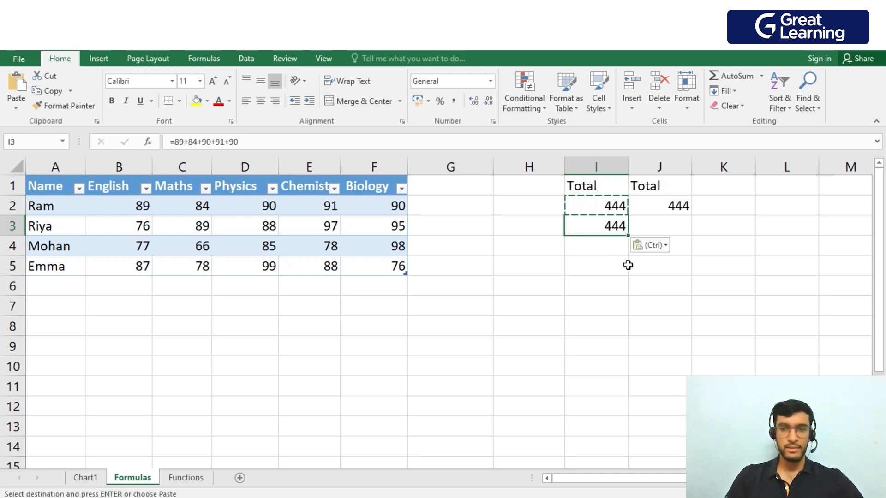
left_click(611, 247)
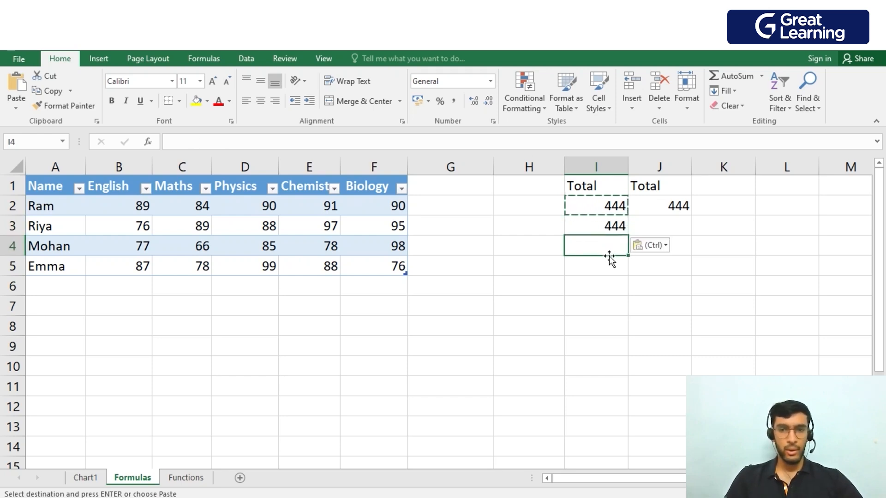
left_click(486, 246)
key("Escape")
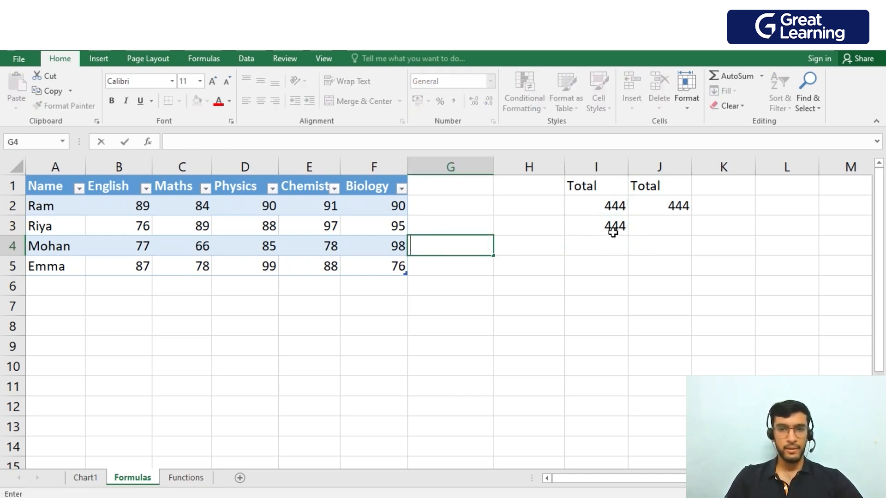
Copy the hard-coded total formula from I3 into I4 for Mohan's row.
left_click(600, 230)
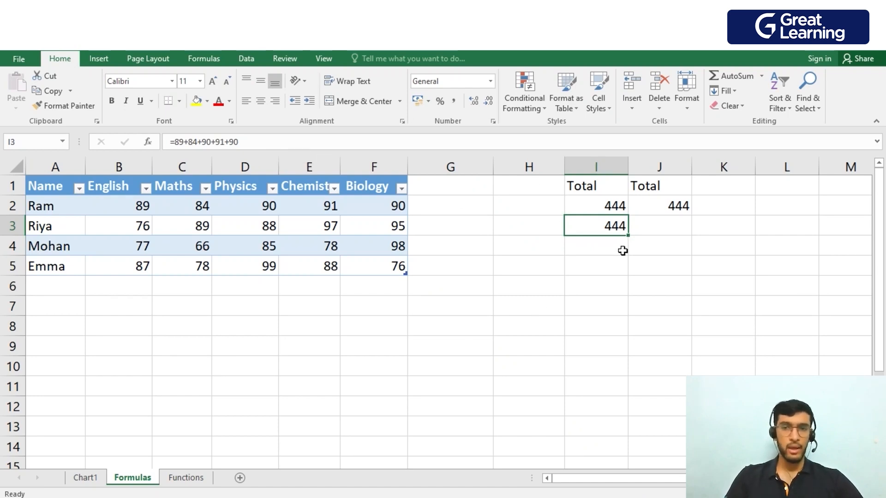
right_click(616, 226)
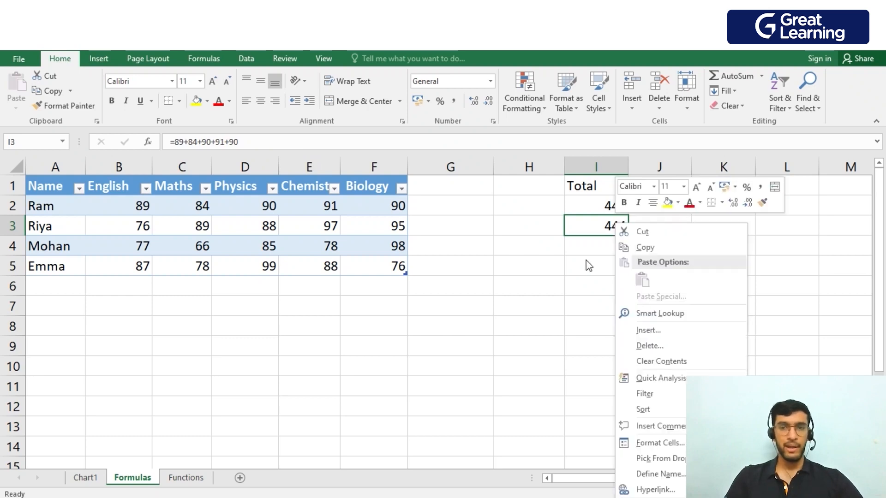
left_click(644, 247)
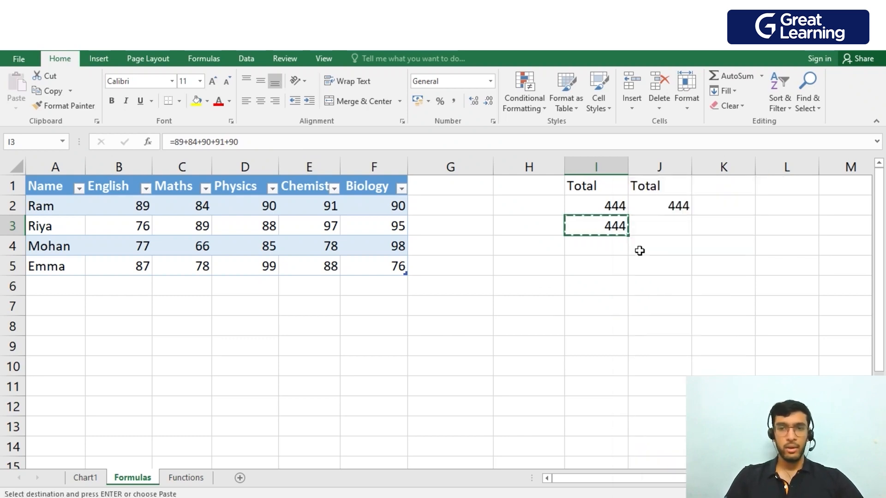
left_click(615, 250)
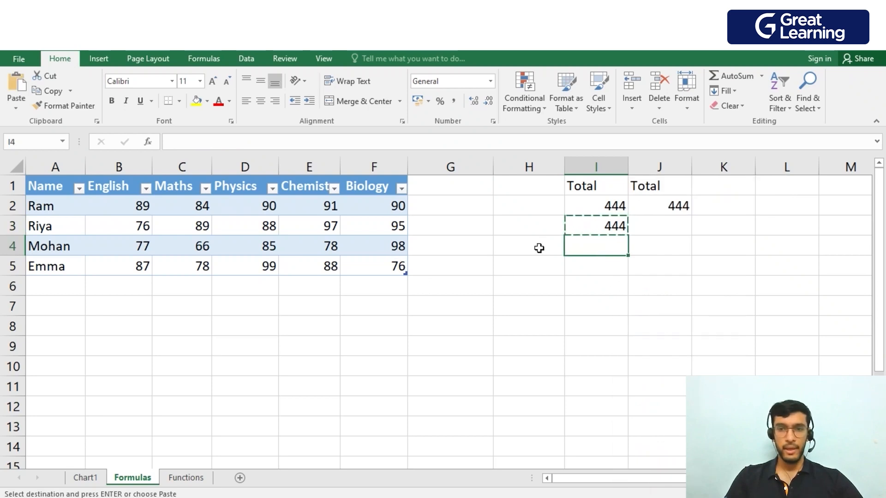
right_click(612, 251)
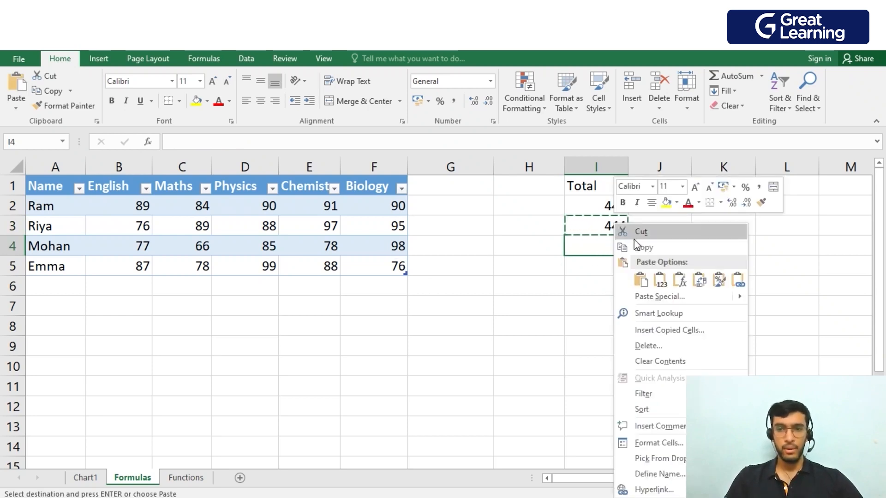
left_click(627, 279)
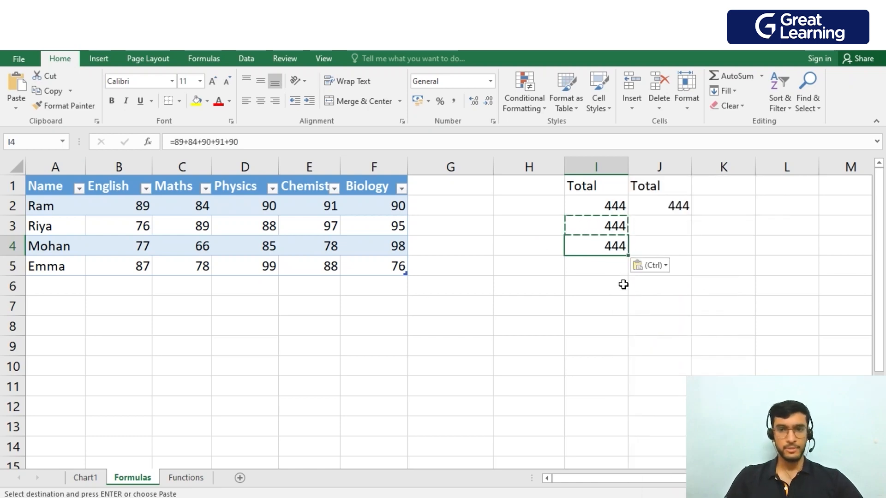
key("Escape")
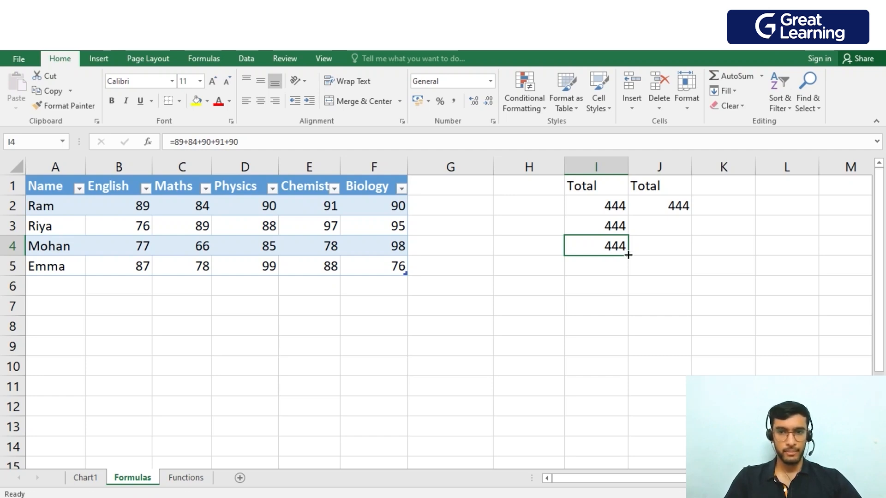
Fill the hard-coded total formula from I4 down to I12 and check the formula in the filled cells.
left_click_drag(630, 255, 623, 414)
left_click(694, 365)
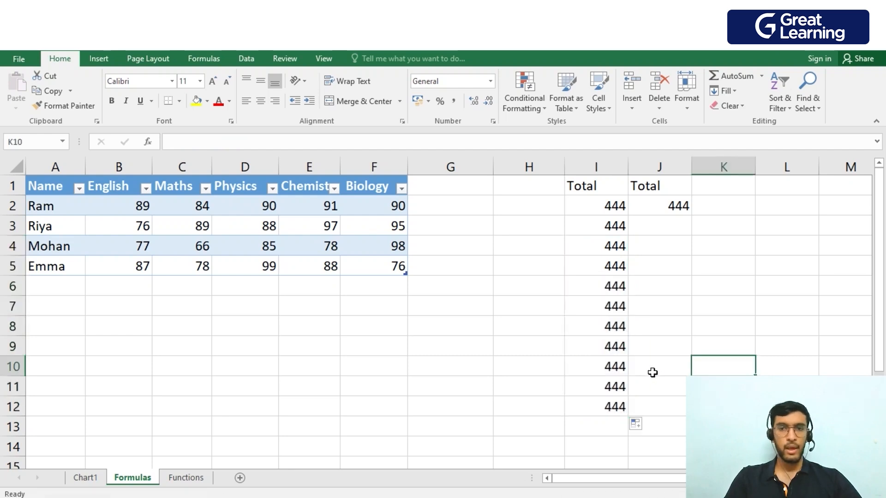
left_click(620, 305)
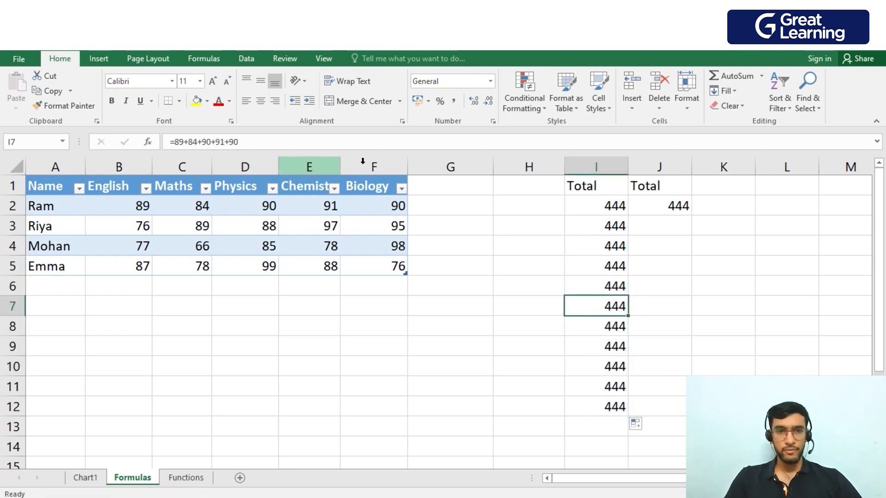
left_click(613, 360)
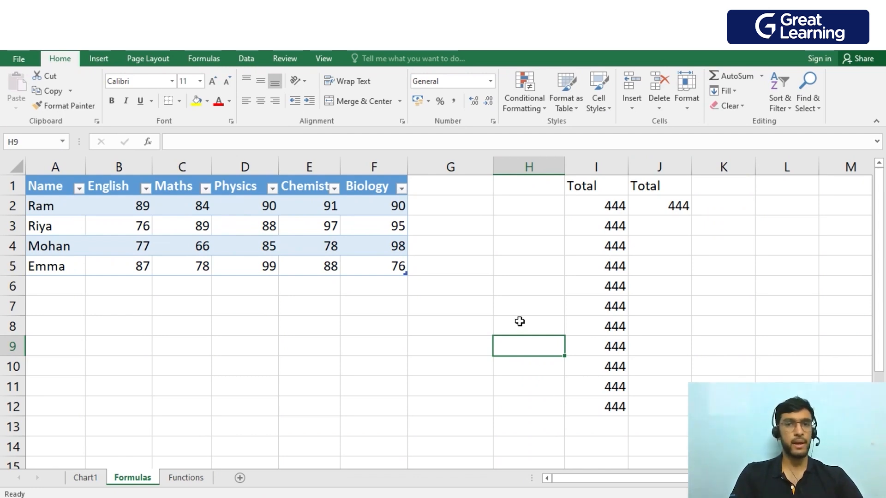
Fill the table-reference total formula from J2 down to J5 for the remaining students.
left_click(676, 206)
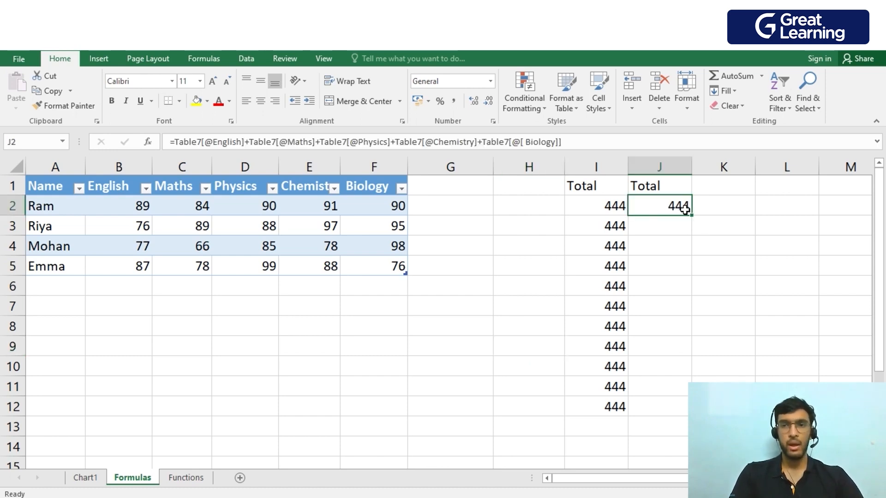
left_click_drag(691, 215, 695, 273)
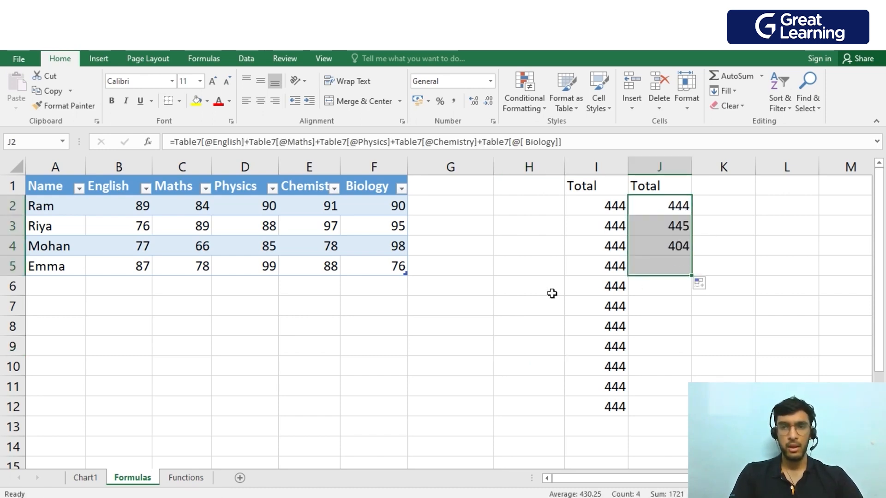
left_click(767, 264)
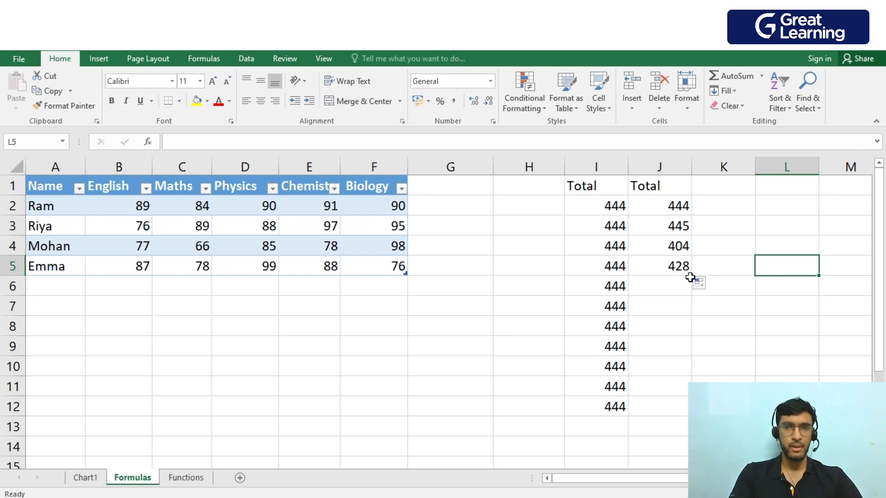
Examine the table-reference total formulas in J3 and J2 and the cells they refer to.
double_click(680, 228)
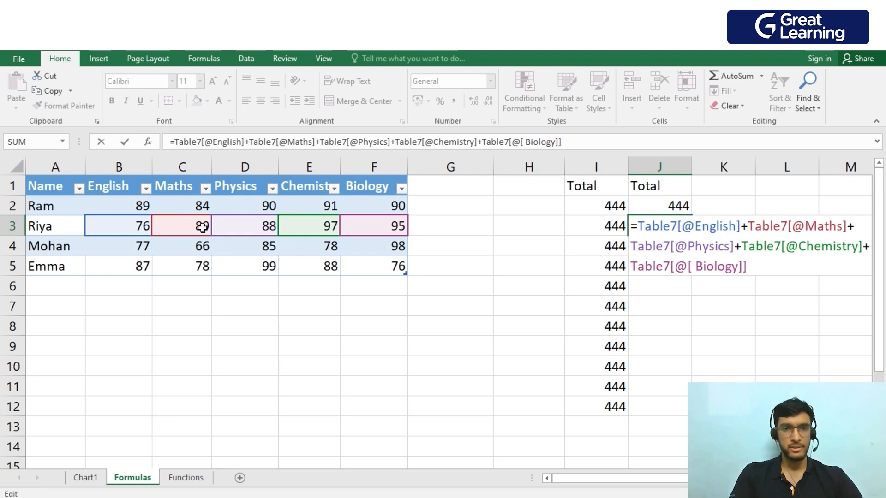
left_click(736, 295)
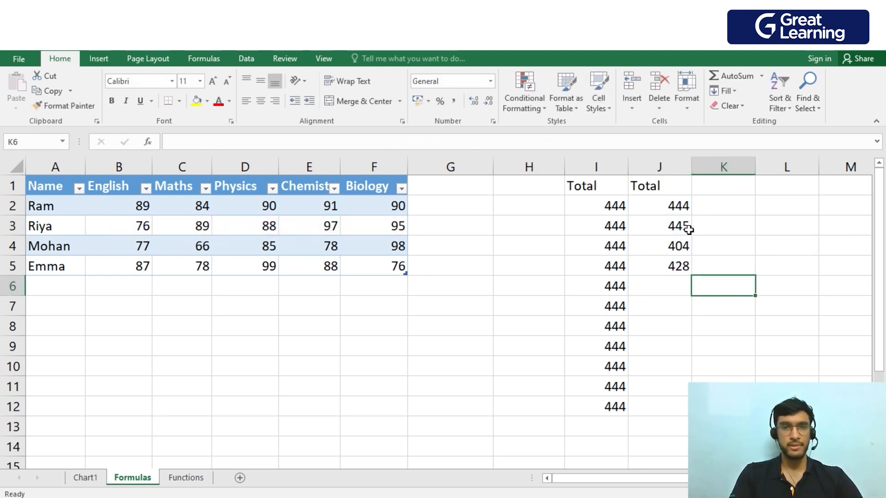
left_click(664, 228)
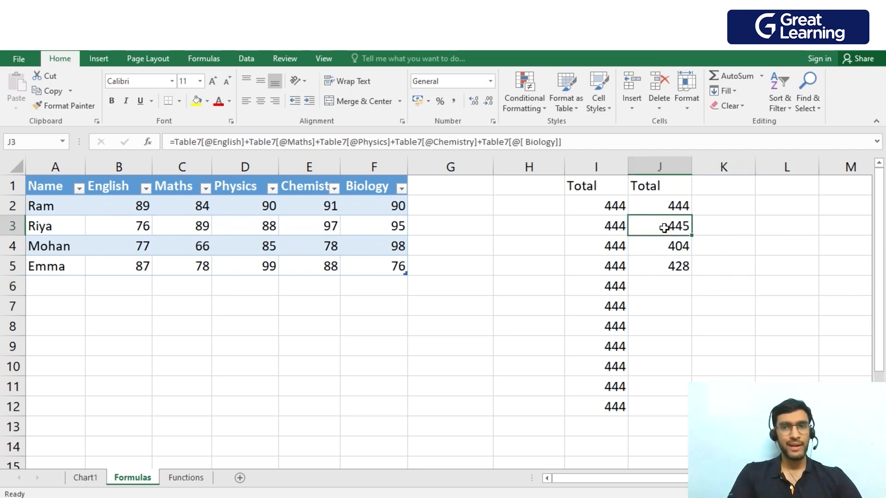
left_click(681, 208)
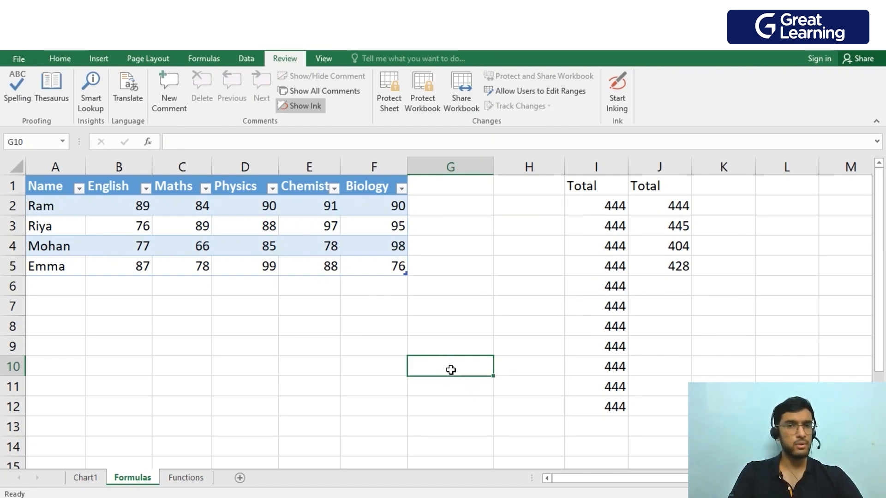
Enter the formula =1+2+3+4 in cell G10.
type("=1")
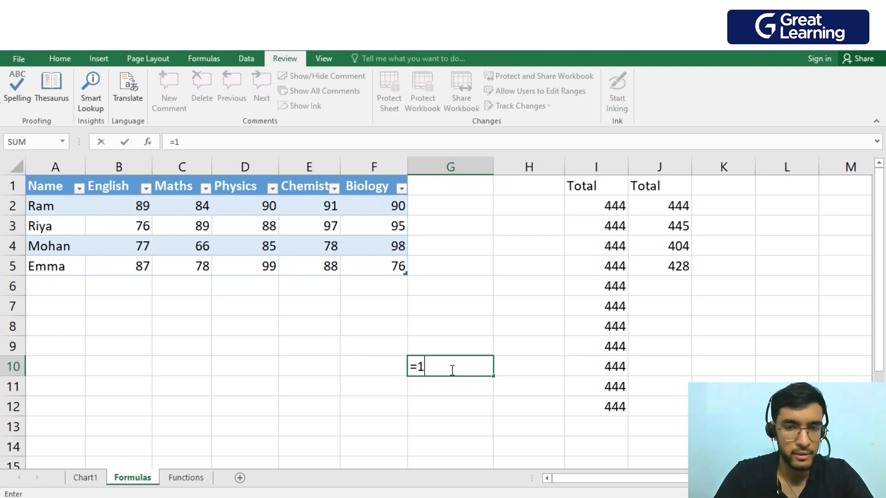
type("+2+3")
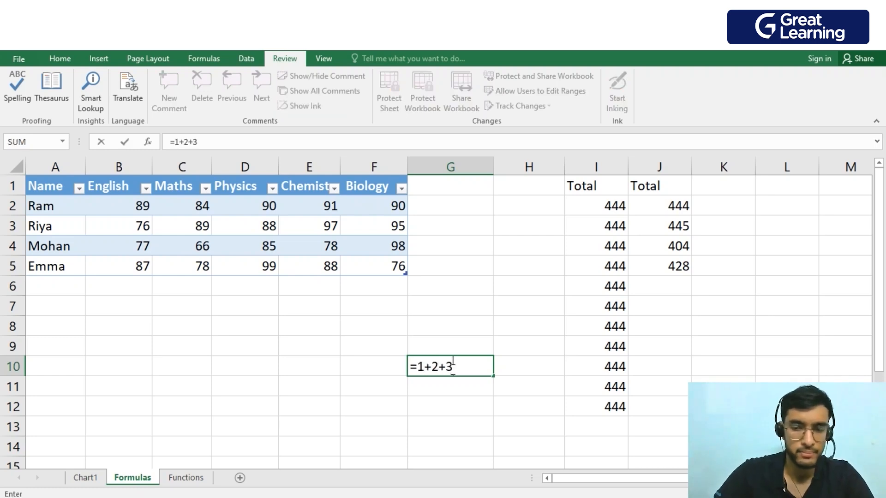
type("+4")
key("Return")
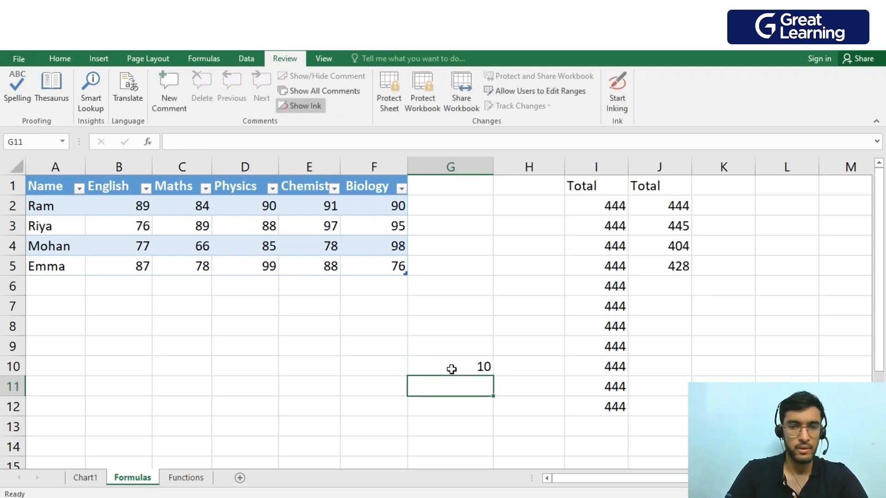
Set cell G10's protection format to both Locked and Hidden.
left_click(466, 366)
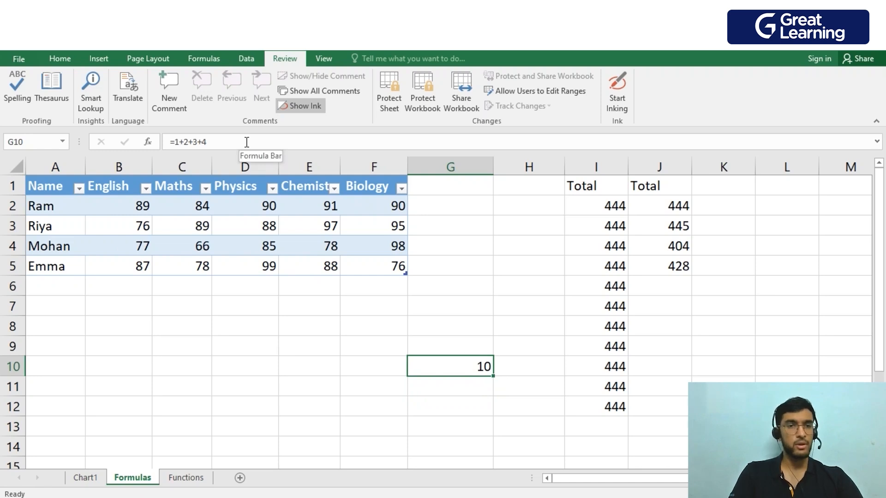
right_click(453, 368)
left_click(499, 313)
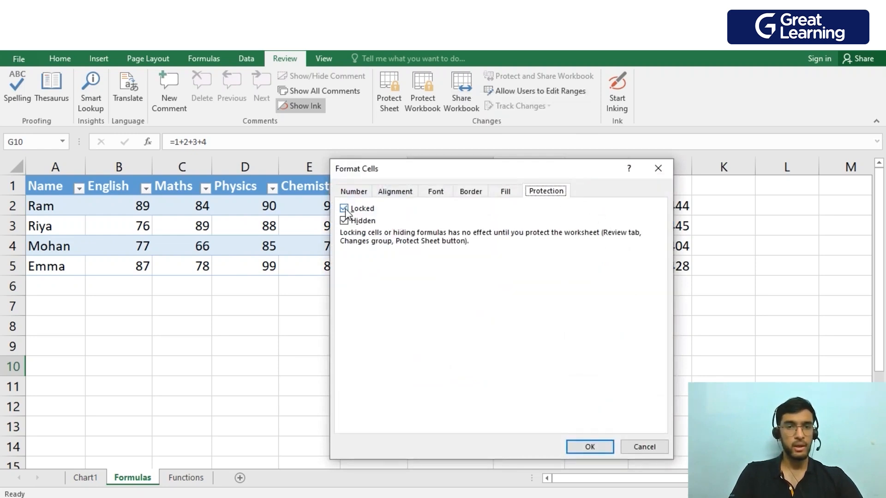
left_click(598, 444)
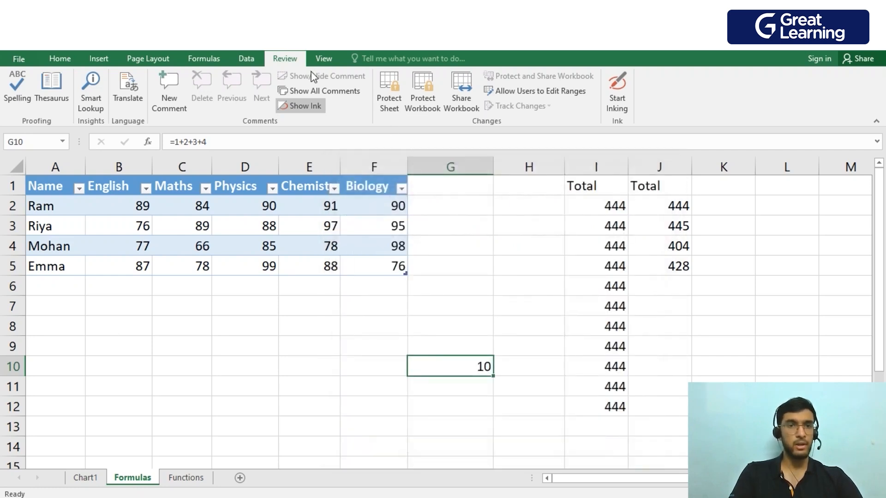
Protect the Formulas sheet with the default permissions, entering and confirming the sheet password.
left_click(390, 95)
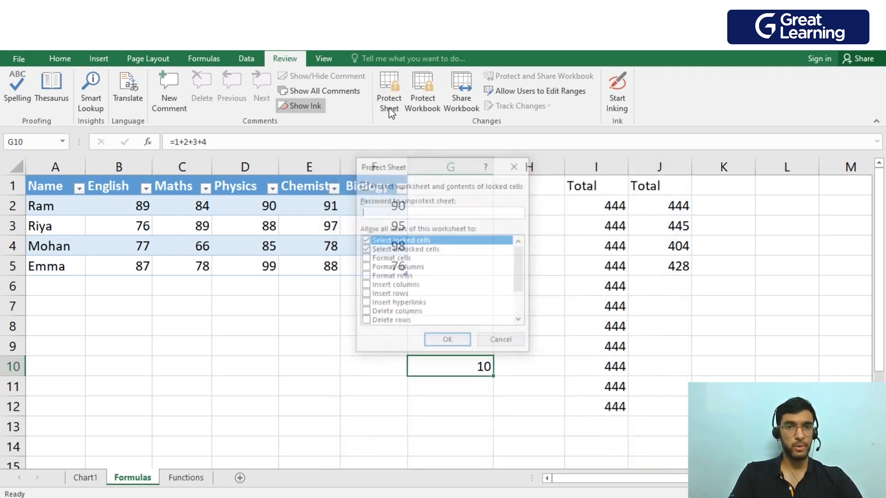
type("123")
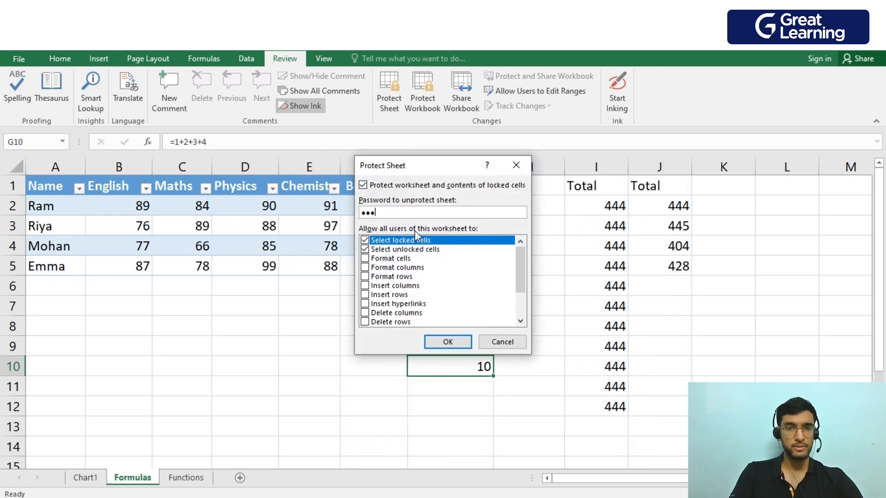
left_click(452, 347)
type("123")
left_click(457, 305)
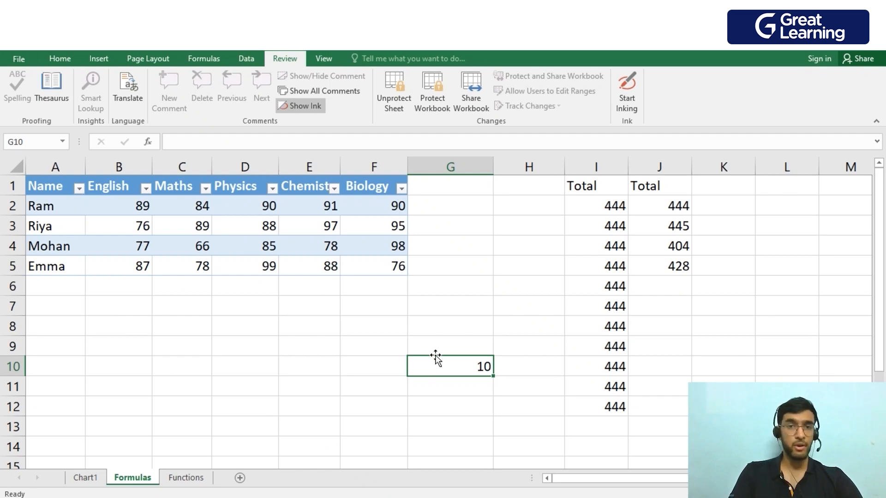
Unprotect the Formulas sheet with the sheet password and check G10's formula.
left_click(400, 85)
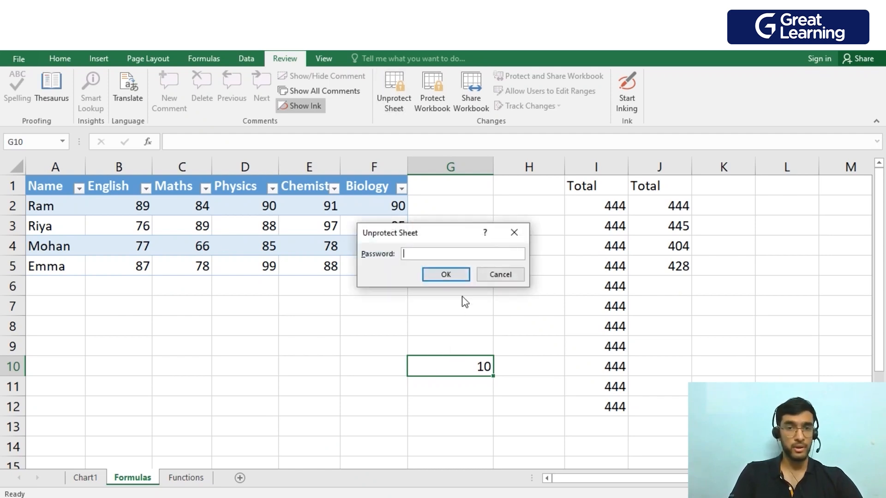
type("123")
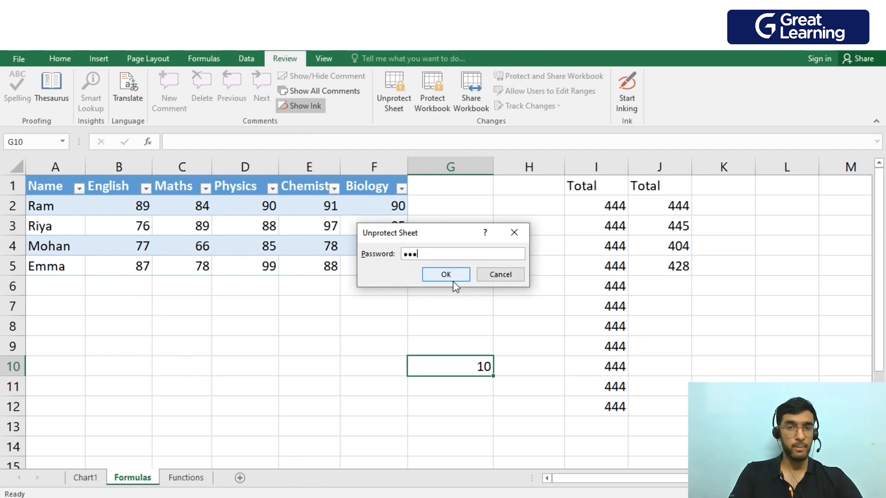
left_click(452, 275)
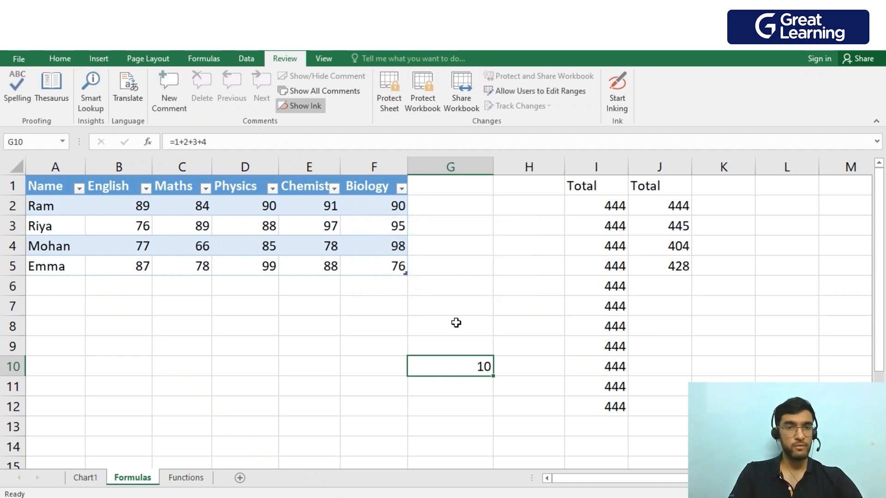
left_click(262, 143)
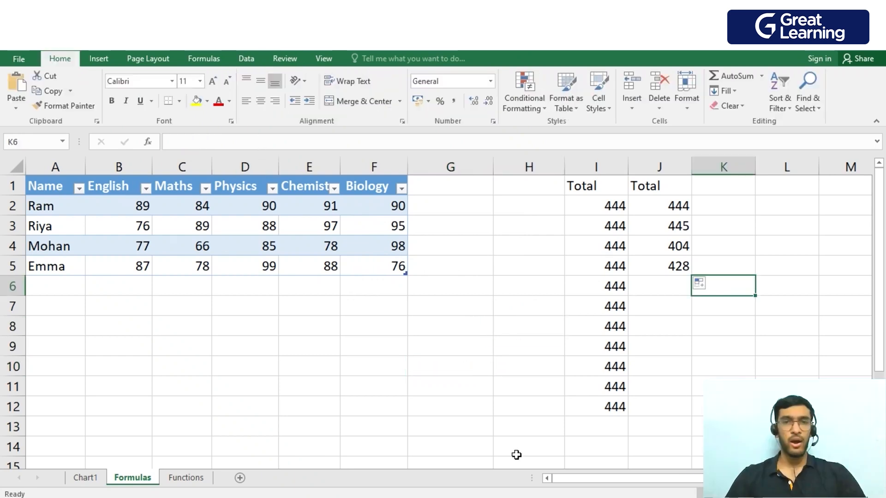
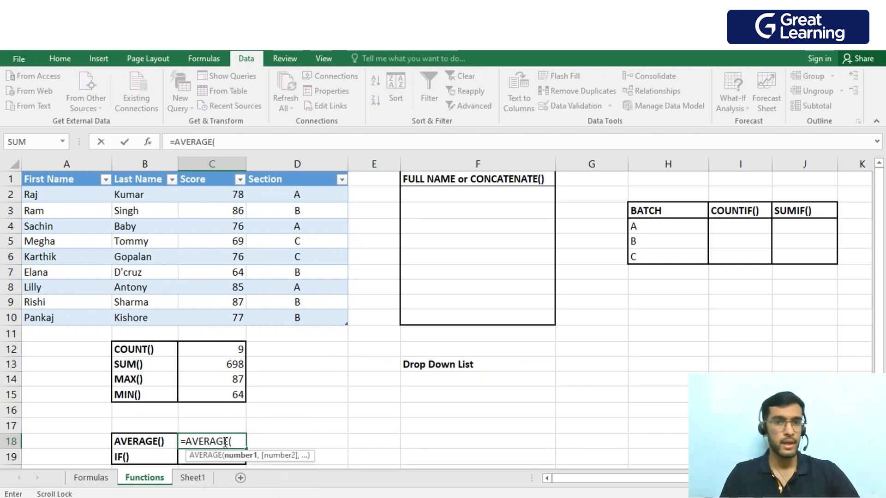
Complete the AVERAGE formula in C18 with the table's Score values in C2:C10.
left_click_drag(204, 196, 214, 317)
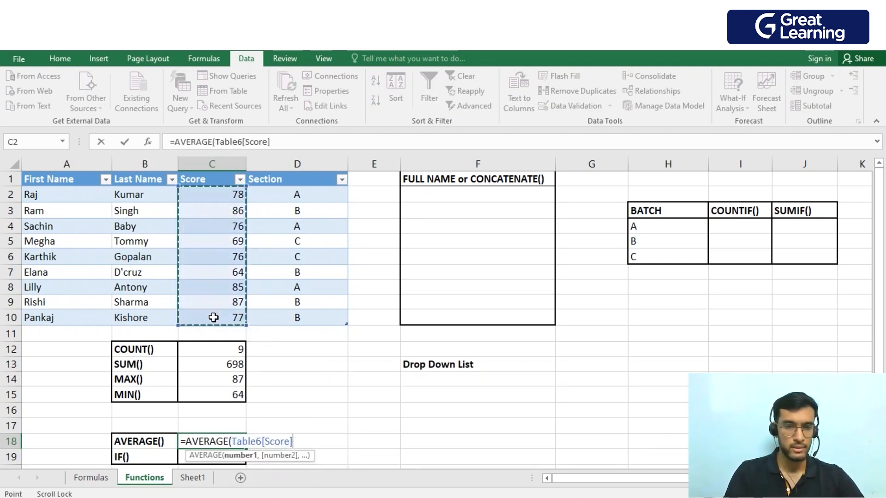
key("Return")
scroll(275, 358, "down", 1)
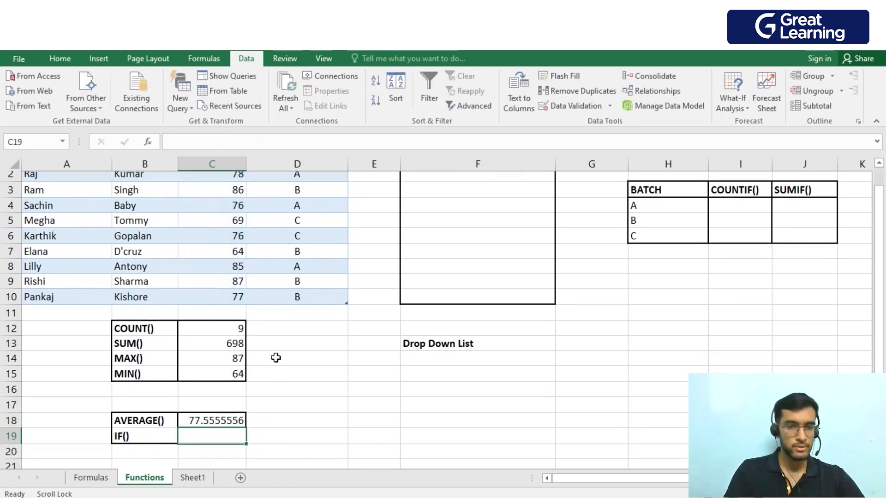
Enter =IF(C18<75,"CDB","Good Performance") in C19 and autofit column C to its contents.
scroll(301, 366, "up", 1)
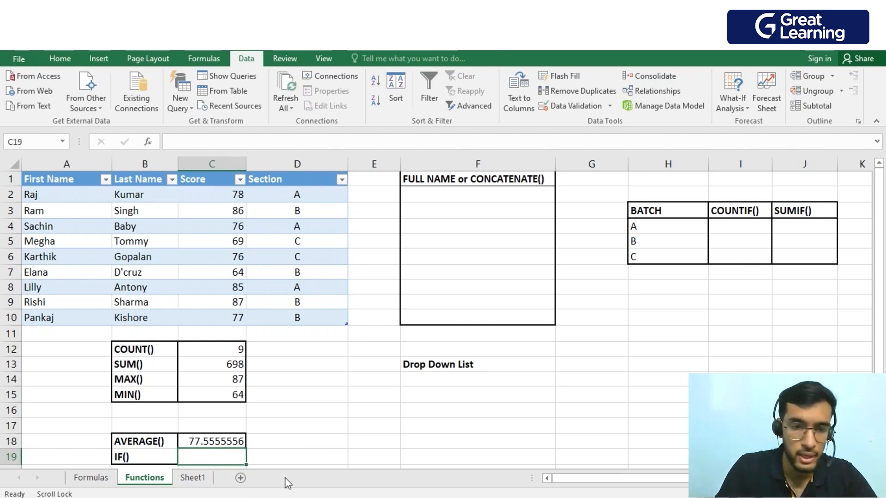
type("=if")
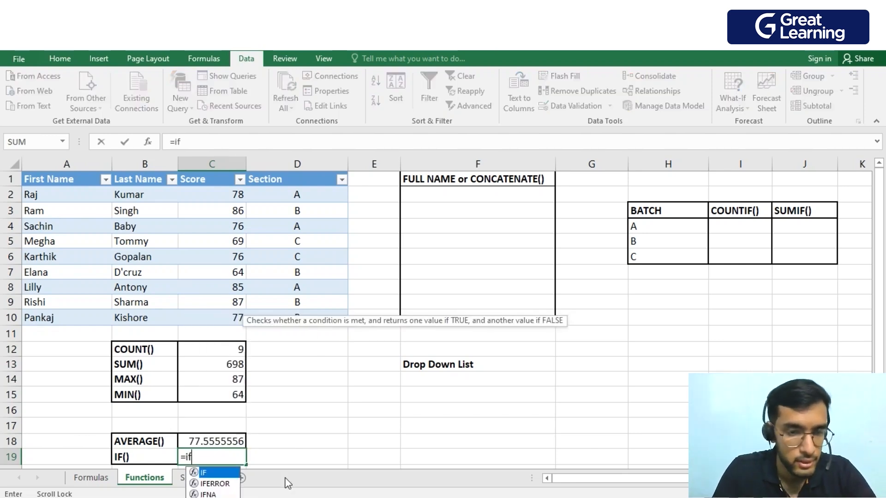
key("Tab")
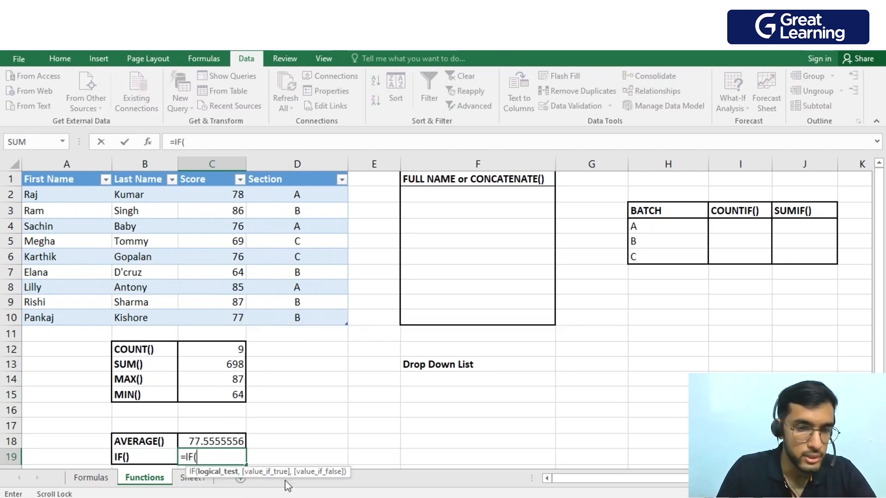
left_click(217, 442)
type("<")
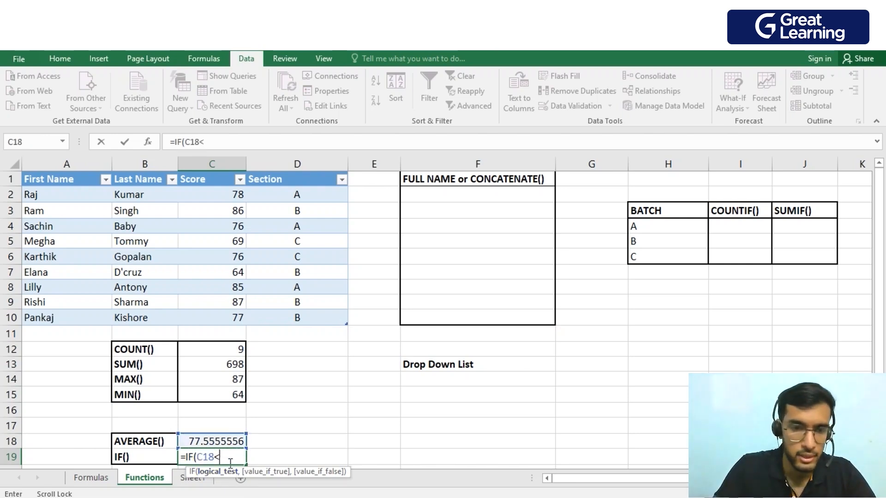
type("75")
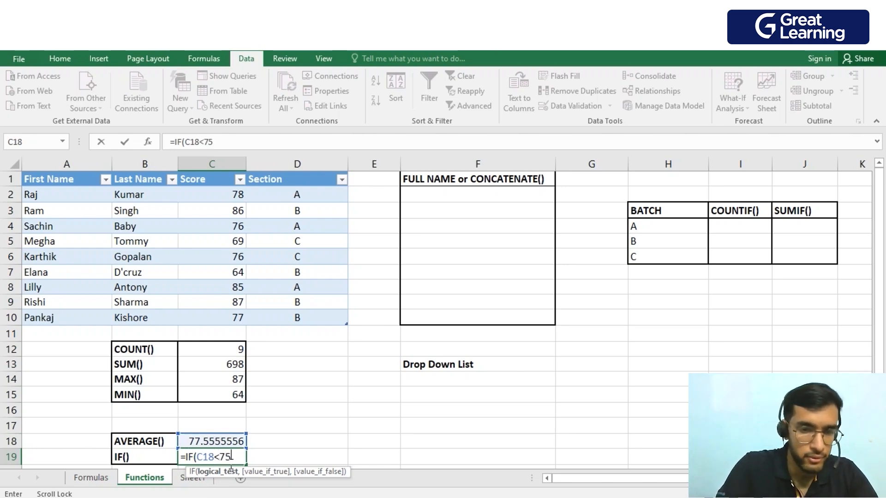
type(",")
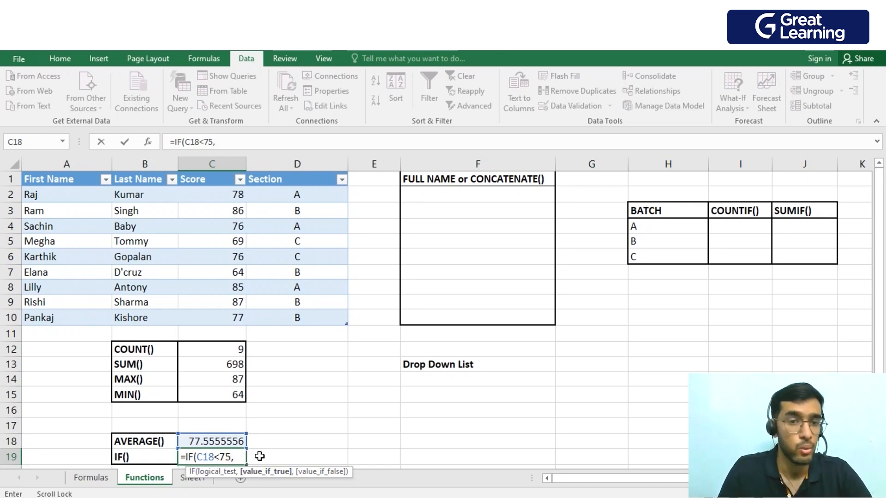
type("\"")
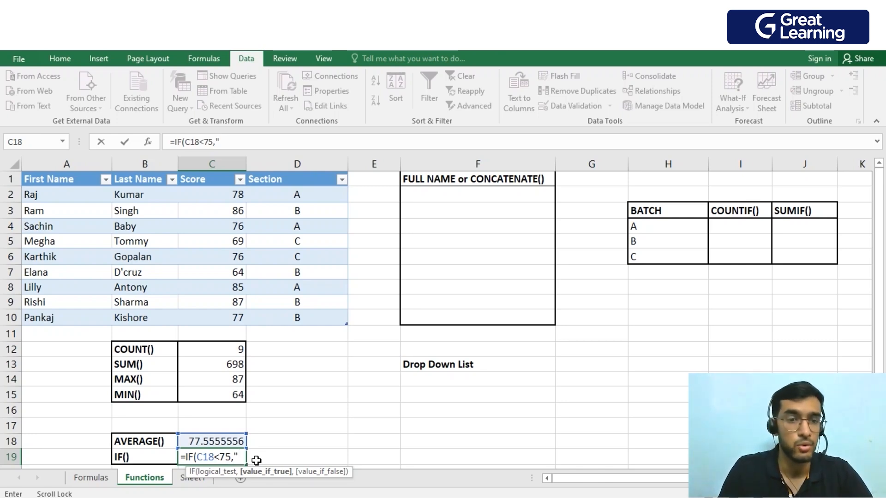
type("C")
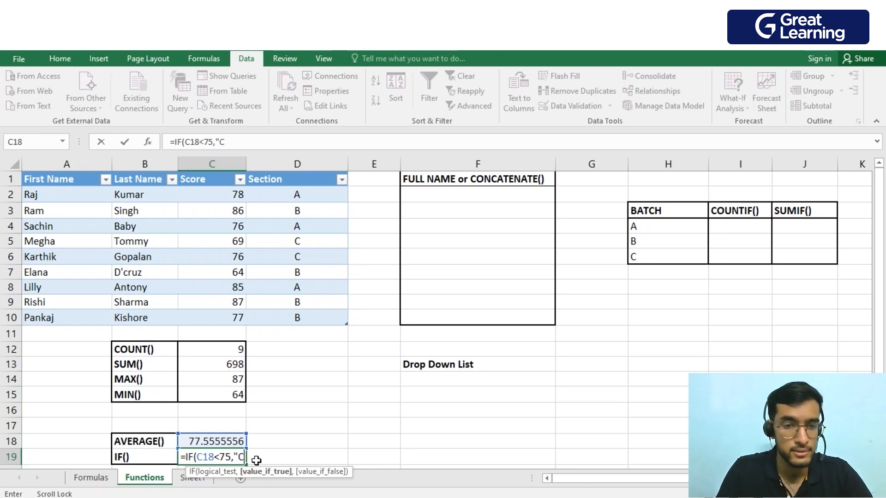
type("DB")
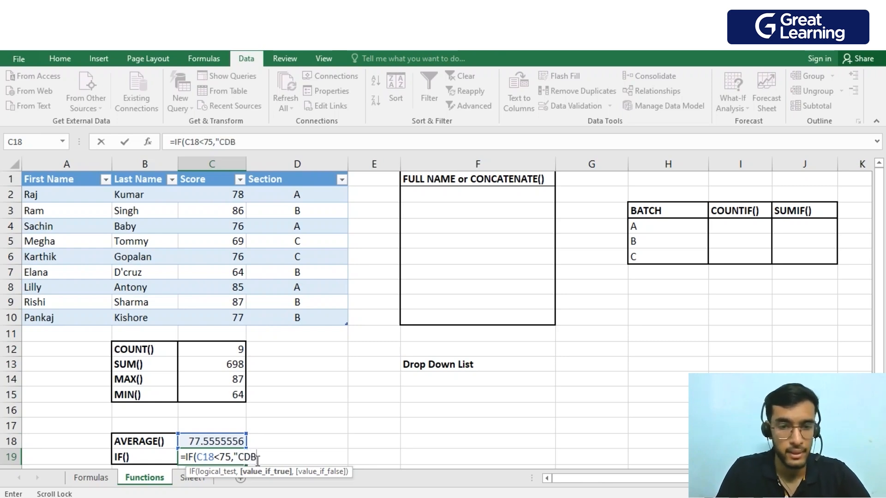
type("\"")
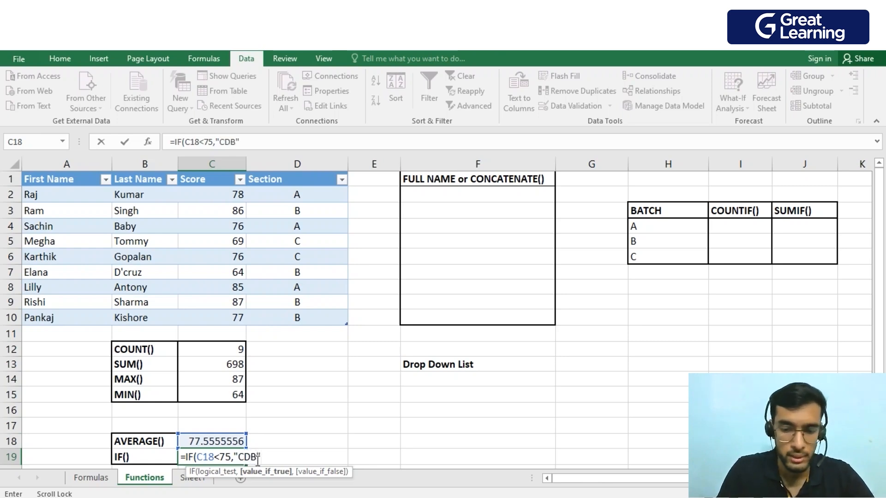
type(",")
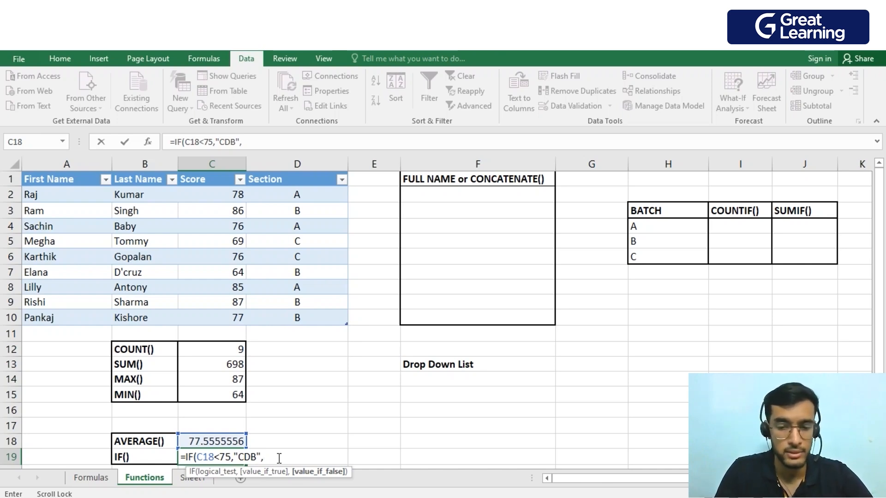
type("\"Good Performance")
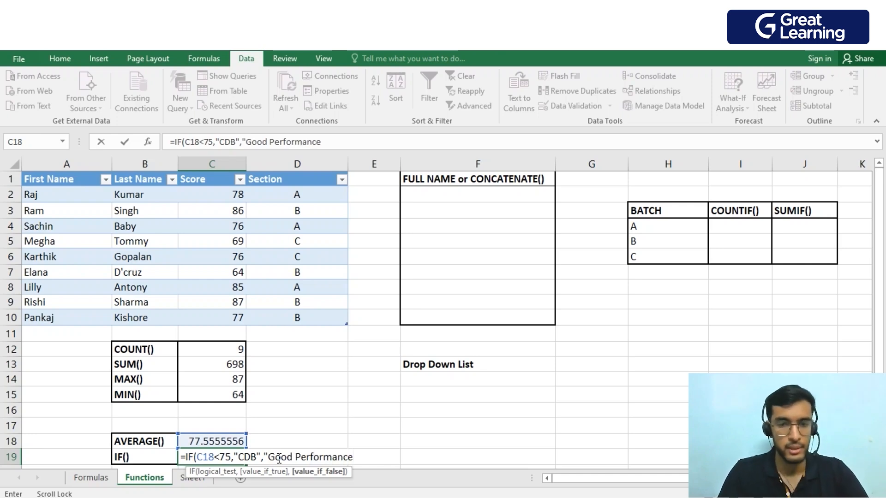
type("\"")
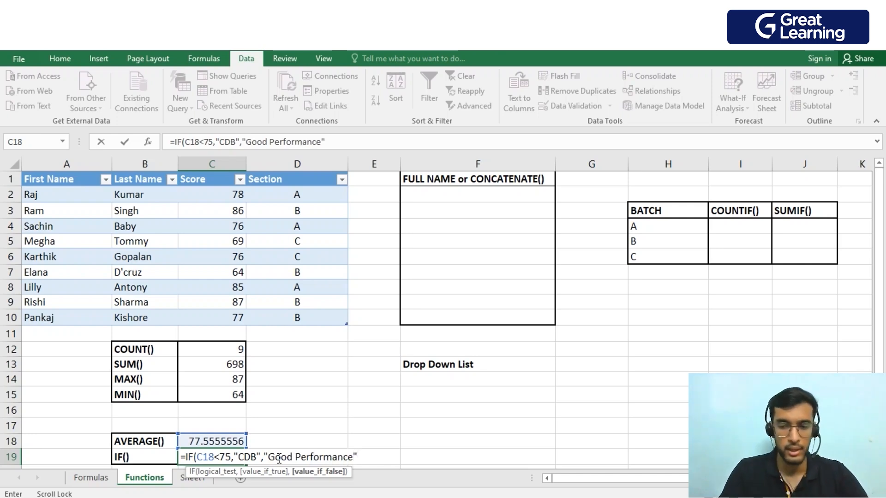
key("Return")
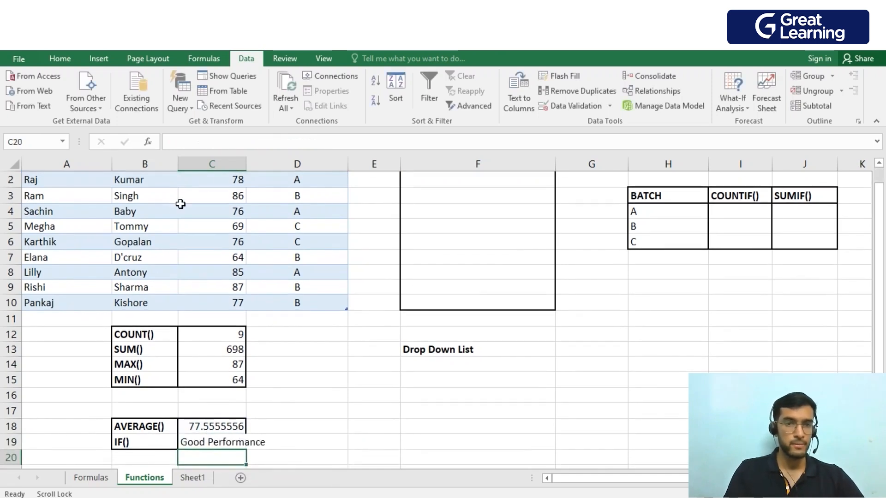
double_click(249, 165)
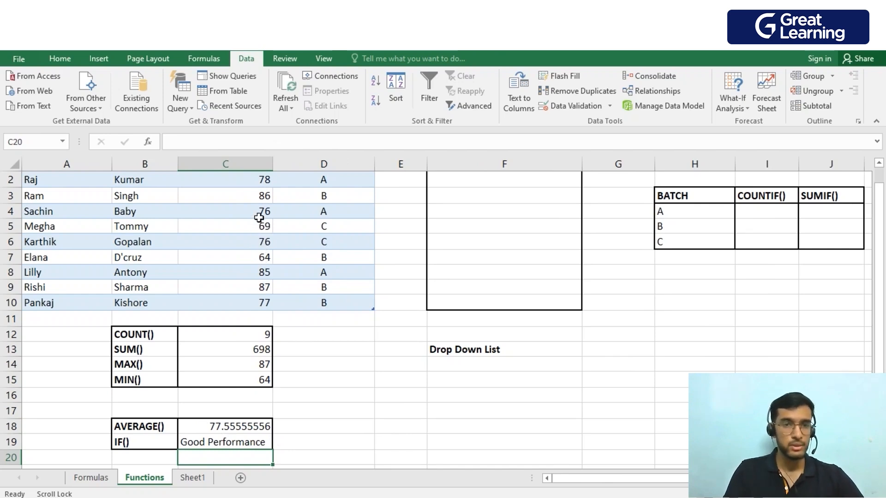
Change the score in C3 to 60 to test the IF formula.
left_click(262, 197)
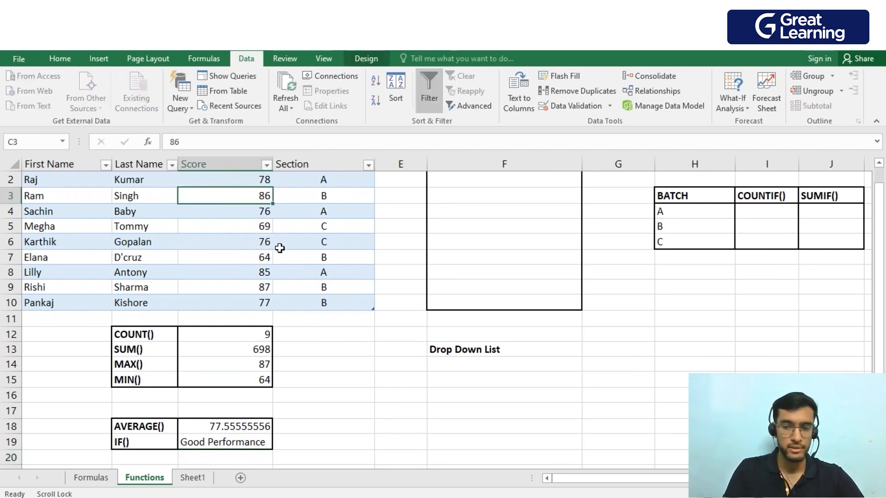
type("6")
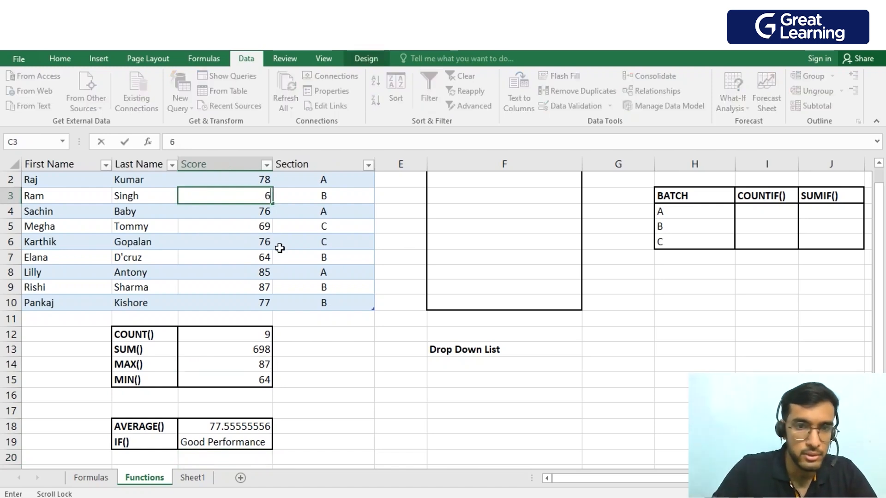
type("0")
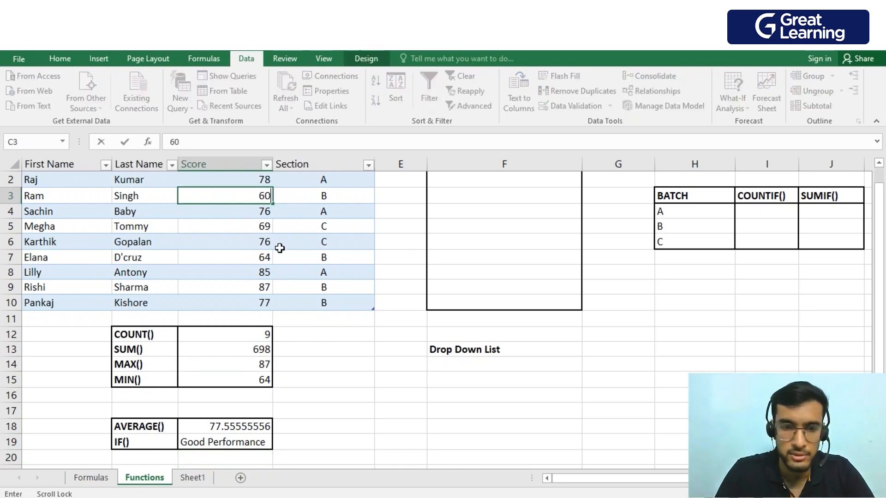
key("Return")
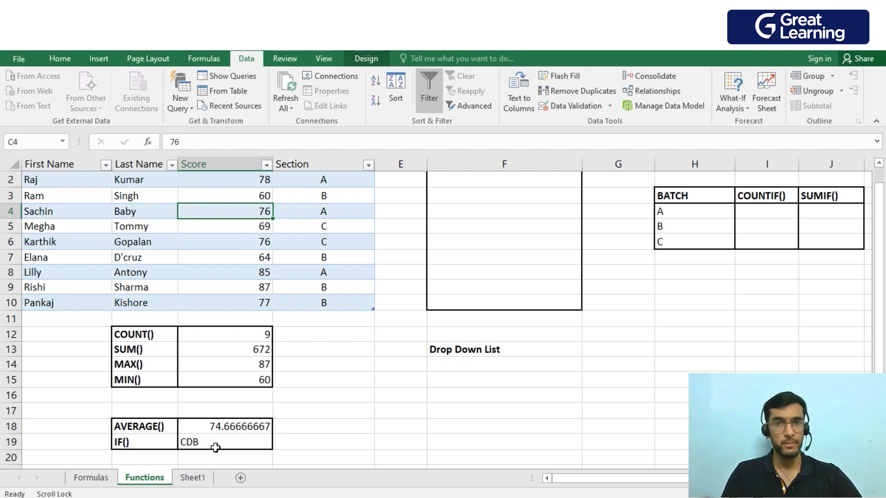
Enter a CONCATENATE formula in F2 that joins the first name in A2 and the last name in B2.
scroll(546, 362, "up", 1)
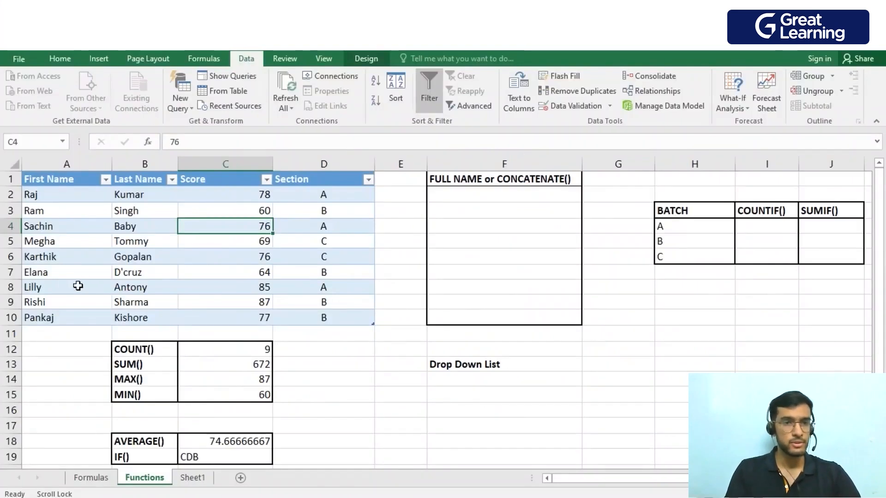
left_click(484, 194)
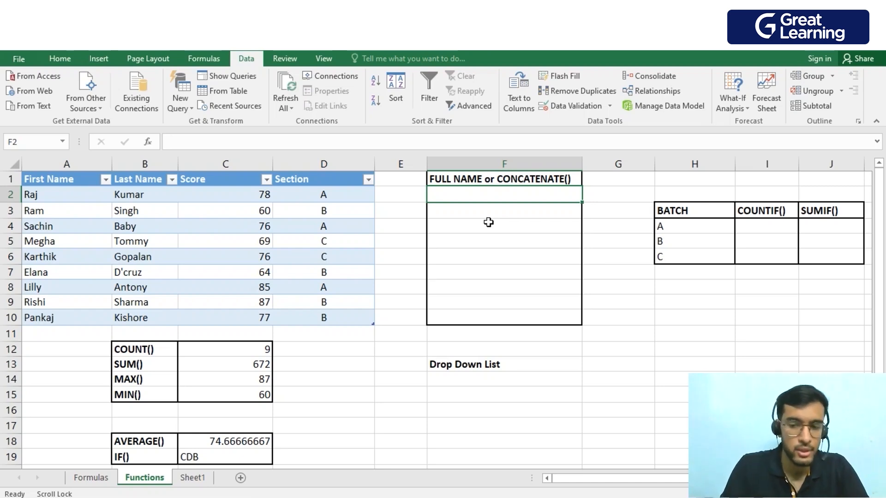
type("=co")
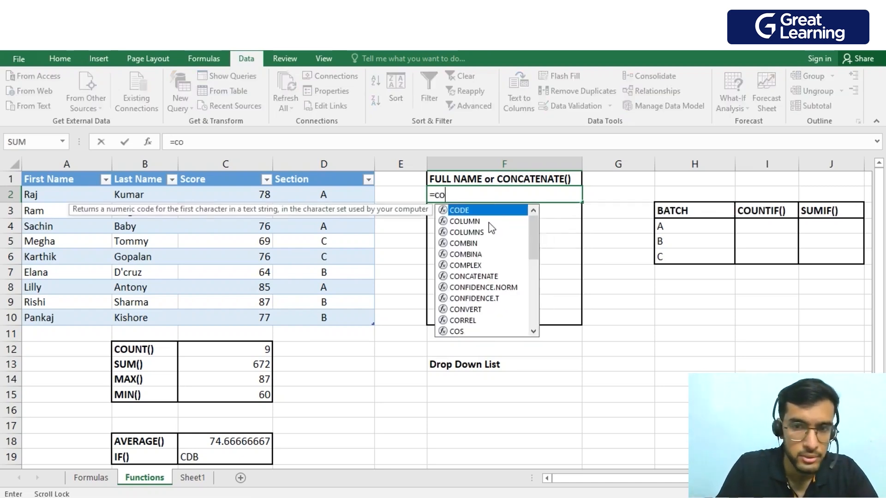
type("nc")
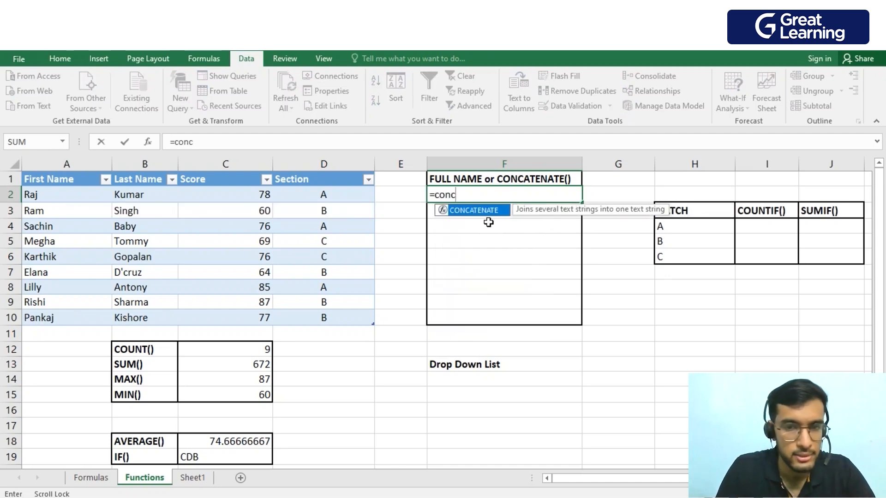
key("Tab")
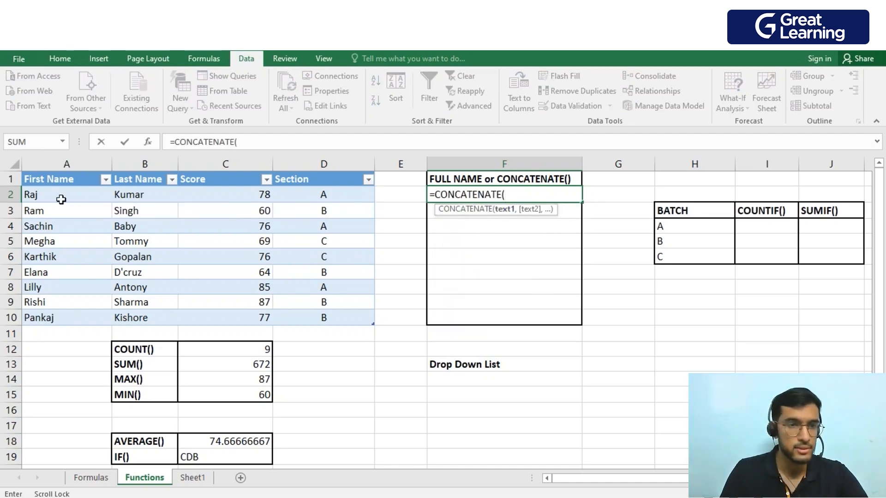
left_click(61, 199)
type(",")
left_click(149, 199)
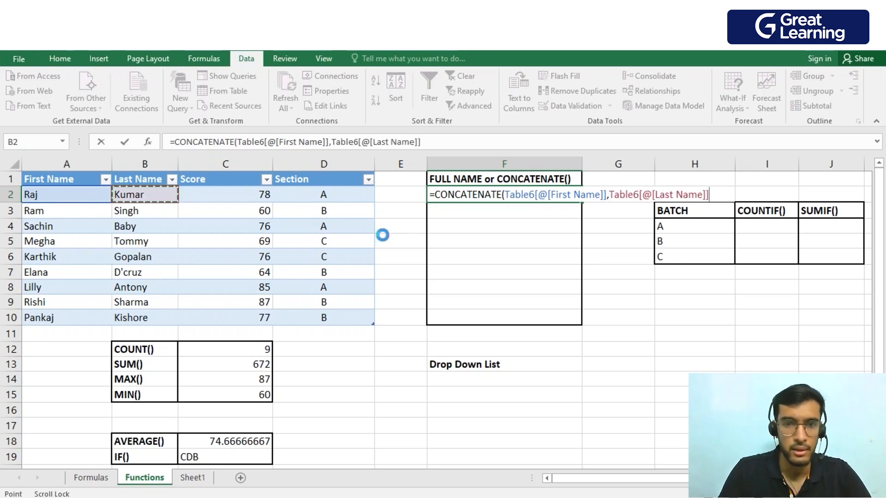
key("Return")
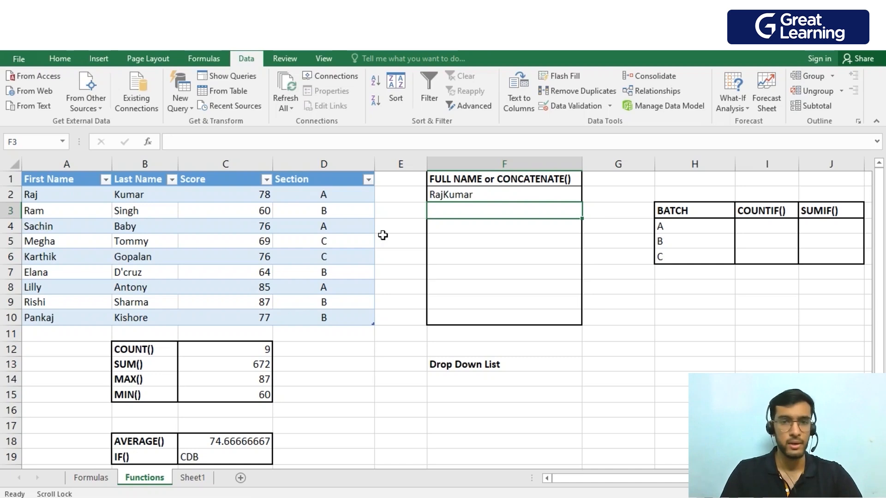
Insert a " " argument between the first-name and last-name references in F2's CONCATENATE formula.
double_click(476, 196)
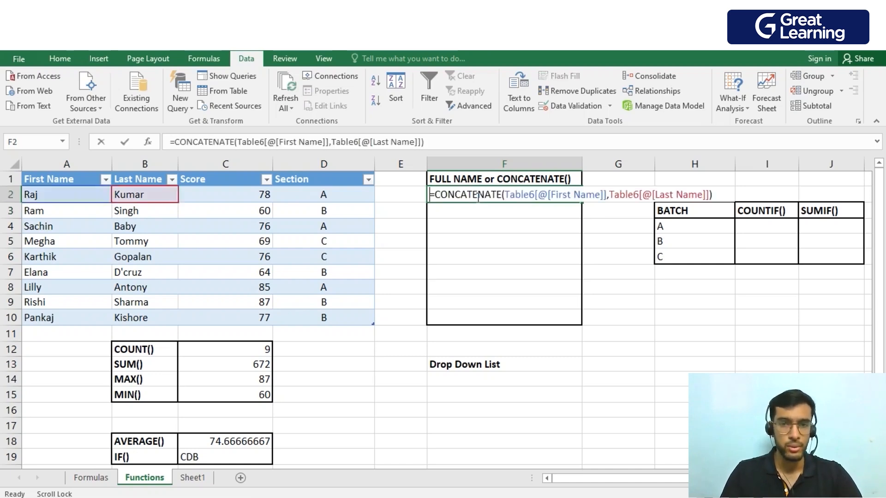
left_click(609, 195)
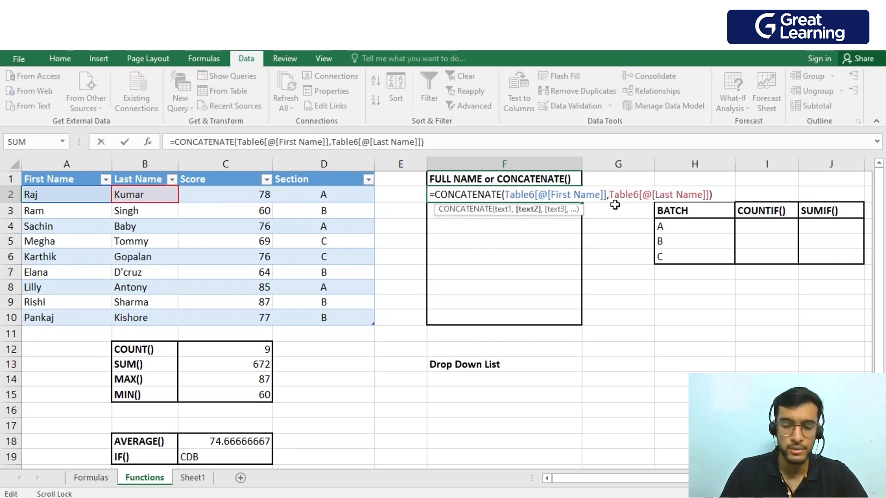
type("\"\"")
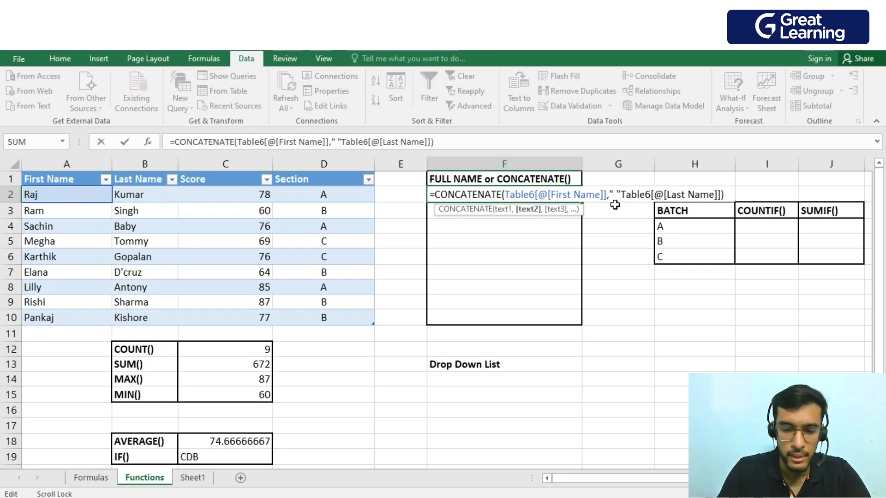
type(" ,")
key("Return")
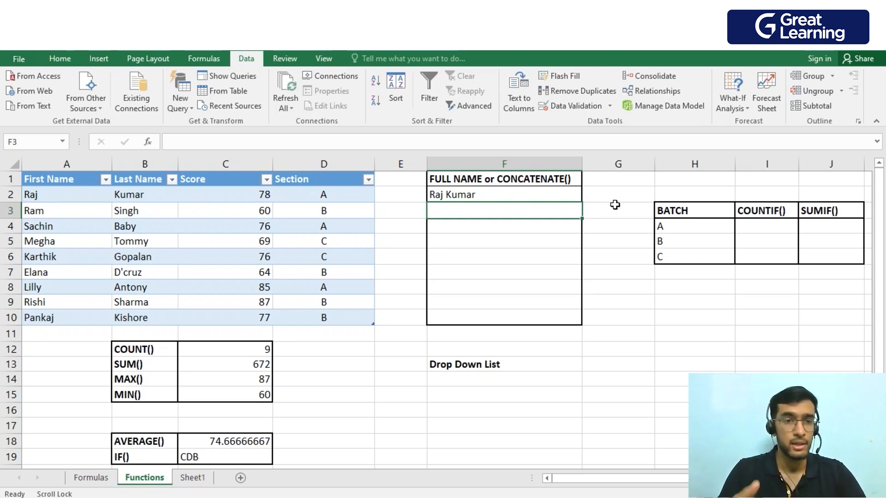
Add the score in C2 as a further argument after the last-name reference in F2's CONCATENATE formula.
double_click(503, 194)
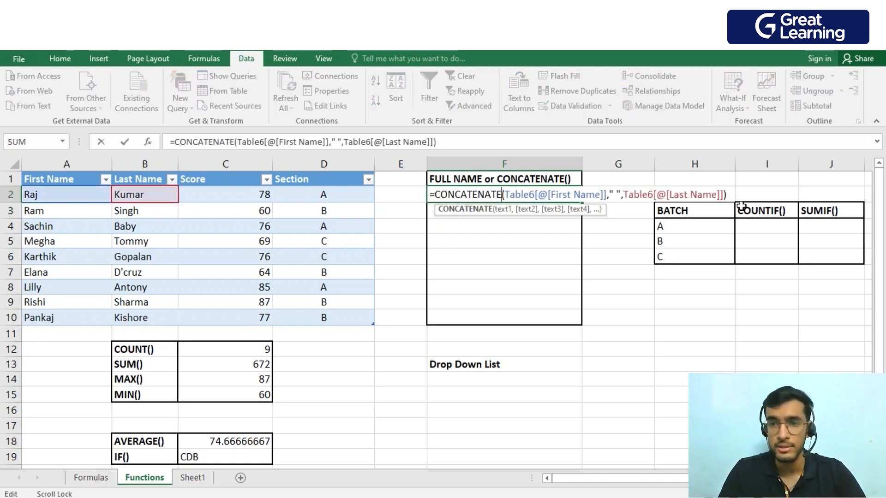
left_click(724, 196)
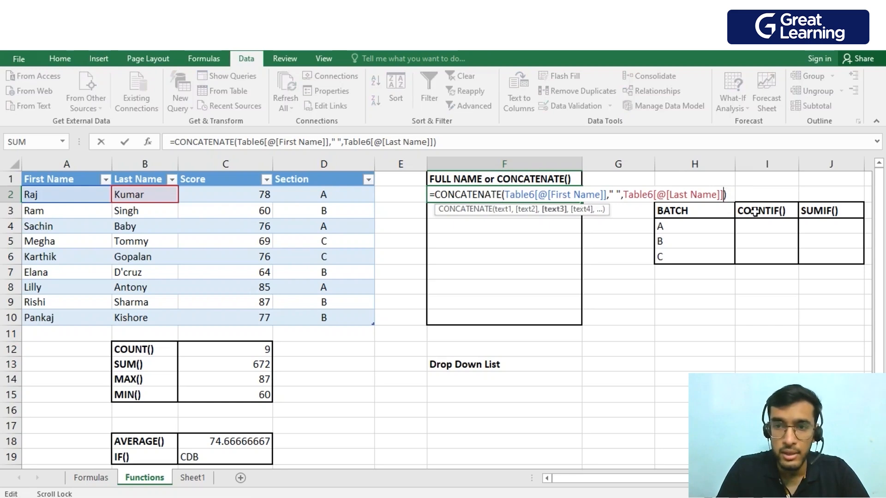
type(",")
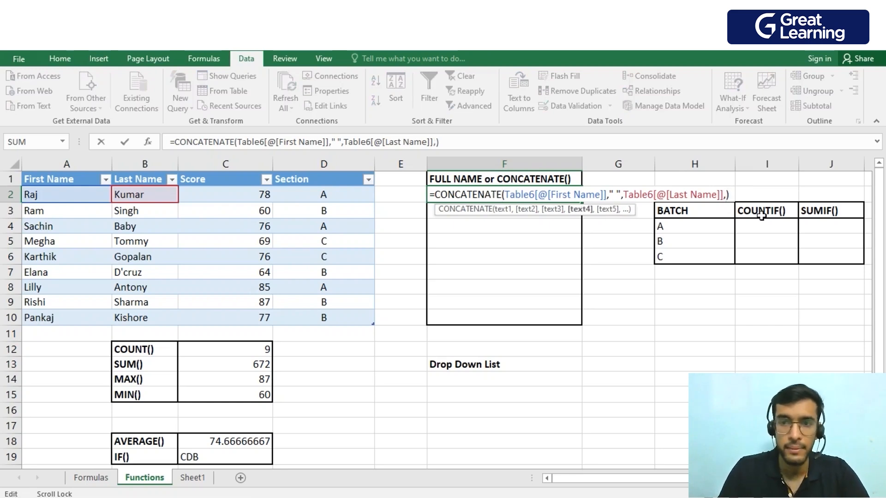
left_click(232, 199)
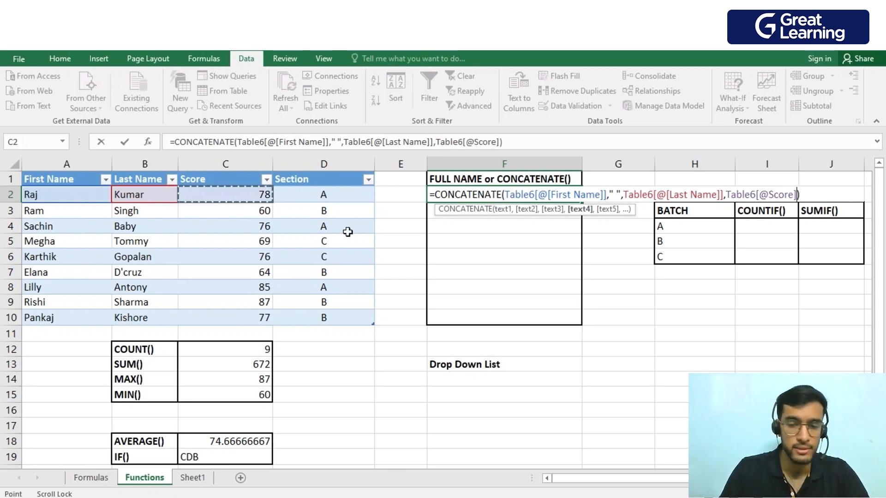
key("Return")
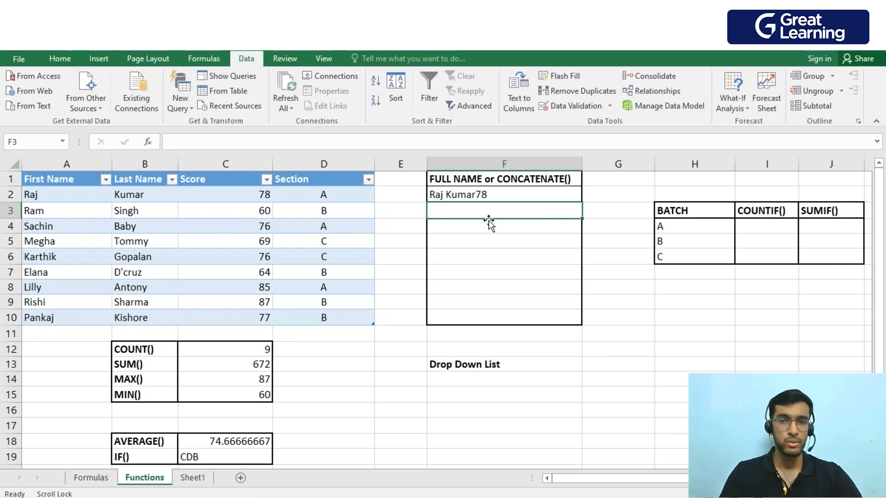
Fill the CONCATENATE formula from F2 down to F10.
left_click(515, 196)
left_click_drag(581, 203, 577, 324)
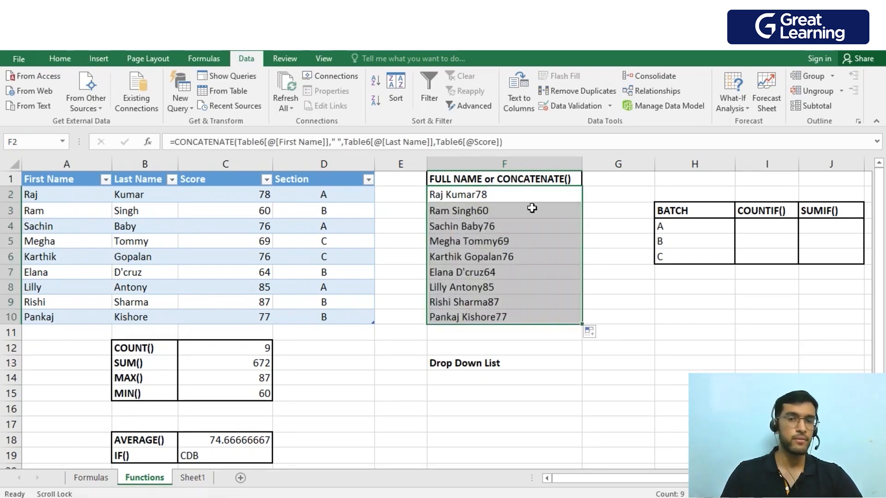
left_click(524, 344)
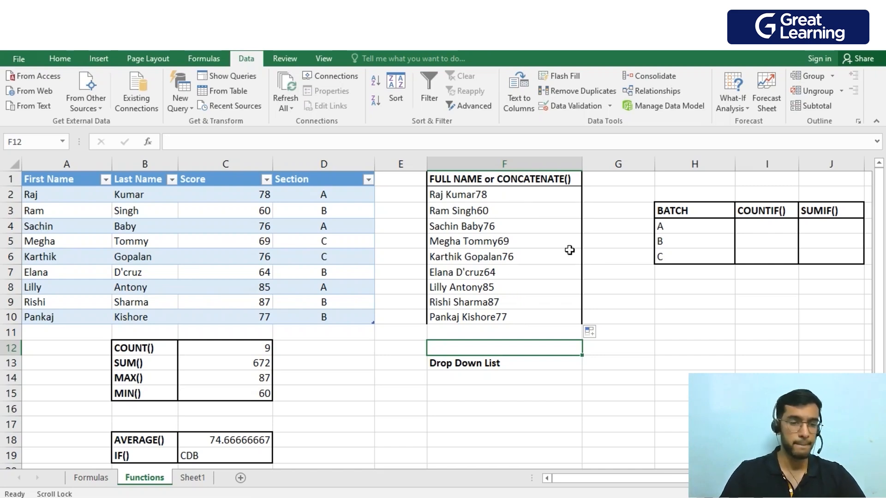
Enter =COUNTIF(Table6[Section],H4) in I4 to count the students in batch A.
left_click(766, 226)
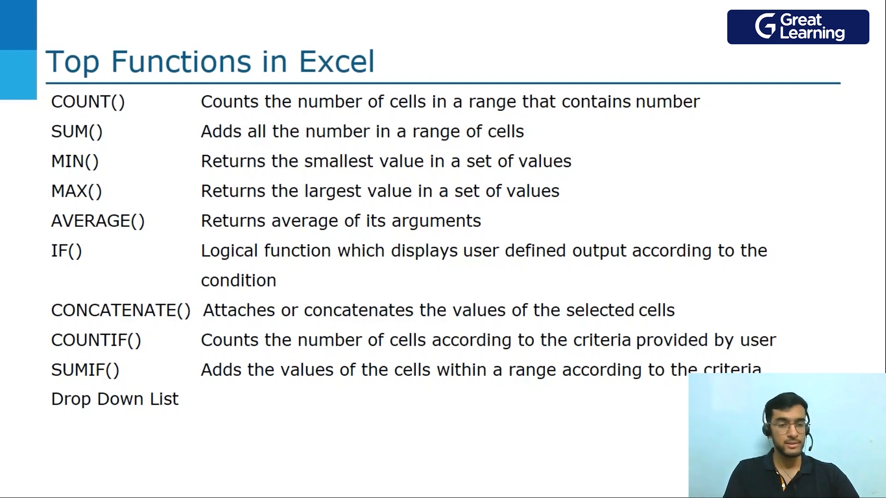
key("alt+Tab")
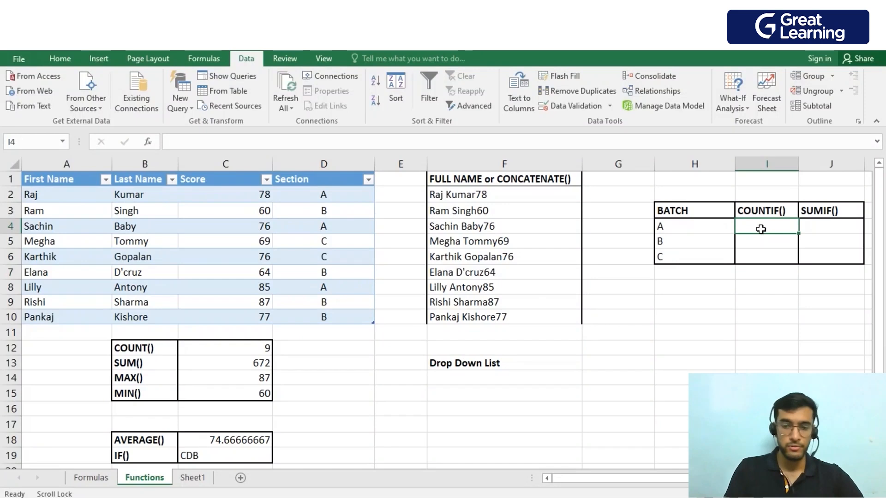
type("=")
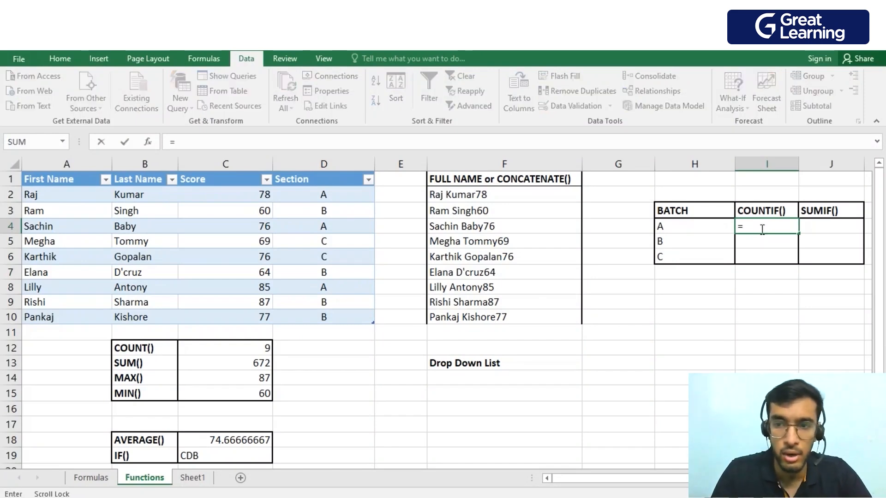
type("coun")
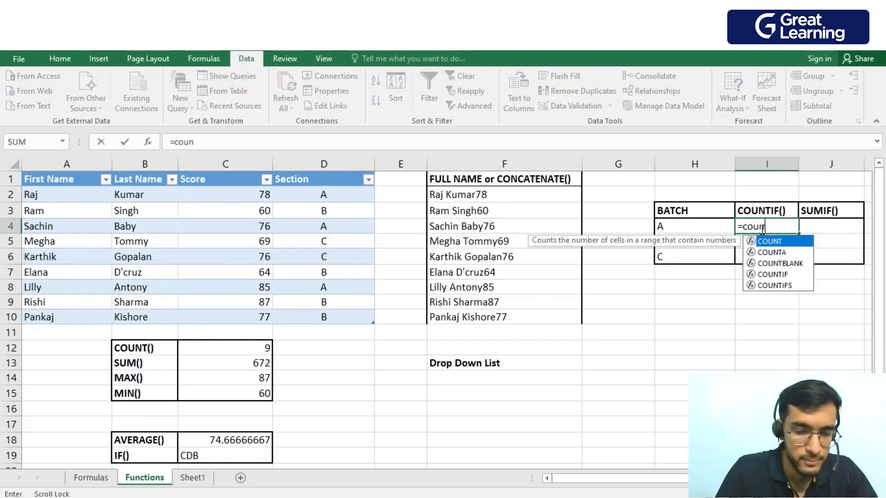
type("tif")
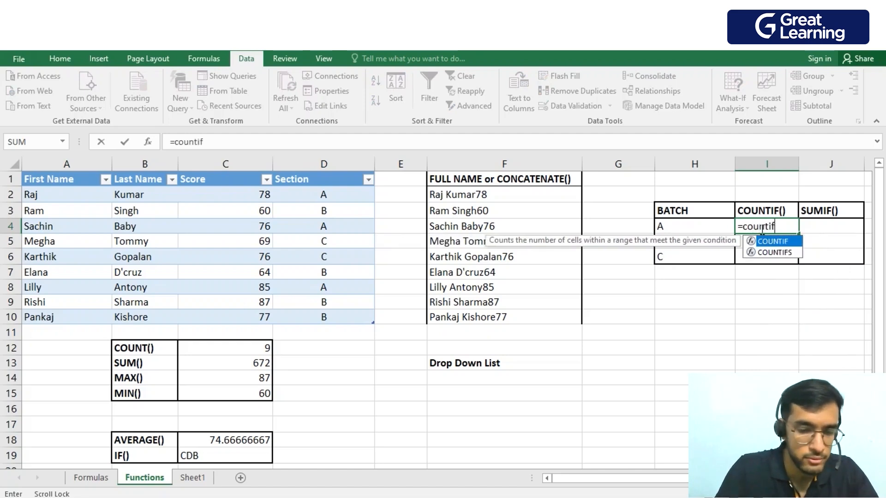
key("Tab")
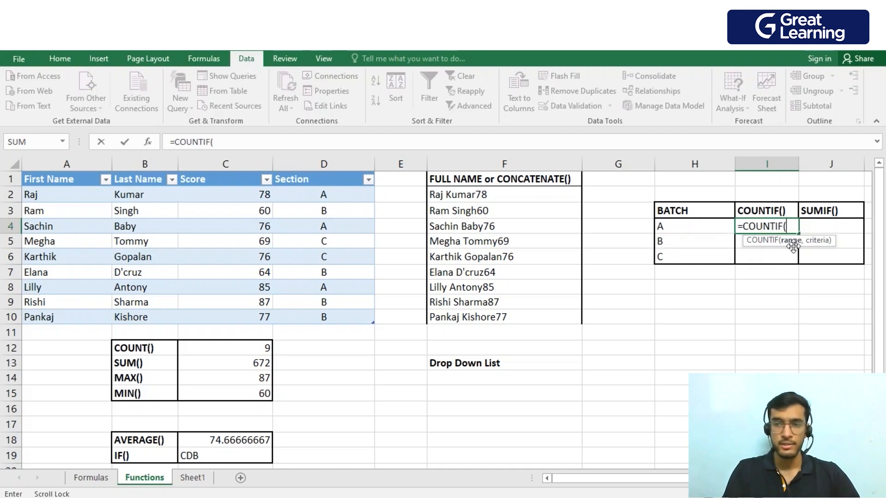
left_click_drag(346, 198, 353, 314)
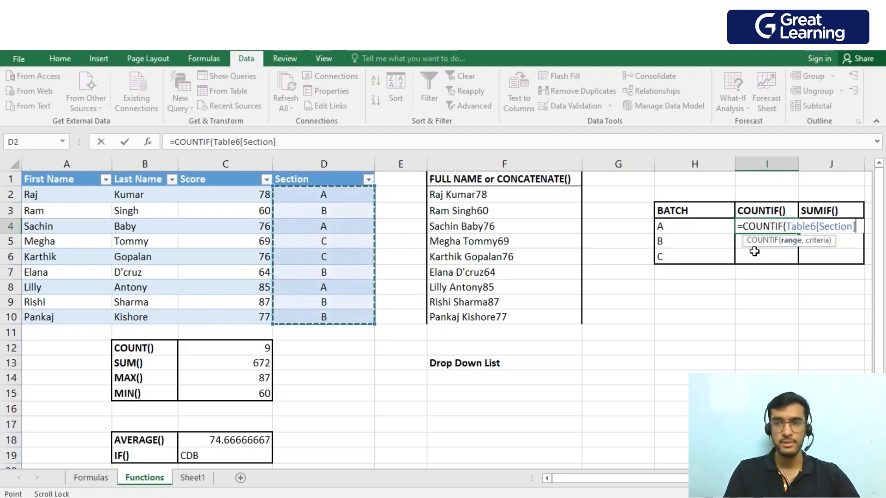
type(",")
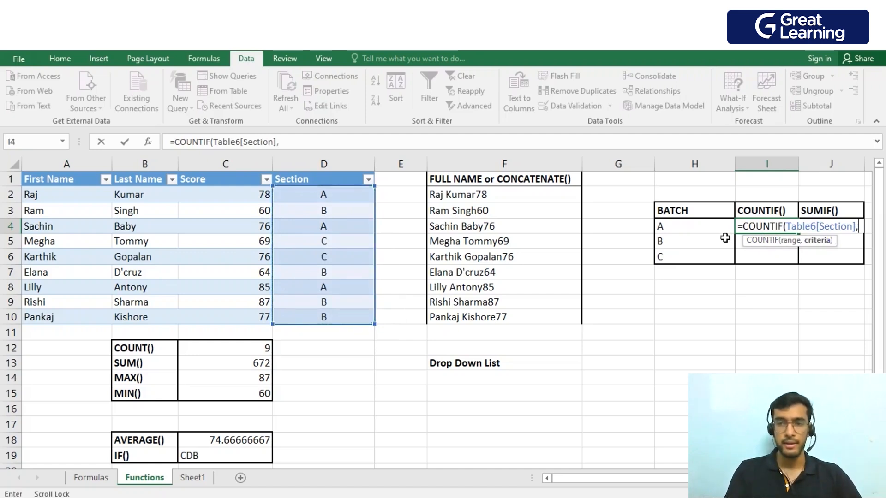
left_click(708, 230)
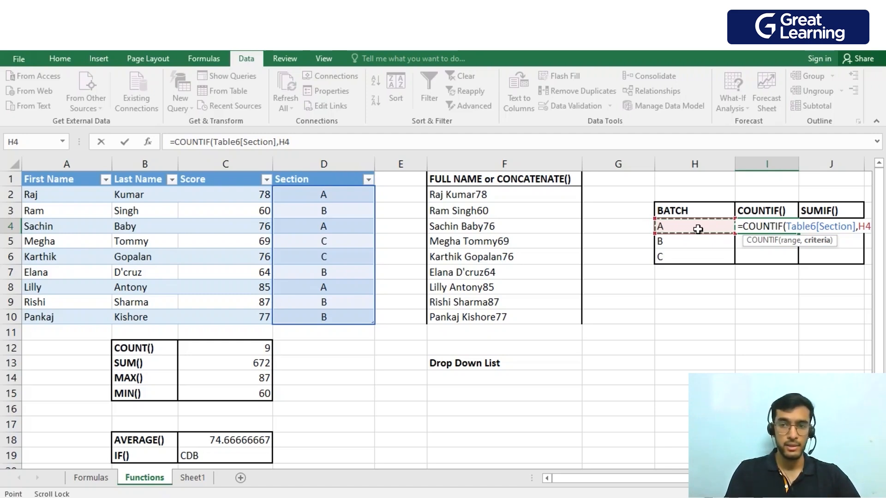
key("Return")
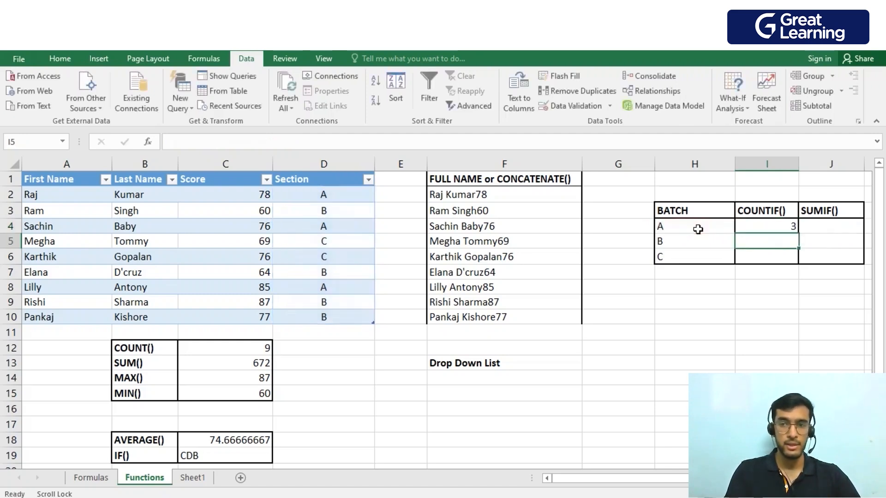
Check the section A entries in column D and fill the COUNTIF formula from I4 down to I6.
left_click(342, 196)
left_click(342, 227)
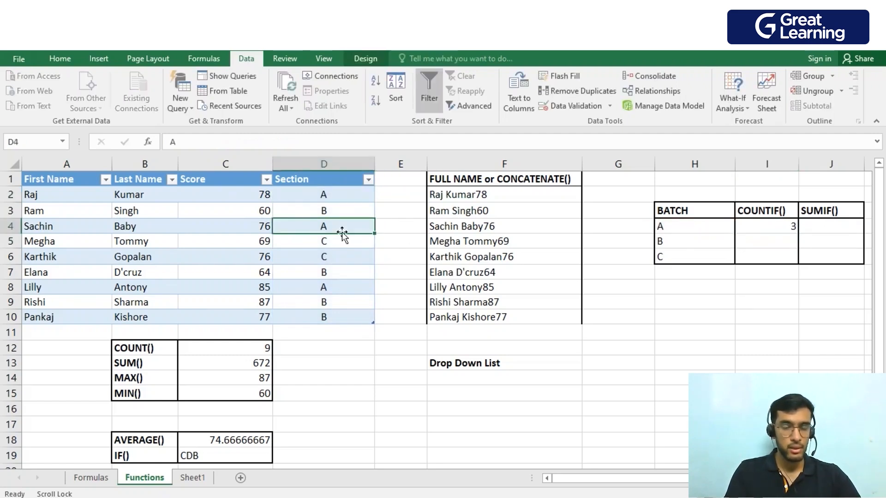
left_click(341, 288)
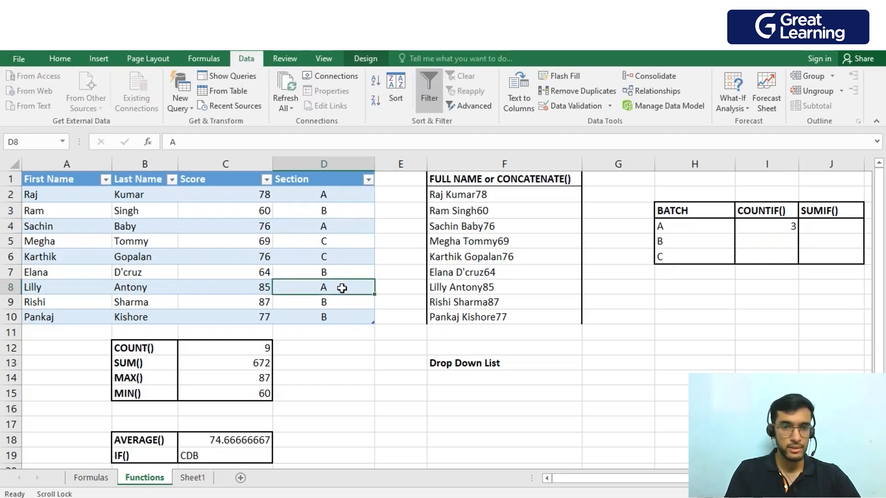
left_click(784, 230)
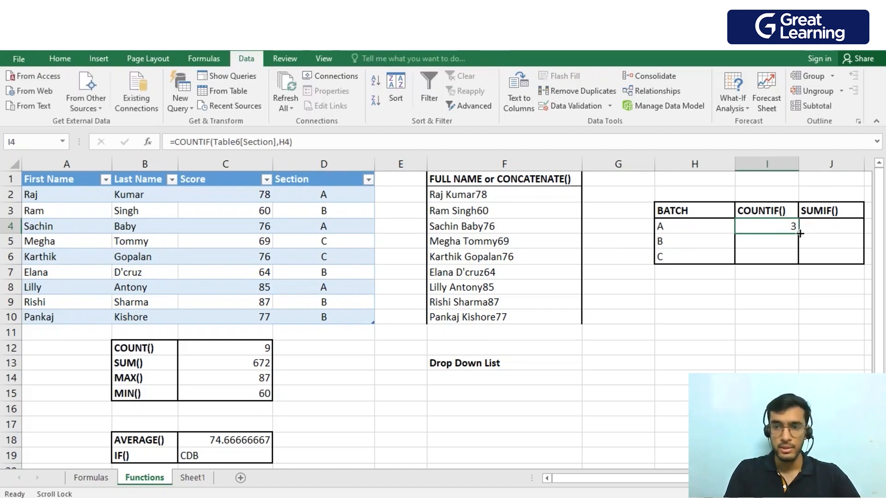
left_click_drag(800, 233, 800, 259)
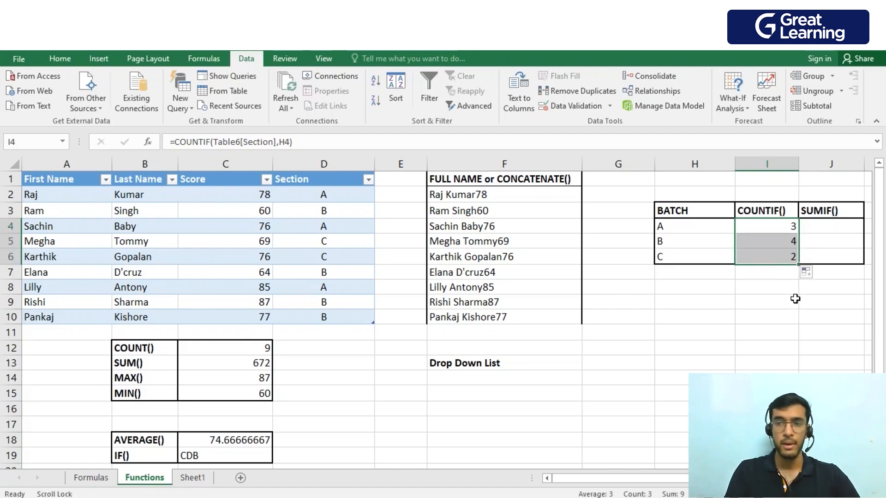
left_click(727, 303)
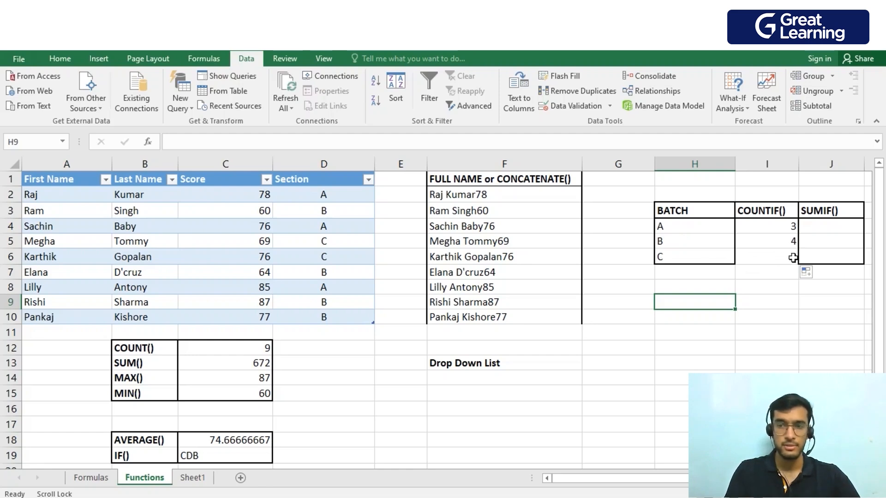
Check the section B and C entries in column D against the COUNTIF results.
left_click(353, 210)
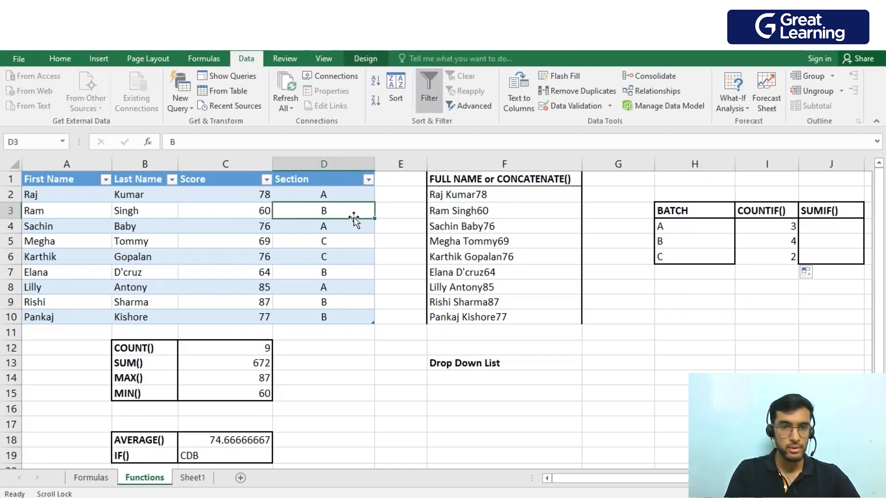
left_click(354, 272)
left_click(349, 302)
left_click(348, 316)
left_click(370, 244)
left_click(358, 256)
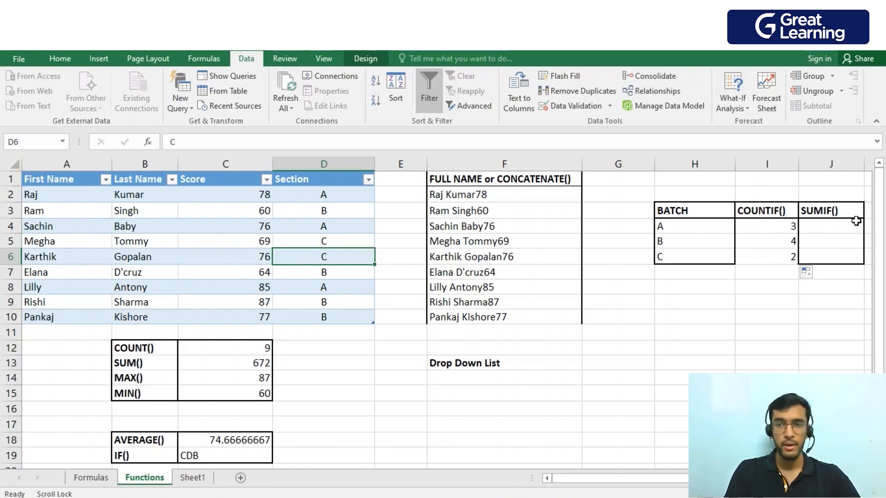
Enter =SUMIF(Table6[Section],H4,Table6[Score]) in J4 and fill it down to J6 for all three batches.
left_click(835, 226)
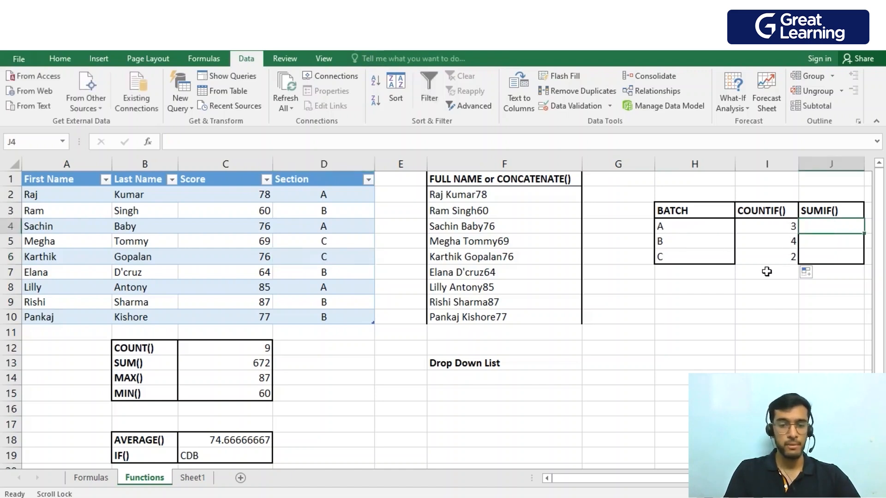
type("=")
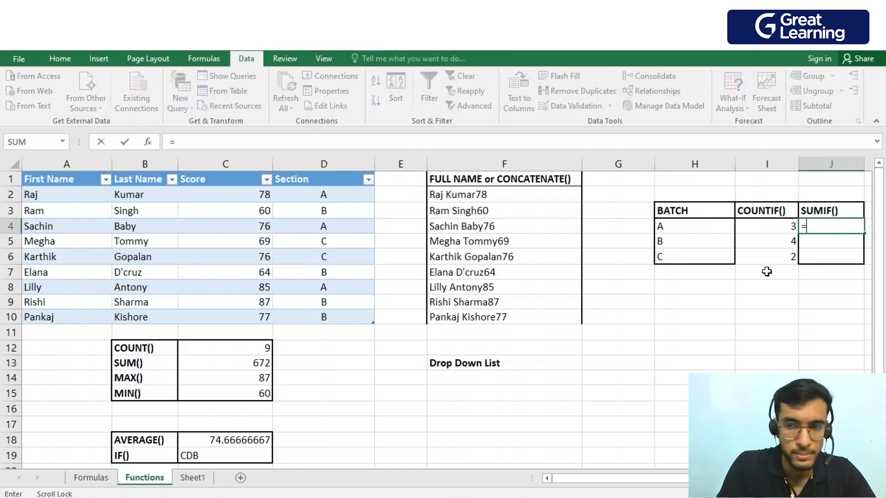
type("sumif")
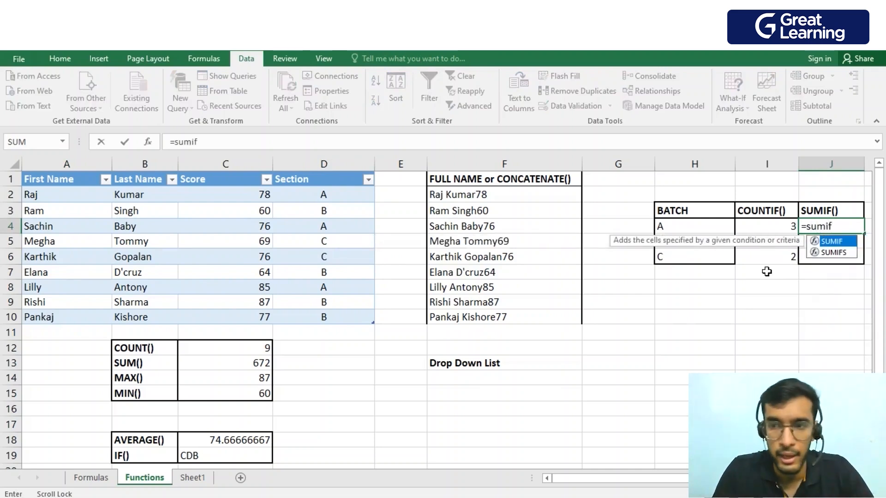
key("Tab")
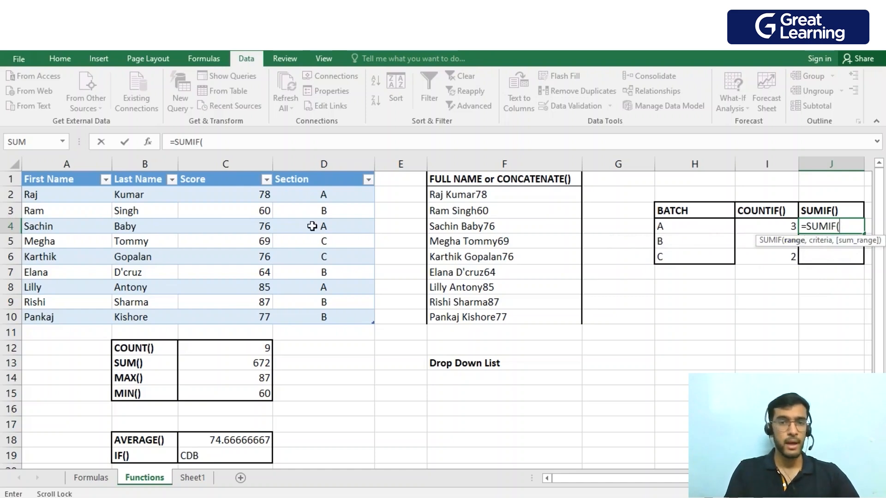
left_click_drag(326, 193, 337, 314)
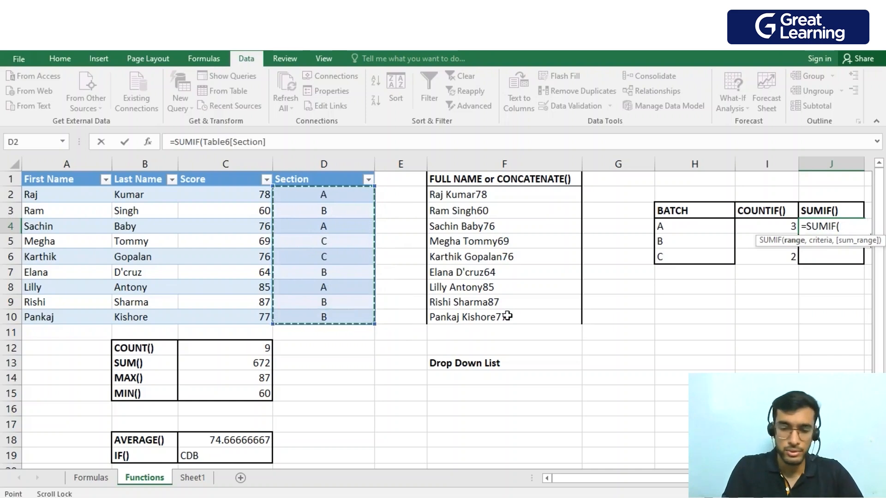
type(",")
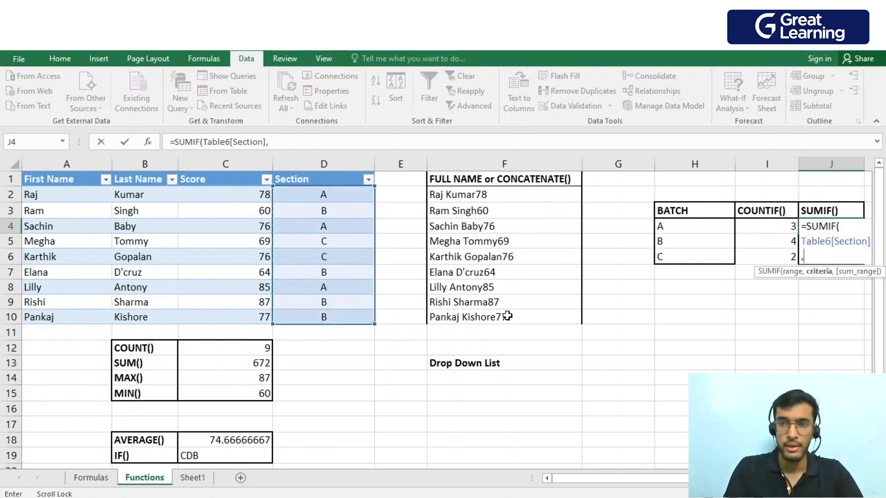
mouse_move(674, 227)
left_mouse_down()
mouse_move(678, 257)
mouse_move(682, 230)
left_mouse_up()
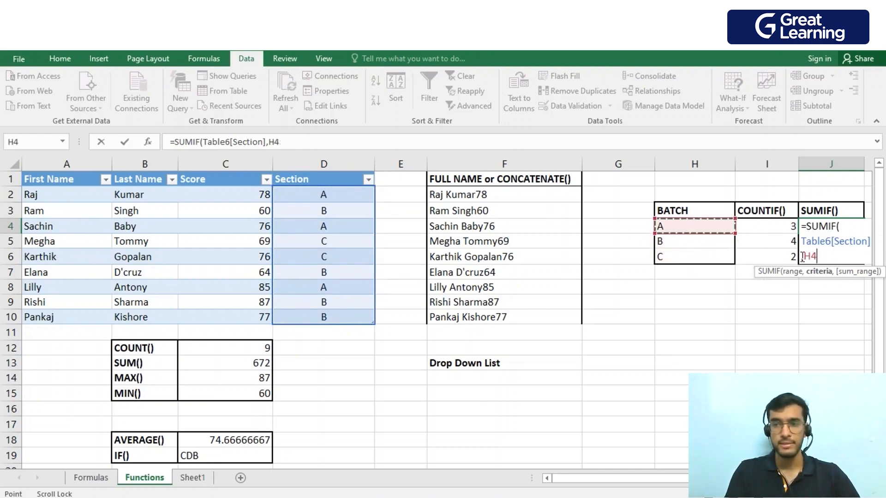
type(",")
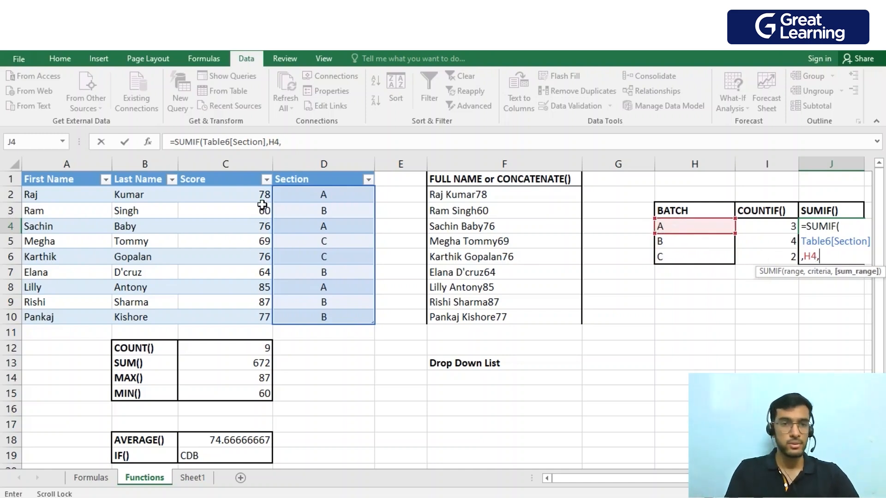
left_click_drag(254, 196, 263, 315)
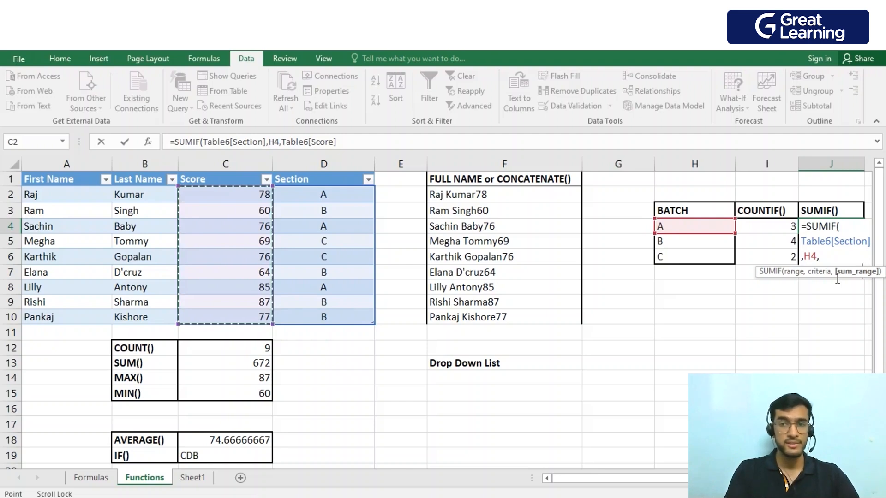
key("Return")
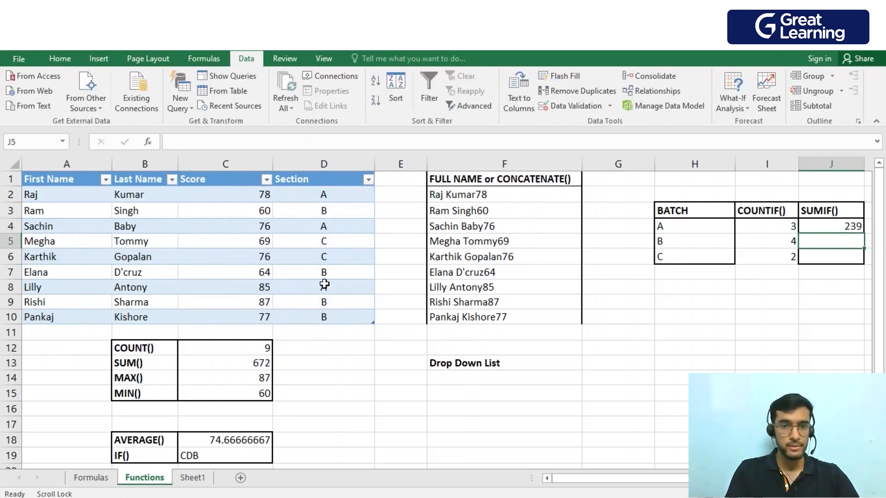
left_click(854, 228)
left_click_drag(864, 234, 864, 267)
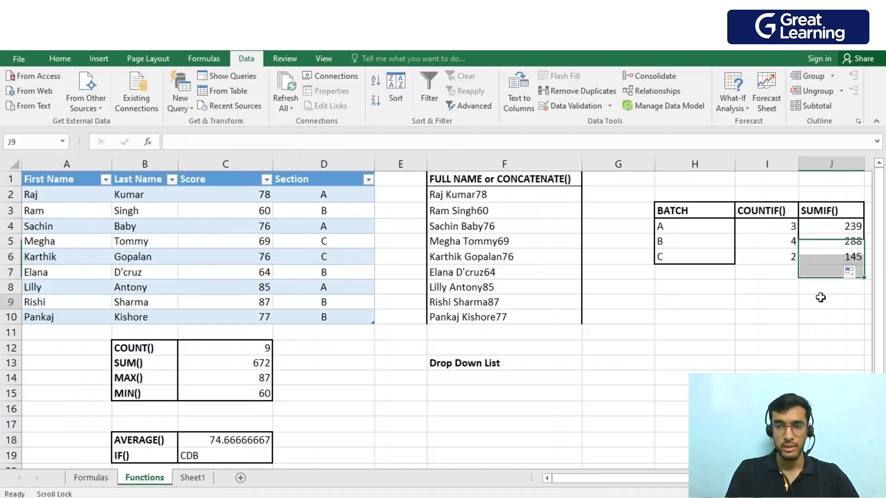
Add a List data validation with the source =$A$2:$A$10 to cell F14 under the Drop Down List heading.
left_click(820, 300)
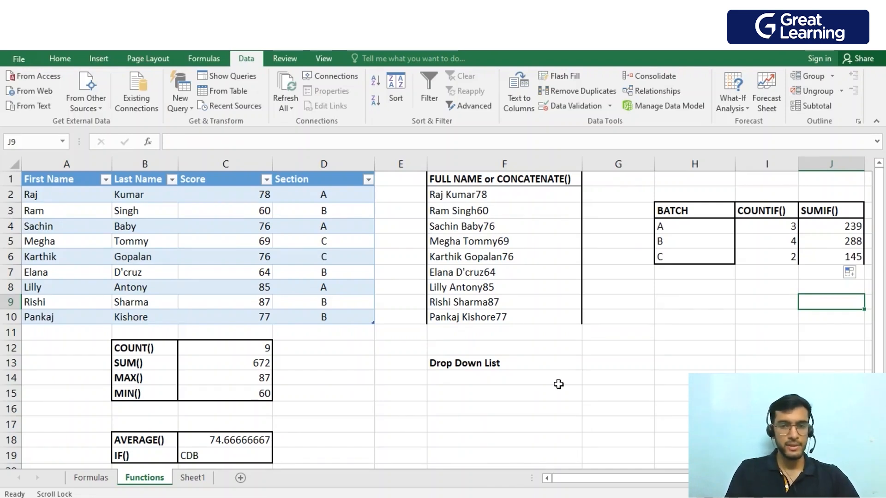
left_click(515, 380)
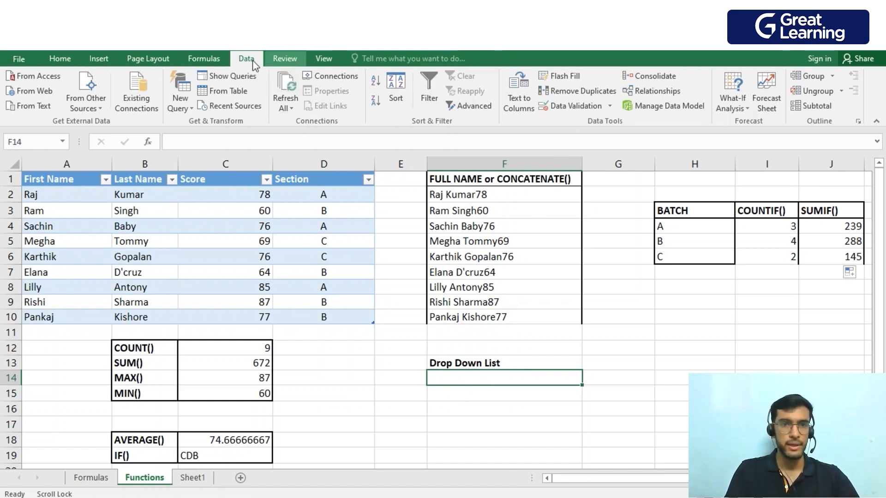
left_click(584, 107)
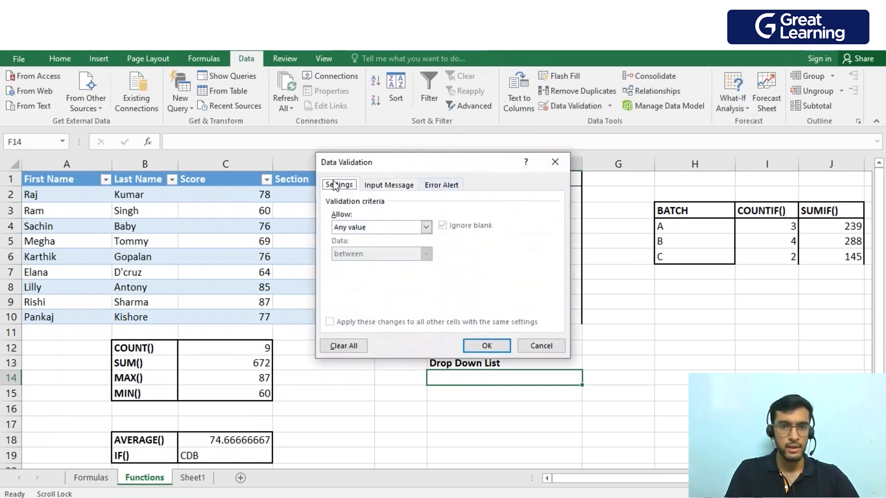
left_click(426, 227)
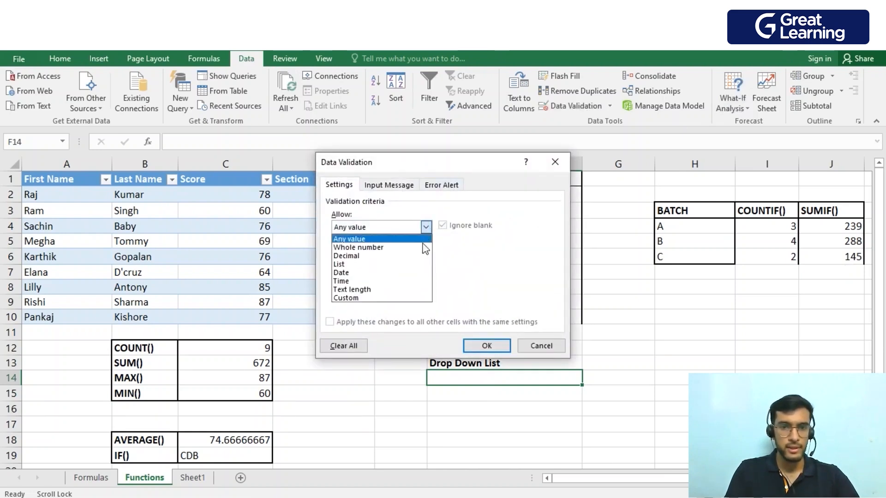
left_click(397, 264)
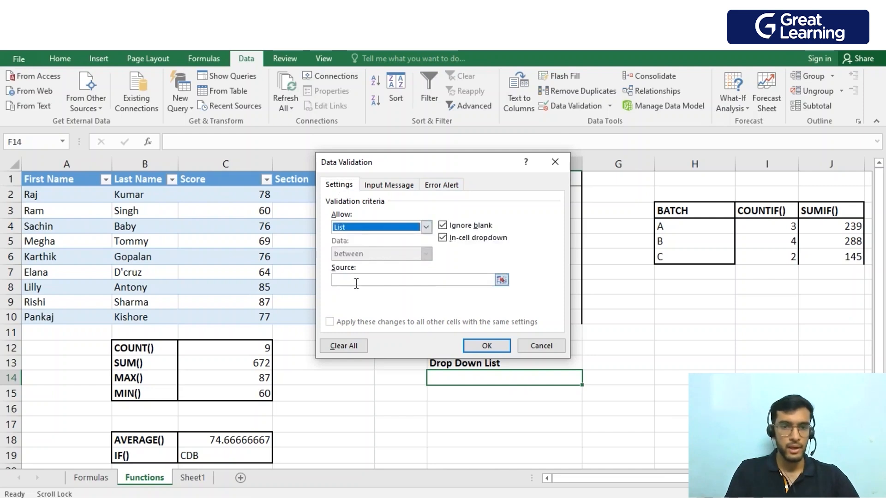
left_click(502, 281)
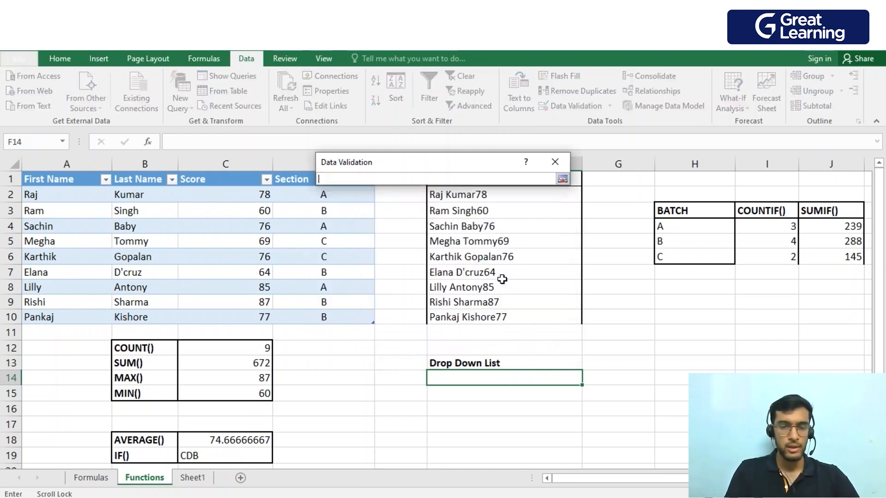
left_click_drag(75, 197, 67, 320)
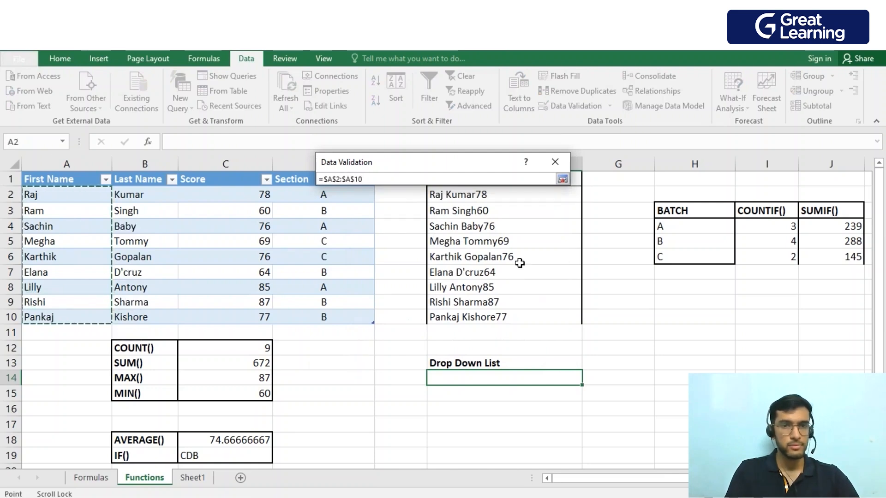
left_click(563, 179)
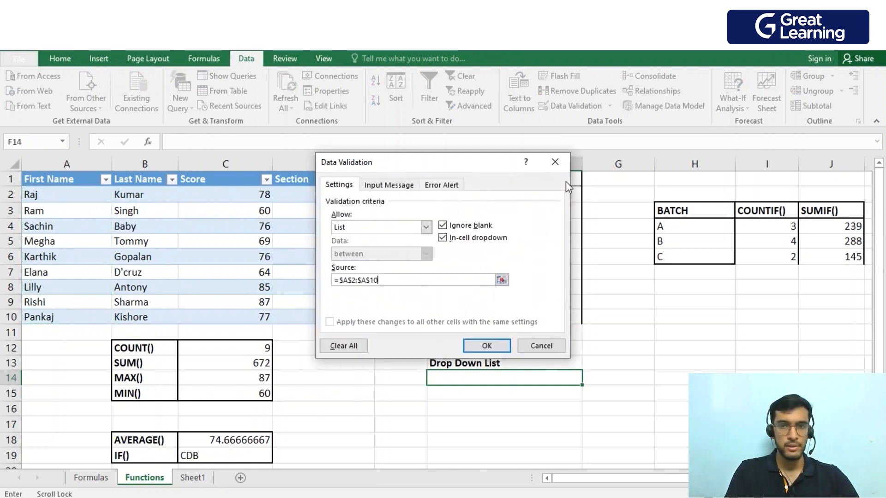
left_click(505, 349)
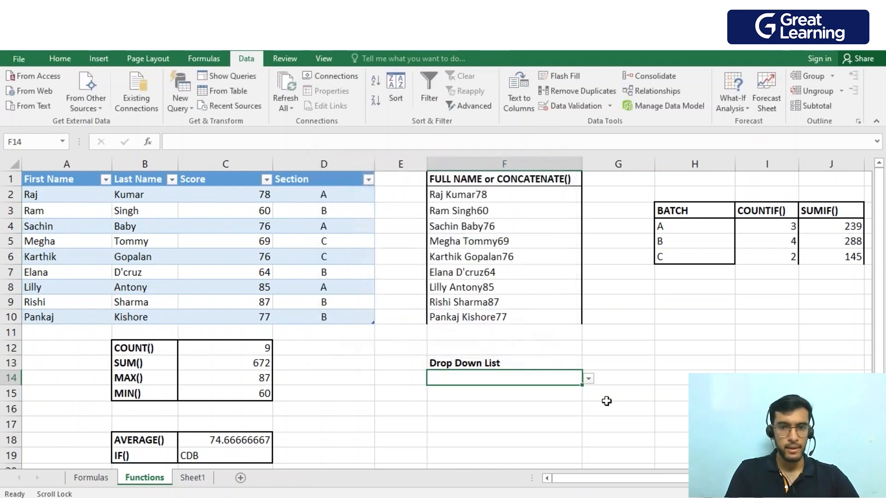
Try several first names from the drop-down list in F14, ending with the student from row 3.
left_click(588, 380)
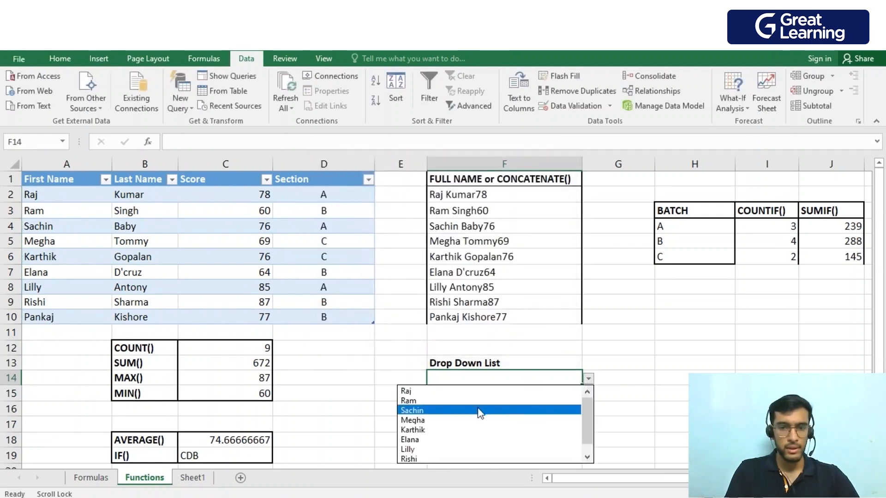
left_click(474, 400)
left_click(589, 380)
left_click(474, 420)
left_click(588, 379)
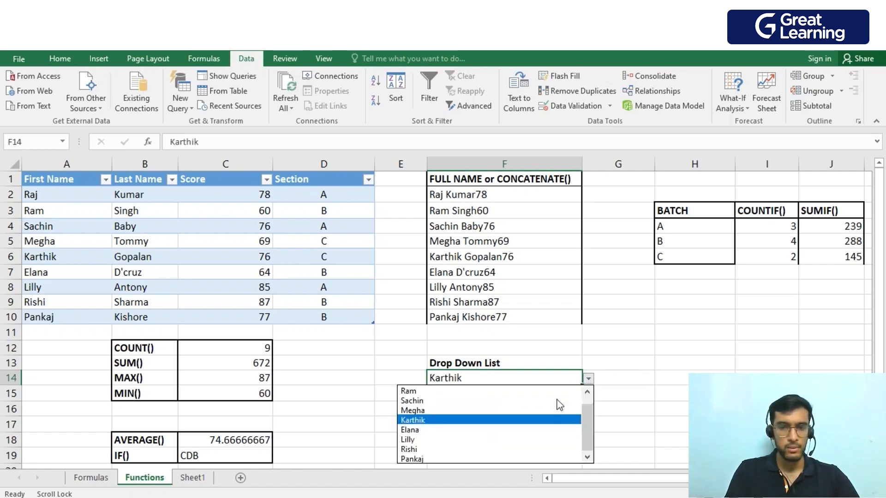
left_click(489, 440)
left_click(589, 379)
left_click(492, 392)
Enter =SUMIF(Table6[First Name],F14,Table6[Score]) in G14 to return the selected student's score.
left_click(632, 380)
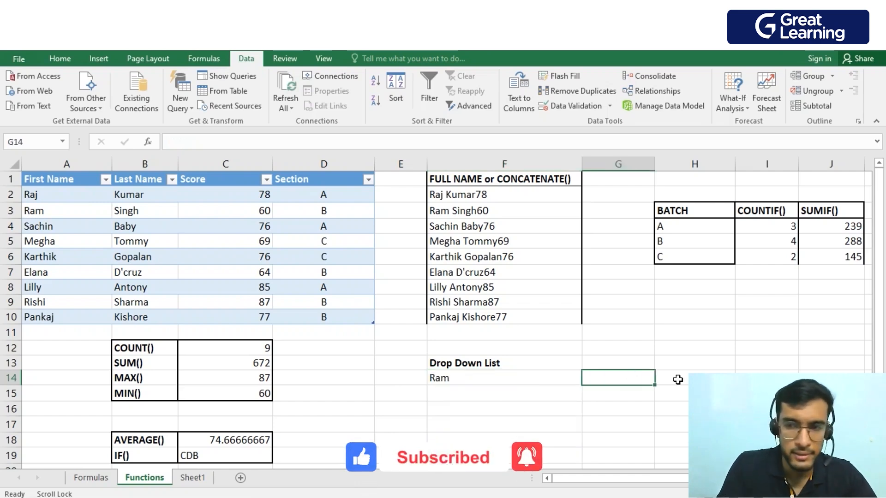
type("=sumif")
key("Tab")
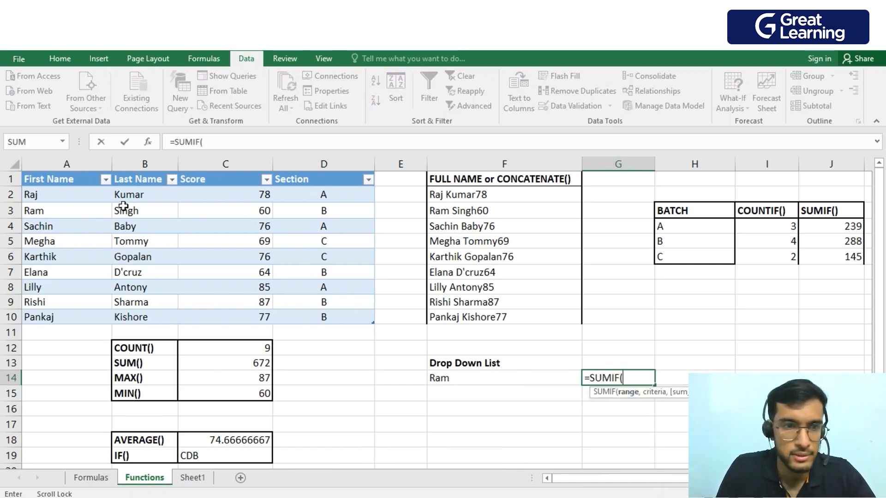
left_click_drag(76, 196, 73, 314)
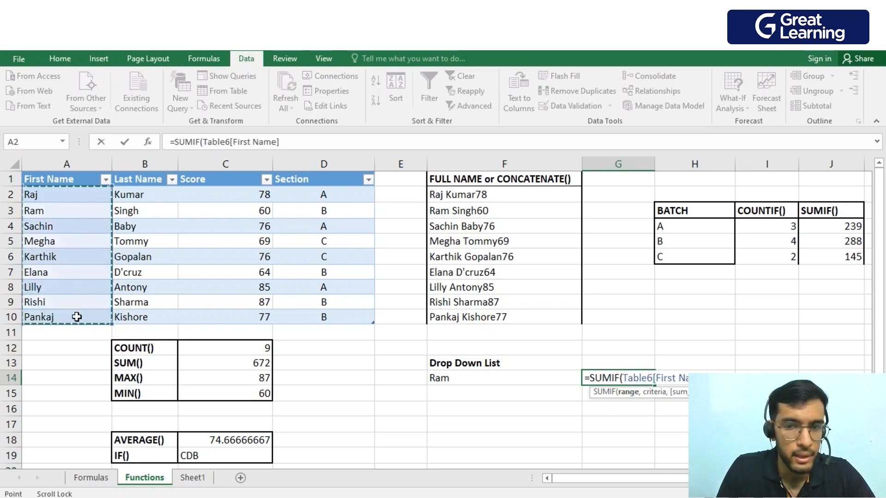
type(",")
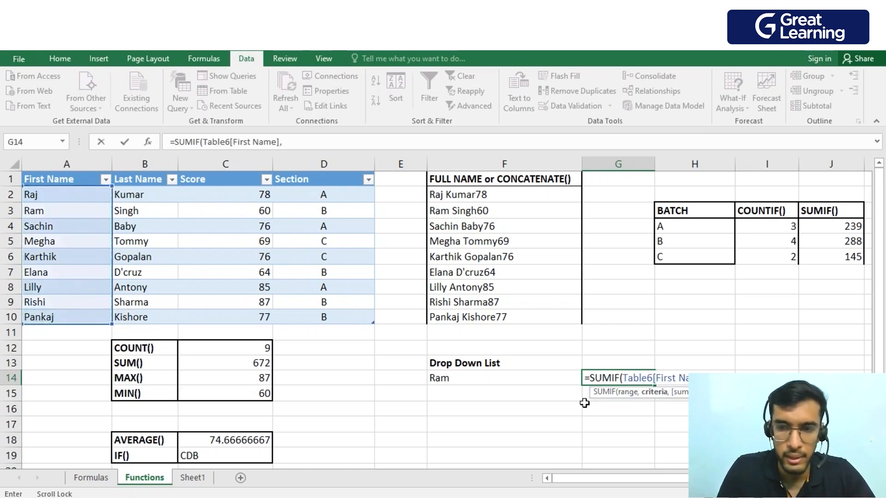
left_click(510, 380)
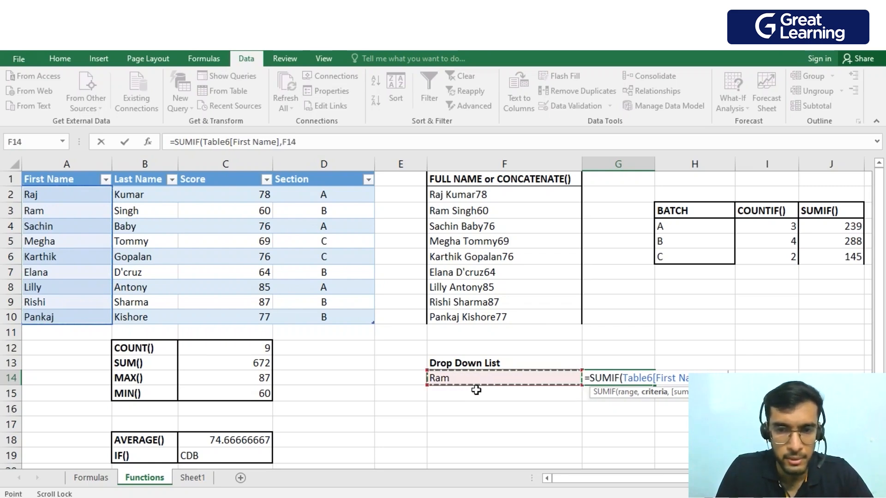
type(",")
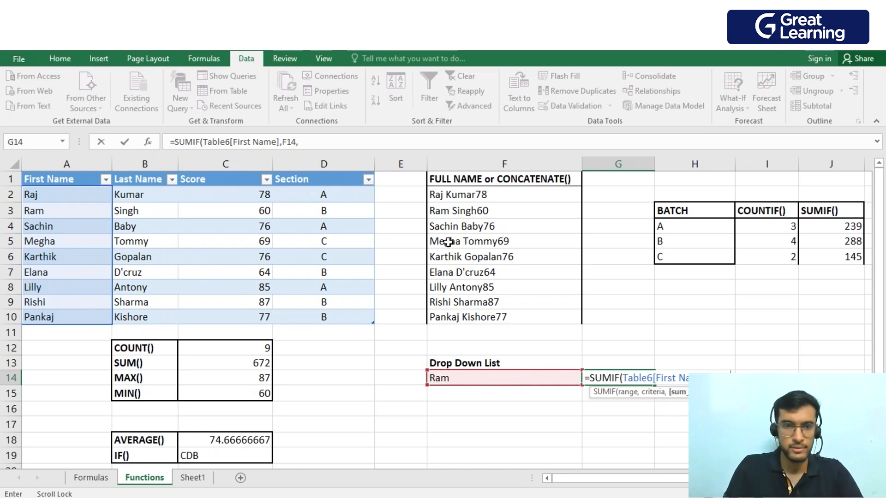
left_click(225, 193)
left_click_drag(225, 194, 236, 318)
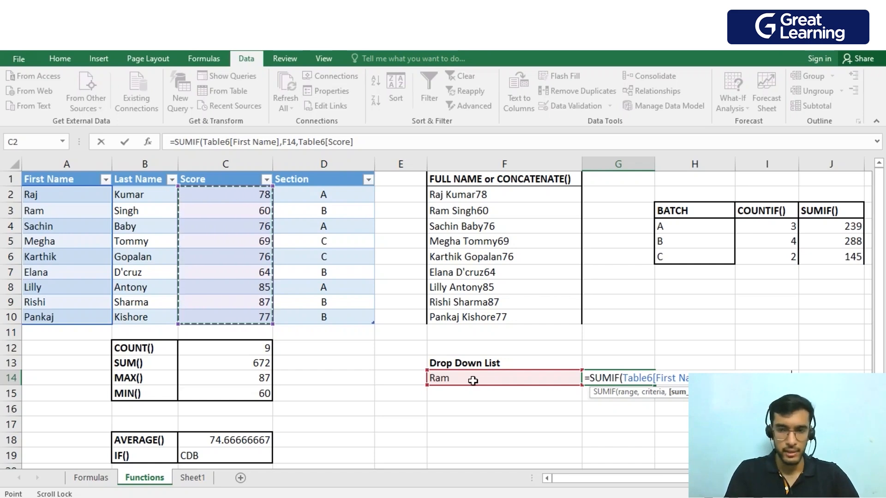
key("Return")
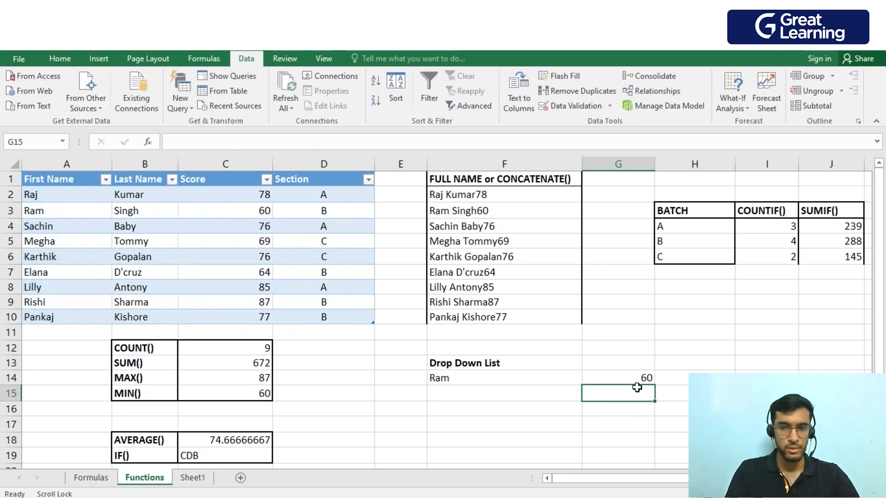
Test the SUMIF in G14 by choosing the row 4 student and finally the row 7 student in F14's drop-down list.
left_click(575, 378)
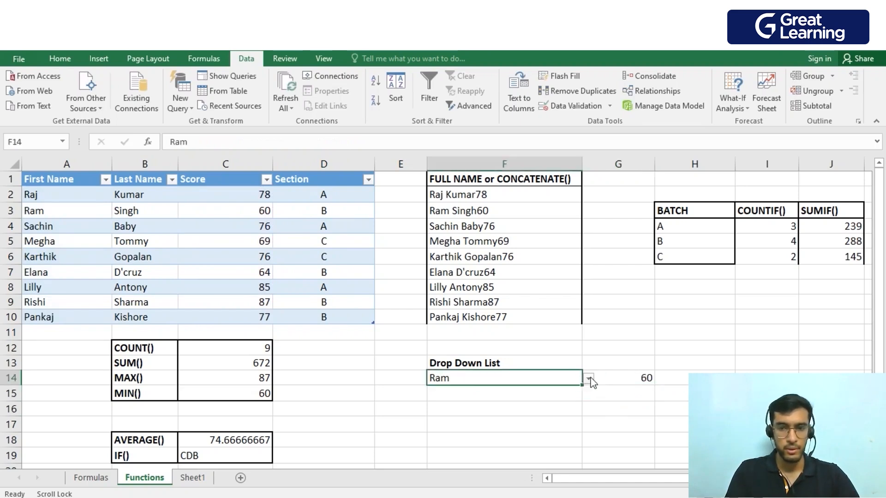
left_click(590, 379)
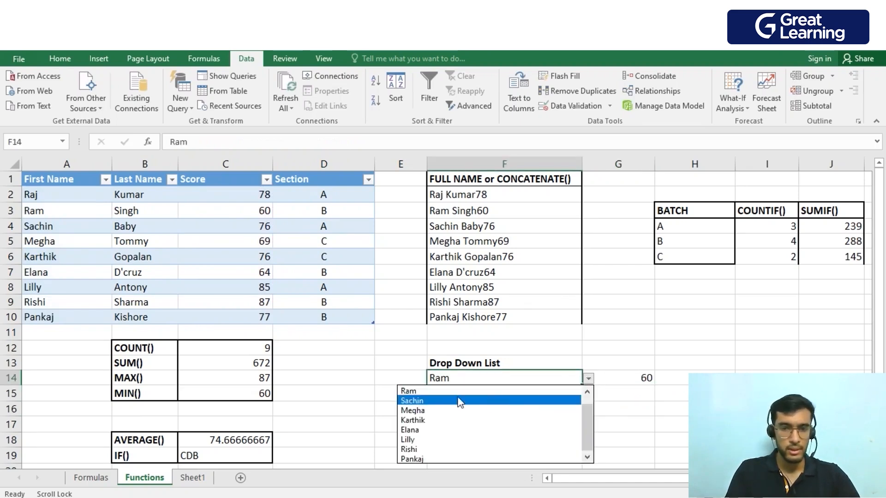
left_click(450, 400)
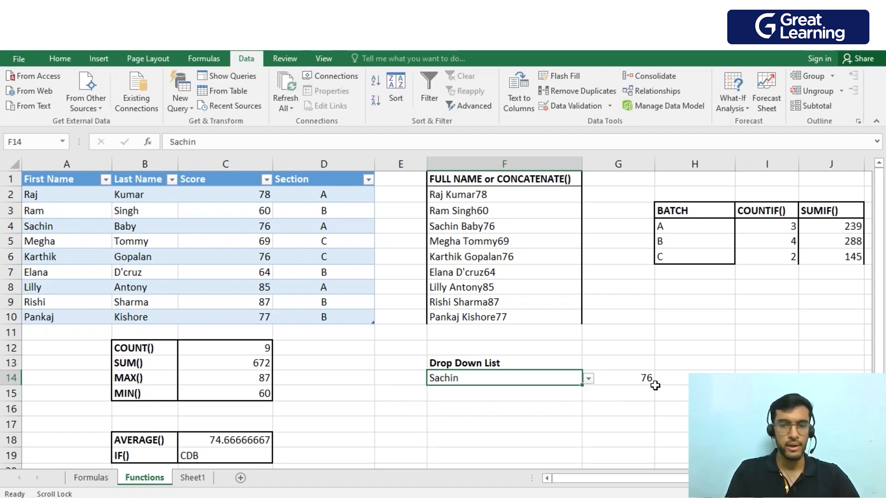
left_click(652, 380)
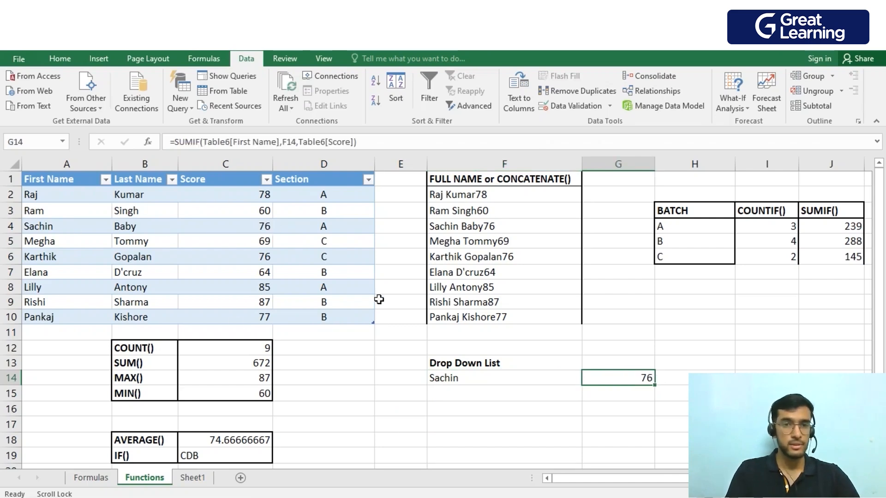
left_click(578, 380)
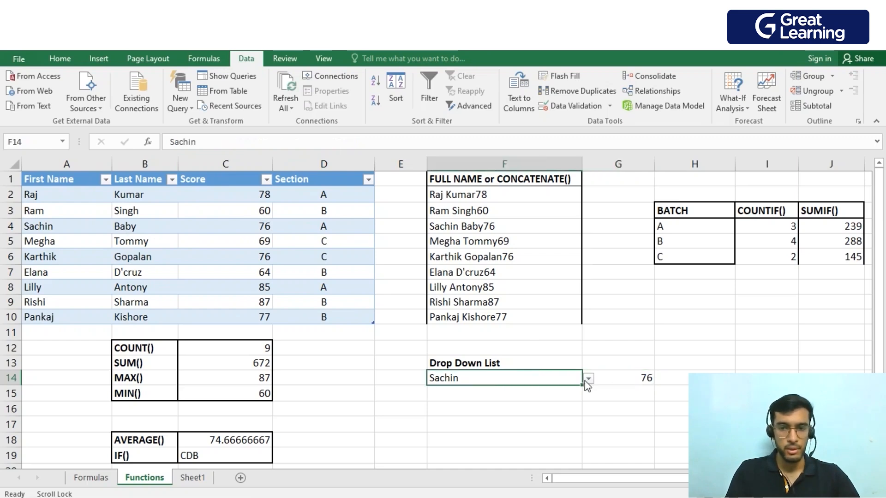
left_click(586, 379)
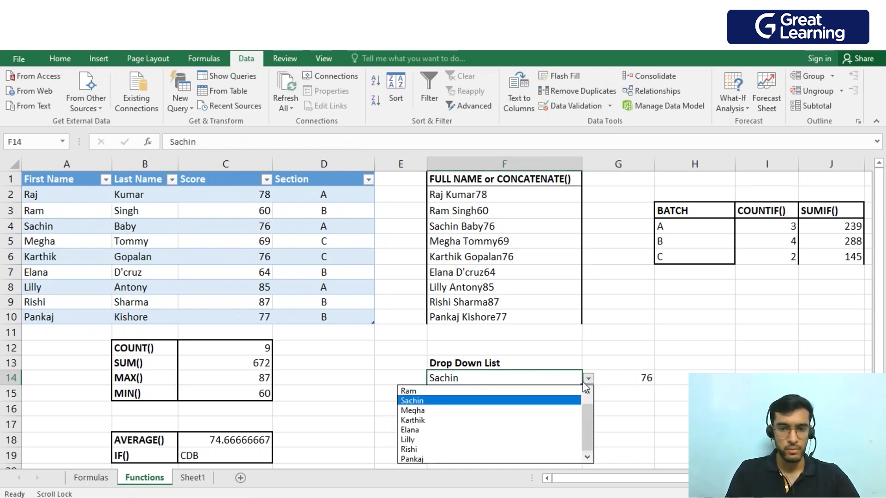
left_click(482, 433)
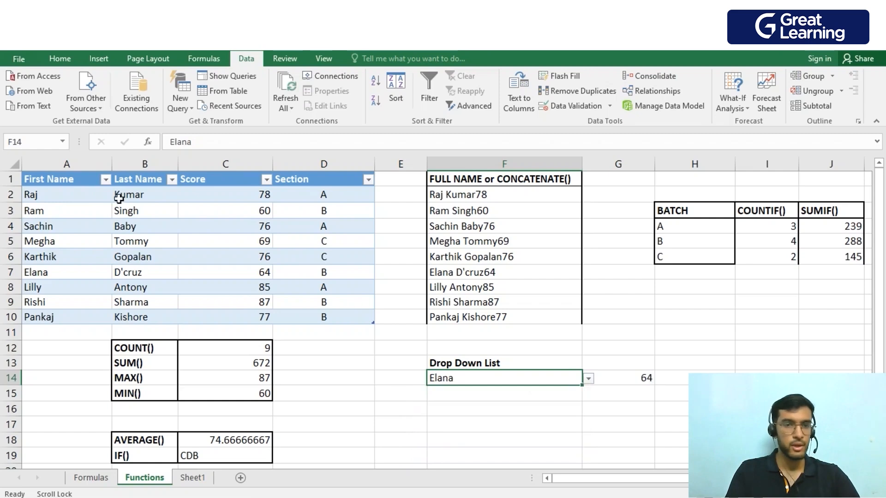
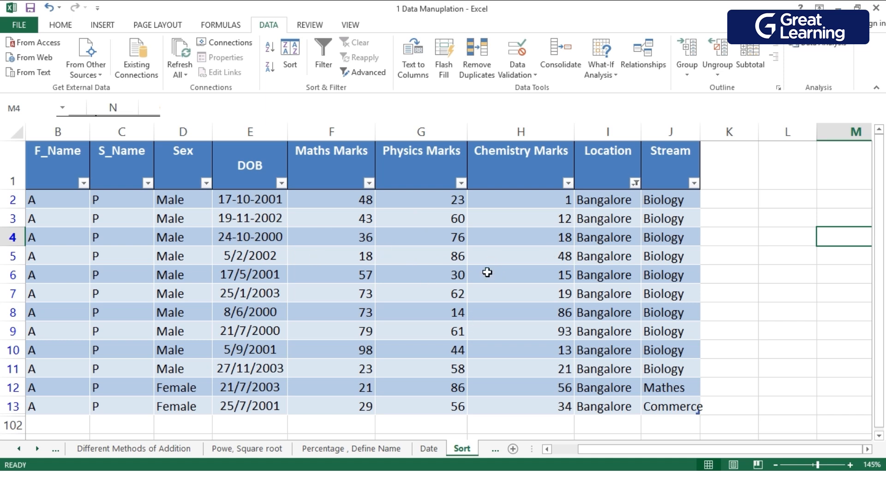
Sort the student table by Maths Marks on values, from smallest to largest.
left_click(333, 180)
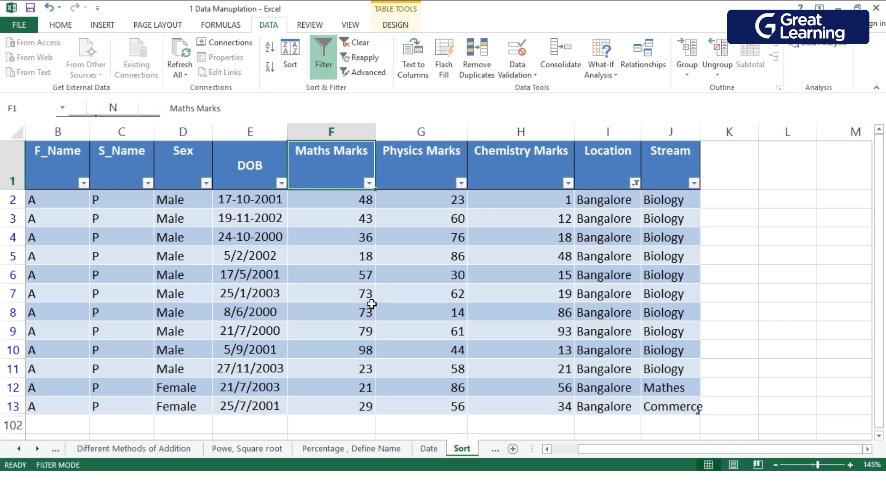
left_click(295, 56)
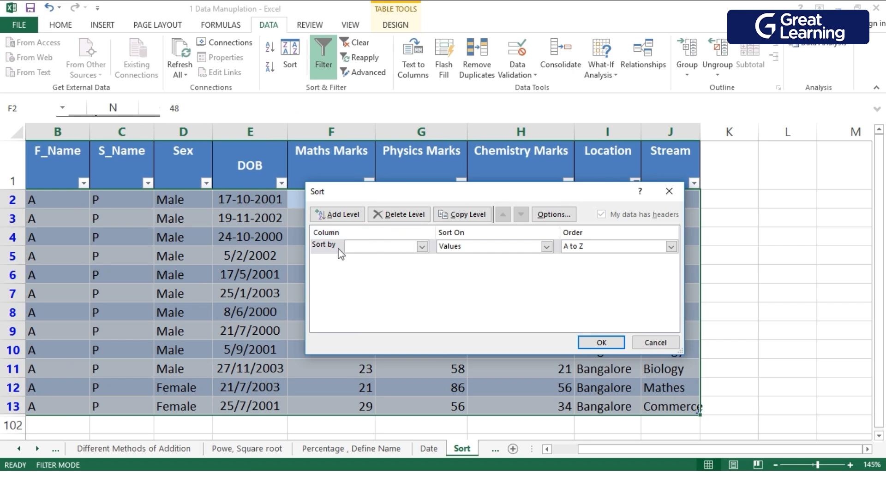
left_click(422, 247)
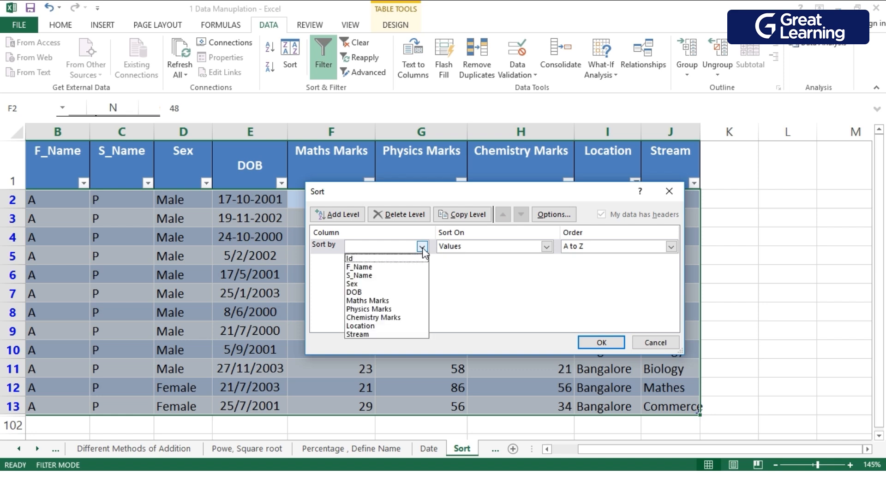
left_click(417, 300)
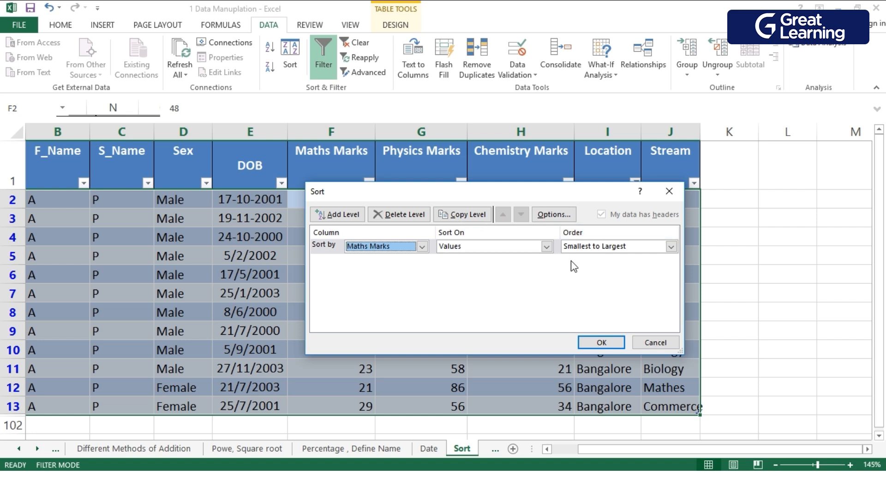
left_click(671, 247)
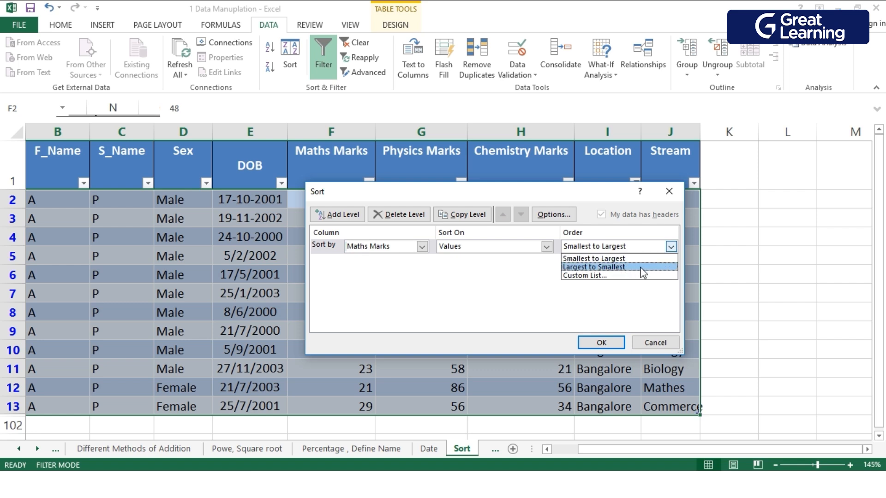
left_click(533, 267)
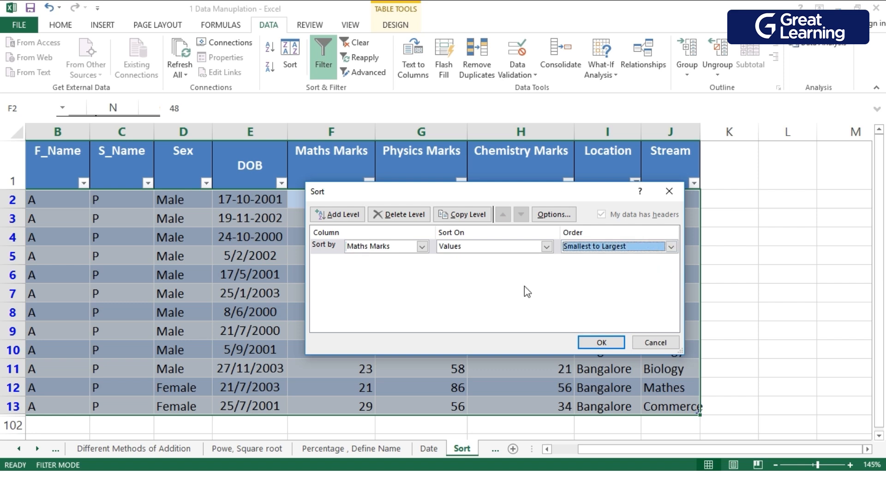
left_click(602, 343)
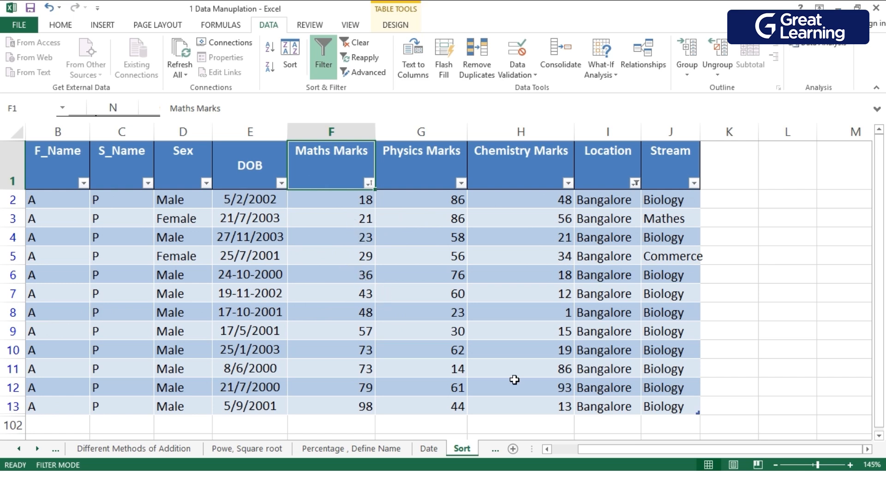
Sort the student table by Stream from A to Z, and re-sort it by Stream from Z to A.
left_click_drag(704, 445, 678, 447)
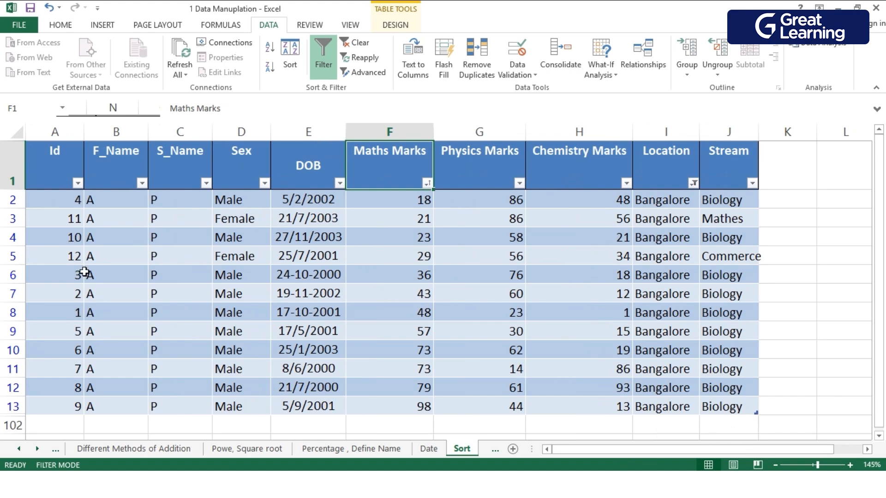
scroll(483, 308, "down", 3)
scroll(483, 309, "up", 3)
left_click(725, 180)
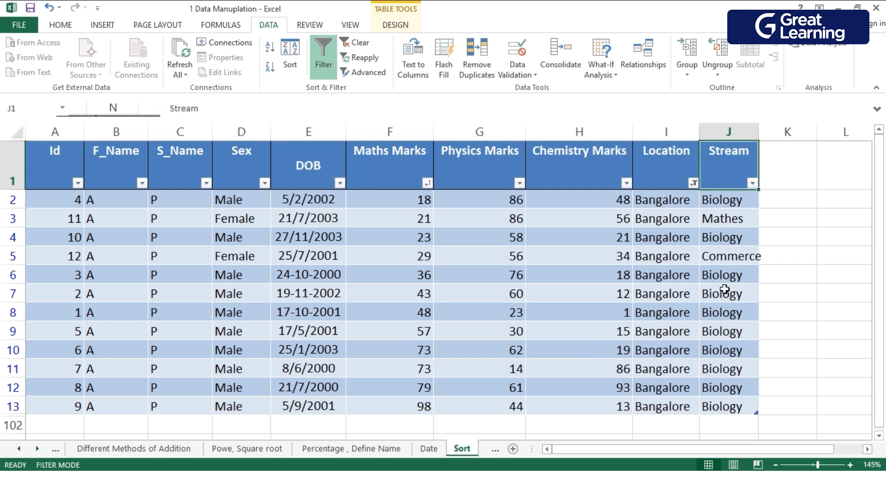
left_click(271, 52)
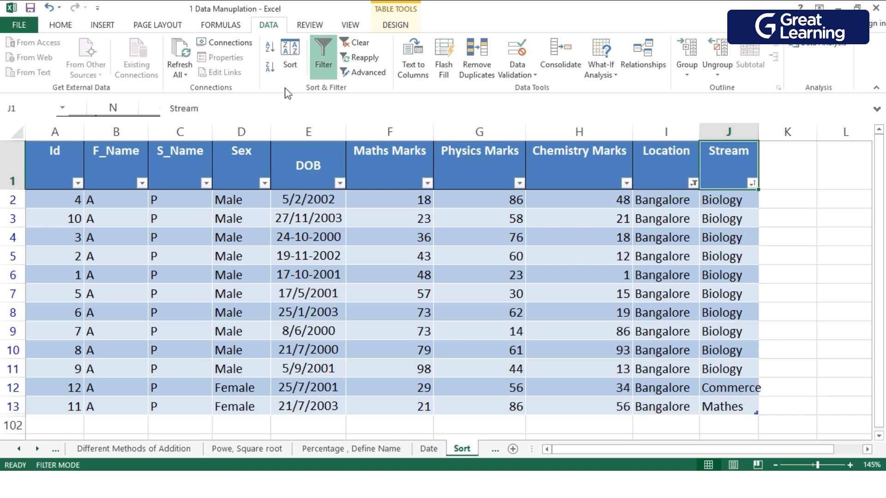
left_click(270, 68)
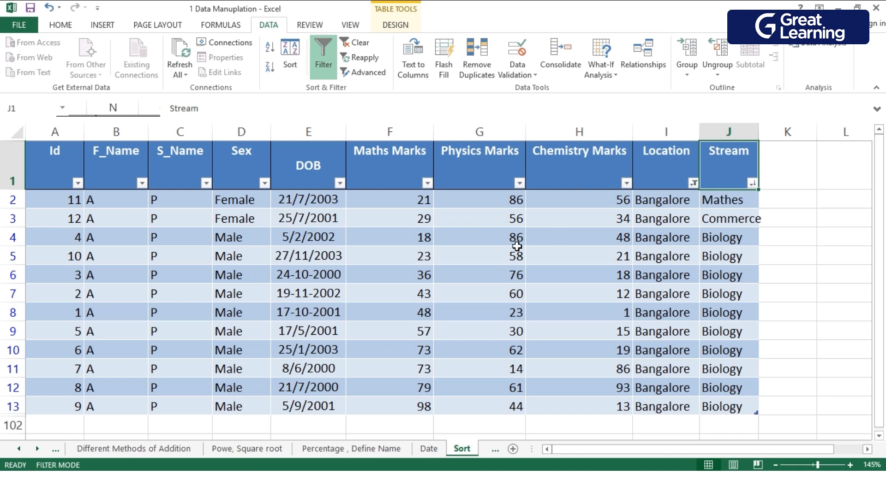
Sort the table on Physics Marks from lowest to highest, and replace that with a lowest-to-highest sort on Maths Marks.
left_click(491, 173)
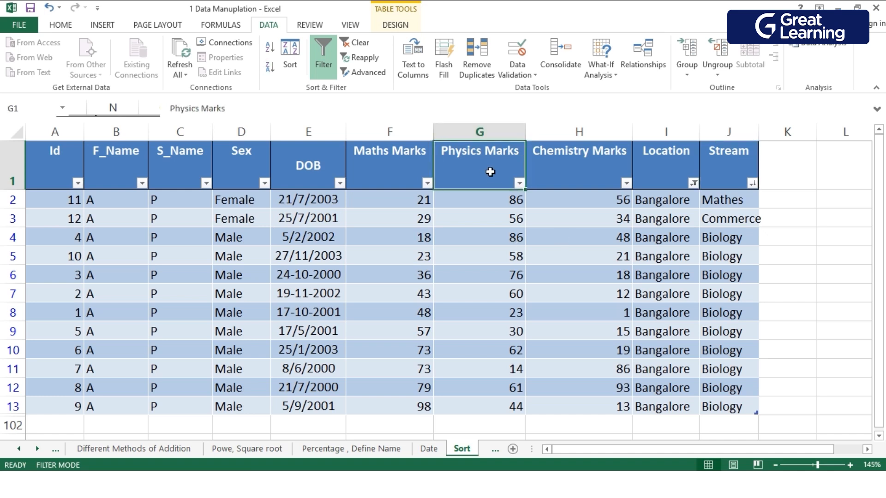
left_click(270, 48)
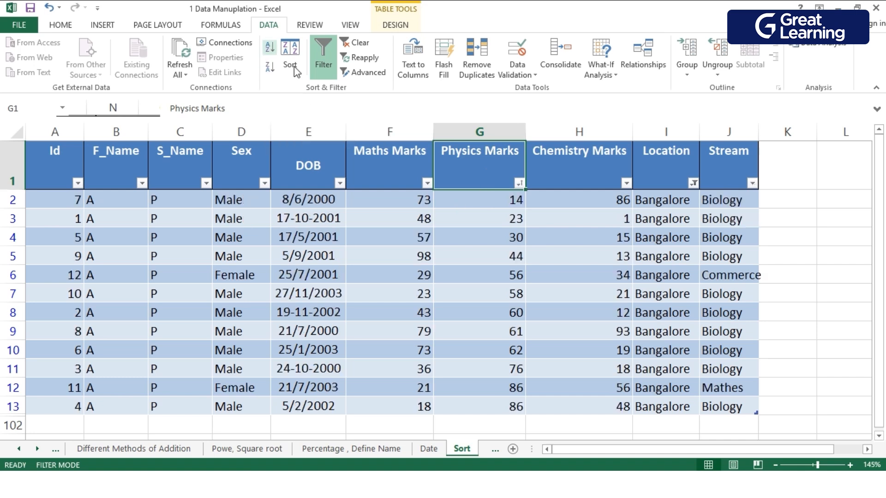
left_click(402, 169)
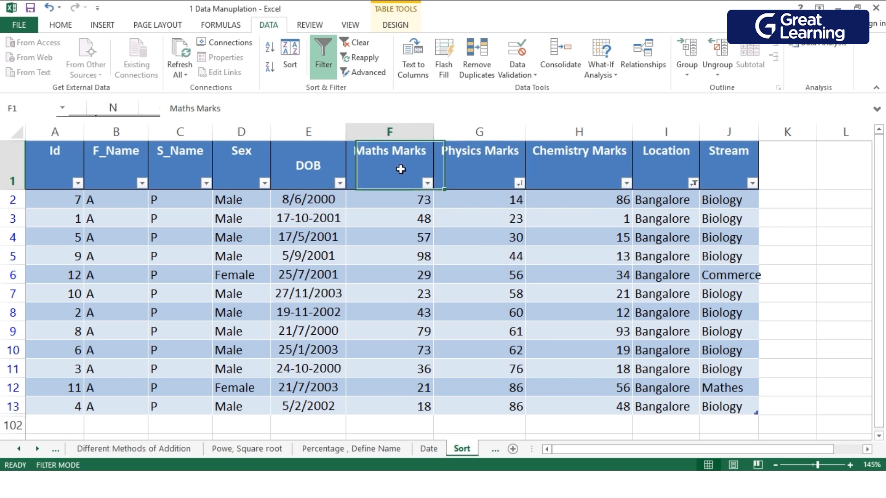
left_click(452, 175, "shift")
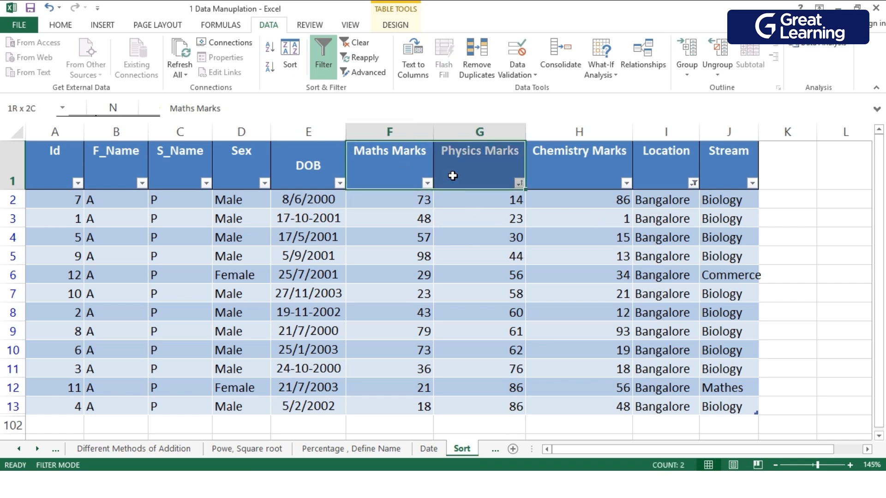
left_click(514, 301)
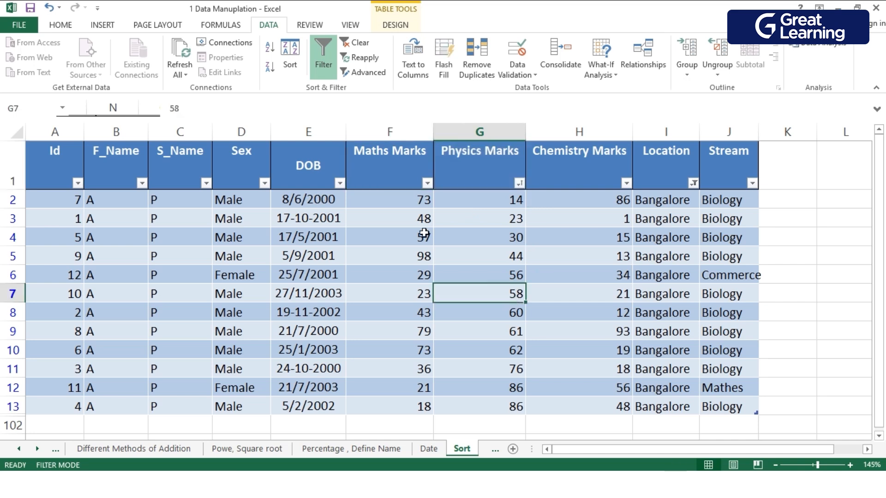
left_click(402, 302)
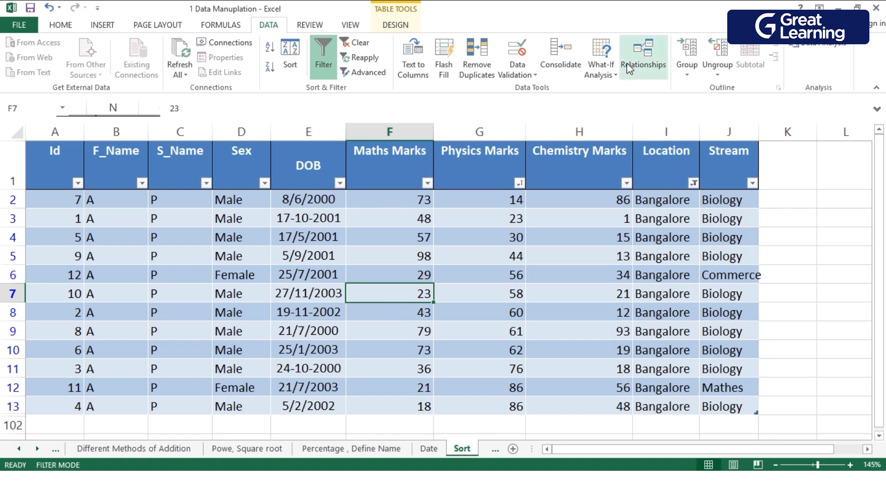
left_click(411, 184)
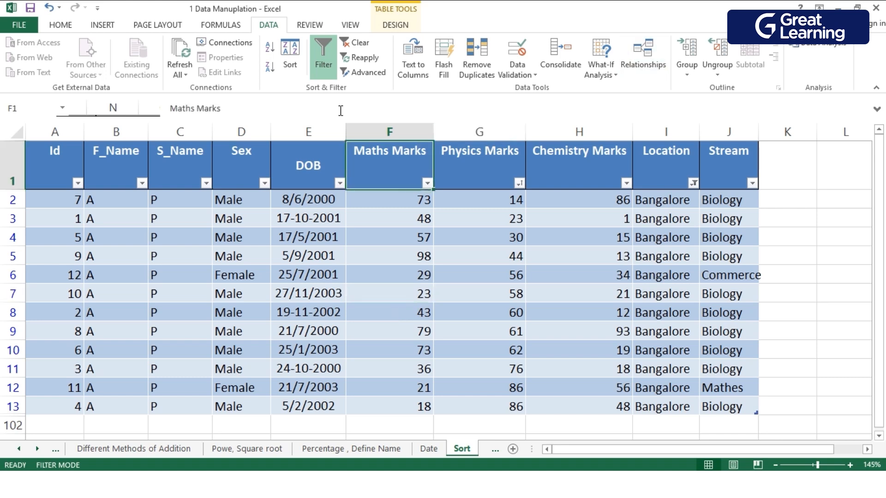
left_click(270, 47)
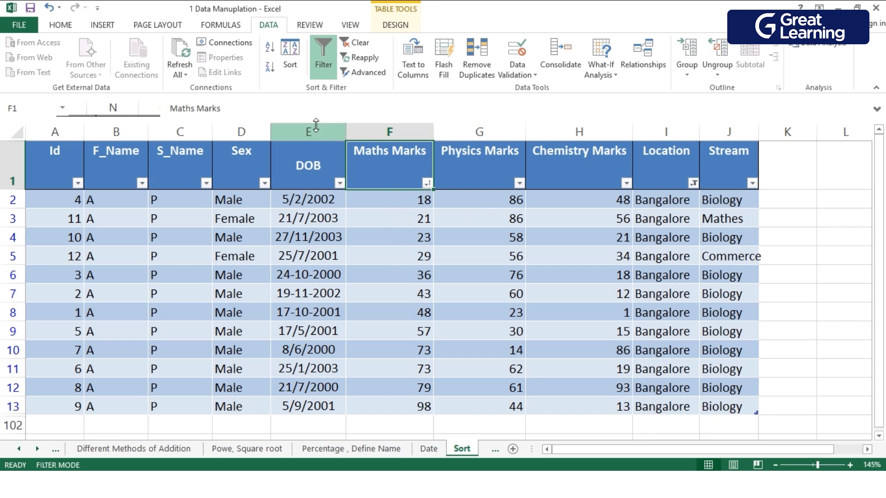
Add a second sort level on Physics Marks values, smallest to largest, beneath the Maths Marks level and apply the sort.
left_click(290, 59)
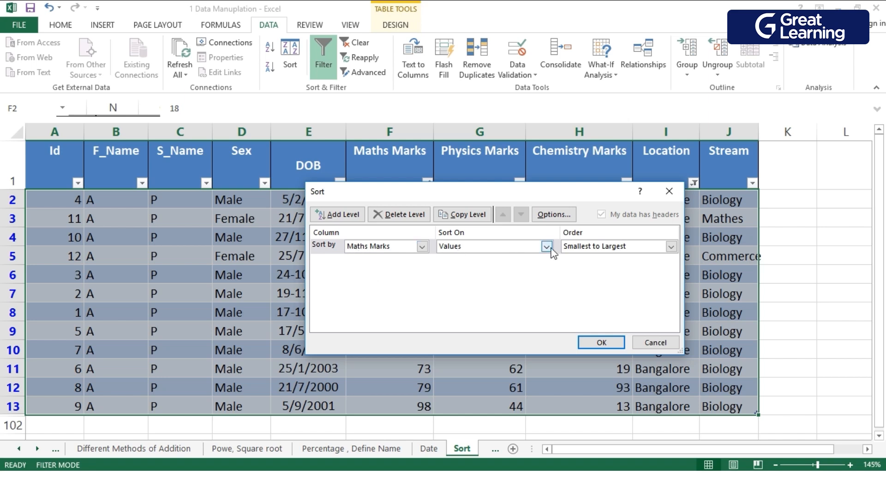
left_click(329, 222)
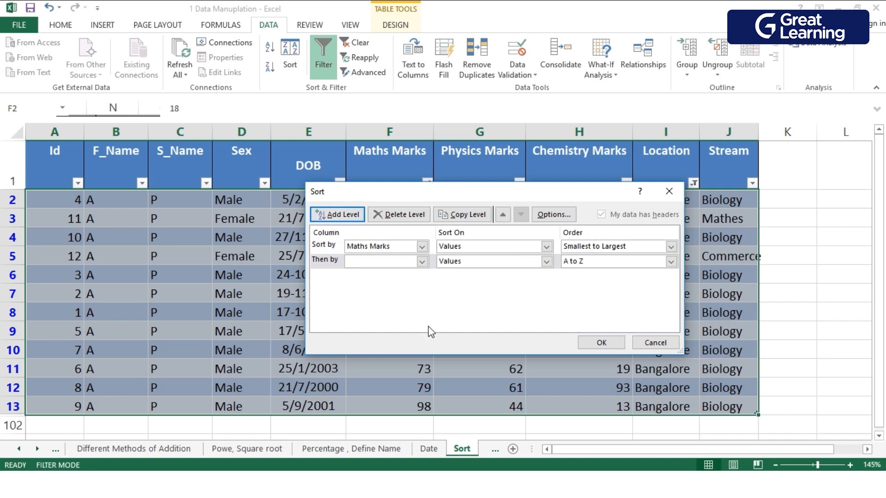
left_click(422, 262)
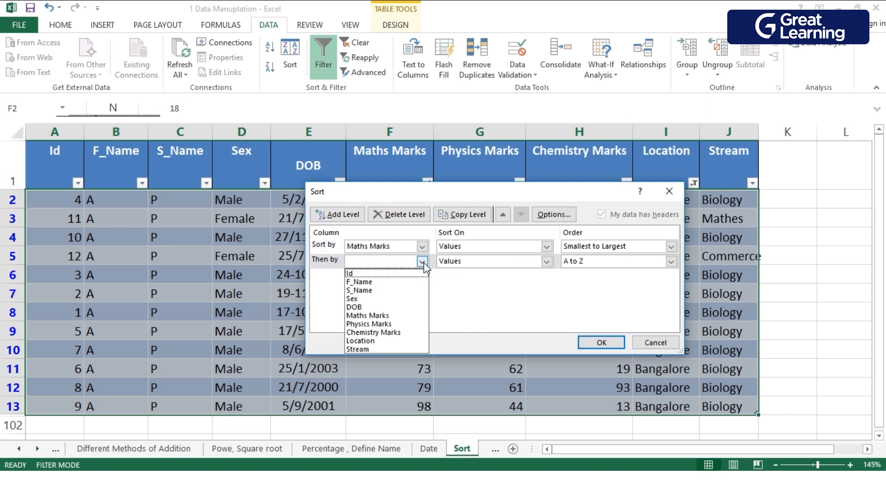
left_click(392, 325)
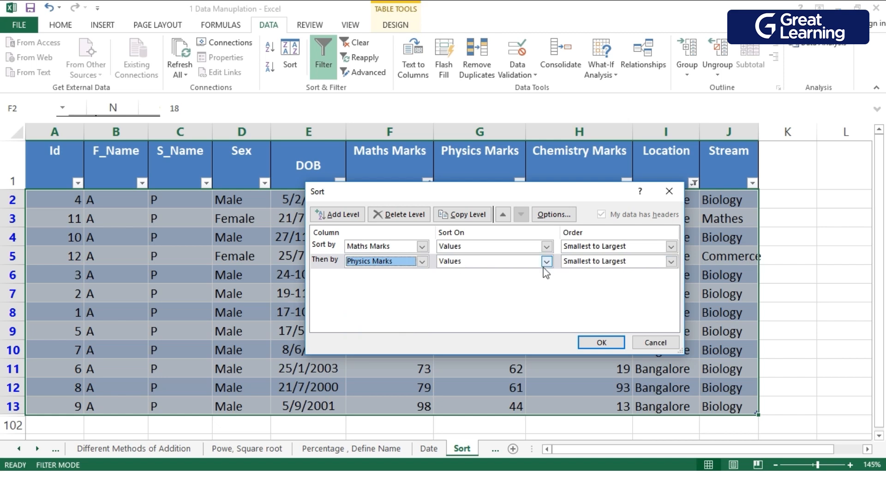
left_click(620, 264)
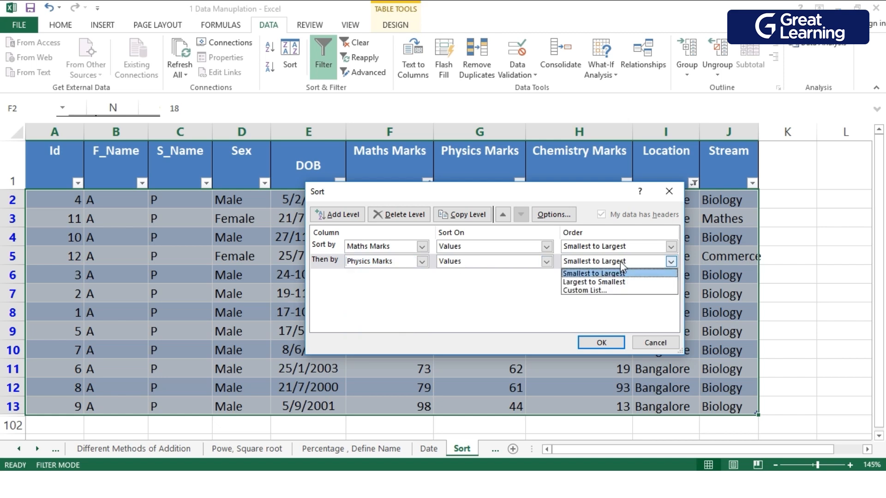
left_click(507, 301)
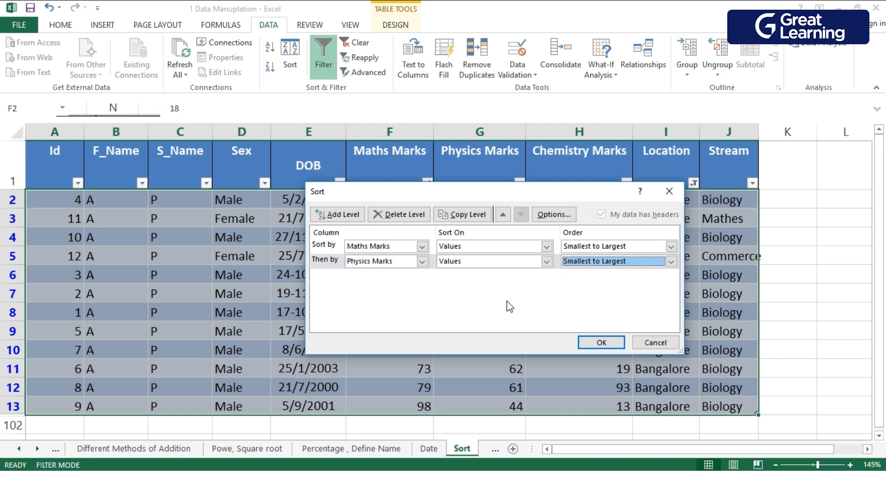
left_click(601, 342)
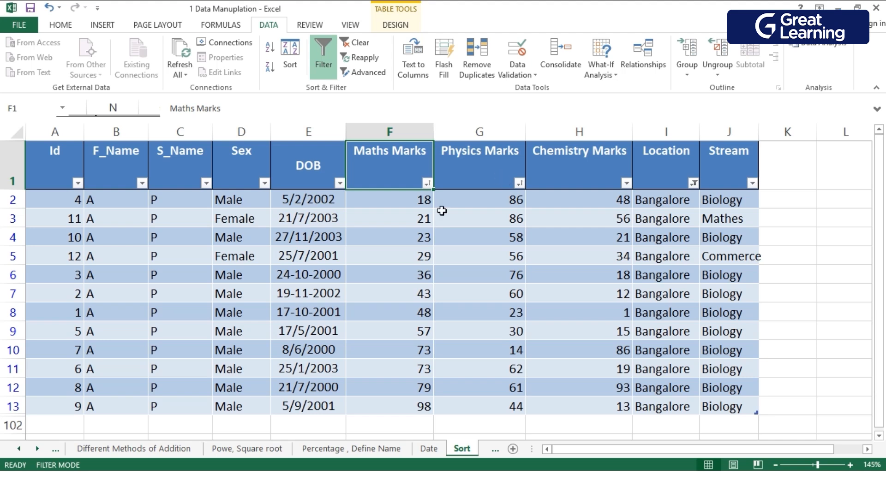
Replace the Maths Marks value in cell F5, the row of the student with Id 12, with 18.
double_click(413, 225)
left_click_drag(413, 226, 438, 225)
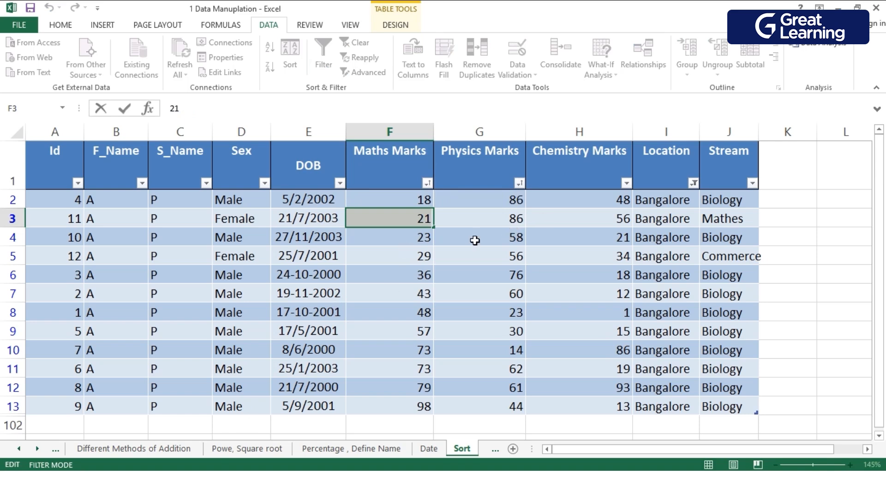
double_click(403, 263)
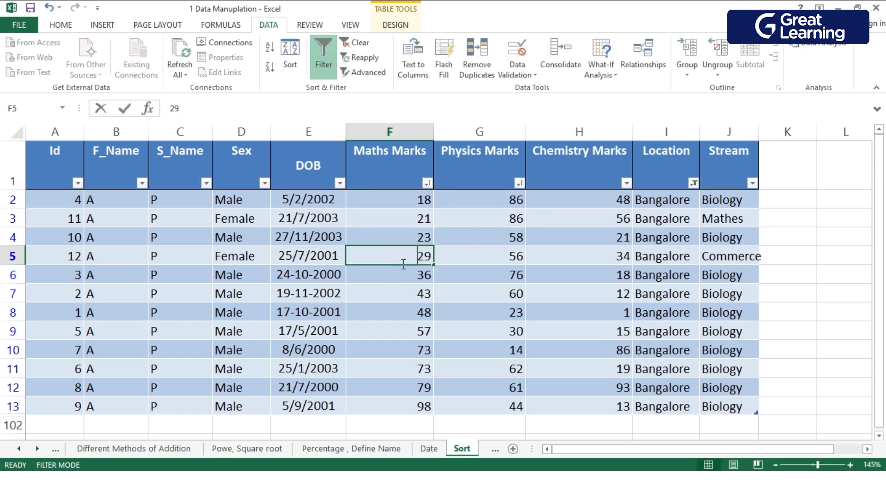
left_click_drag(419, 262, 440, 260)
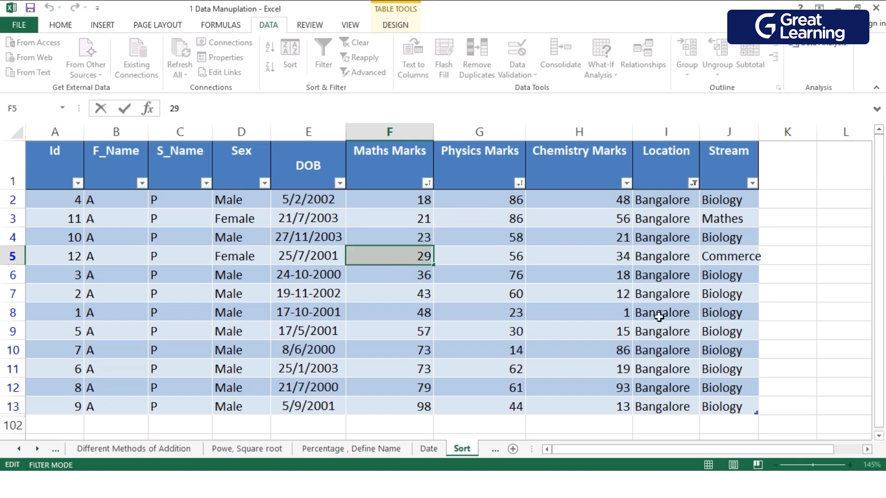
key("Right")
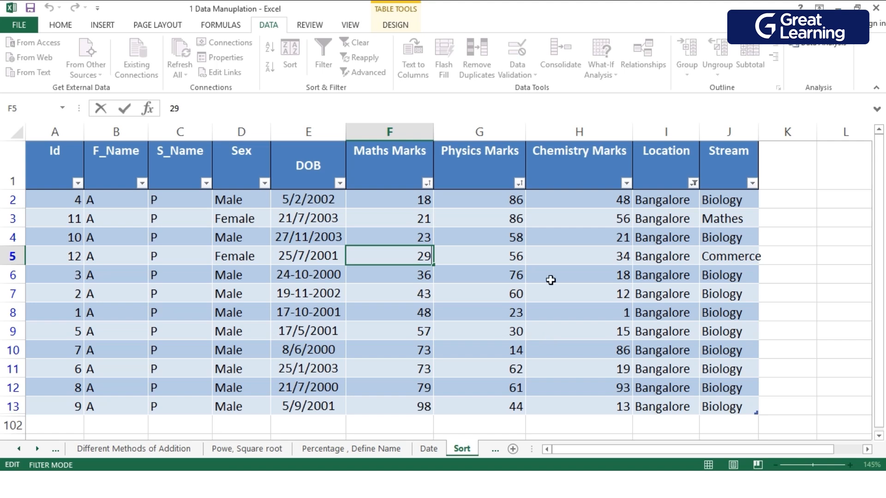
key("BackSpace")
key("BackSpace")
key("Return")
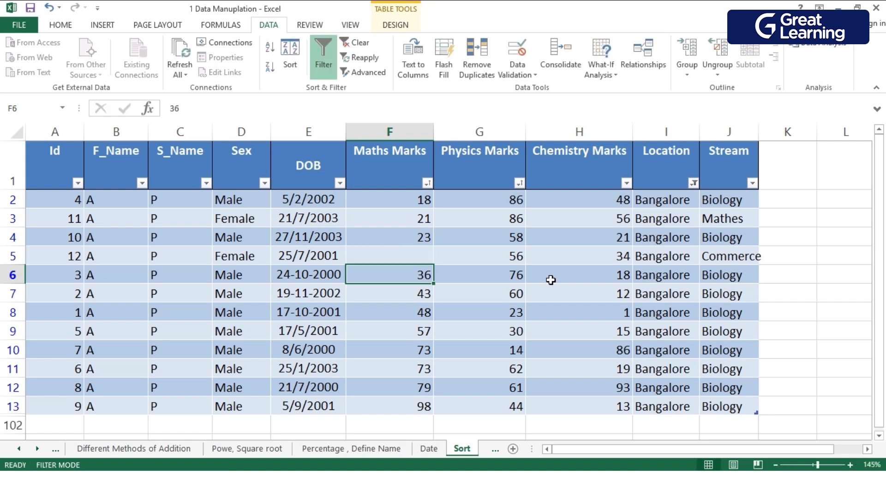
left_click(420, 255)
type("18")
key("Return")
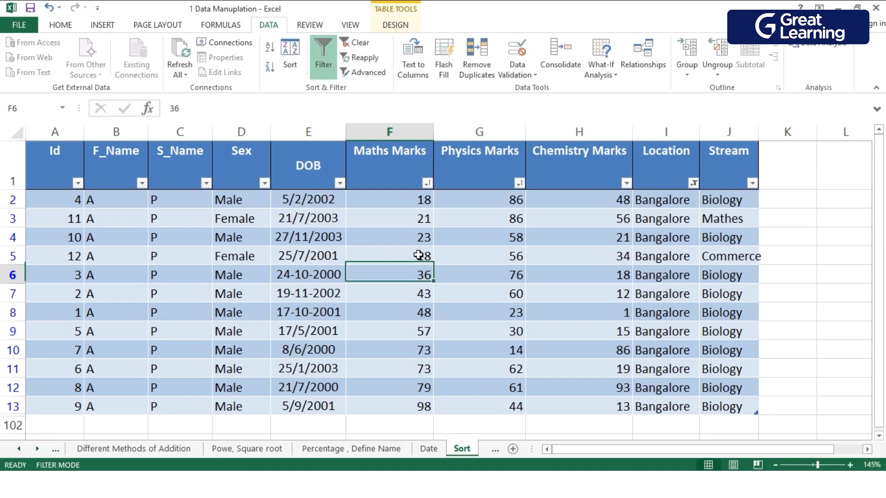
Reapply the two-level sort by Maths Marks and Physics Marks, both smallest to largest.
left_click(385, 221)
left_click(292, 55)
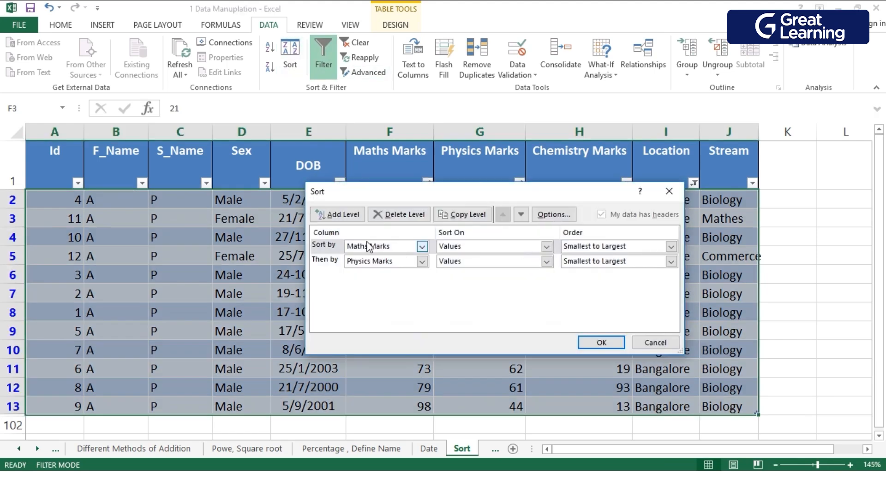
left_click(608, 342)
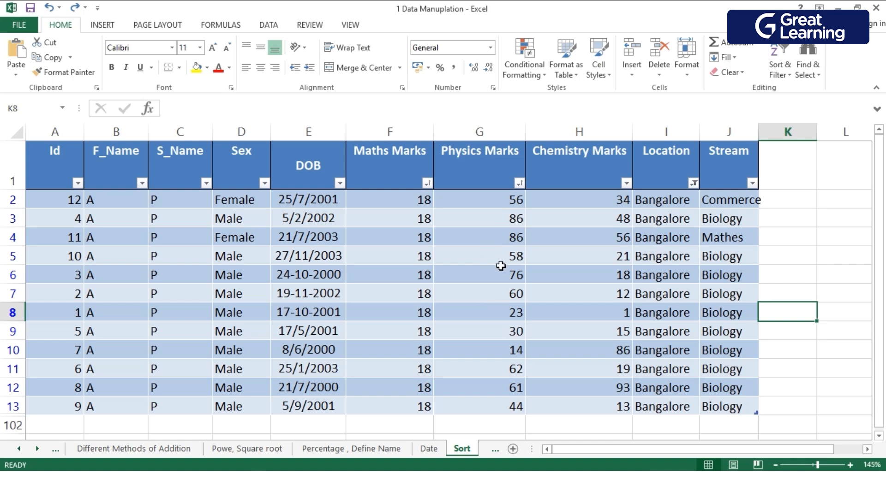
Remove the blue banded look from the whole marks table by applying the plain, uncoloured table style.
left_click_drag(732, 408, 2, 135)
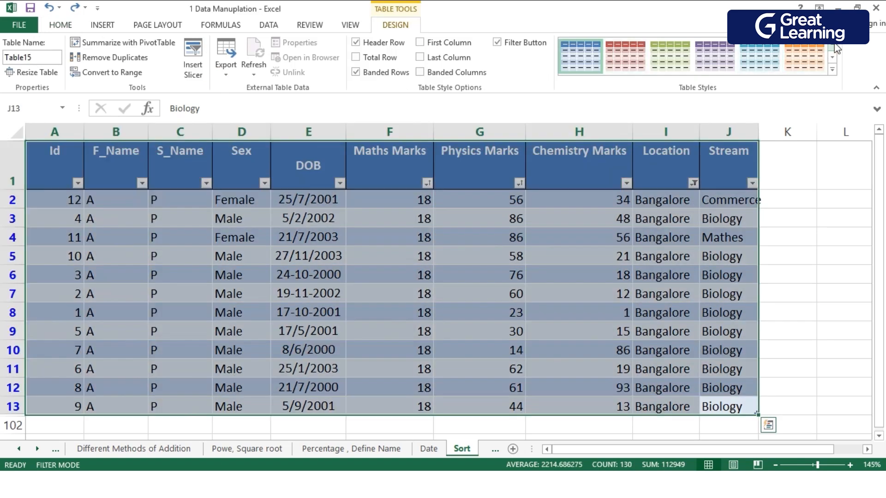
left_click(833, 47)
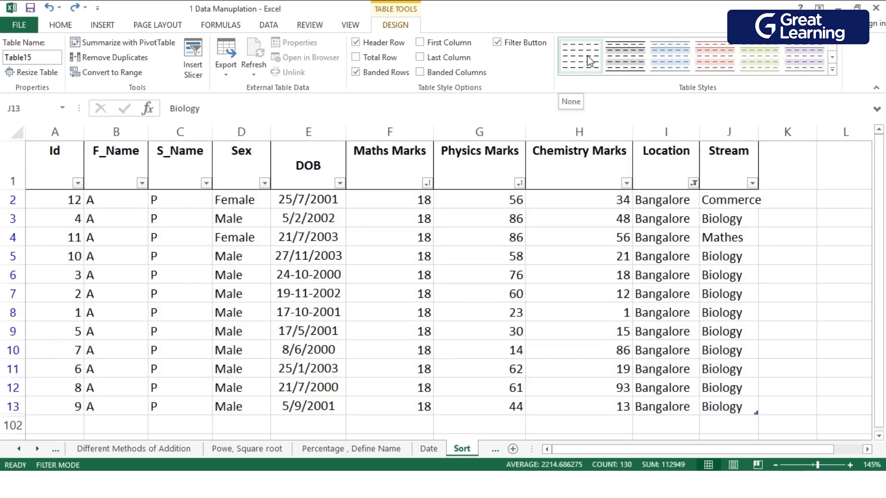
left_click(590, 60)
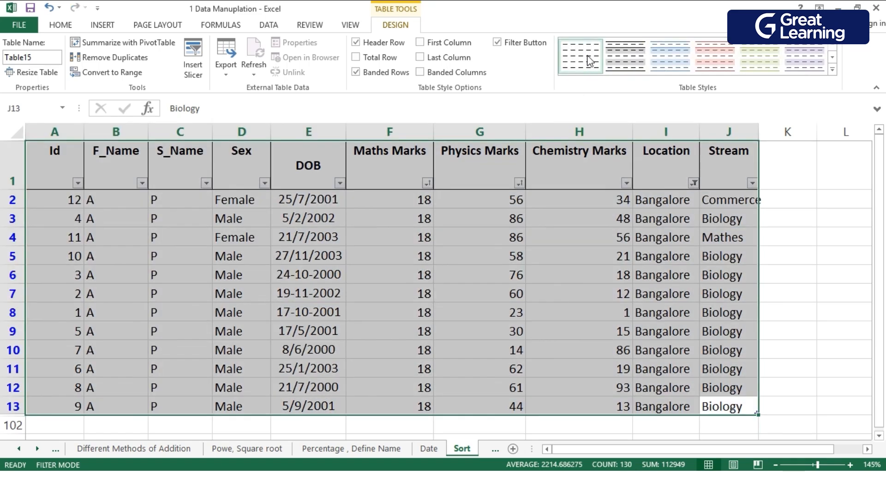
left_click(815, 281)
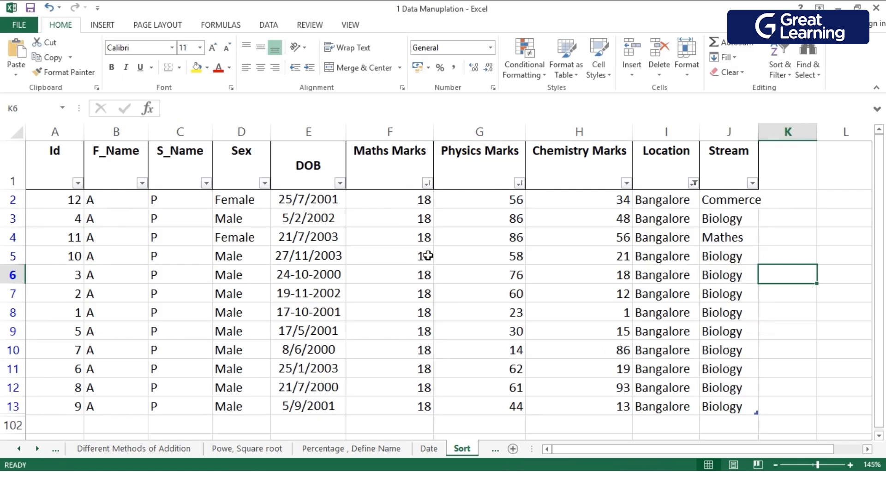
Fill the Physics Marks cells G2, G4, G7, G10 and G11 with the standard orange colour.
left_click(409, 241)
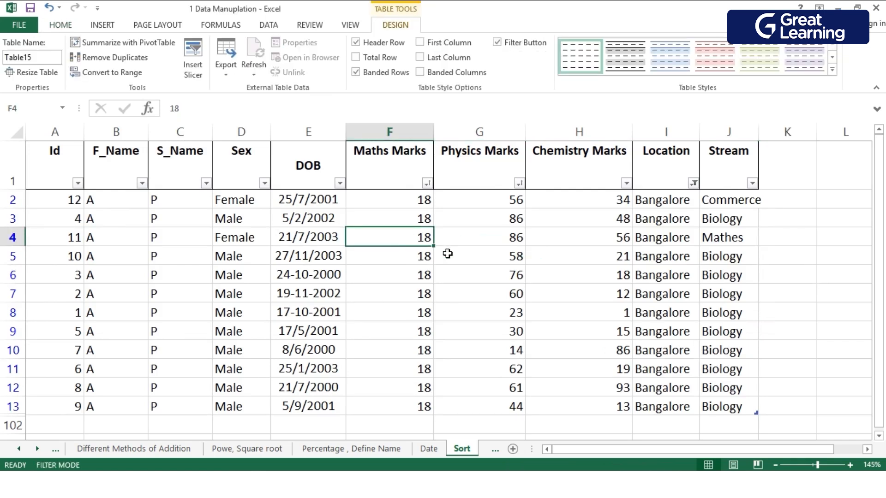
left_click(511, 240)
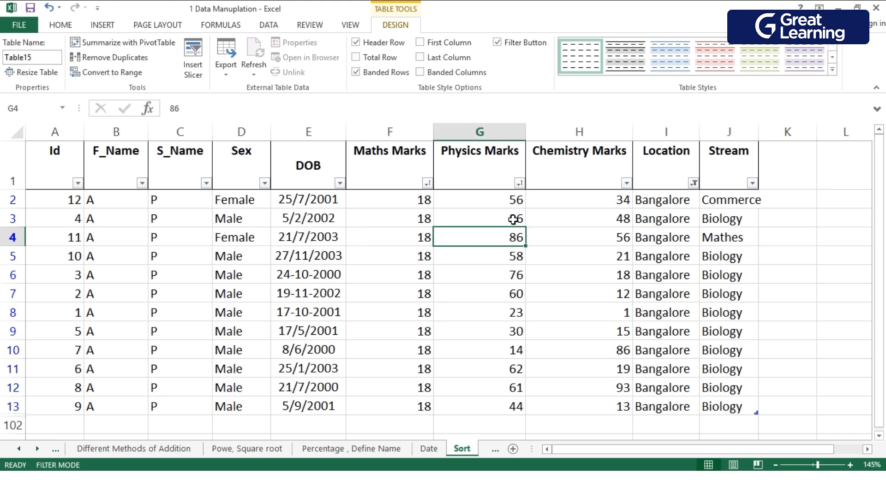
left_click(499, 241, "ctrl")
left_click(489, 293, "ctrl")
left_click(491, 369, "ctrl")
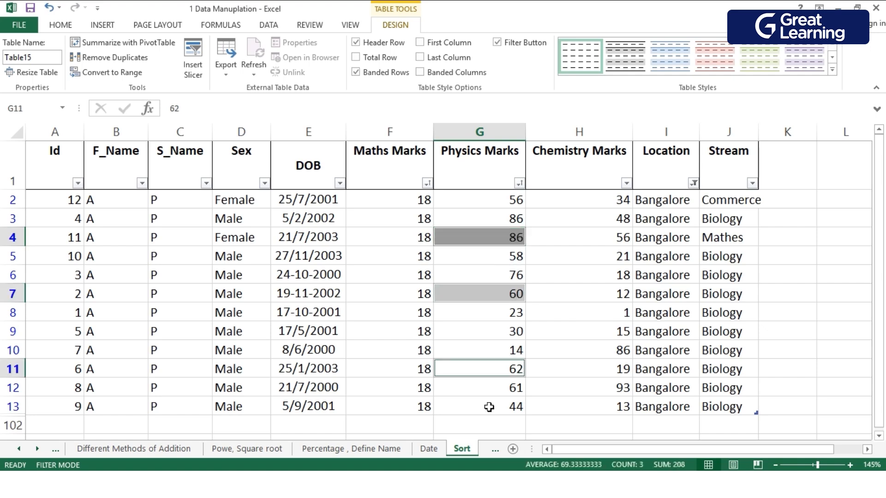
left_click(484, 349, "ctrl")
left_click(480, 201, "ctrl")
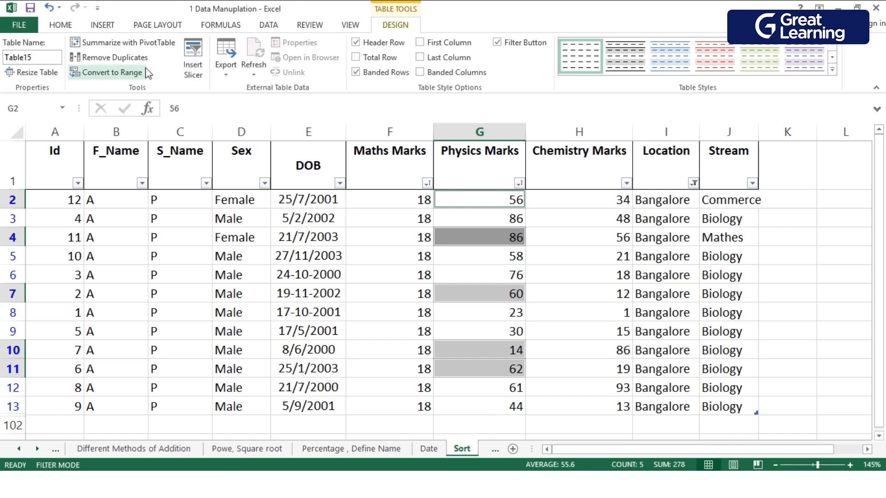
left_click(64, 27)
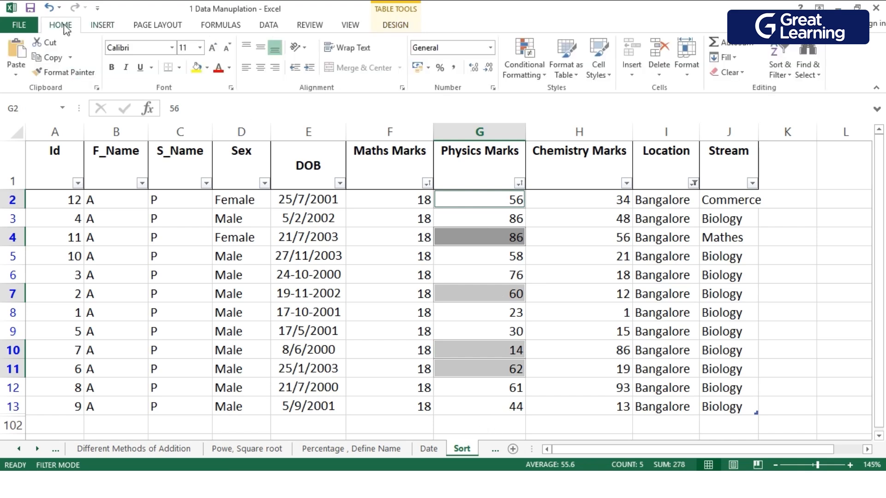
left_click(208, 68)
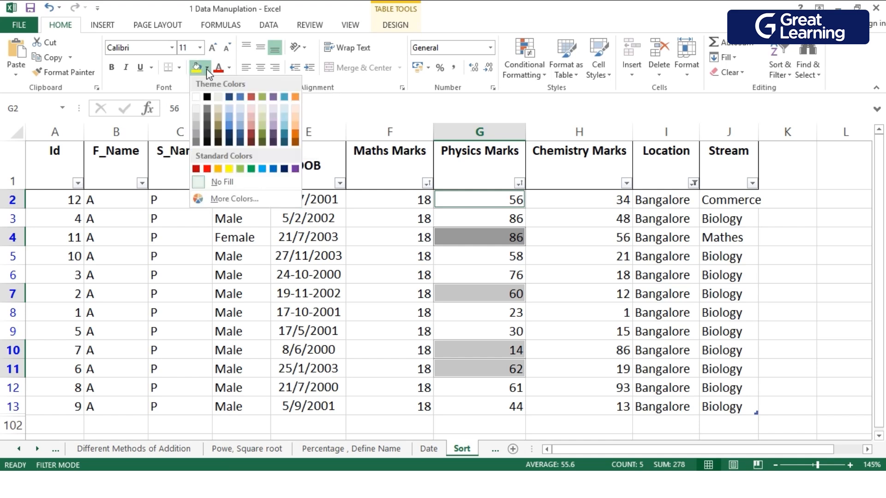
left_click(220, 170)
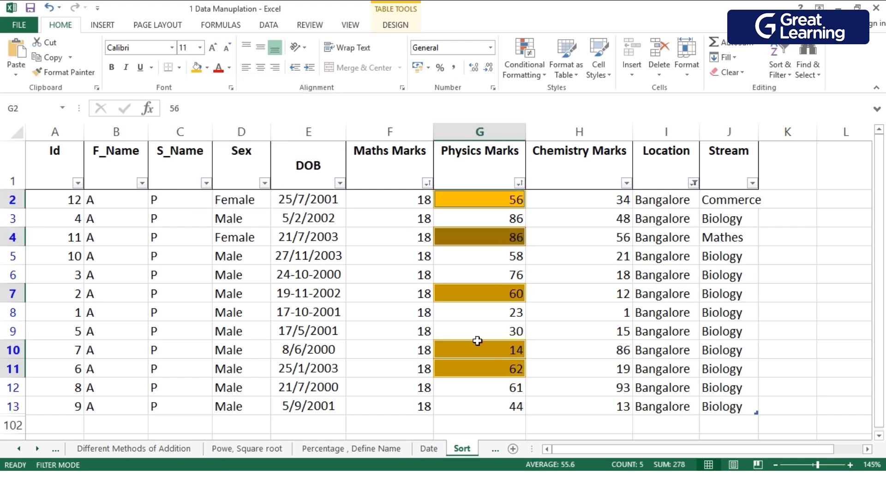
Fill the Physics Marks cells G5, G8, G11 and G13 with the standard red colour.
left_click(507, 407)
left_click(493, 314, "ctrl")
left_click(484, 253, "ctrl")
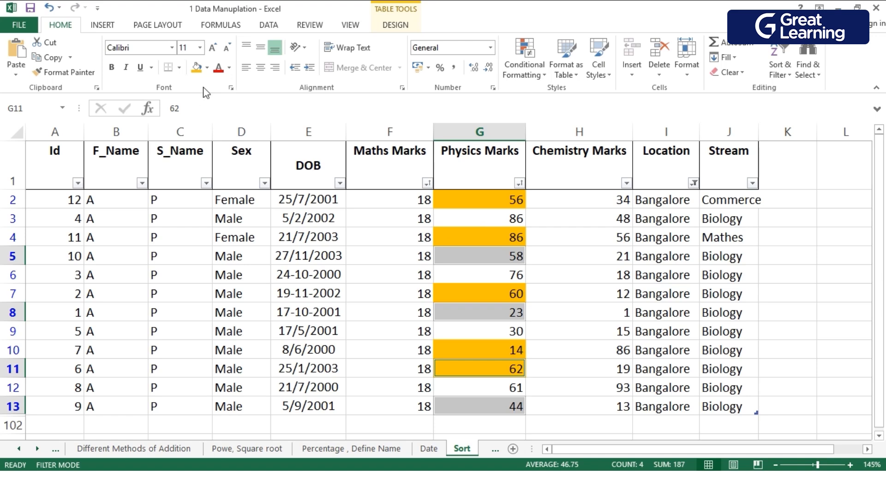
left_click(229, 70)
left_click(229, 69)
left_click(207, 67)
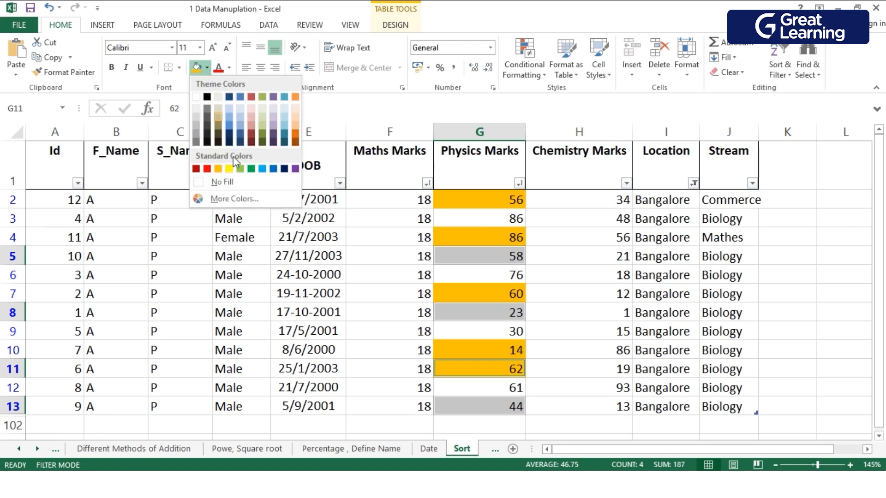
left_click(206, 169)
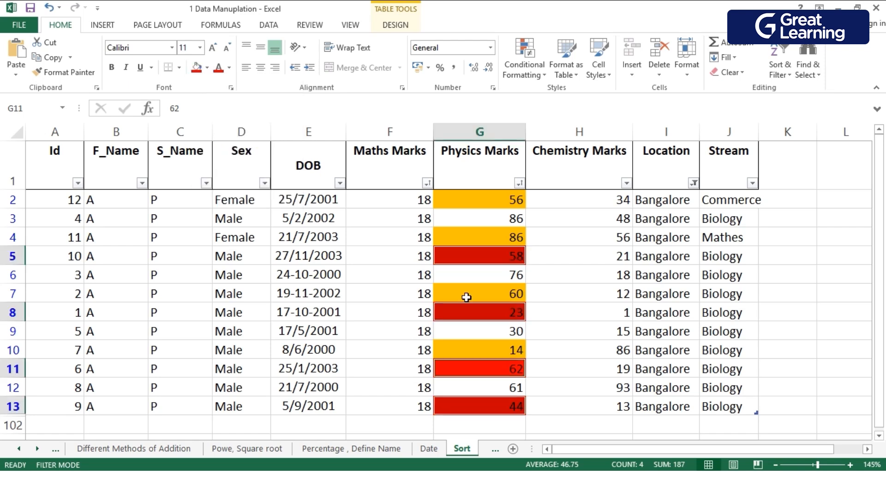
left_click(485, 391, "ctrl")
left_click(489, 334, "ctrl")
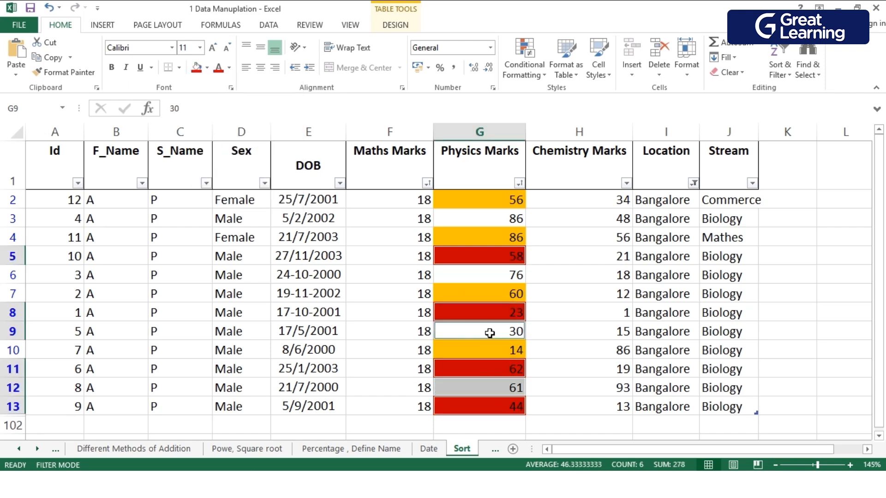
left_click(478, 222, "ctrl")
left_click(475, 280, "ctrl")
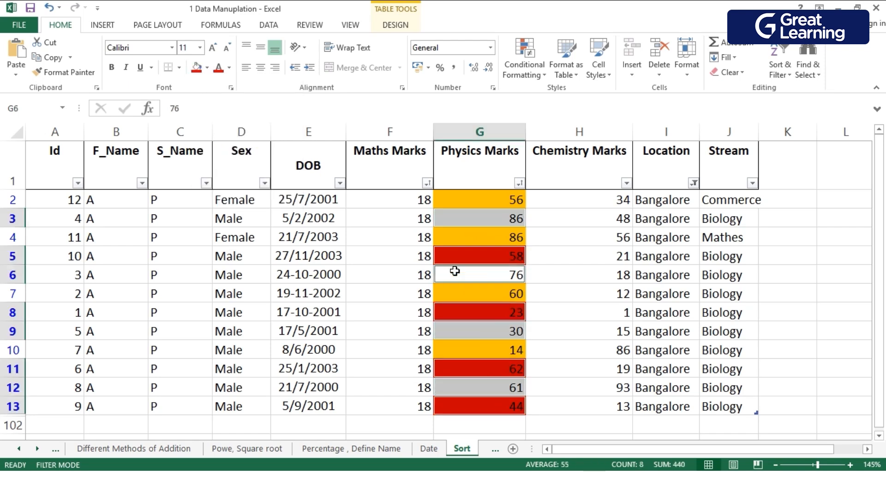
left_click(208, 67)
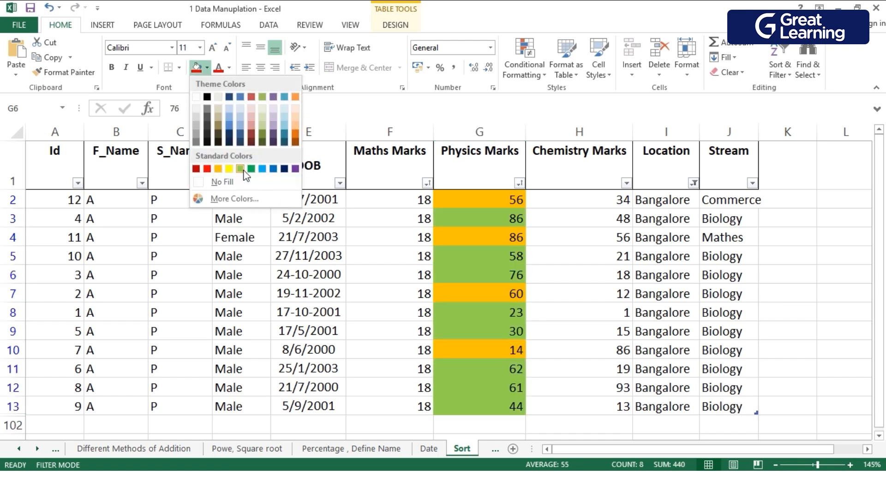
left_click(207, 168)
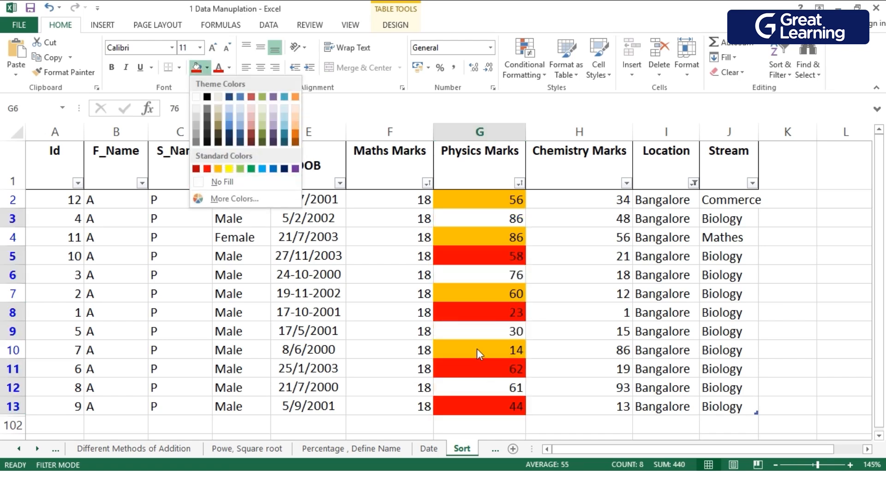
left_click(487, 385)
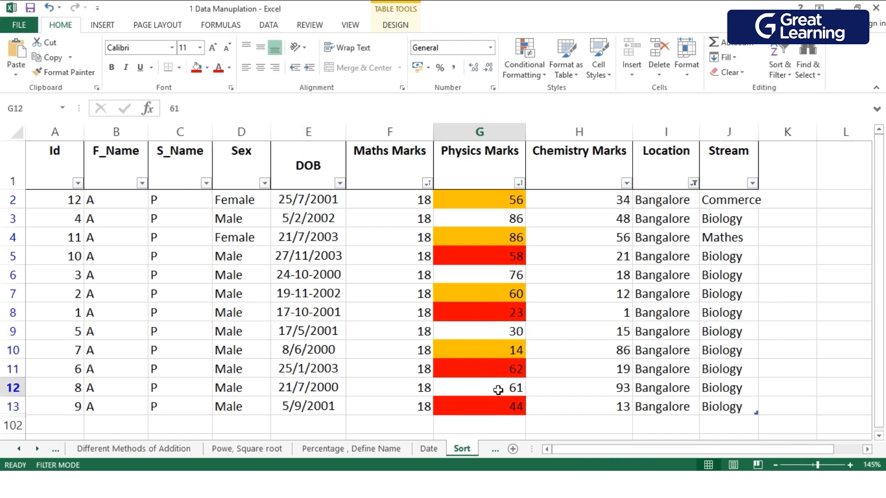
left_click(487, 332)
left_click(489, 386, "ctrl")
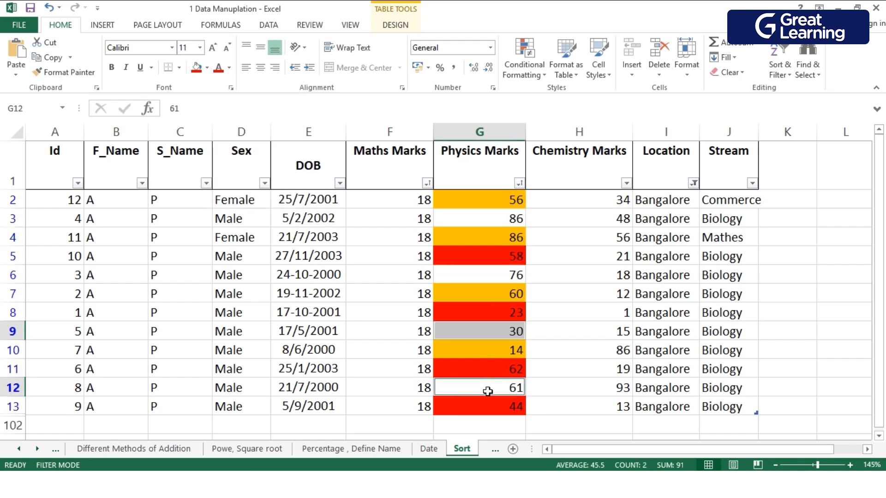
left_click(475, 281, "ctrl")
left_click(470, 221, "ctrl")
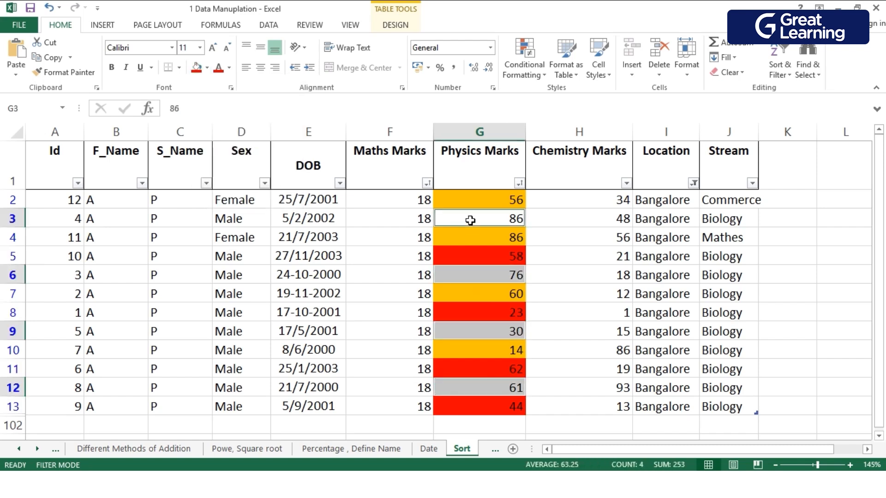
Fill the Physics Marks cells G4, G6, G9, G12 and G13 with the standard light green colour.
left_click(484, 241)
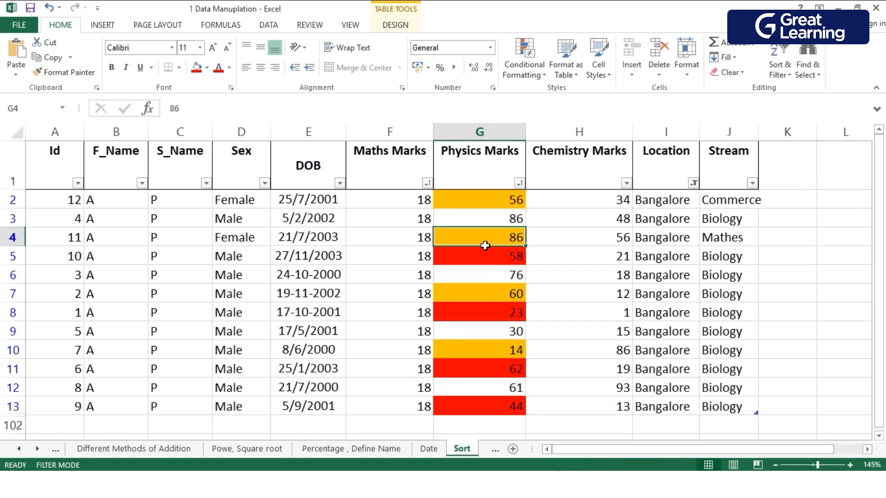
left_click(487, 286, "ctrl")
left_click(484, 333, "ctrl")
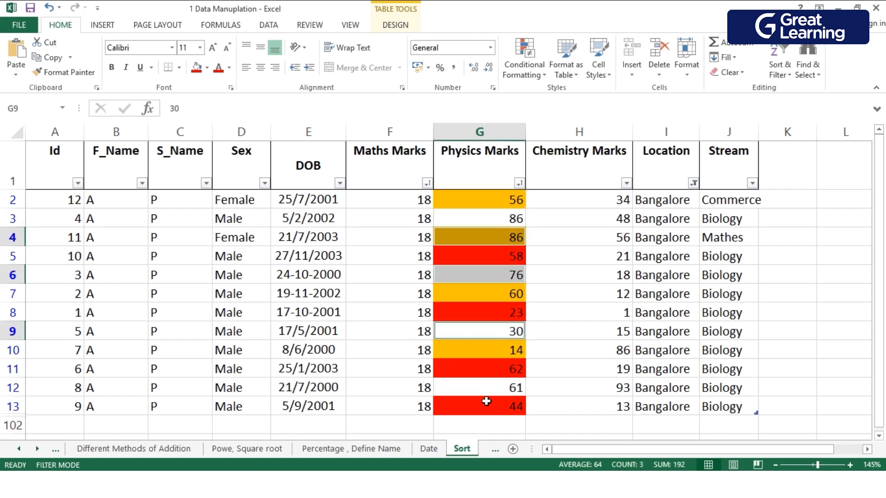
left_click(486, 402, "ctrl")
left_click(469, 390, "ctrl")
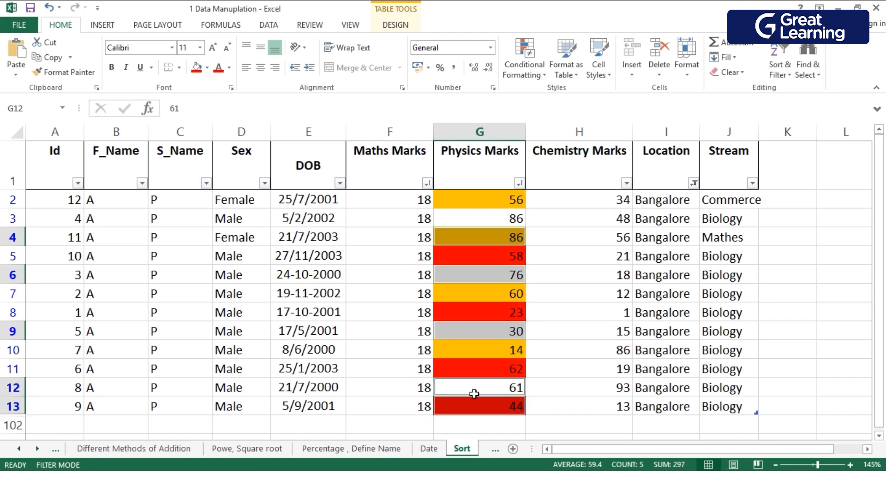
left_click(492, 411, "ctrl")
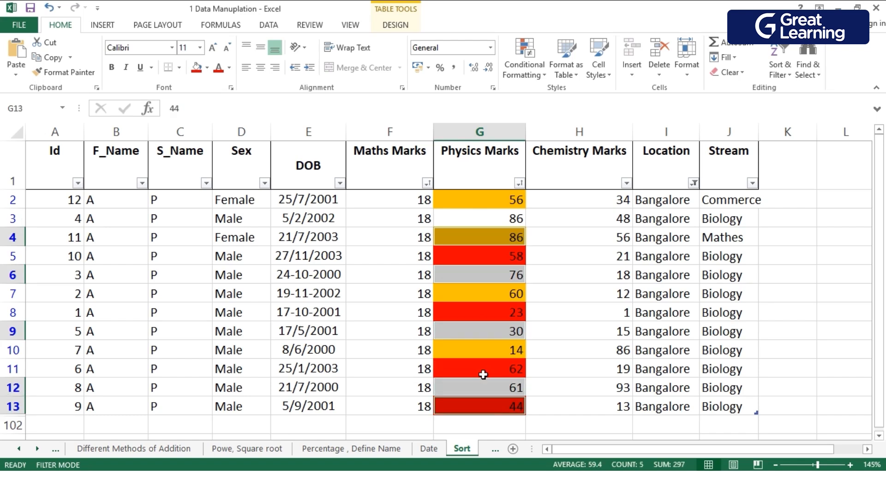
left_click(208, 72)
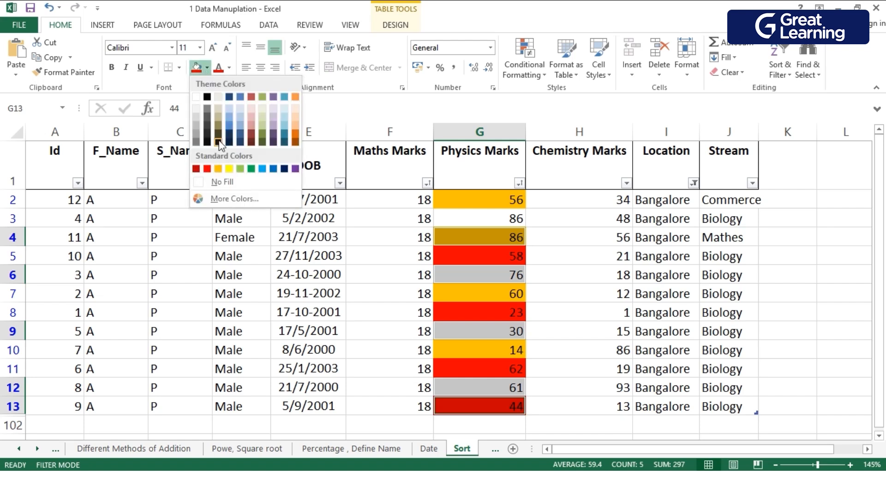
left_click(249, 170)
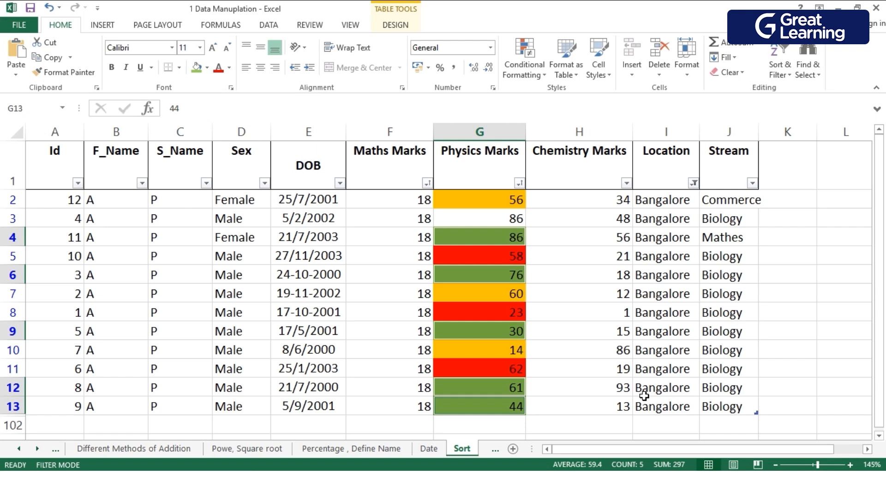
left_click(813, 392)
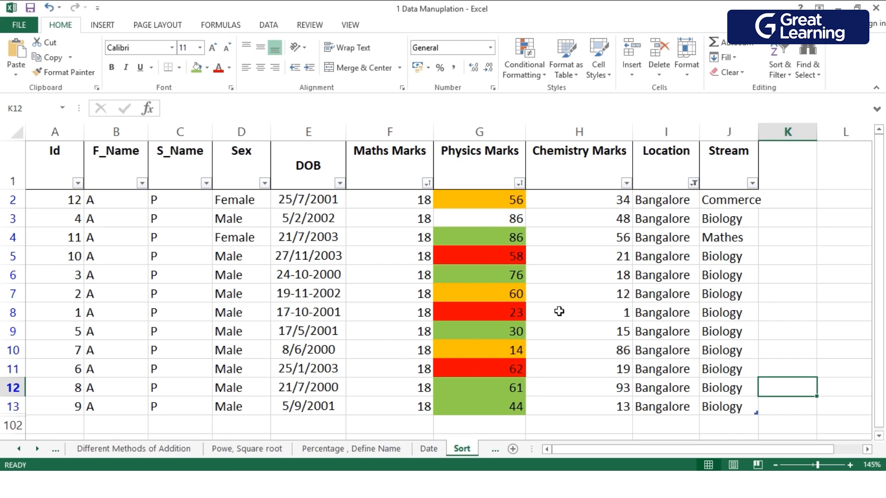
Sort the table by the cell colour of the red Physics Marks cell G5, putting that colour on top.
left_click(598, 310)
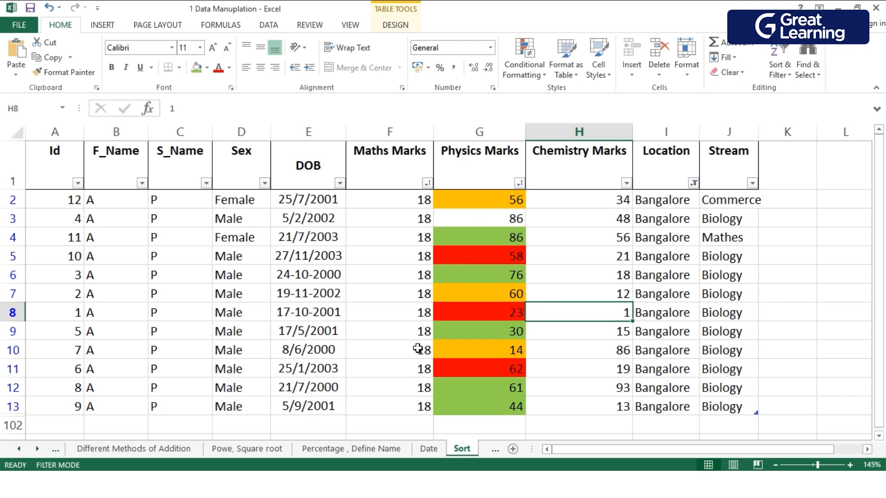
left_click(461, 224)
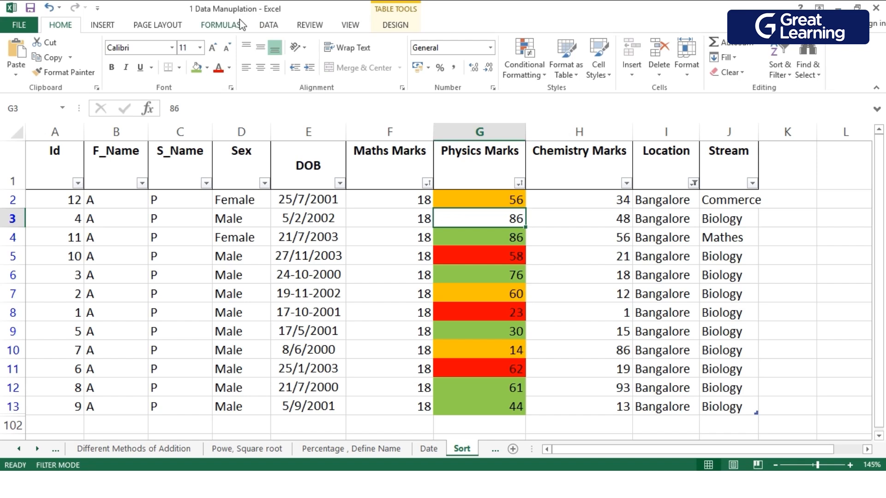
left_click(270, 28)
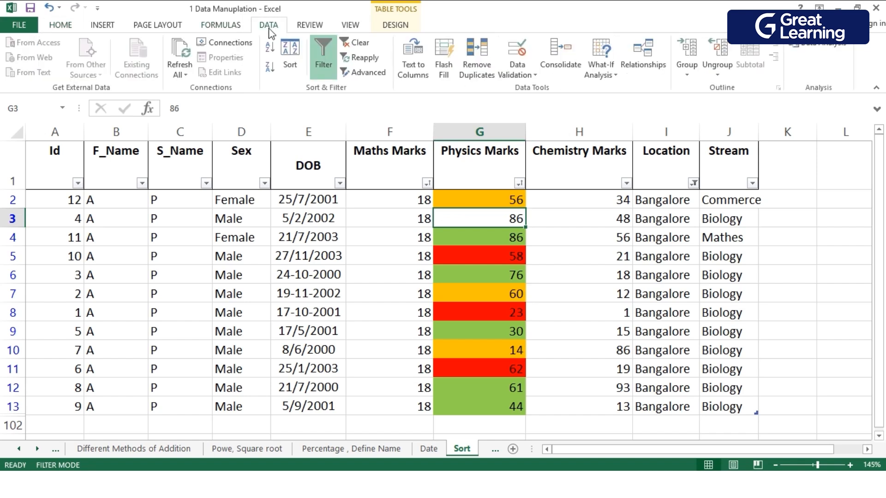
right_click(459, 255)
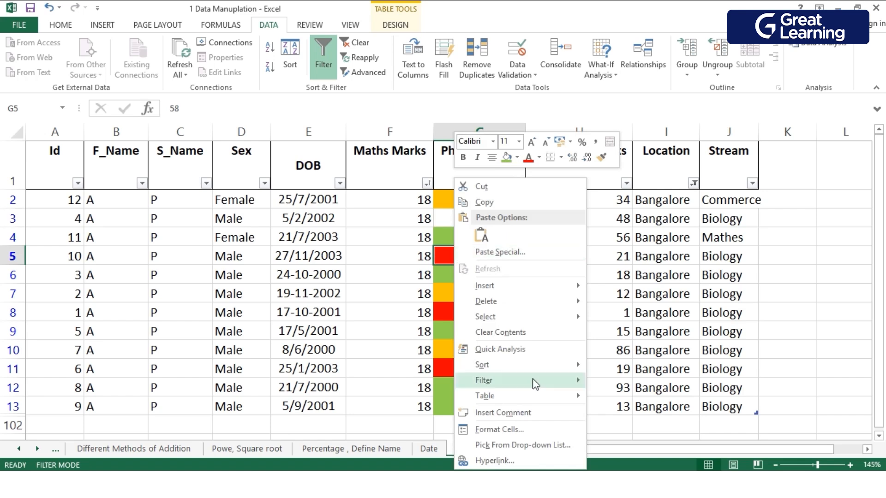
mouse_move(524, 364)
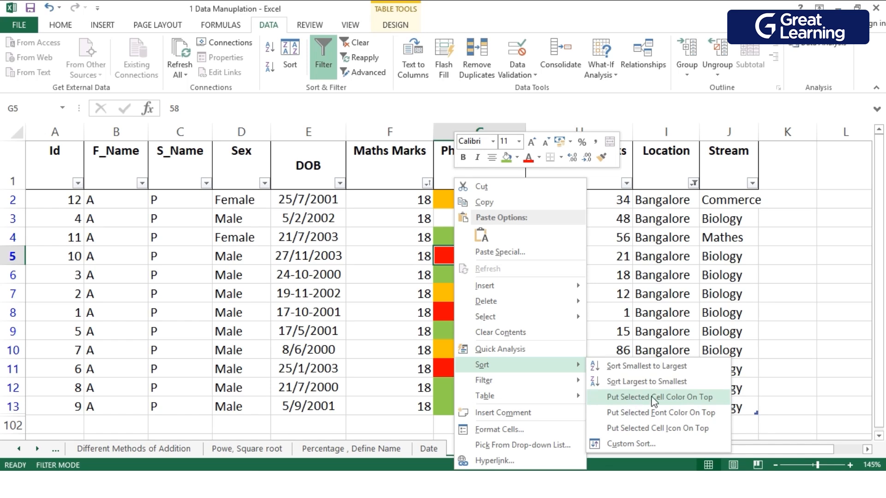
left_click(706, 397)
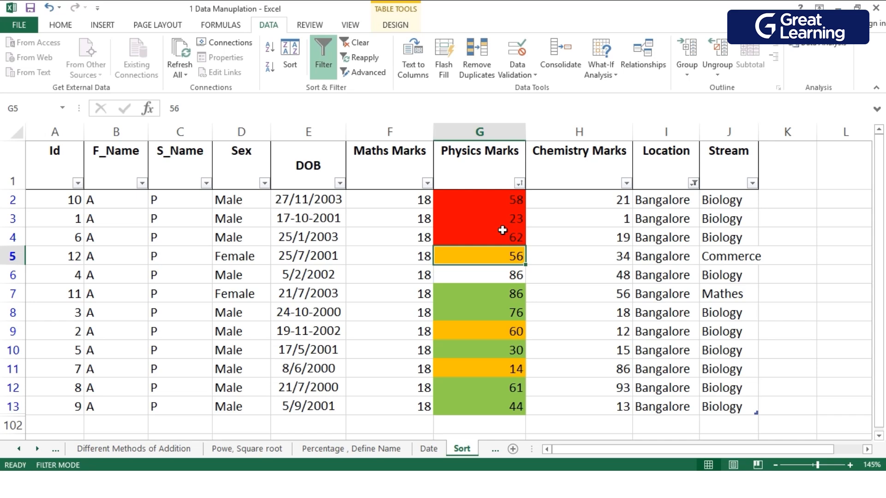
Open a custom sort on the table and add a second level sorting Physics Marks by cell colour, green on top.
right_click(470, 317)
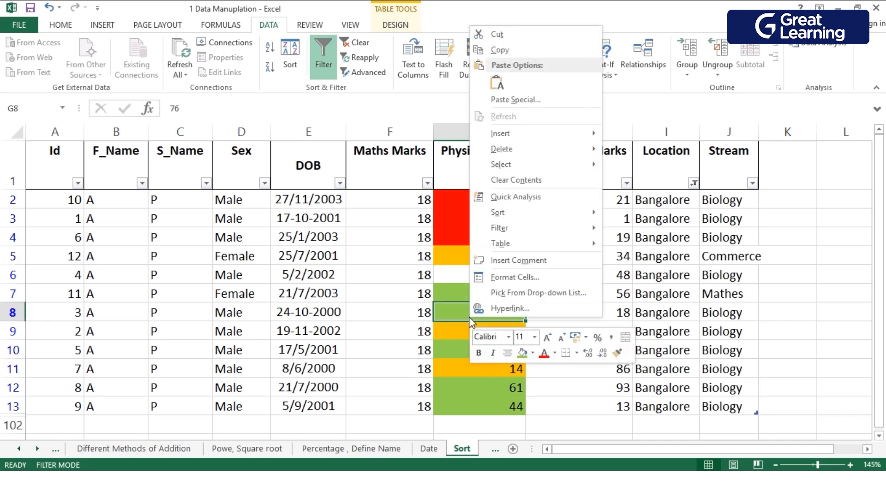
mouse_move(526, 223)
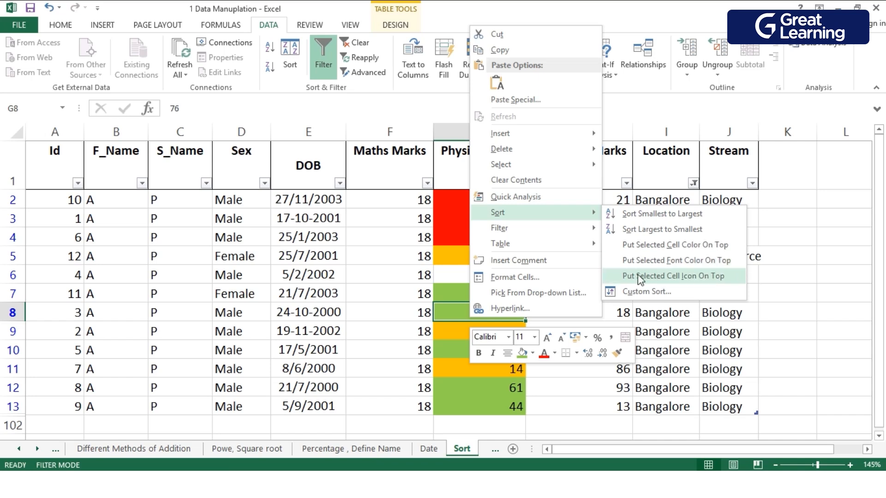
left_click(638, 292)
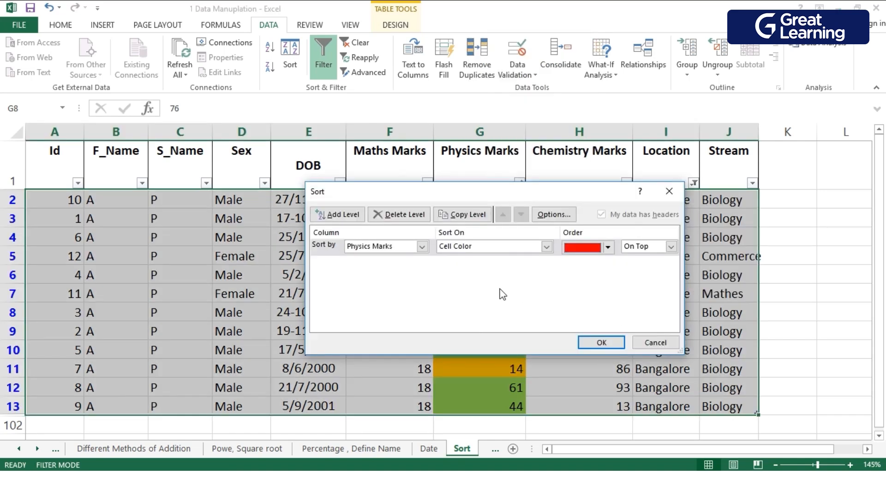
left_click(341, 215)
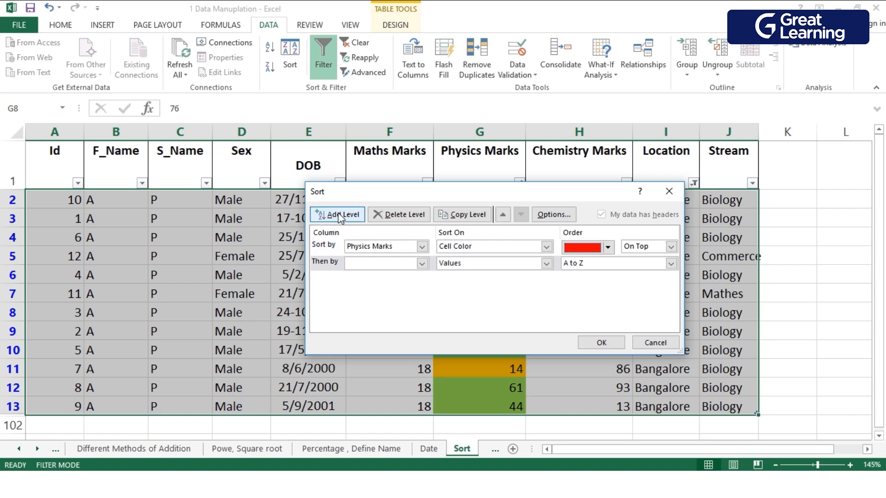
left_click(422, 264)
left_click(406, 326)
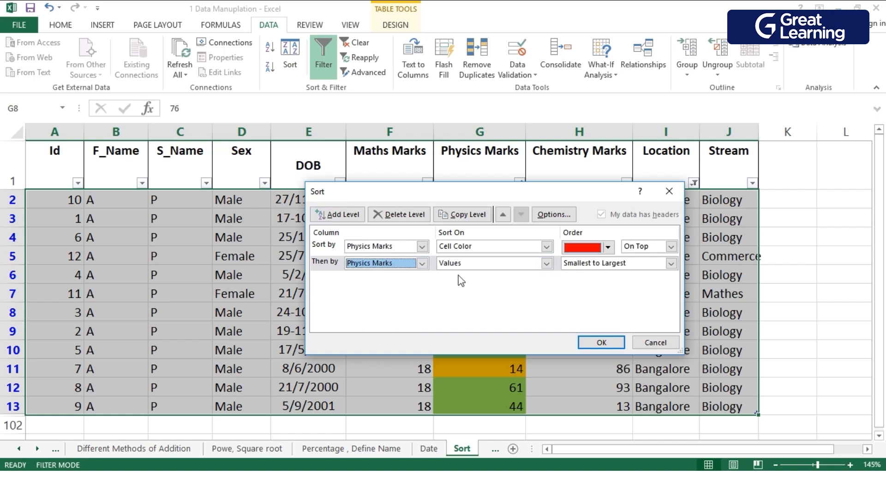
left_click(546, 263)
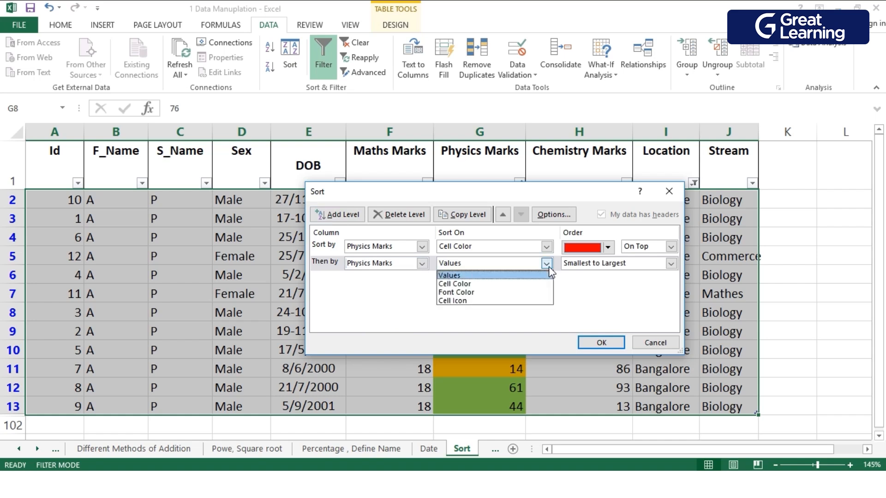
left_click(536, 284)
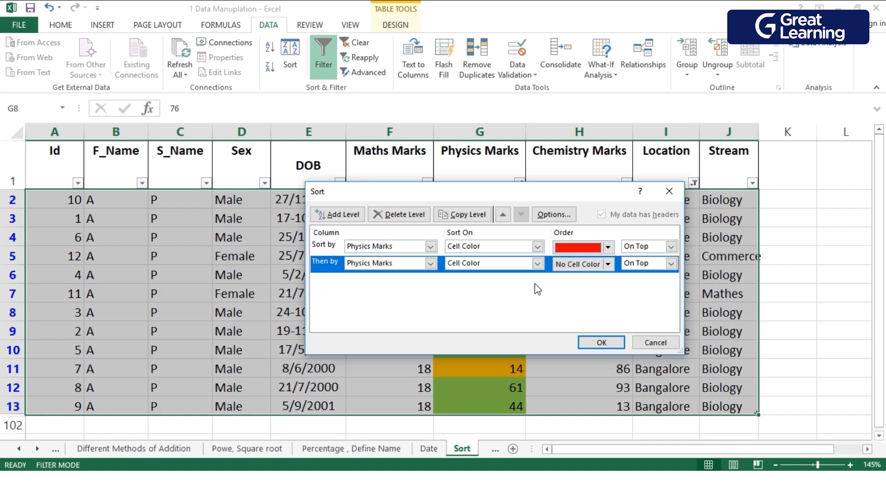
left_click(609, 263)
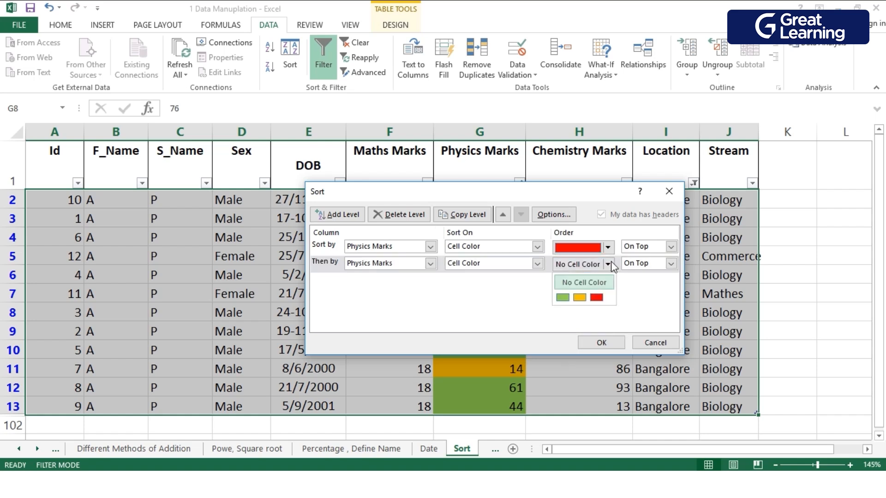
left_click(562, 298)
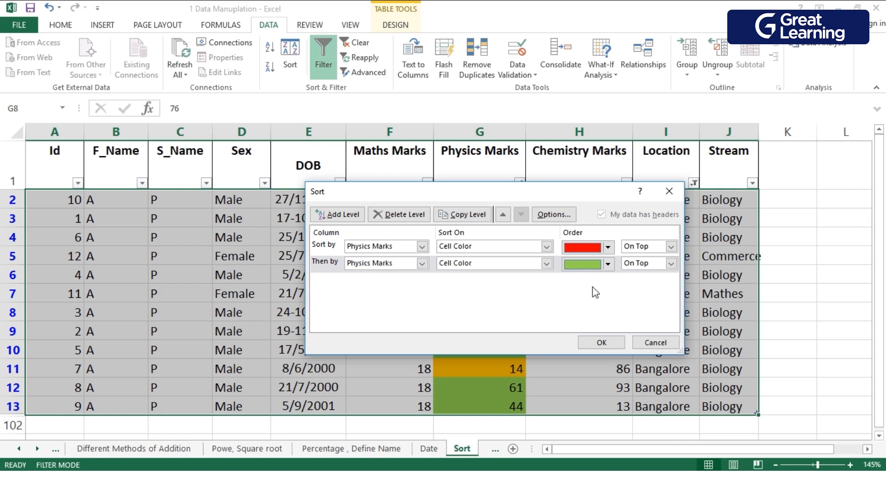
left_click(670, 264)
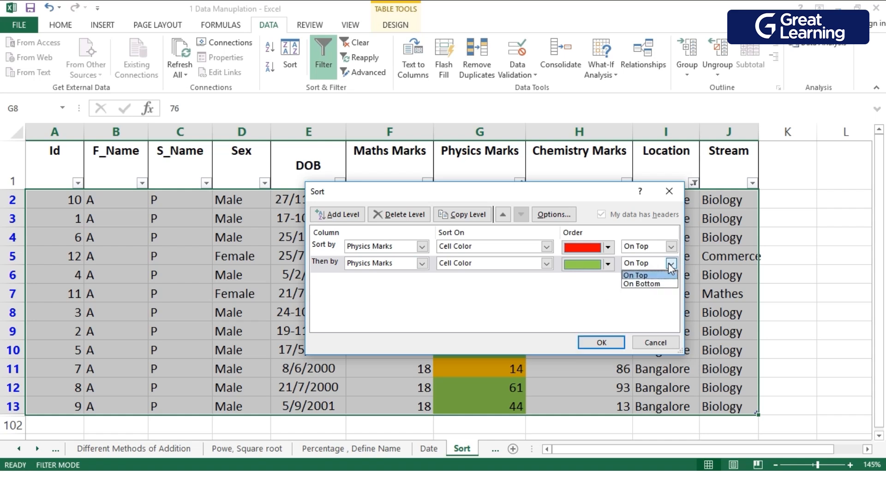
left_click(669, 264)
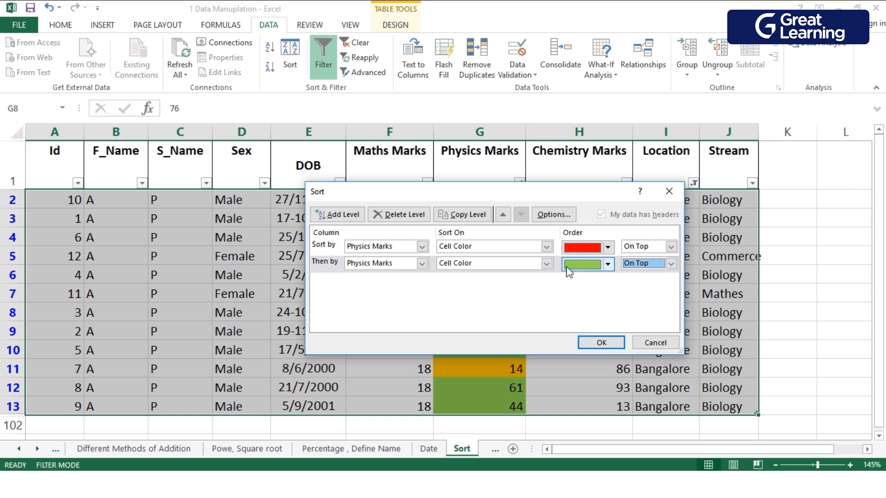
Add a third sort level for Physics Marks by cell colour with orange on top, and apply the multi-level sort.
left_click(333, 215)
left_click(422, 280)
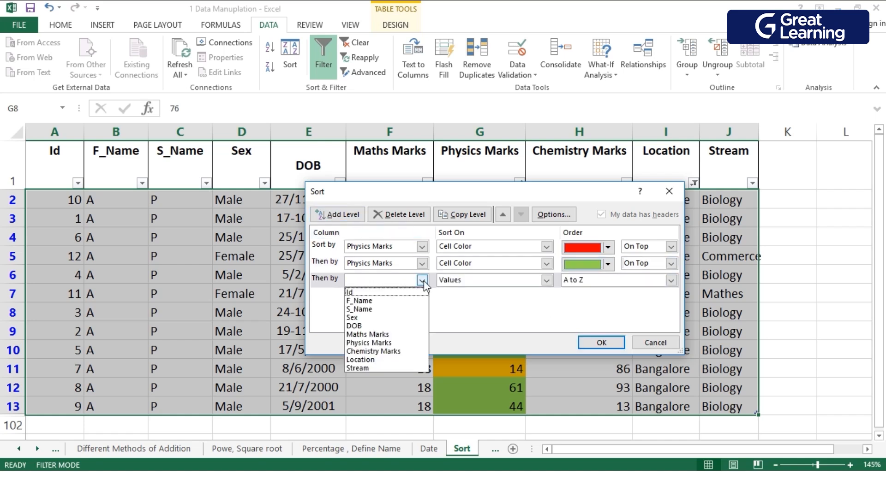
left_click(390, 344)
left_click(546, 281)
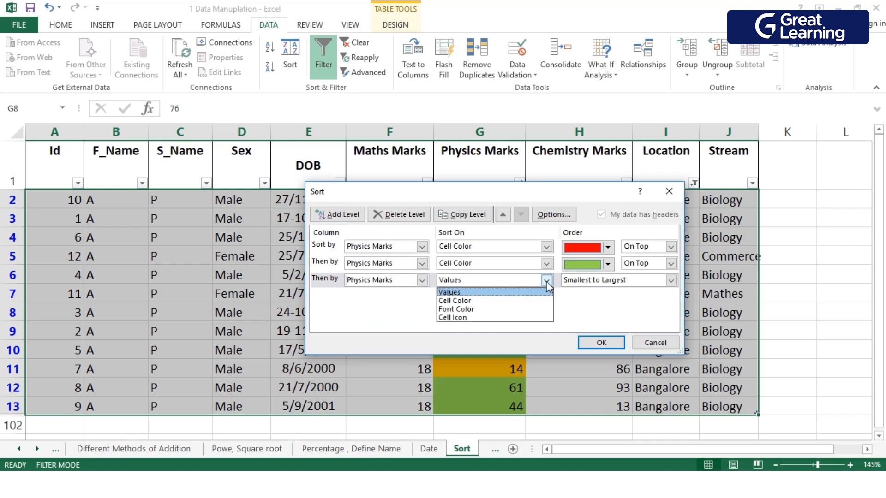
left_click(534, 301)
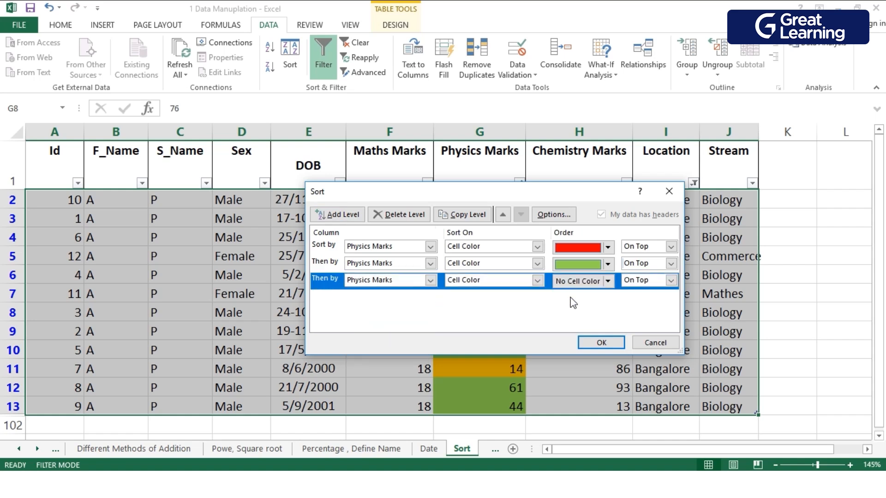
left_click(536, 281)
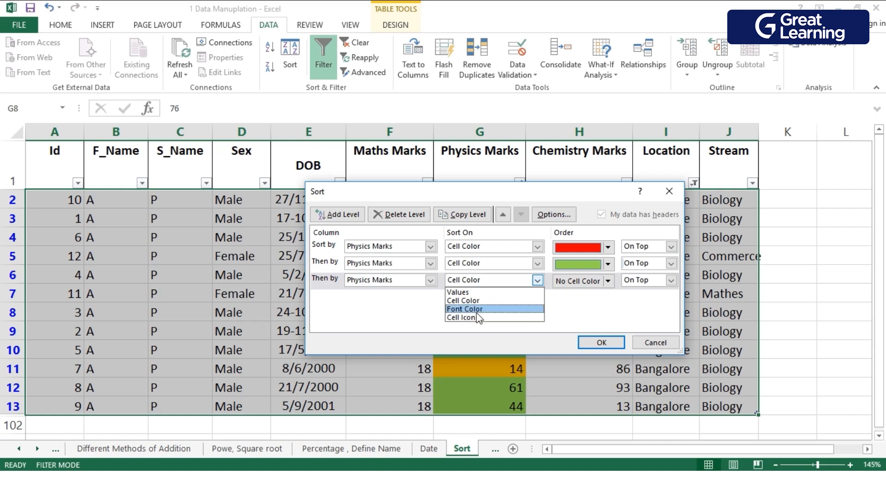
left_click(589, 305)
left_click(608, 282)
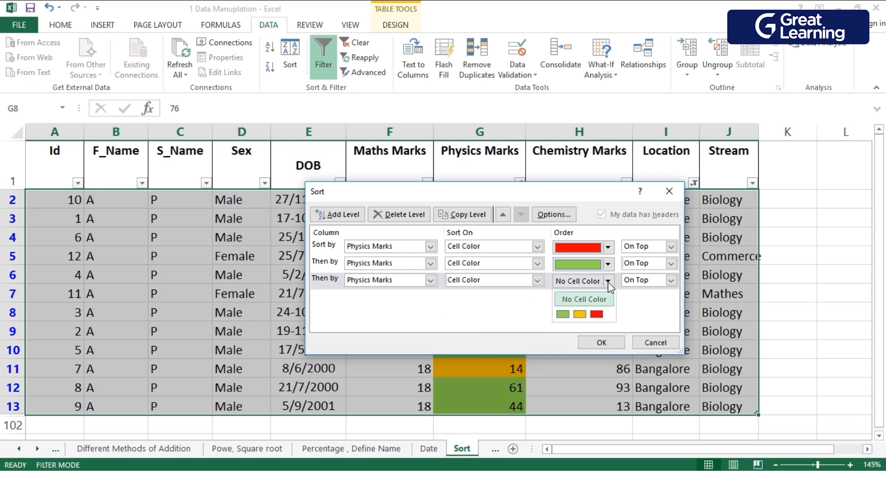
left_click(579, 315)
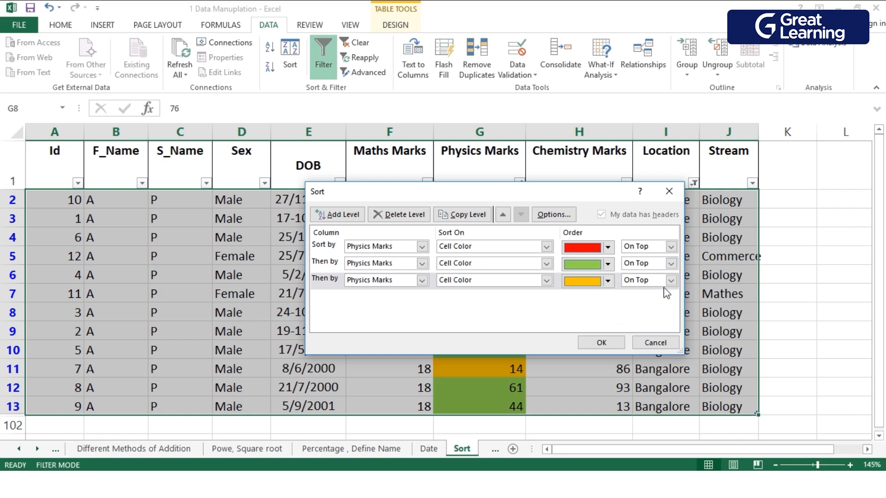
left_click(601, 343)
scroll(482, 302, "down", 1)
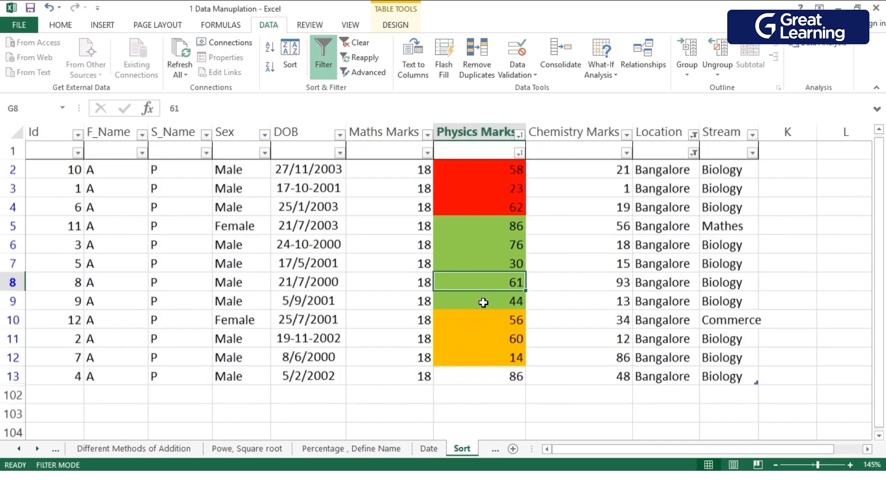
scroll(483, 303, "up", 1)
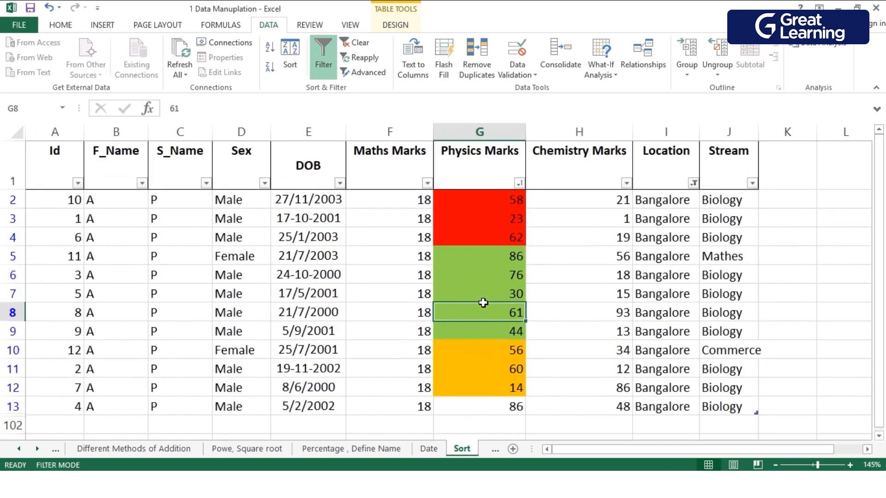
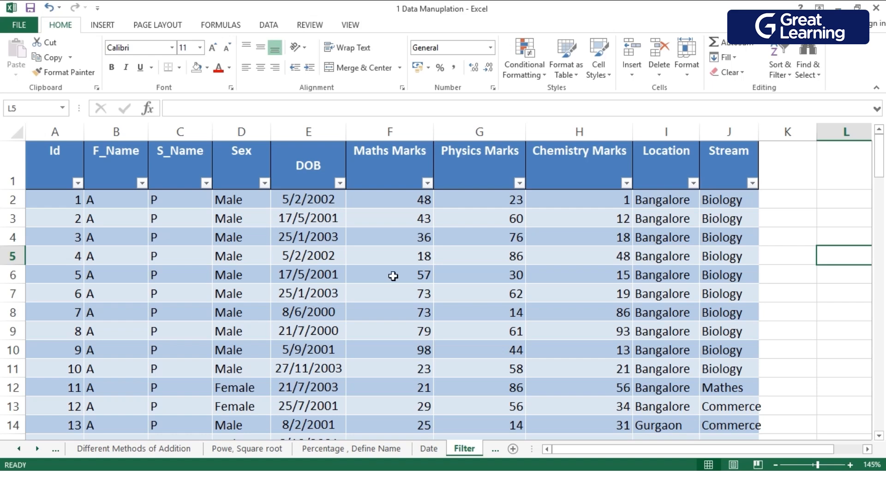
Look through the whole student marks table on the Filter sheet, including its Location and Stream columns.
scroll(175, 228, "down", 20)
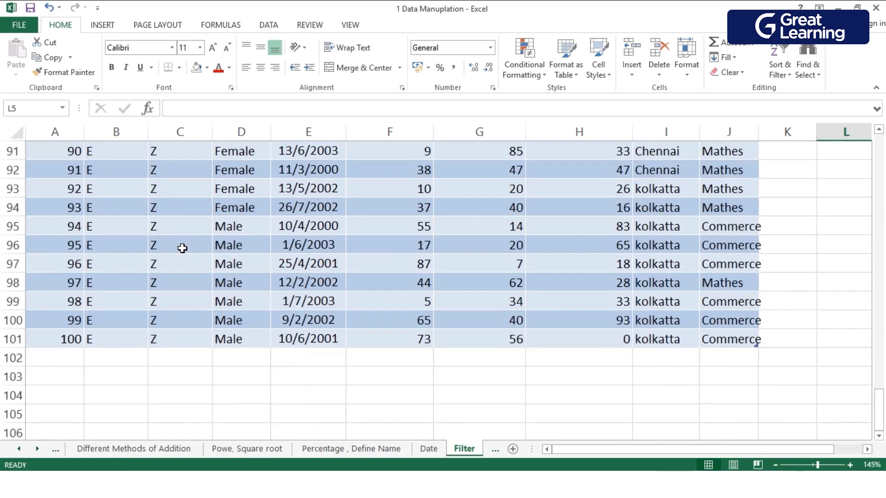
scroll(348, 277, "up", 20)
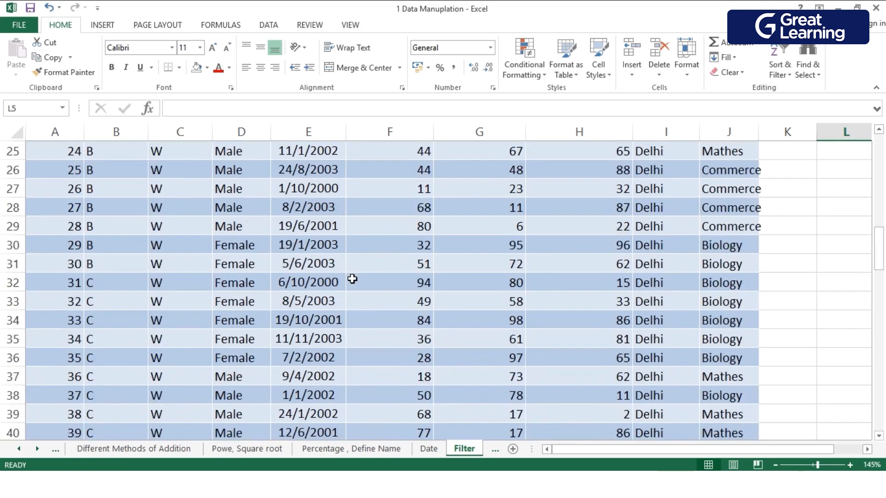
scroll(352, 279, "up", 8)
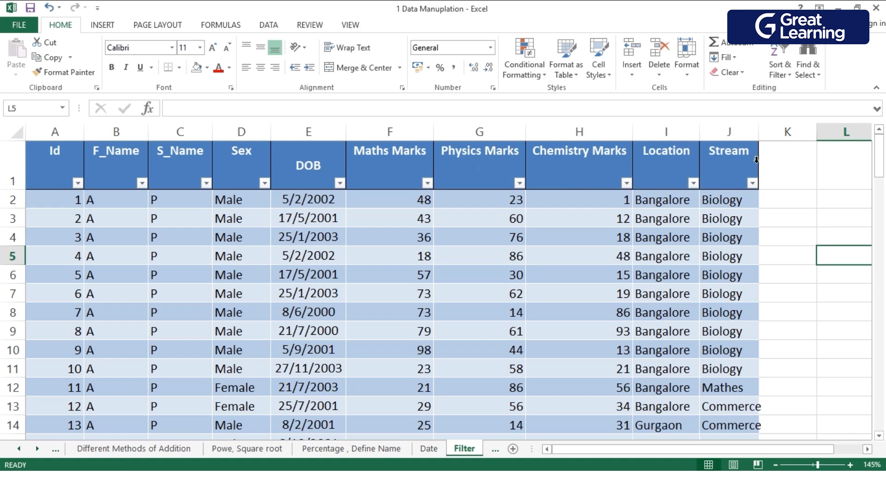
scroll(750, 229, "down", 7)
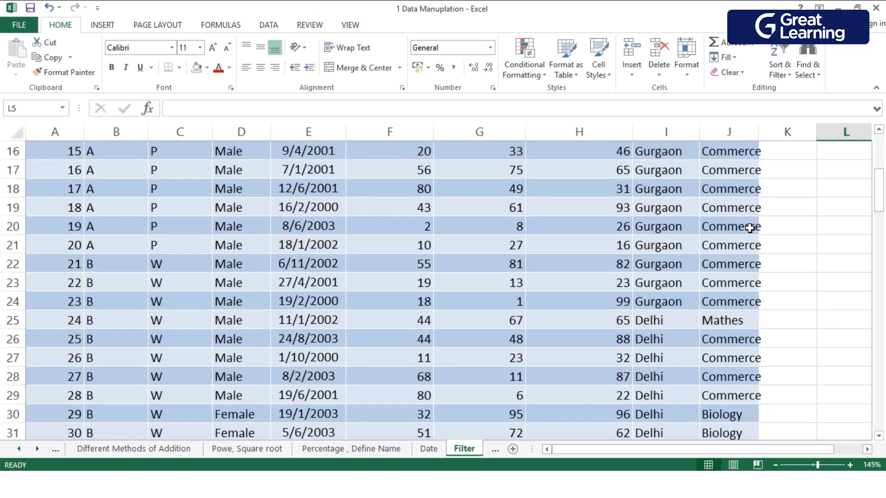
scroll(750, 230, "down", 6)
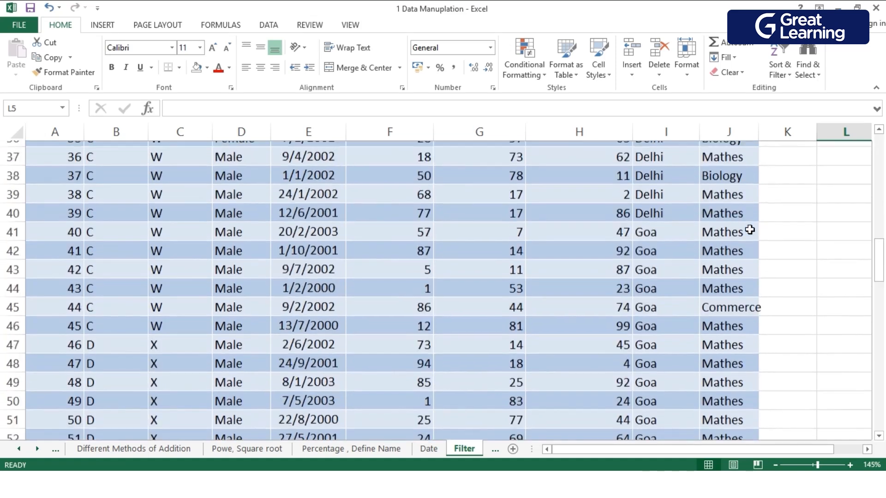
scroll(750, 230, "down", 1)
scroll(745, 291, "up", 14)
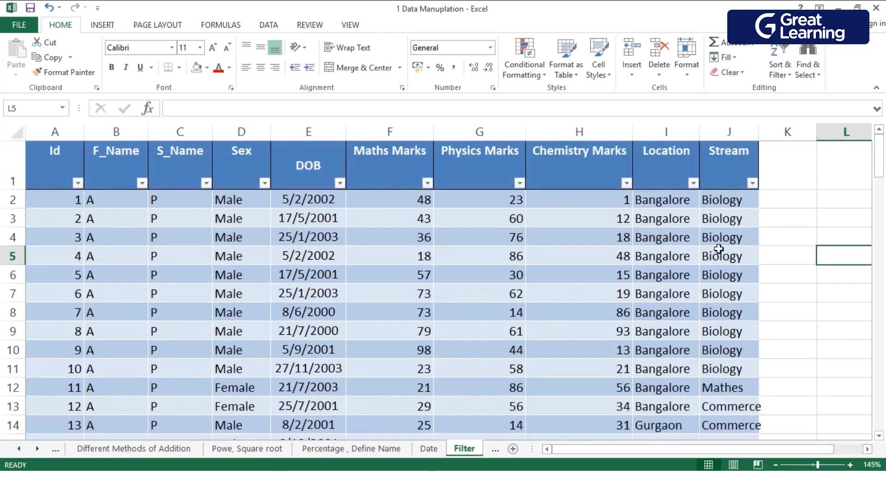
scroll(671, 189, "down", 4)
scroll(671, 197, "up", 4)
scroll(674, 233, "down", 3)
scroll(674, 238, "down", 11)
scroll(674, 231, "down", 13)
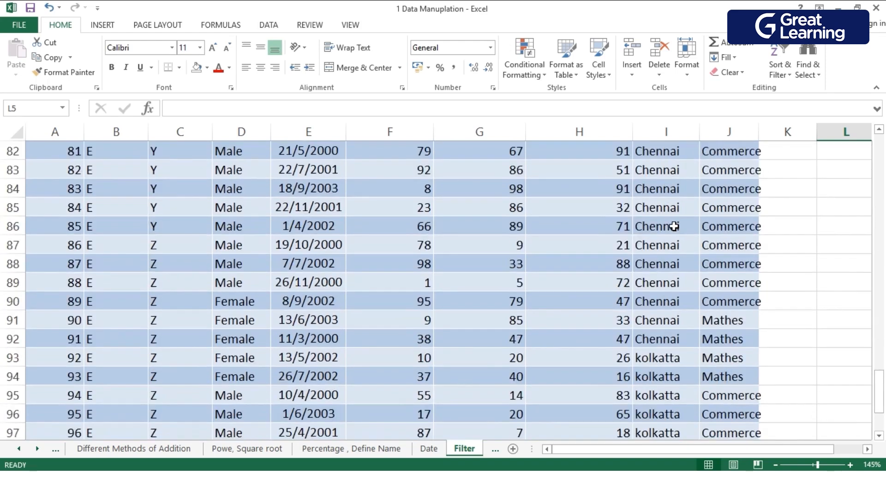
scroll(675, 227, "down", 5)
scroll(674, 226, "up", 20)
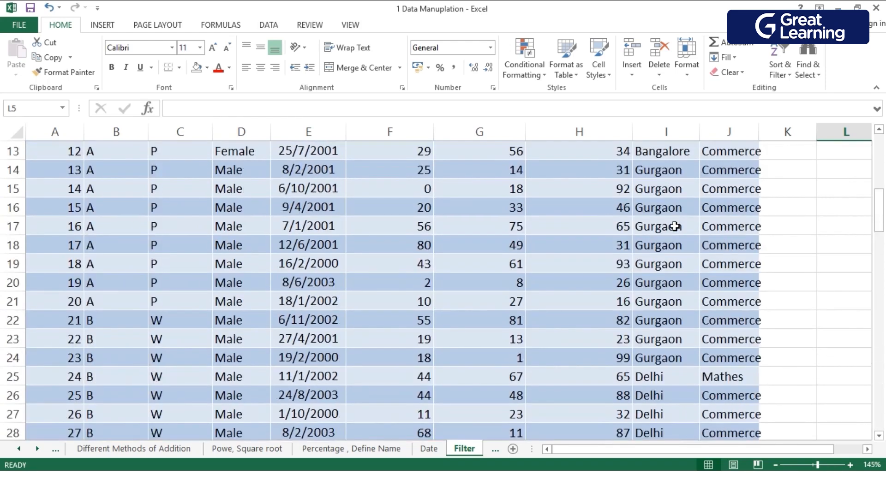
scroll(674, 227, "up", 10)
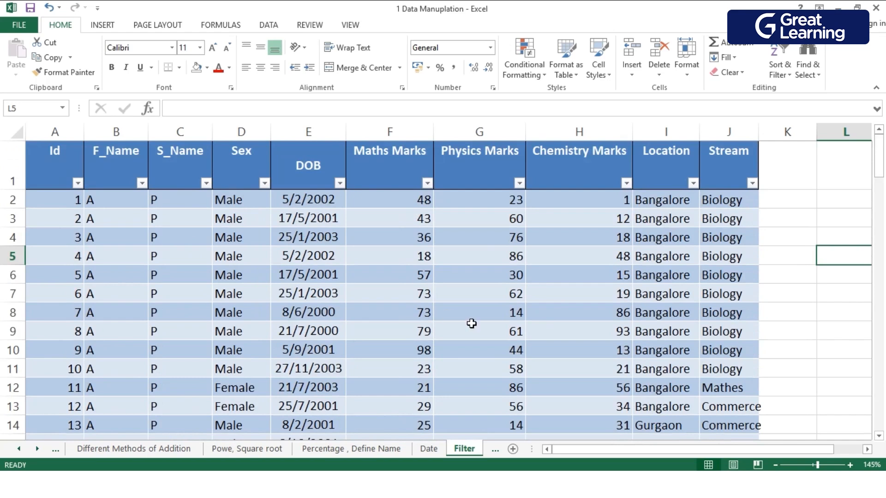
scroll(468, 323, "down", 6)
scroll(471, 326, "up", 3)
scroll(471, 325, "down", 2)
scroll(471, 325, "up", 5)
Examine the filter options offered for Maths Marks cell F4 without applying any.
left_click(408, 245)
right_click(408, 249)
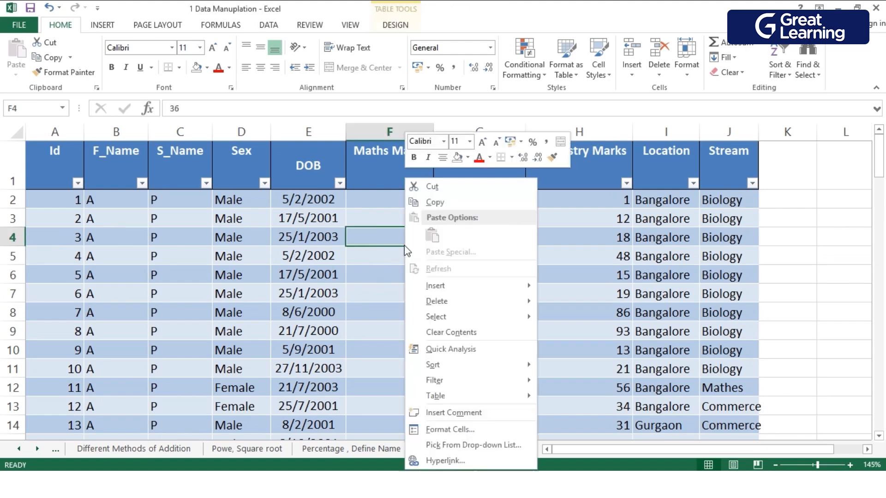
mouse_move(450, 380)
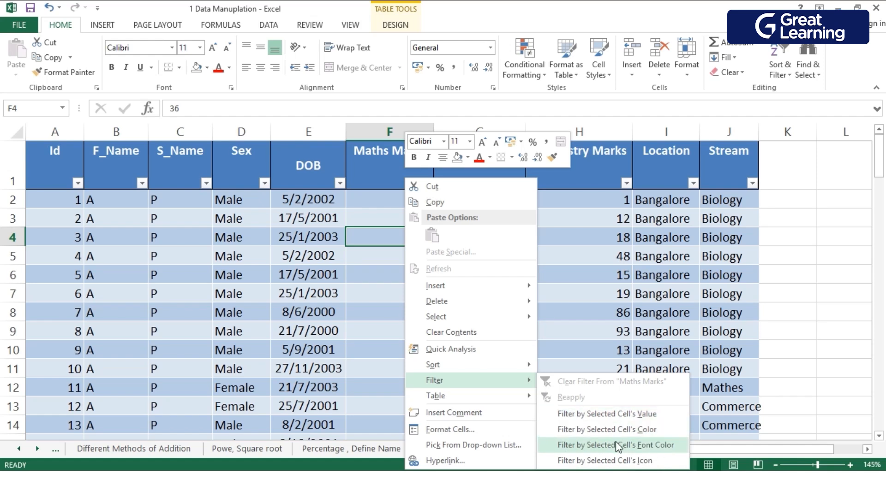
left_click(669, 295)
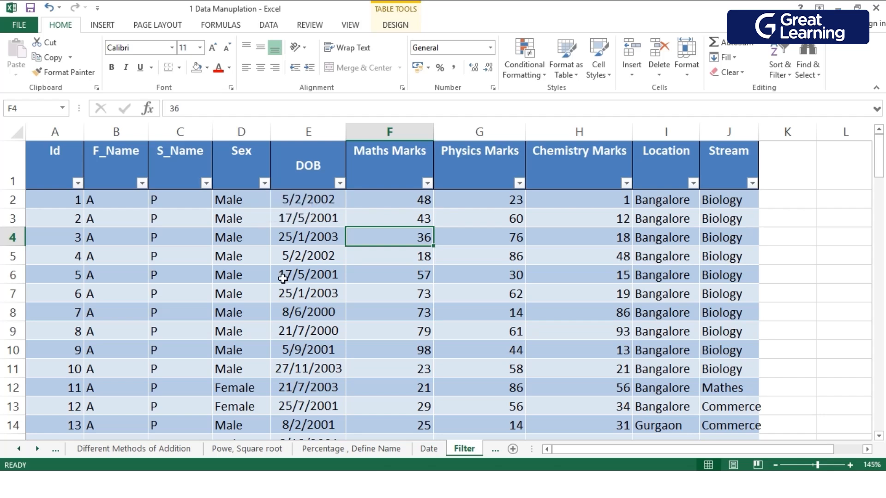
Filter the table's Sex column to show only Male records and look through the filtered rows.
left_click(265, 183)
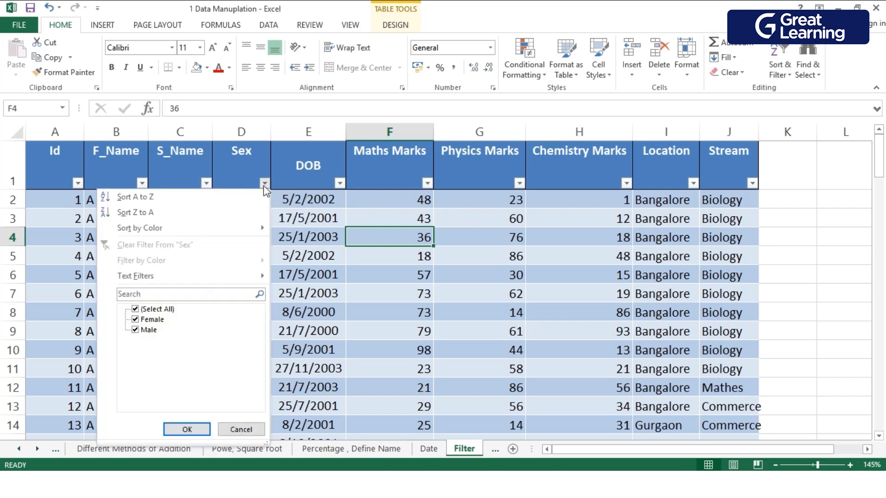
left_click(135, 310)
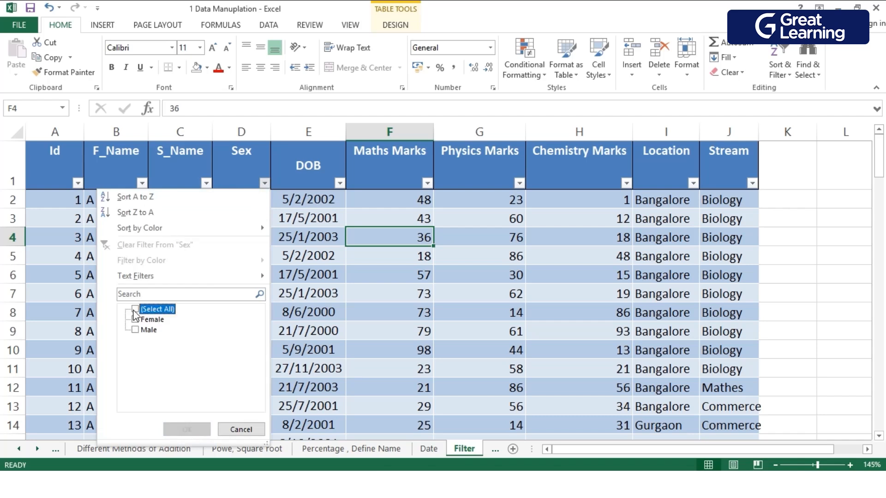
left_click(135, 330)
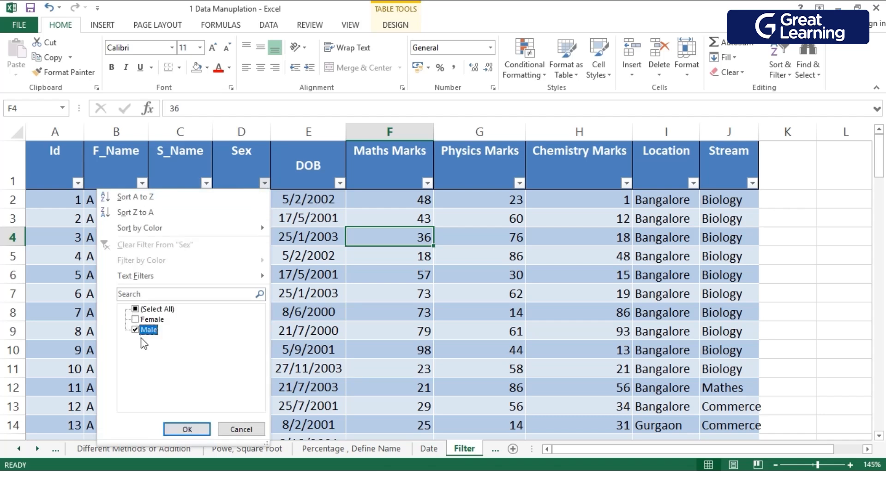
left_click(187, 430)
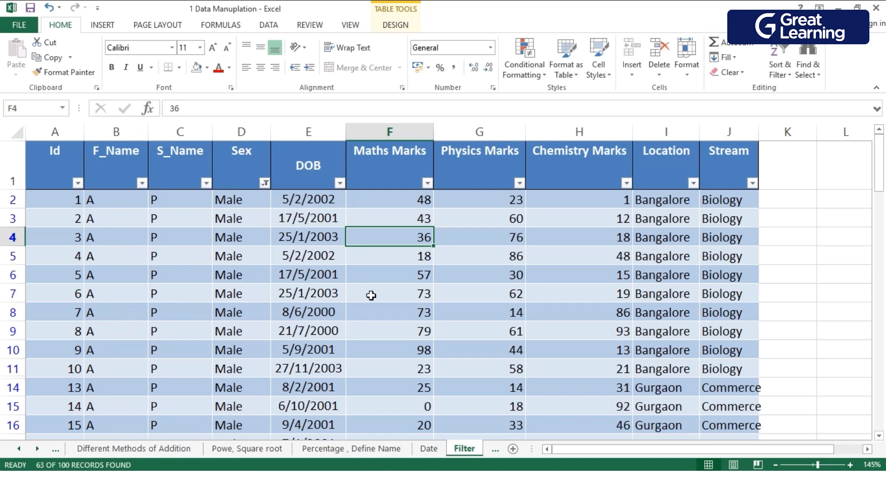
scroll(310, 343, "down", 20)
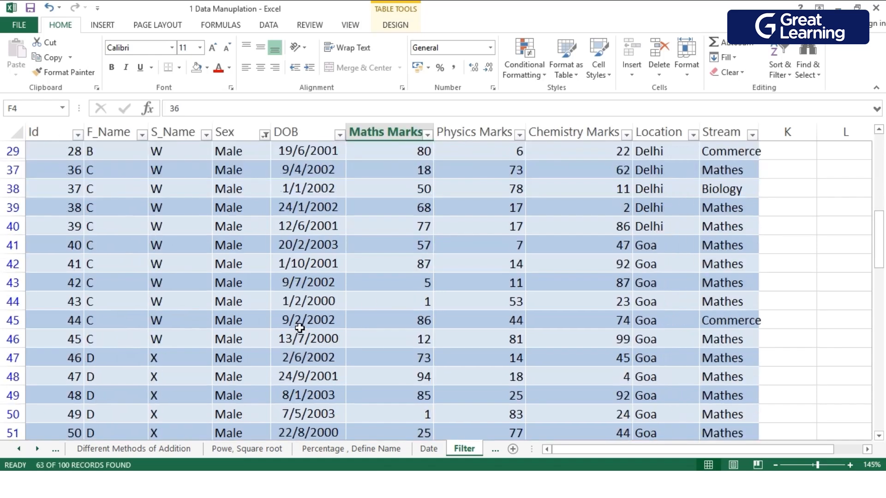
scroll(252, 333, "down", 1)
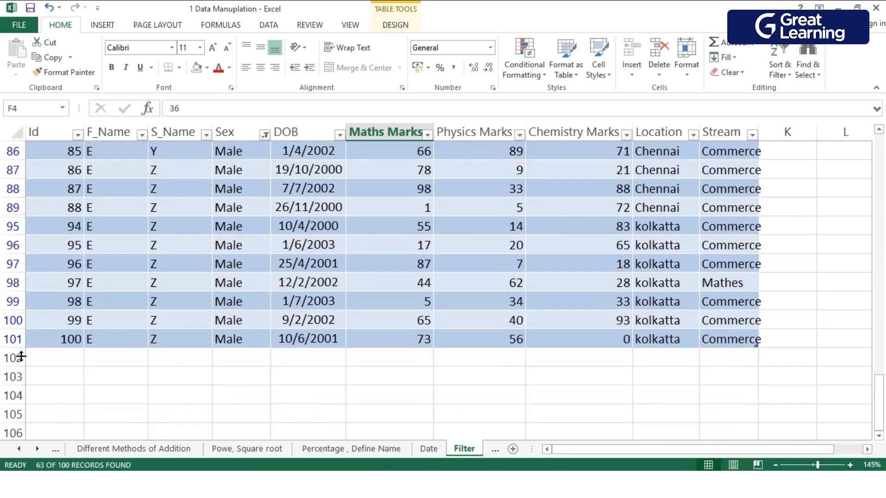
scroll(188, 337, "up", 13)
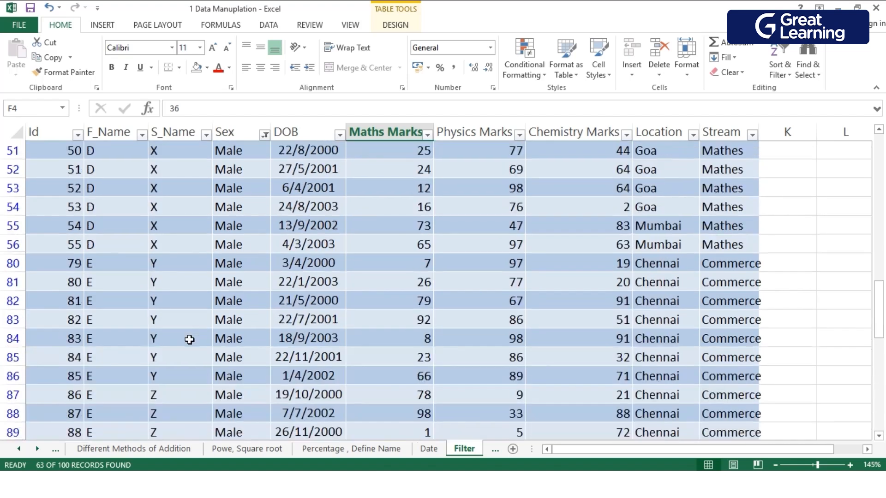
scroll(189, 336, "up", 7)
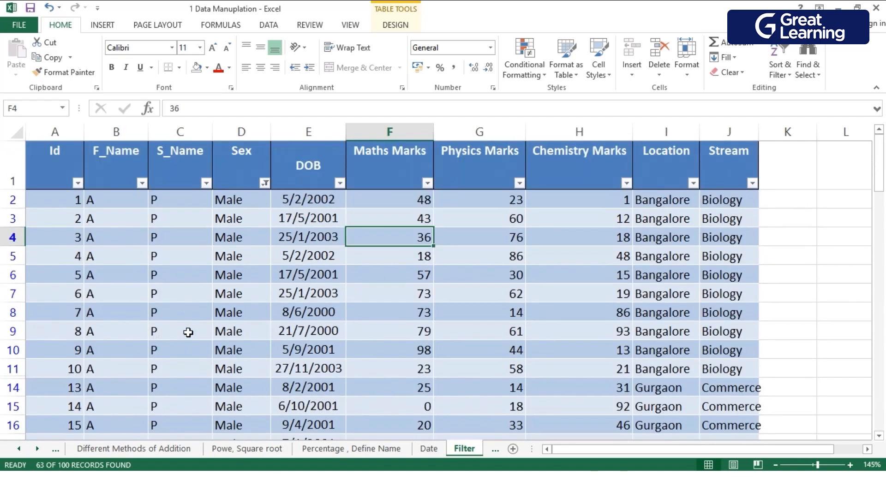
scroll(196, 316, "down", 20)
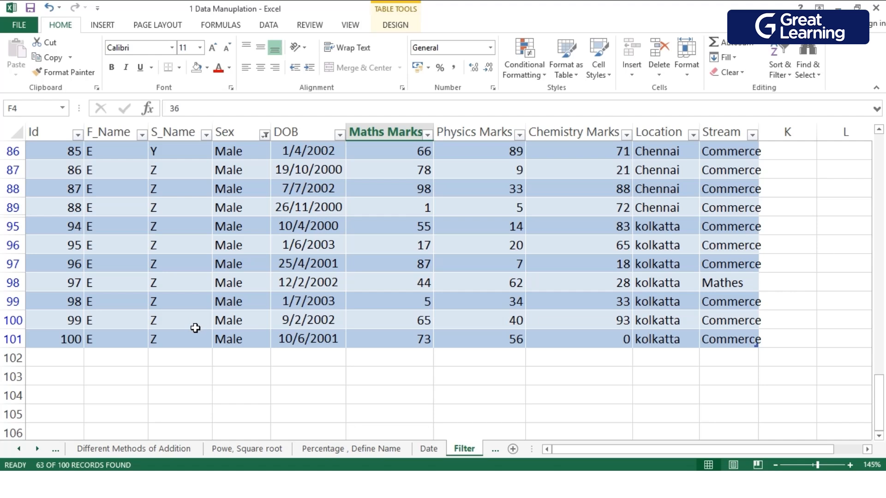
scroll(330, 358, "up", 15)
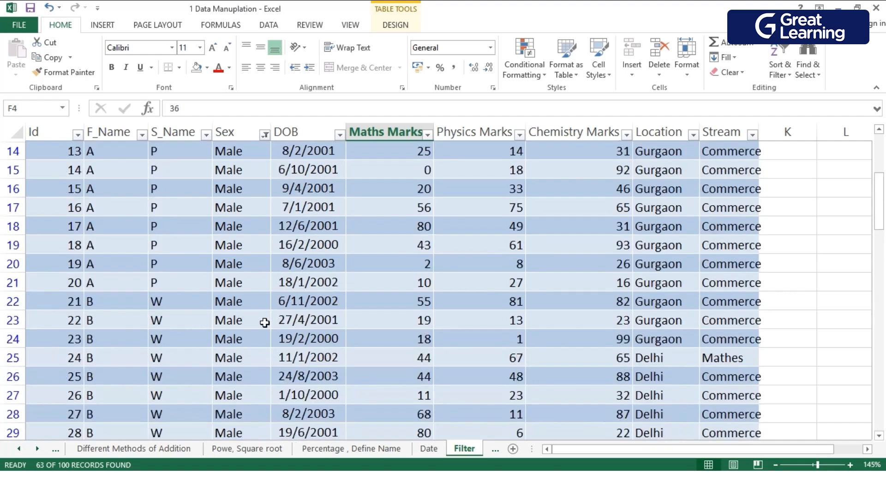
scroll(246, 317, "up", 5)
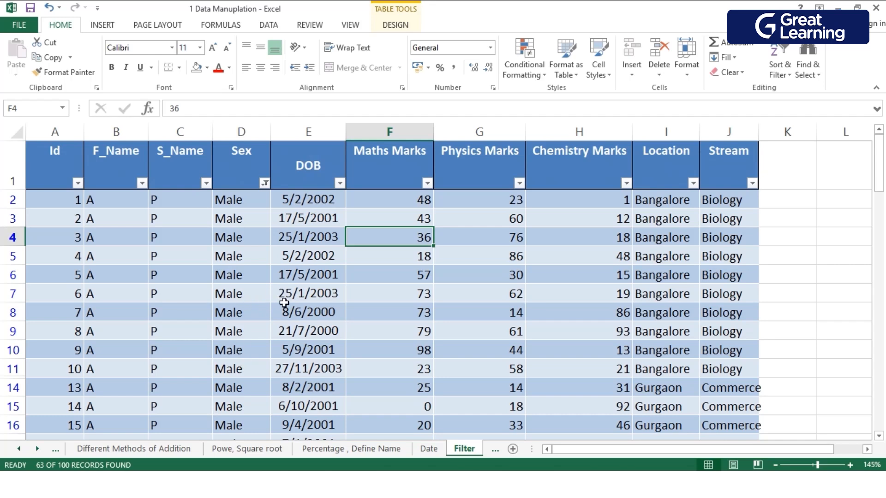
Reselect all values in the Sex column filter and look over the full table.
left_click(263, 201)
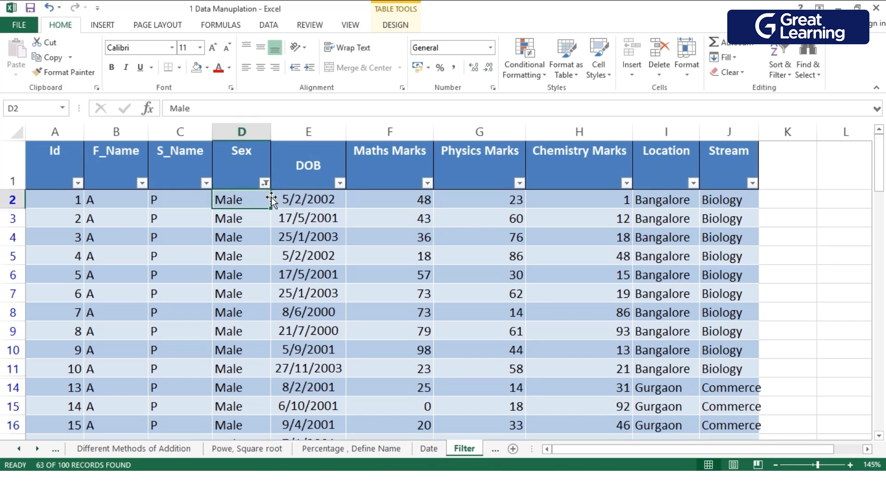
left_click(266, 184)
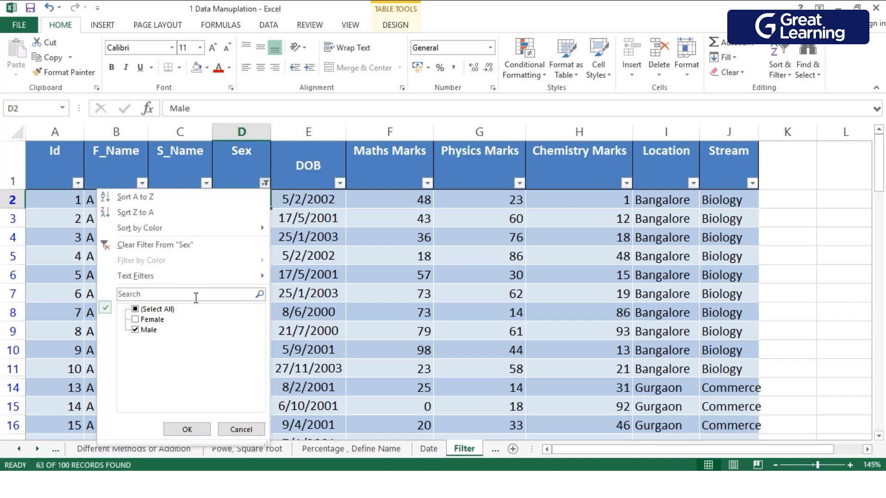
left_click(187, 429)
scroll(273, 270, "down", 2)
scroll(256, 287, "down", 18)
scroll(255, 285, "up", 20)
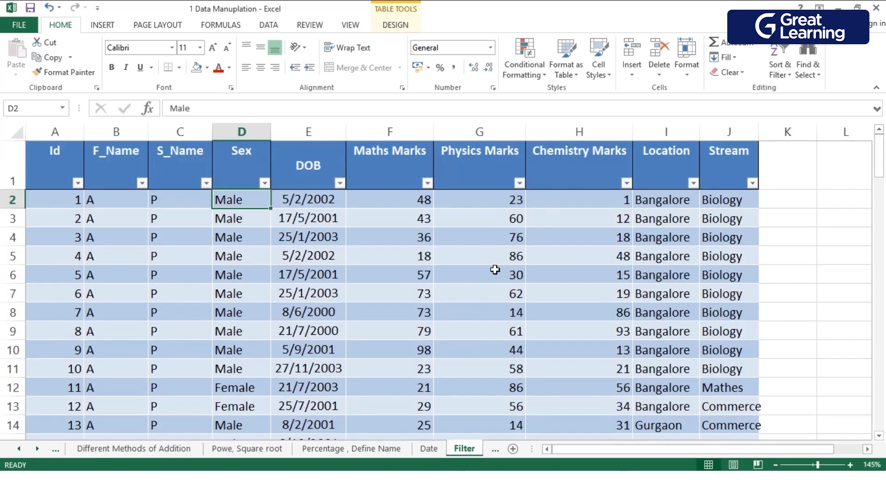
Filter the table's Location column to show only Goa and look through the filtered rows.
left_click(693, 184)
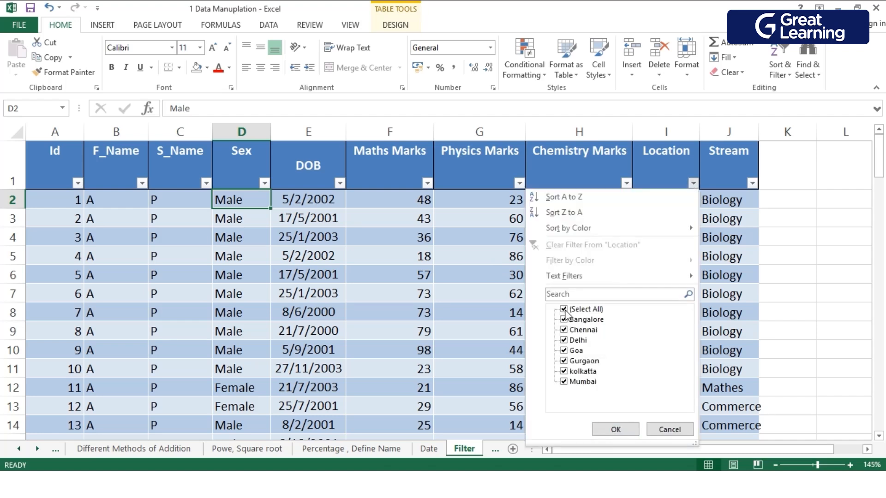
left_click(565, 311)
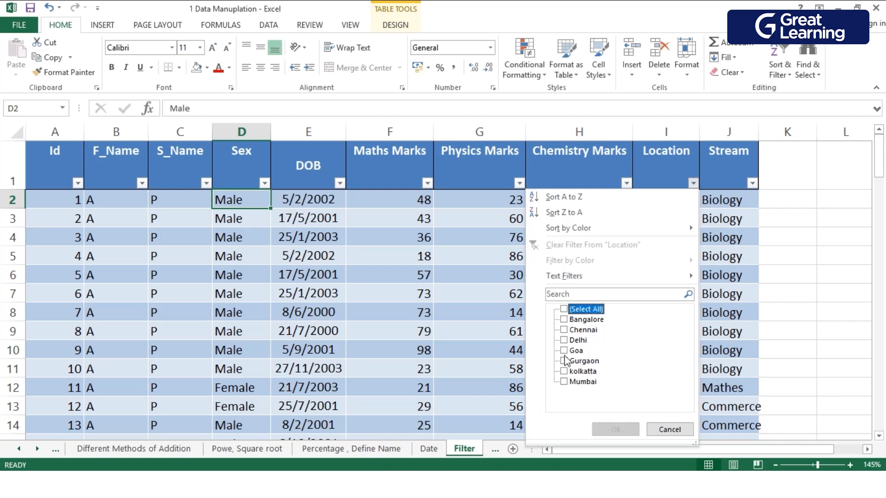
left_click(564, 351)
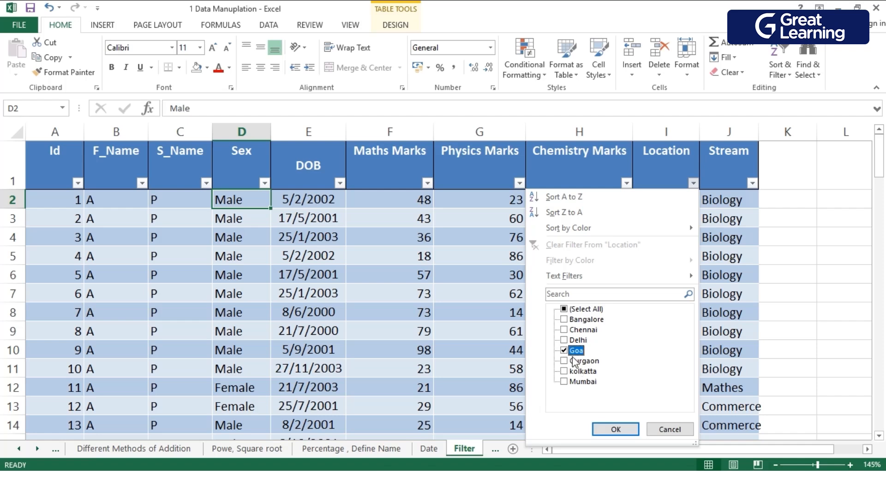
left_click(616, 429)
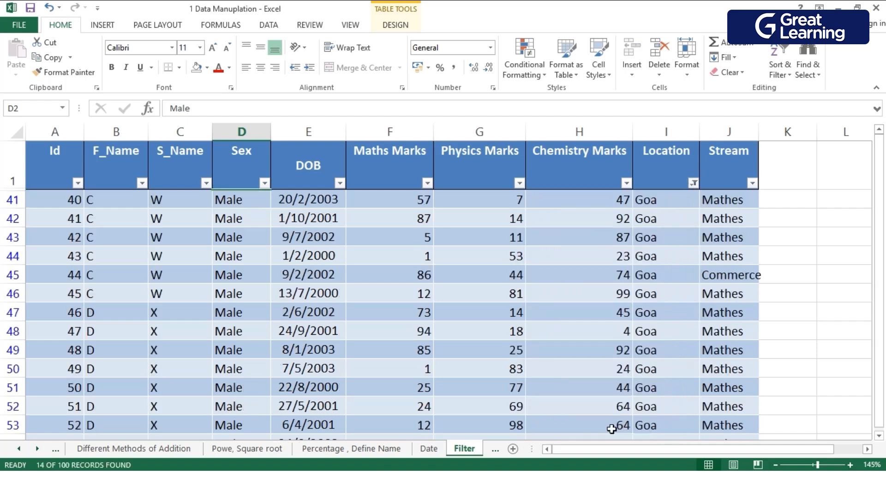
scroll(483, 345, "down", 2)
scroll(486, 345, "up", 2)
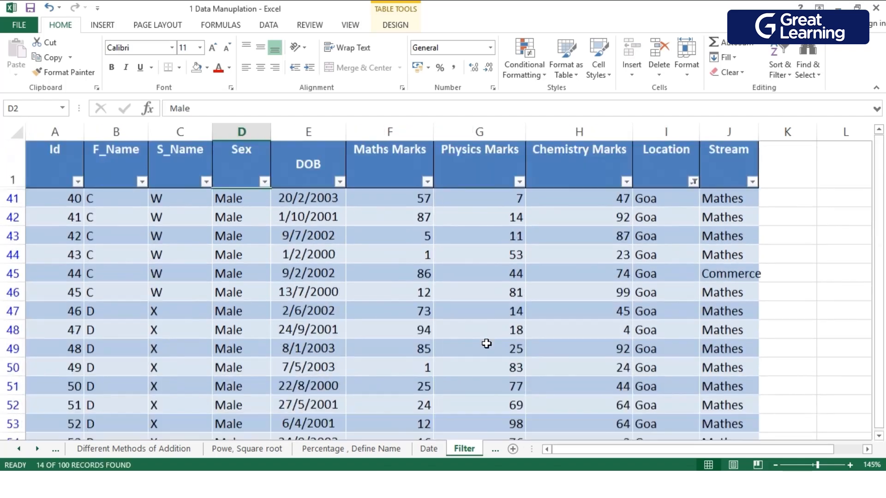
scroll(481, 343, "down", 1)
scroll(480, 342, "up", 1)
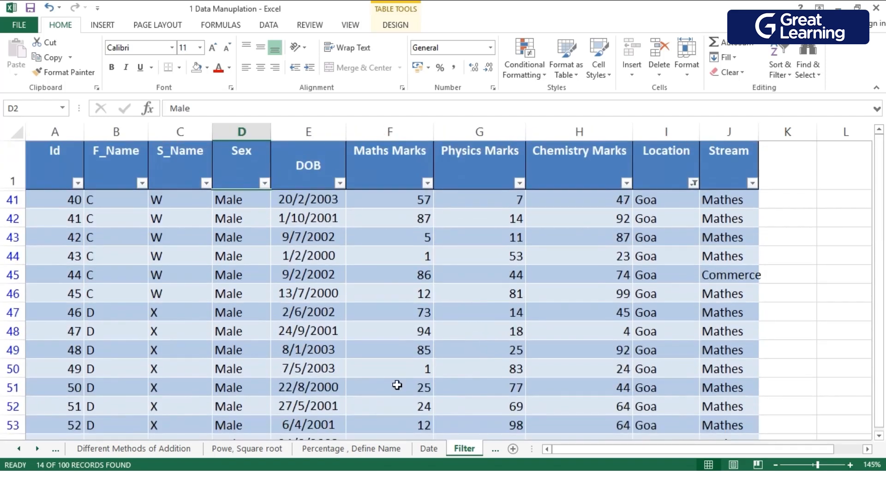
scroll(311, 406, "down", 1)
scroll(311, 406, "up", 1)
Reselect all locations in the Location column filter to show every record.
left_click(693, 183)
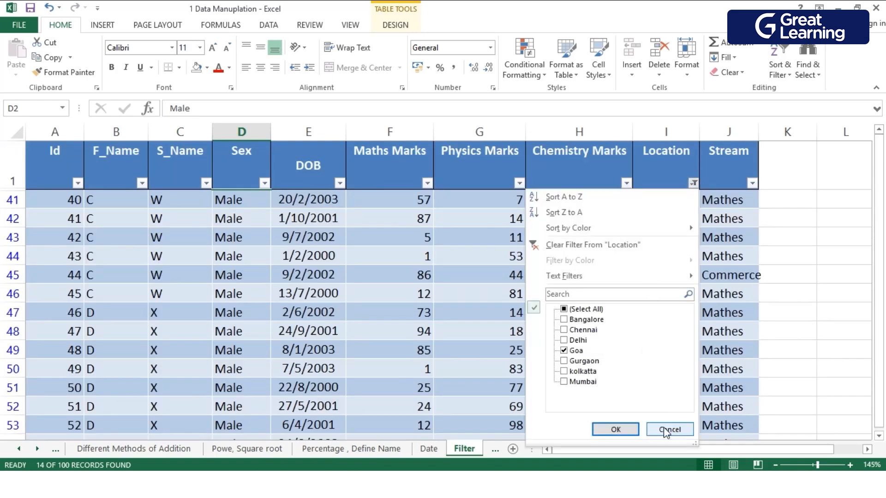
left_click(572, 309)
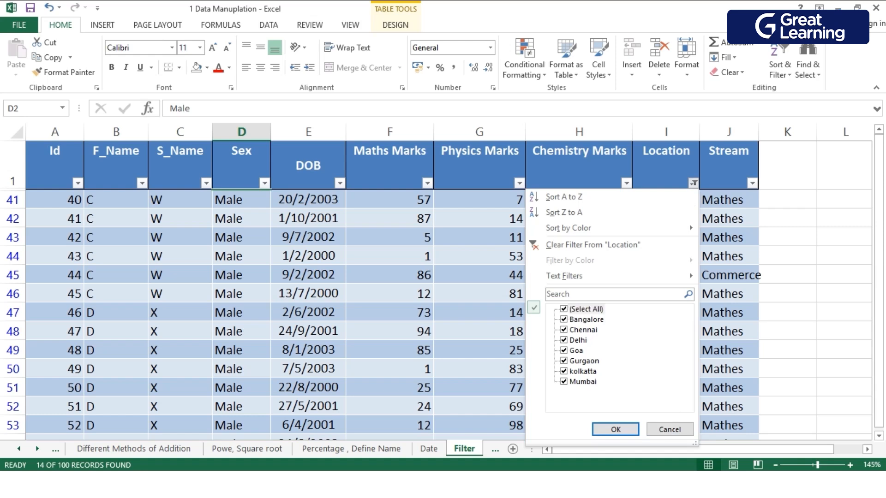
left_click(631, 432)
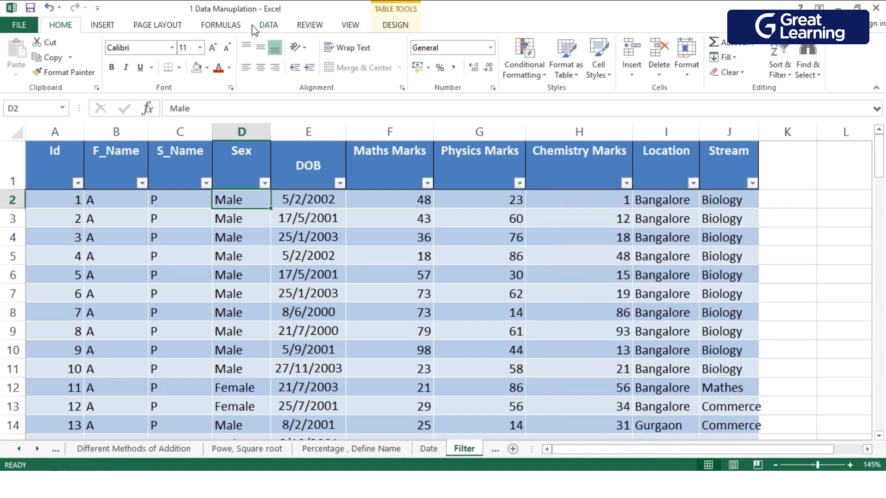
Toggle the marks table's header filter buttons off and on several times, leaving them off.
left_click(268, 25)
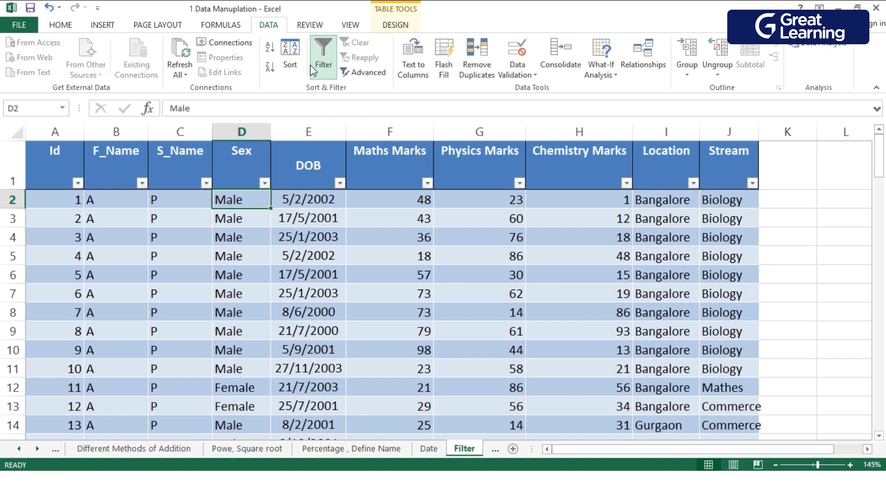
left_click(332, 58)
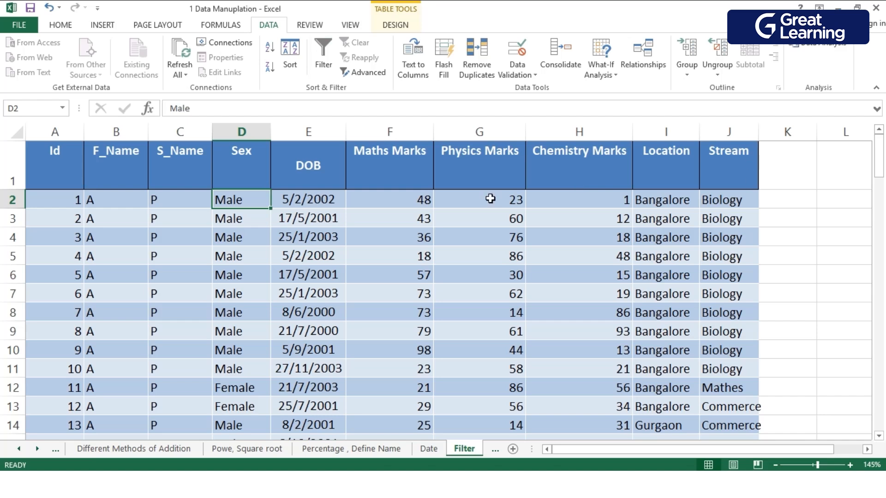
left_click(322, 64)
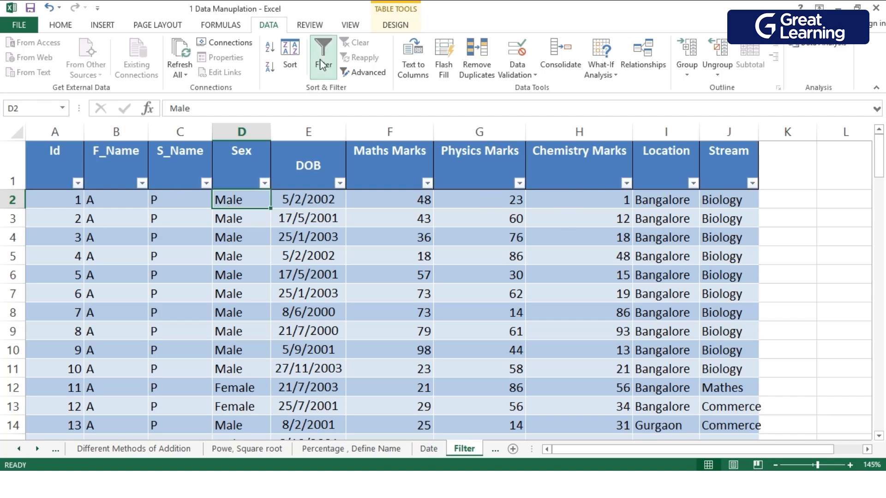
left_click(323, 61)
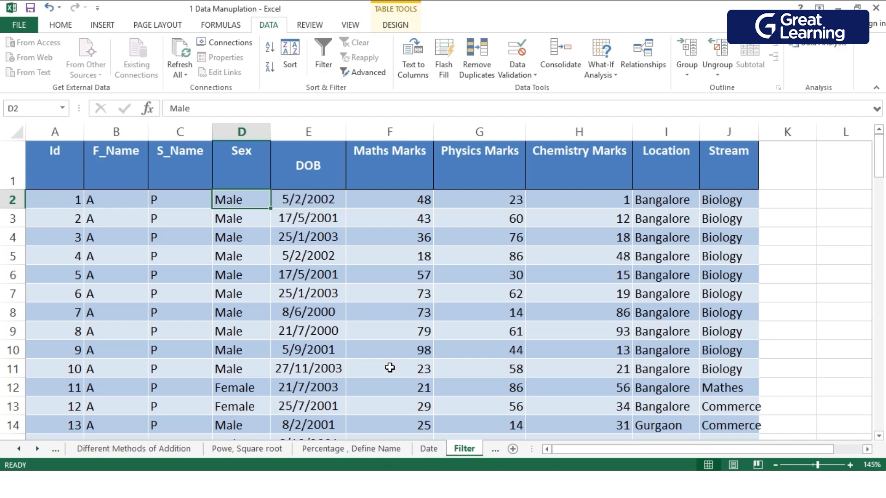
key("ctrl+shift+l")
key("ctrl+shift+l")
scroll(426, 328, "down", 3)
scroll(427, 327, "up", 3)
Filter the table by the value of cell F3 so only records with Maths Marks of 43 show.
left_click(410, 182)
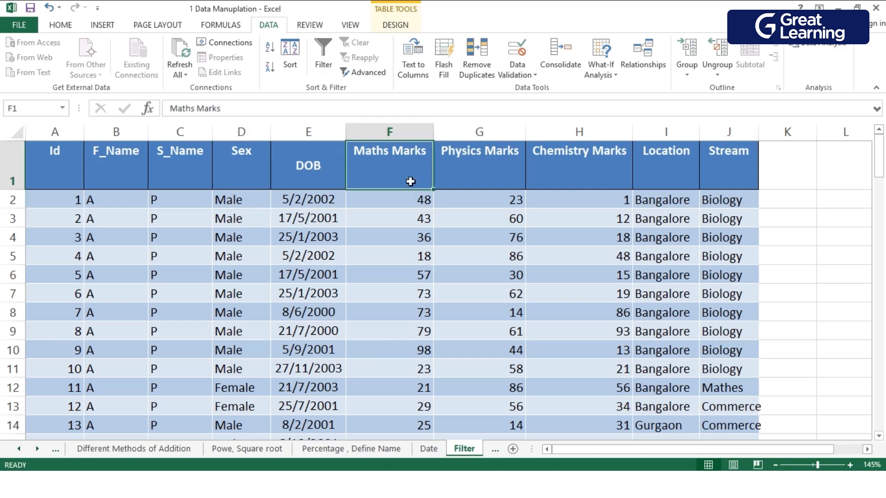
right_click(403, 219)
mouse_move(477, 381)
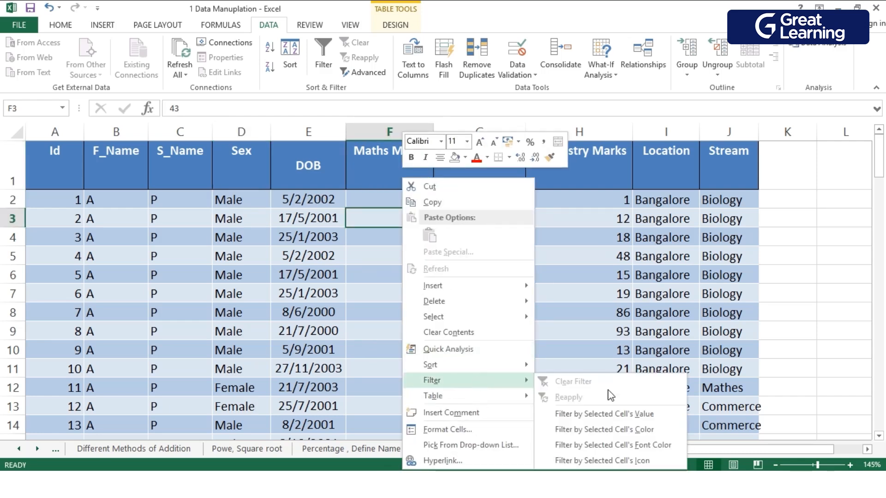
left_click(605, 418)
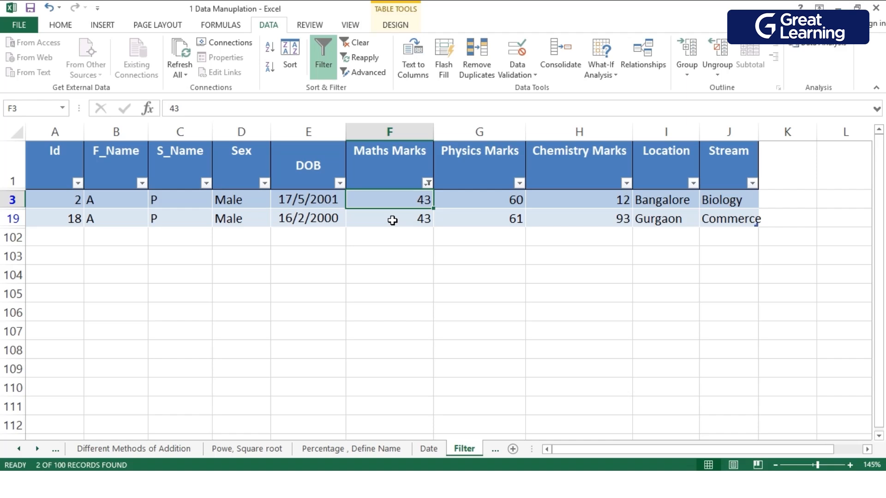
Clear the filter from the Maths Marks column.
left_click(427, 183)
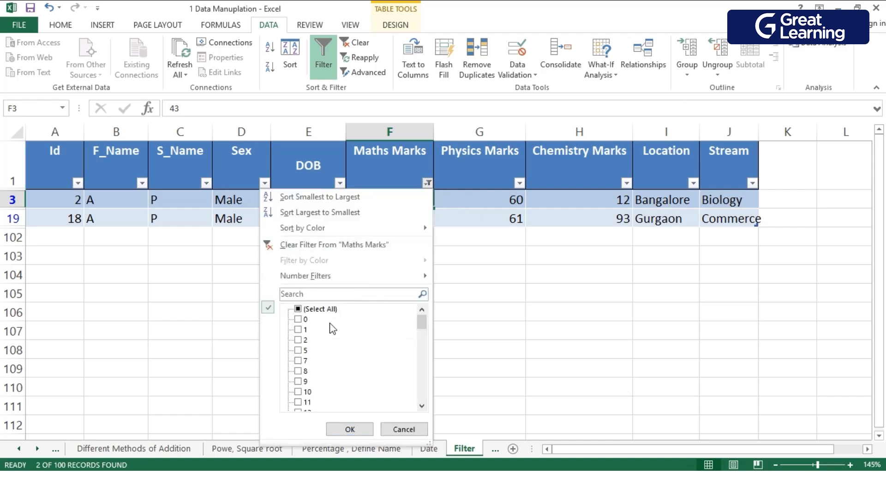
mouse_move(428, 323)
left_mouse_down()
mouse_move(441, 422)
mouse_move(451, 355)
mouse_move(431, 326)
left_mouse_up()
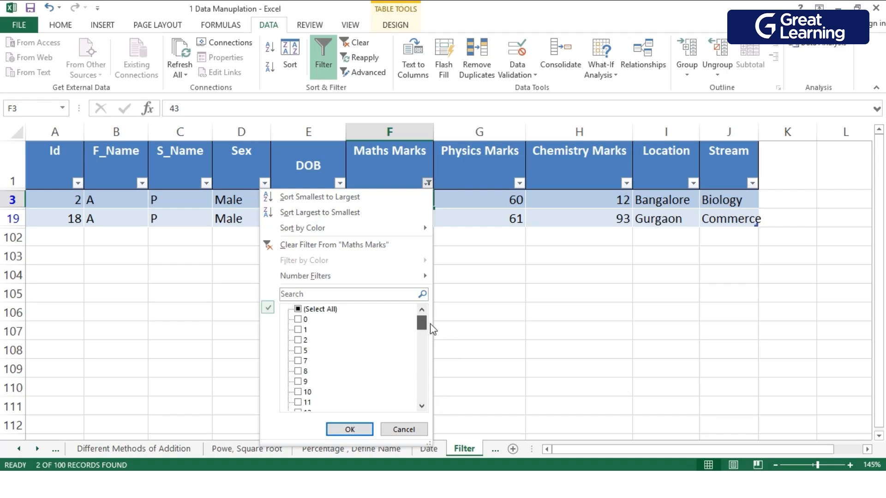
left_click(307, 249)
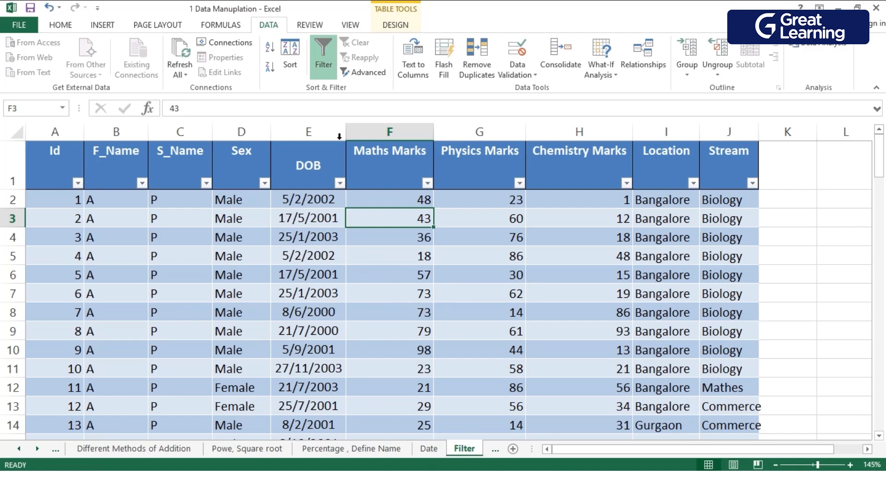
left_click(325, 69)
left_click(323, 69)
right_click(421, 276)
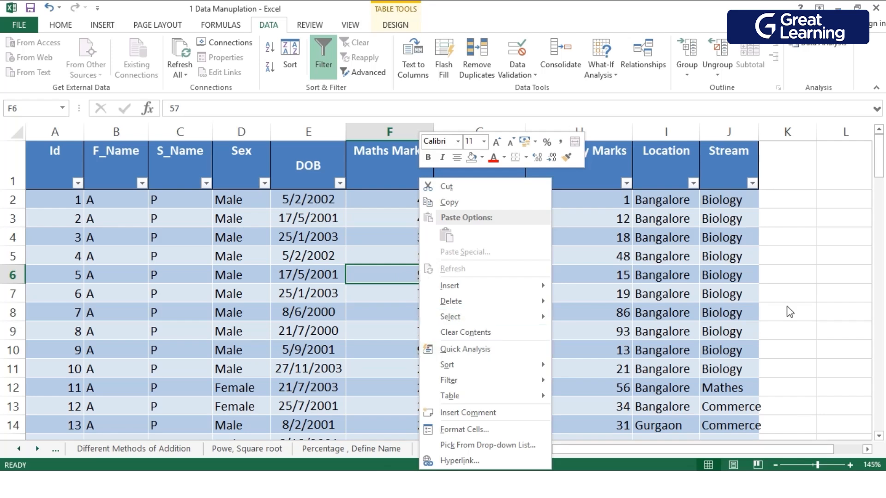
key("Escape")
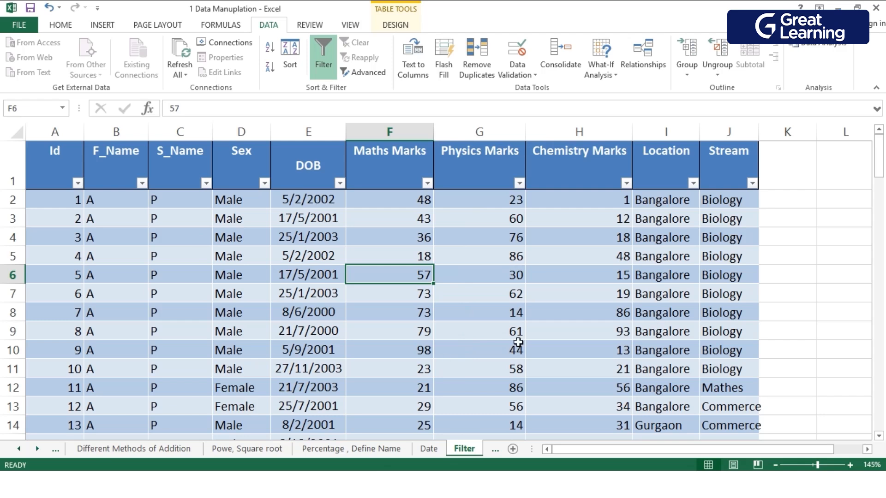
Apply the plain, colourless table style at the start of the style gallery to the whole marks table.
key("ctrl+a")
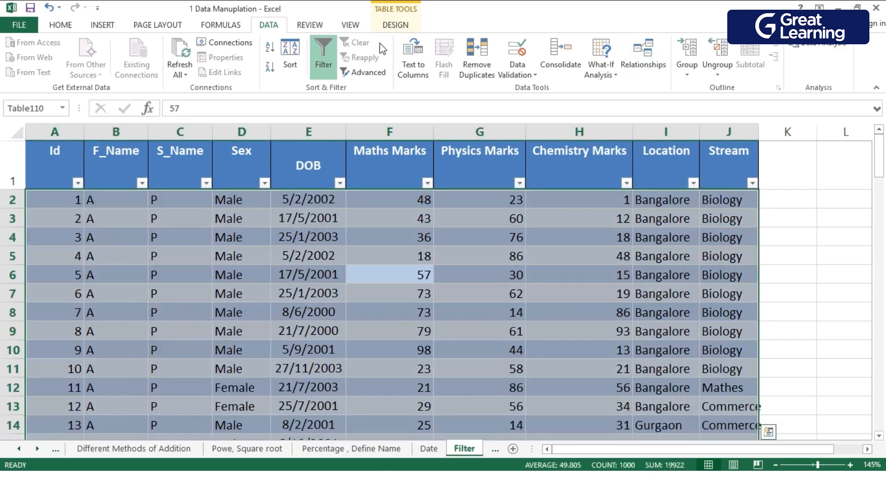
left_click(395, 24)
scroll(784, 64, "up", 4)
scroll(764, 67, "up", 3)
scroll(802, 60, "down", 7)
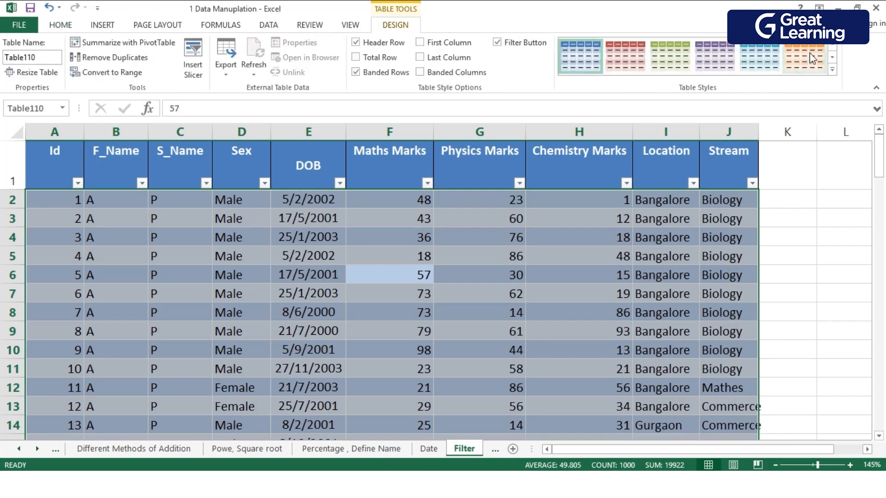
left_click(832, 47)
left_click(832, 47)
left_click(832, 47)
left_click(832, 47)
left_click(832, 47)
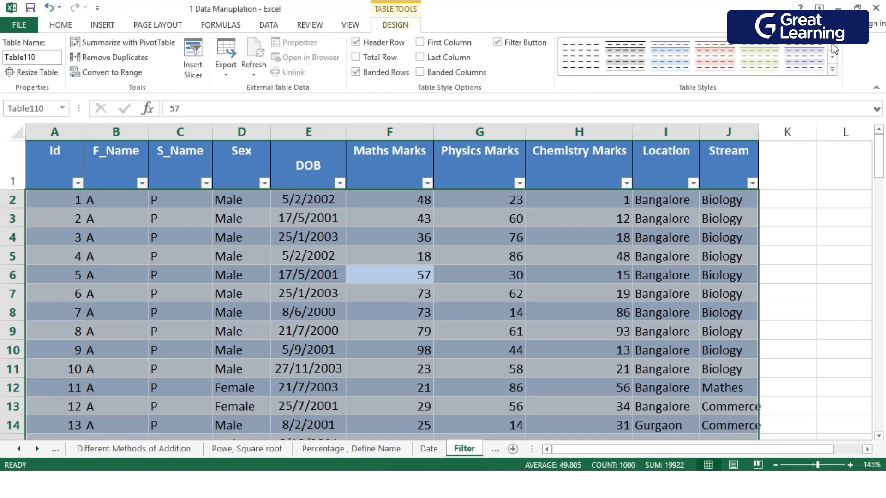
left_click(583, 58)
left_click(692, 312)
Fill the Maths Marks cells F4, F5, F10 and F13 with the standard orange colour.
left_click(409, 259)
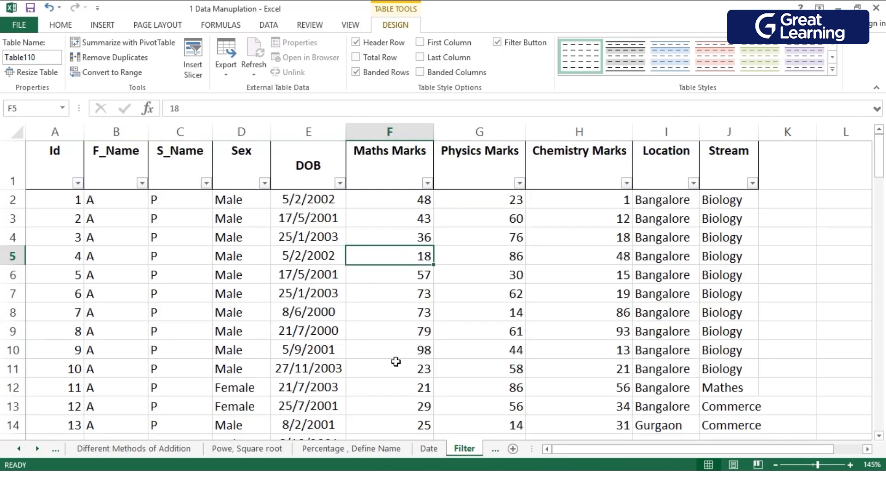
left_click(395, 357, "ctrl")
left_click(407, 242, "ctrl")
left_click(406, 408, "ctrl")
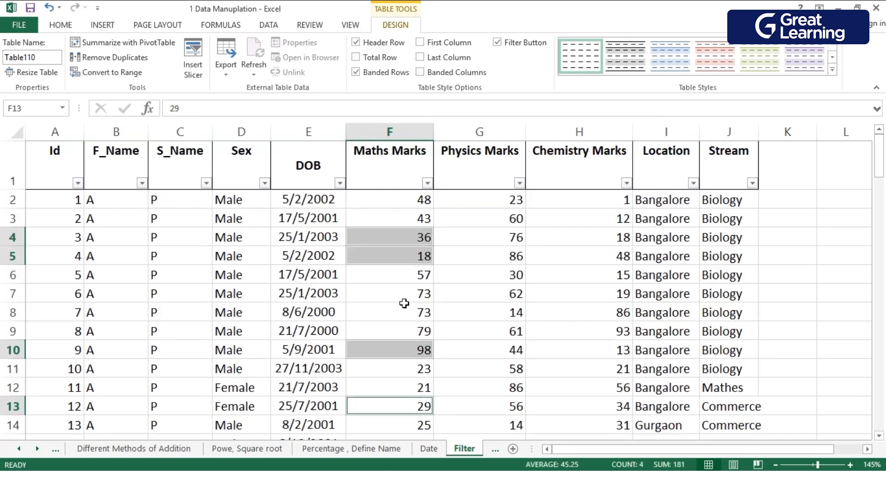
left_click(72, 30)
left_click(207, 68)
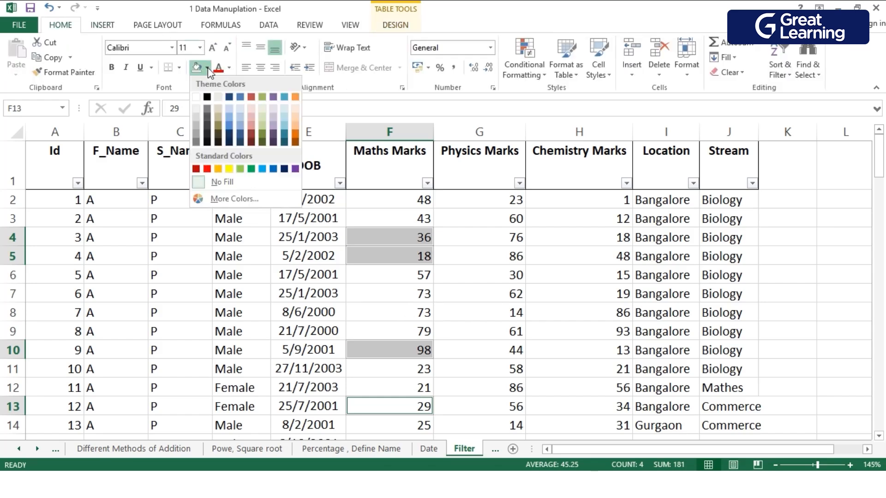
left_click(215, 169)
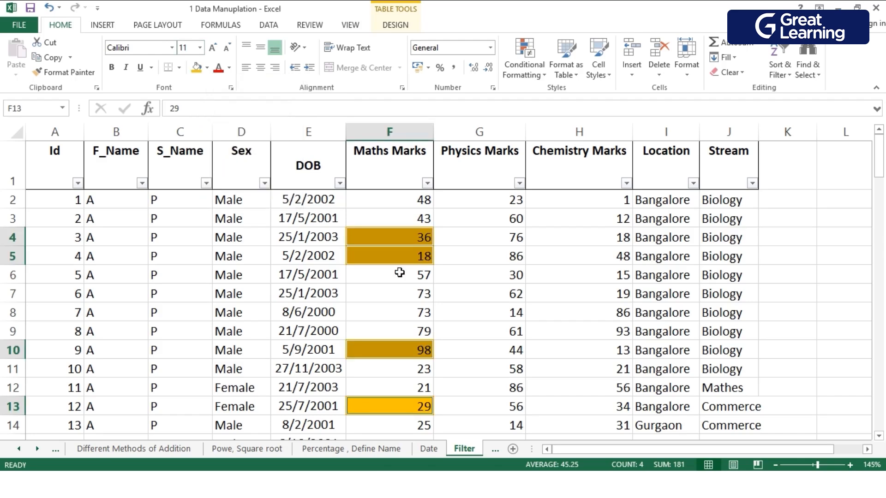
Fill the Maths Marks cells F3, F8 and F12 with the standard light green colour.
left_click(430, 321)
left_click(402, 390, "ctrl")
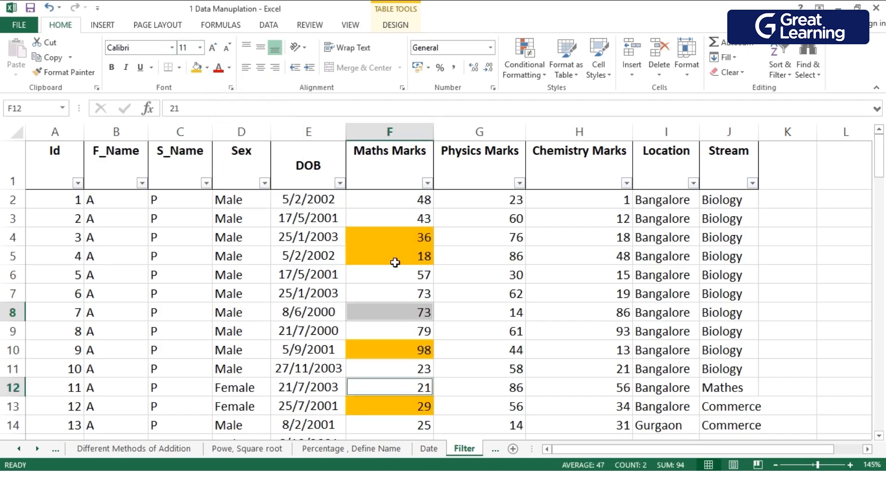
left_click(388, 223, "ctrl")
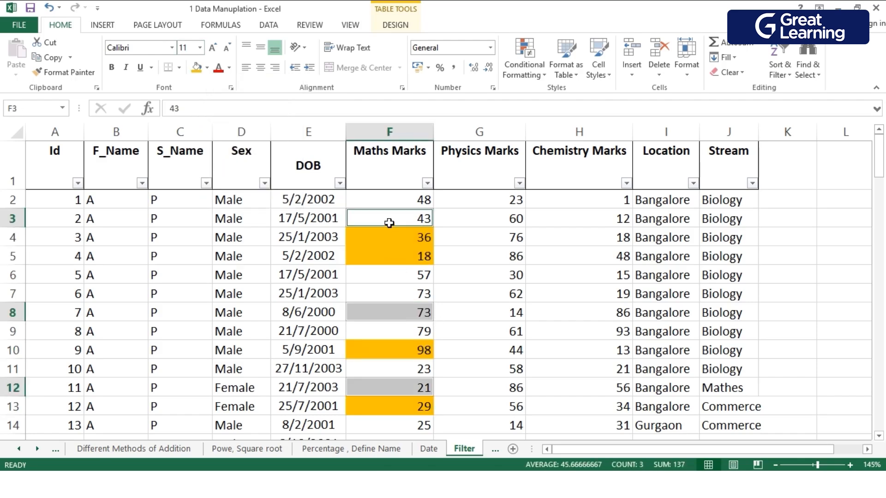
left_click(198, 68)
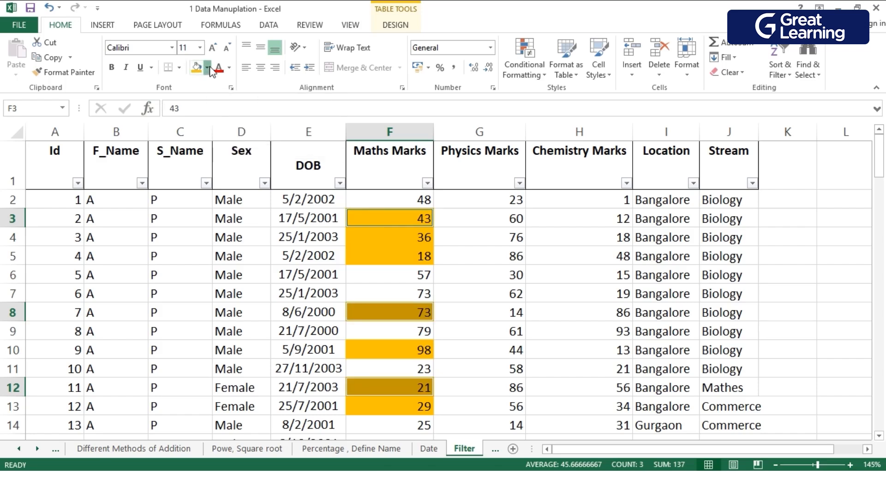
left_click(206, 69)
left_click(233, 172)
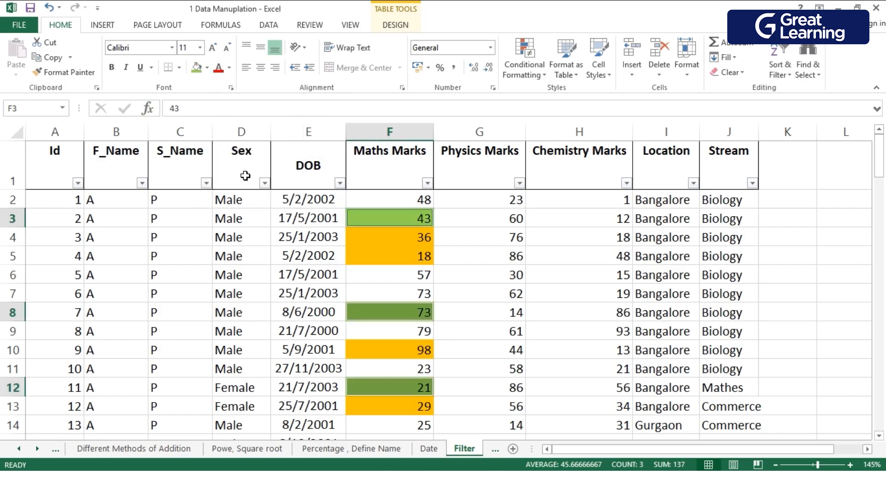
left_click(387, 280)
left_click(833, 291)
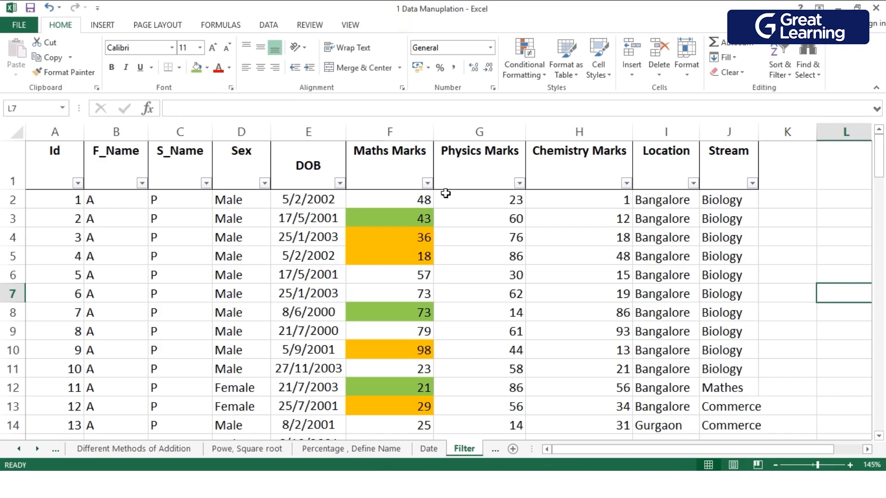
Filter the Maths Marks column by cell colour to show only the green cells.
left_click(427, 183)
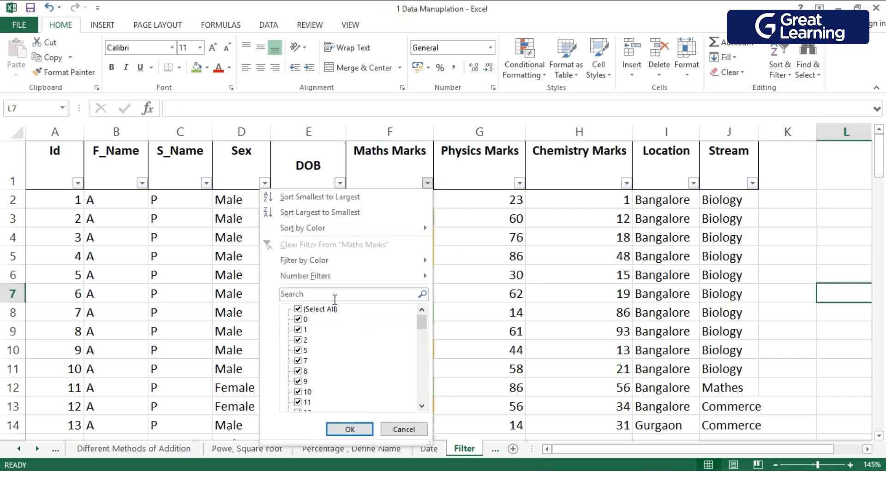
mouse_move(324, 266)
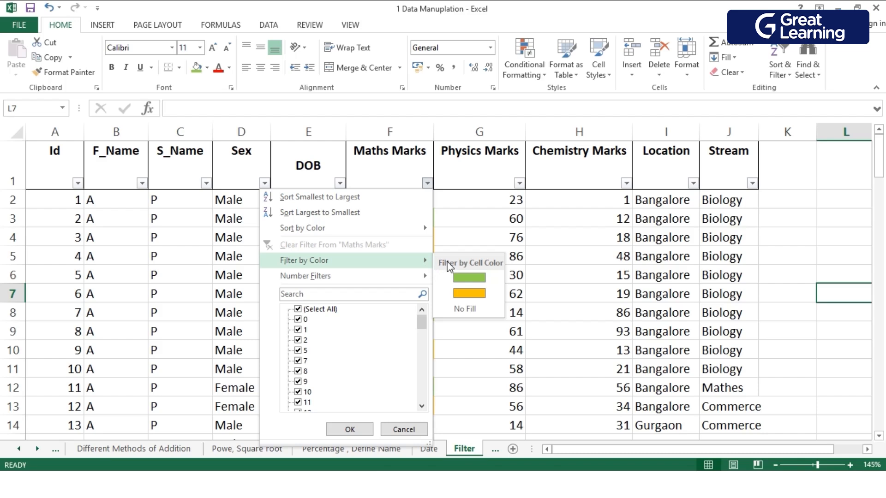
left_click(451, 276)
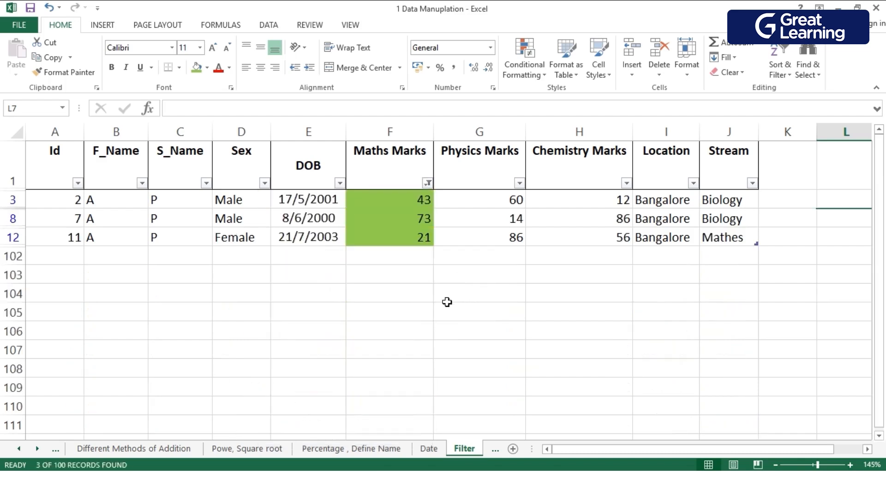
Clear the colour filter from the Maths Marks column to show every record.
right_click(368, 217)
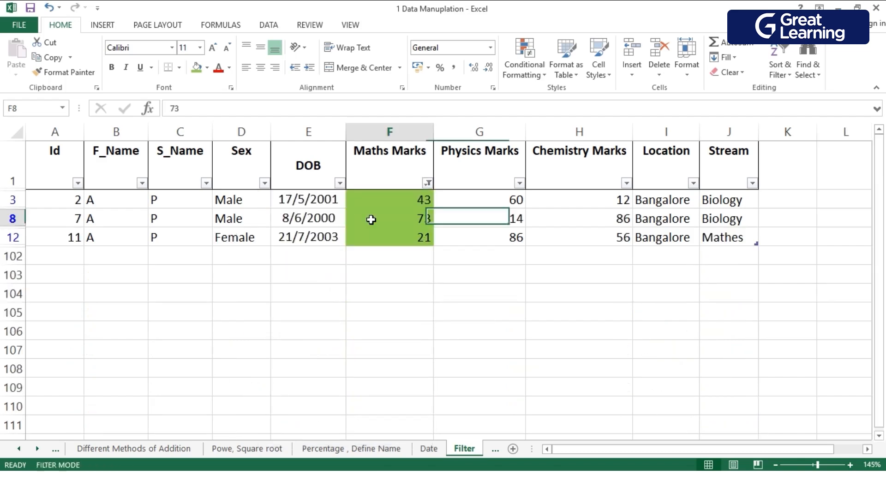
mouse_move(411, 381)
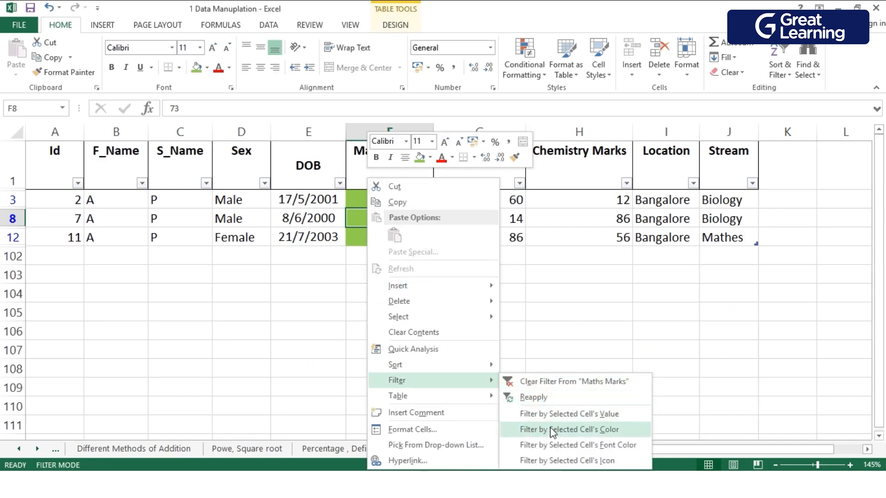
left_click(543, 386)
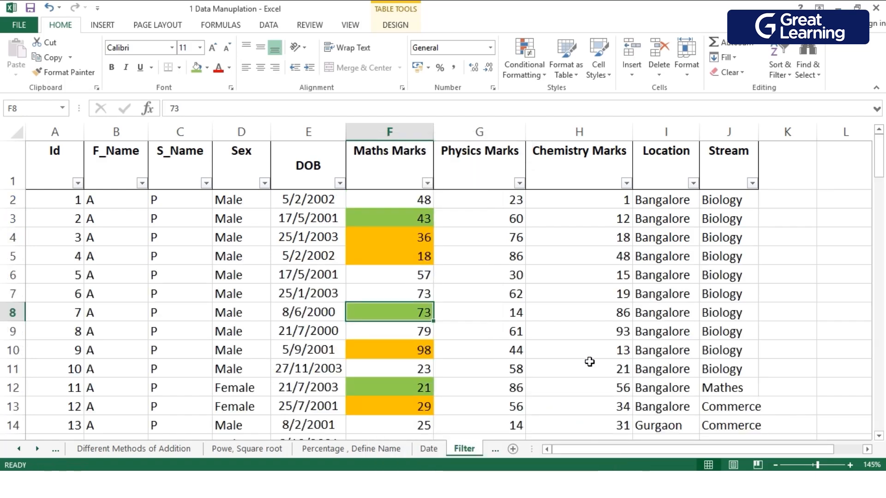
Examine the options for filtering by the selected cell's value, colour, font colour or icon on a Physics Marks cell.
key("Up")
key("Up")
key("Up")
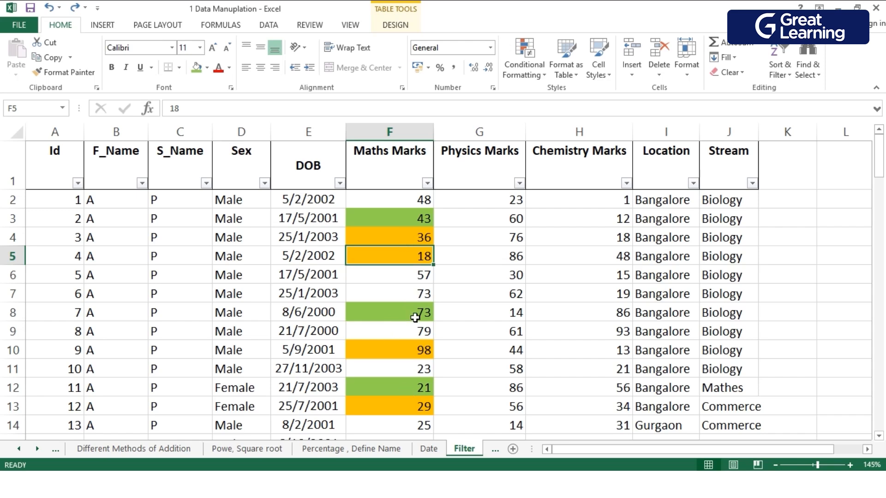
left_click(487, 274)
right_click(484, 273)
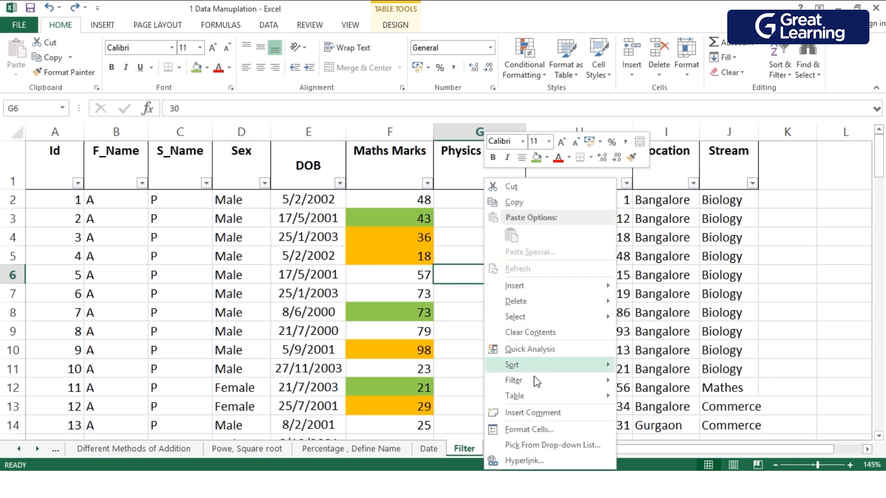
mouse_move(534, 380)
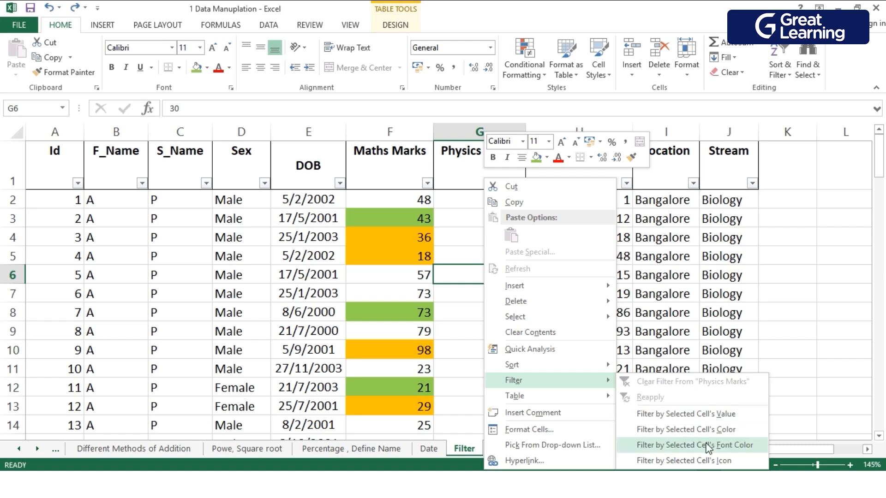
key("Escape")
key("Escape")
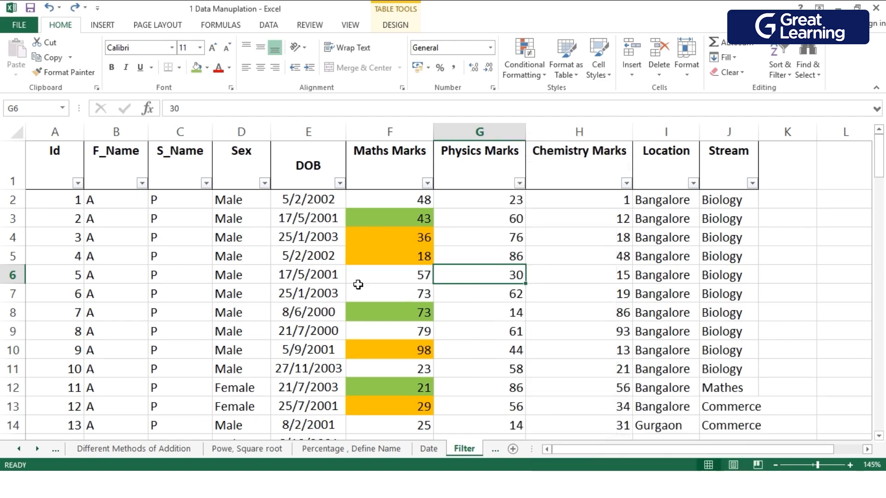
left_click(474, 244)
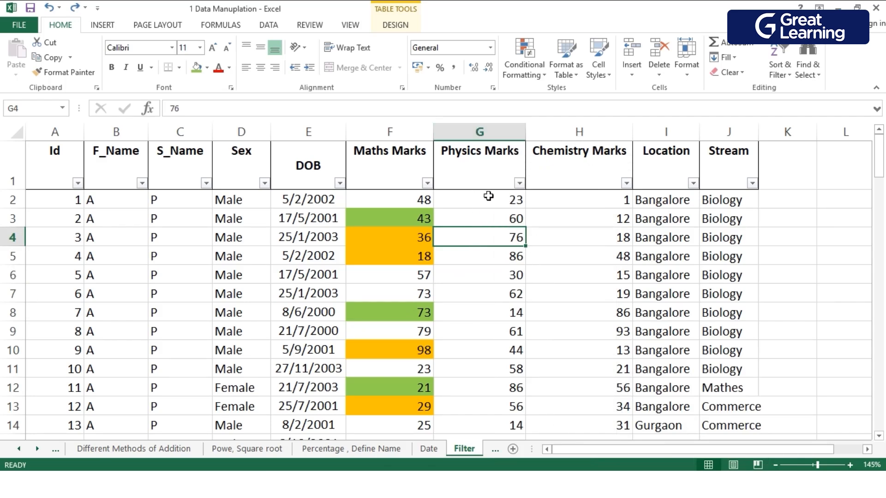
Filter the Physics Marks column to show only values greater than 50 and review the filtered records.
left_click(520, 183)
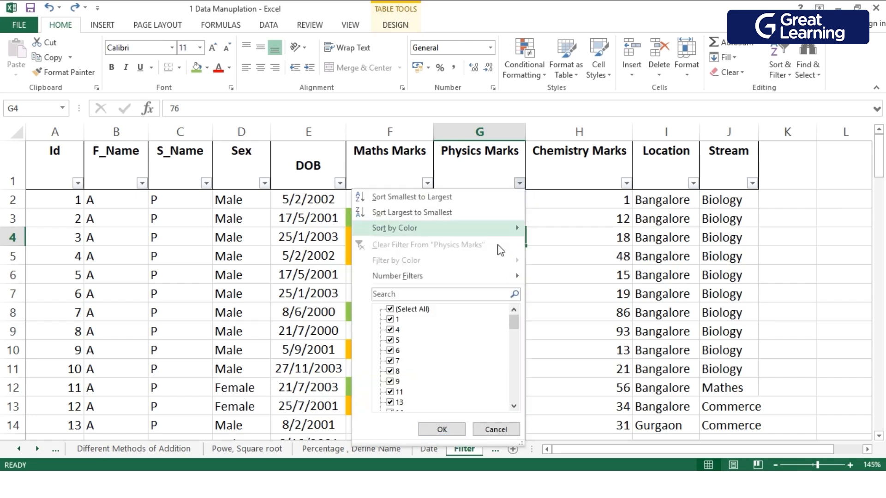
mouse_move(452, 275)
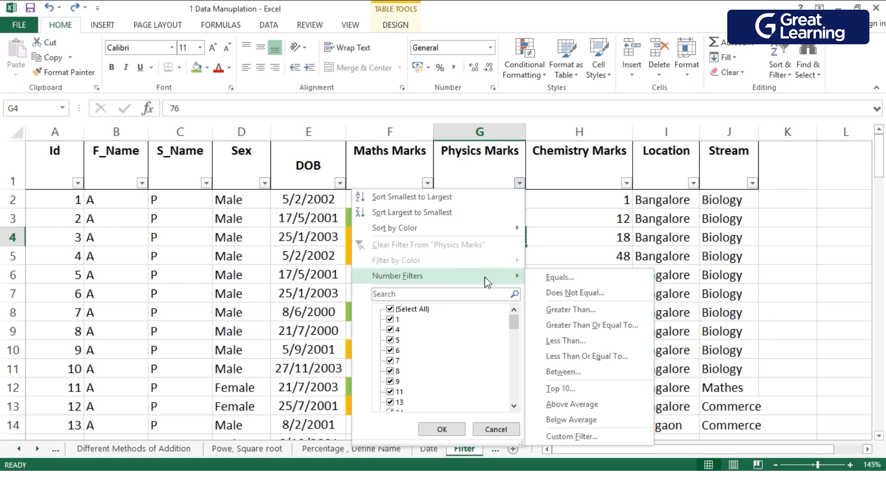
left_click(574, 313)
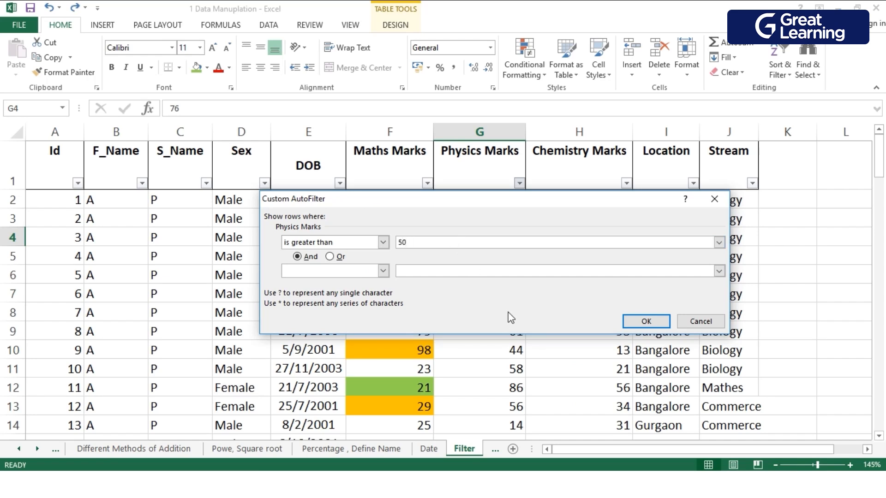
left_click(646, 321)
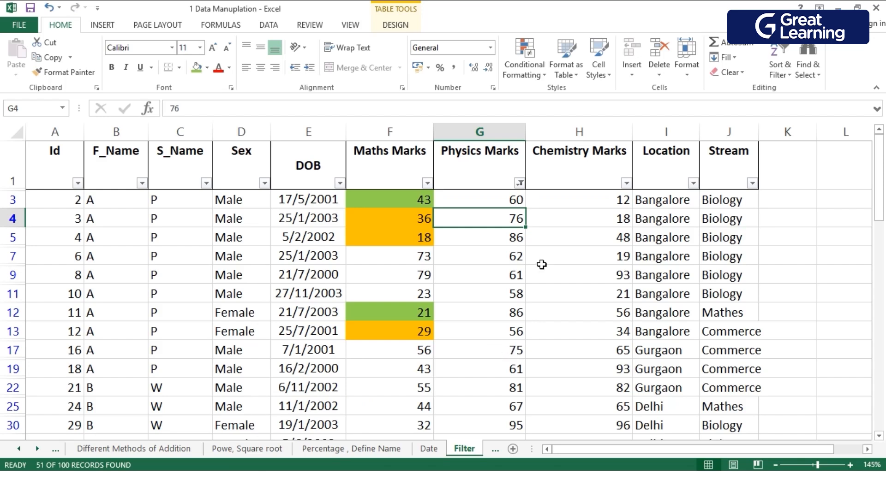
scroll(506, 385, "down", 4)
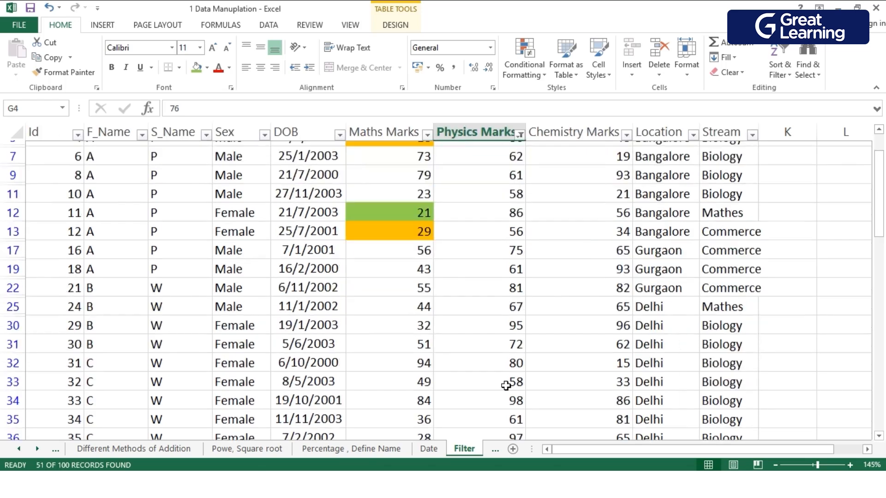
scroll(506, 385, "down", 9)
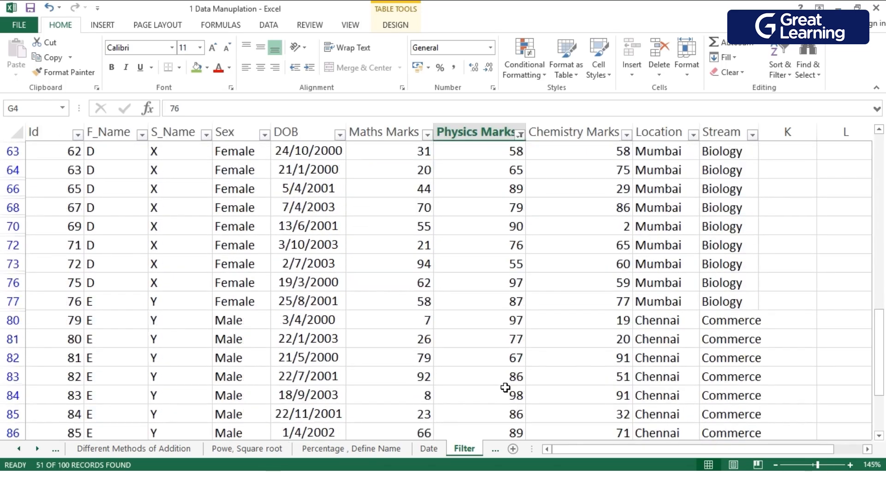
scroll(505, 388, "down", 1)
scroll(503, 379, "up", 14)
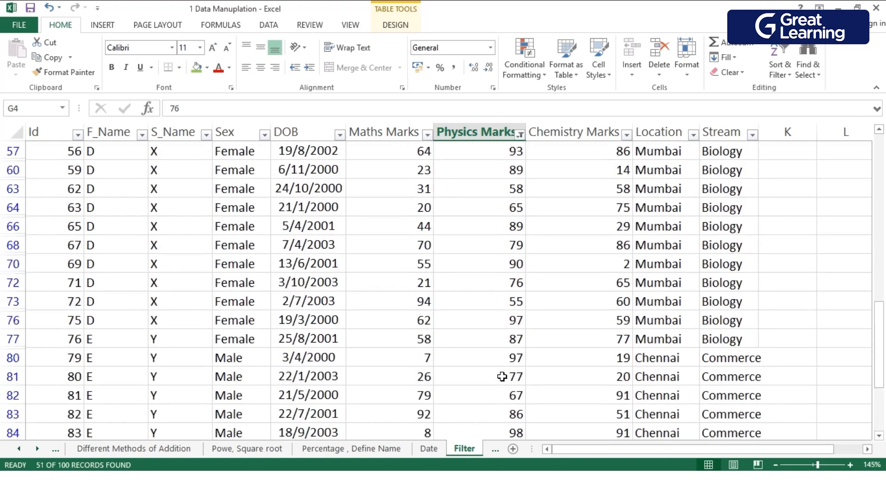
scroll(487, 247, "down", 13)
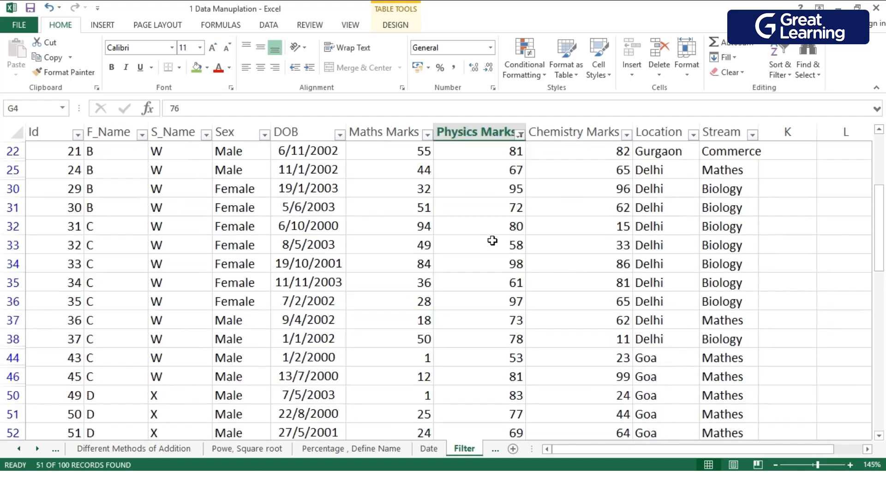
scroll(482, 260, "up", 13)
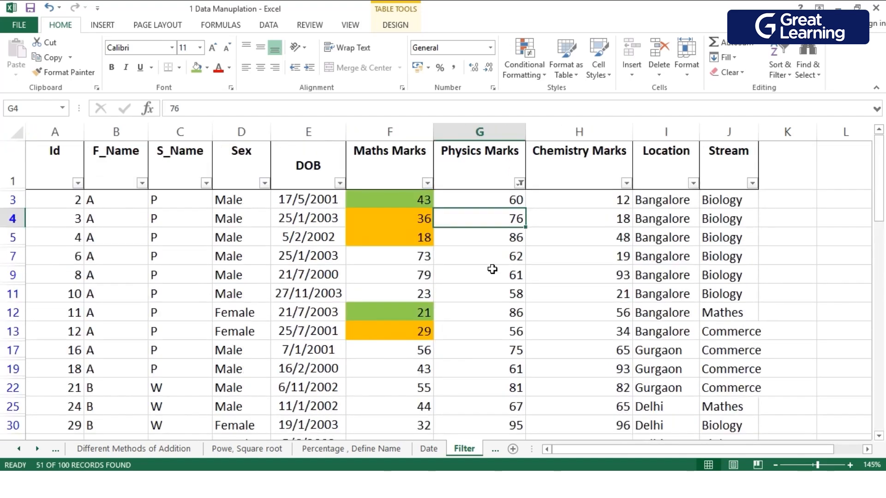
Filter the Maths Marks column by cell colour to show only the orange cells within the already filtered records.
left_click(428, 183)
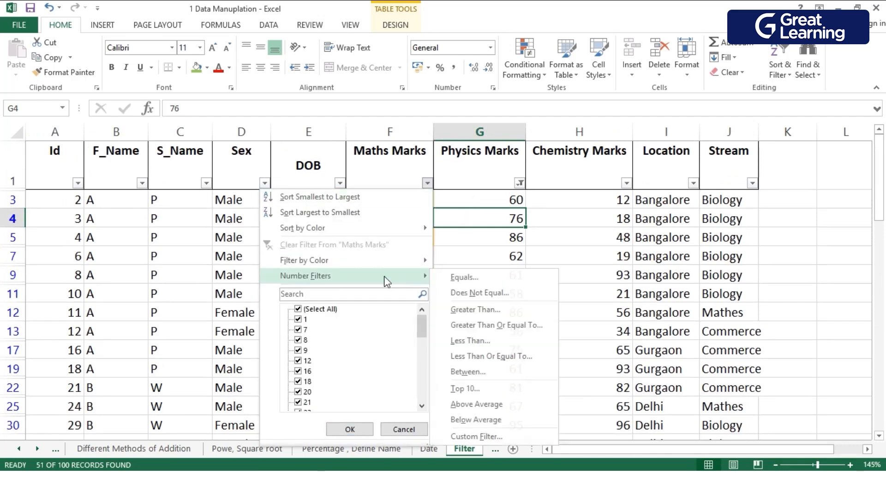
mouse_move(381, 261)
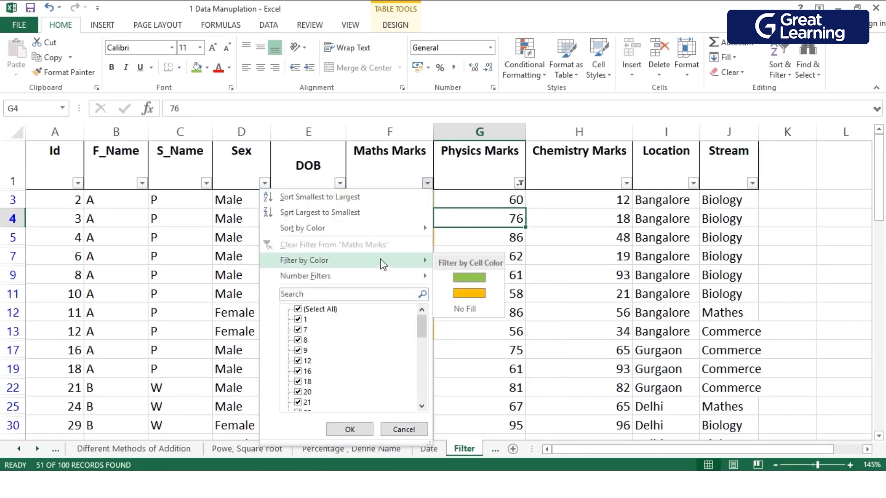
left_click(468, 294)
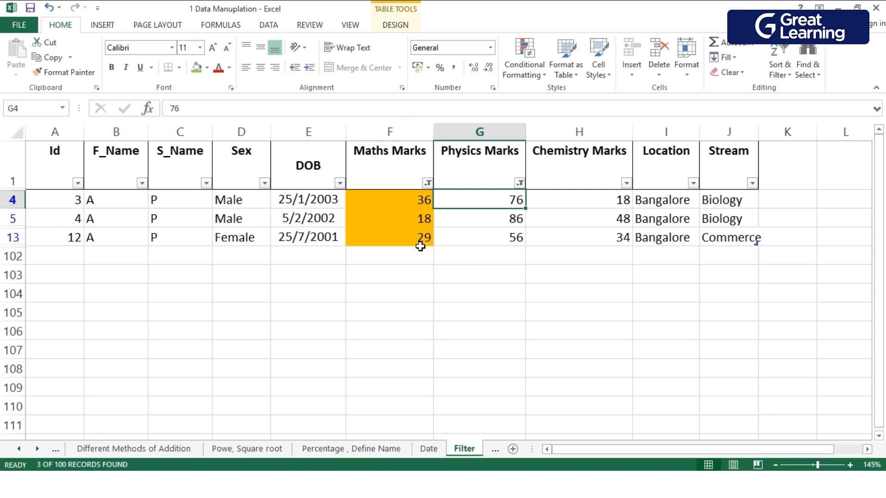
Clear the filters from the Maths Marks and Physics Marks columns to show every record.
left_click(427, 184)
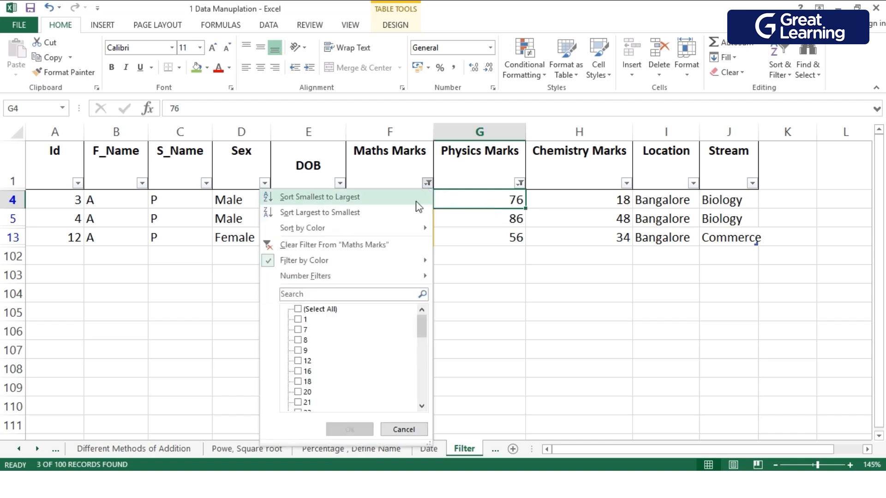
left_click(404, 244)
left_click(520, 184)
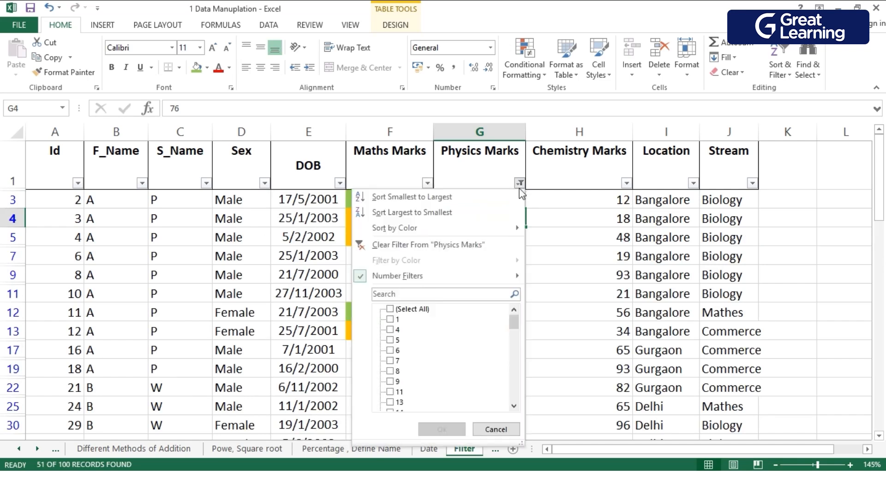
left_click(470, 244)
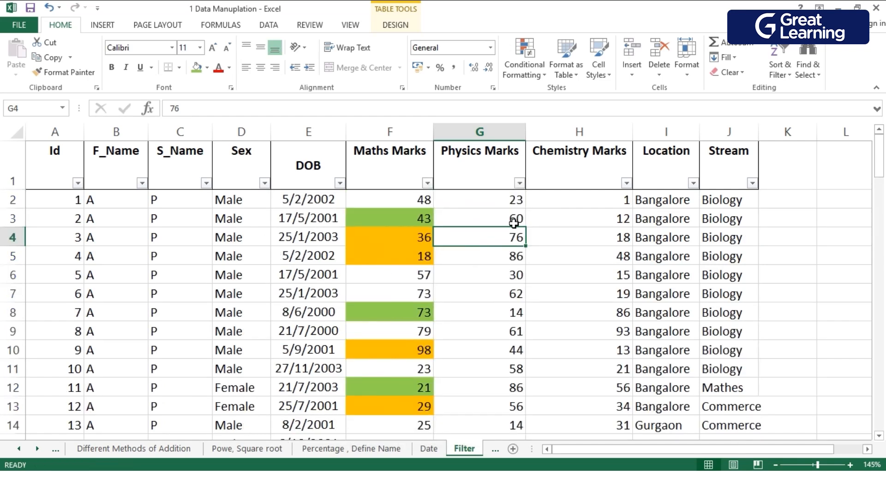
Filter the Physics Marks column to show only values equal to 43.
left_click(519, 184)
mouse_move(439, 277)
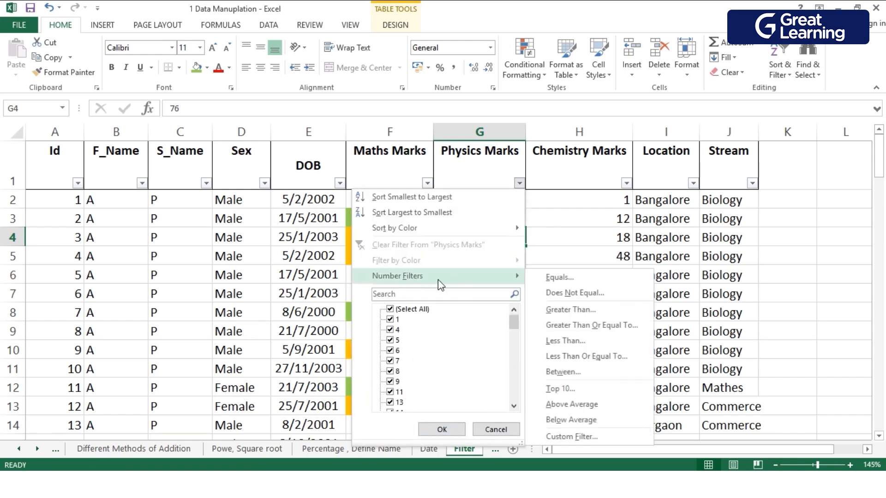
left_click(589, 282)
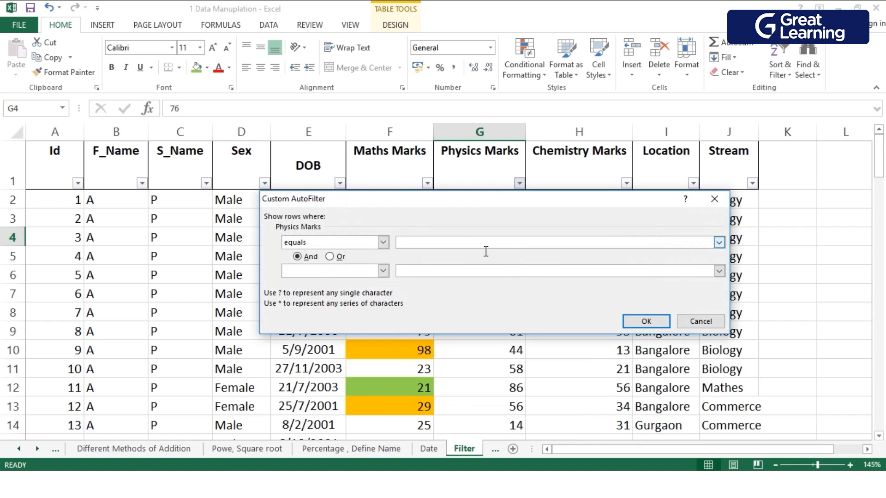
type("43")
left_click(638, 322)
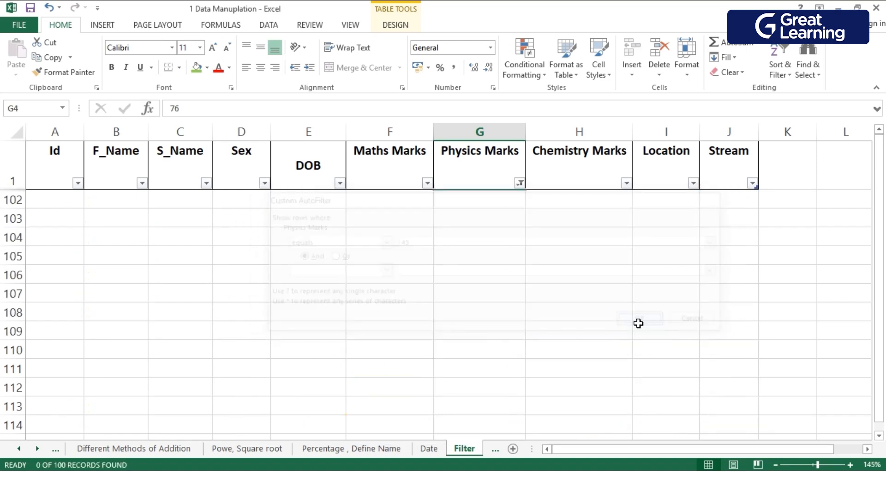
Change the Physics Marks number filter to show only values equal to 98.
left_click(522, 186)
left_click(520, 183)
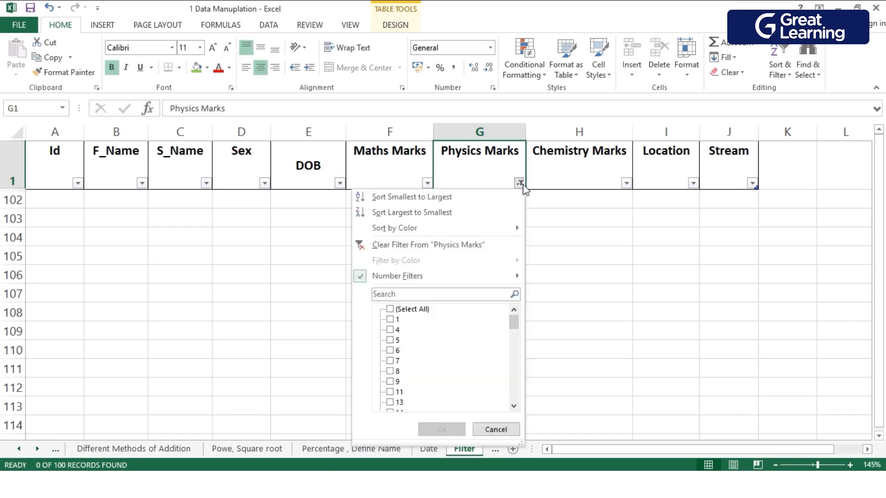
mouse_move(467, 279)
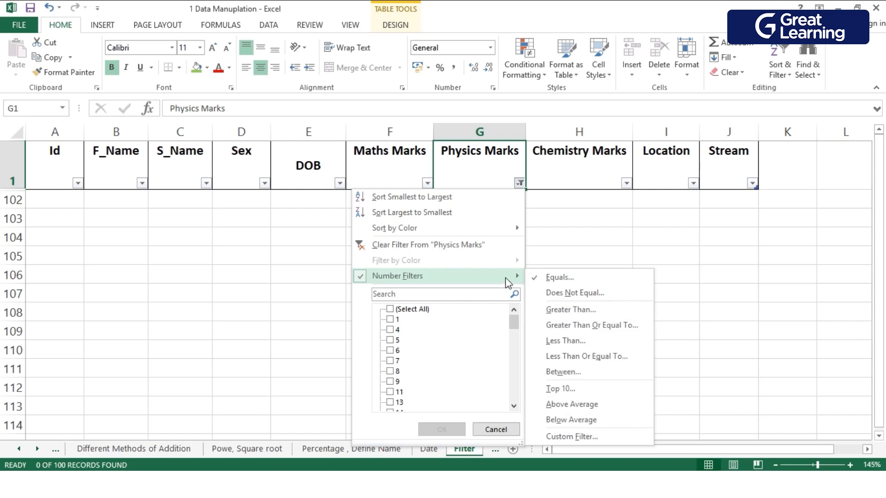
left_click(547, 278)
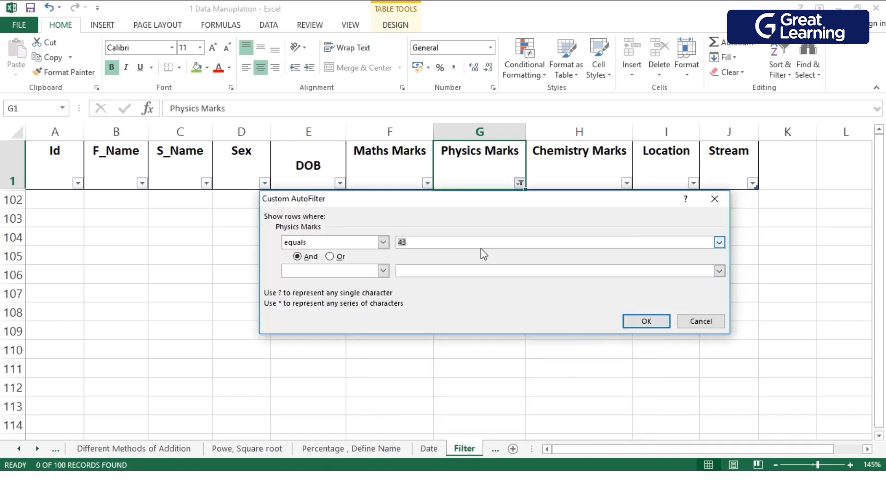
type("98")
left_click(646, 321)
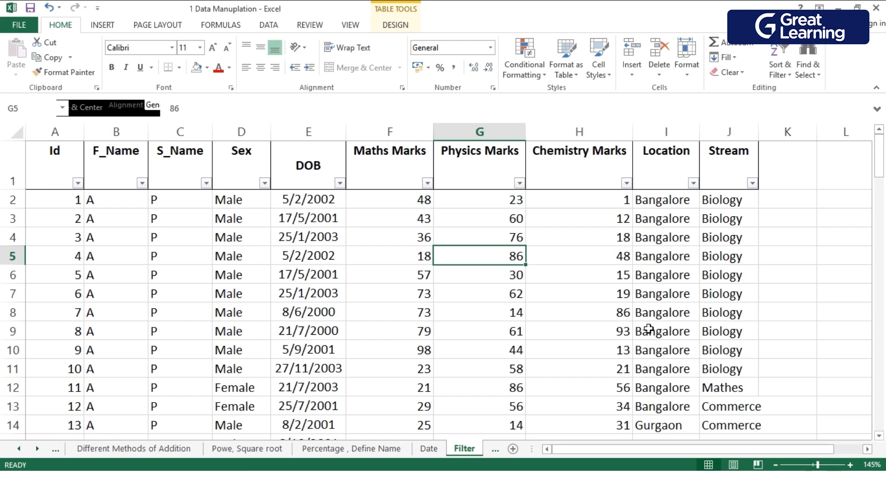
Look through the unfiltered student records, checking the entries in the Location column.
scroll(658, 258, "down", 3)
scroll(660, 268, "down", 2)
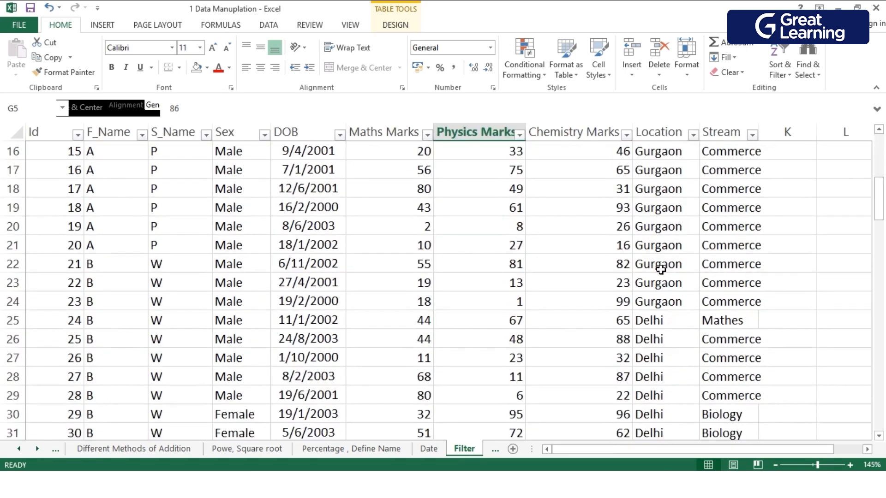
scroll(656, 347, "down", 6)
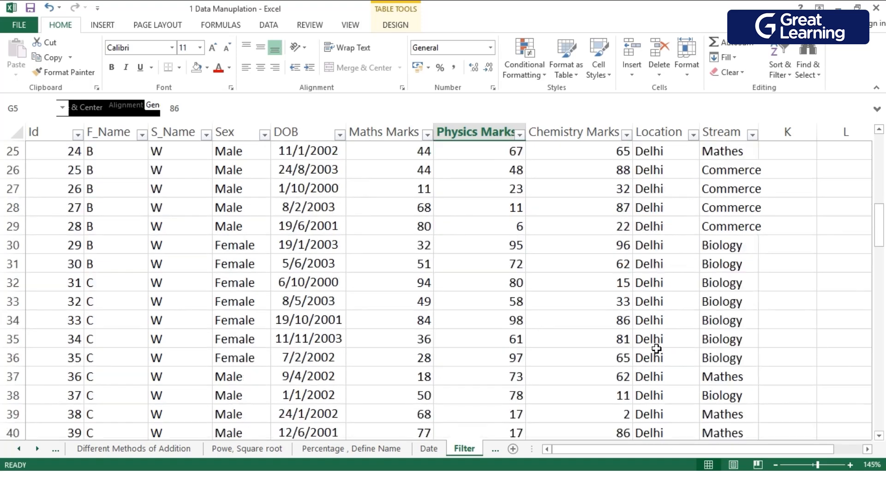
scroll(655, 356, "down", 1)
scroll(654, 365, "down", 9)
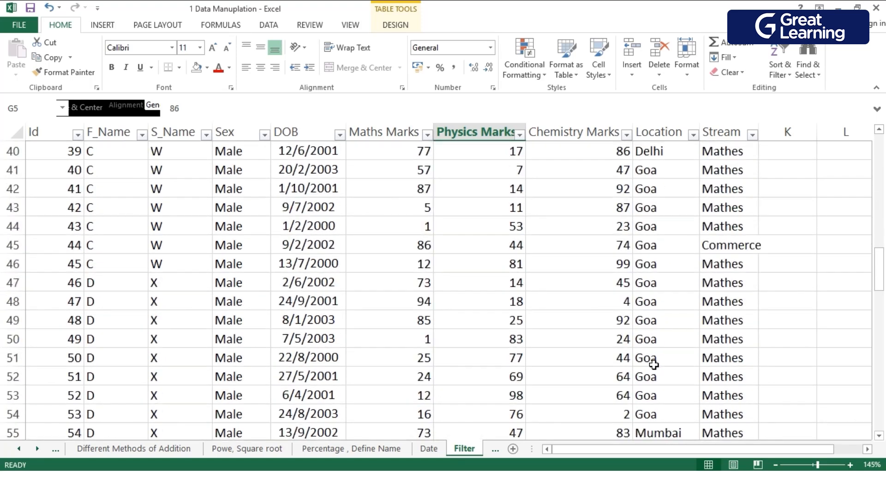
scroll(653, 365, "down", 2)
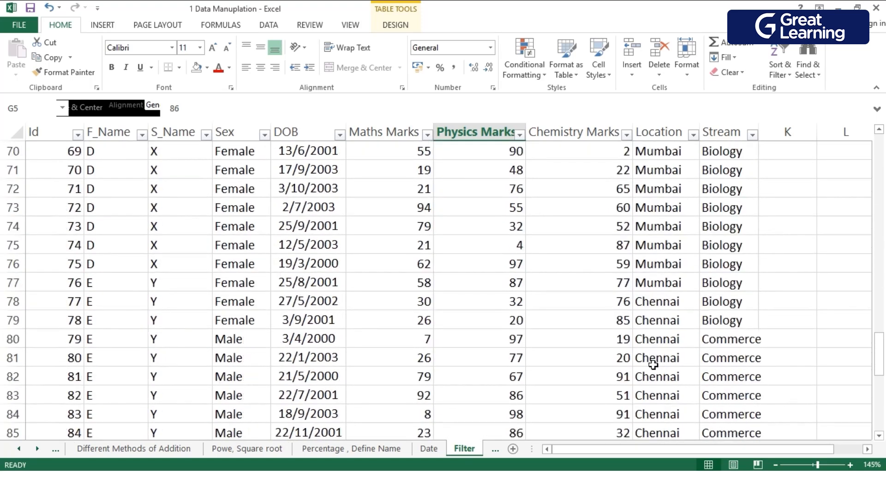
scroll(657, 376, "down", 5)
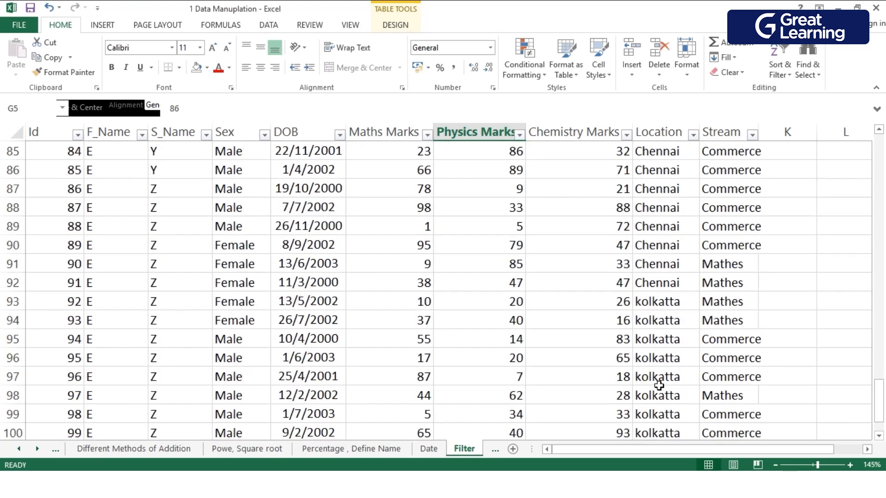
scroll(659, 383, "down", 2)
scroll(647, 307, "up", 6)
scroll(649, 300, "up", 19)
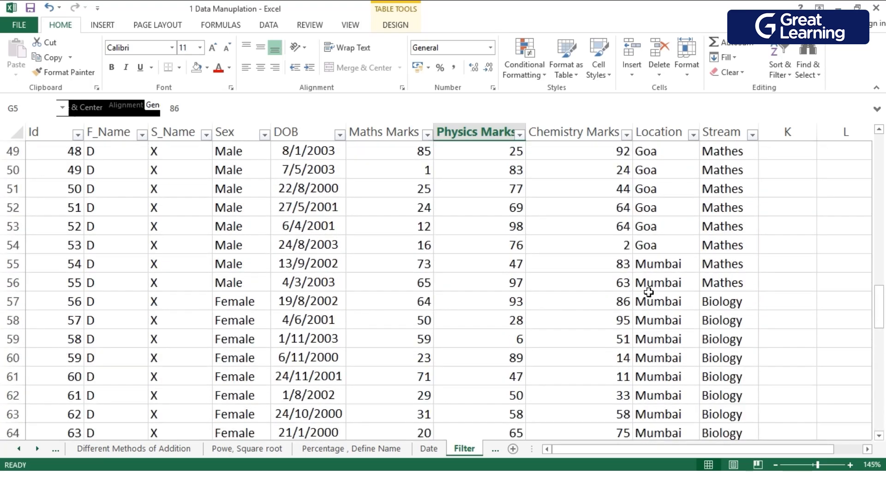
scroll(647, 291, "up", 5)
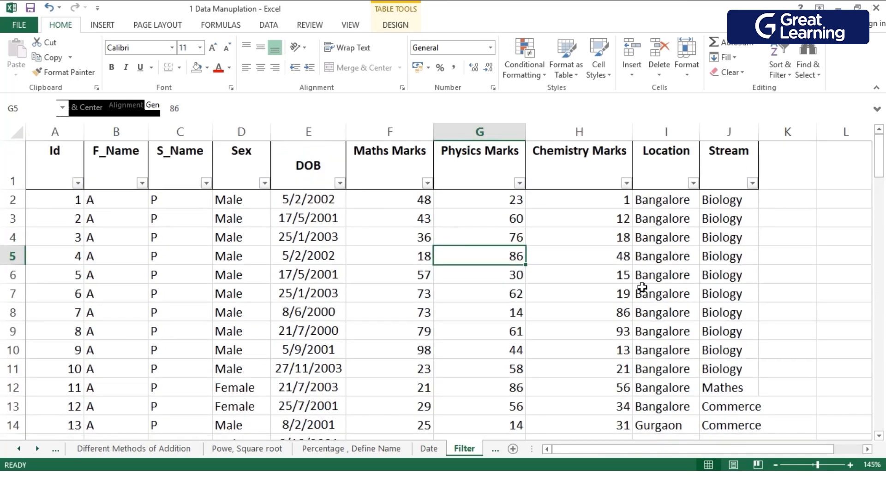
Compare the text filter conditions offered for the Location column with the number filter conditions offered for the Physics Marks column.
left_click(723, 225)
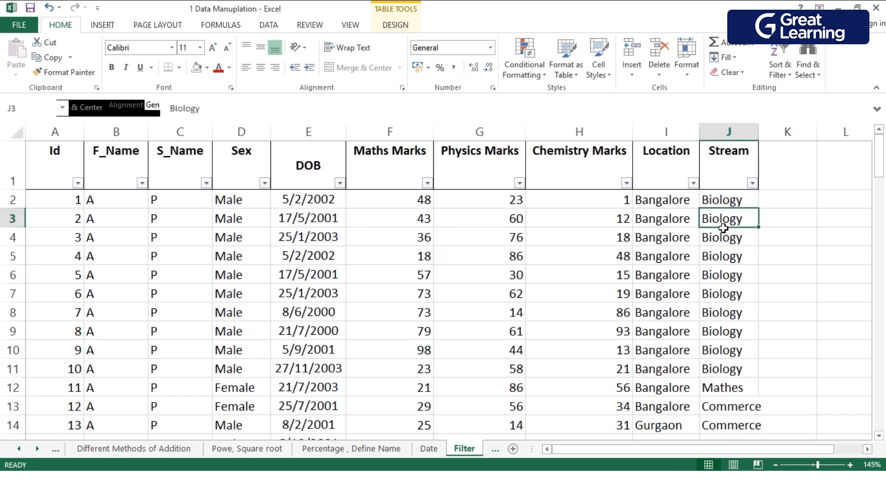
left_click(663, 237)
left_click(694, 184)
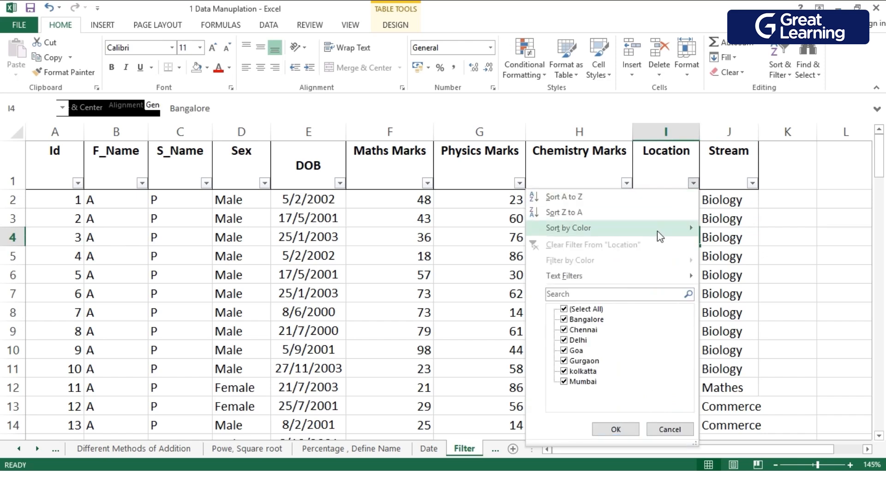
mouse_move(624, 277)
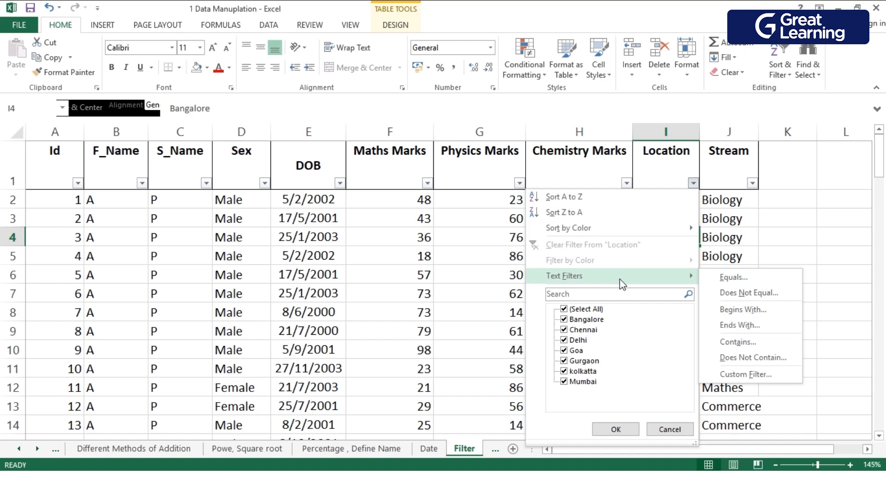
left_click(477, 275)
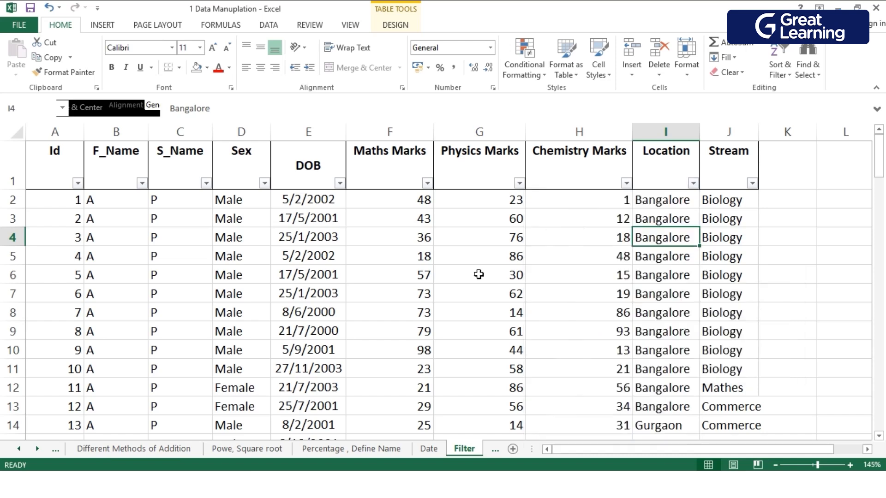
left_click(519, 183)
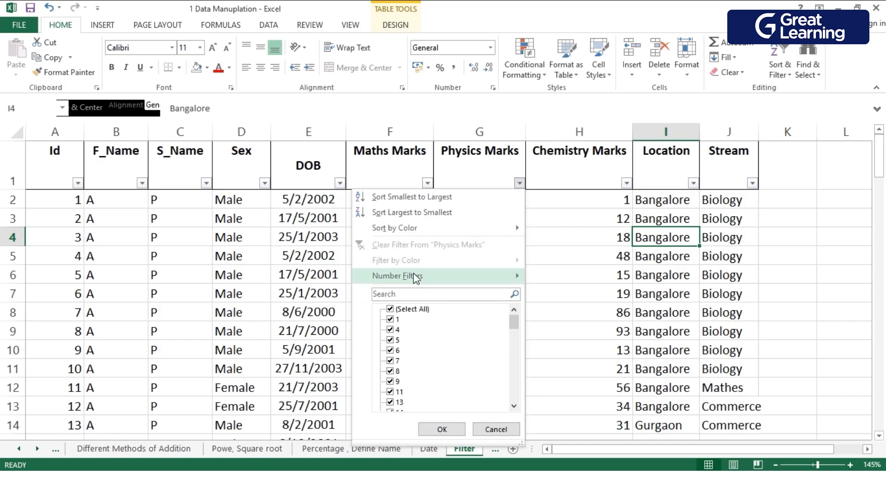
mouse_move(451, 274)
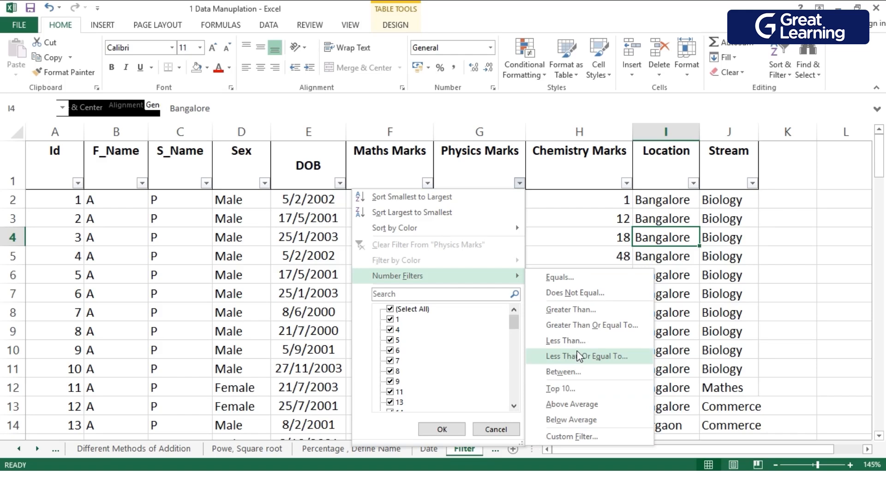
Apply a custom text filter to the Location column showing rows where the value equals ?a*.
left_click(693, 183)
left_click(693, 184)
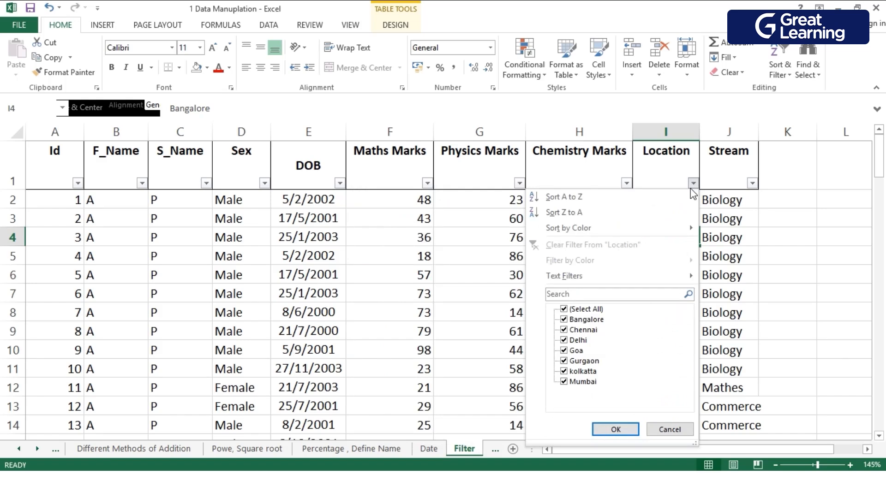
mouse_move(637, 281)
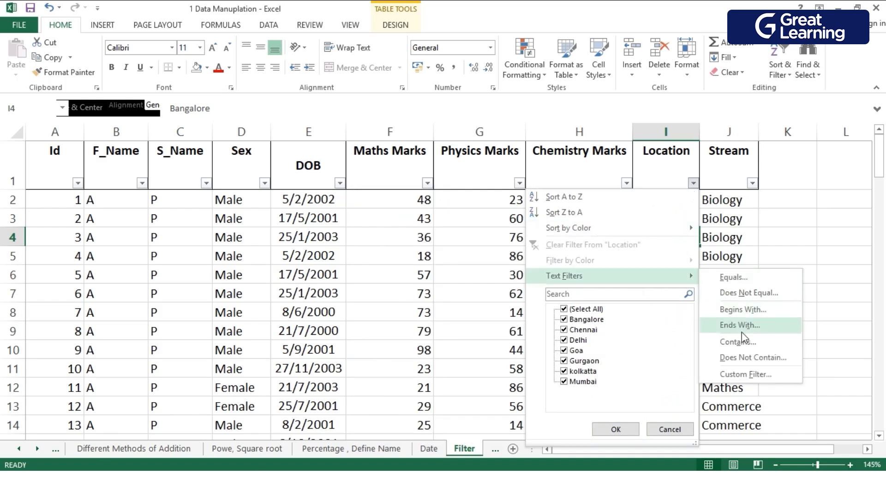
left_click(756, 374)
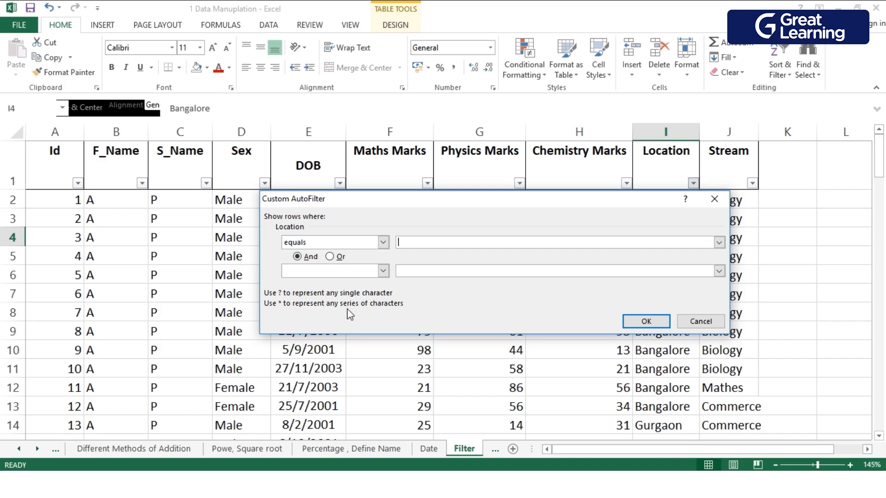
left_click(420, 248)
type("?a")
type("*")
left_click(629, 322)
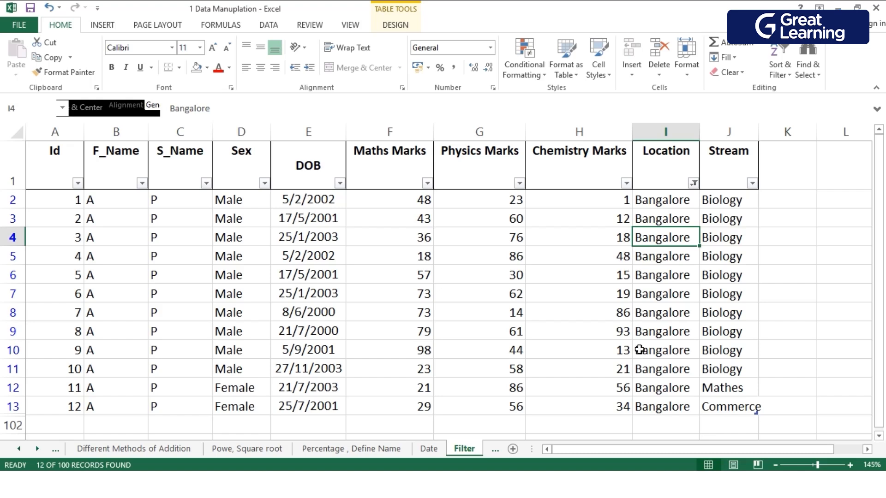
Change the Location column's custom filter pattern to ?o* and check the locations in the matching rows.
left_click(701, 187)
left_click(694, 184)
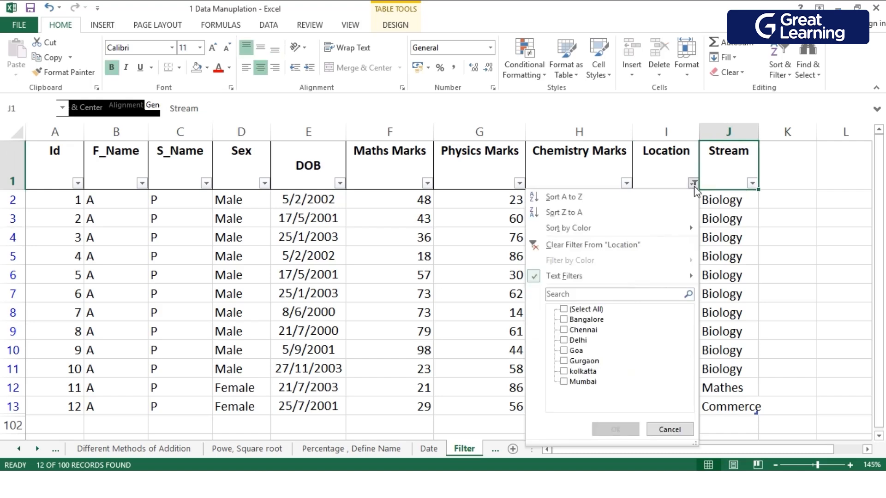
mouse_move(594, 282)
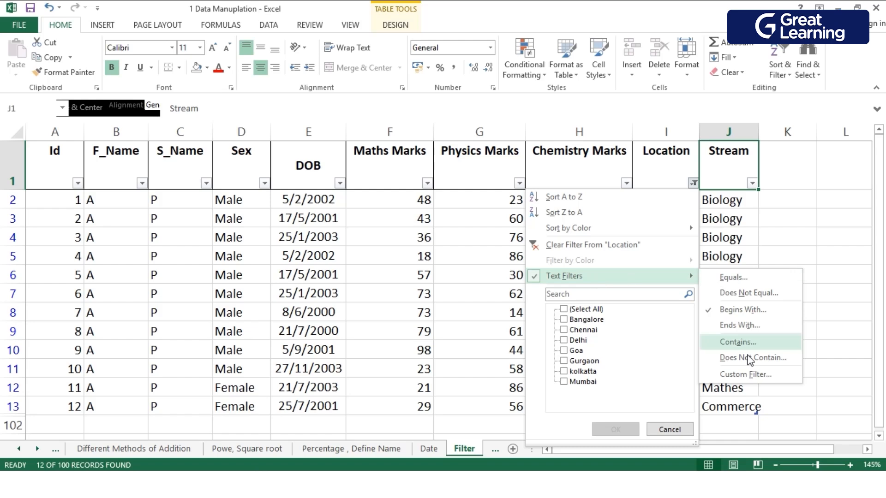
left_click(745, 374)
left_click(475, 249)
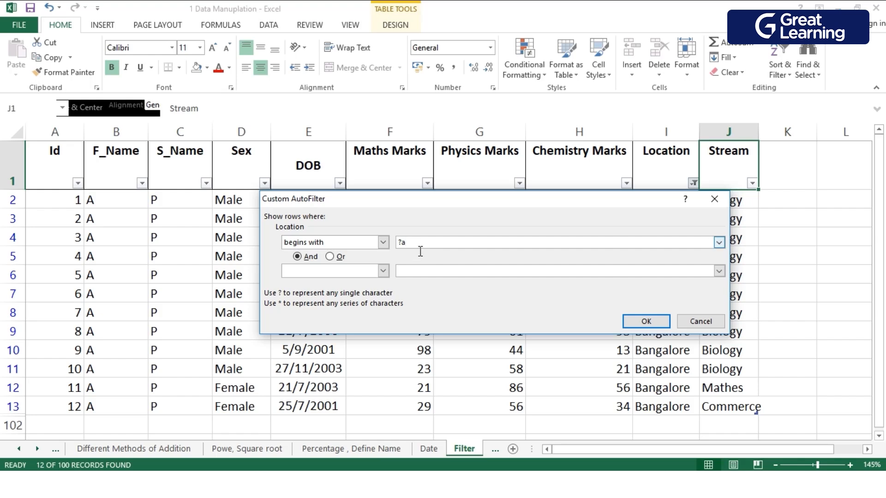
key("BackSpace")
type("o")
type("*")
left_click(646, 322)
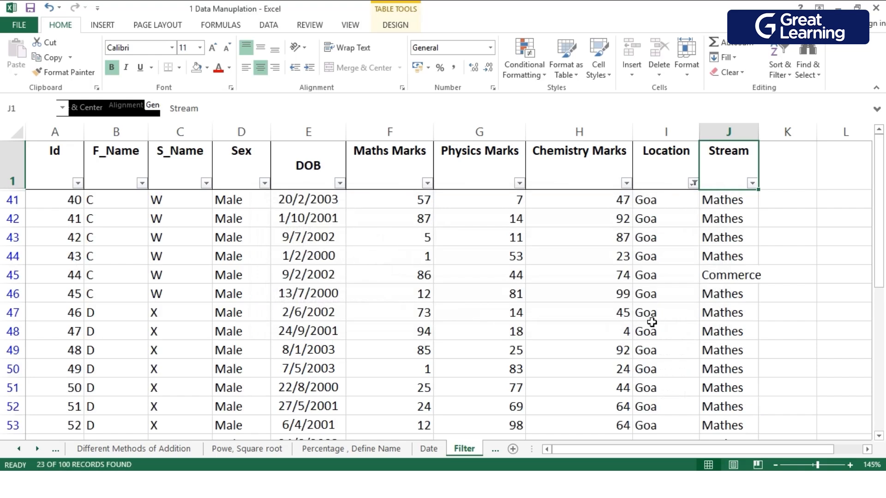
scroll(677, 272, "down", 1)
scroll(676, 273, "down", 1)
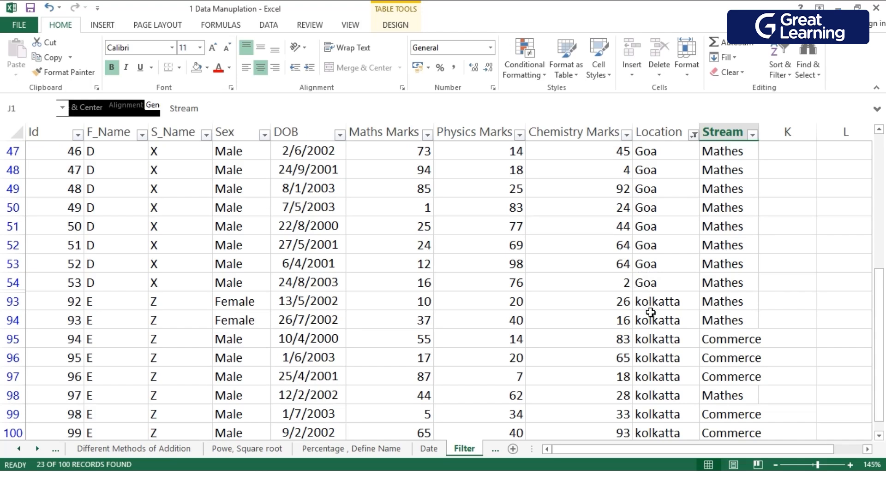
scroll(651, 313, "down", 4)
scroll(650, 313, "up", 4)
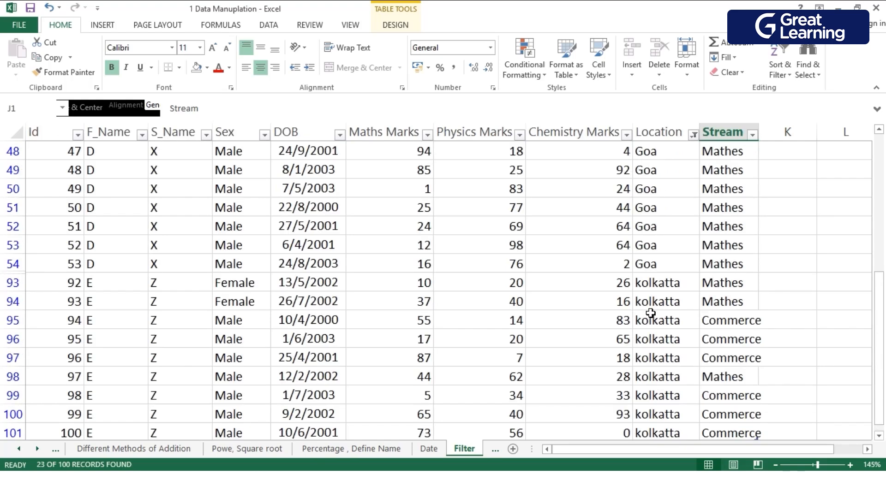
scroll(651, 313, "up", 2)
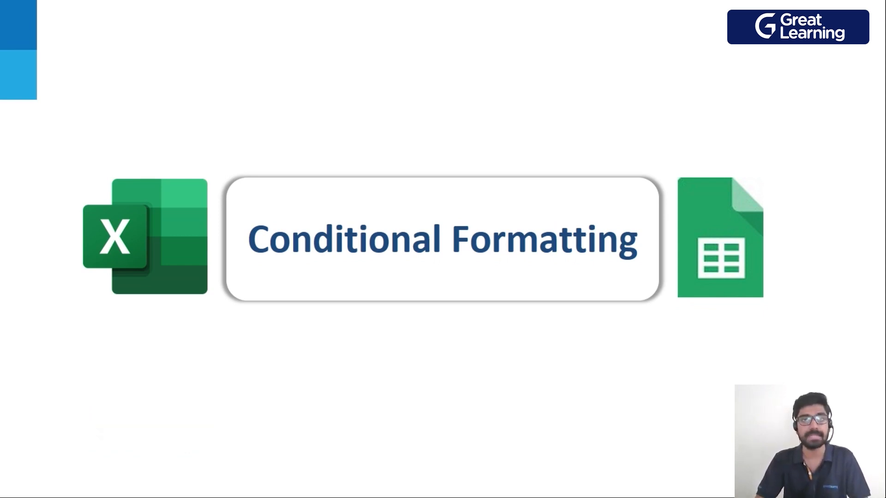
key("Right")
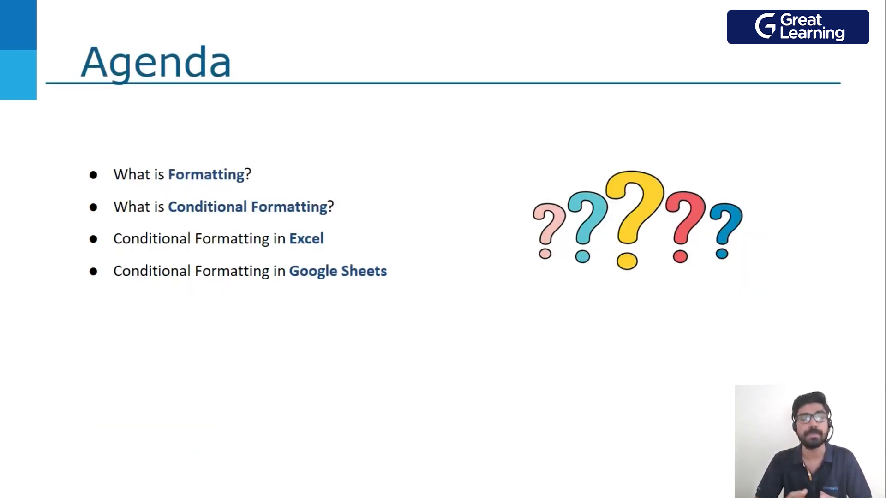
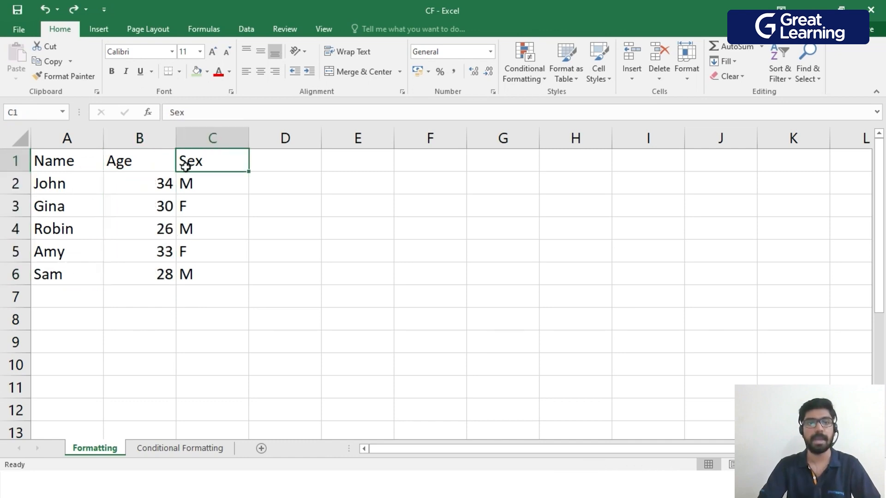
left_click_drag(210, 179, 197, 289)
left_click(90, 323)
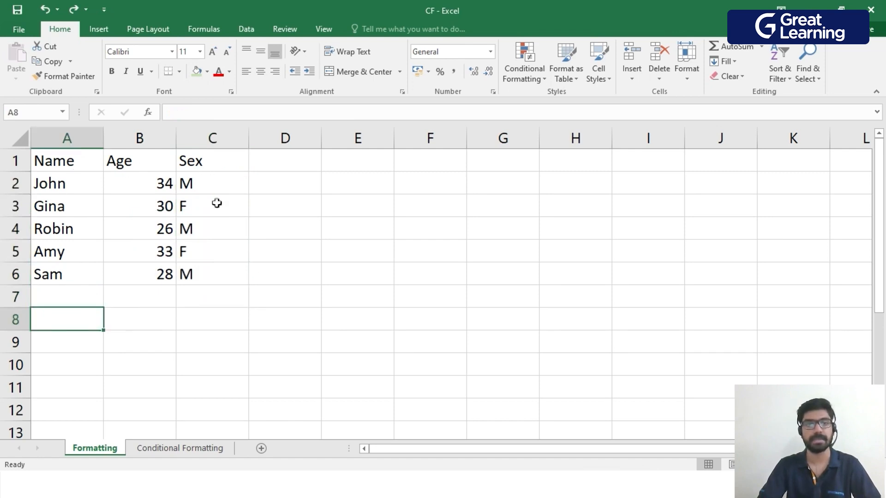
left_click(276, 344)
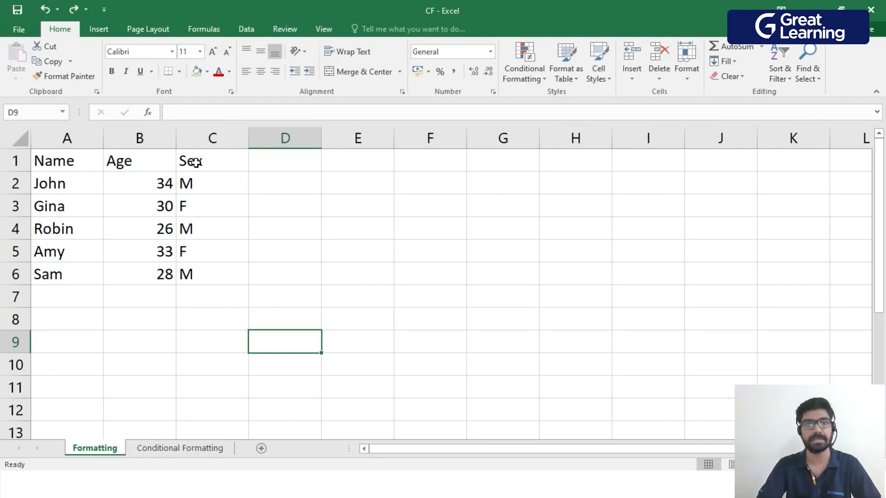
key("Right")
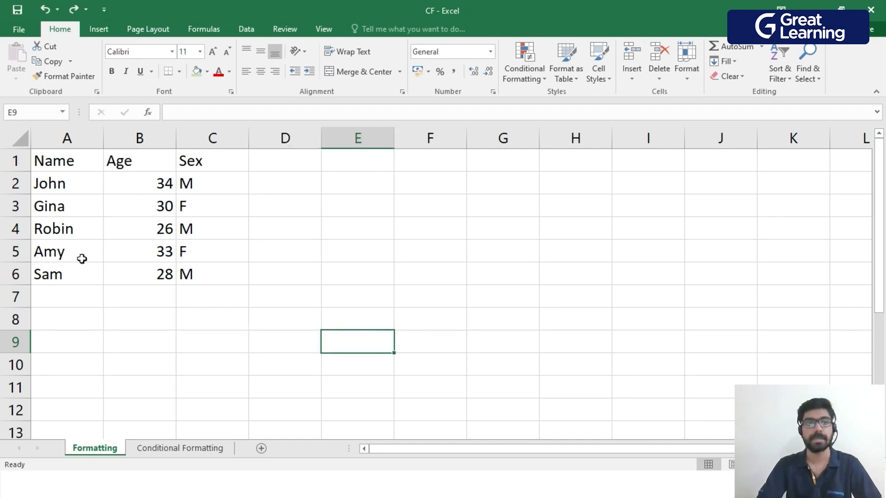
Make the Name, Age and Sex headers in A1:C1 bold.
left_click(50, 163)
left_click_drag(100, 168, 198, 174)
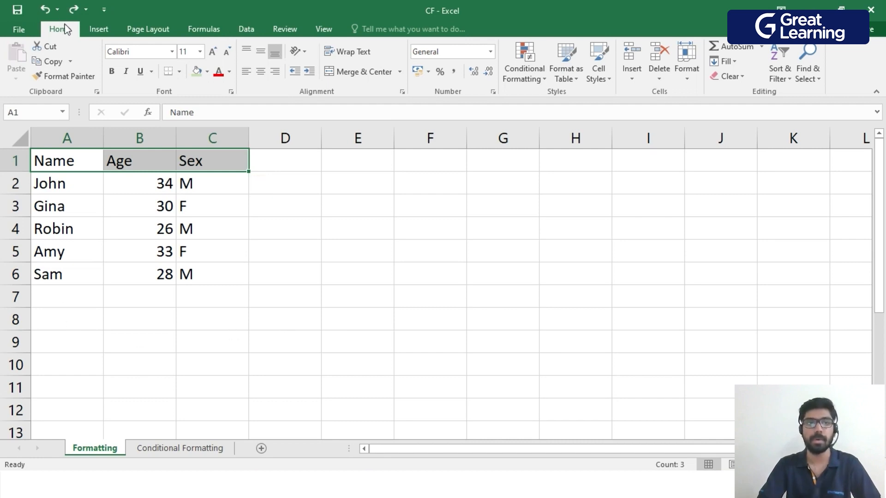
left_click(112, 77)
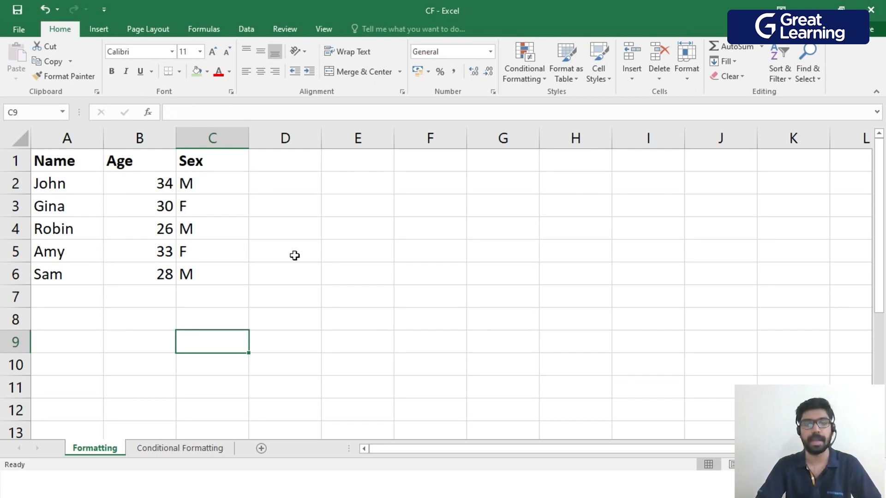
key("ctrl+z")
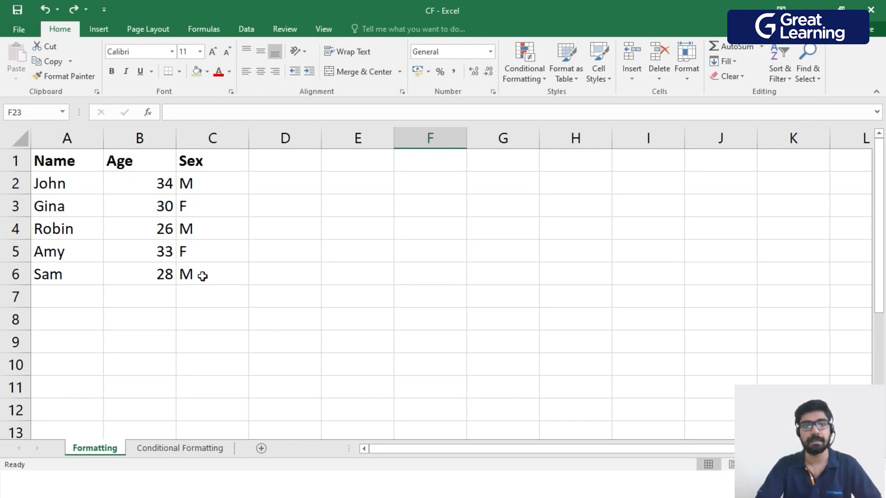
Compare the records marked M in rows 2, 4 and 6 with those marked F in rows 3 and 5.
left_click_drag(41, 181, 194, 187)
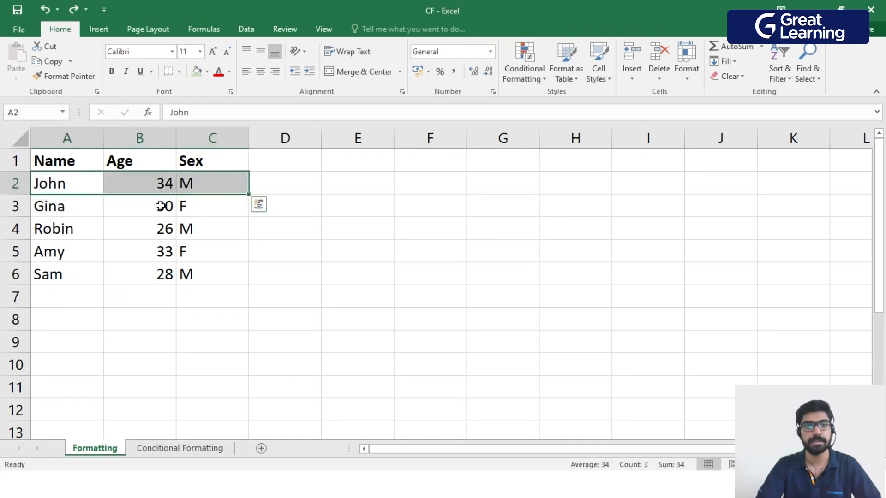
left_click_drag(40, 227, 190, 233)
left_click_drag(55, 274, 181, 282)
left_click_drag(66, 206, 204, 207)
left_click_drag(57, 251, 185, 253)
left_click(212, 323)
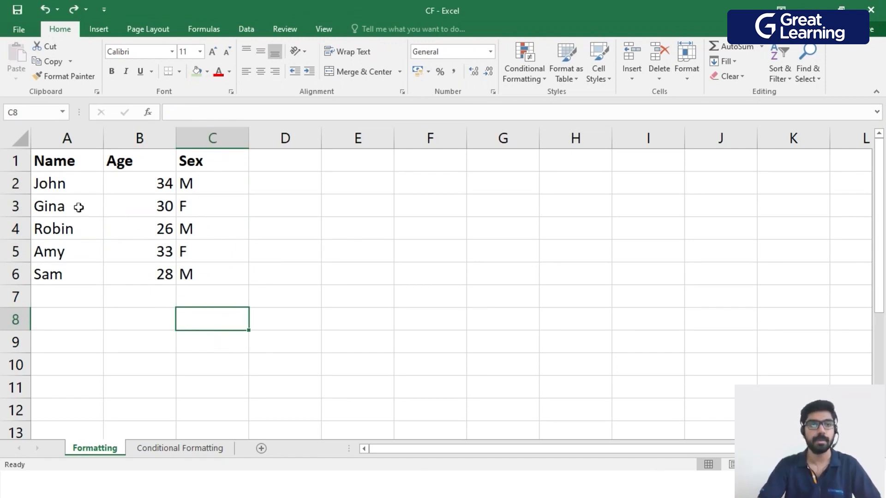
Fill the three records marked M, A2:C2, A4:C4 and A6:C6, with light green in one go.
left_click_drag(64, 187, 210, 185)
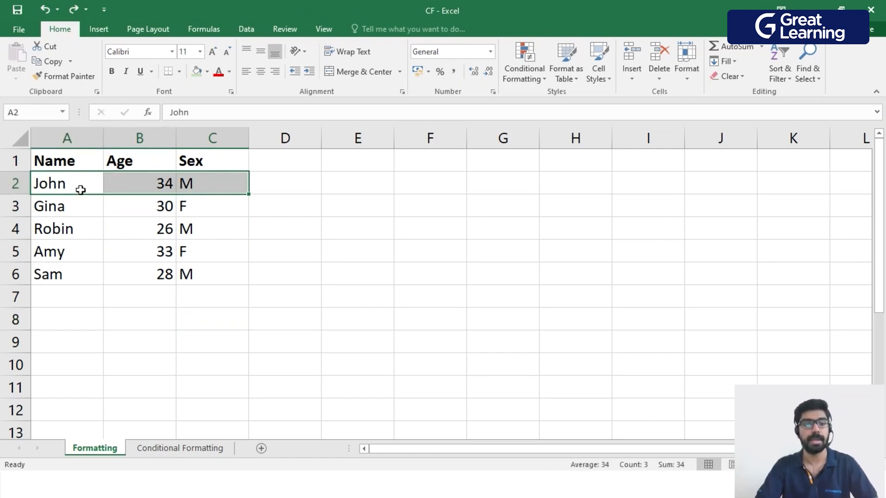
left_click_drag(46, 228, 184, 227, "ctrl")
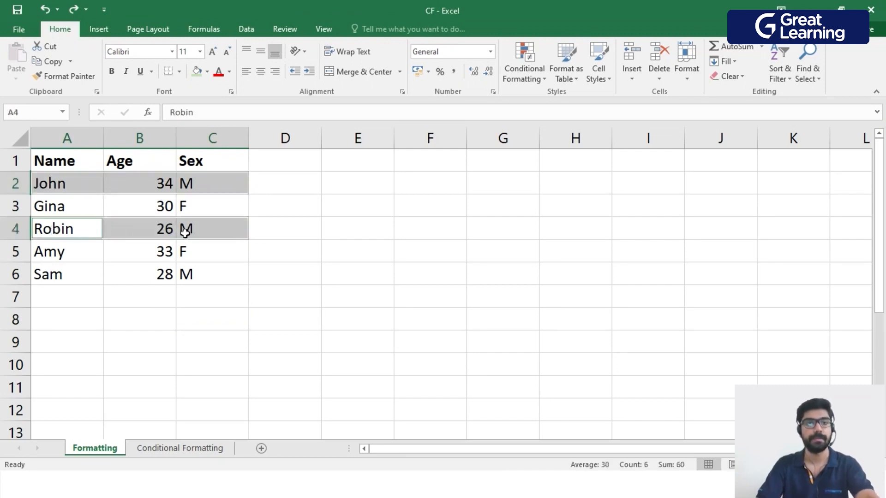
left_click_drag(56, 275, 198, 275, "ctrl")
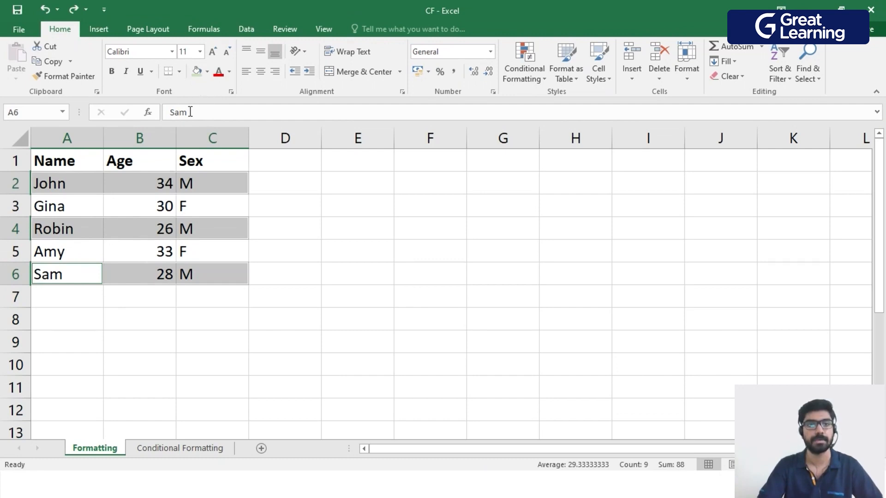
left_click(208, 71)
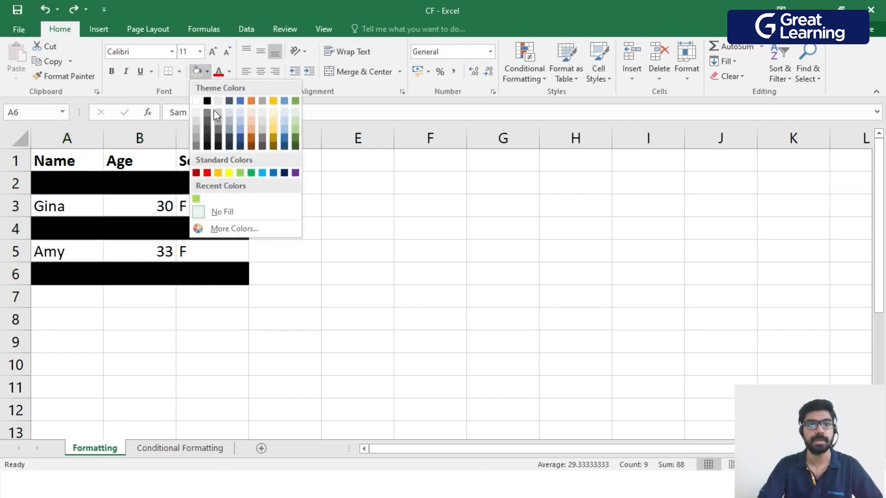
left_click(296, 123)
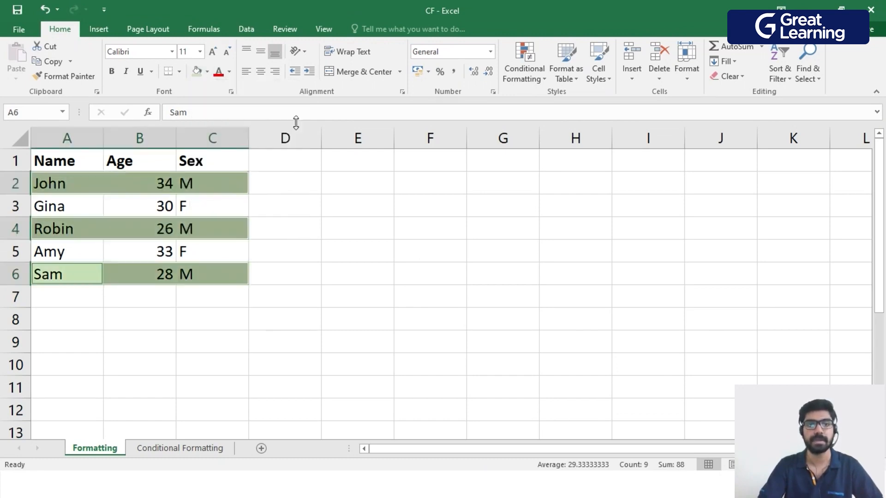
left_click(304, 249)
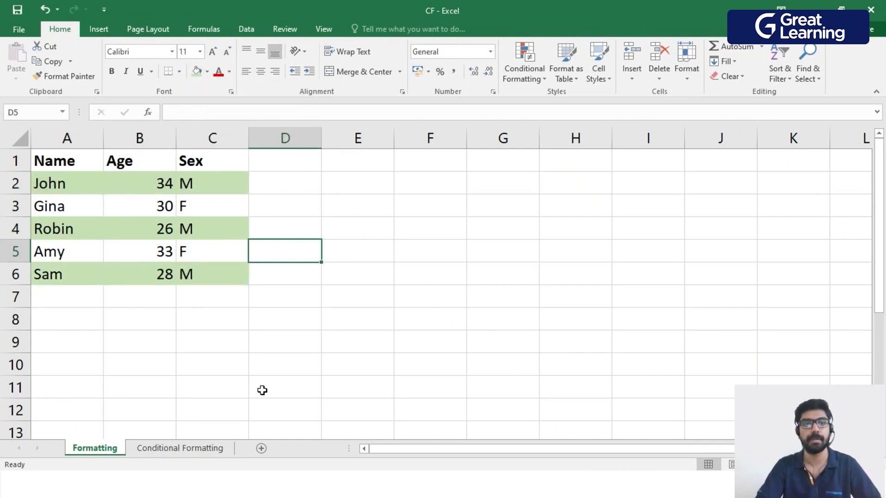
left_click(190, 380)
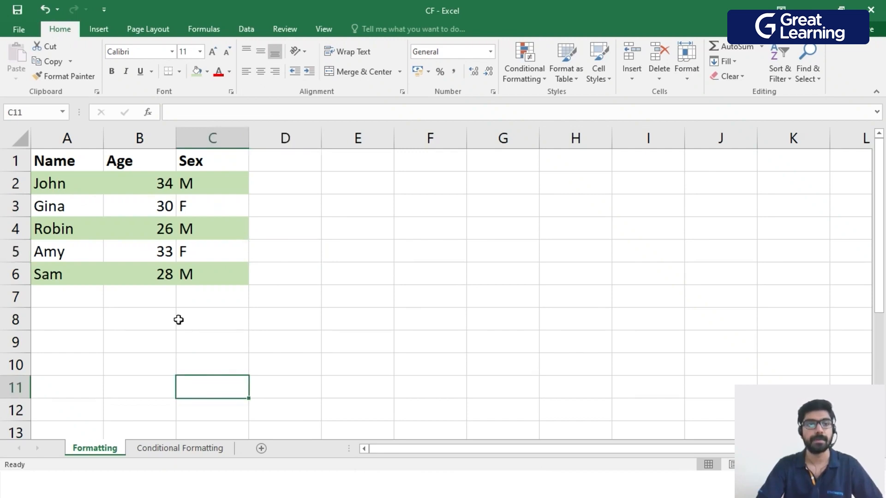
left_click(203, 346)
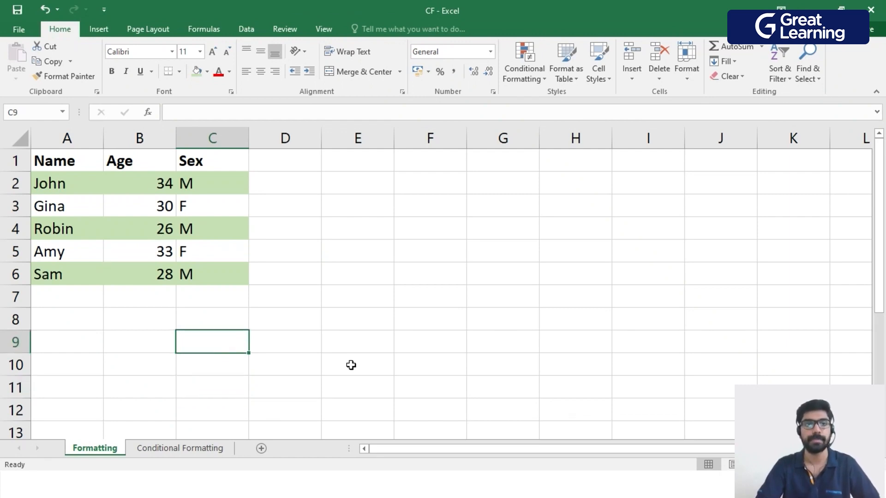
Fill the two records marked F, A3:C3 and A5:C5, with dark green.
left_click_drag(46, 208, 196, 210)
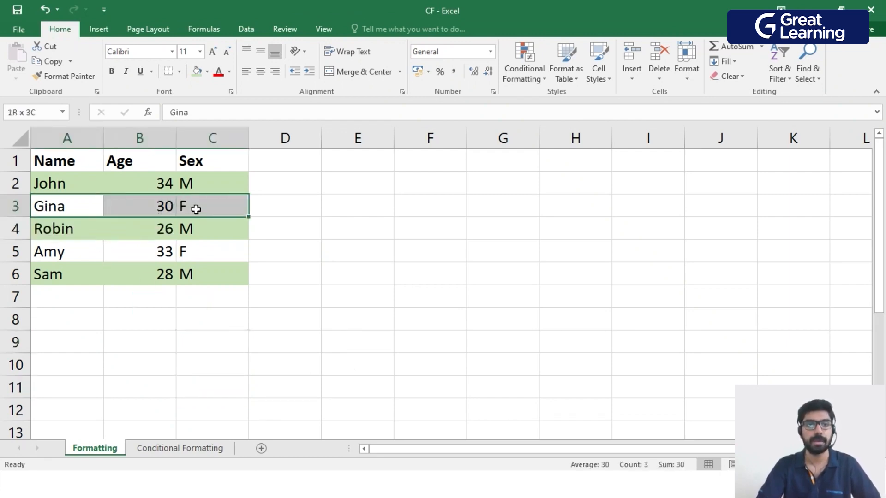
left_click(78, 259, "ctrl")
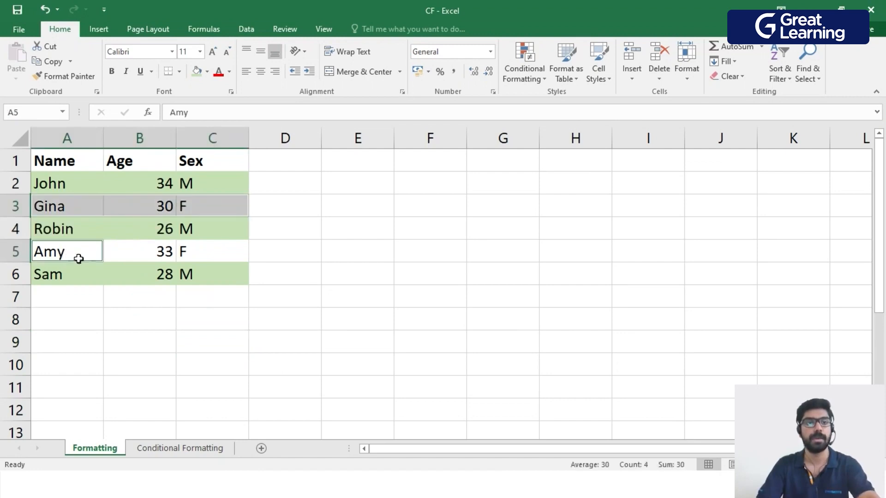
left_click_drag(79, 258, 206, 257)
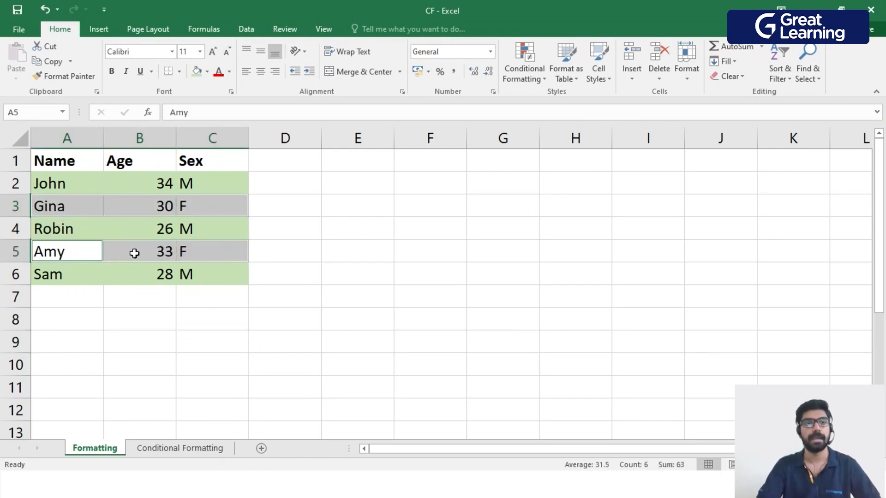
left_click(208, 71)
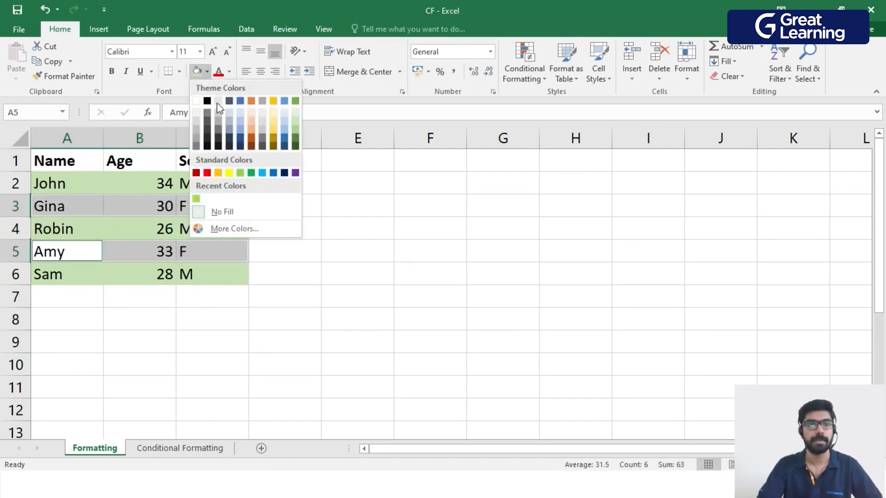
left_click(296, 135)
left_click(358, 274)
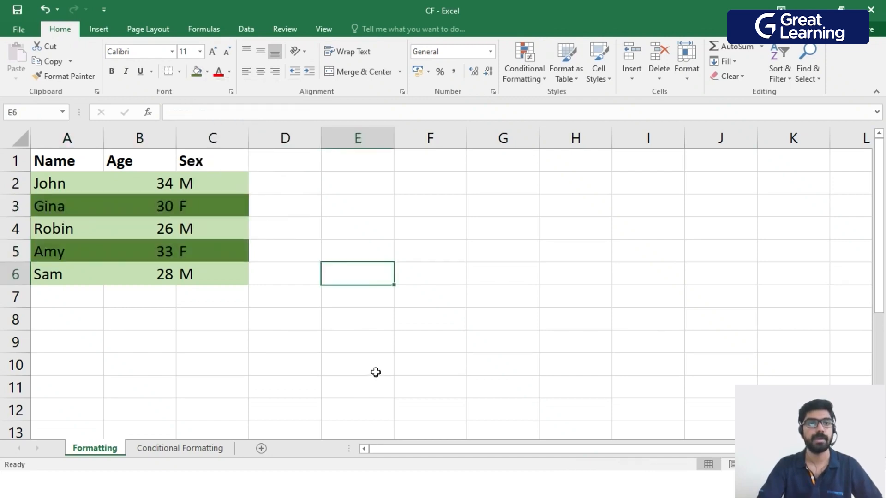
Undo both the dark green and the light green fills on the record rows.
key("ctrl+z")
left_click(347, 383)
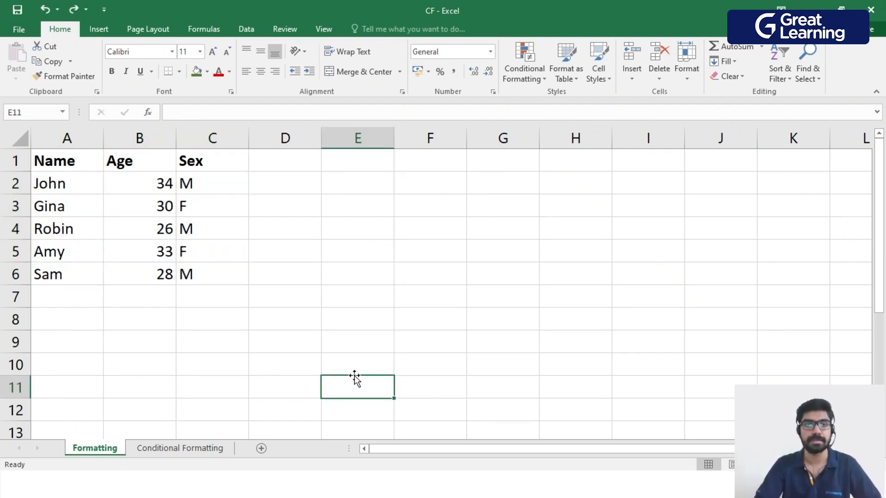
Fill only the first record, A2:C2, with light green.
left_click_drag(64, 186, 220, 198)
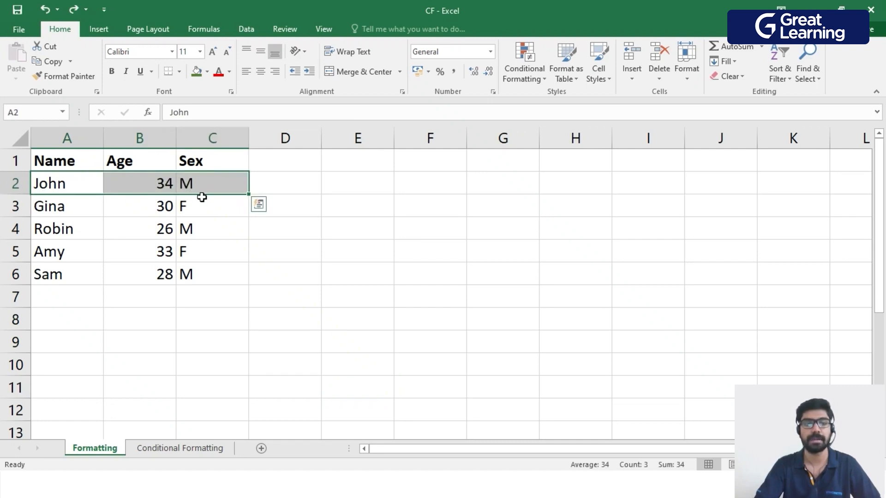
left_click(208, 78)
left_click(297, 119)
left_click(367, 248)
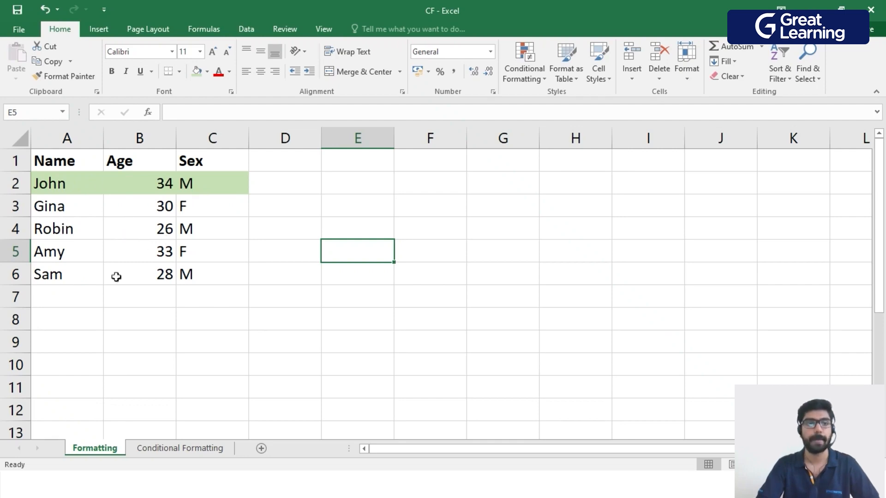
Copy the light green formatting of A2:C2 to the other M records, A4:C4 and A6:C6, with Format Painter.
left_click_drag(58, 184, 191, 183)
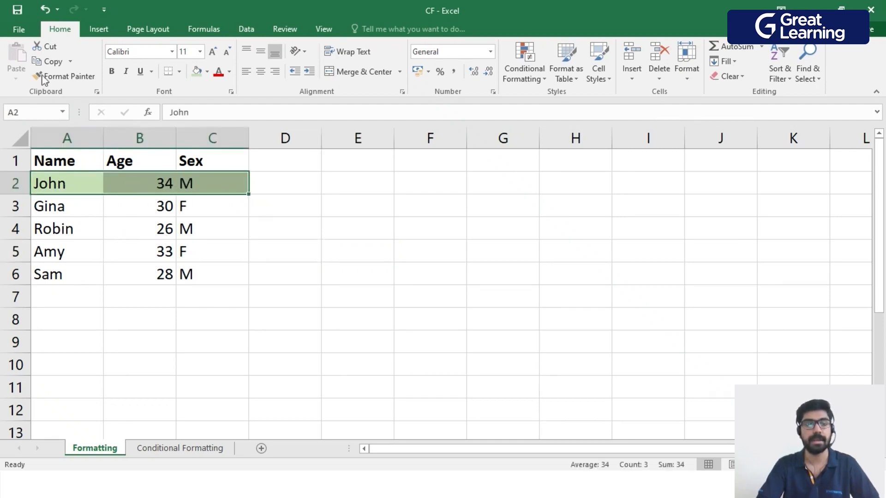
left_click(72, 77)
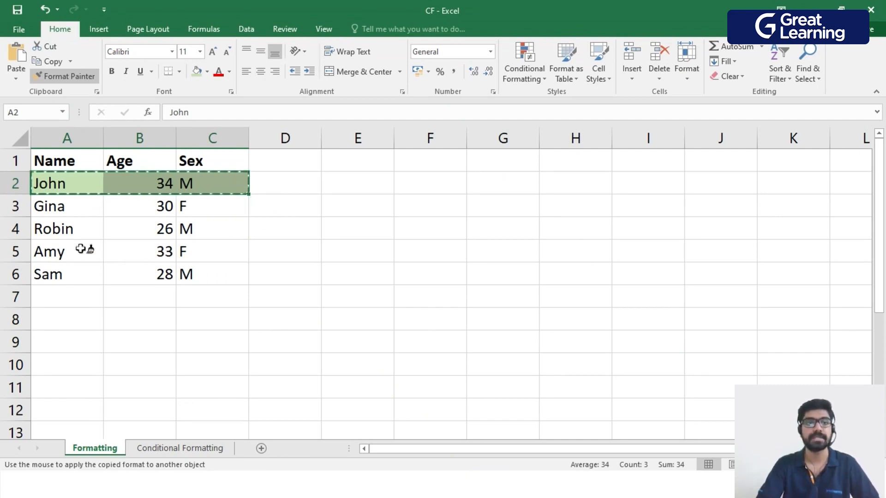
left_click_drag(60, 232, 182, 232)
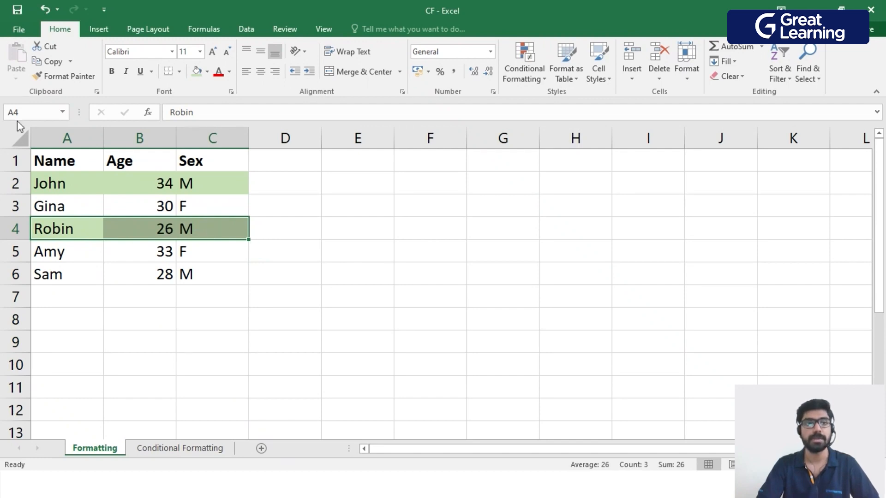
left_click(64, 76)
left_click(64, 77)
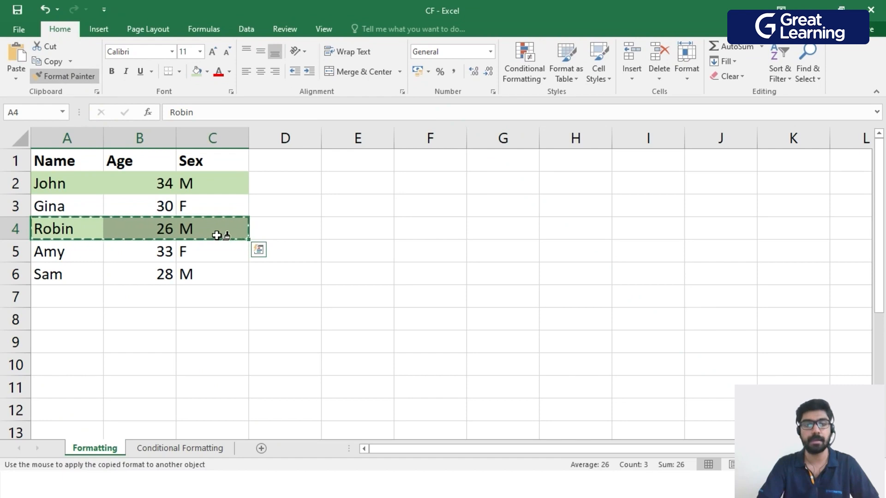
left_click_drag(53, 275, 197, 275)
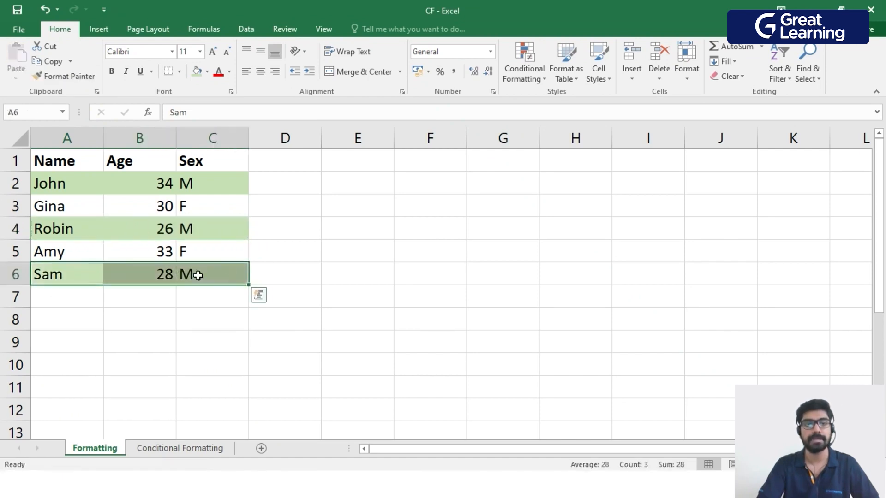
left_click(349, 289)
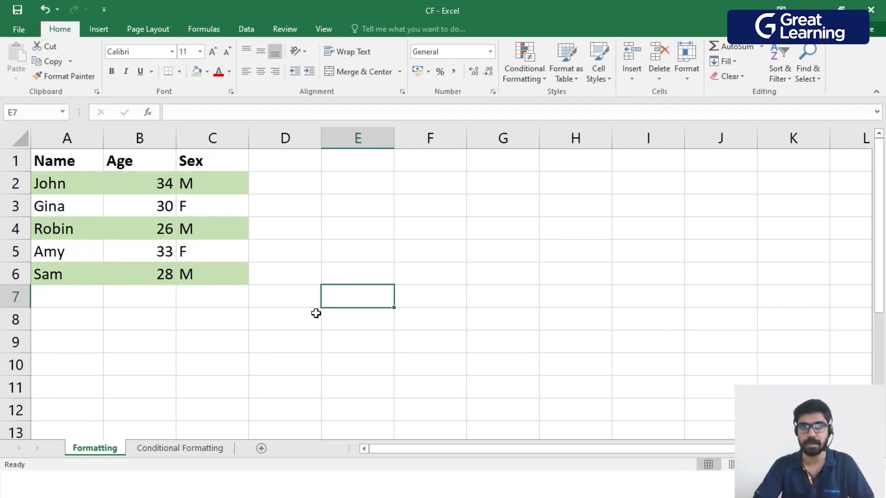
left_click(263, 326)
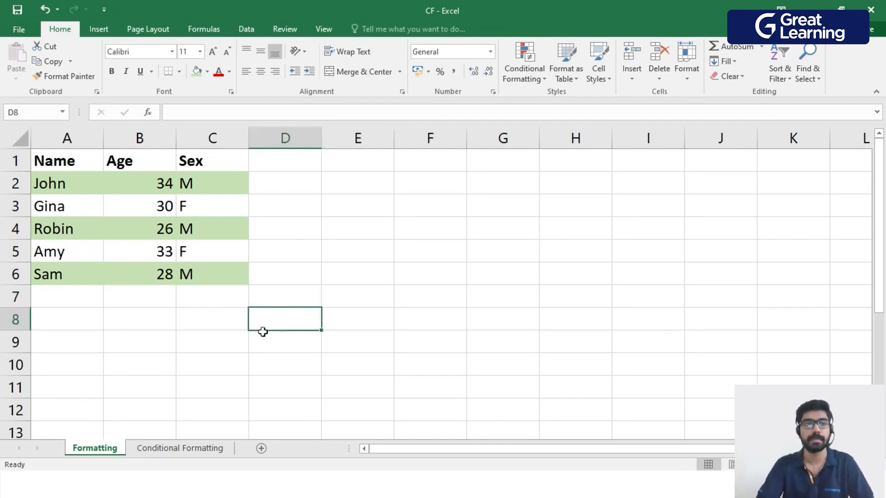
left_click_drag(66, 162, 196, 157)
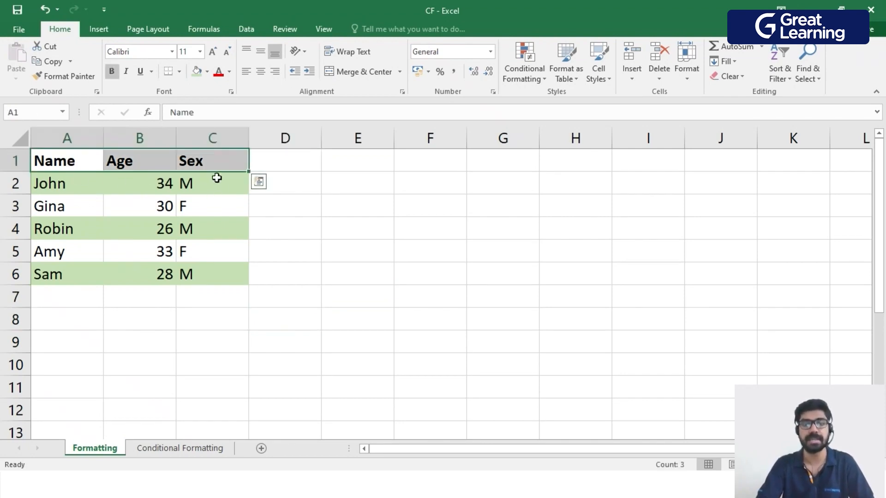
left_click(255, 338)
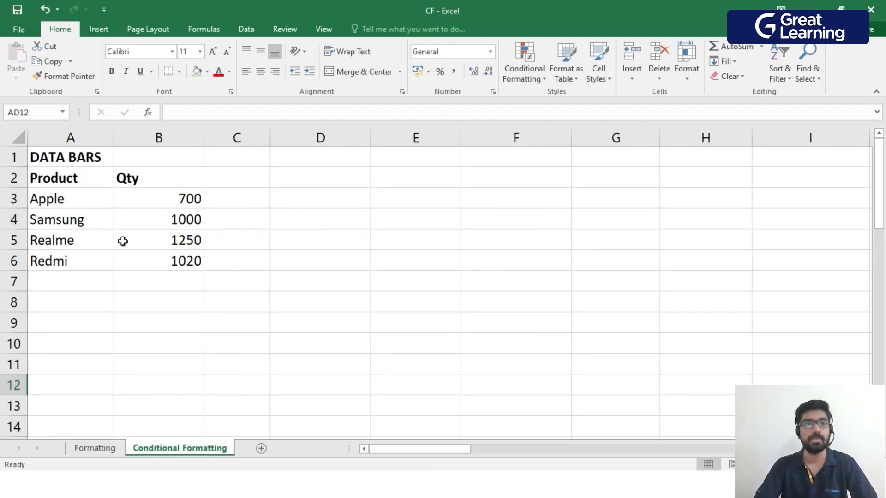
Look over the Product and Qty table under DATA BARS on the Conditional Formatting sheet.
left_click(52, 180)
left_click_drag(52, 180, 148, 254)
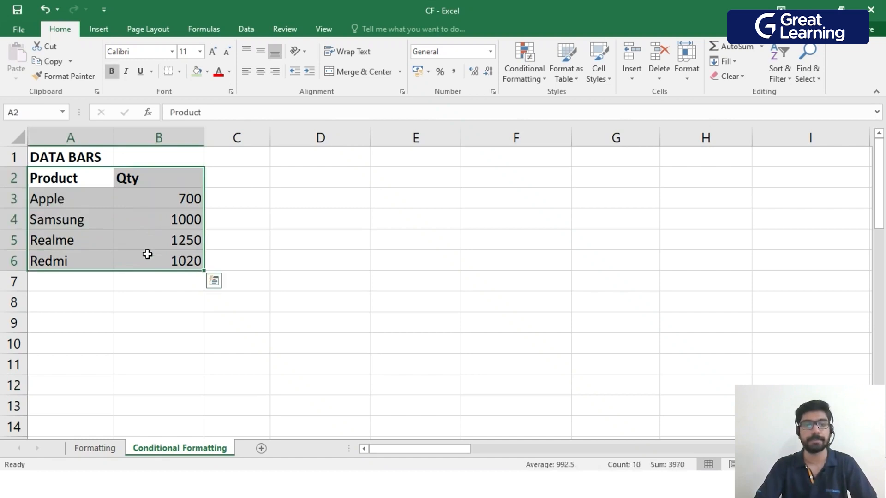
left_click(185, 345)
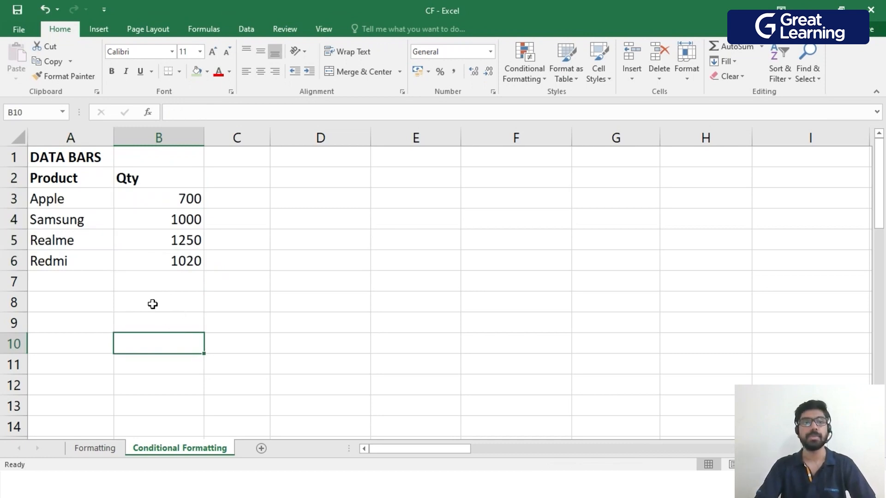
Examine the product names in A3:A6 and their Qty values in B3:B6 under DATA BARS.
left_click_drag(175, 199, 166, 259)
left_click(164, 324)
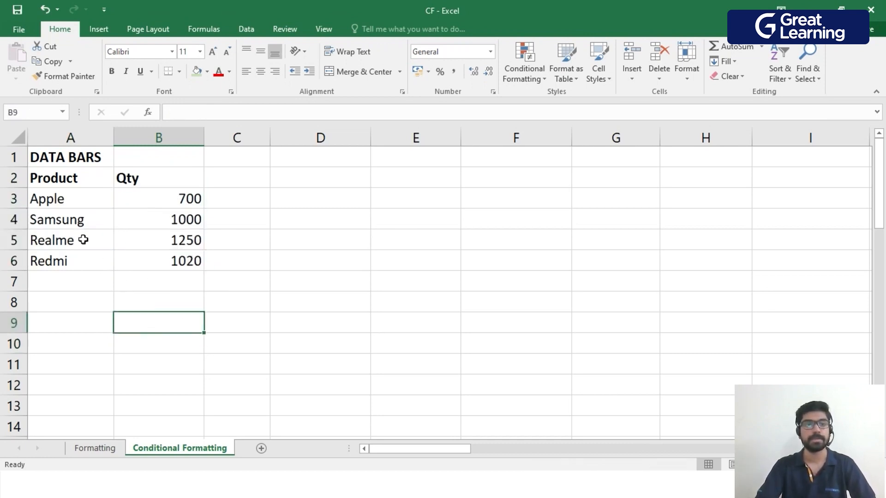
left_click(58, 179)
left_click_drag(62, 198, 65, 255)
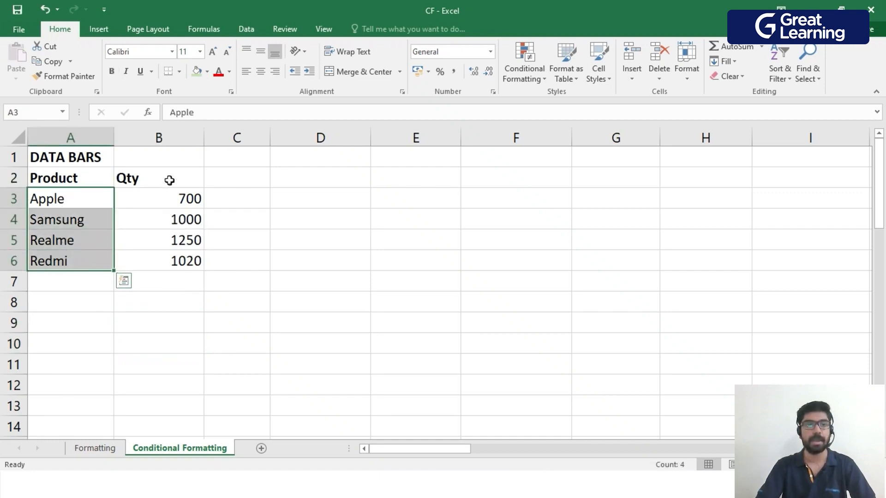
left_click(169, 180)
left_click_drag(186, 202, 139, 261)
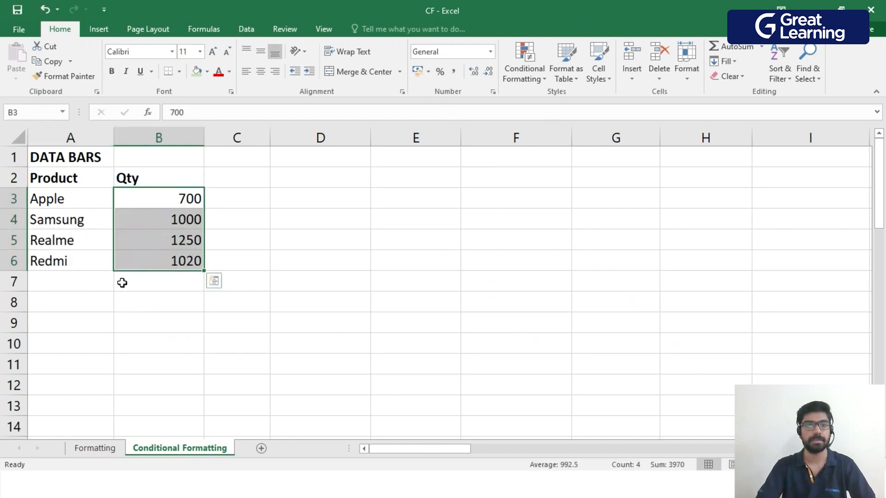
left_click(156, 308)
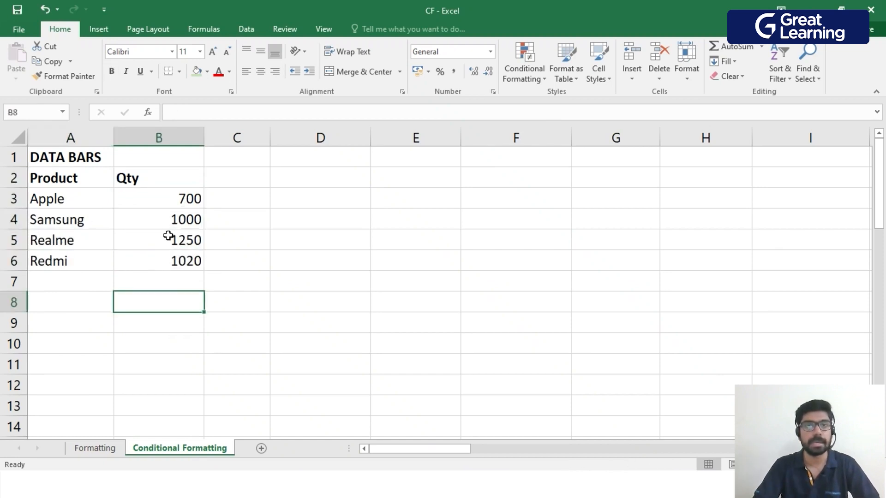
key("Down")
key("Down")
key("Down")
key("Down")
Apply blue gradient fill data bars to the Qty values in B3:B6 with conditional formatting.
left_click_drag(190, 199, 185, 260)
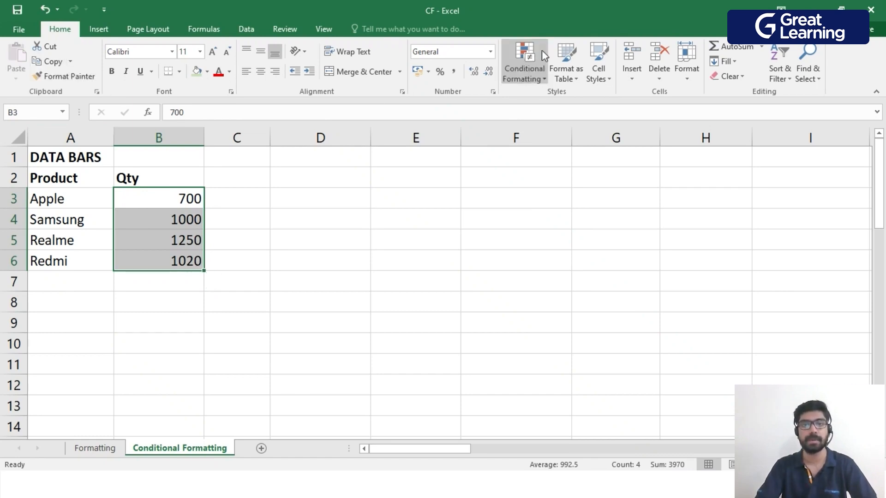
left_click(538, 82)
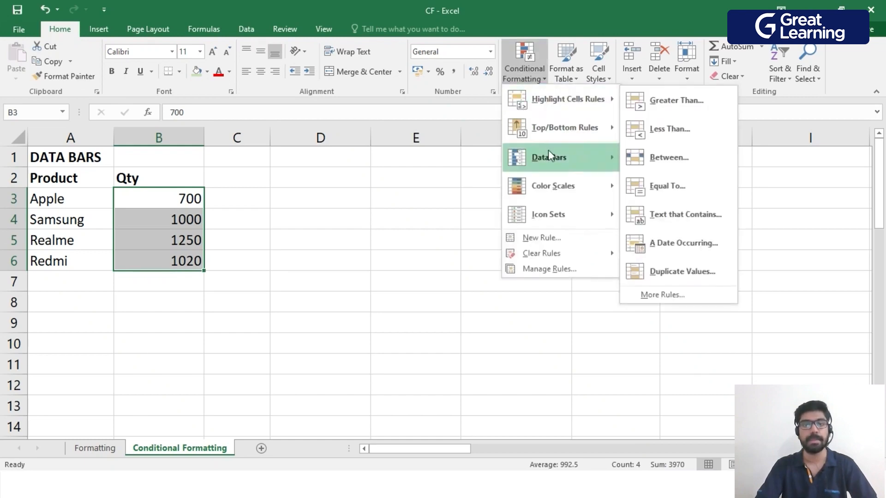
mouse_move(560, 160)
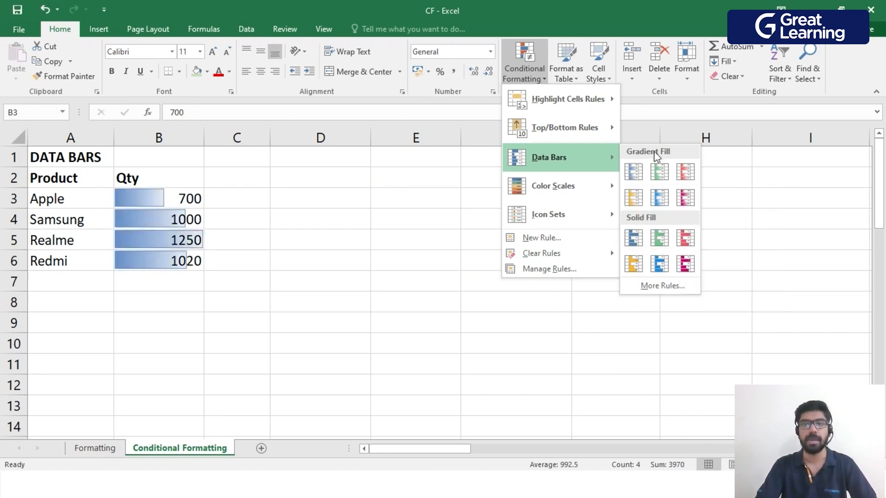
left_click(635, 171)
left_click(572, 269)
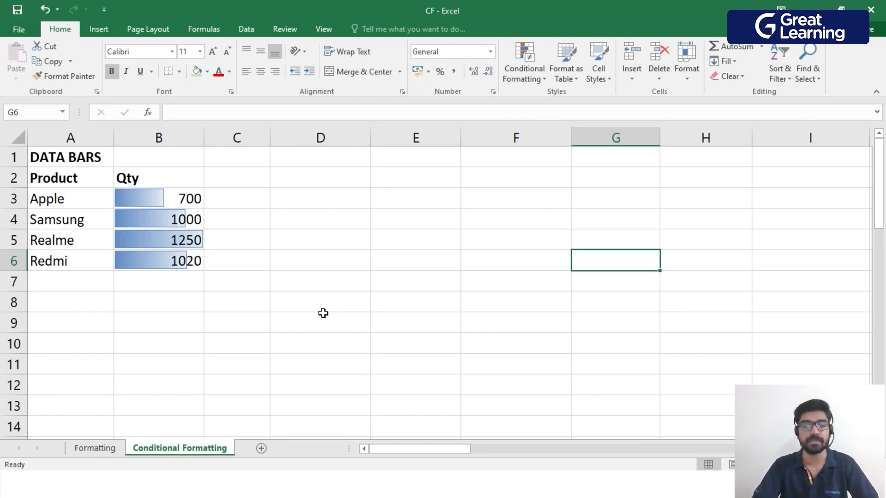
Add a data bar rule to the Qty values in B3:B6 with a solid blue fill and Show Bar Only.
left_click_drag(158, 196, 192, 261)
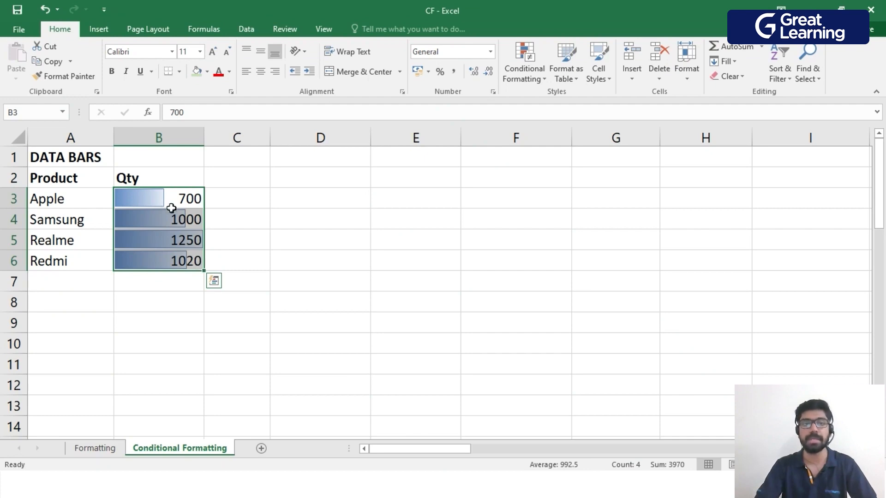
key("ctrl+z")
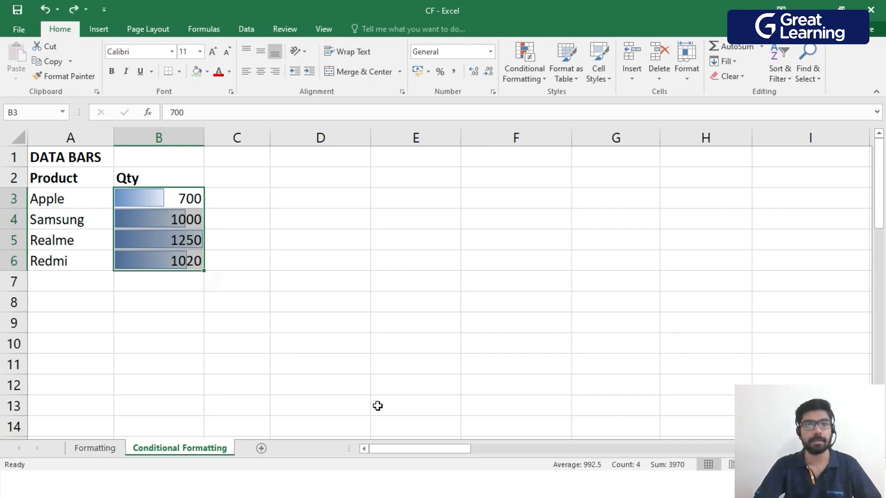
left_click(546, 80)
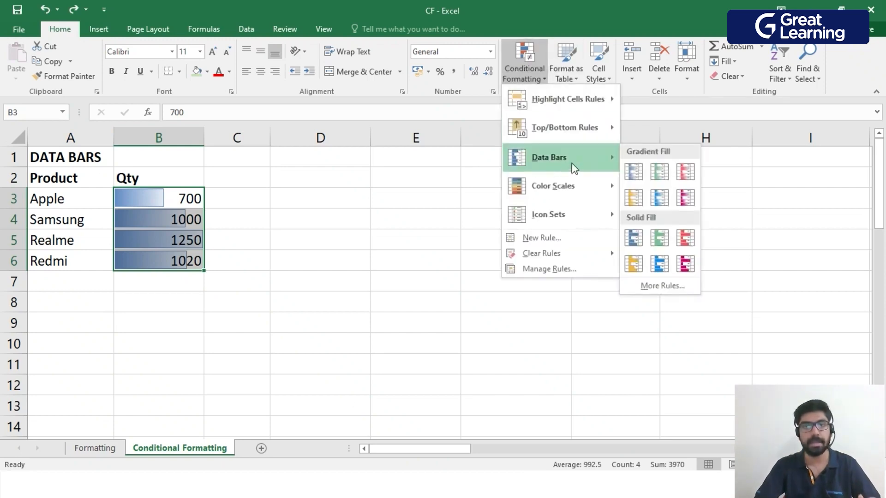
left_click(674, 288)
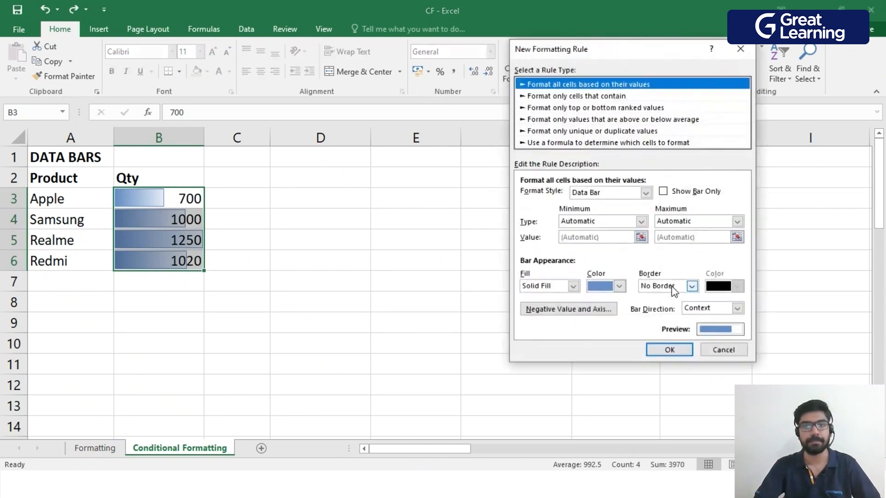
left_click_drag(606, 43, 458, 75)
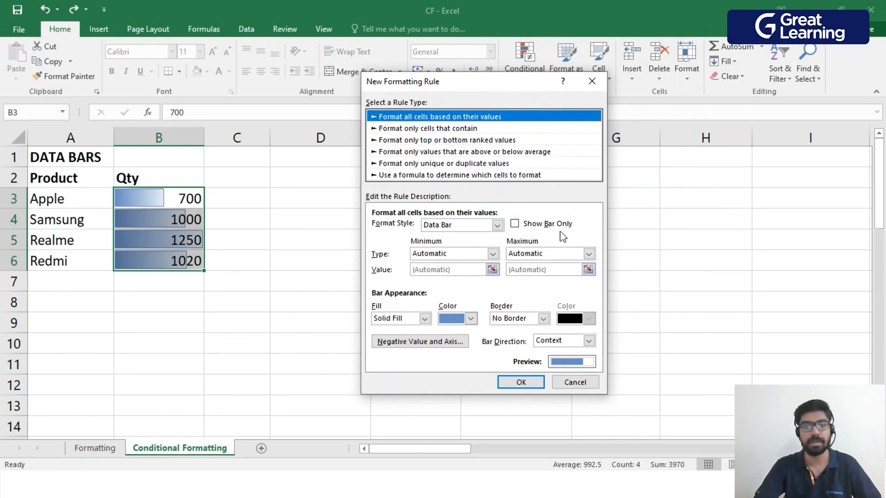
left_click(524, 226)
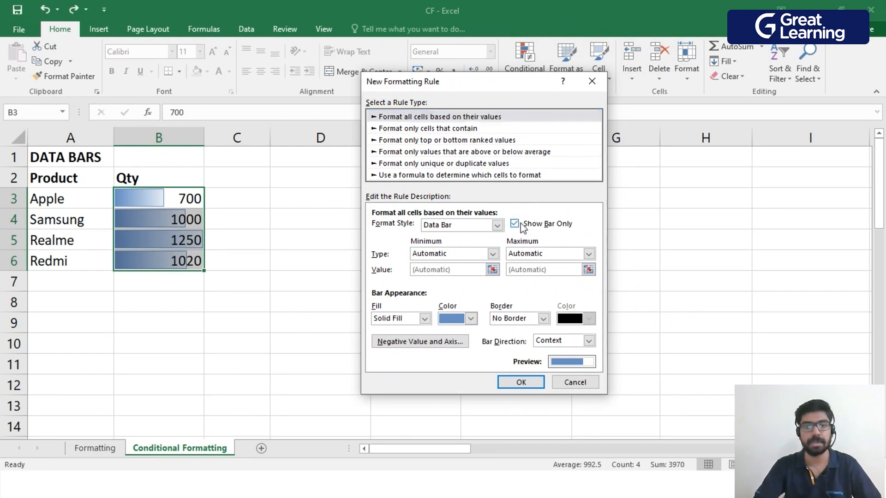
left_click(521, 383)
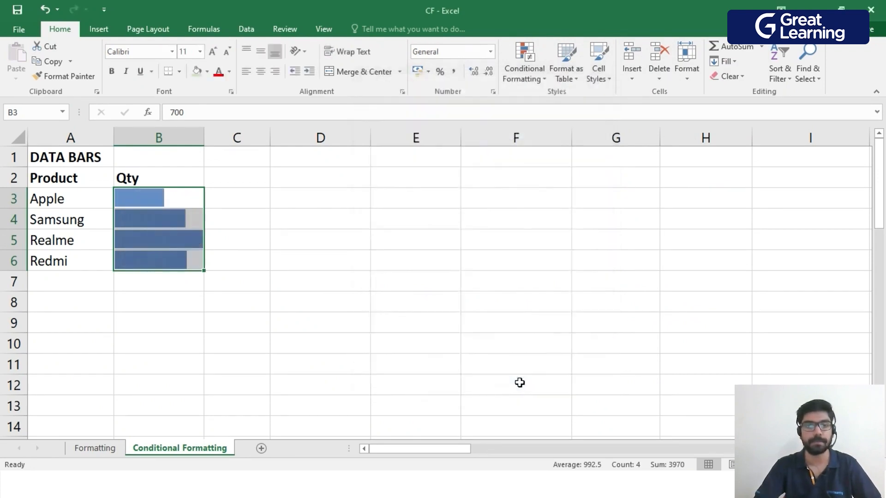
left_click(372, 385)
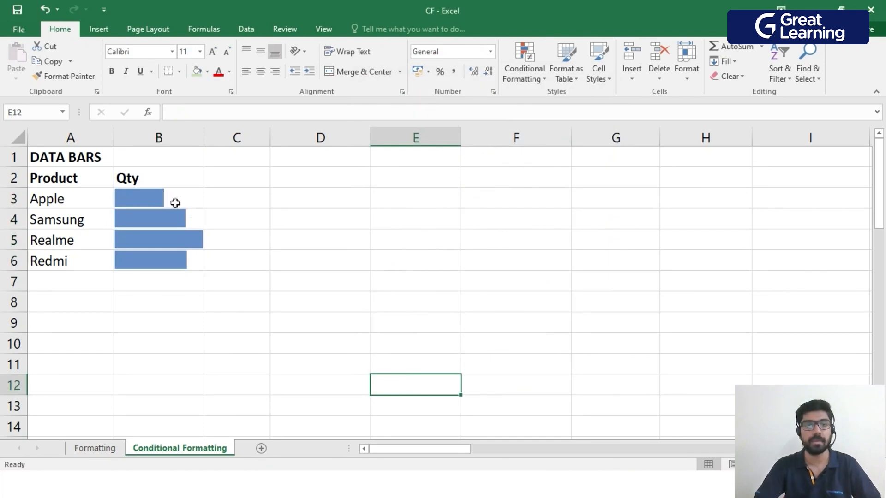
left_click_drag(192, 198, 194, 260)
left_click(208, 322)
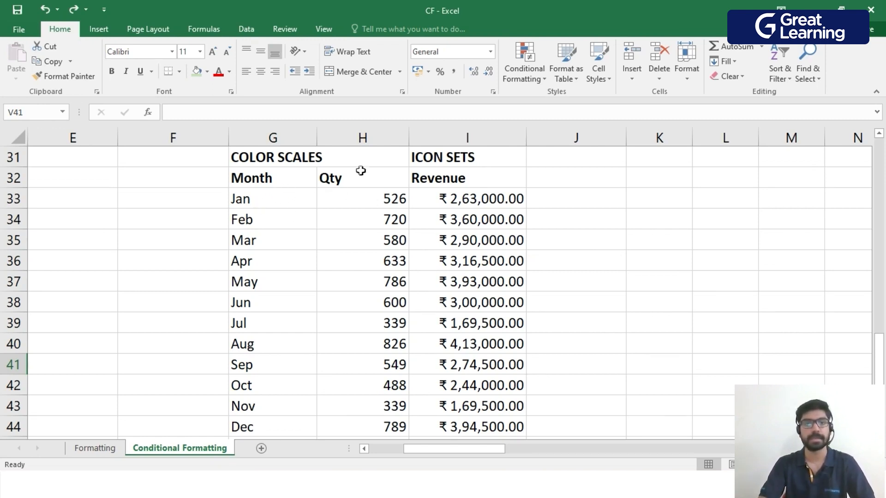
Apply the green-yellow-red color scale to the monthly Qty values in H33:H44, with green for the highest values.
left_click_drag(397, 205, 396, 426)
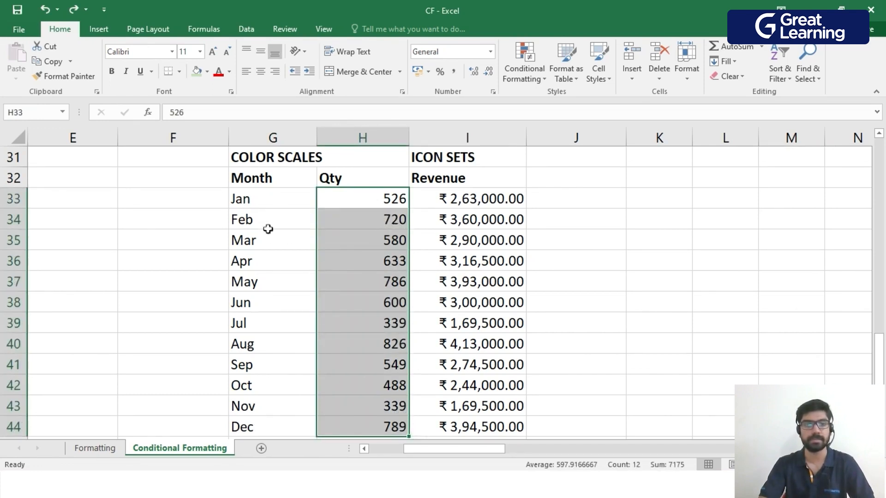
left_click(451, 187)
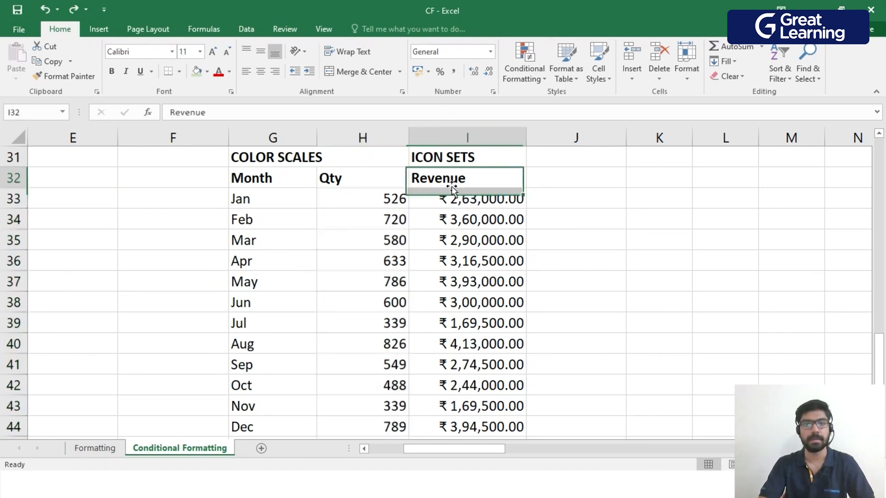
left_click_drag(455, 199, 475, 427)
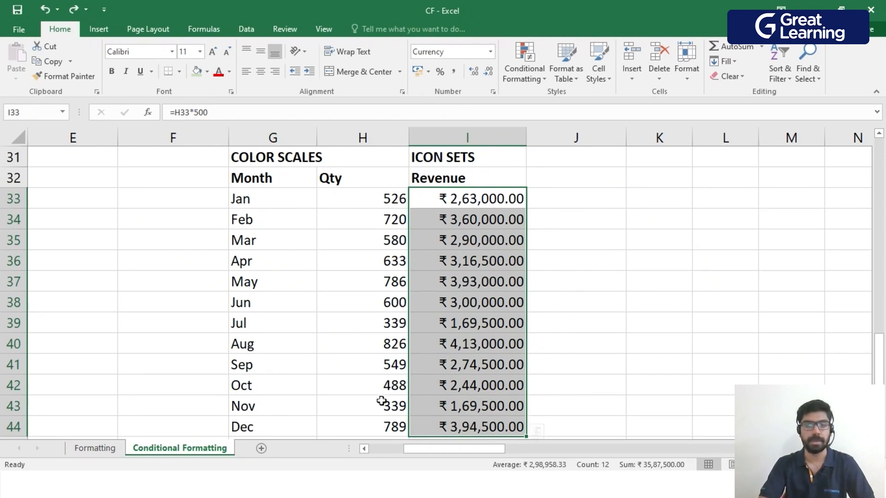
left_click(573, 343)
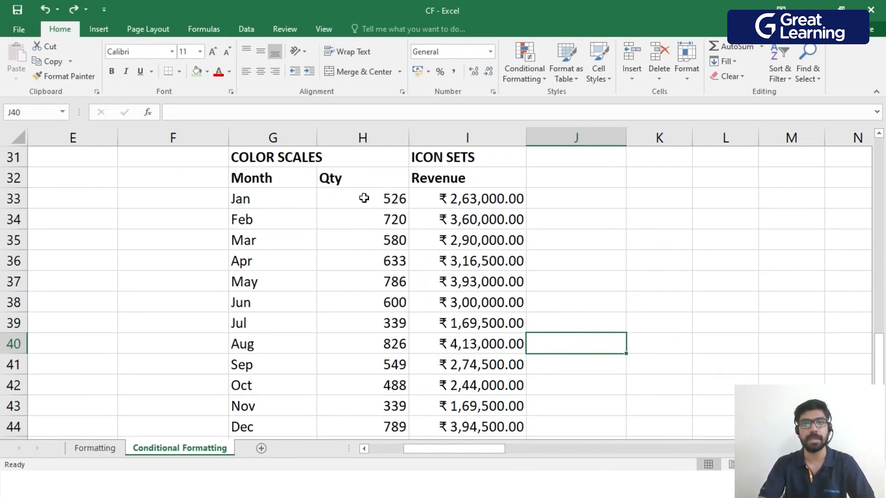
left_click_drag(369, 198, 376, 422)
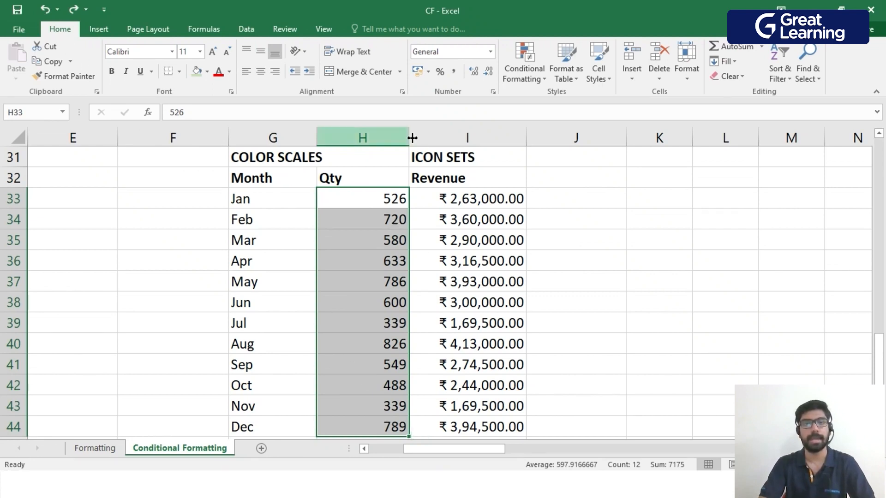
left_click(545, 70)
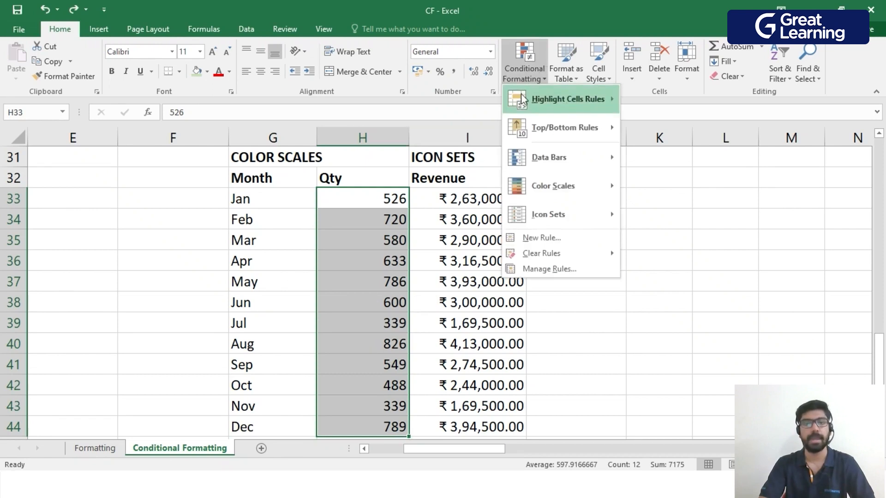
mouse_move(570, 196)
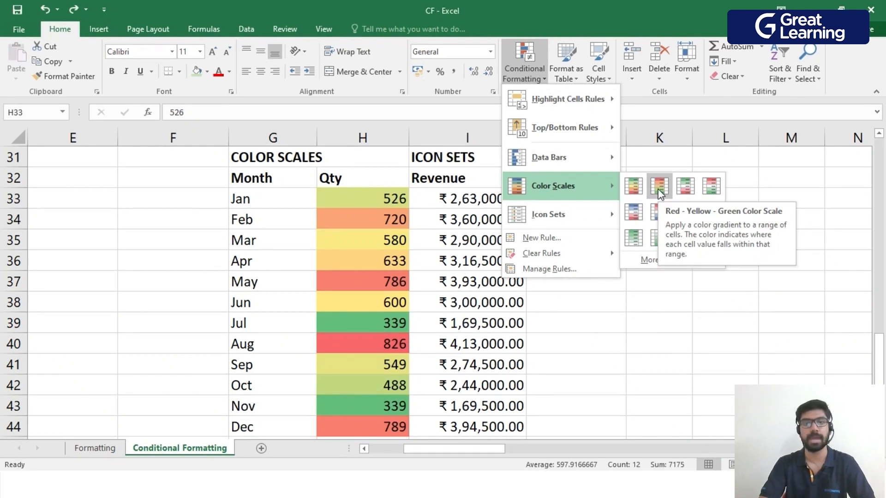
left_click(634, 186)
left_click(630, 219)
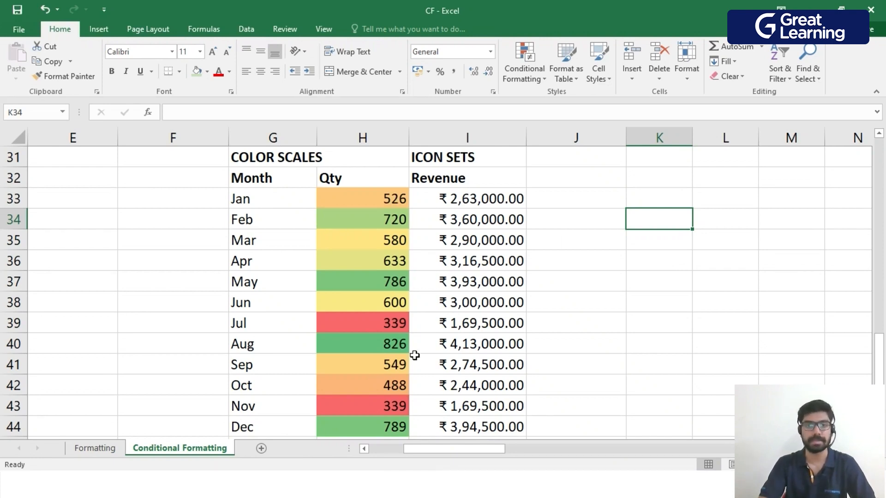
Edit the Graded Color Scale rule on H33:H44 and change its format style to 2-Color Scale.
left_click_drag(380, 196, 392, 425)
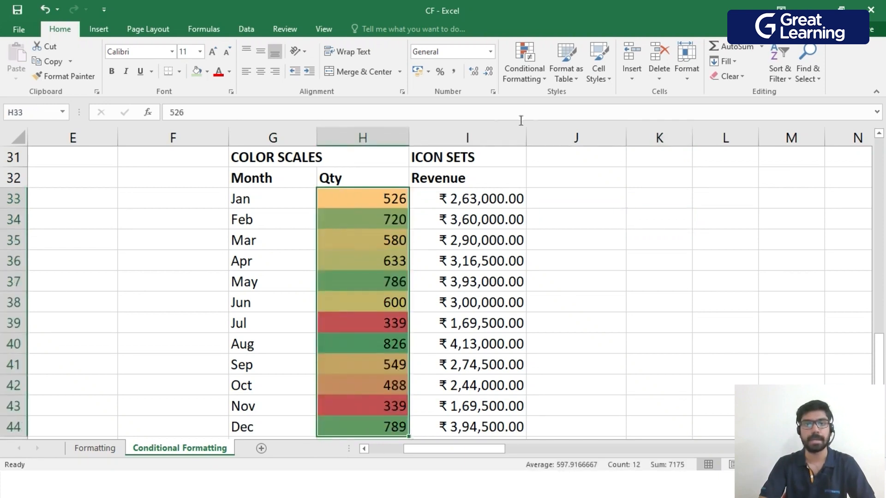
left_click(539, 74)
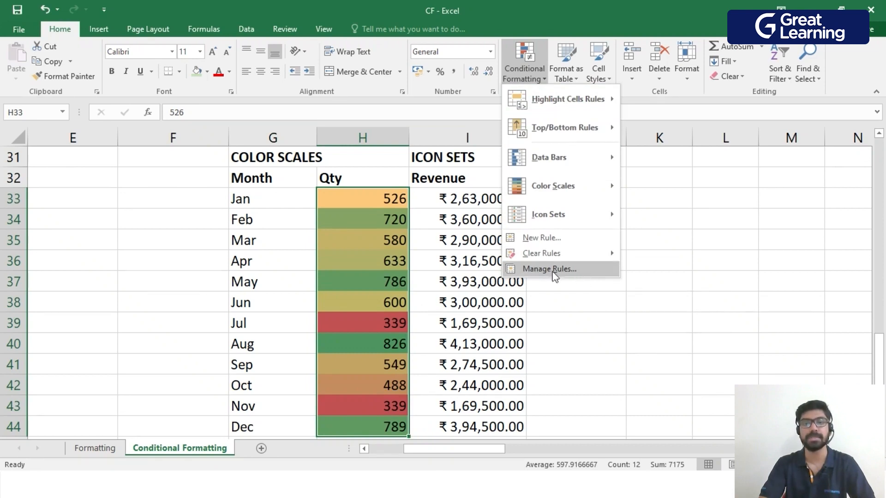
left_click(572, 272)
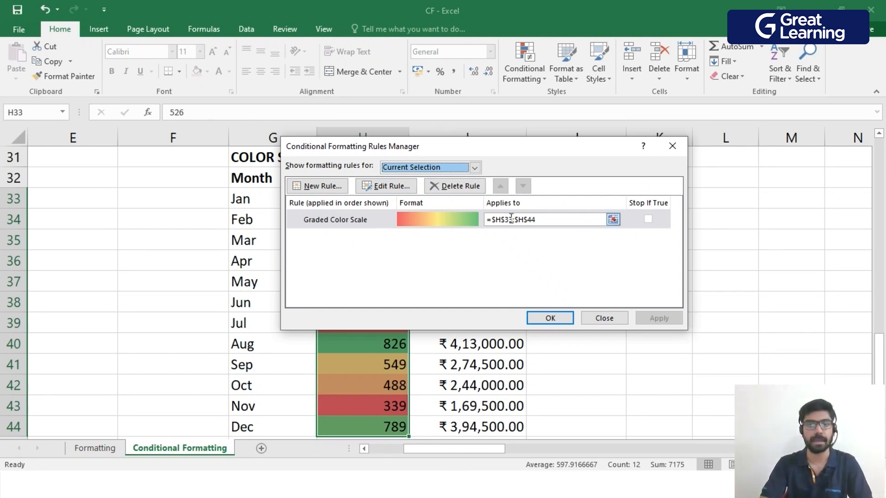
left_click(371, 223)
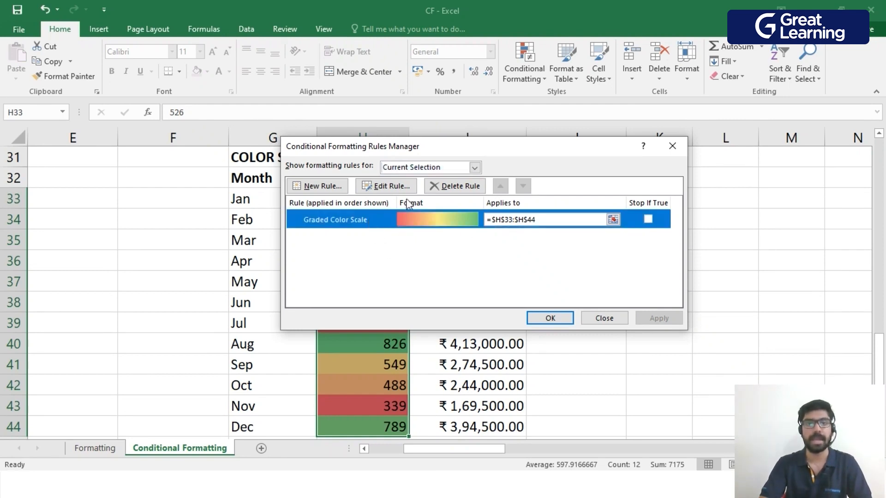
left_click(389, 188)
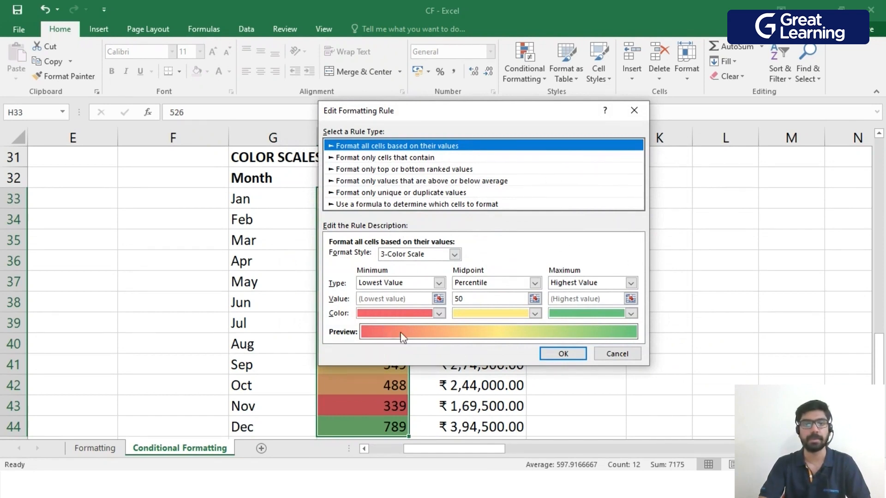
left_click(454, 255)
left_click(442, 267)
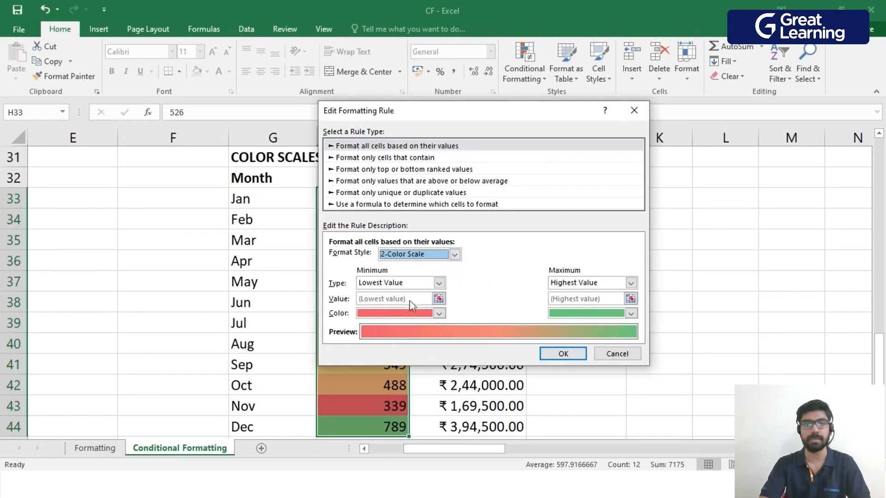
Set the color scale rule's minimum color to blue and its maximum color to dark blue.
left_click(440, 314)
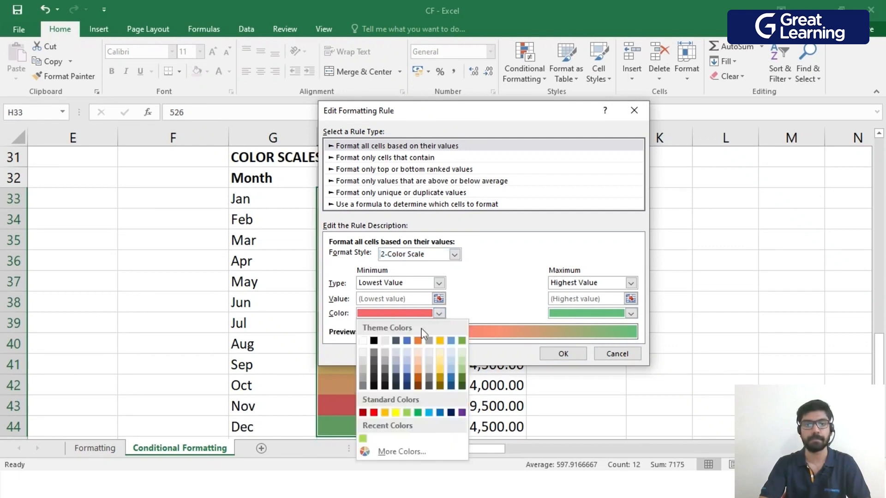
left_click(451, 341)
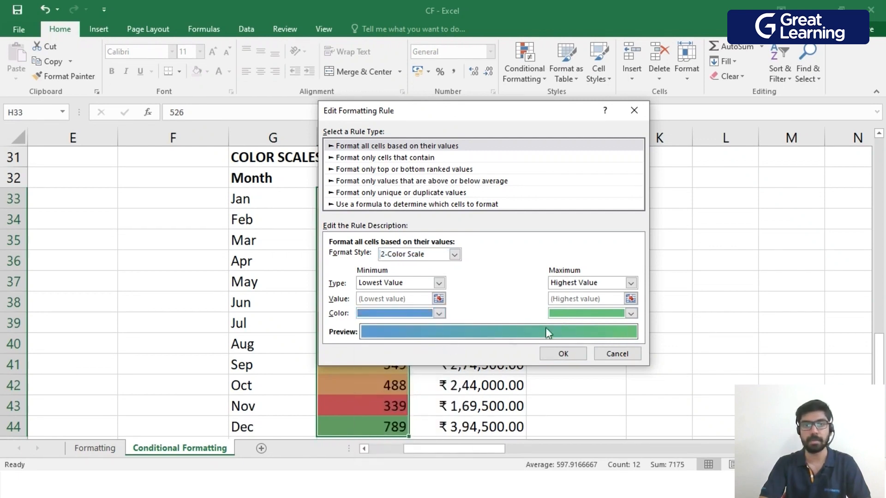
left_click(631, 313)
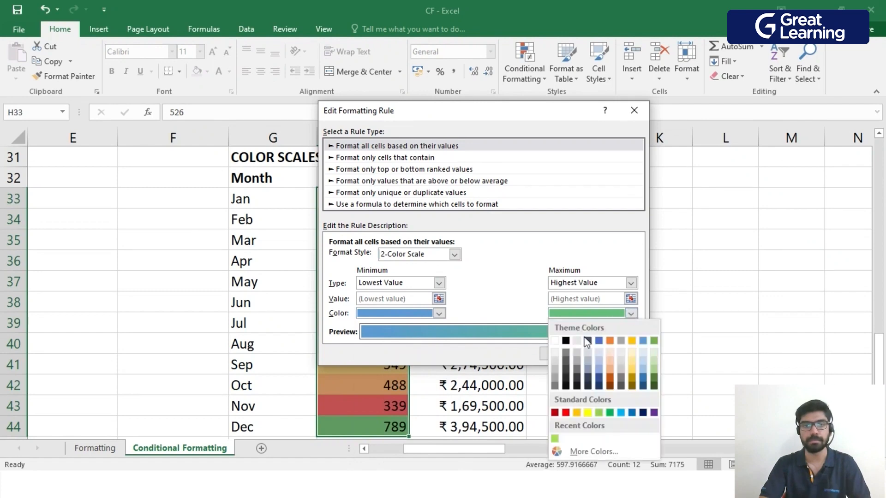
left_click(642, 385)
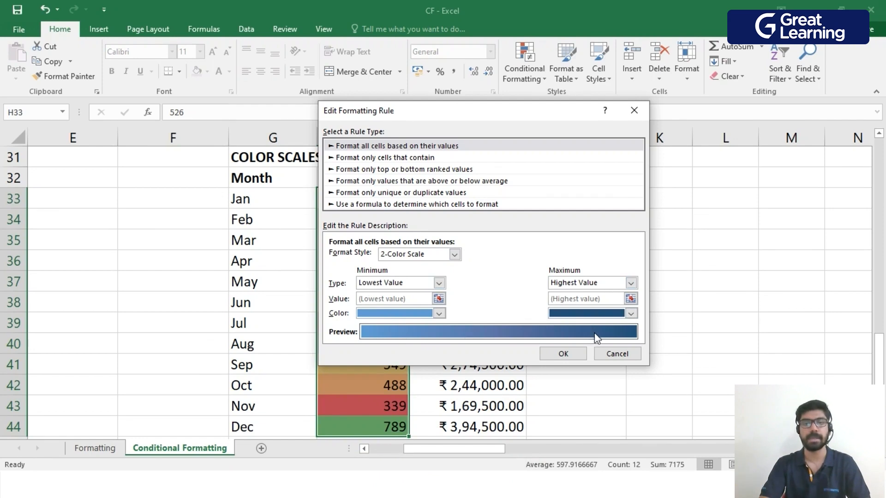
Swap the 2-Color Scale rule's colors, setting the minimum to dark blue and the maximum to lighter blue.
left_click(439, 283)
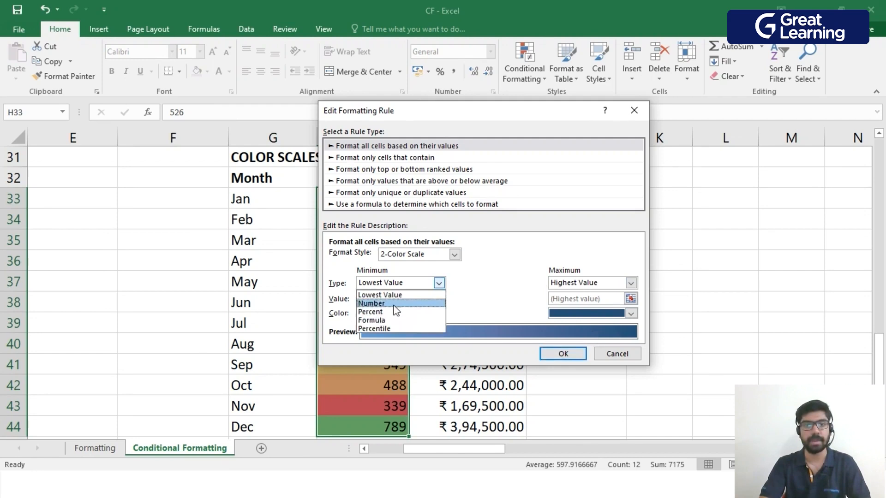
left_click(439, 283)
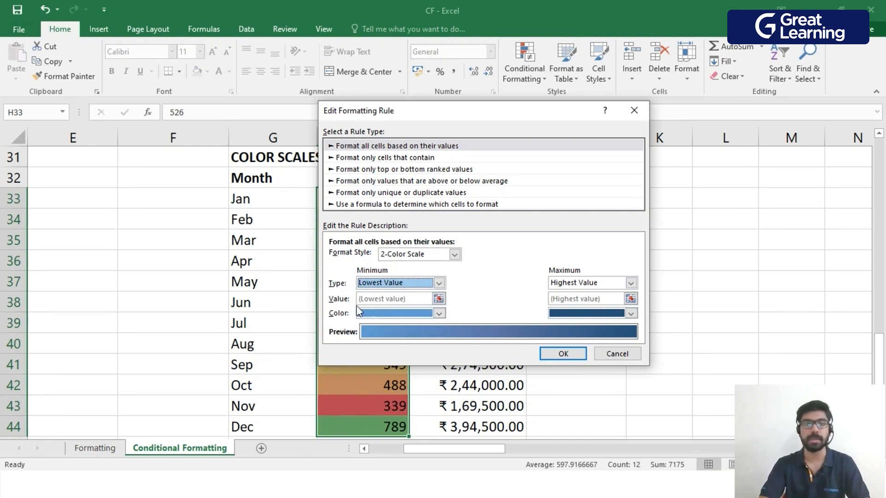
left_click(438, 314)
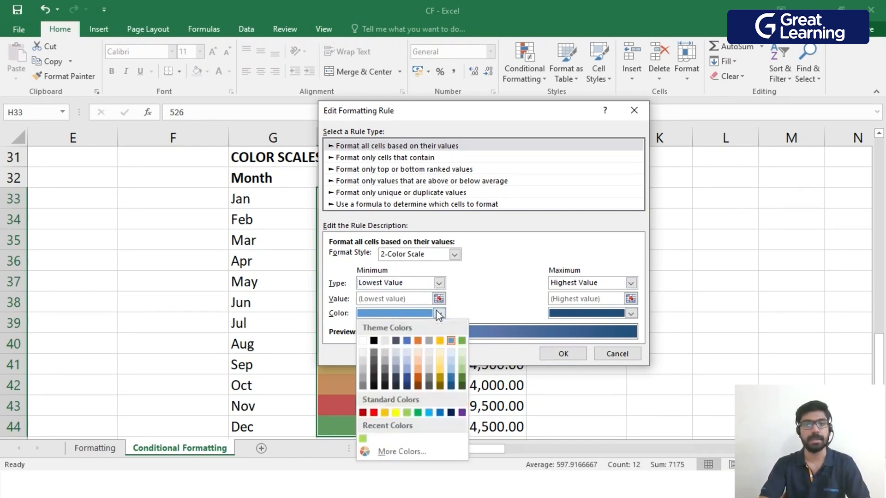
left_click(451, 386)
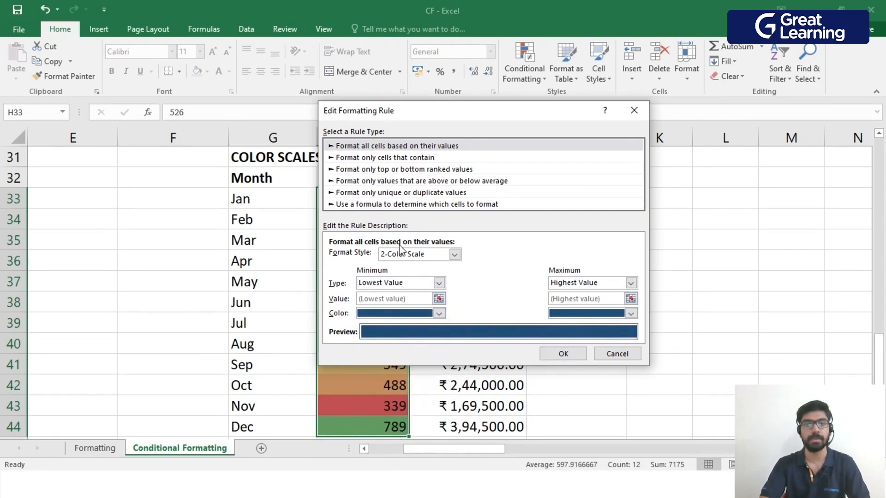
left_click(630, 314)
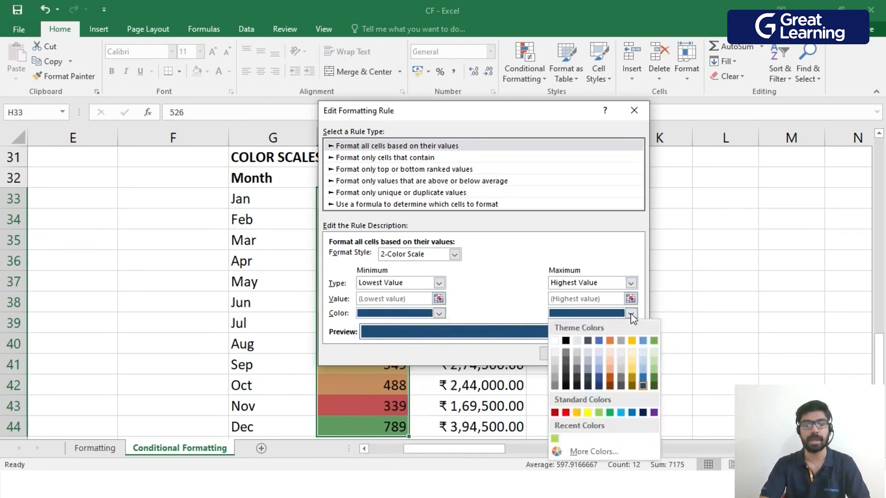
left_click(643, 341)
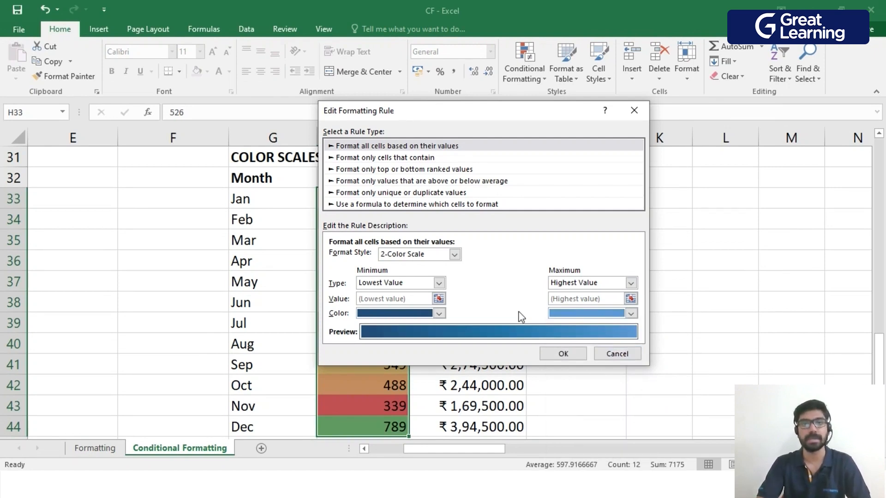
left_click(564, 354)
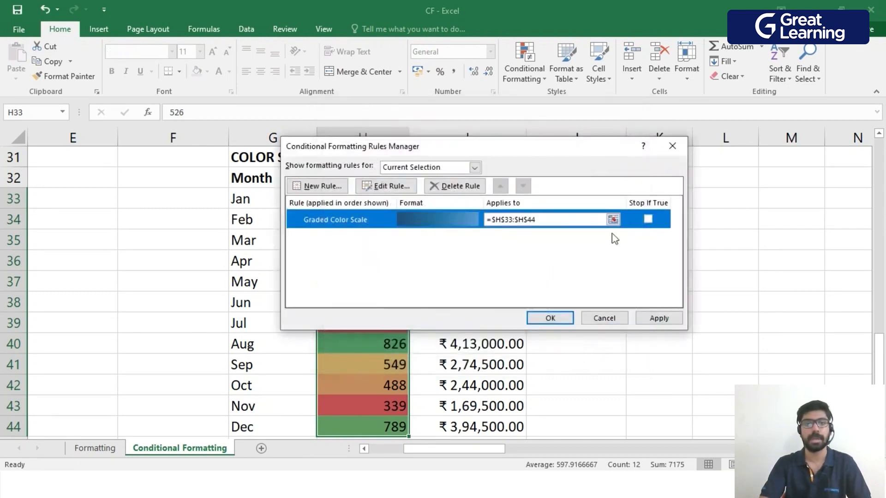
Apply the edited color scale rule to the Qty values in H33:H44 and close the rules manager.
left_click(660, 318)
left_click_drag(531, 149, 474, 187)
key("Down")
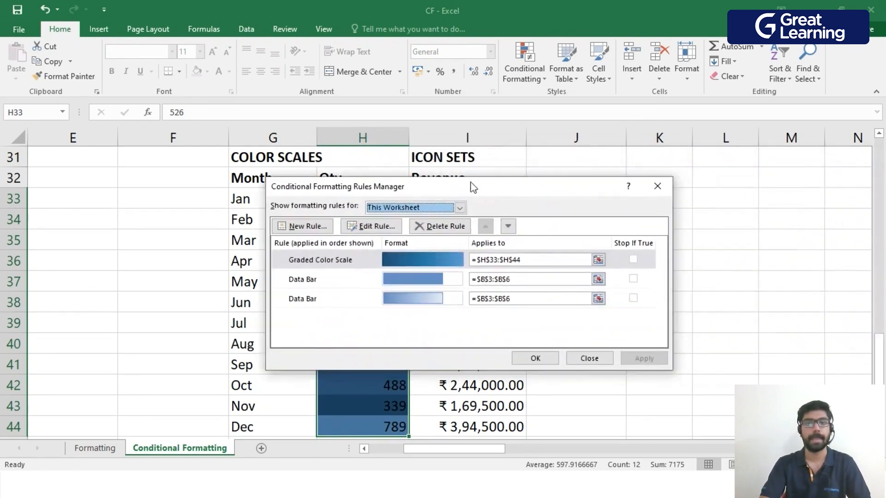
left_click(553, 358)
scroll(597, 283, "down", 2)
left_click(644, 289)
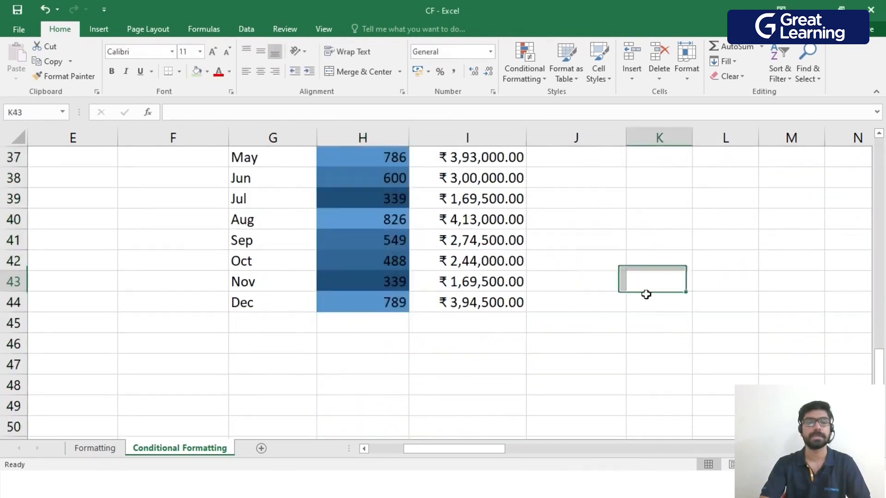
Review the blue color scale on the monthly Qty values in H33:H44, comparing shades of low and high quantities.
scroll(488, 302, "up", 1)
scroll(411, 249, "up", 1)
scroll(383, 360, "down", 2)
scroll(384, 382, "up", 1)
scroll(384, 382, "up", 1)
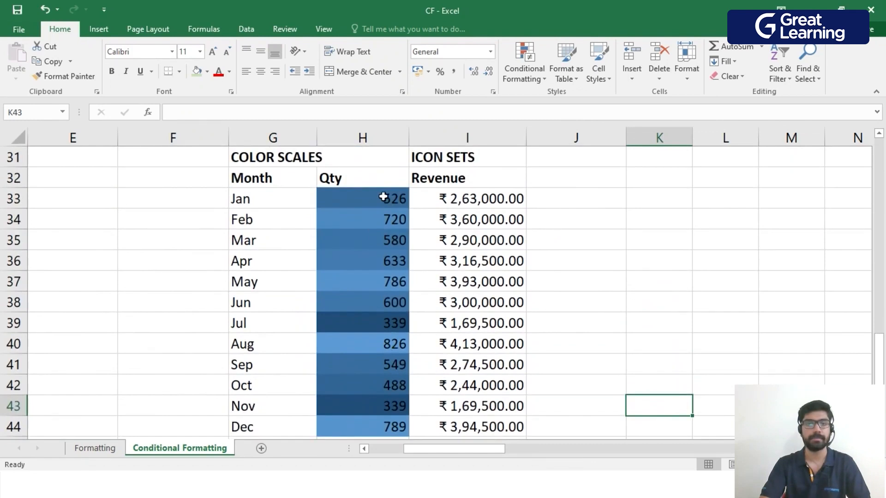
scroll(396, 291, "down", 1)
scroll(399, 228, "up", 1)
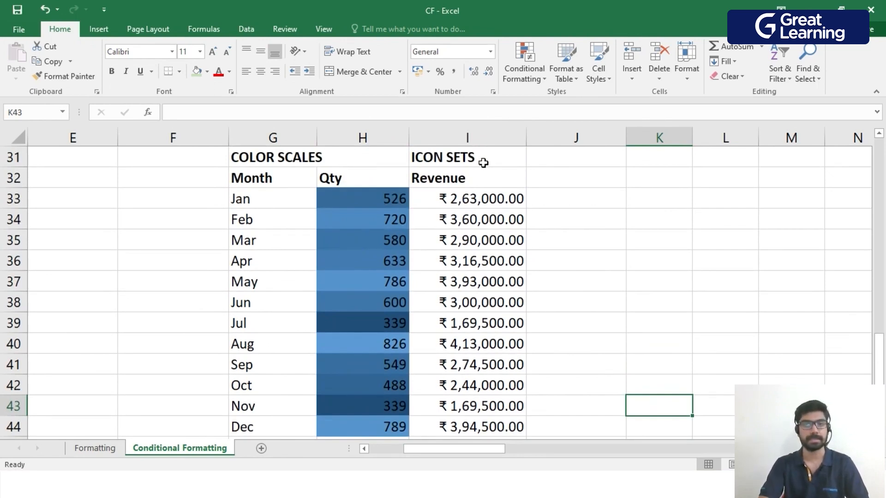
scroll(583, 183, "down", 1)
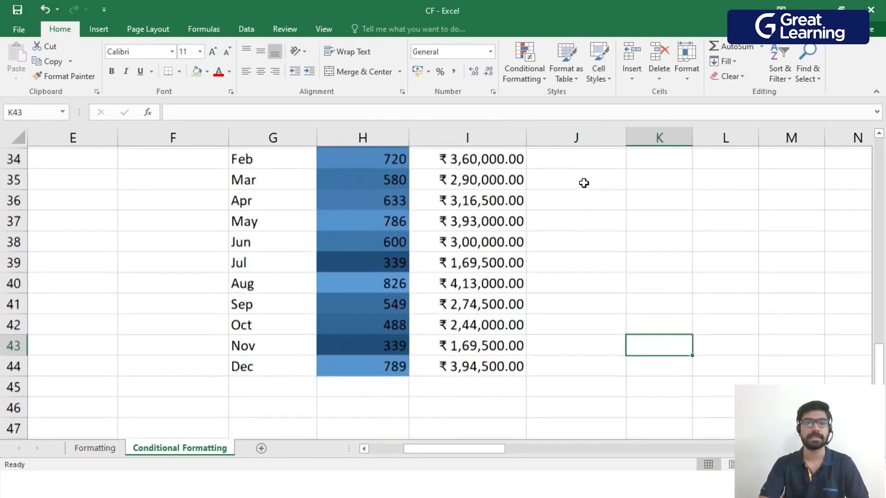
scroll(577, 186, "up", 1)
Apply the 3 Triangles icon set (green up, yellow dash, red down) to the Revenue values in I33:I44.
left_click_drag(501, 199, 481, 420)
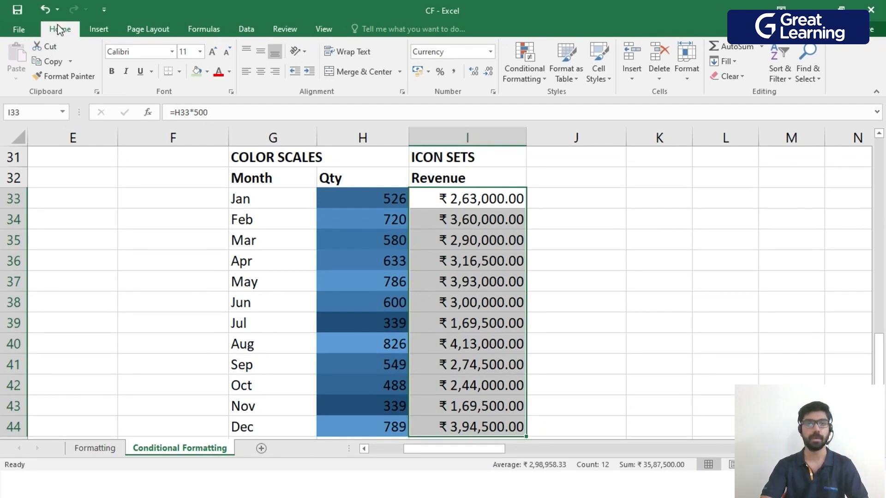
left_click(547, 84)
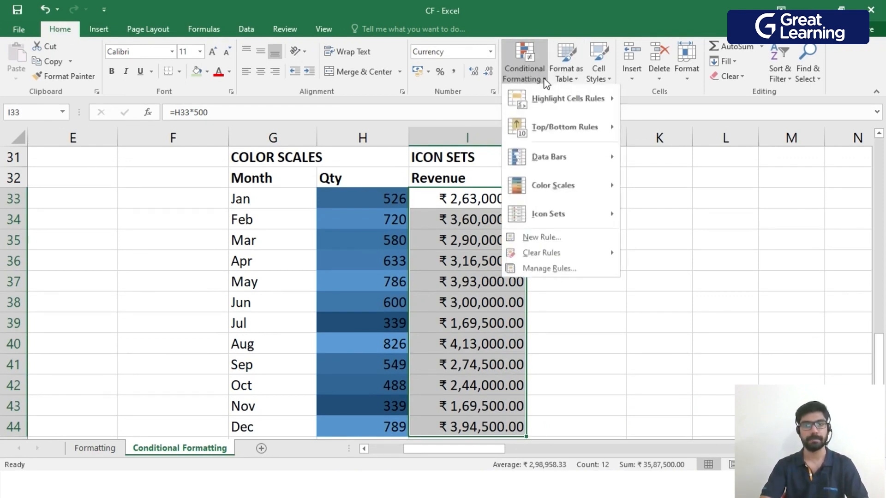
mouse_move(548, 219)
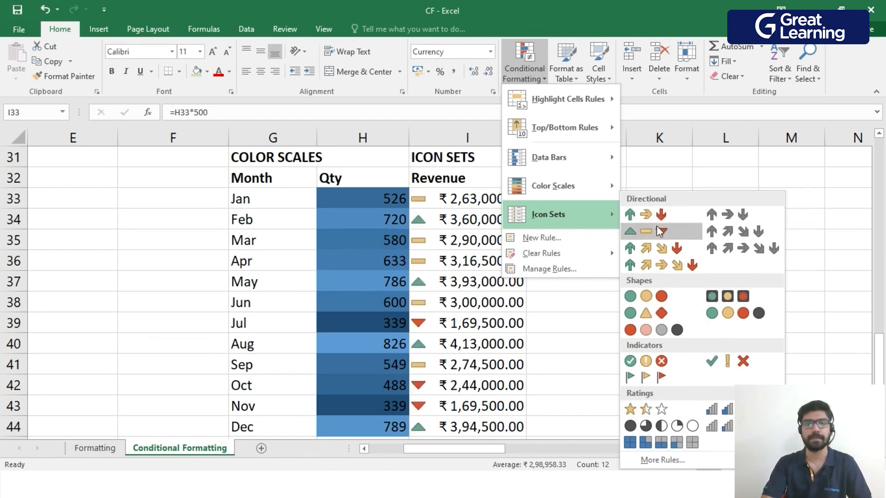
left_click(645, 231)
left_click(648, 276)
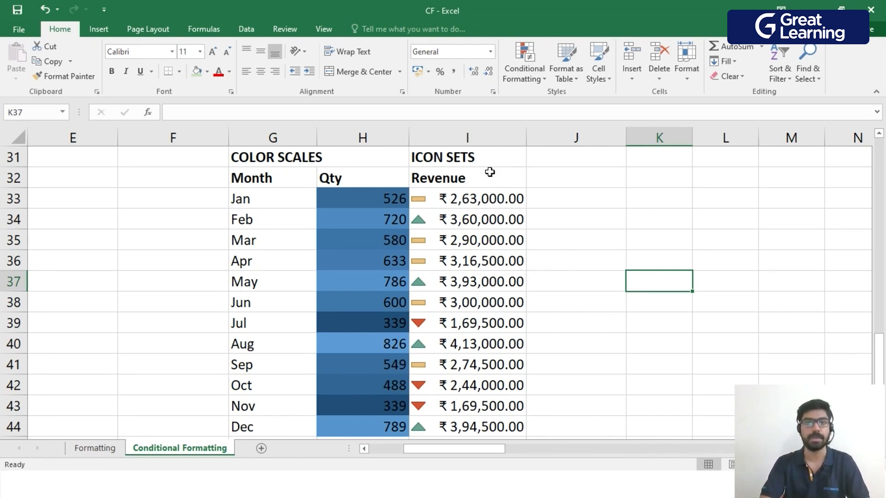
Edit the icon set rule on the Revenue values in I33:I44 to use Show Icon Only, and apply it.
left_click_drag(470, 198, 461, 406)
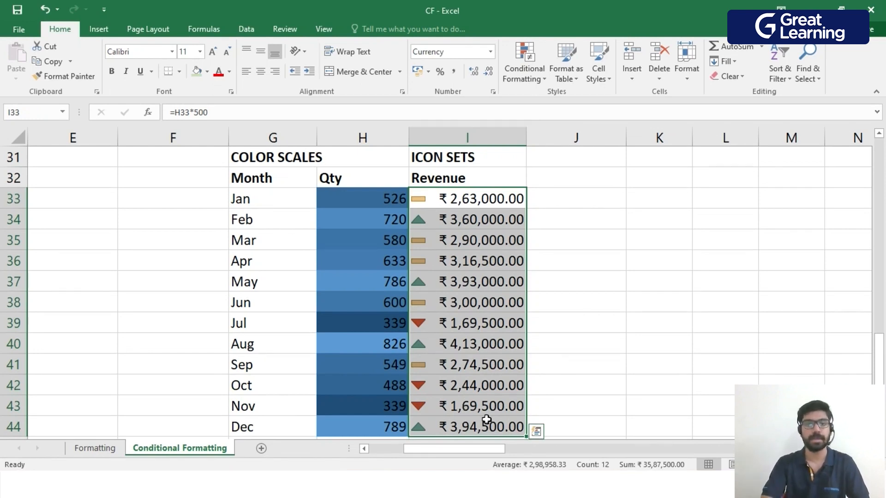
left_click(523, 69)
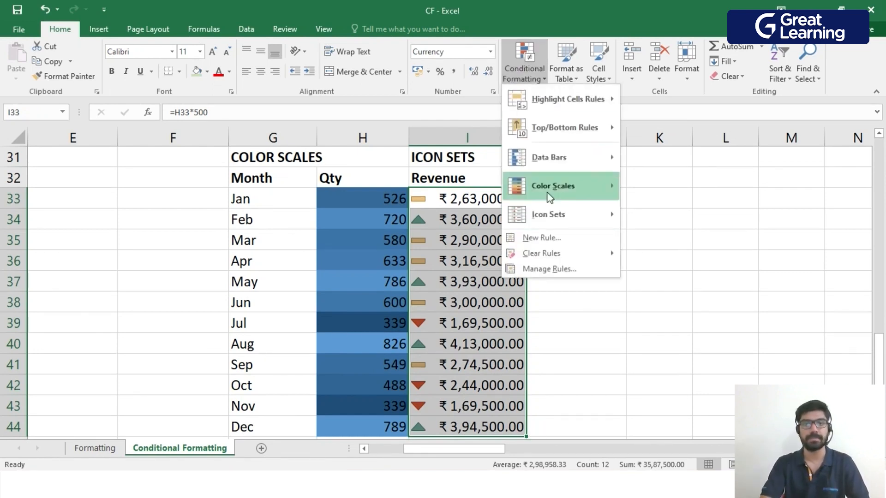
left_click(550, 269)
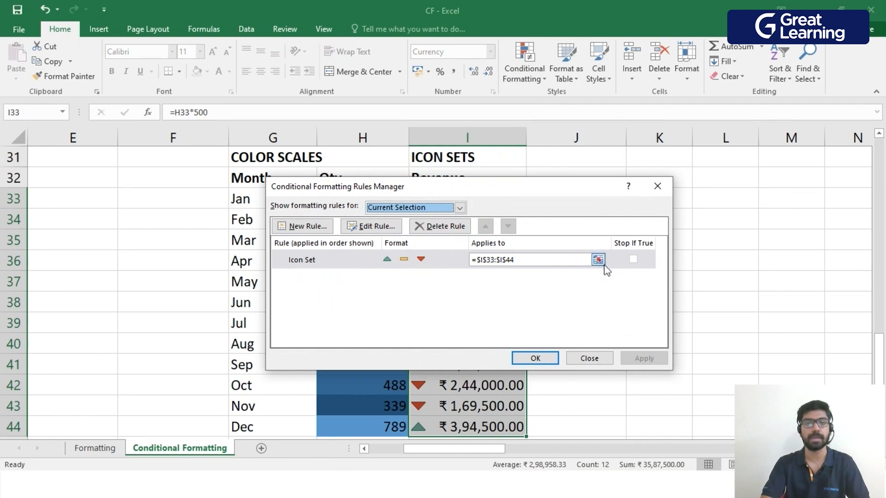
left_click(347, 261)
left_click(378, 228)
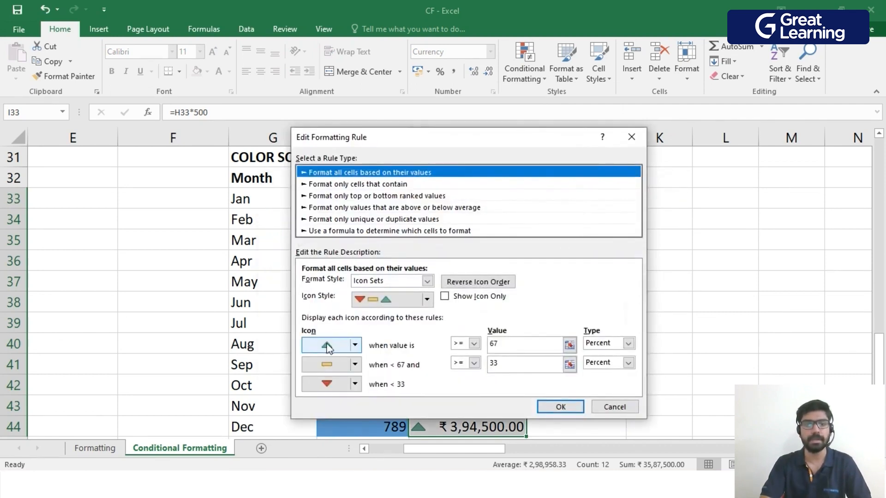
left_click(428, 300)
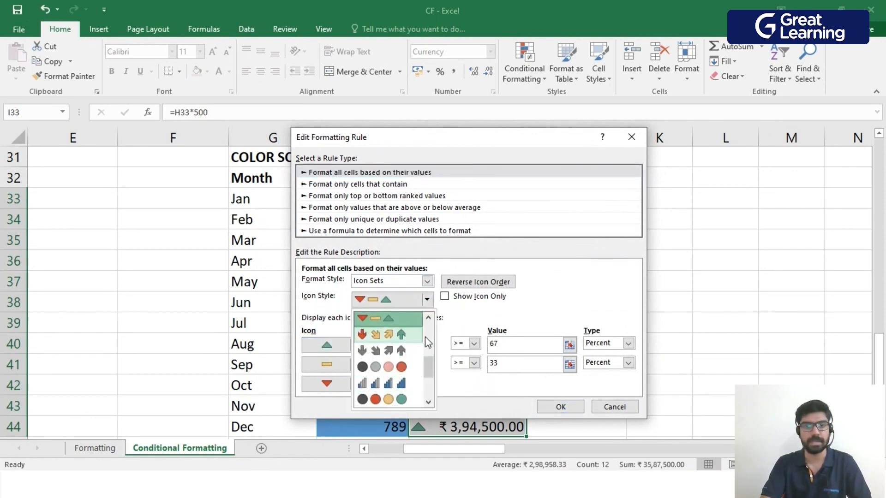
left_click(427, 299)
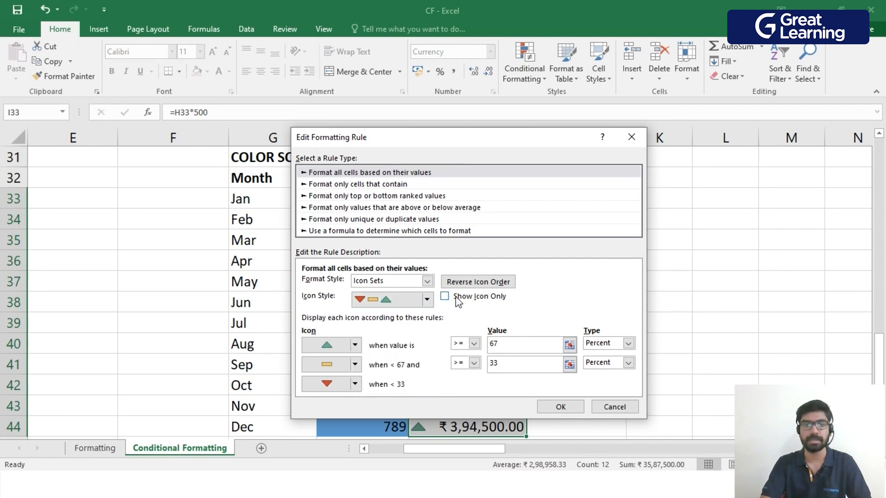
left_click_drag(495, 141, 282, 156)
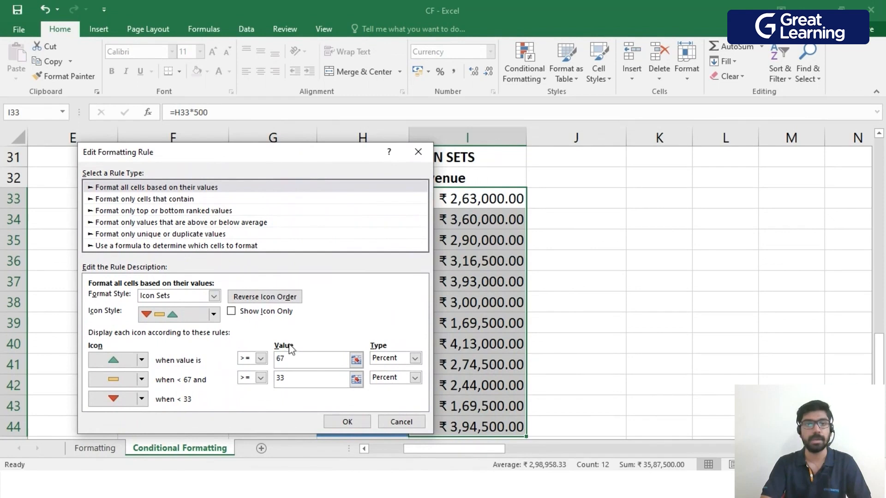
left_click(231, 311)
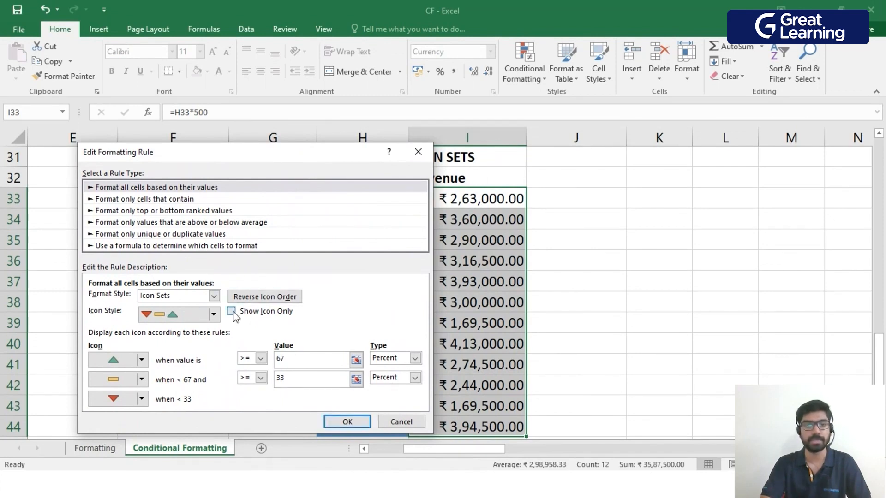
left_click(346, 422)
left_click(644, 358)
left_click_drag(531, 188, 426, 162)
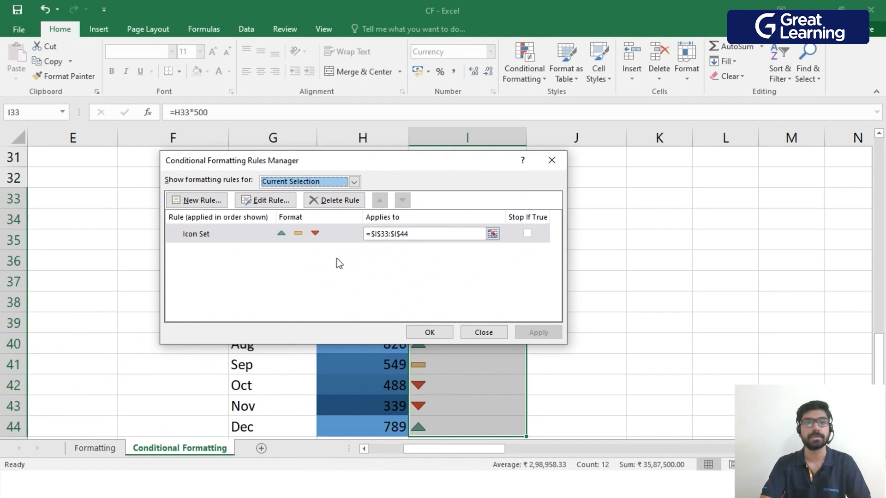
Turn off Show Icon Only in the icon set rule on I33:I44 and close the rules manager.
left_click(305, 234)
left_click(267, 200)
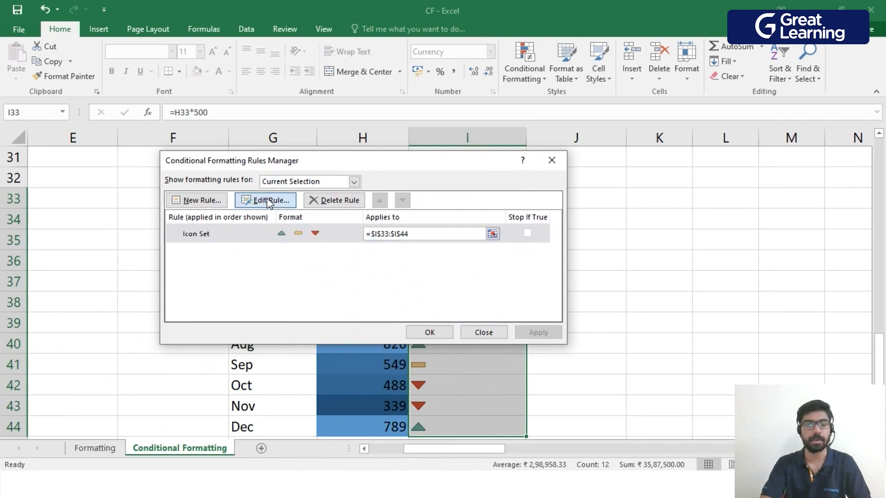
left_click(414, 253)
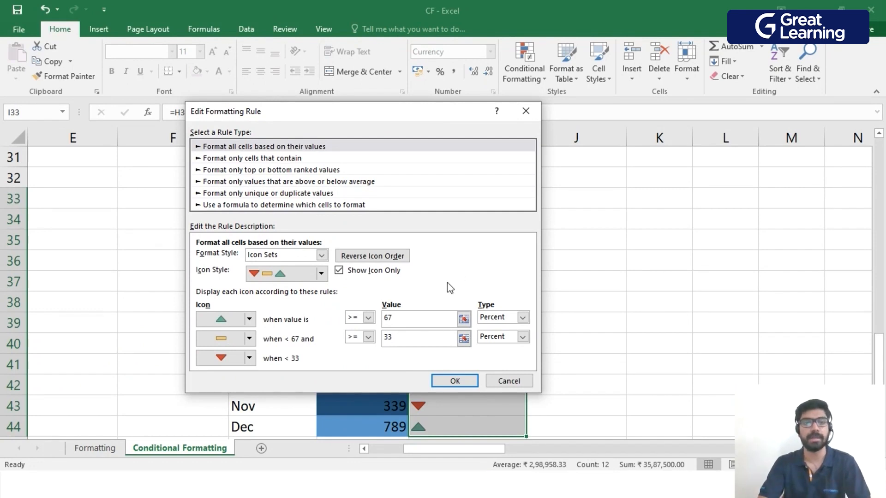
left_click(339, 271)
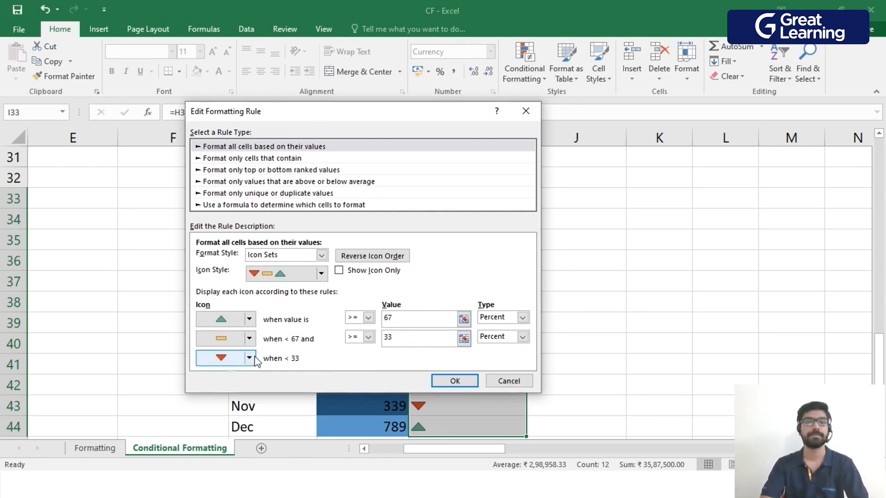
left_click(454, 381)
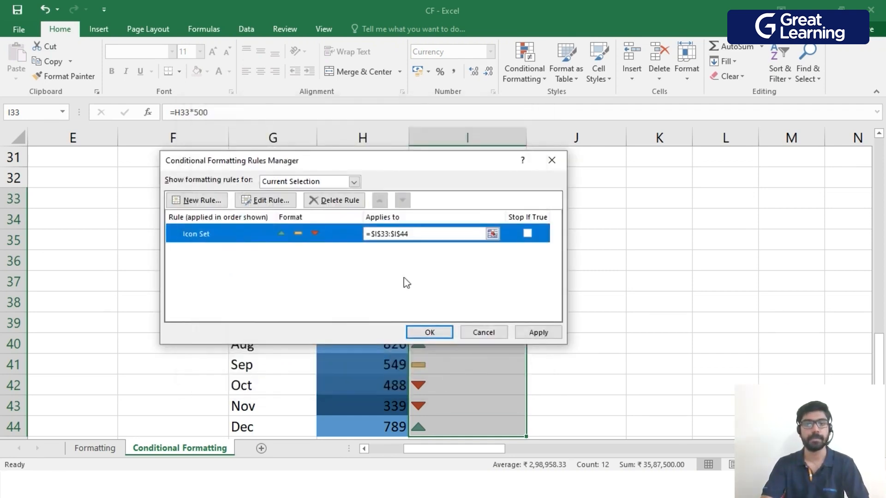
left_click(429, 333)
left_click(637, 289)
Start a new conditional formatting rule on the Qty values in U3:U14 that formats only cells containing Blanks.
scroll(600, 298, "down", 1)
scroll(553, 268, "up", 1)
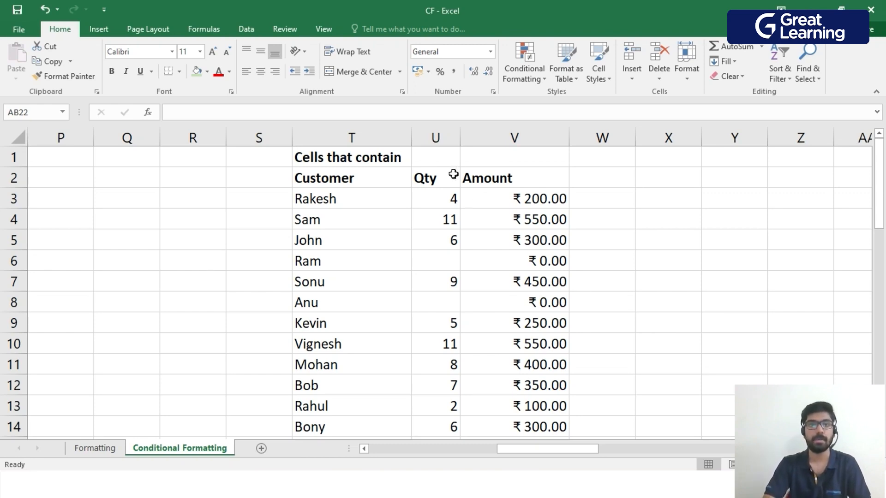
left_click(443, 202)
left_click_drag(443, 201, 440, 418)
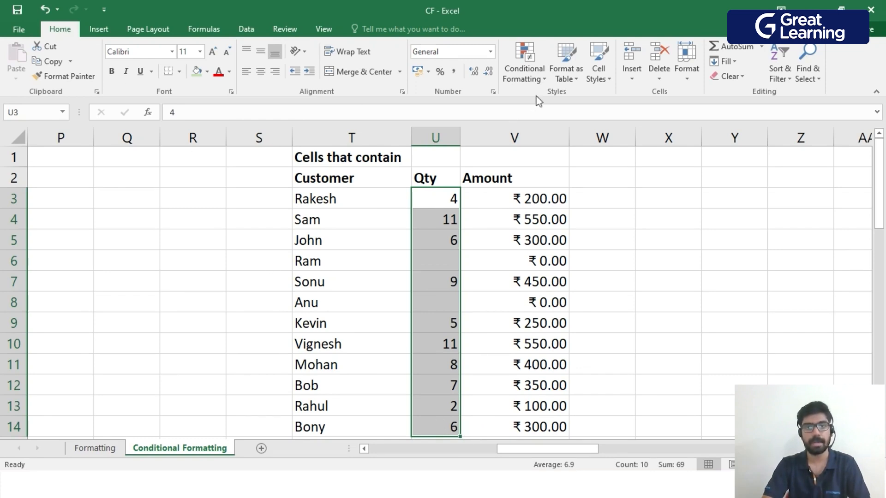
left_click(545, 79)
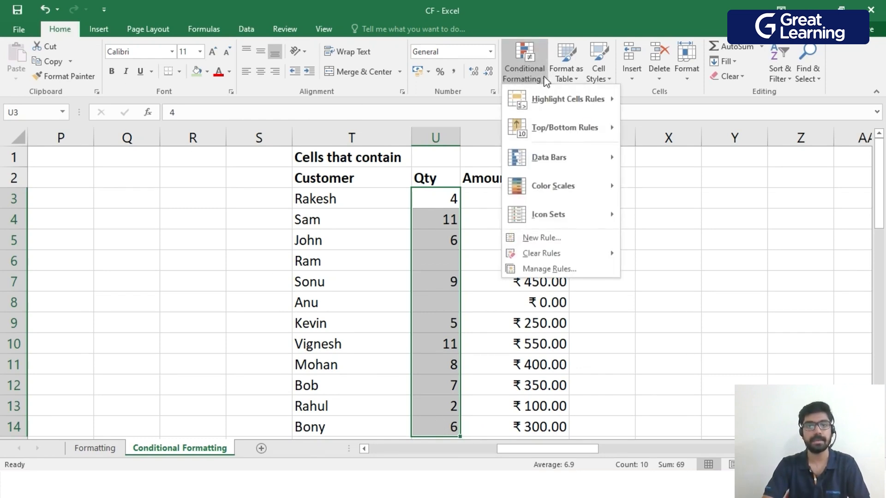
left_click(569, 240)
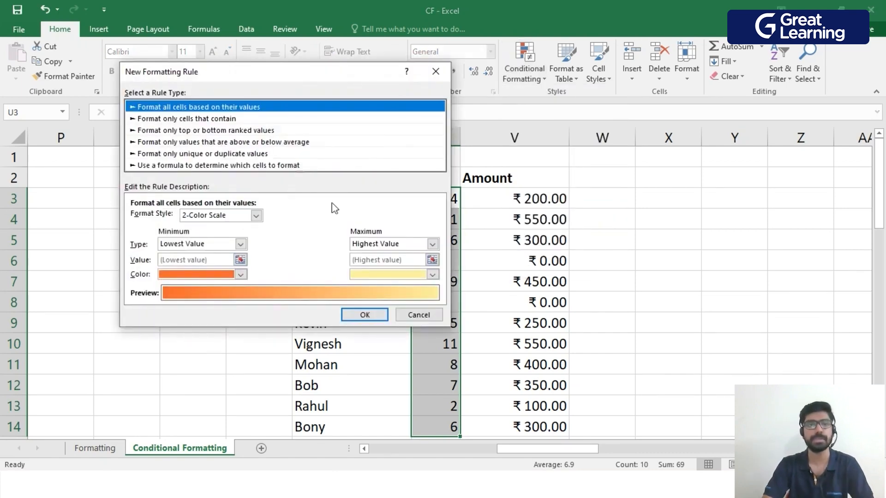
left_click_drag(295, 73, 355, 115)
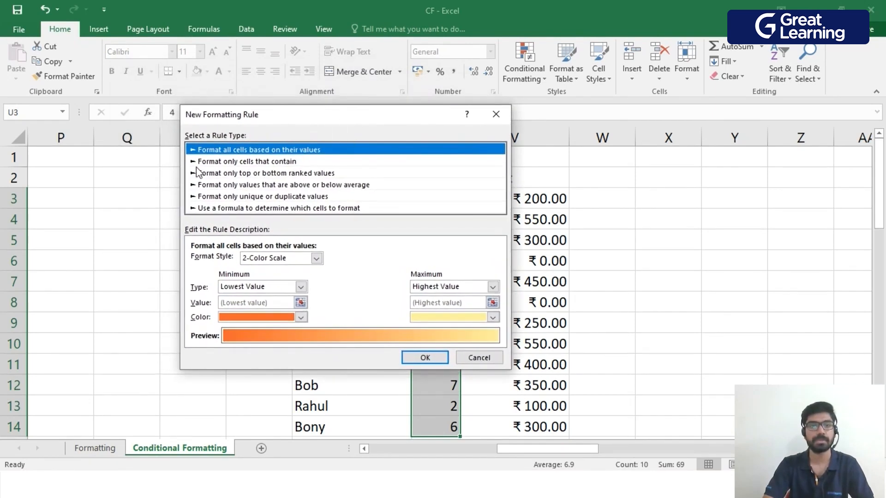
left_click(268, 163)
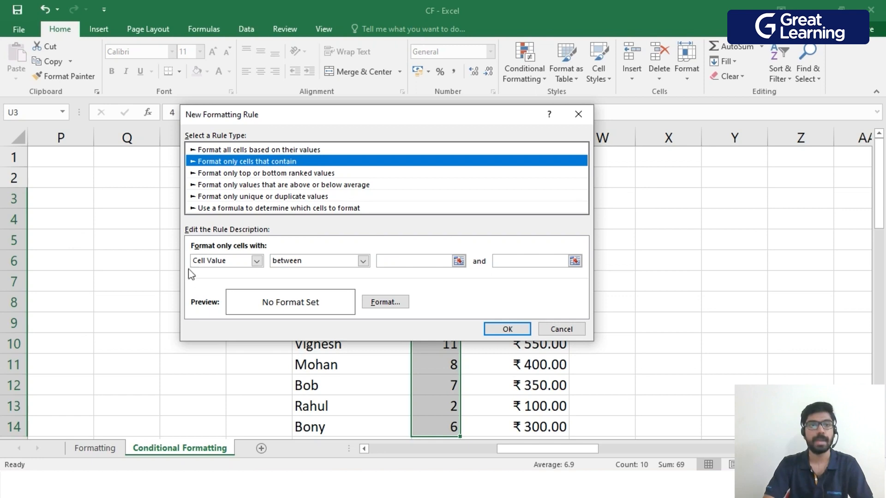
left_click(257, 261)
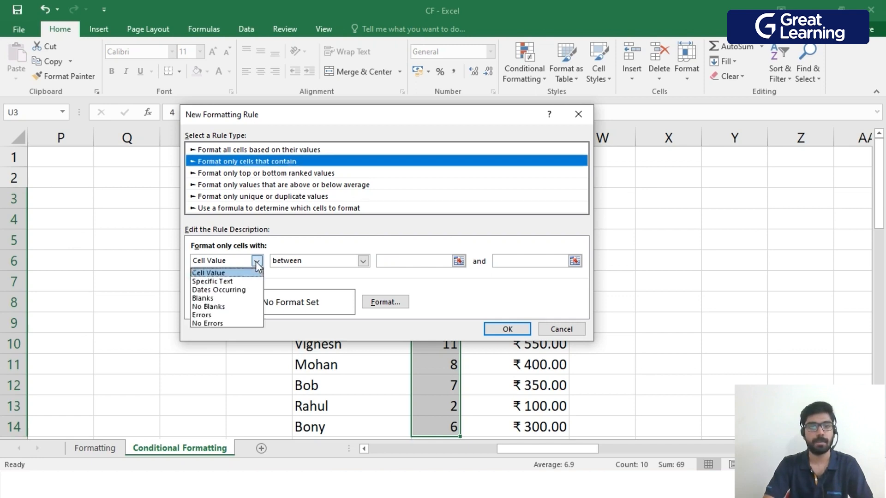
left_click(220, 298)
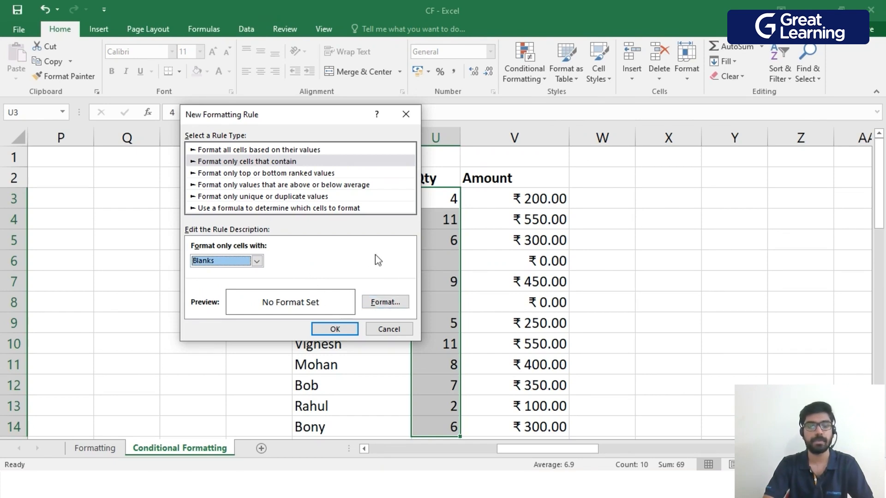
Set a red fill as the format for the blanks rule on U3:U14 and apply the rule.
left_click(385, 303)
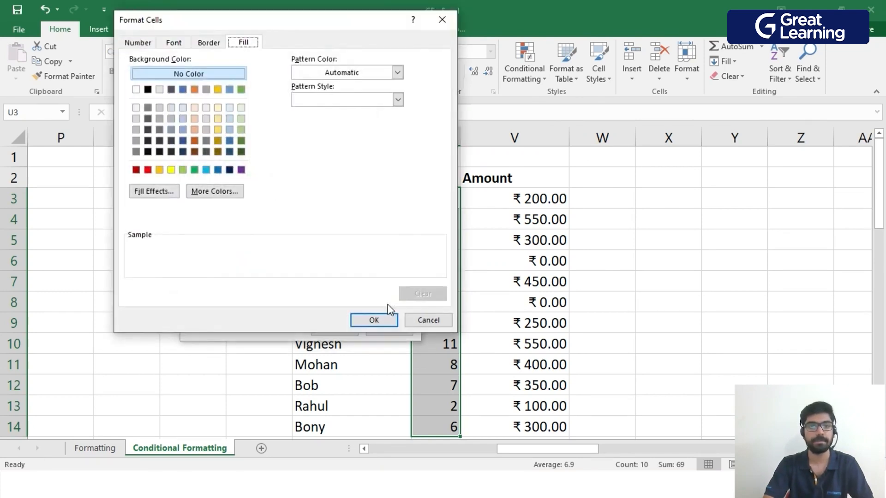
left_click(146, 44)
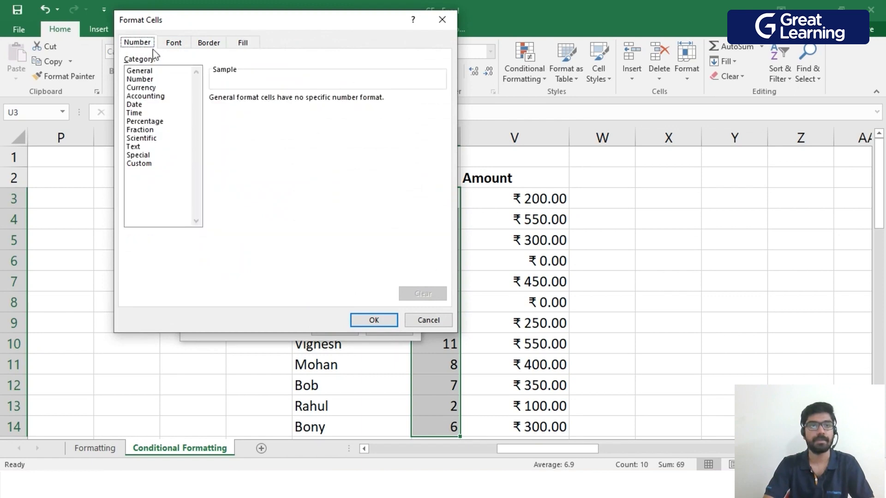
left_click(168, 45)
left_click(210, 46)
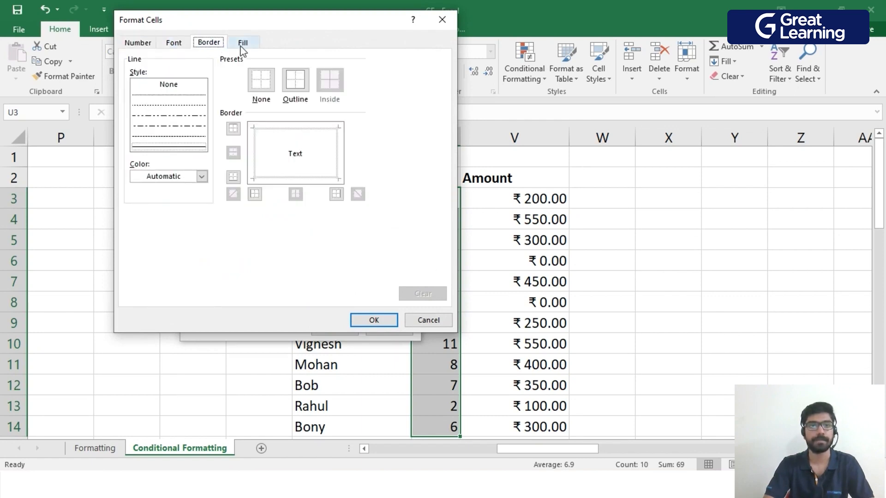
left_click(243, 46)
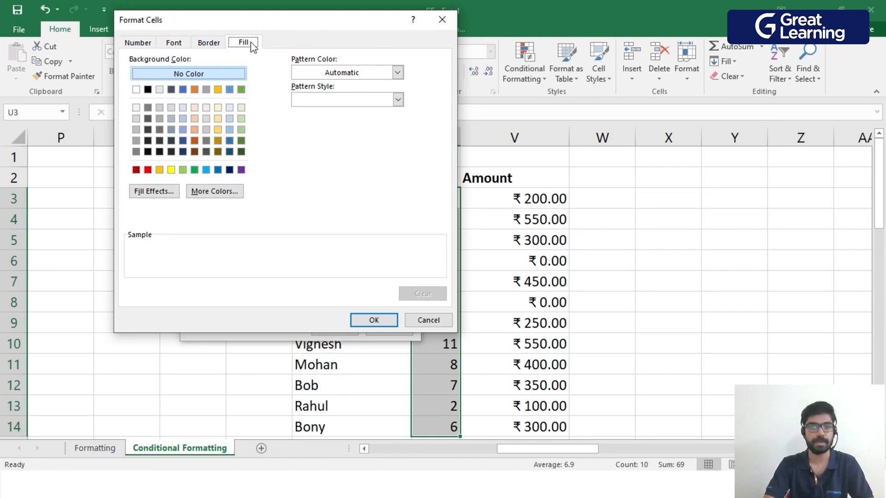
left_click(148, 170)
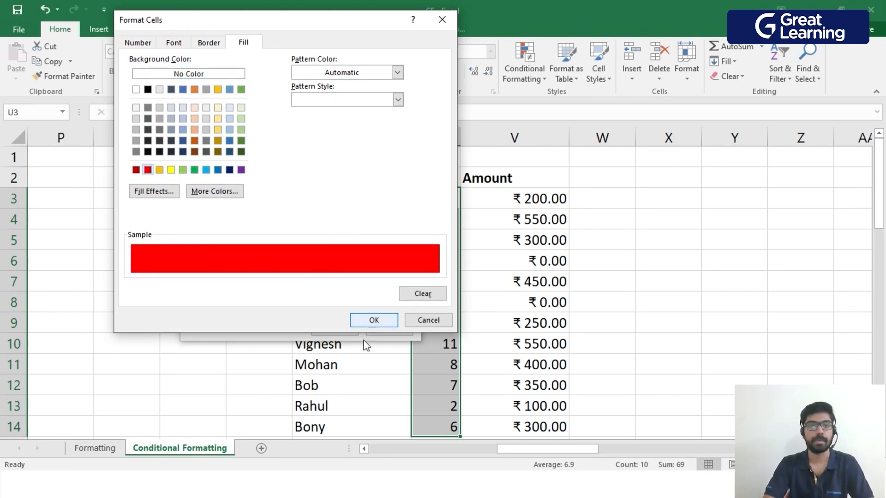
left_click(372, 321)
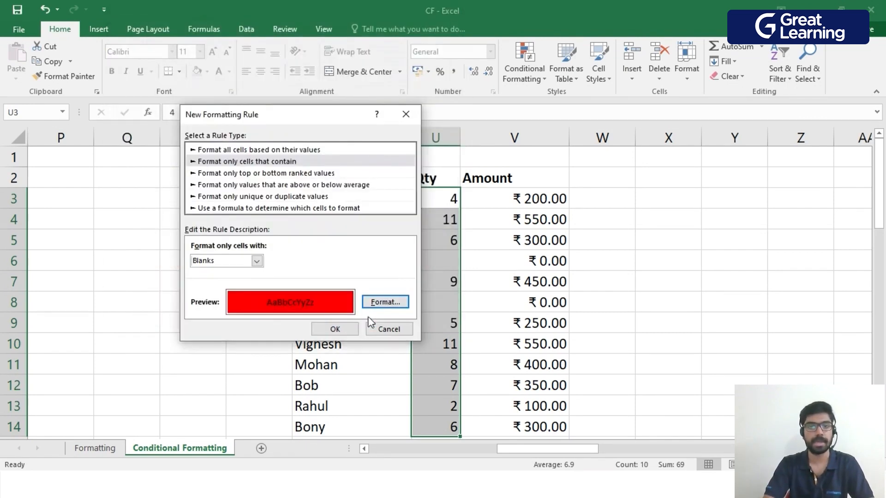
left_click(334, 327)
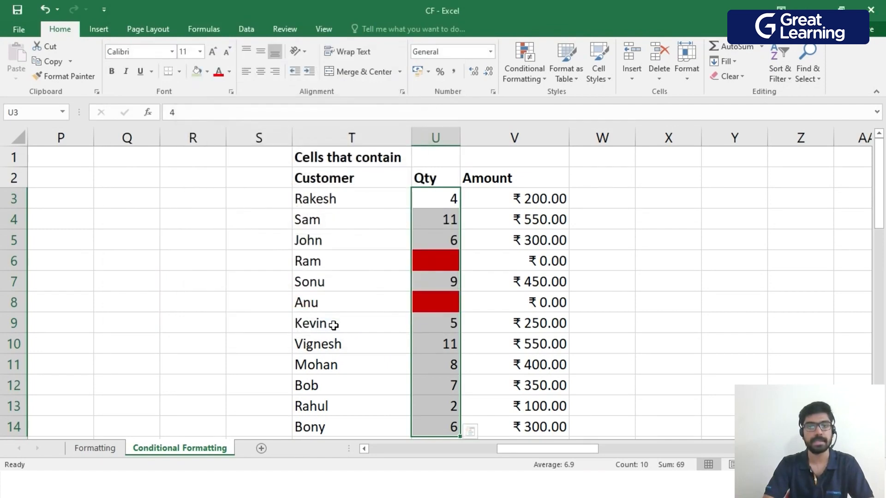
left_click(816, 287)
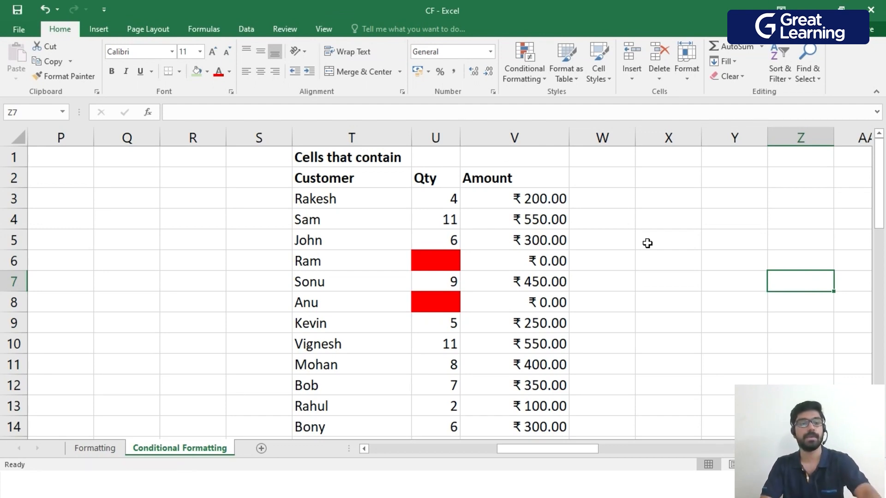
Undo the red blanks rule on the Qty values.
key("ctrl+z")
left_click(679, 262)
Create a new rule on the Qty values in U3:U14 for cells with a Cell Value between 7 and 10.
left_click_drag(430, 193, 438, 423)
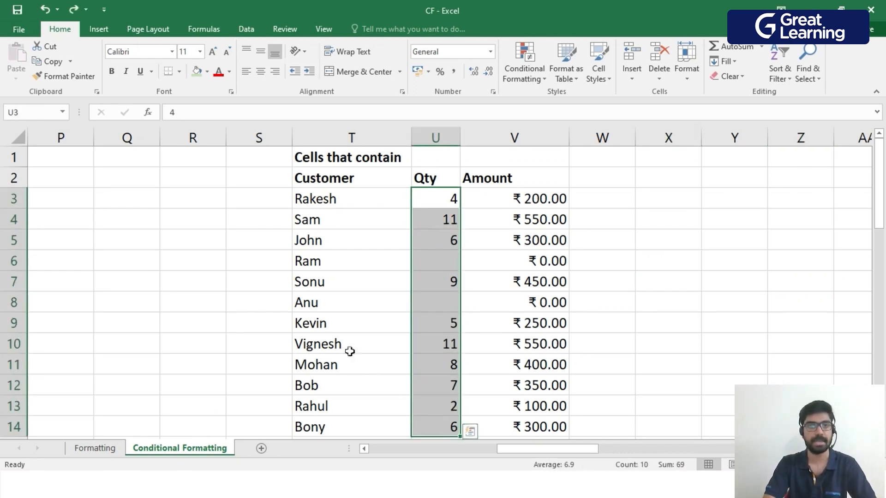
left_click(538, 82)
left_click(563, 238)
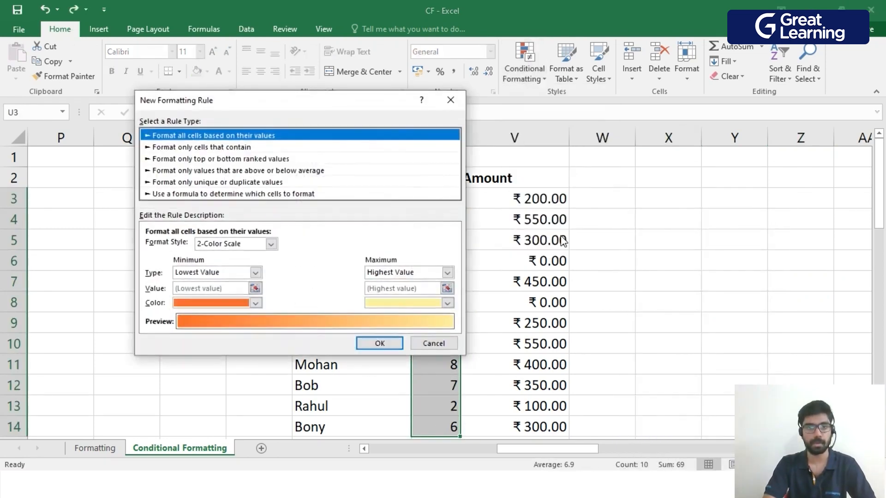
left_click(231, 148)
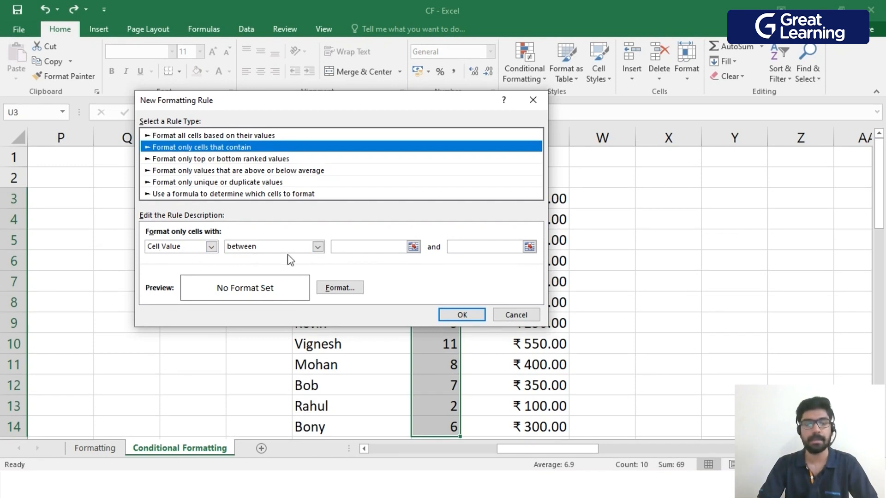
left_click(358, 249)
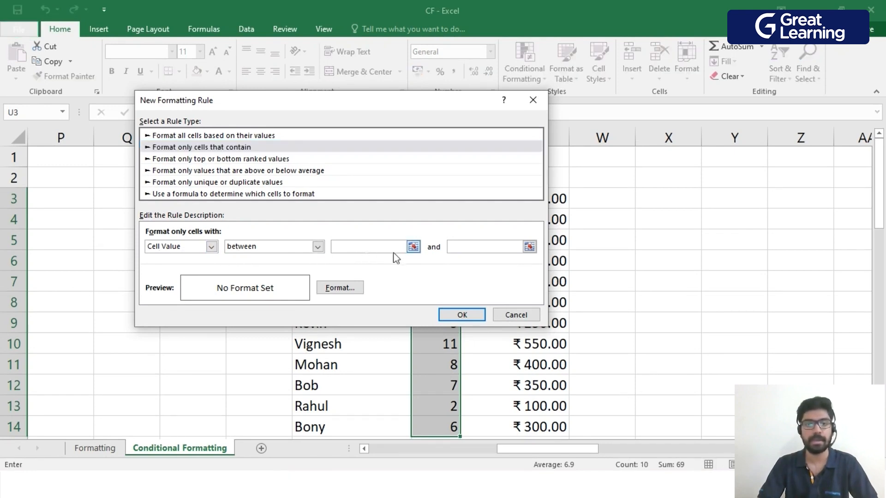
left_click_drag(433, 101, 362, 136)
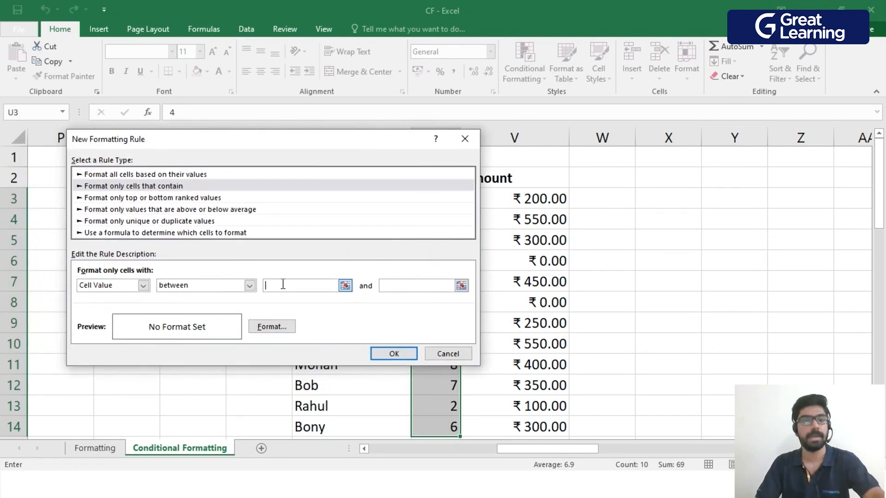
type("7")
left_click(409, 285)
type("9")
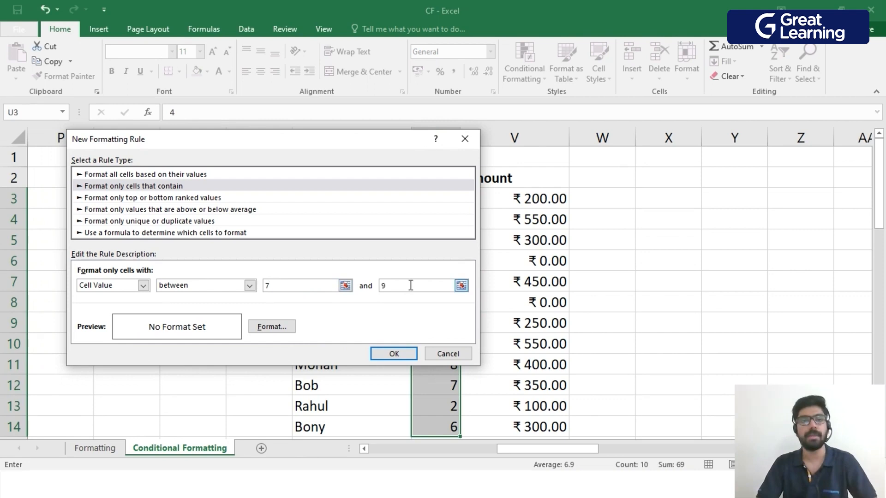
key("BackSpace")
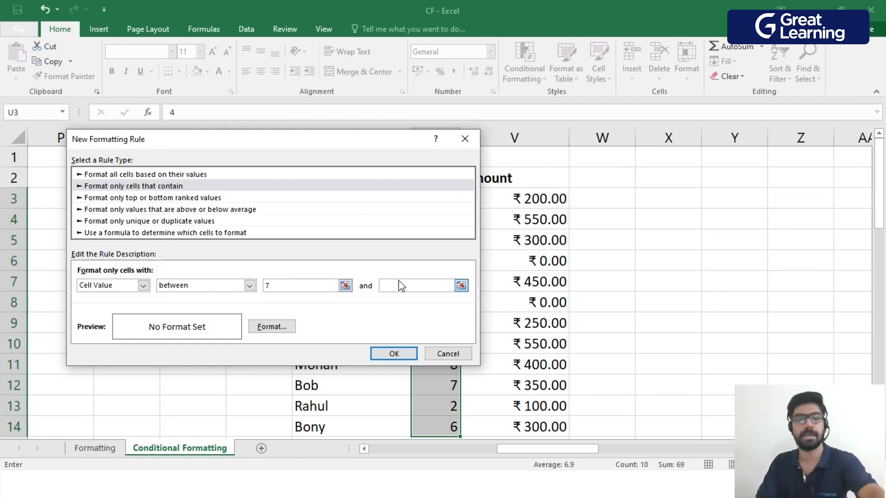
type("10")
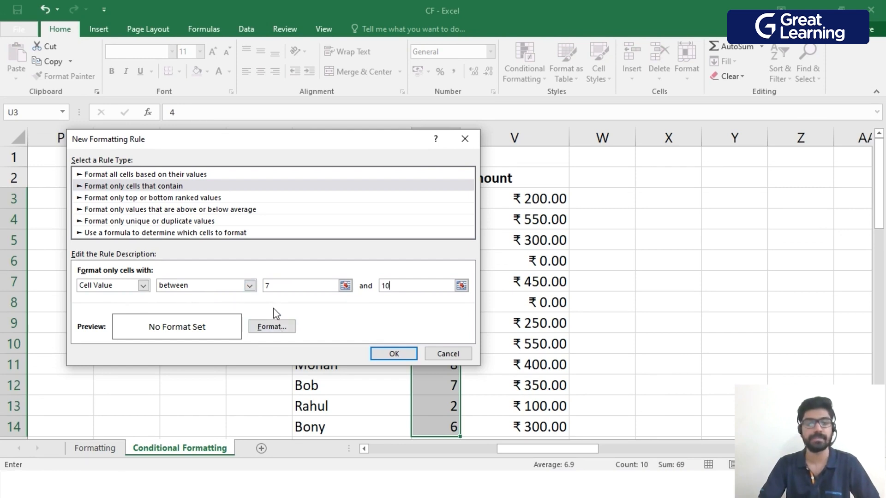
Give the between 7 and 10 rule an outline border and a light blue fill, and apply it to U3:U14.
left_click(276, 327)
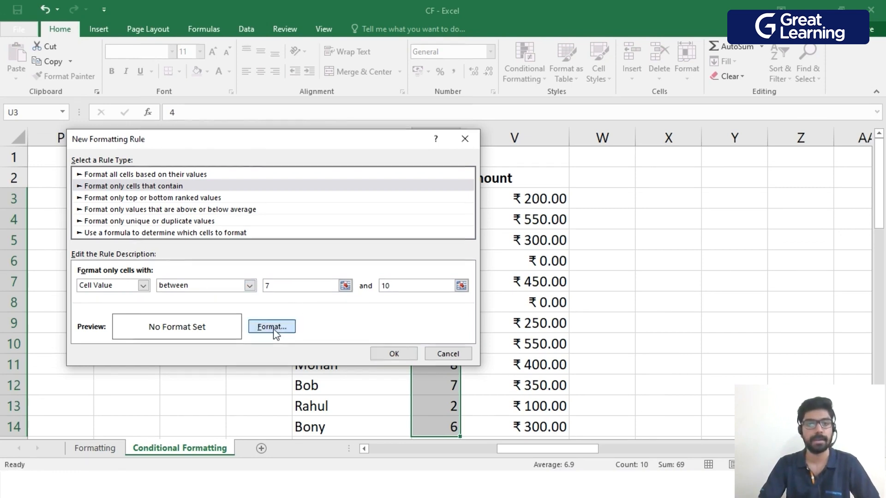
left_click(226, 71)
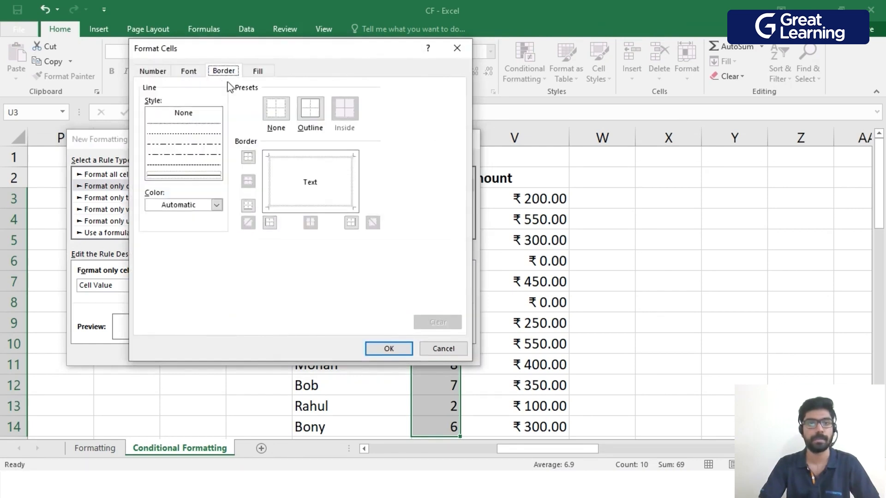
left_click(313, 114)
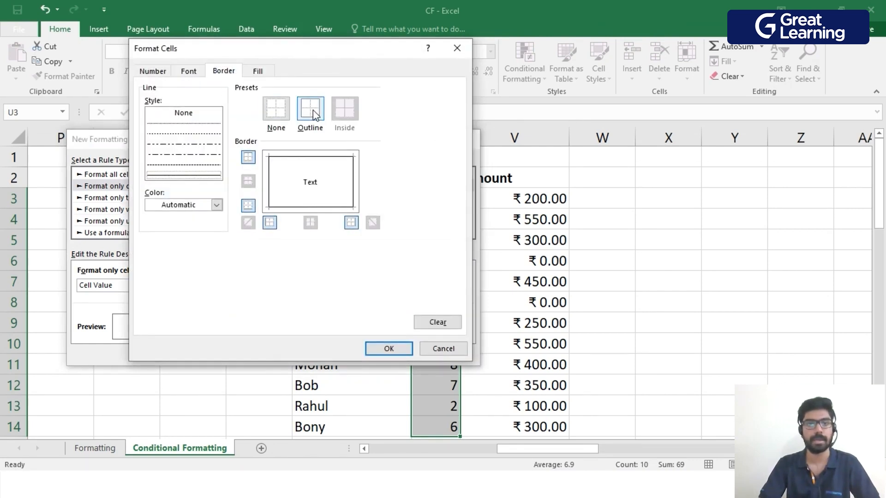
left_click(258, 71)
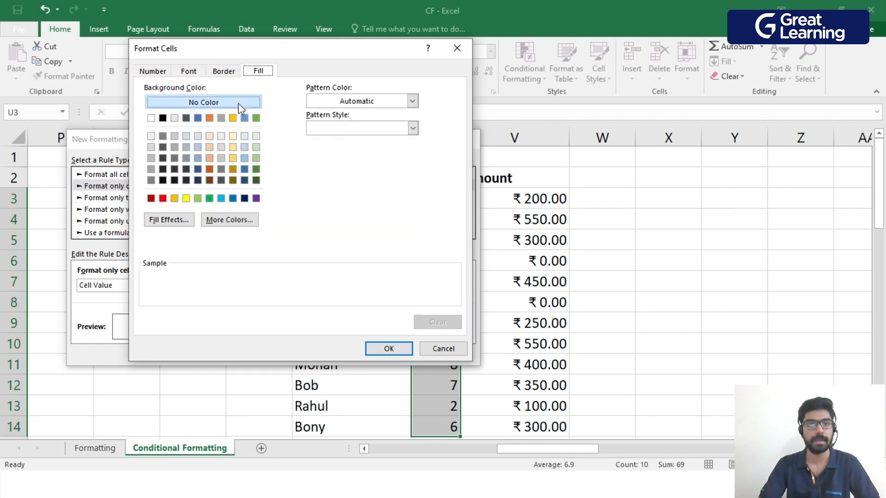
left_click(198, 158)
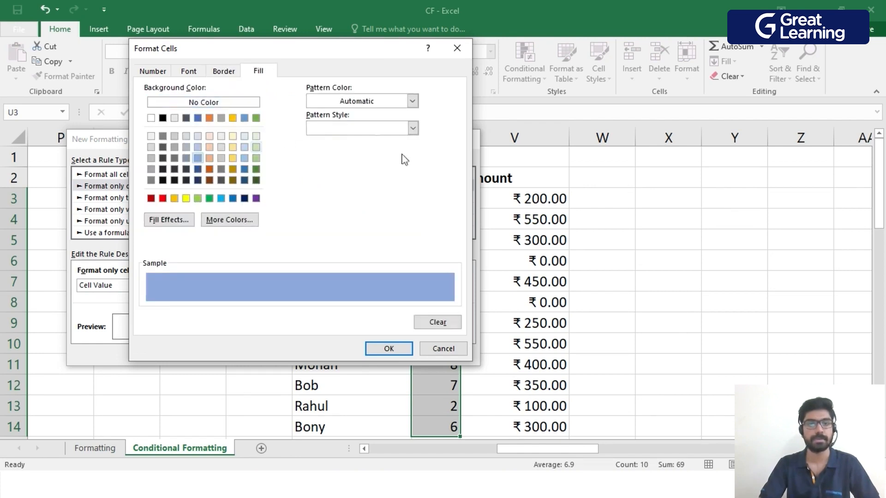
left_click(388, 348)
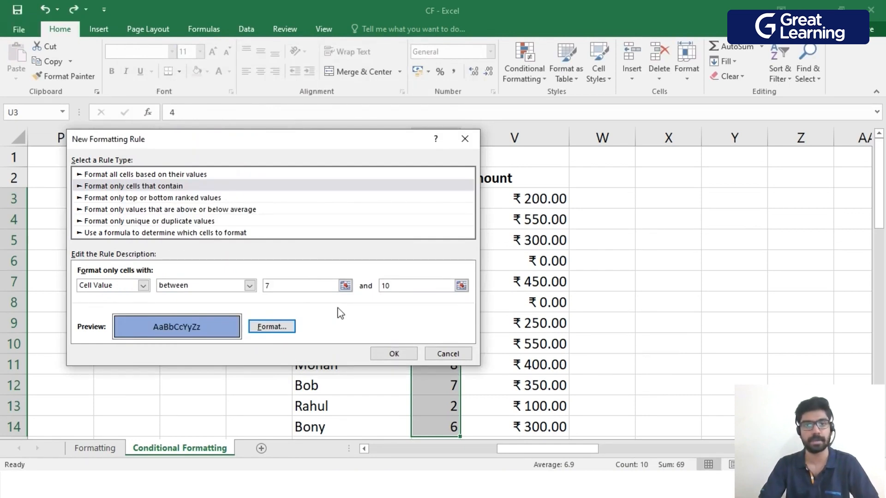
left_click(394, 352)
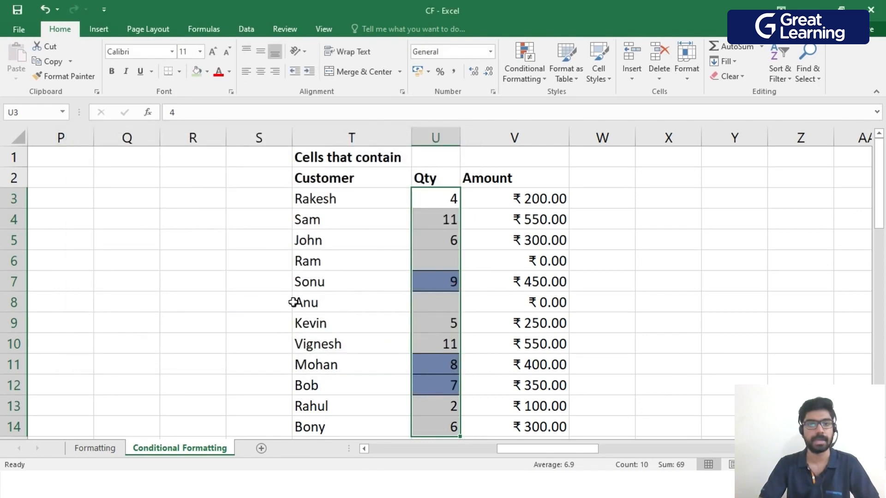
left_click(757, 265)
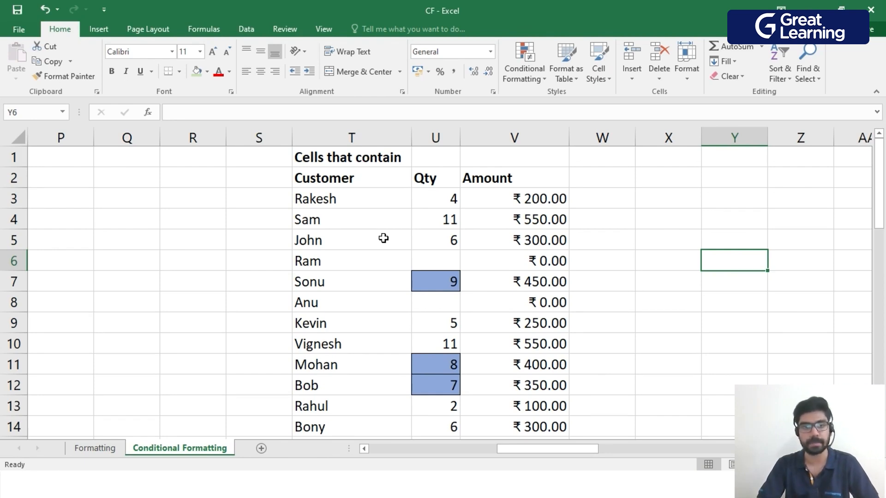
Undo the blue between 7 and 10 rule on the Qty values.
key("ctrl+z")
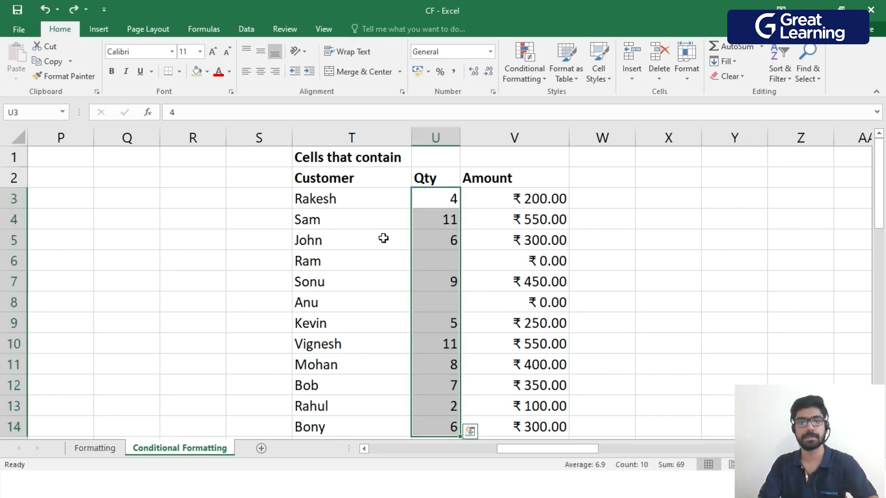
left_click(646, 240)
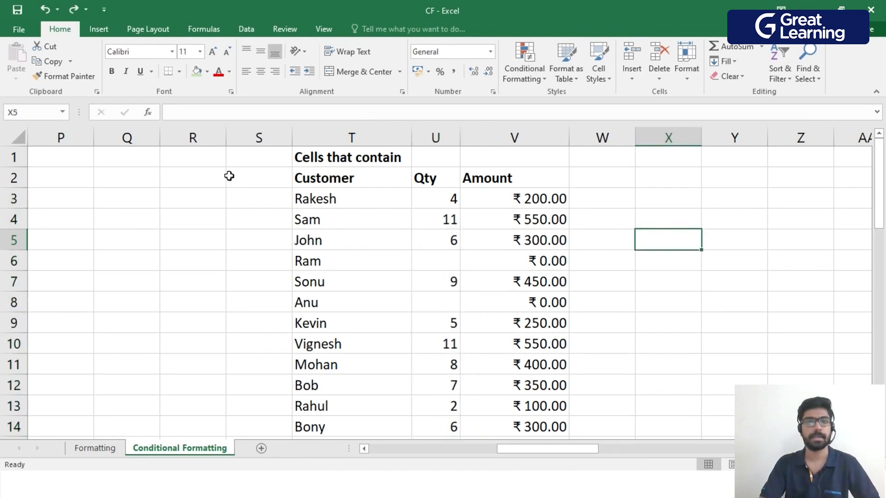
Create a new rule on the Customer names in T3:T14 for cells with Specific Text containing "ra".
left_click(310, 183)
left_click_drag(336, 199, 336, 421)
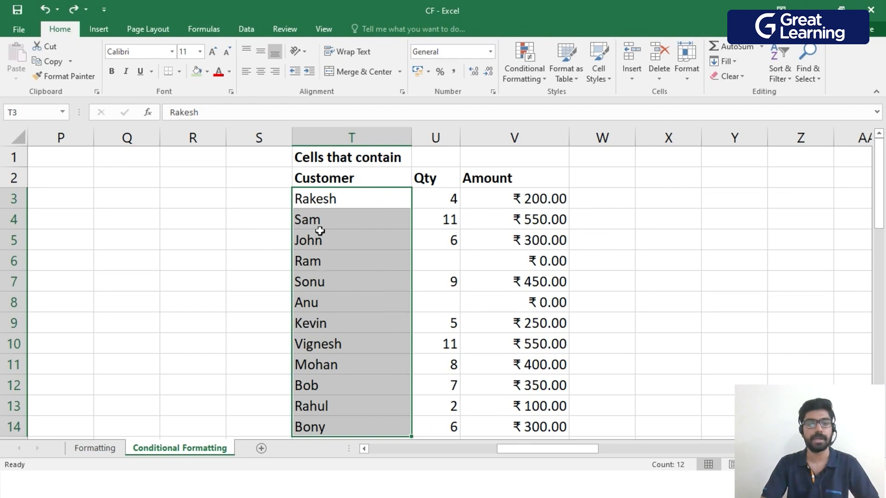
left_click(535, 82)
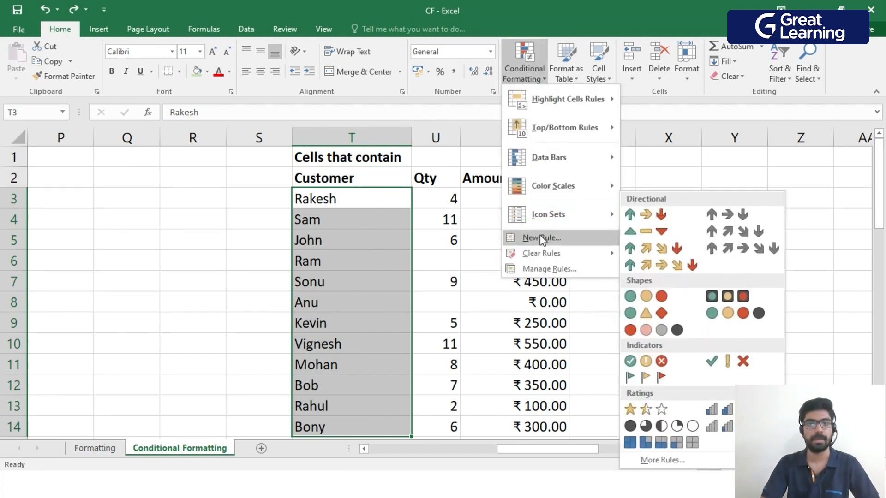
left_click(542, 238)
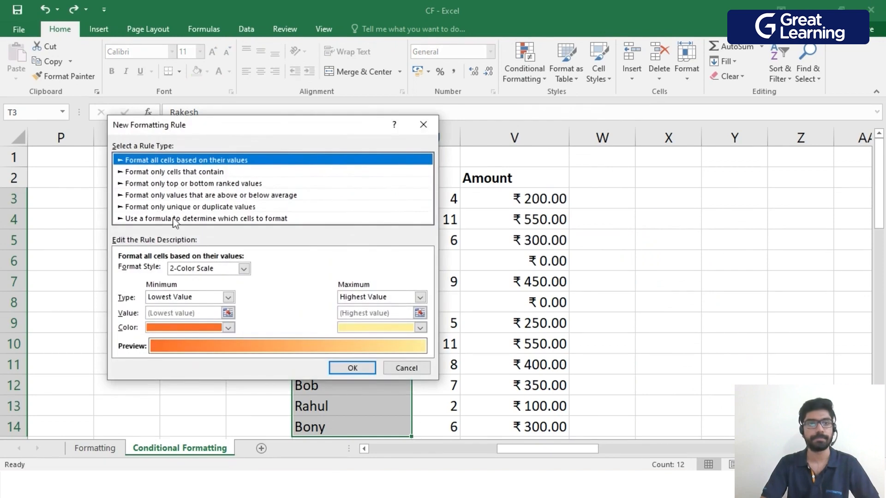
left_click(204, 173)
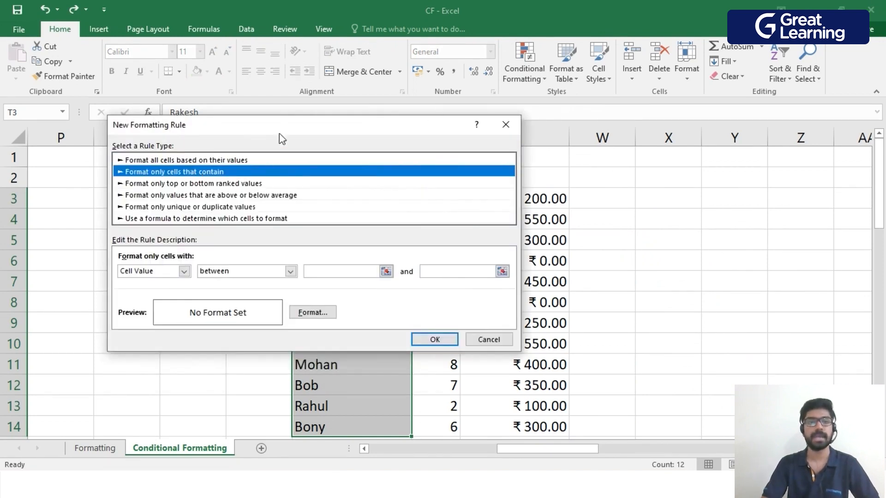
left_click_drag(286, 123, 406, 101)
left_click(305, 249)
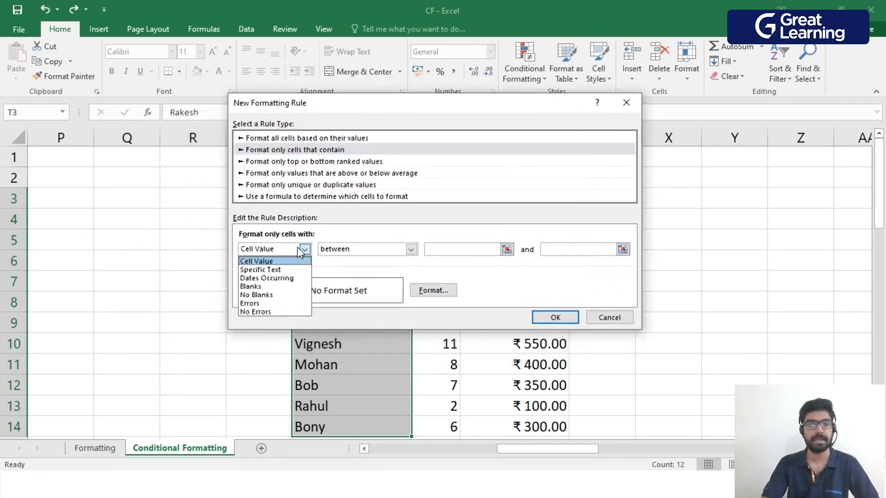
left_click(283, 272)
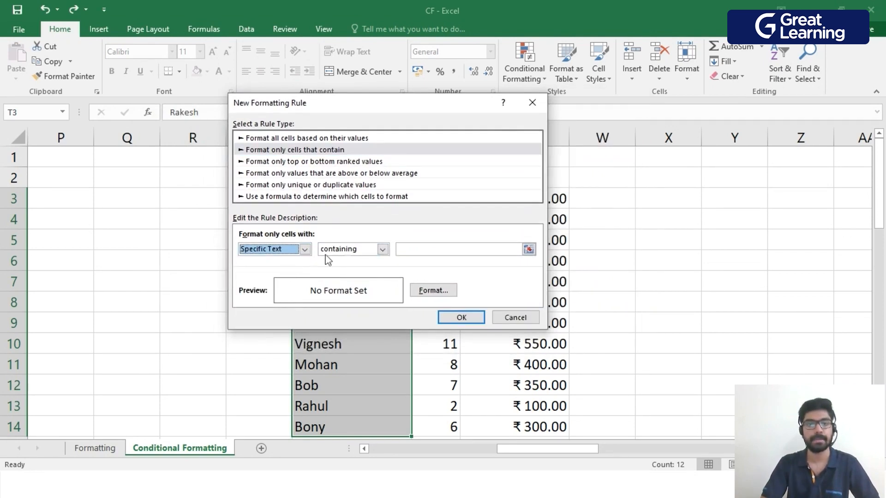
left_click(406, 249)
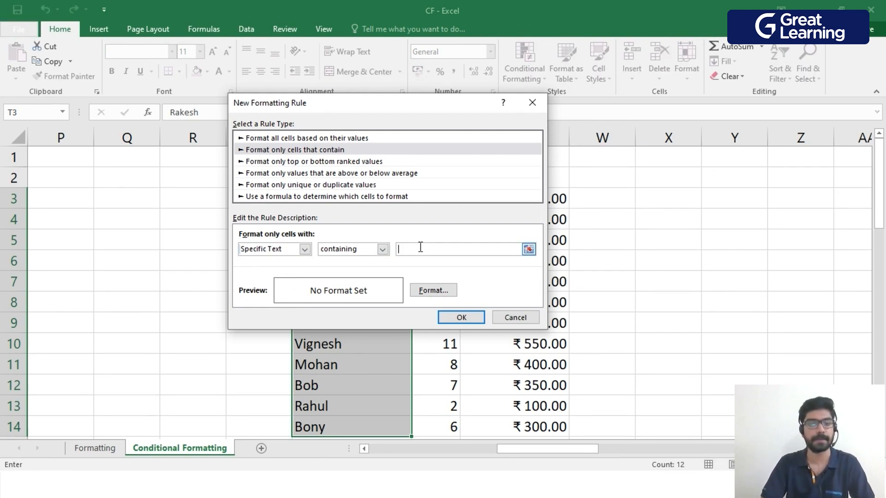
type("ra")
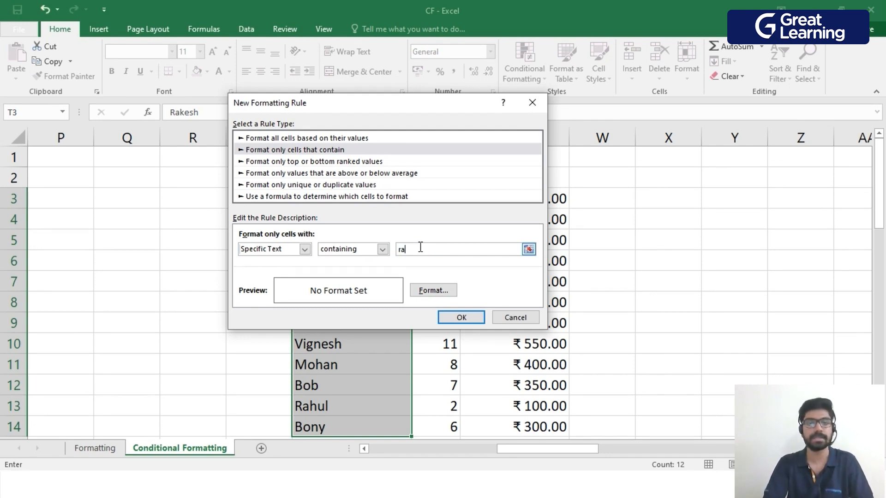
Give the "ra" text rule a bold font and a bright blue fill, and apply it to T3:T14.
left_click(432, 289)
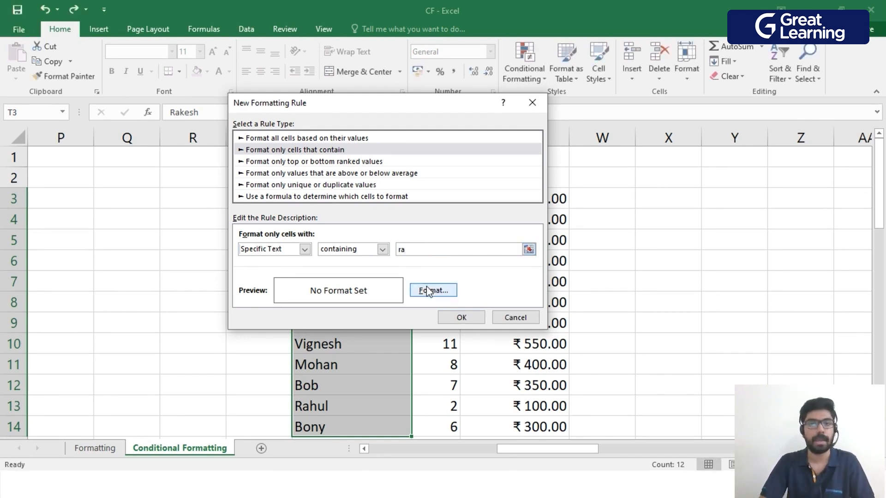
left_click(438, 294)
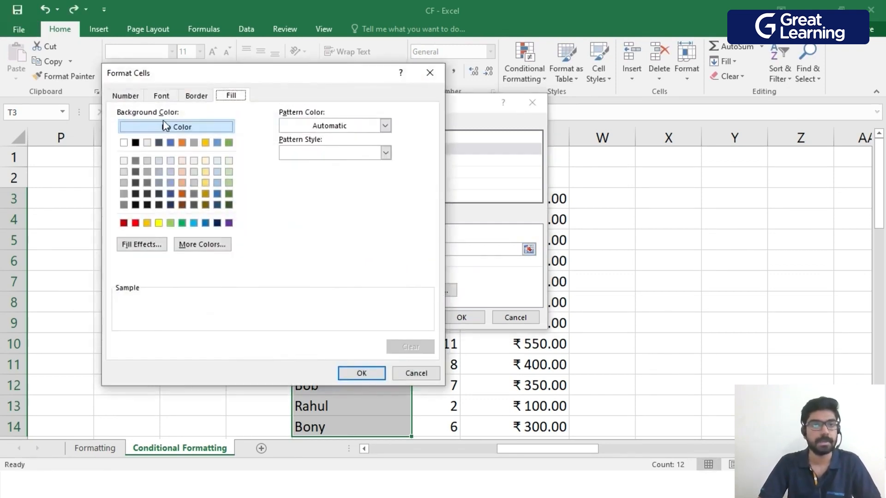
left_click(165, 97)
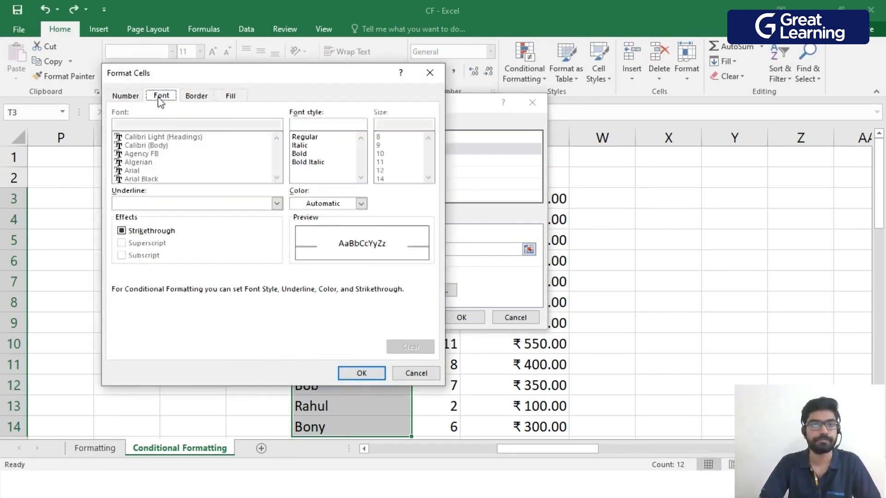
left_click(308, 153)
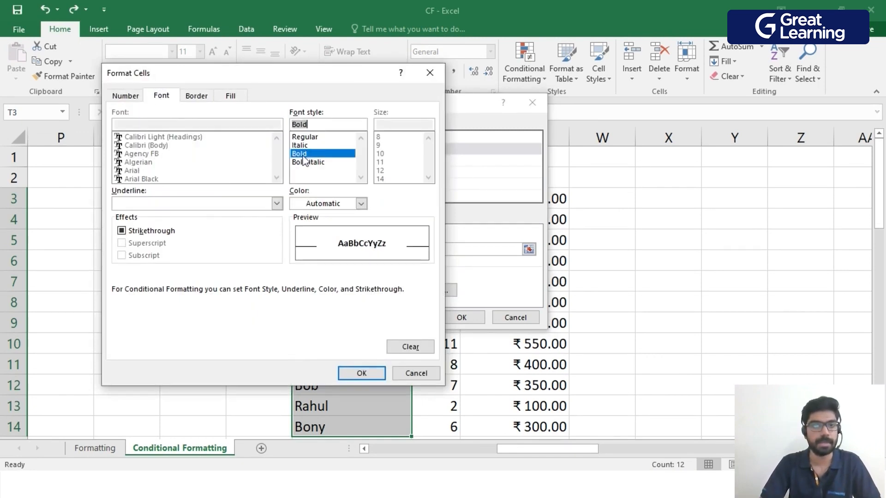
left_click(229, 97)
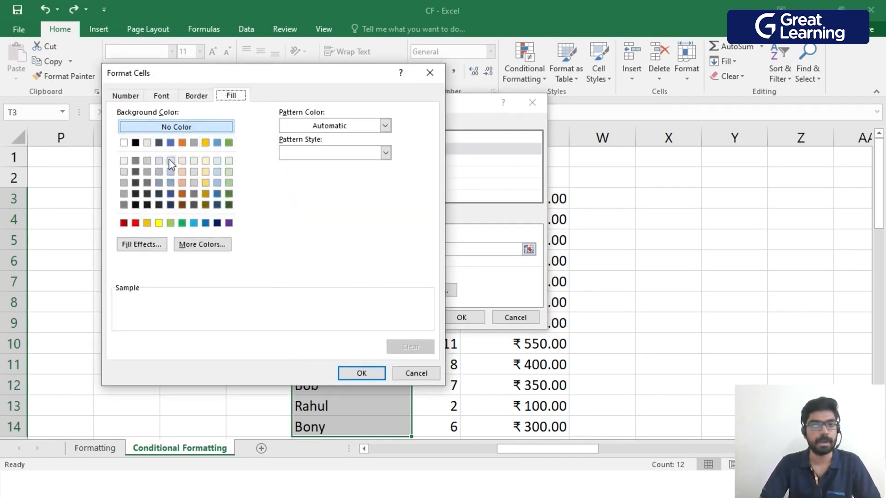
left_click(193, 224)
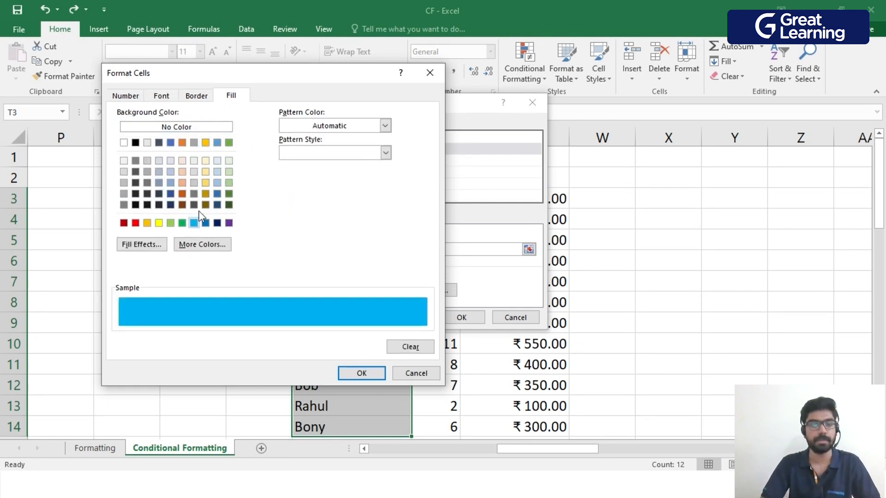
left_click(366, 374)
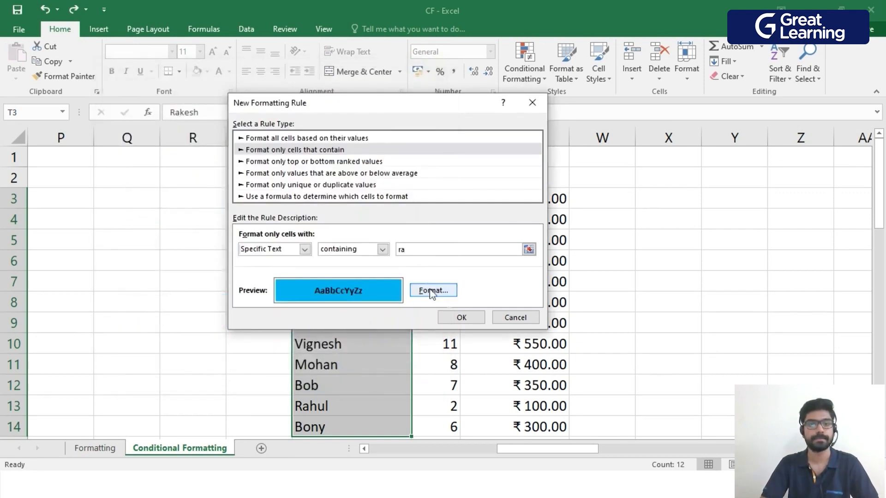
left_click(462, 317)
left_click(799, 259)
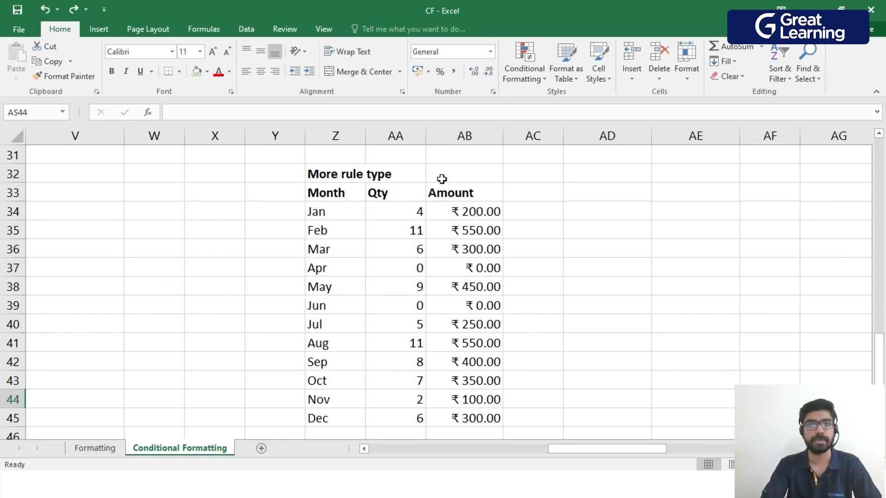
Create a ranking rule on the Qty values in AA34:AA45 for the Top 3 values, without using a percentage of the range.
left_click_drag(416, 211, 409, 412)
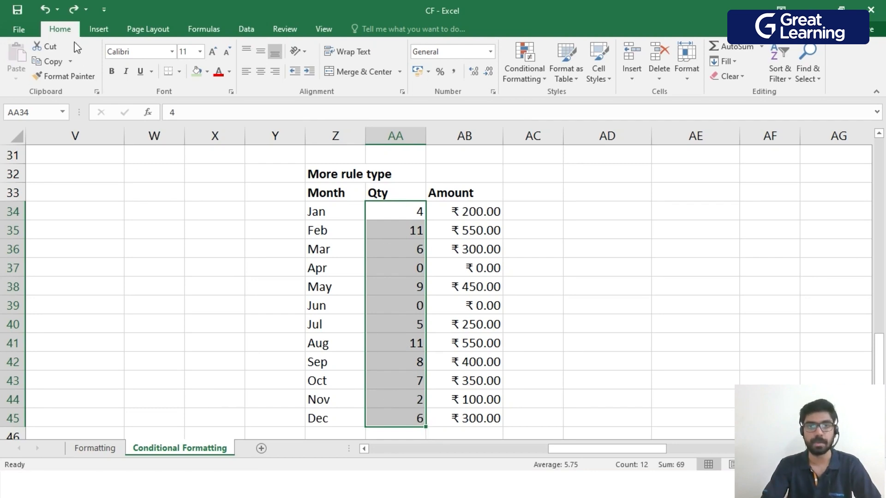
left_click(542, 80)
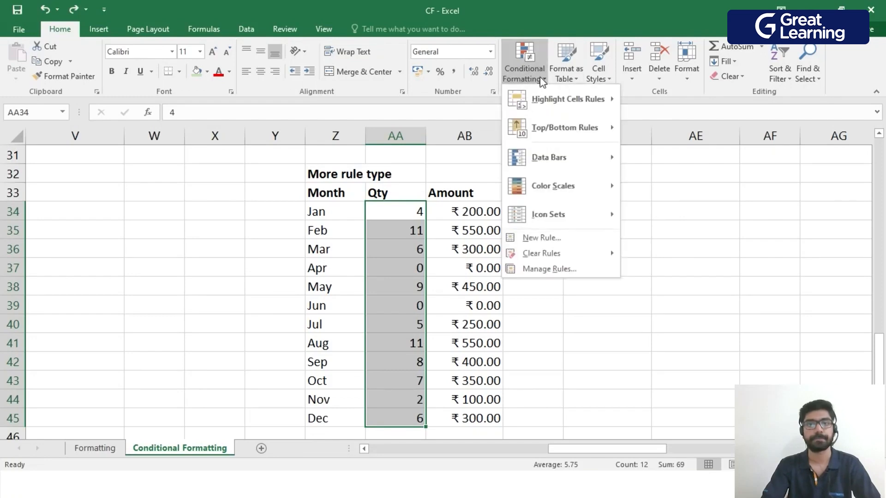
mouse_move(543, 130)
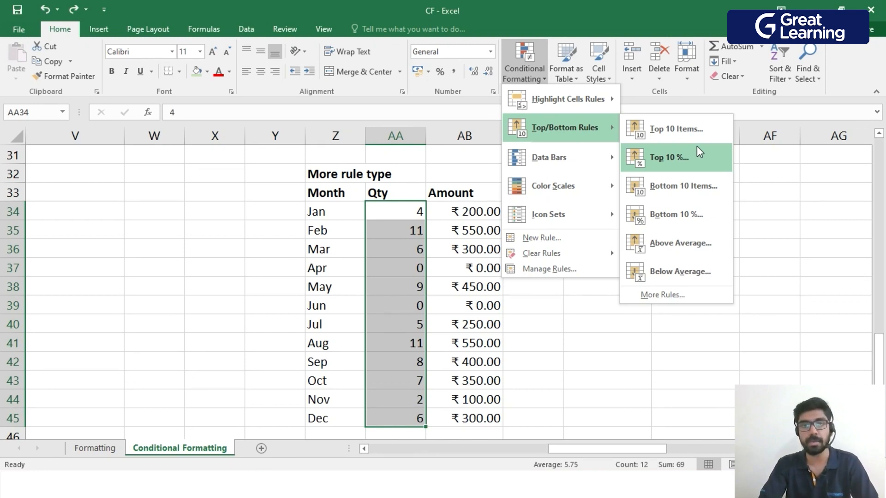
left_click(673, 296)
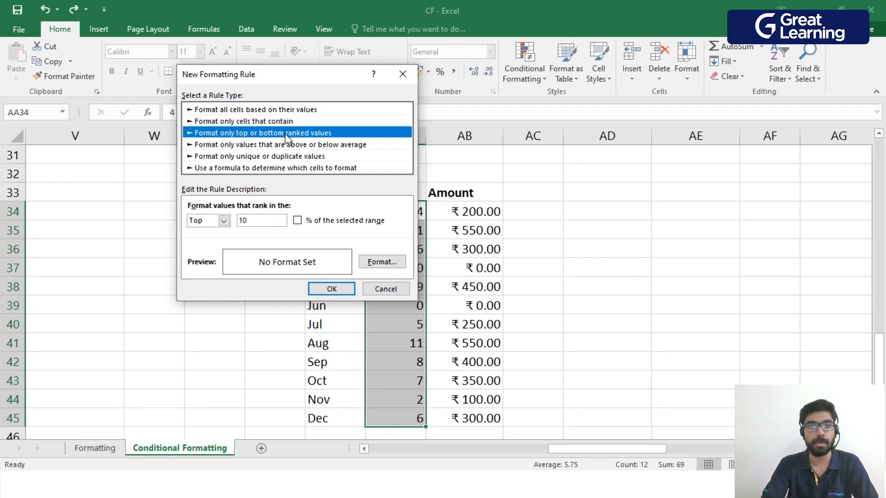
left_click(223, 221)
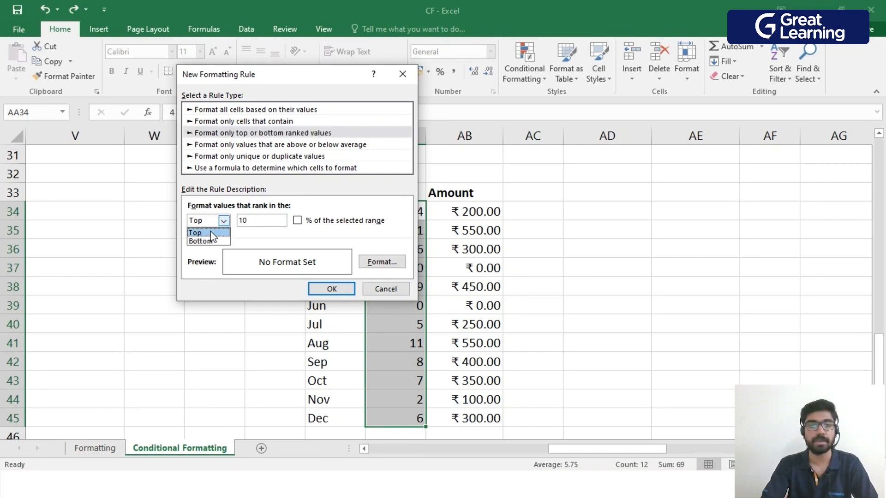
left_click(209, 233)
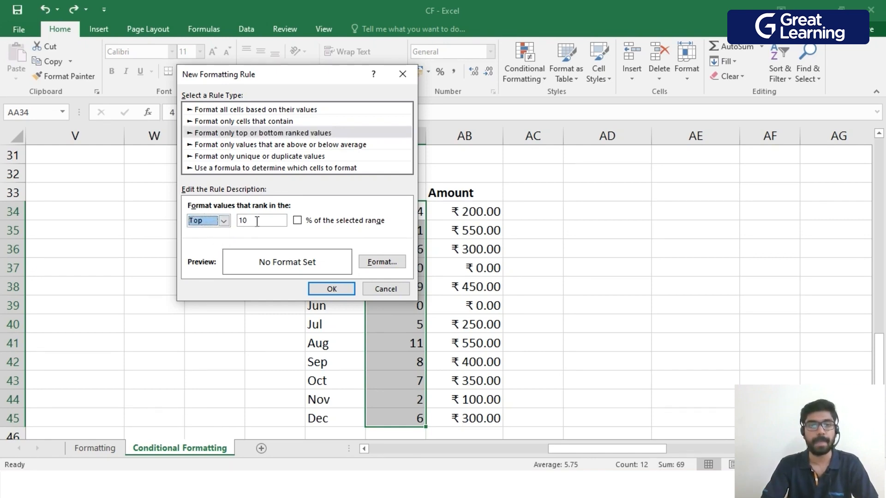
left_click_drag(257, 222, 235, 221)
type("3")
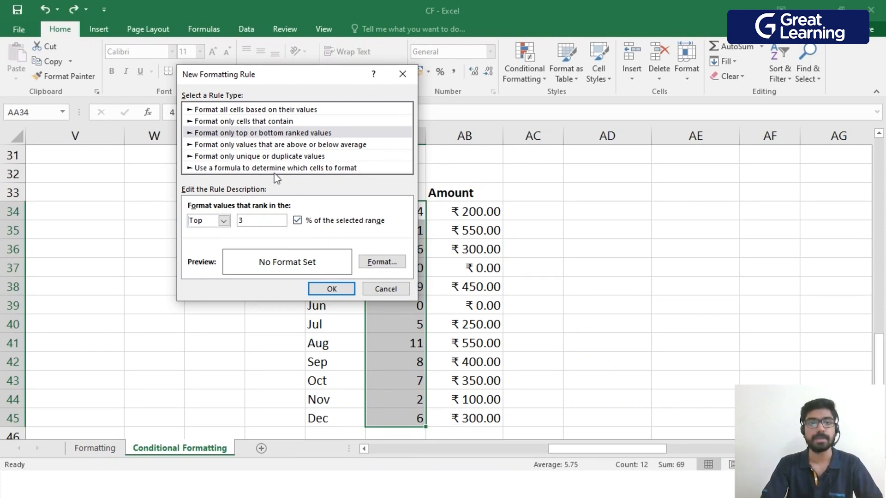
left_click(297, 221)
Give the Top 3 rule a bold font and a light blue fill, and apply it to AA34:AA45.
left_click(372, 263)
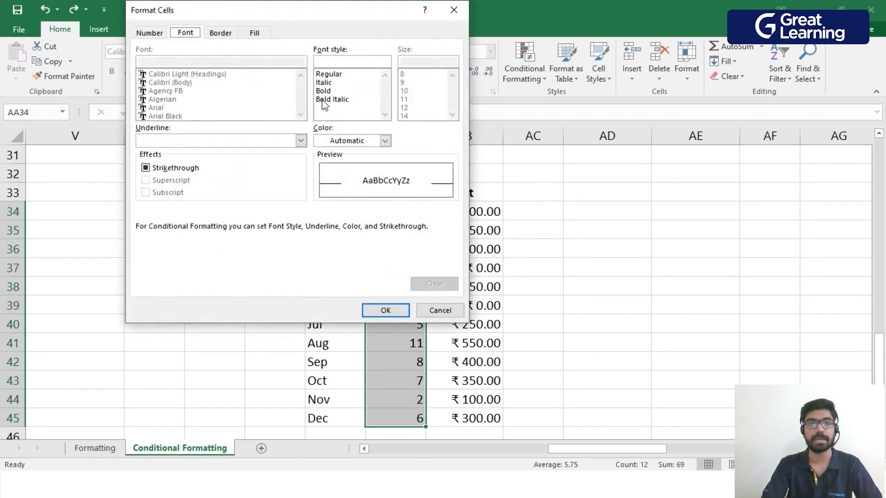
left_click(323, 91)
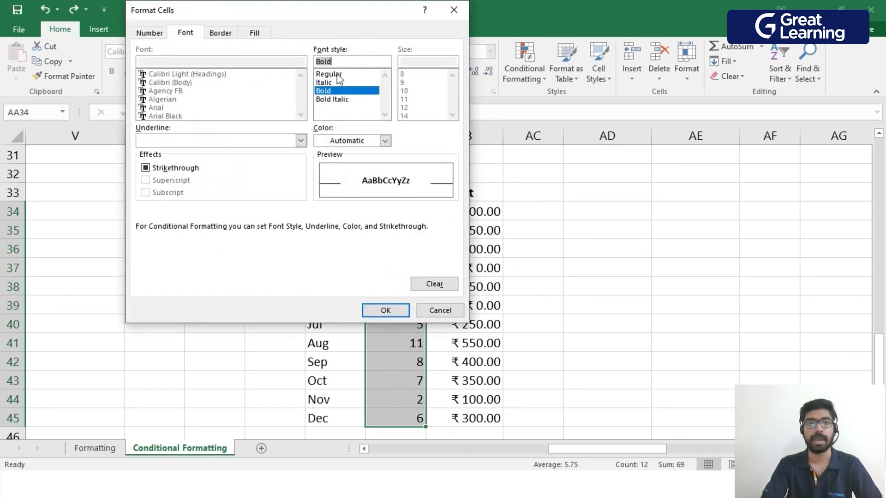
left_click(254, 33)
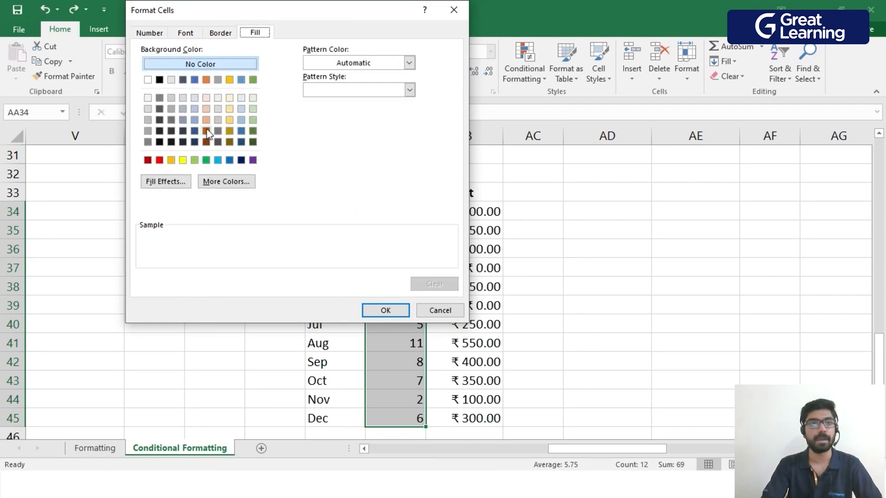
left_click(194, 110)
left_click(386, 310)
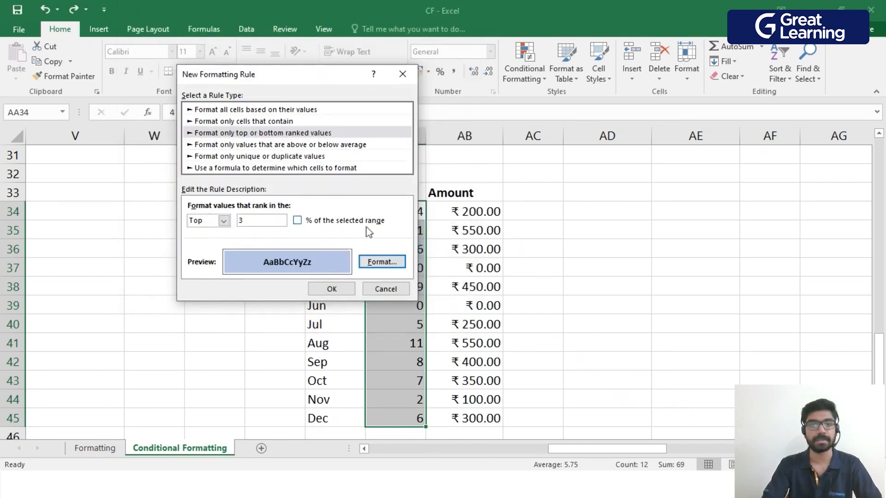
left_click(335, 290)
left_click(654, 285)
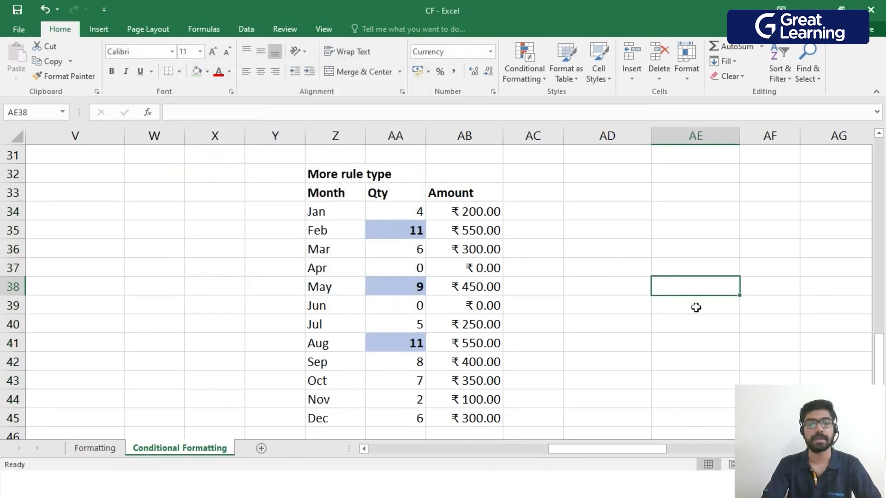
left_click_drag(409, 210, 399, 410)
left_click(766, 300)
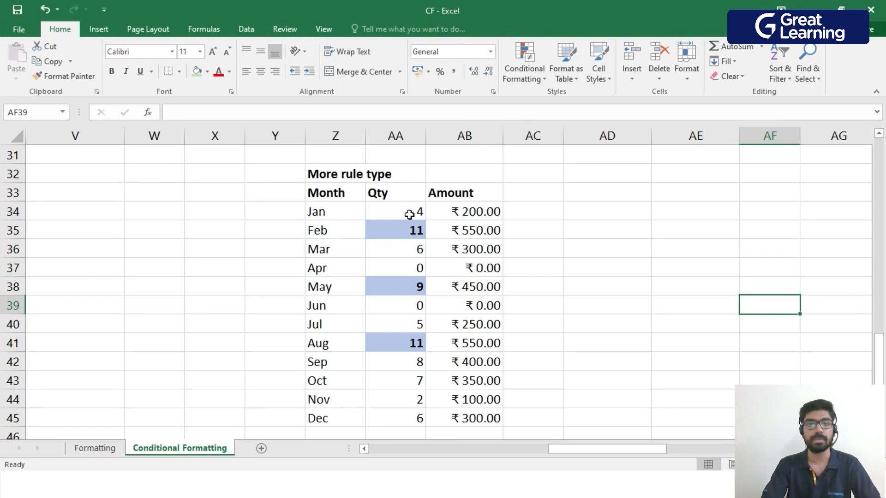
left_click_drag(413, 210, 403, 415)
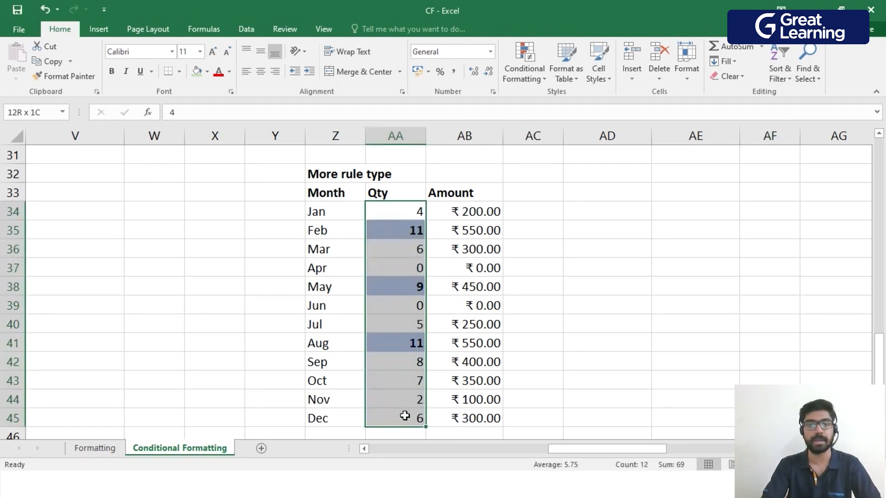
left_click(677, 354)
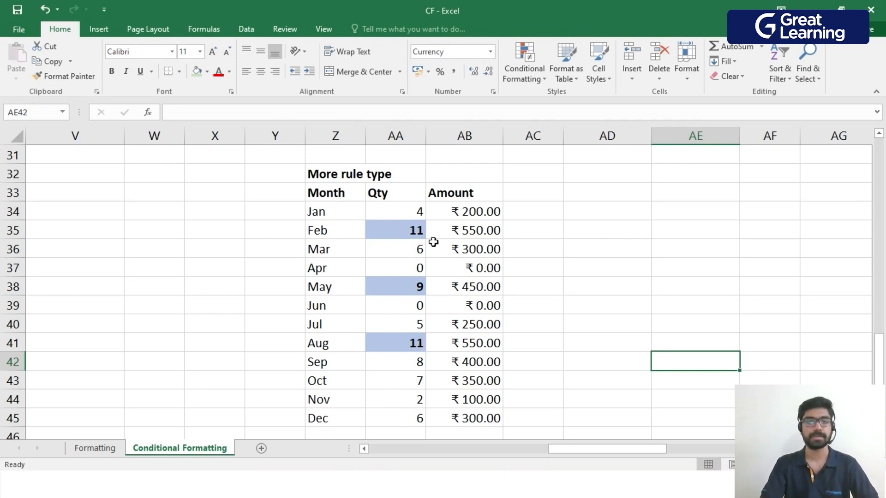
left_click_drag(409, 215, 387, 428)
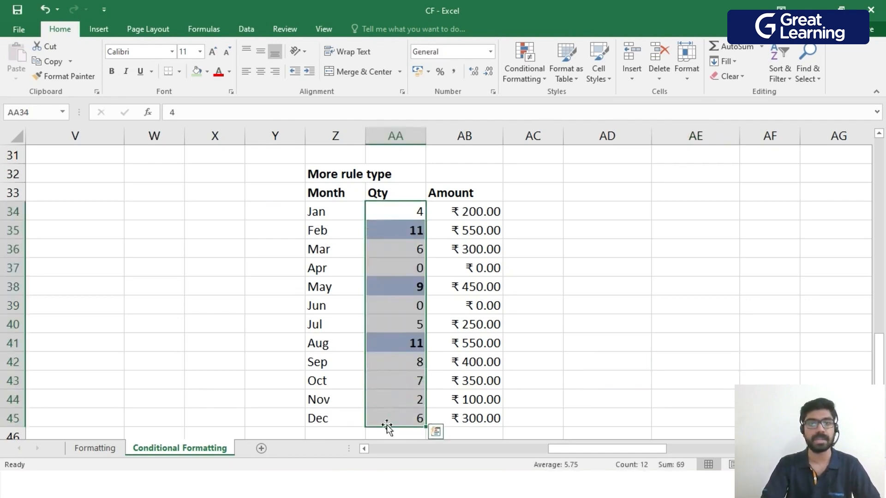
left_click(535, 82)
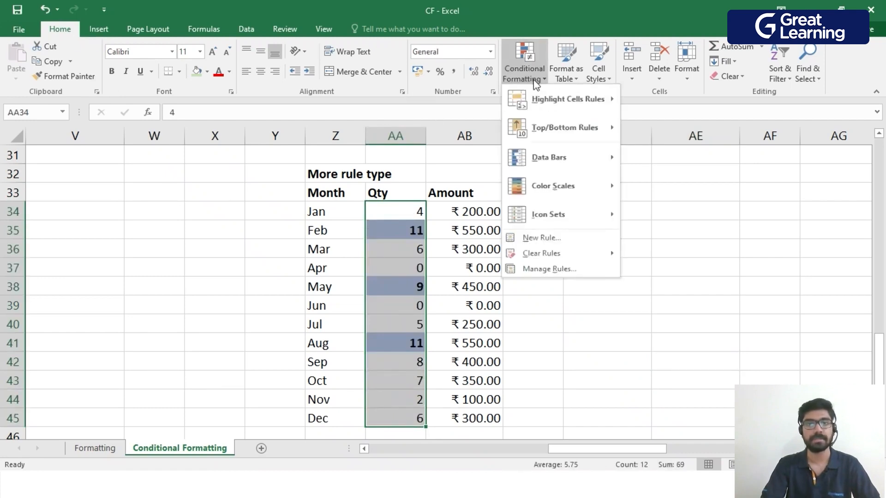
mouse_move(600, 129)
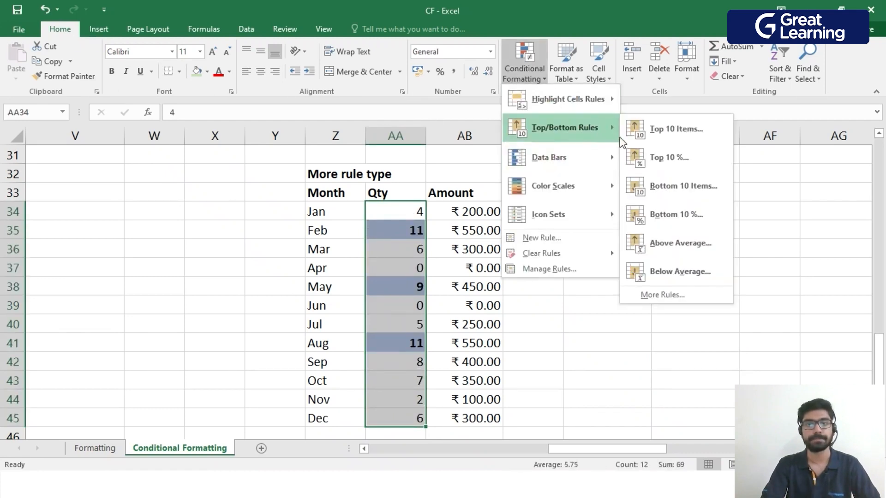
left_click(647, 294)
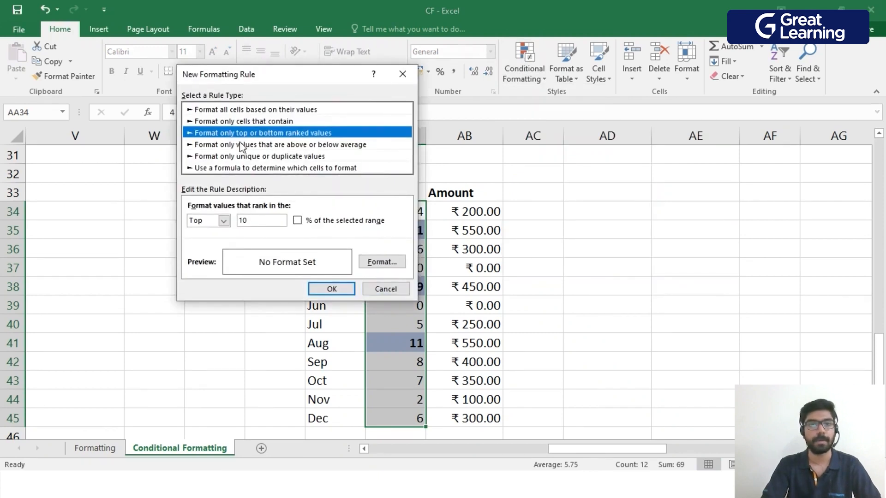
left_click(224, 220)
left_click(220, 241)
double_click(238, 221)
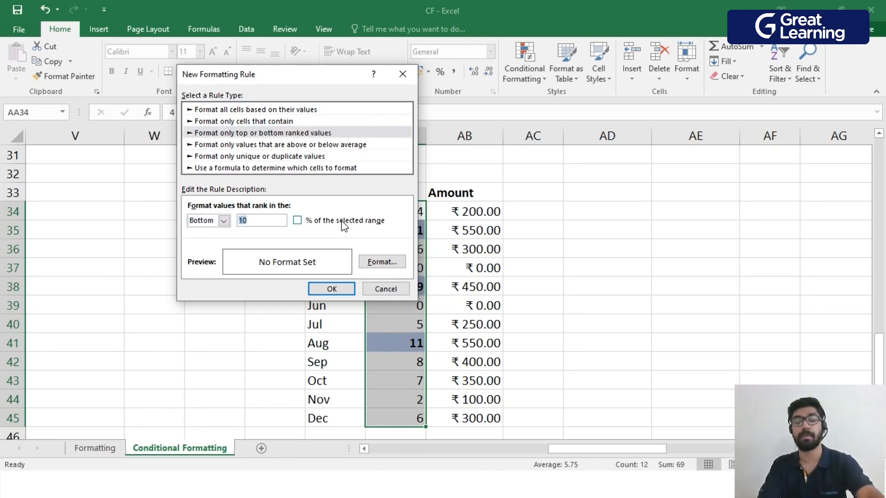
type("3")
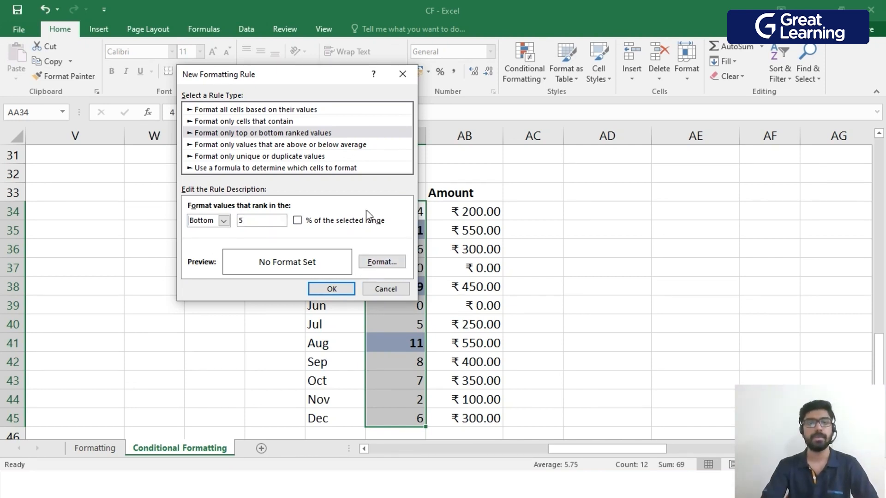
left_click(379, 290)
left_click(697, 218)
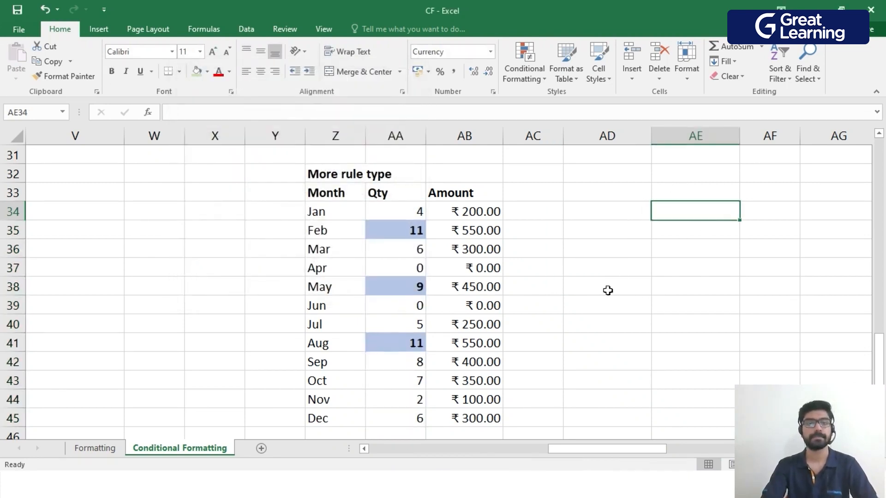
Undo the Top 3 rule on the Qty values and create a rule for unique values in the Amount cells AB34:AB45.
key("ctrl+z")
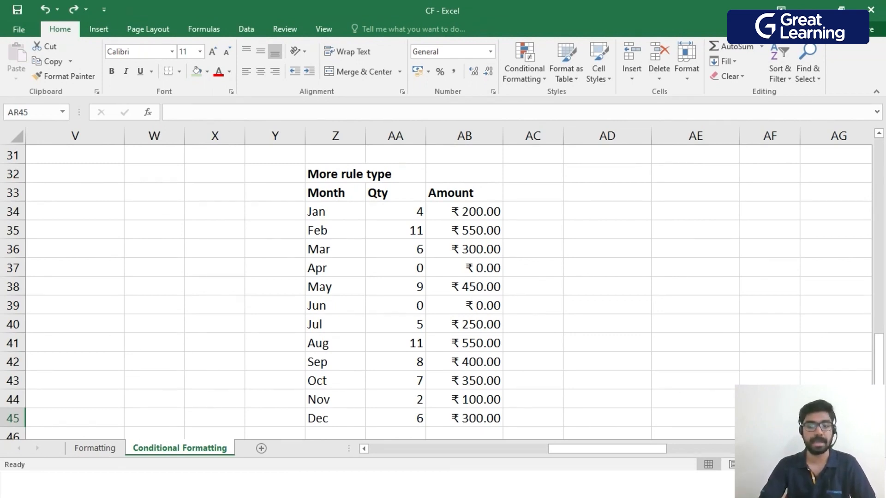
left_click_drag(461, 211, 475, 418)
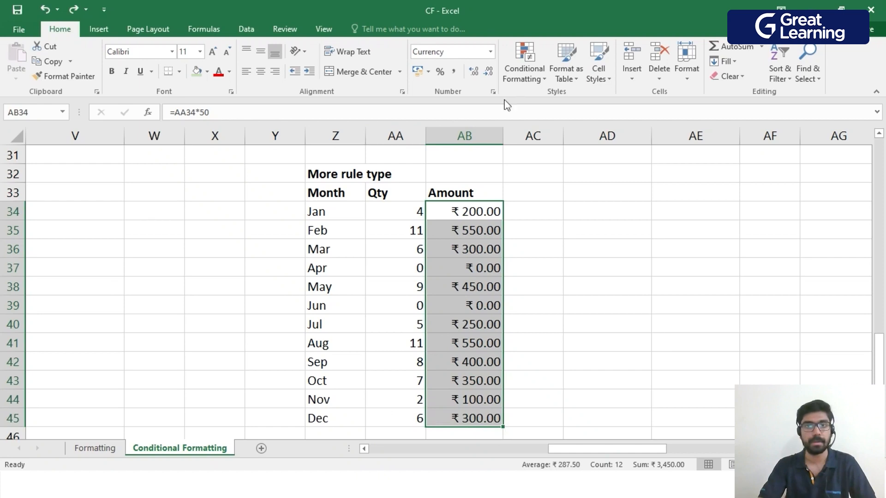
left_click(525, 73)
mouse_move(546, 129)
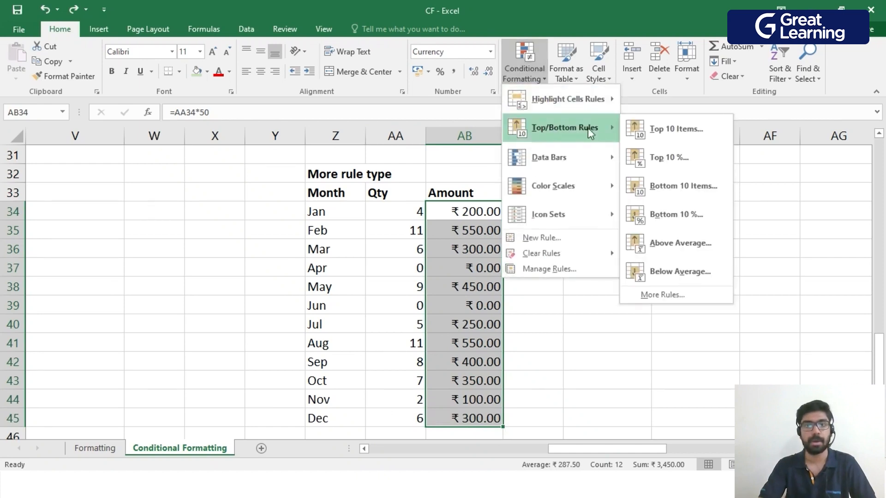
left_click(668, 295)
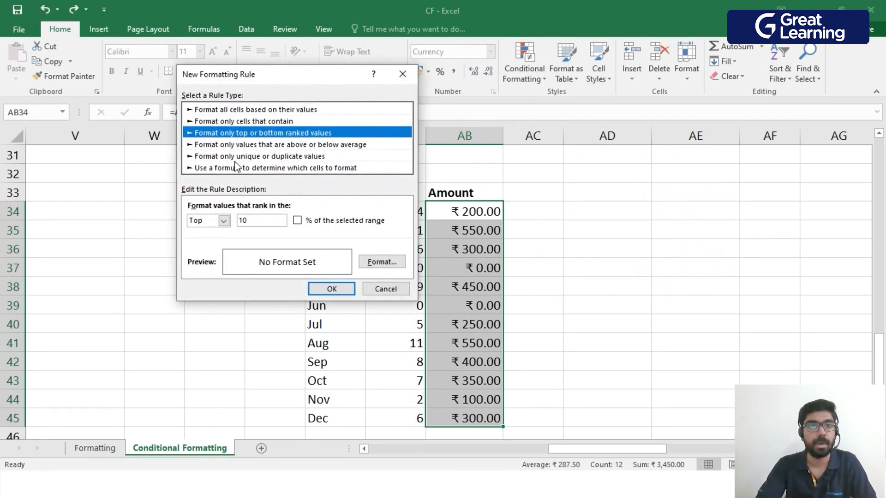
left_click(283, 157)
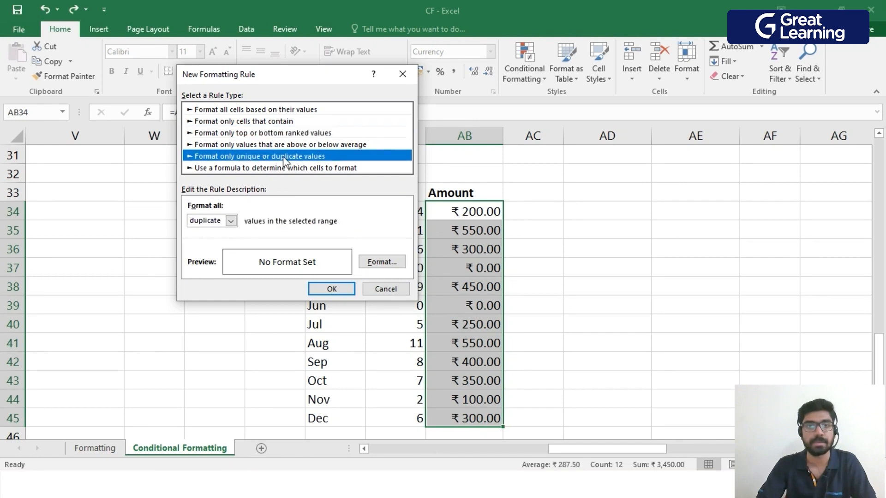
left_click(231, 221)
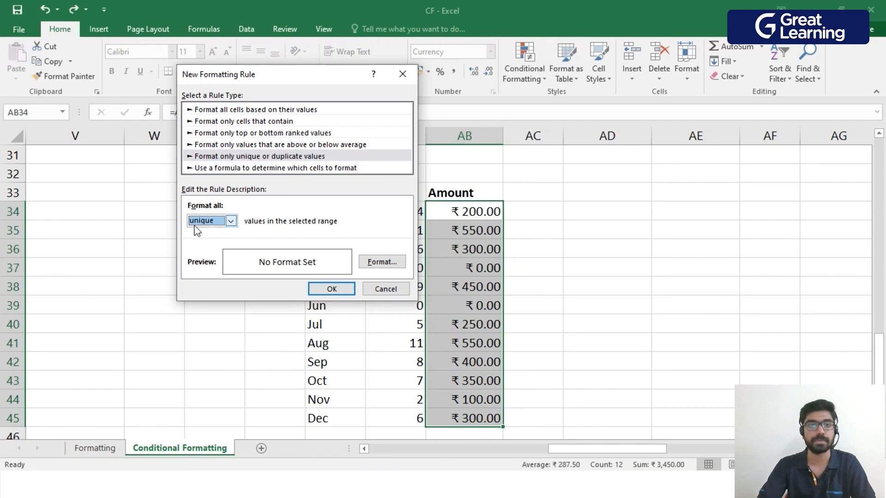
Give the unique-values rule a light gold fill, an outline border and an italic font, and apply it to AB34:AB45.
left_click(381, 262)
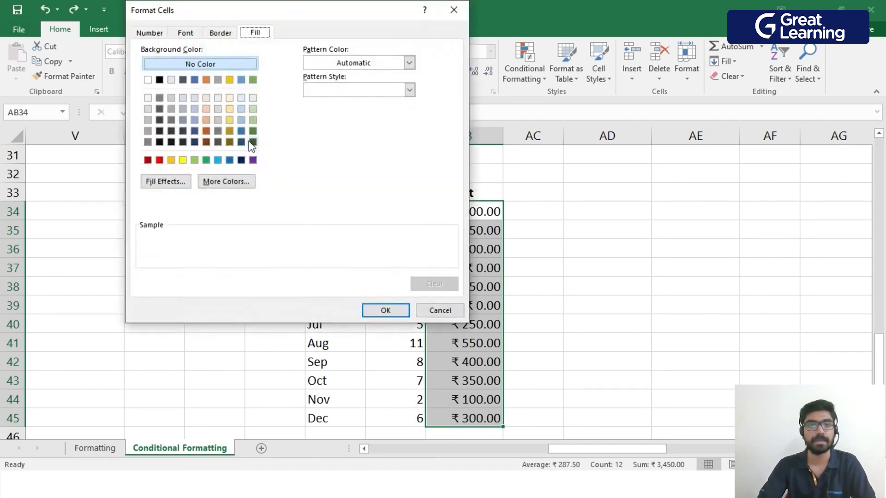
left_click(230, 120)
left_click(220, 32)
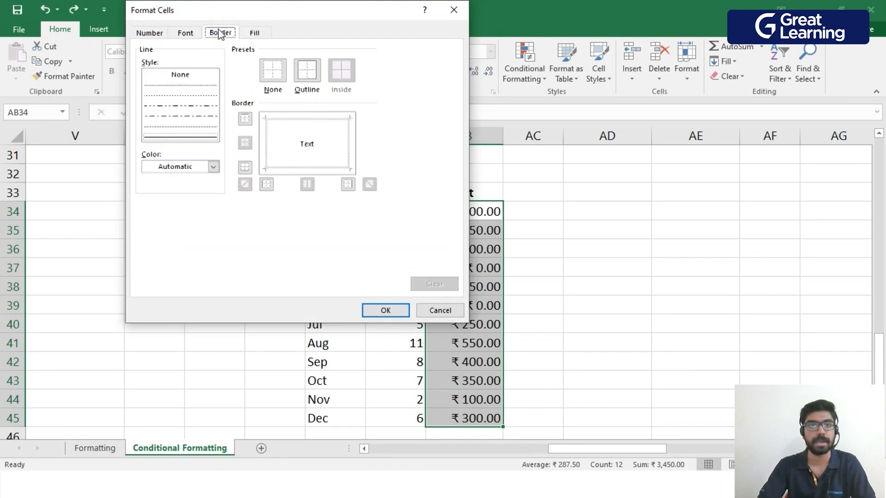
left_click(308, 82)
left_click(185, 33)
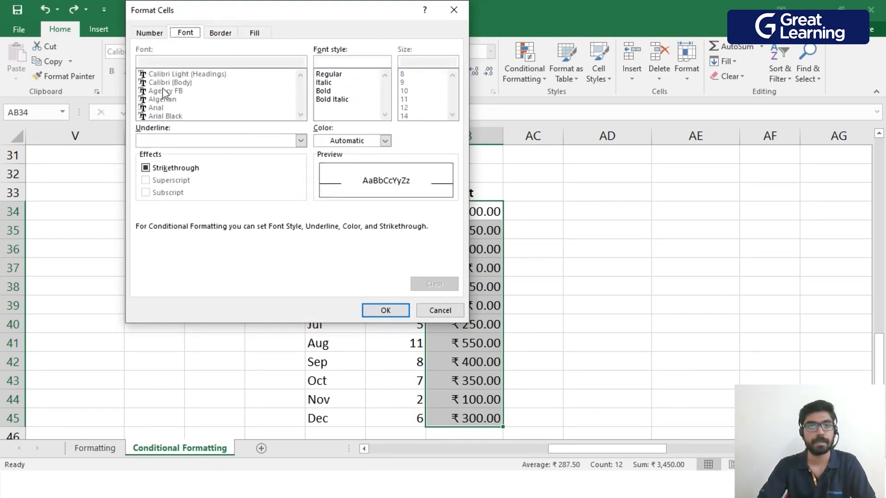
left_click(327, 85)
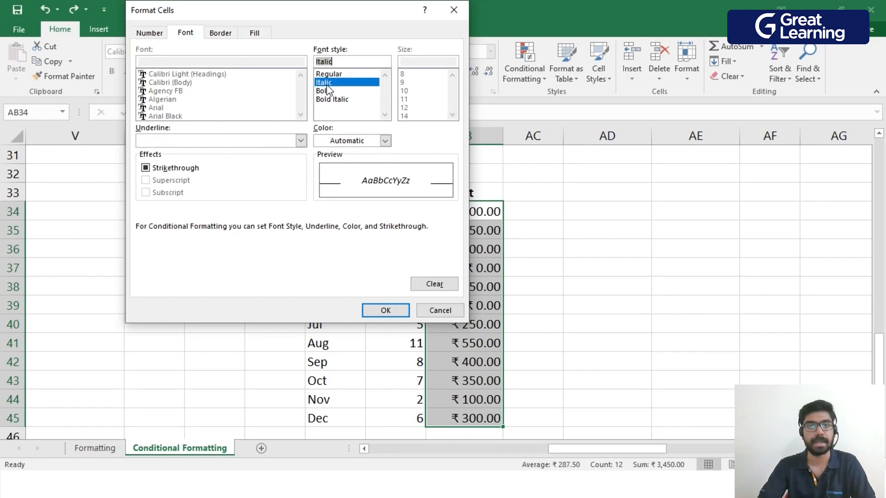
left_click(388, 310)
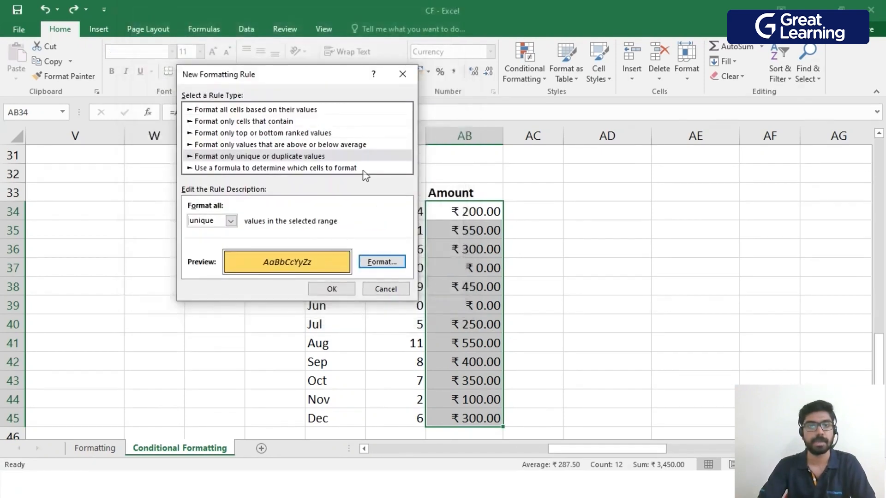
left_click(338, 290)
left_click(694, 267)
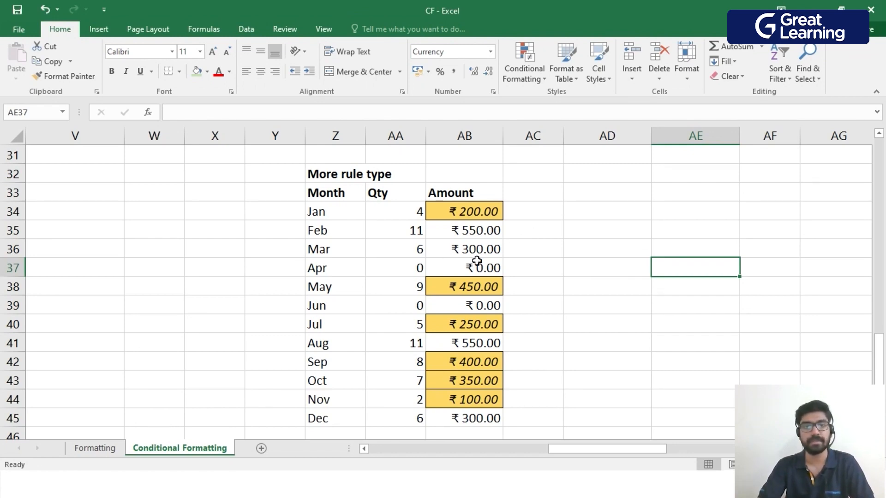
scroll(534, 276, "down", 1)
scroll(534, 276, "down", 1)
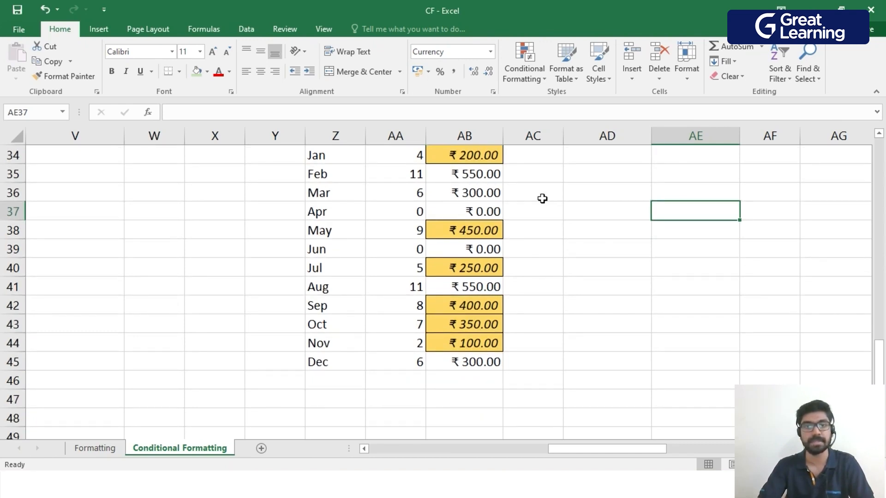
scroll(461, 342, "up", 1)
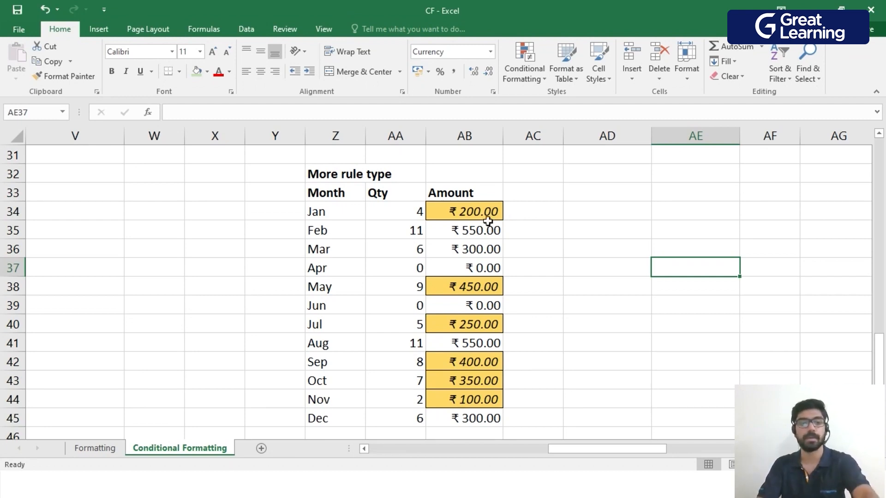
Undo the unique-values rule and create a rule on AB34:AB45 for values above the average of the selected range.
key("ctrl+z")
left_click(572, 224)
left_click_drag(484, 211, 476, 362)
scroll(526, 352, "up", 1)
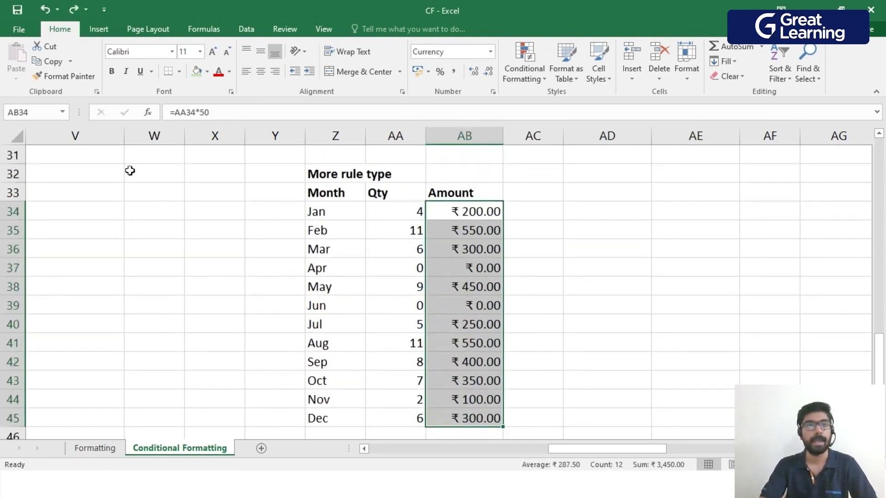
left_click(534, 82)
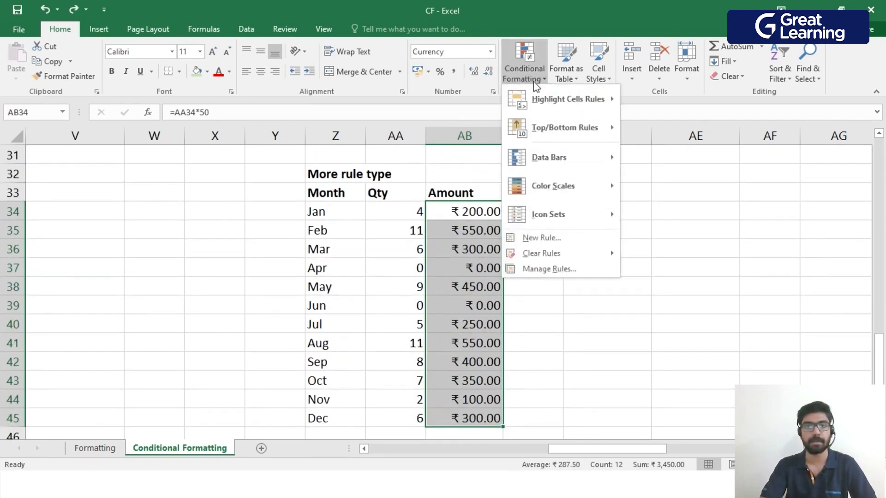
mouse_move(596, 127)
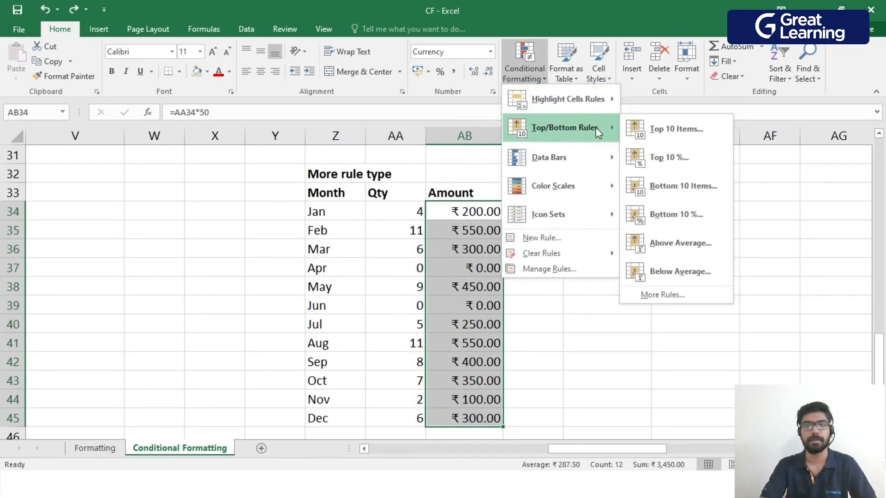
left_click(650, 297)
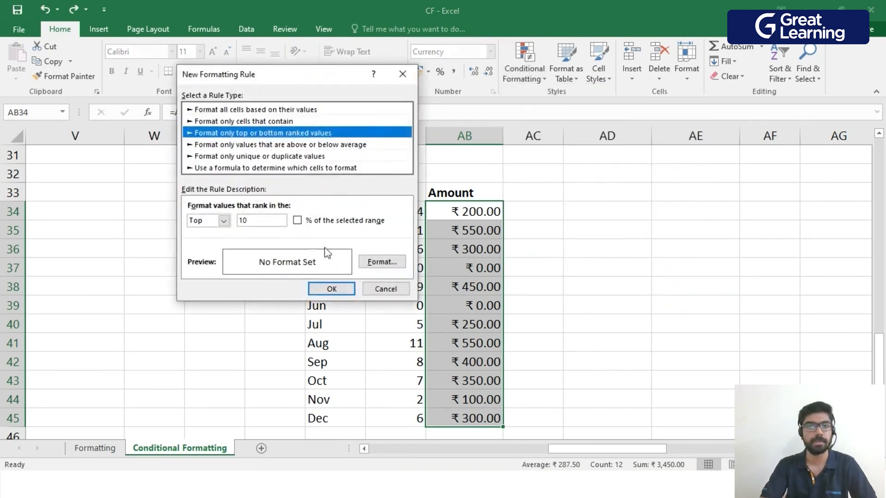
left_click(339, 145)
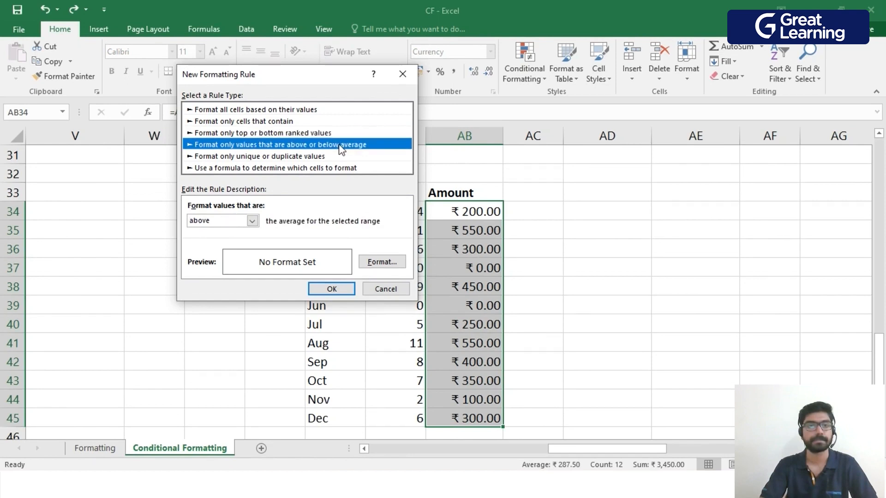
left_click(252, 222)
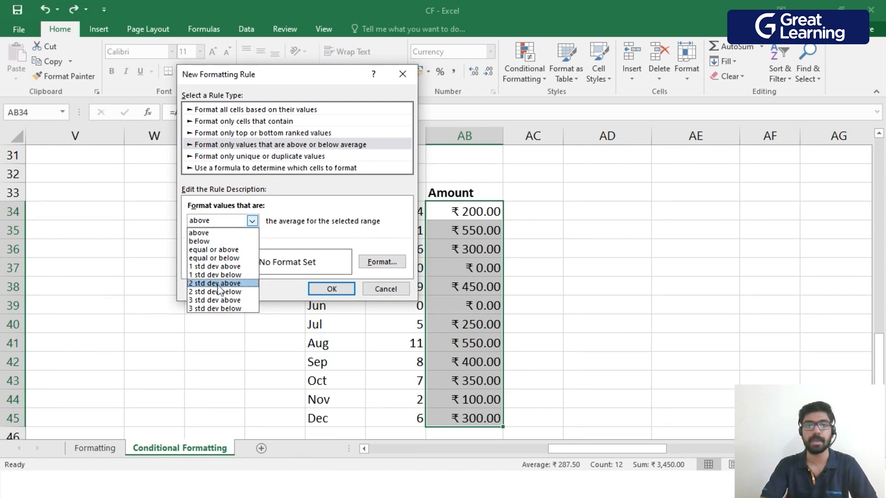
left_click(223, 234)
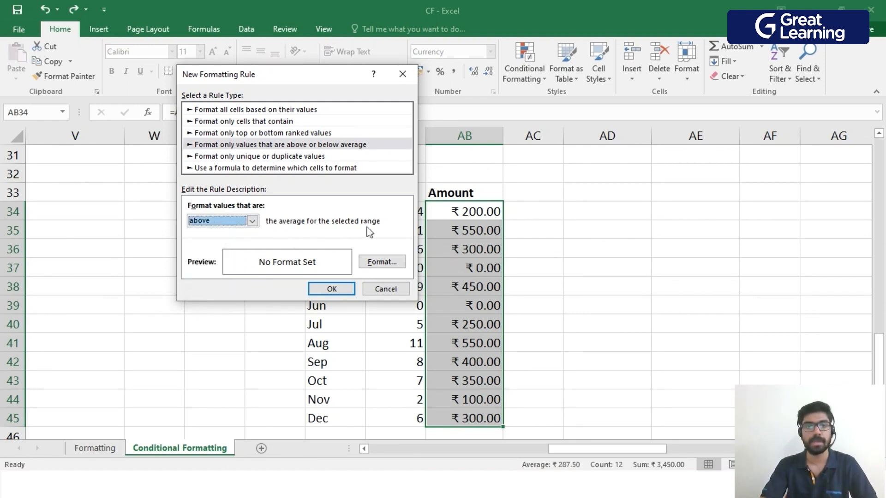
Give the above-average rule a bold italic font and a dark red fill, and apply it to AB34:AB45.
left_click(382, 262)
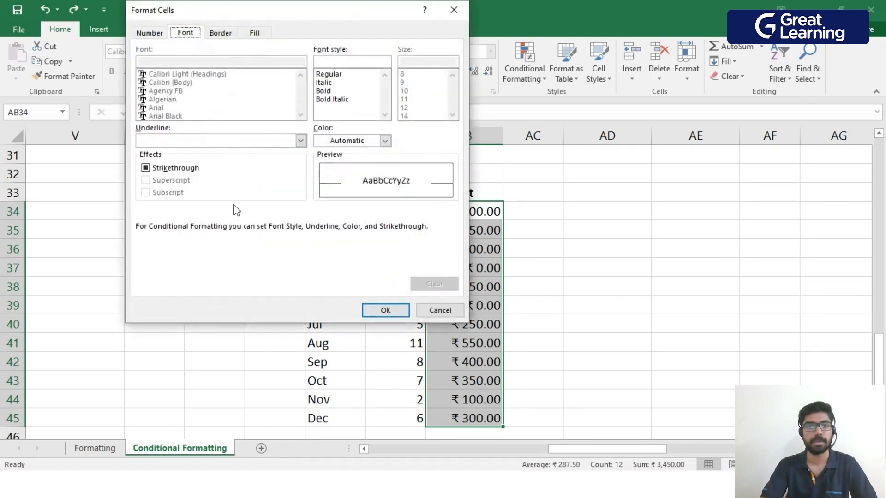
left_click(337, 100)
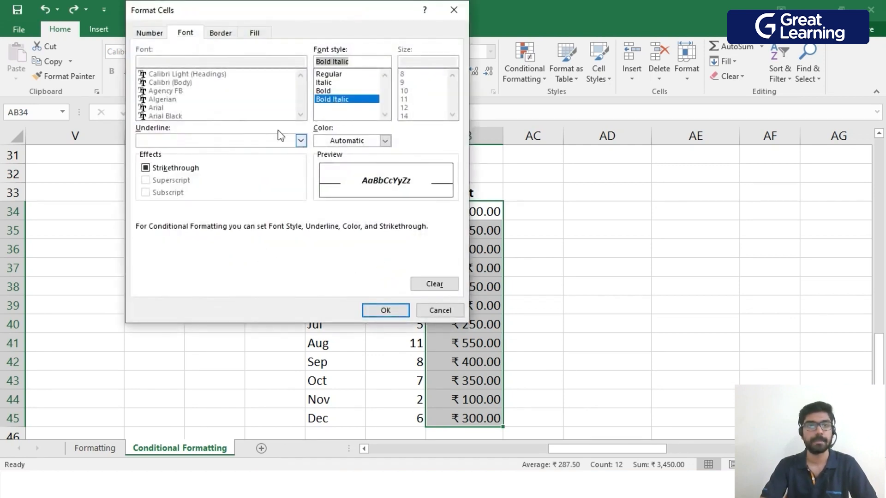
left_click(215, 35)
left_click(246, 34)
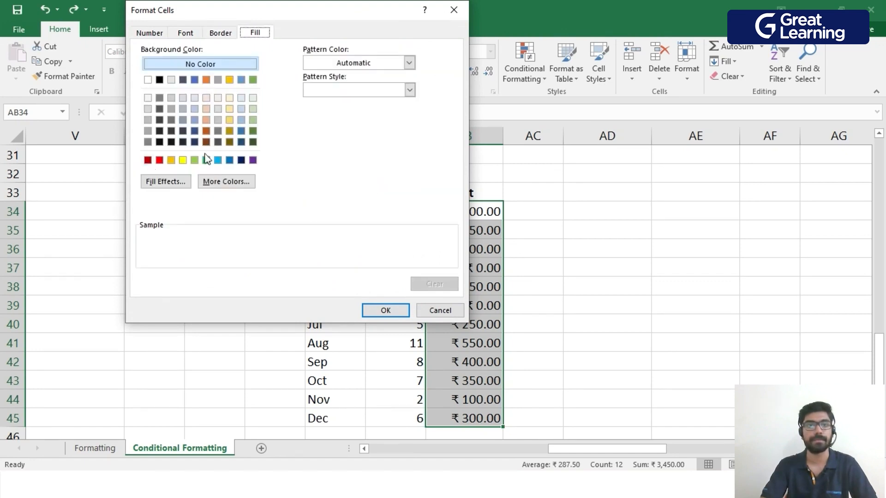
left_click(148, 160)
left_click(392, 312)
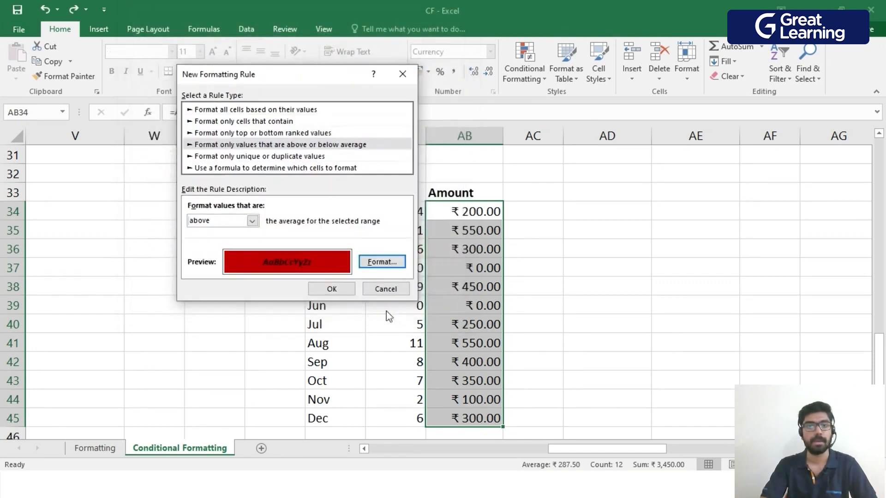
left_click(340, 289)
left_click(648, 282)
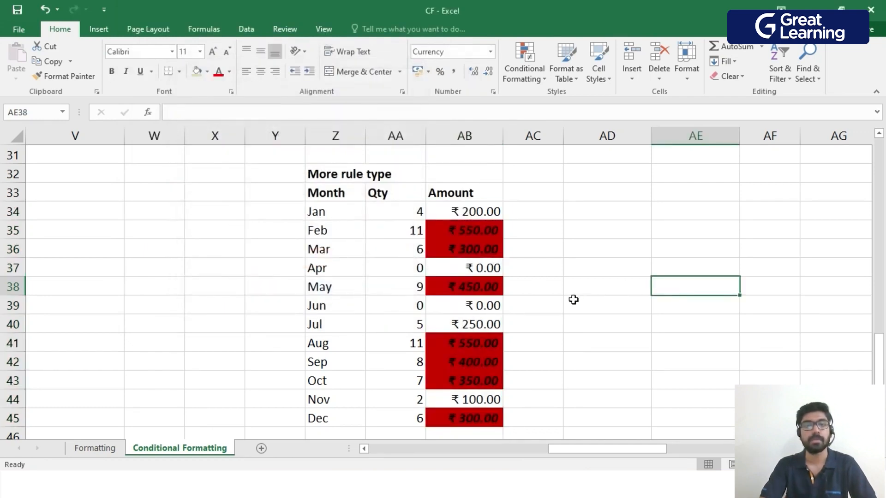
scroll(510, 236, "down", 1)
scroll(509, 235, "up", 1)
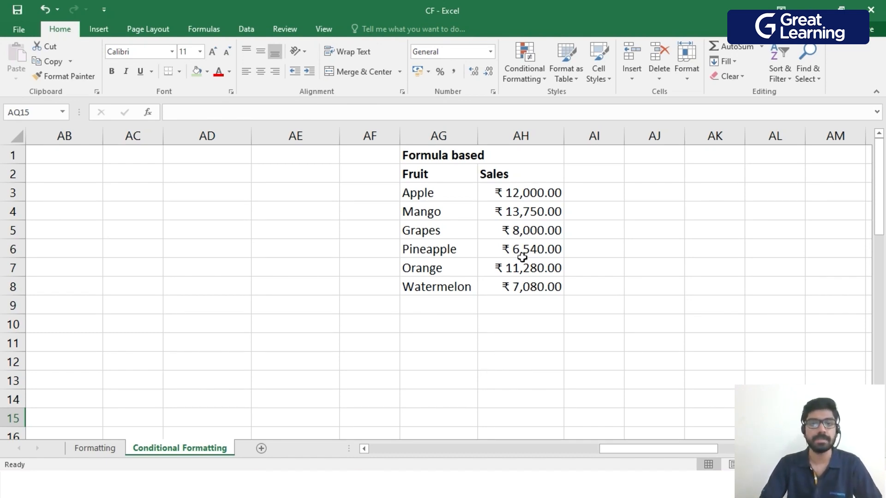
left_click_drag(520, 193, 512, 287)
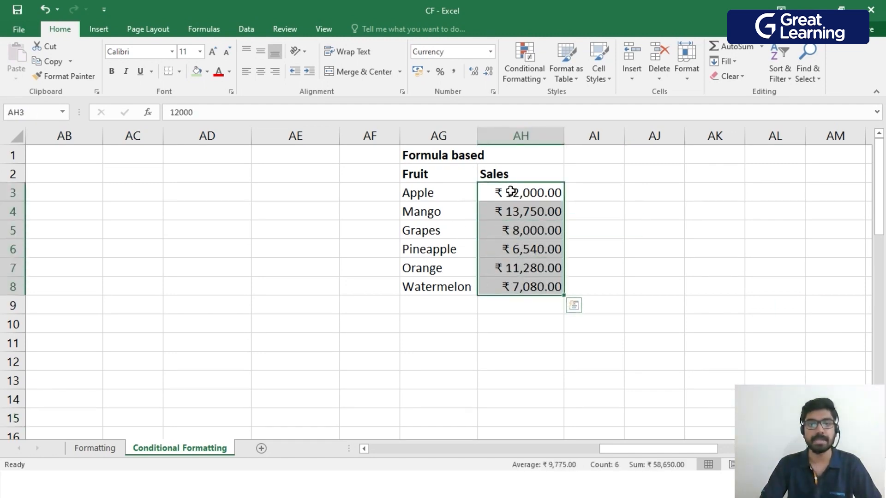
left_click_drag(434, 194, 459, 286)
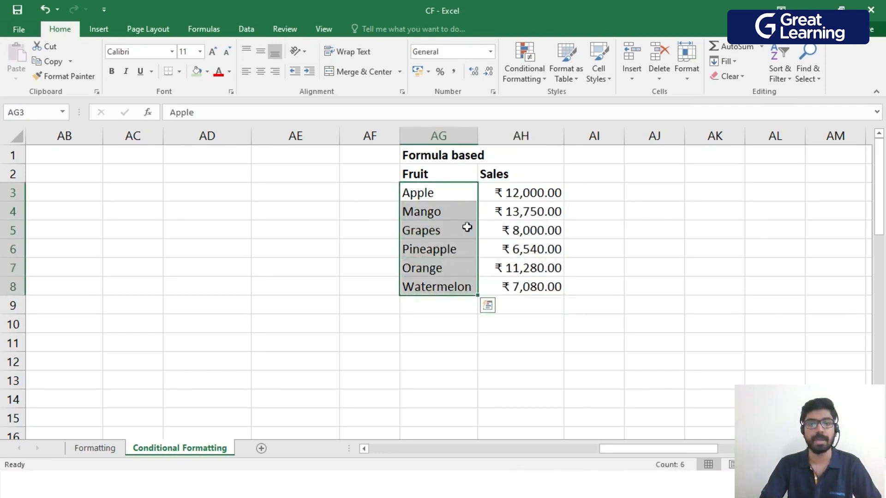
left_click_drag(524, 192, 518, 284)
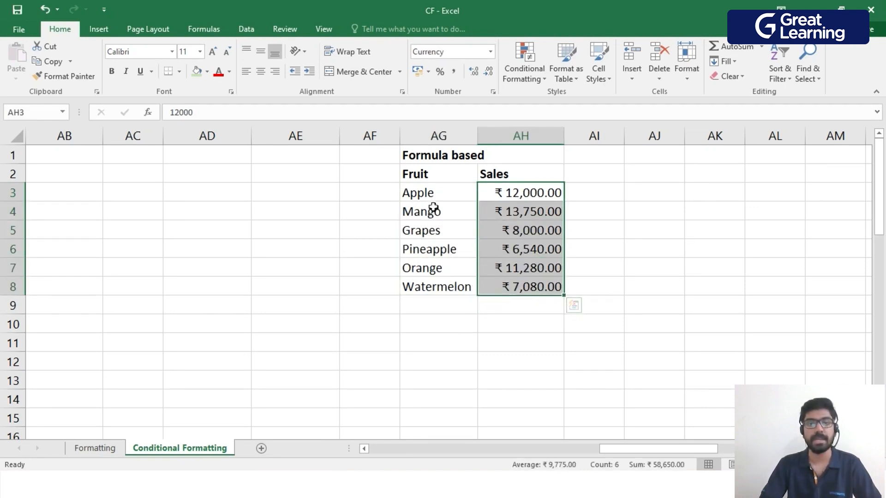
Create a formula-based conditional formatting rule on the fruit names AG3:AG8 with the formula =$AH3>10000.
left_click_drag(430, 192, 445, 282)
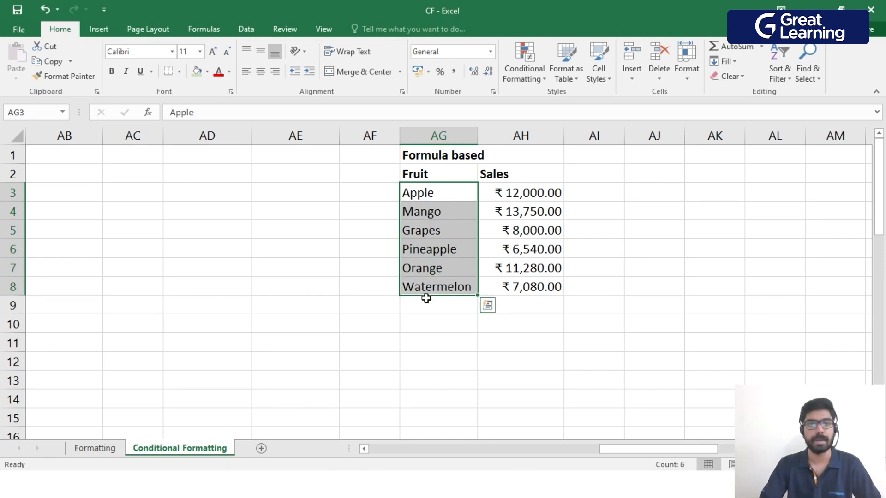
left_click(531, 81)
left_click(549, 240)
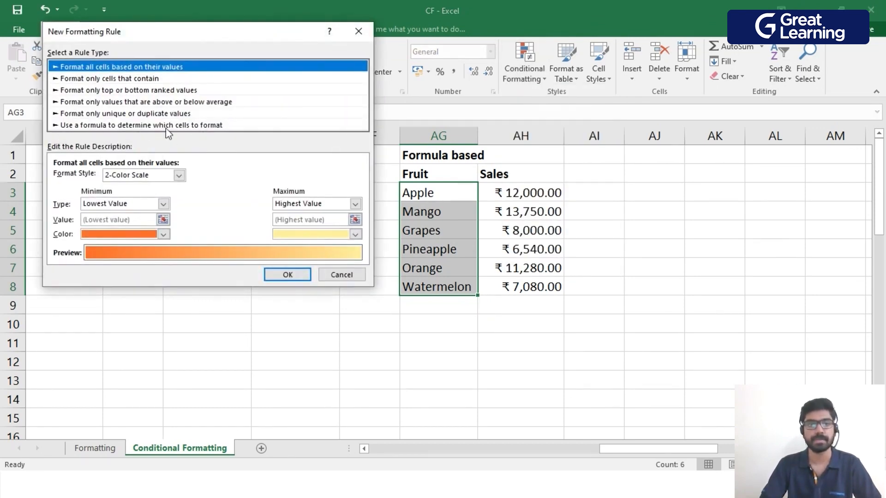
left_click(101, 126)
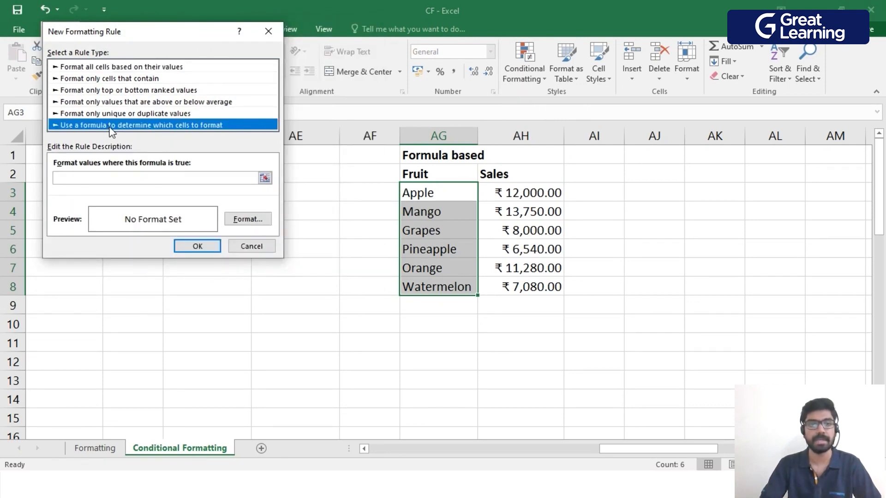
left_click(71, 178)
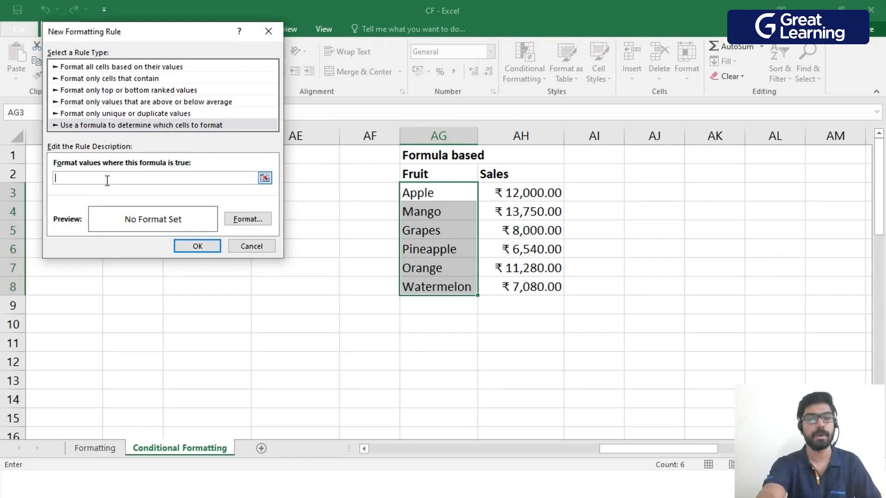
type("=")
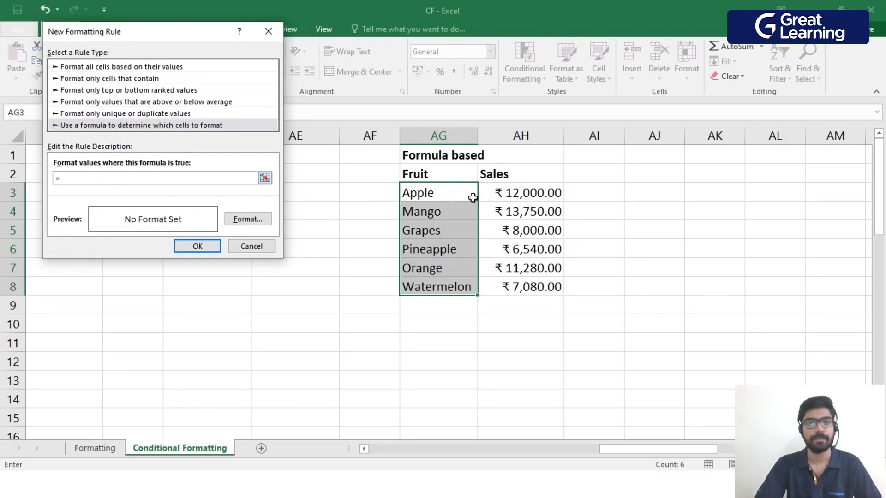
left_click(508, 191)
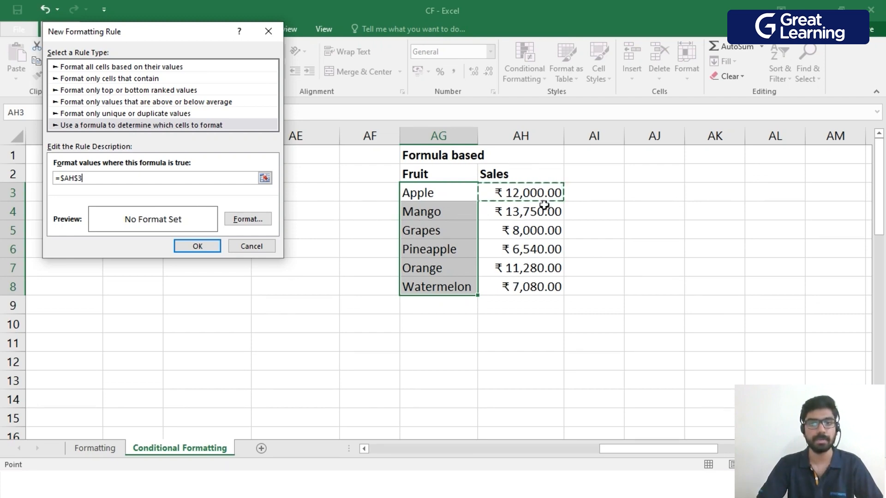
left_click(79, 177)
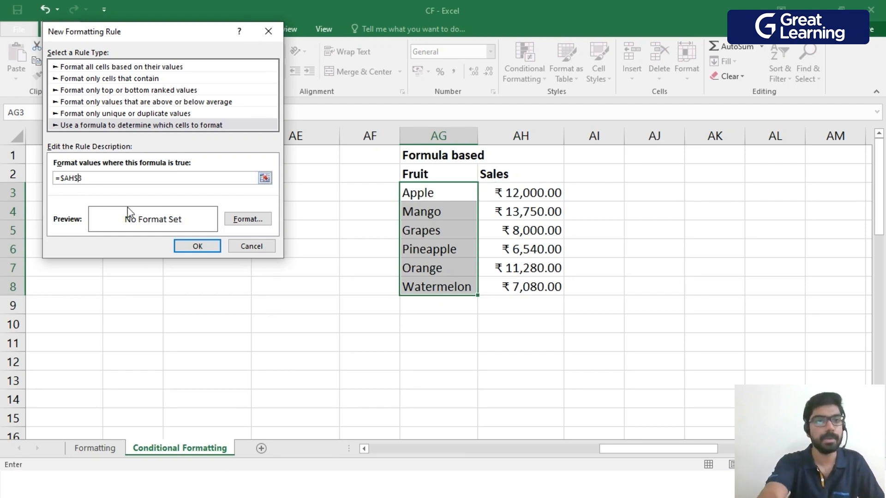
key("BackSpace")
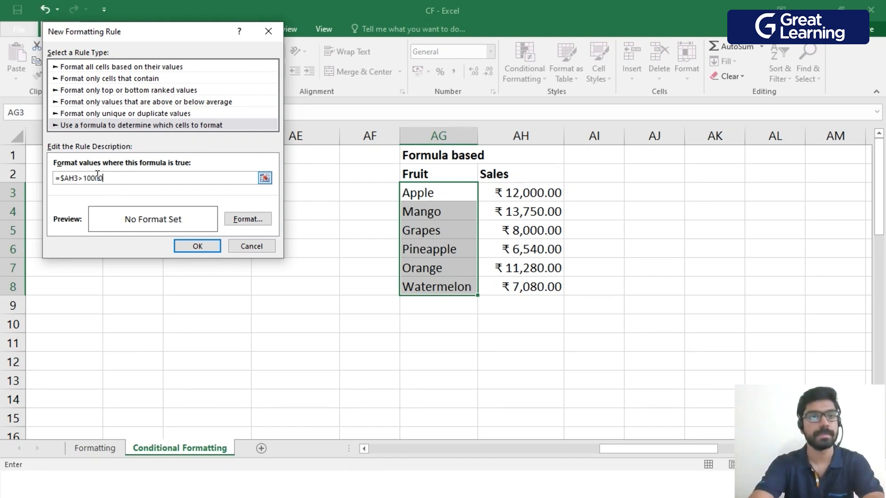
Give the formula-based rule a bold italic font, an outline border and a light gray fill, and apply it to AG3:AG8.
left_click(245, 221)
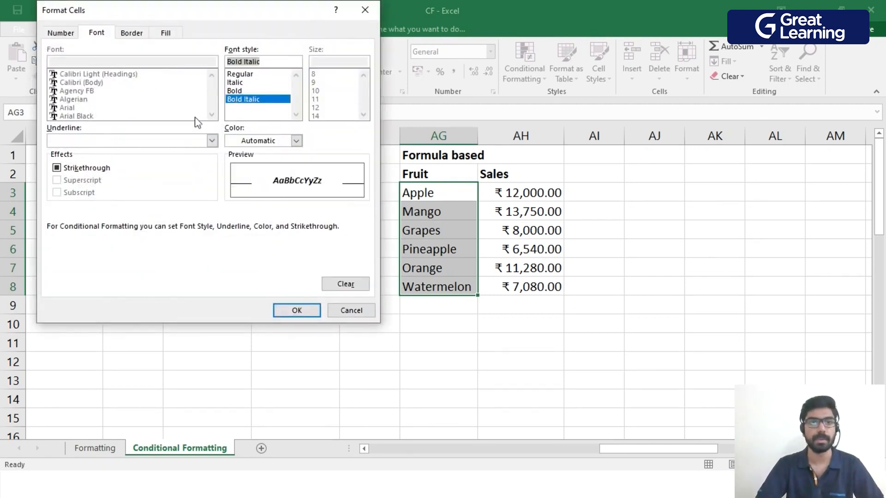
left_click(131, 33)
left_click(218, 70)
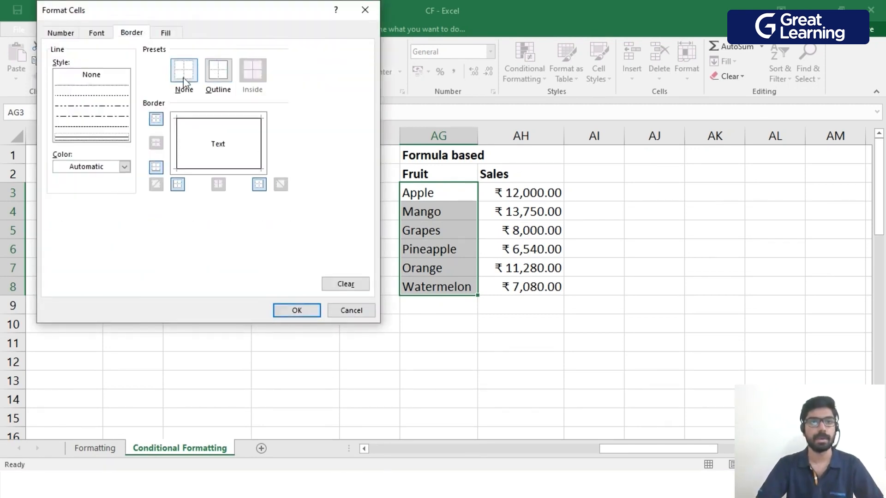
left_click(165, 32)
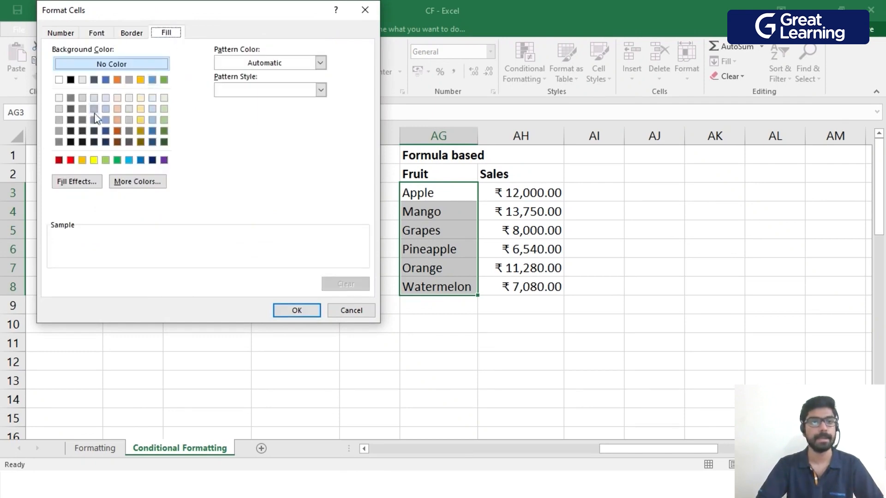
left_click(83, 119)
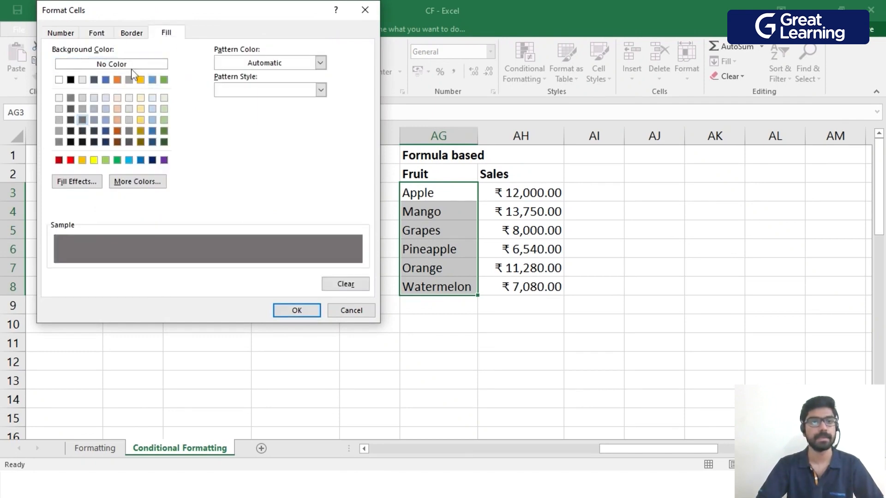
left_click(82, 97)
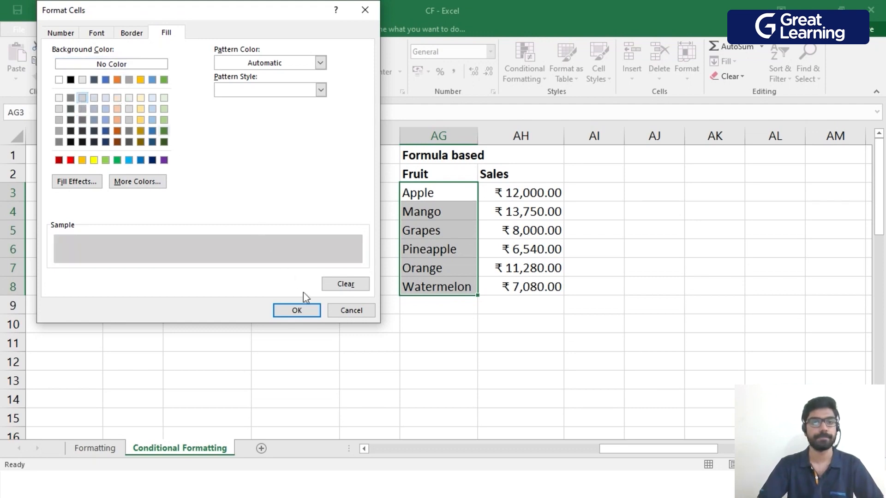
left_click(303, 311)
left_click(205, 250)
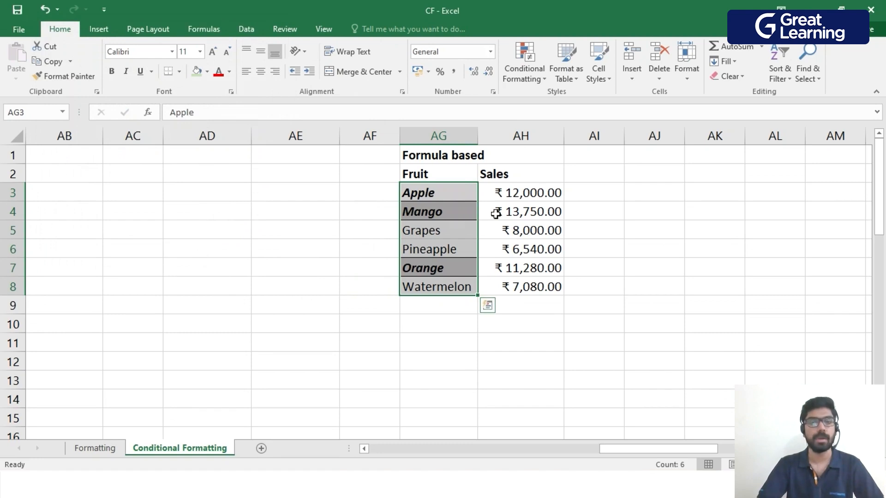
left_click_drag(520, 194, 521, 279)
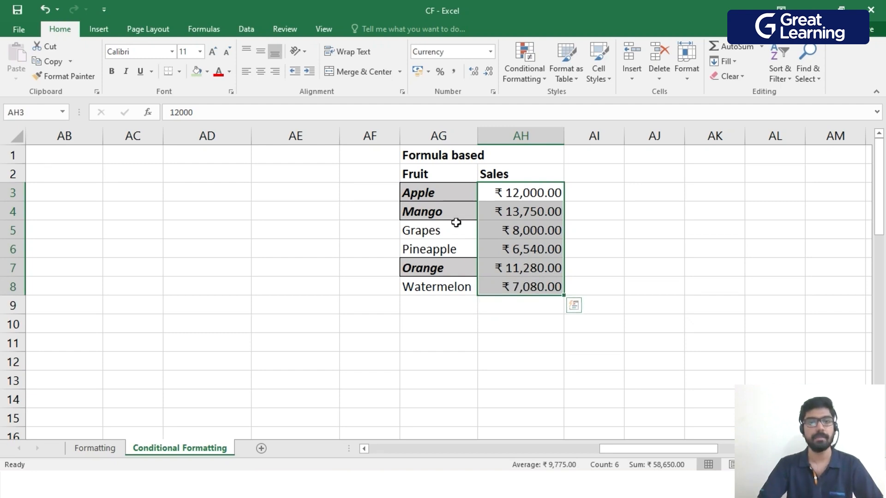
left_click_drag(433, 193, 448, 282)
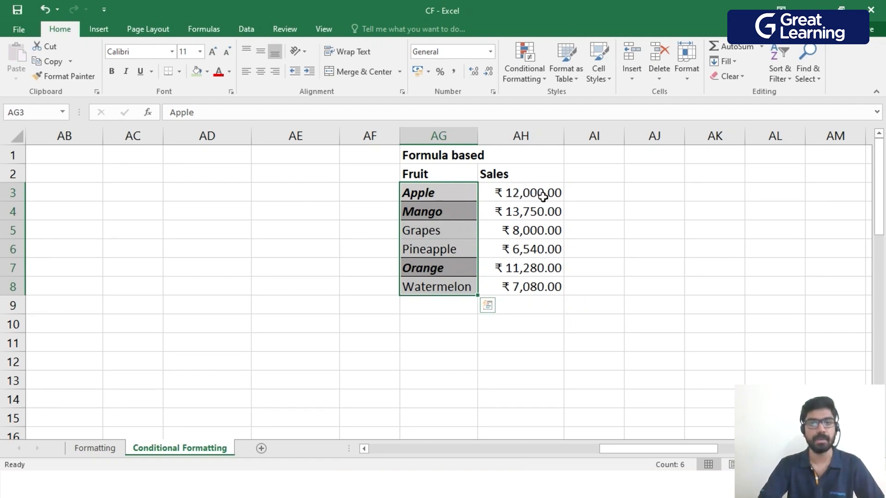
left_click_drag(517, 193, 520, 287)
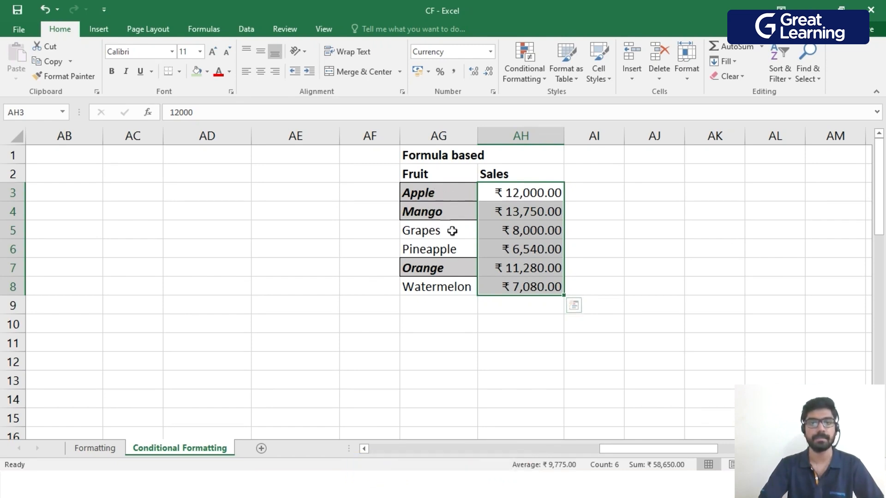
left_click(441, 323)
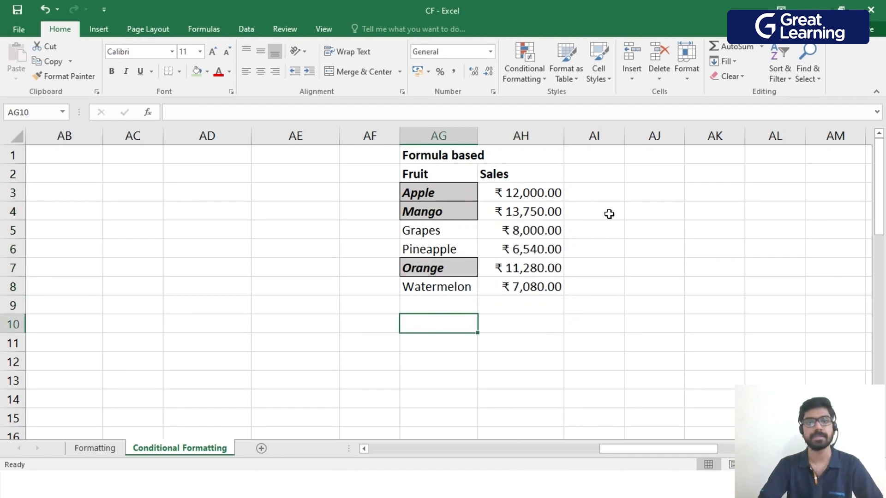
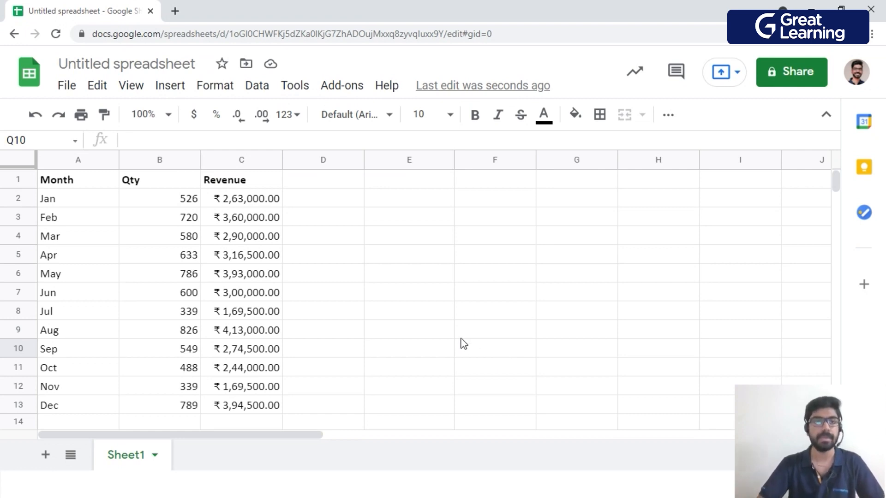
Start a color scale conditional formatting rule on the Qty values B2:B13.
left_click(190, 200)
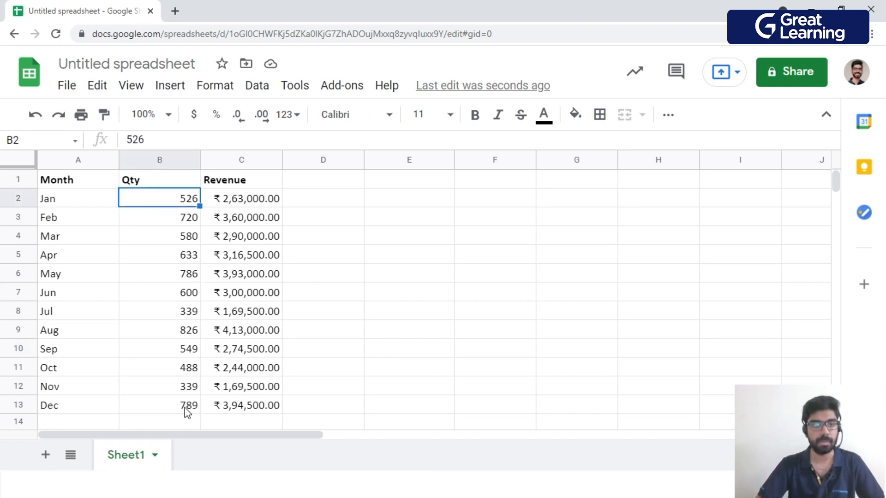
left_click_drag(190, 200, 188, 406)
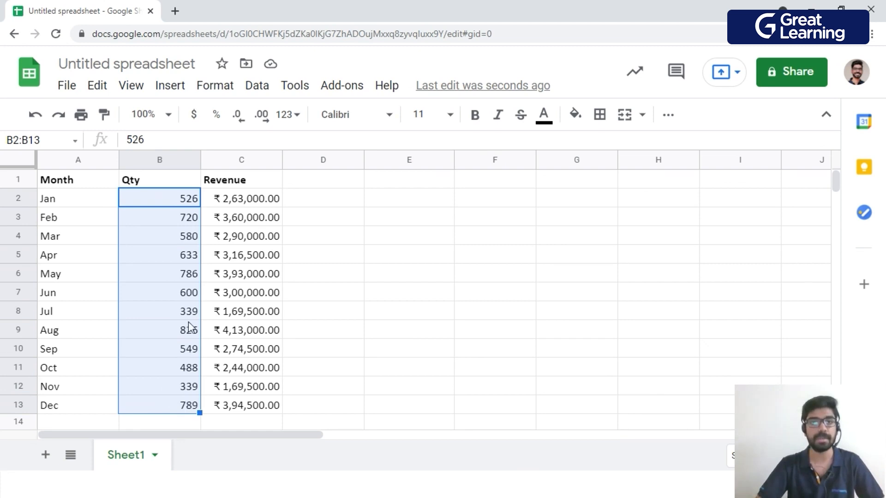
left_click(218, 87)
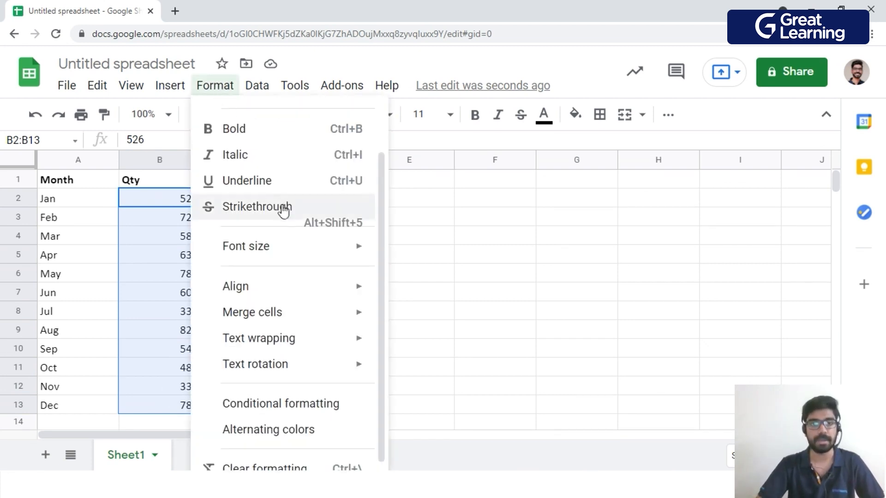
left_click(267, 410)
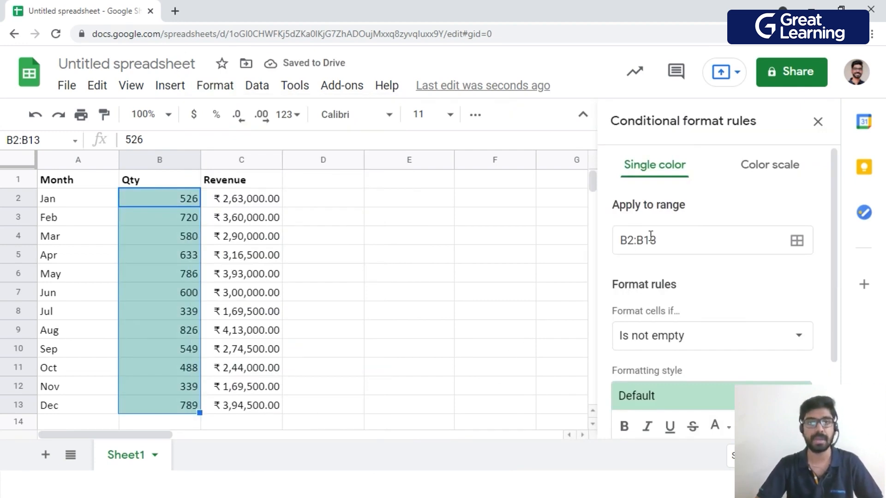
left_click(783, 170)
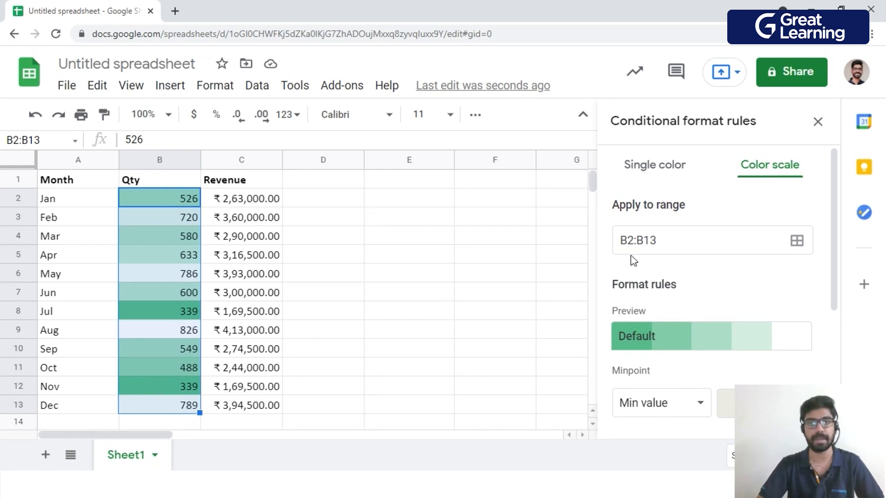
Set the color scale's minpoint to light blue and its maxpoint to dark blue, and apply the rule to B2:B13.
scroll(671, 241, "down", 4)
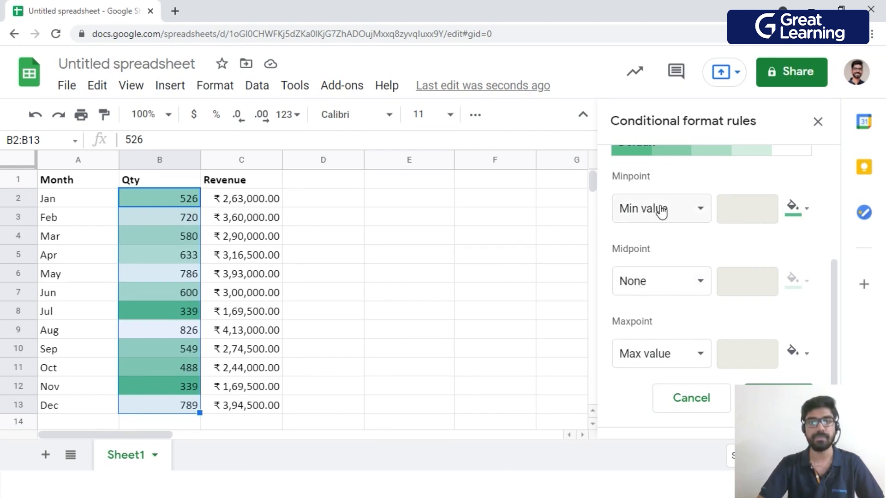
left_click(795, 209)
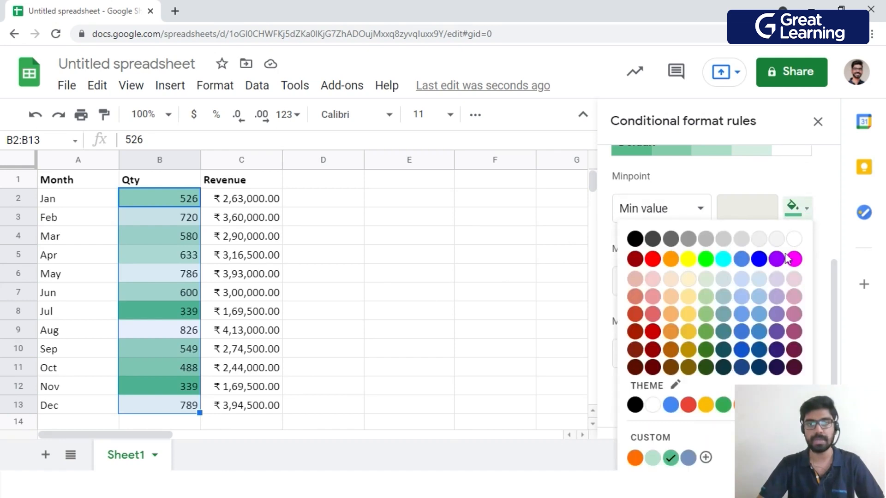
left_click(761, 283)
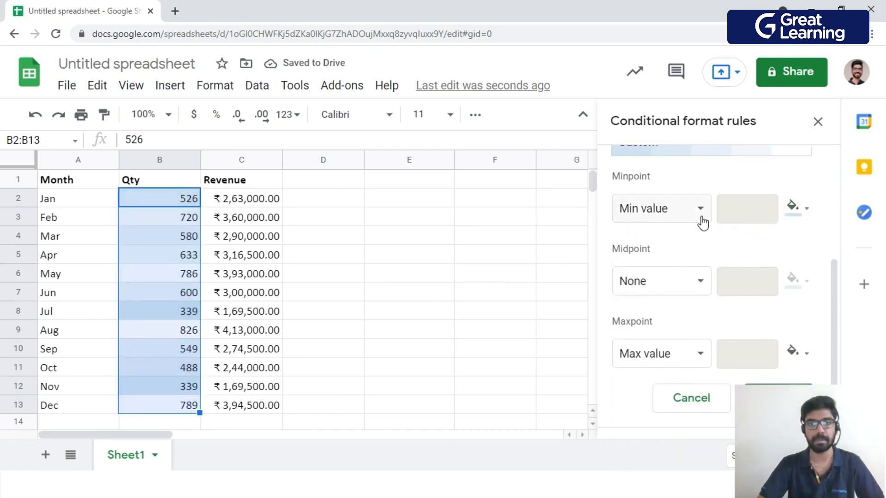
left_click(806, 355)
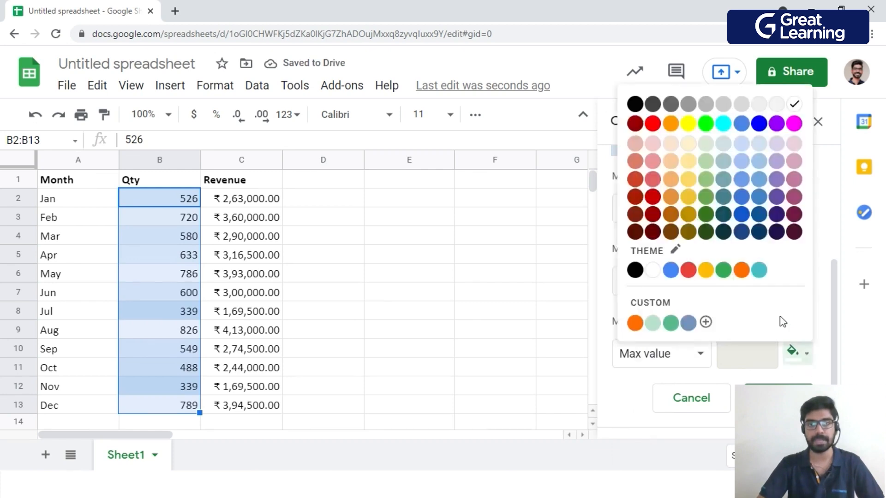
left_click(760, 233)
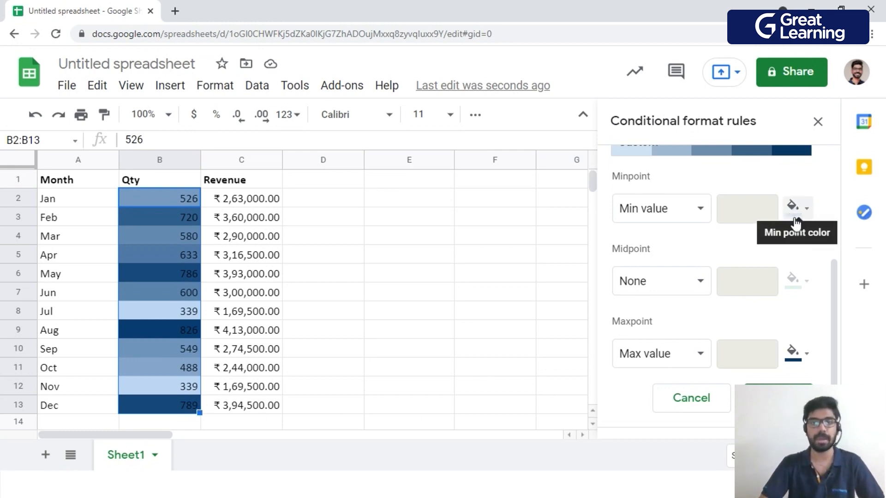
scroll(790, 340, "up", 3)
scroll(790, 340, "down", 3)
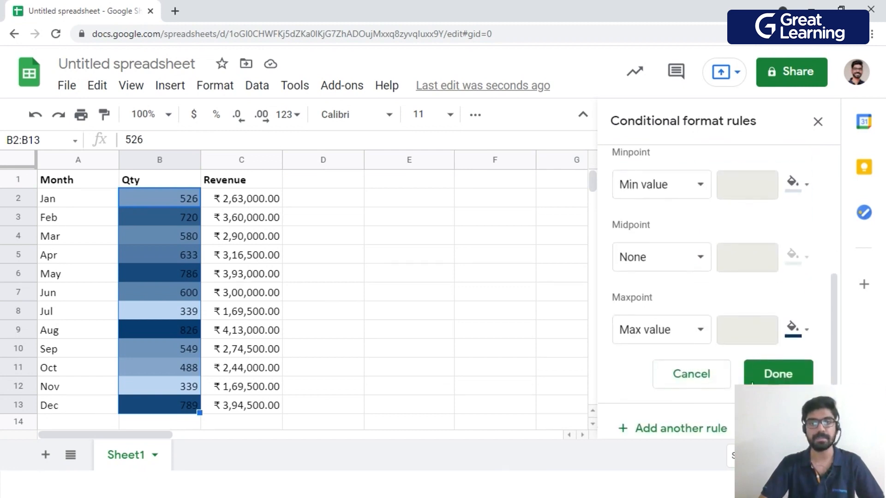
left_click(778, 374)
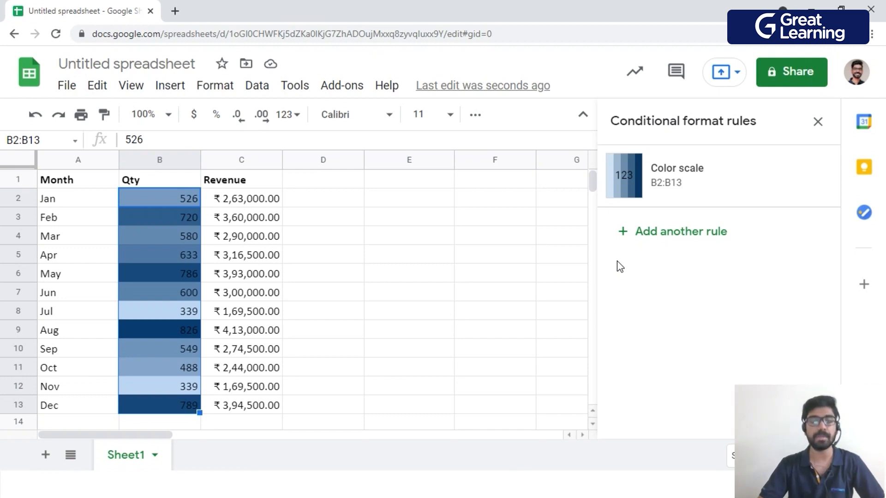
Reopen the color scale rule on B2:B13, review its minpoint, midpoint and maxpoint settings, and close it.
left_click(687, 180)
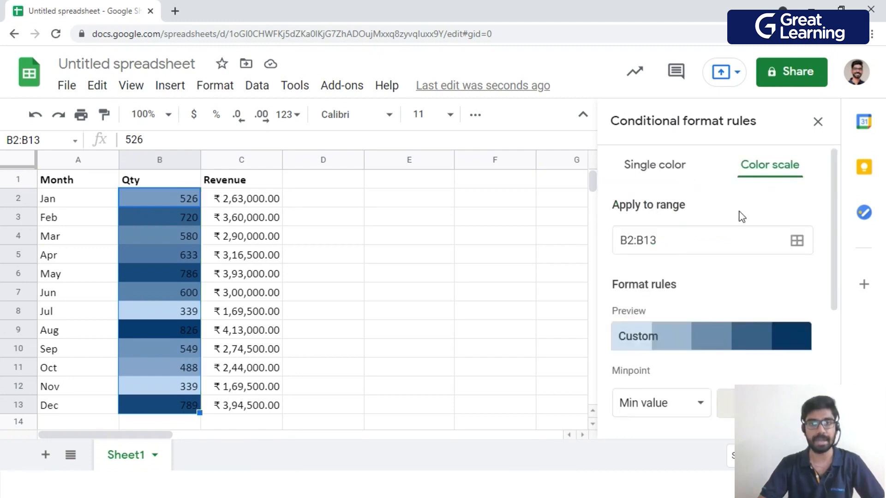
scroll(738, 215, "down", 5)
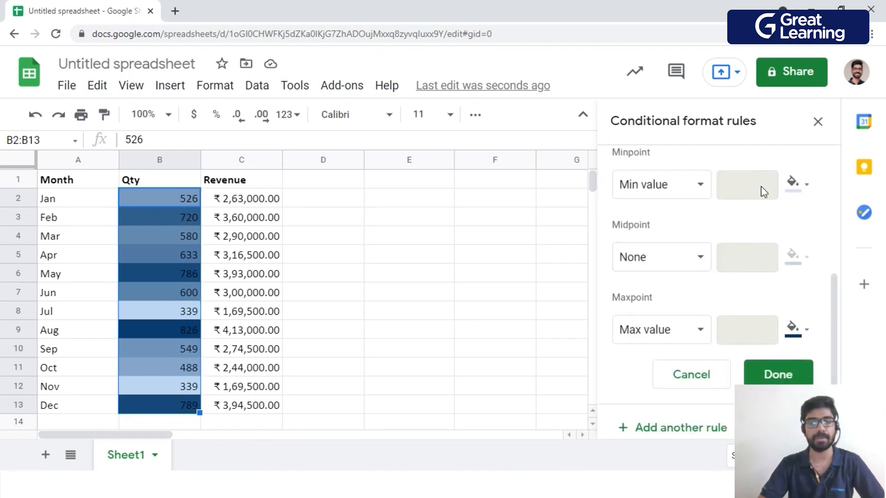
left_click(778, 375)
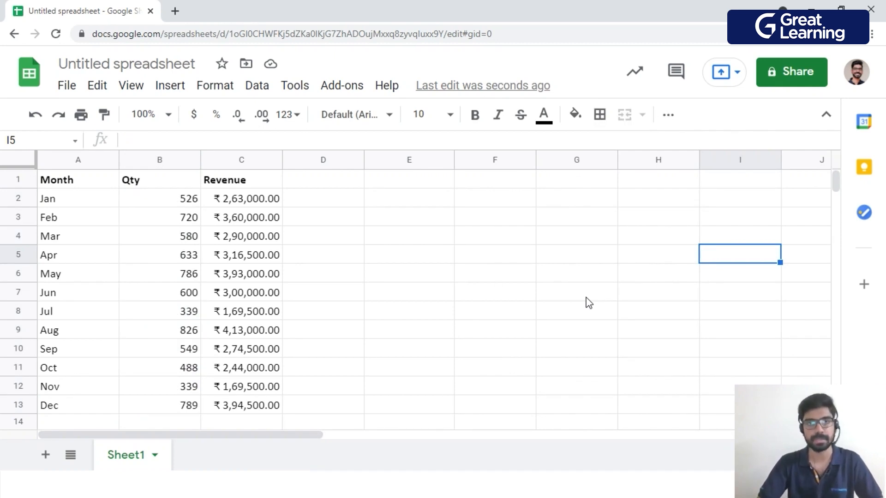
Start a single color conditional formatting rule on the Qty values B2:B13 with the condition Custom formula is.
left_click_drag(185, 199, 188, 405)
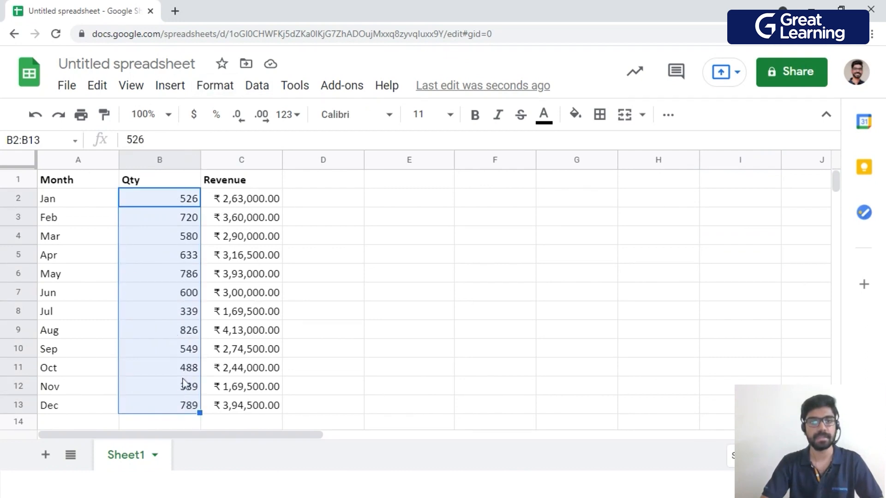
left_click(226, 93)
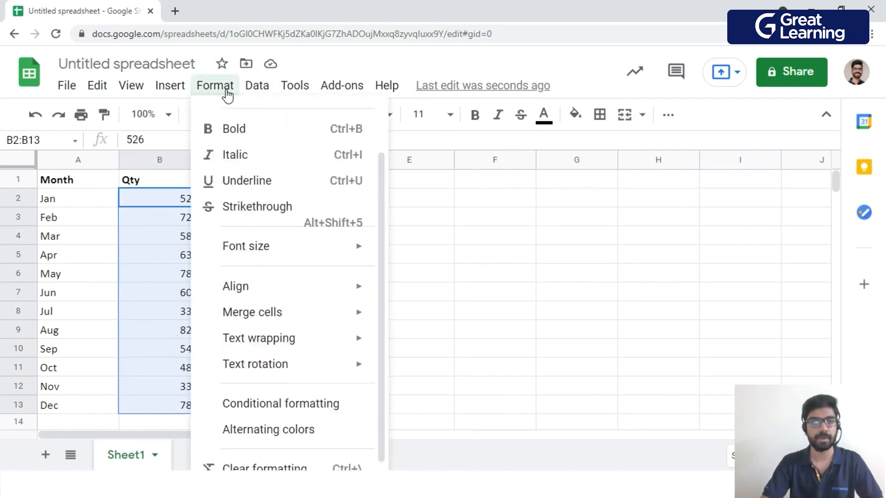
left_click(282, 403)
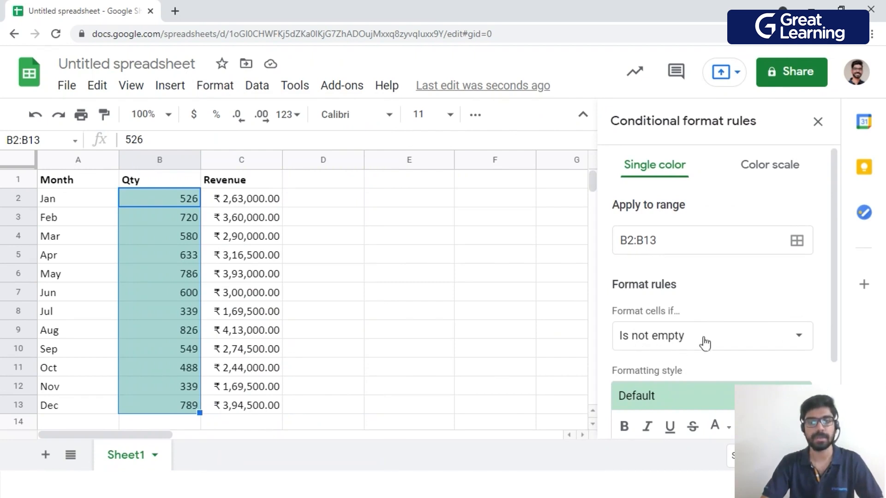
left_click(790, 338)
scroll(743, 332, "down", 6)
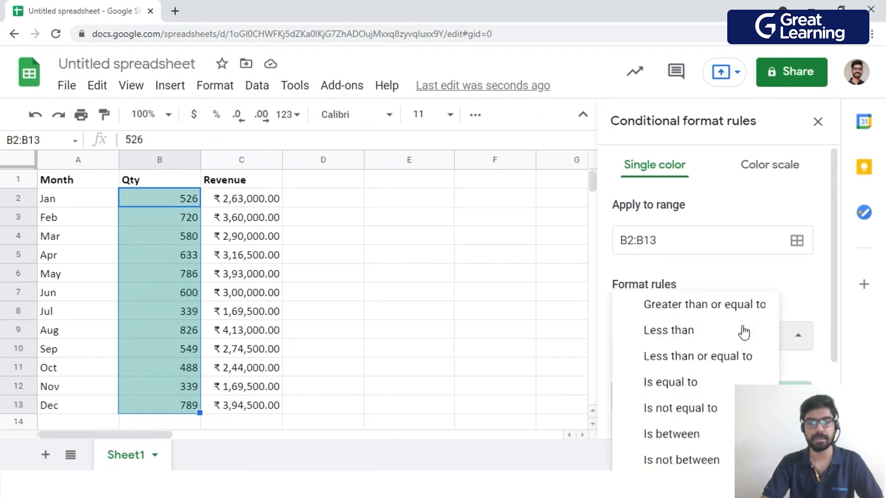
scroll(741, 332, "down", 2)
left_click(696, 454)
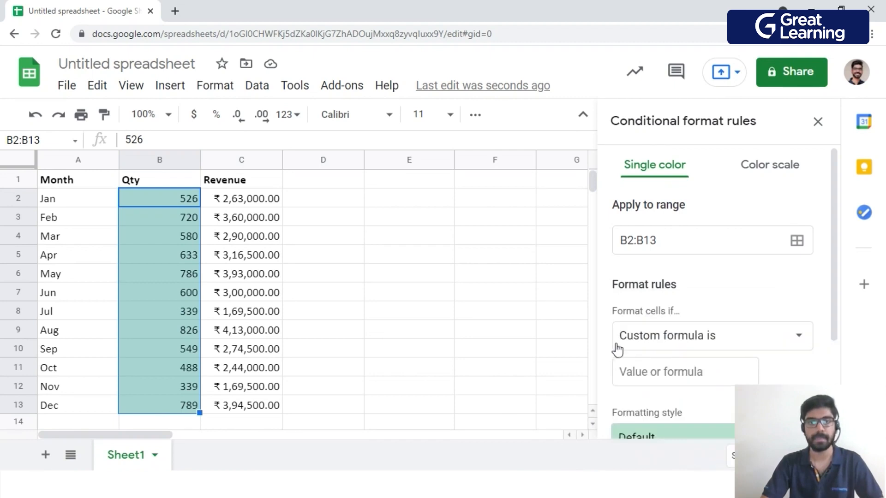
Enter =RANK(B2,B$2:B$13)<=3 as the rule's custom formula to highlight the three highest quantities.
scroll(618, 349, "down", 1)
left_click(651, 312)
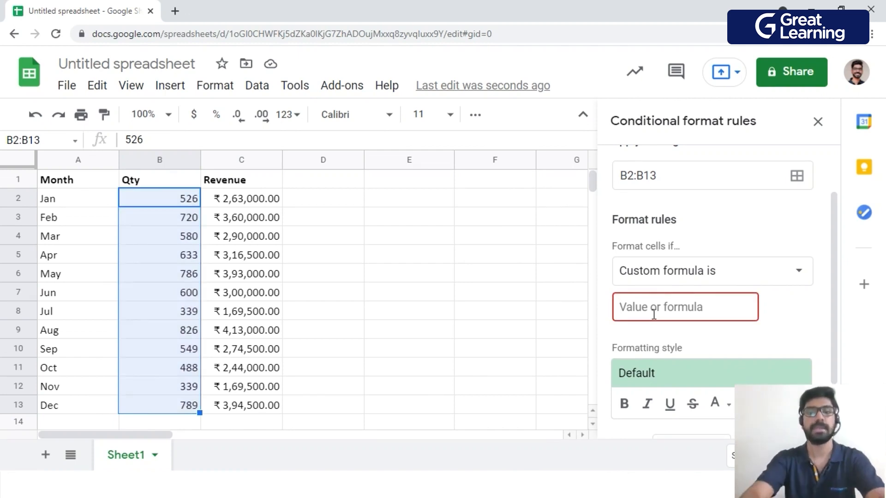
type("=RANK(B2")
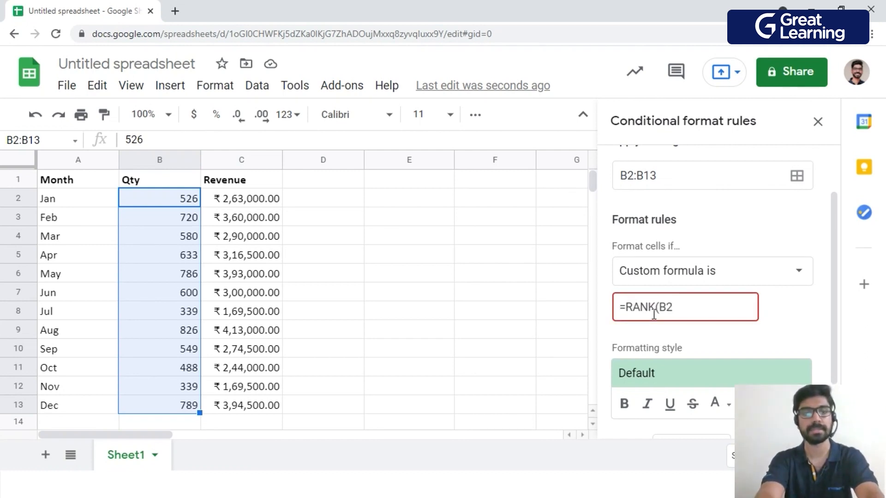
type(",")
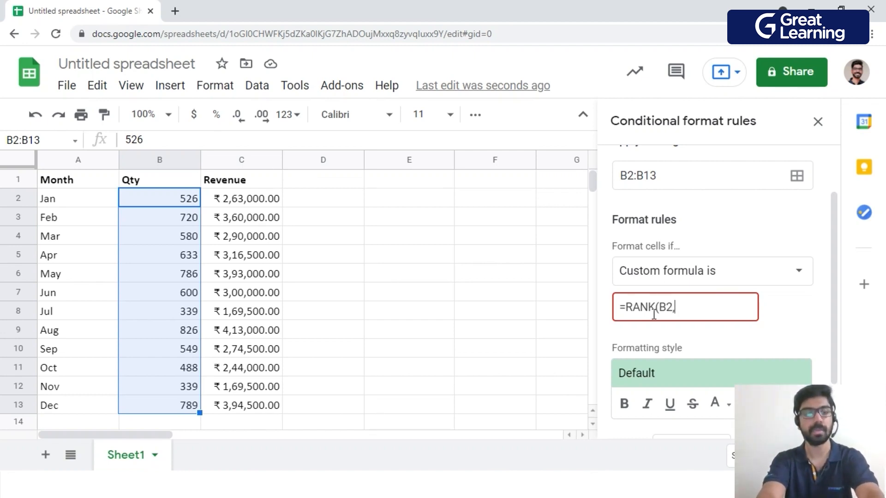
type("B$2:")
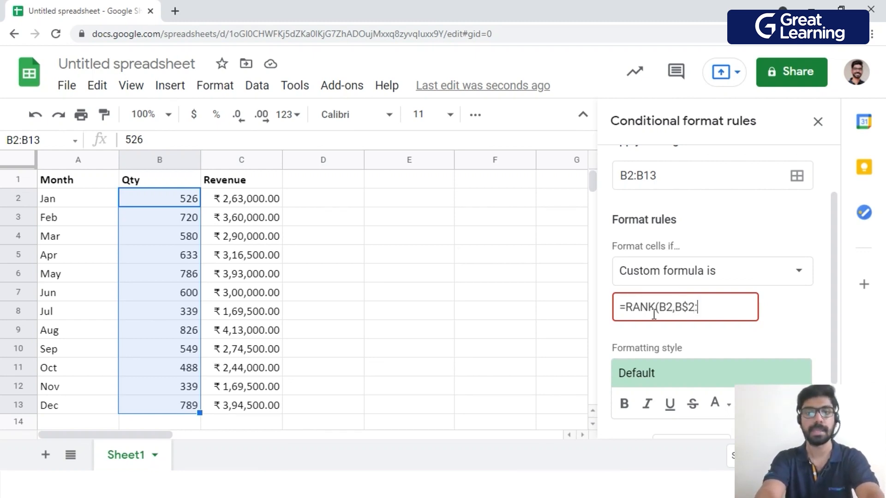
type("B$13")
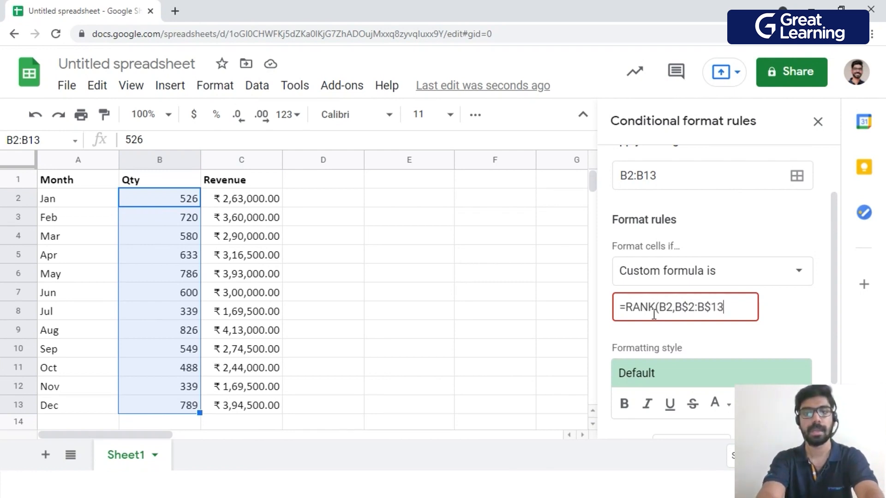
type(")")
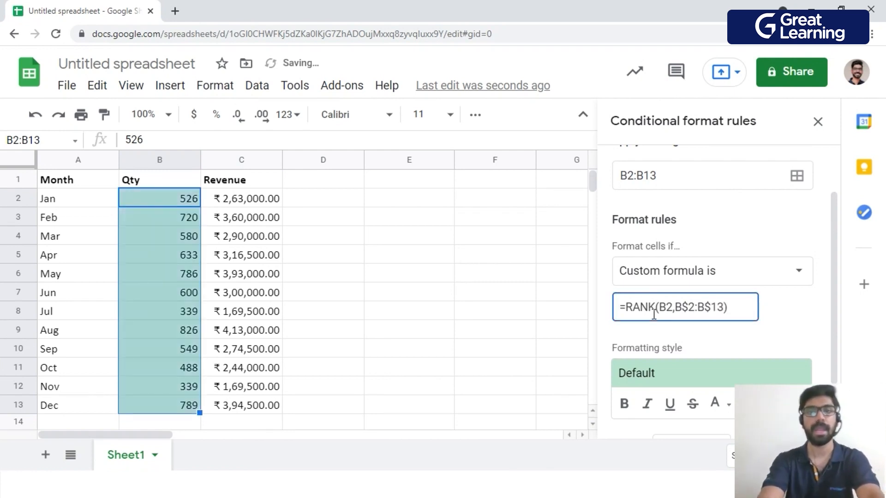
type("<")
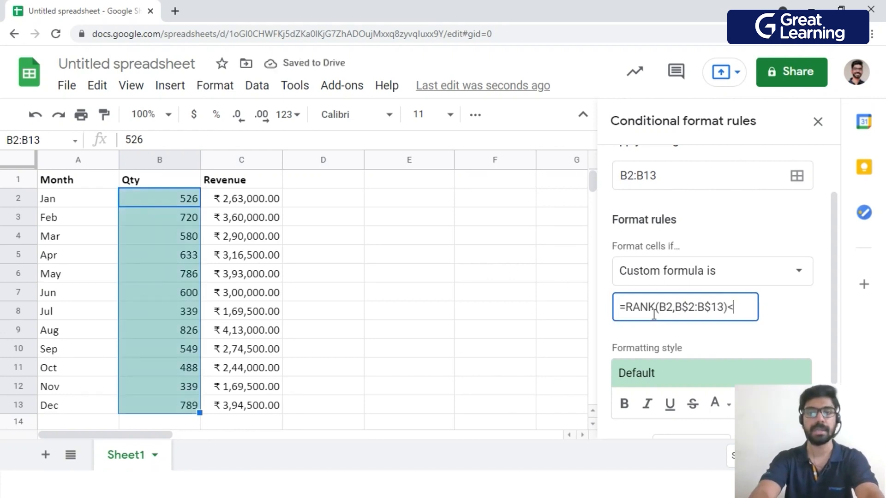
type("=1")
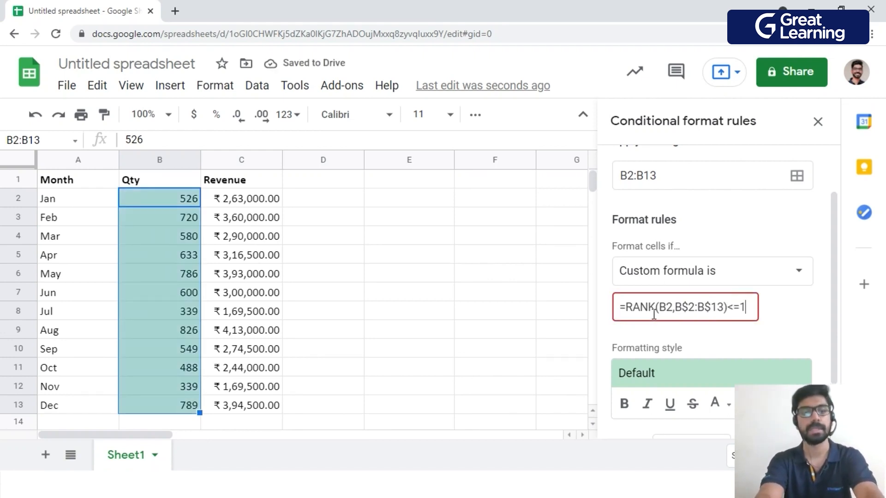
key("BackSpace")
type("3")
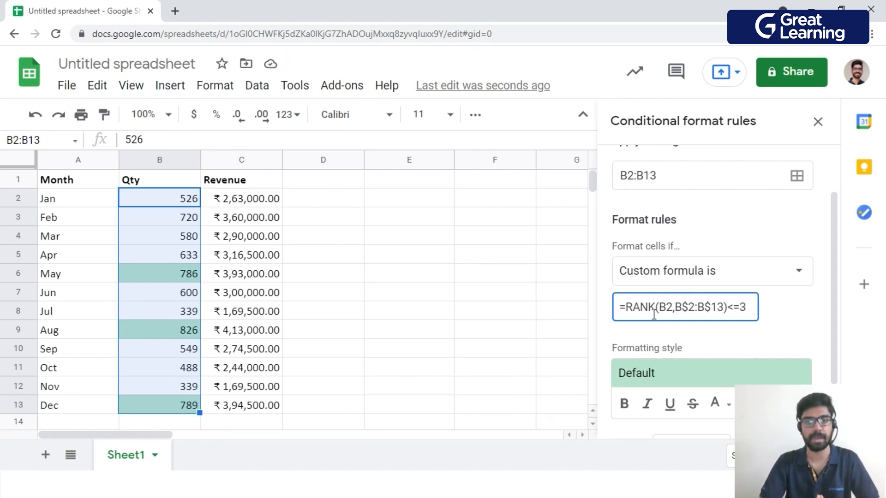
Set the fill color of the RANK rule's formatting style to cyan.
scroll(715, 346, "down", 2)
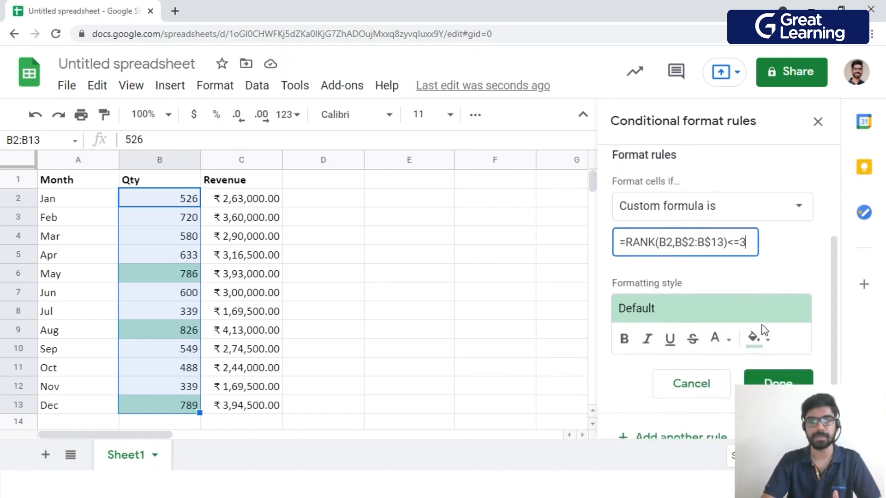
left_click(756, 337)
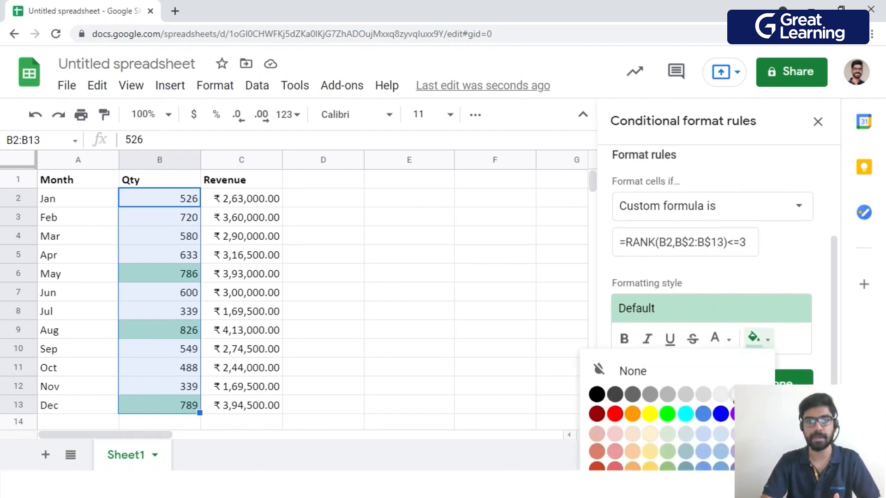
left_click(686, 414)
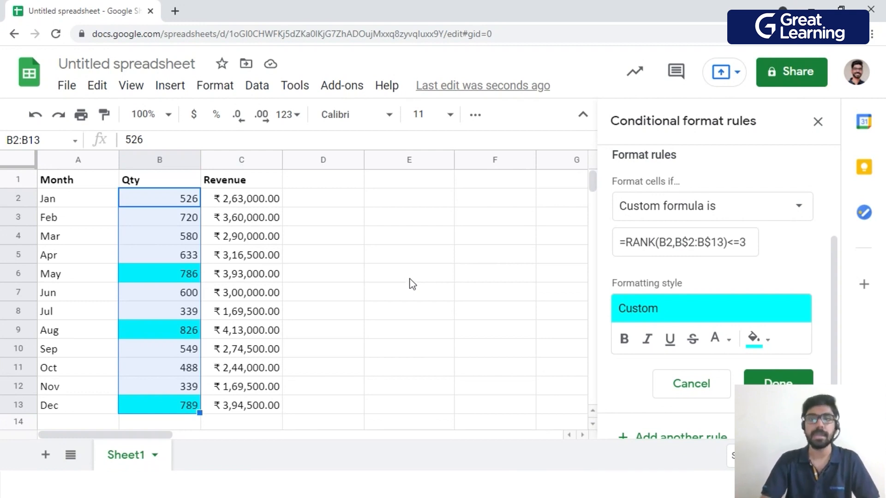
Try ranking in ascending order with 1 as the RANK function's third argument, and remove that argument again.
left_click(723, 243)
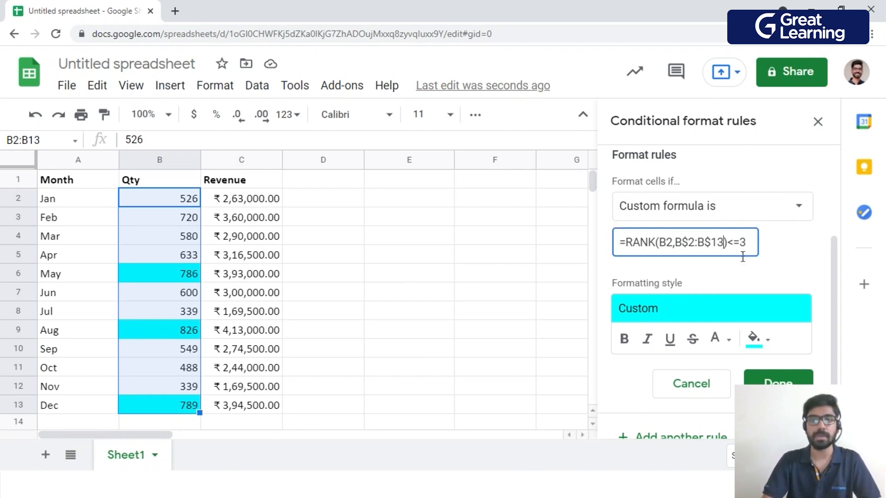
type(",1")
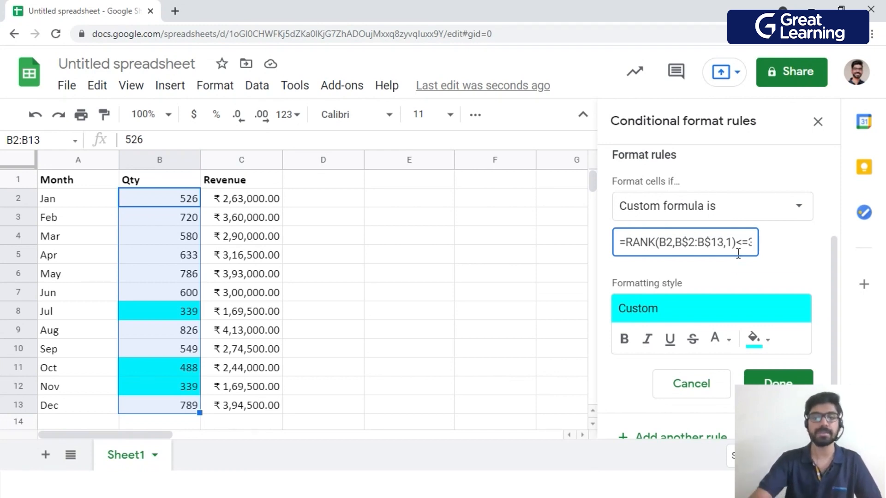
key("BackSpace")
key("BackSpace")
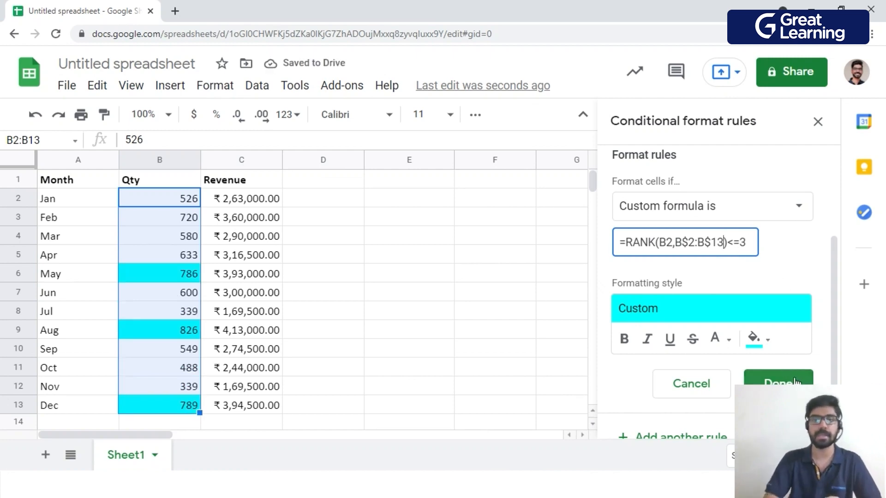
Change the fill color of the RANK rule's formatting style to light blue and save the rule.
left_click(761, 340)
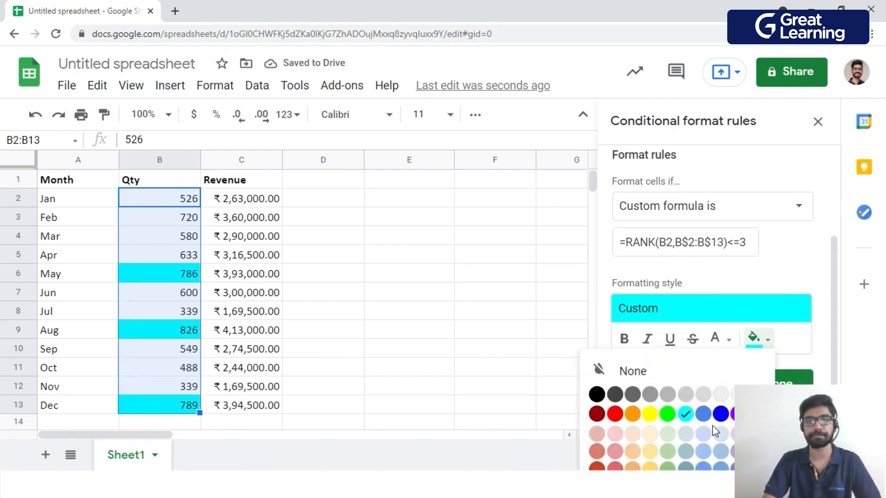
left_click(721, 451)
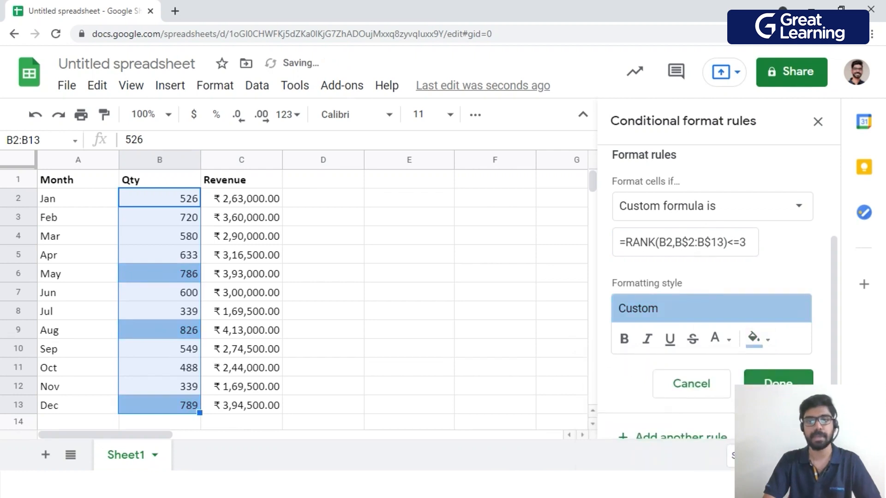
left_click(775, 382)
left_click(557, 358)
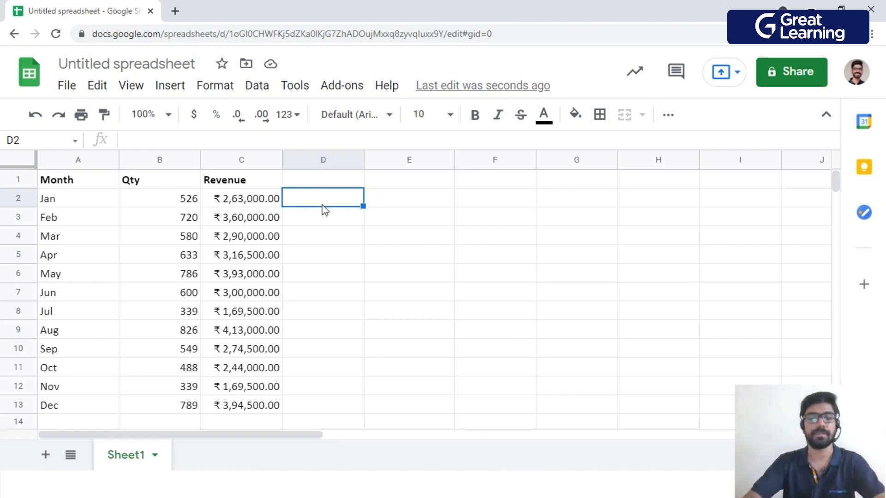
Enter =COUNTIF($B$2:$B$13,B2) in cell D2 to count how often January's quantity occurs among the Qty values.
type("=")
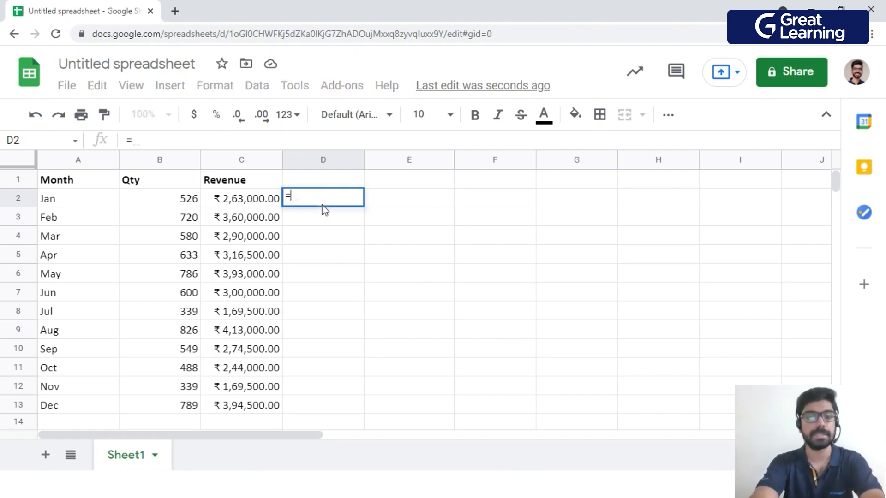
type("COUNTIF")
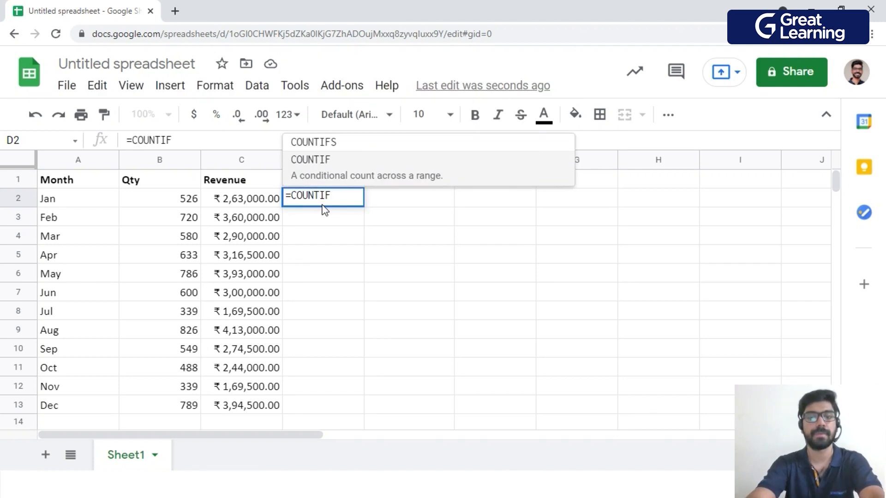
type("(")
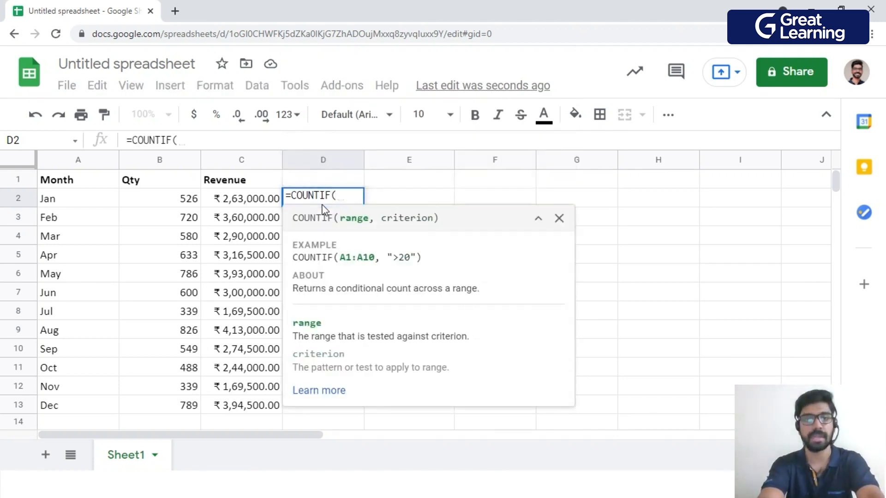
left_click(186, 200)
left_click_drag(186, 199, 191, 405)
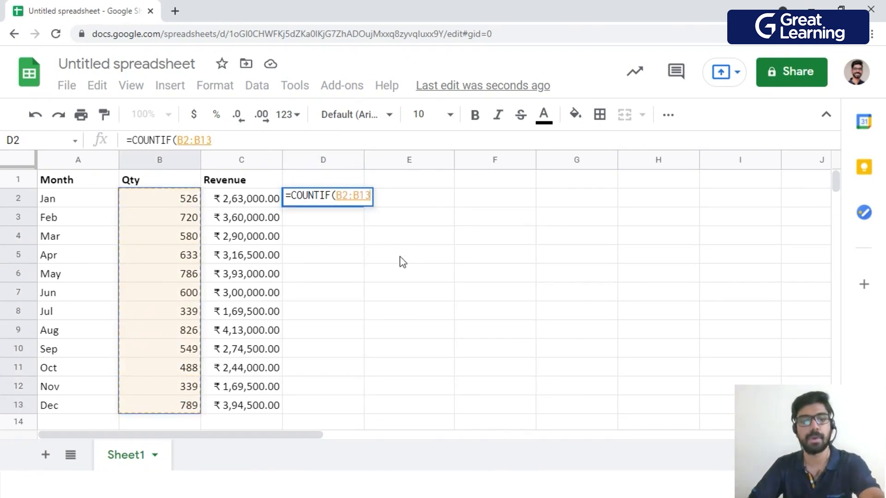
key("F4")
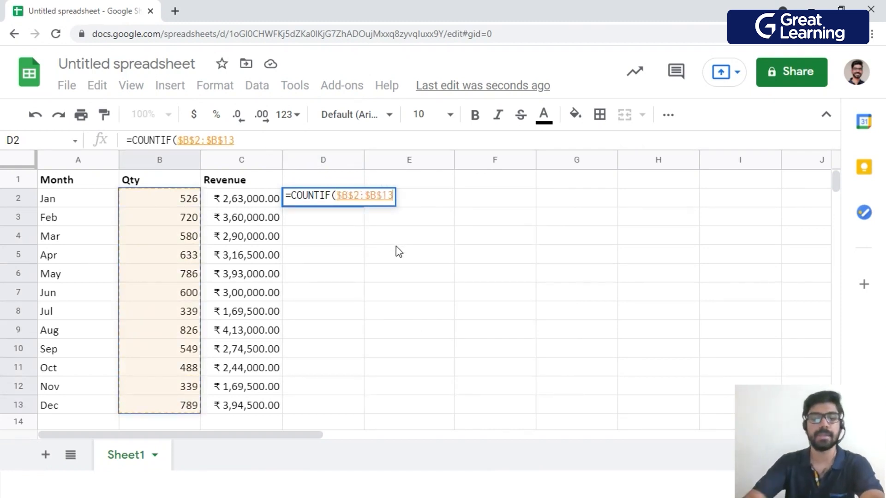
type(",")
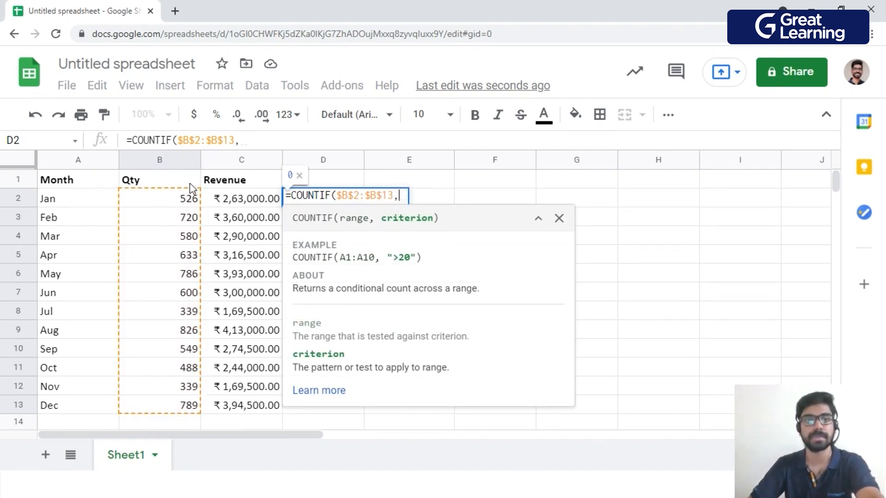
left_click(171, 202)
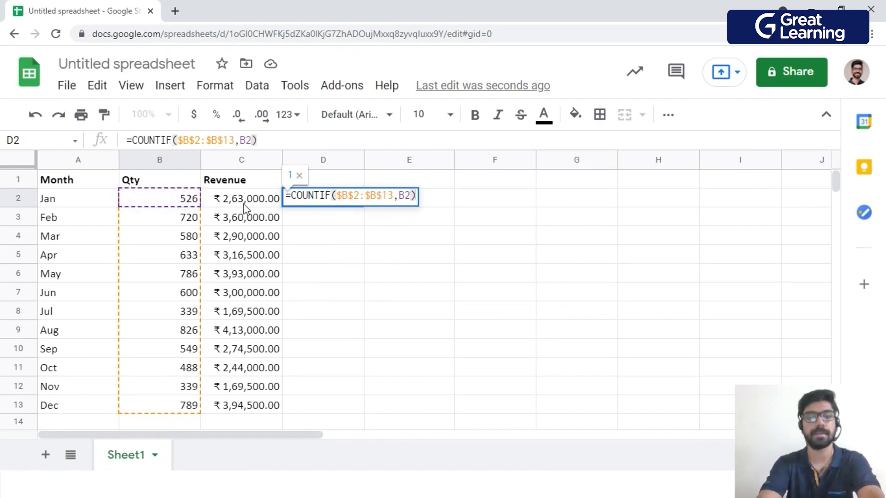
key("Return")
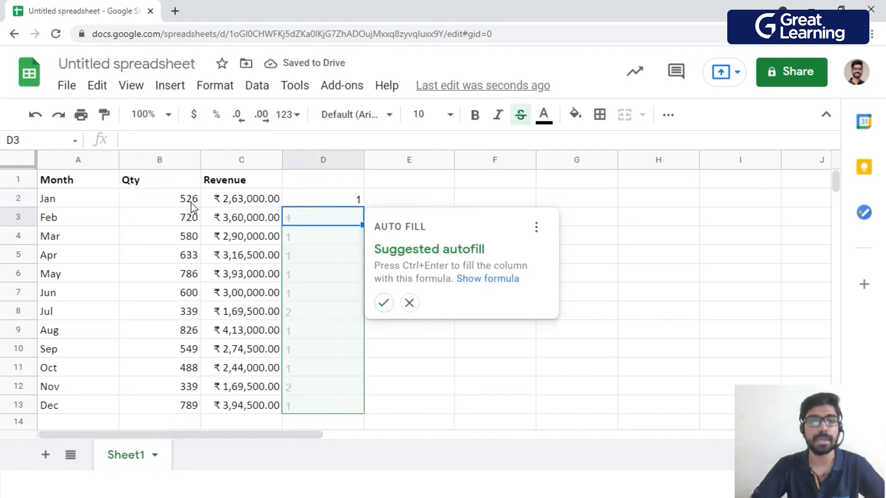
Accept the suggested autofill to extend the COUNTIF formula through D3:D13, and review the counts for every month.
scroll(194, 323, "down", 1)
scroll(177, 249, "up", 1)
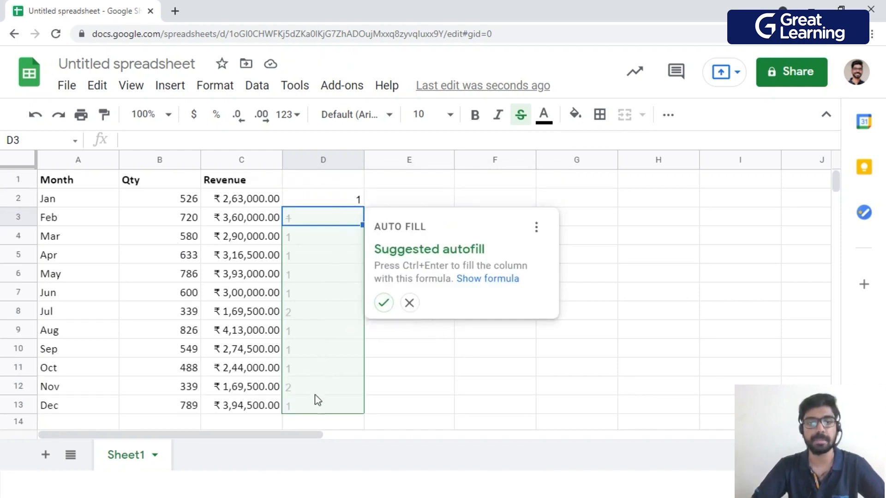
left_click(384, 303)
scroll(378, 224, "down", 1)
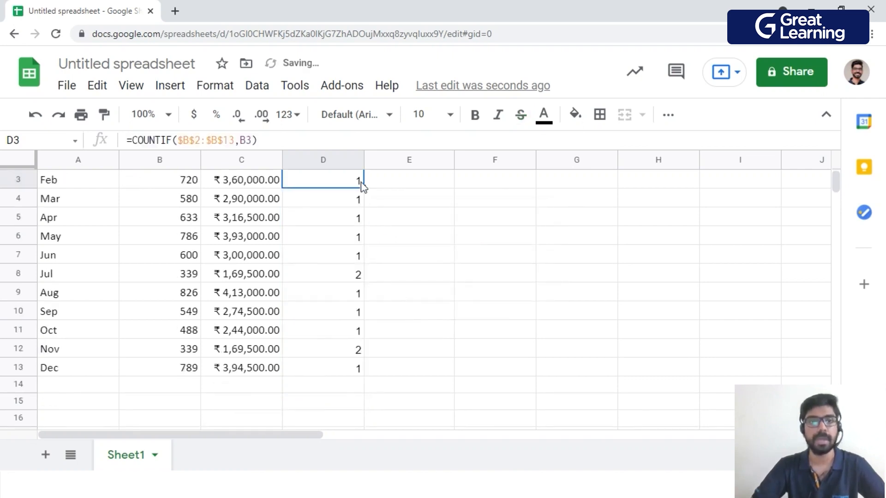
scroll(356, 365, "up", 1)
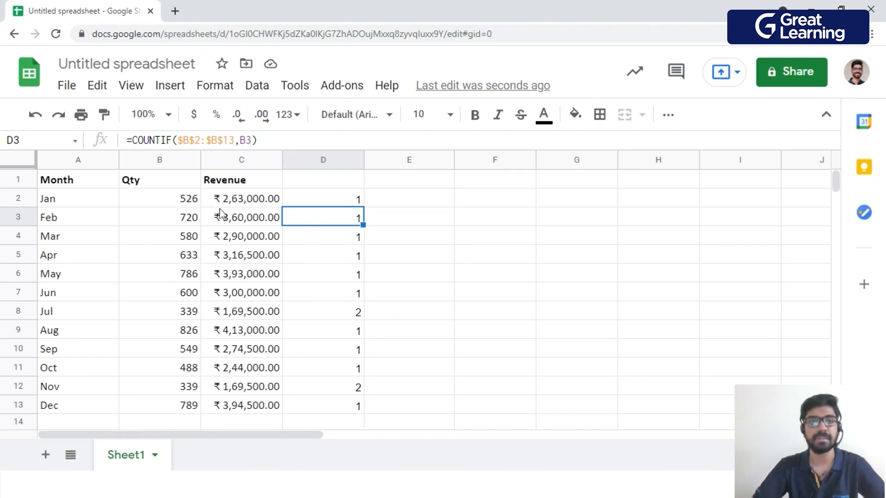
scroll(371, 307, "down", 1)
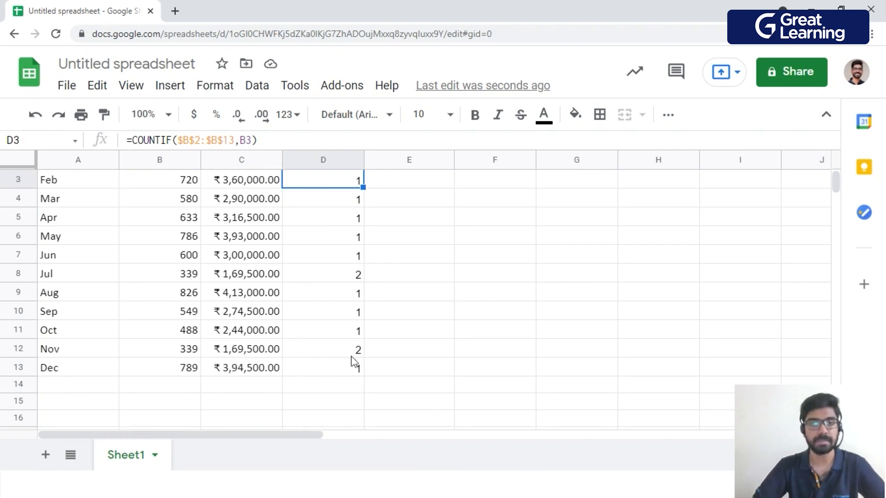
scroll(351, 362, "up", 1)
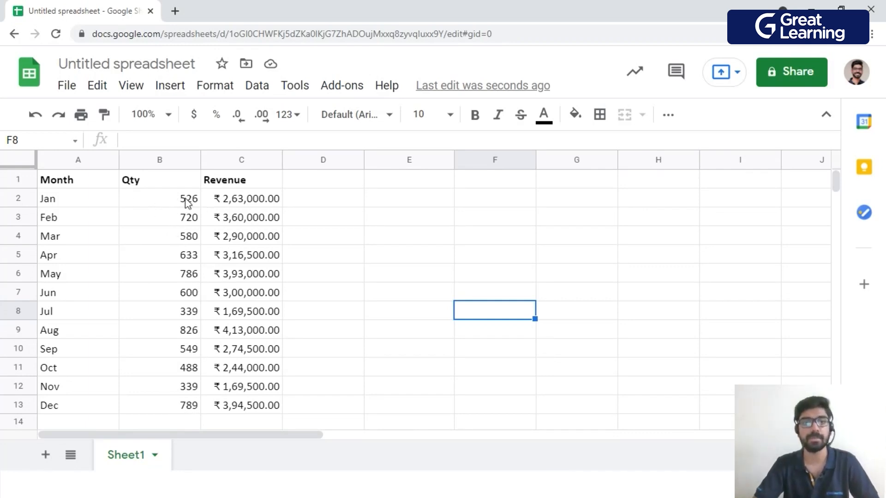
Enter 700 in cell D1 as the quantity threshold.
left_click(328, 180)
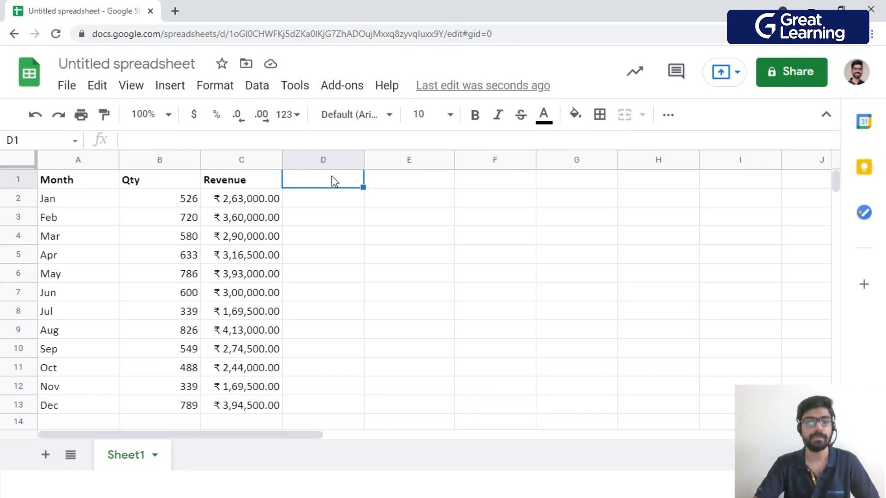
type("700")
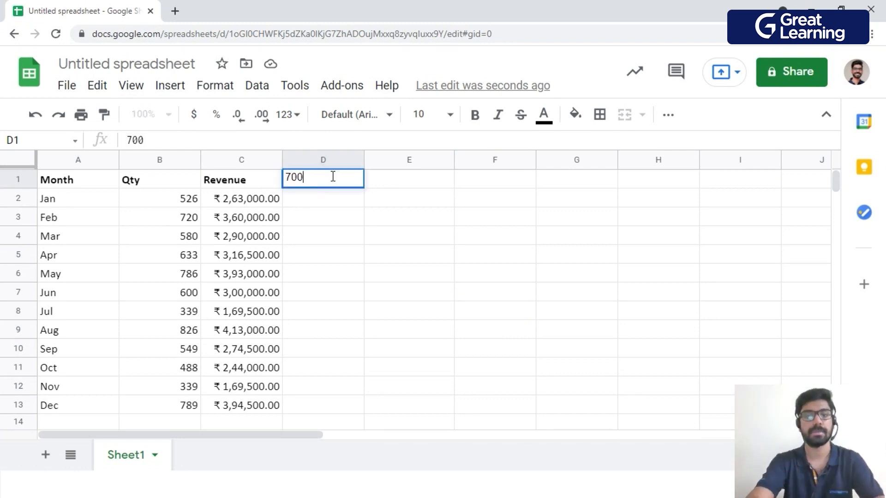
key("Return")
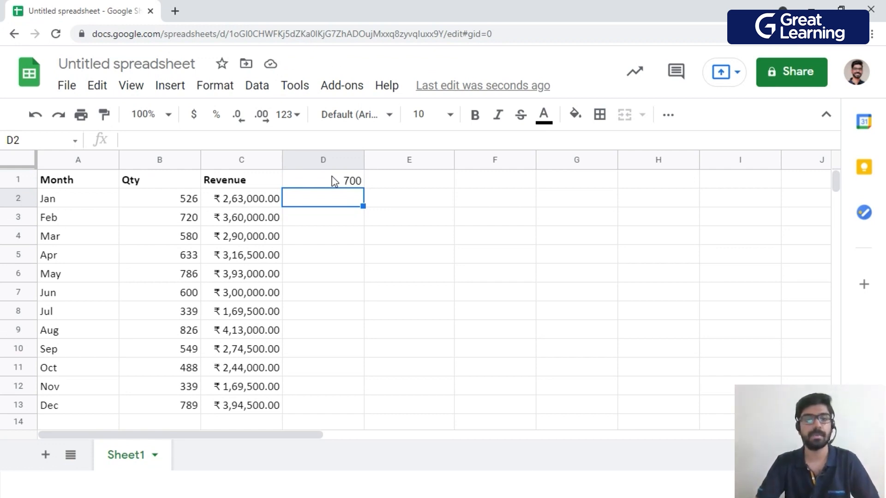
Enter =B2<$D$1 in cell D2 and fill the comparison down to D13 with the suggested autofill.
type("=")
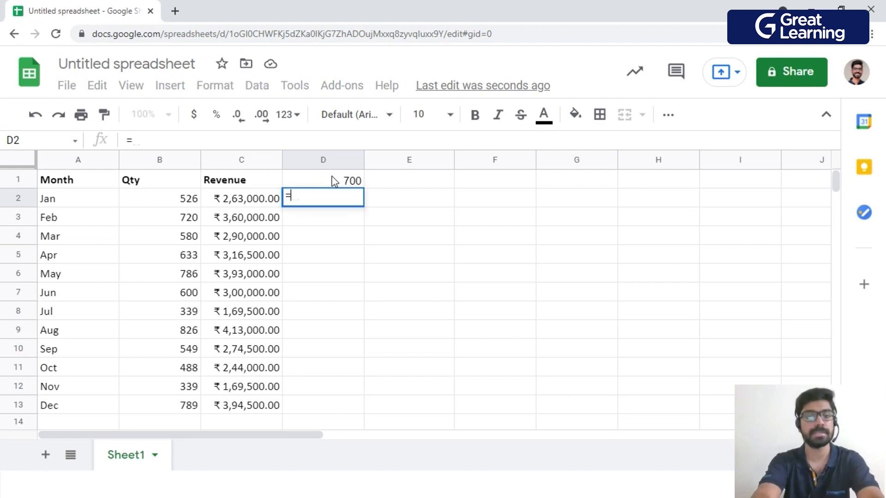
type("B")
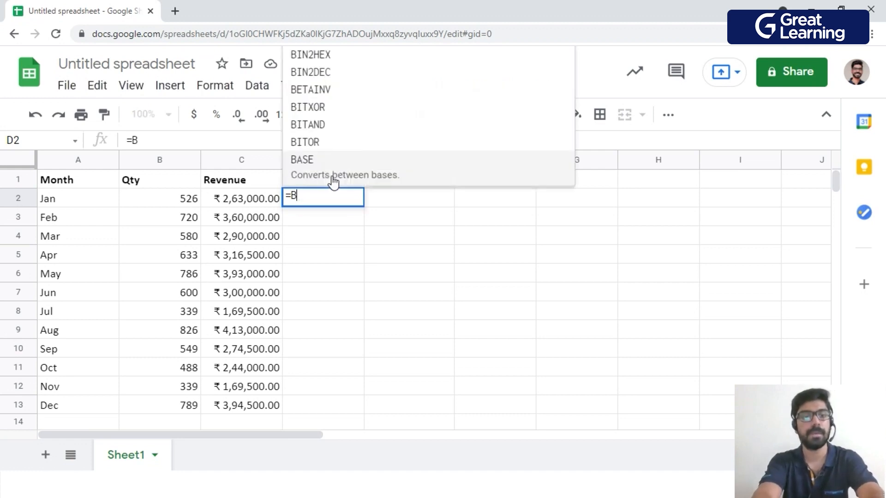
type("2<")
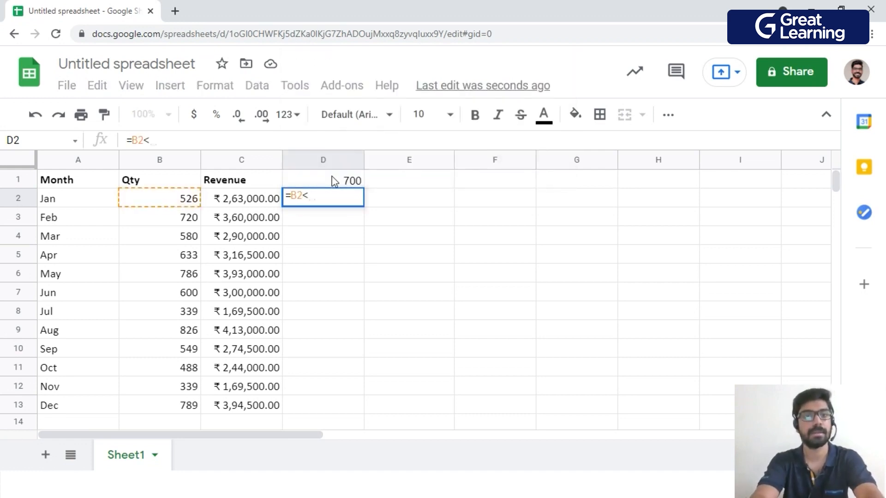
type("D")
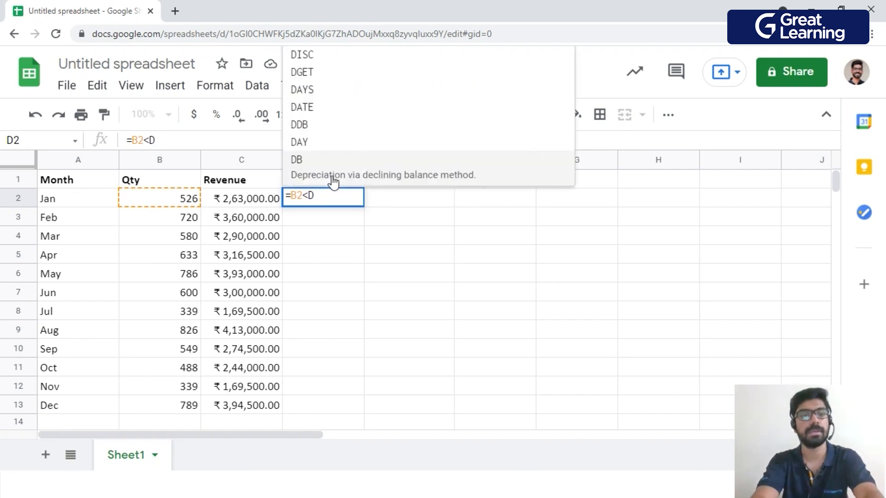
type("1")
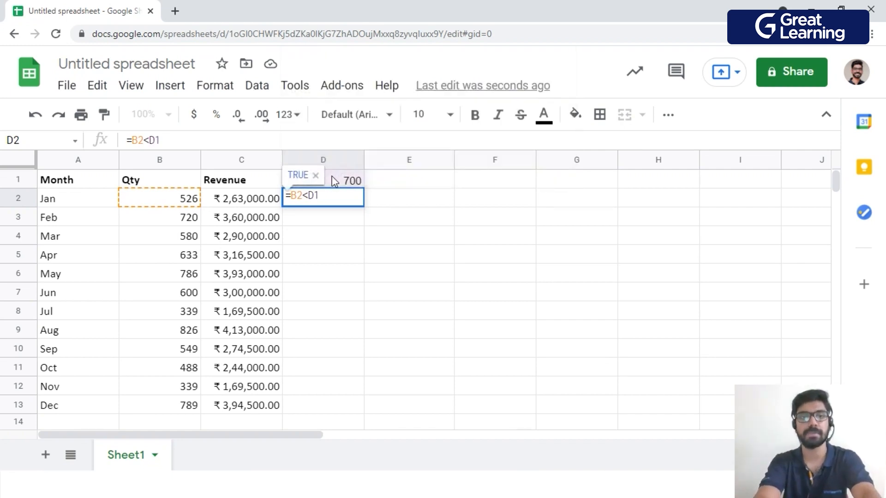
key("Left")
key("Left")
type("$")
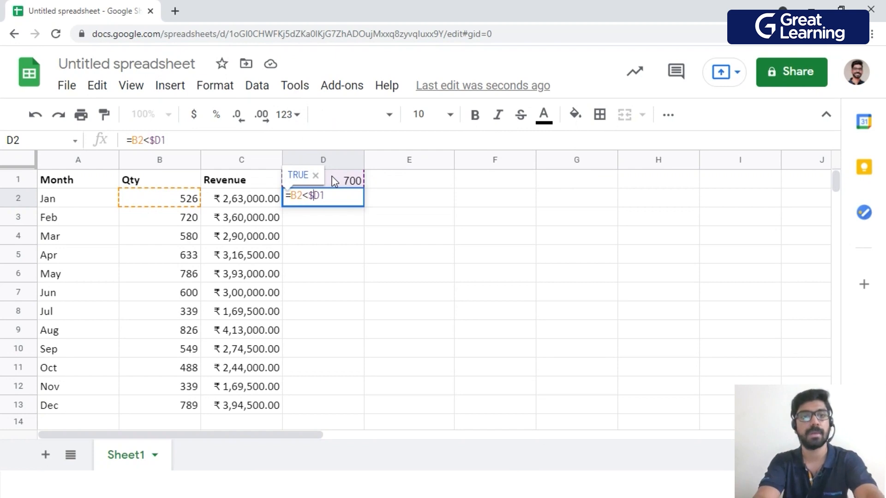
key("Return")
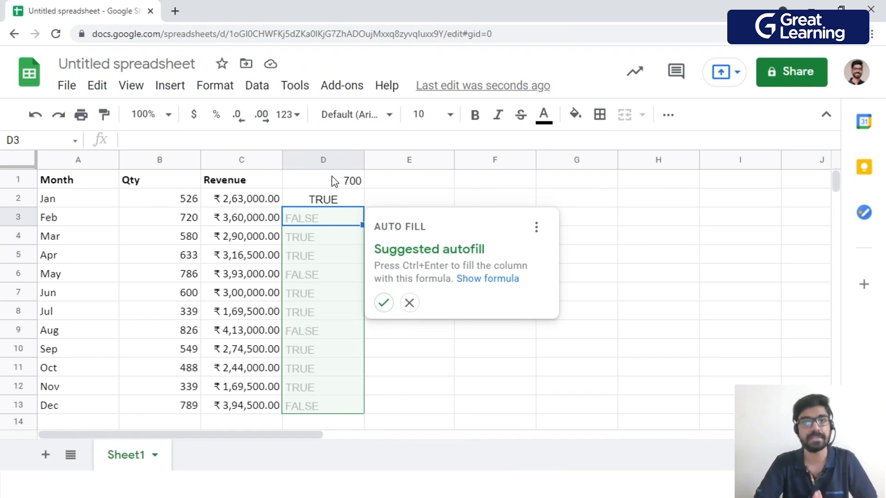
left_click(383, 302)
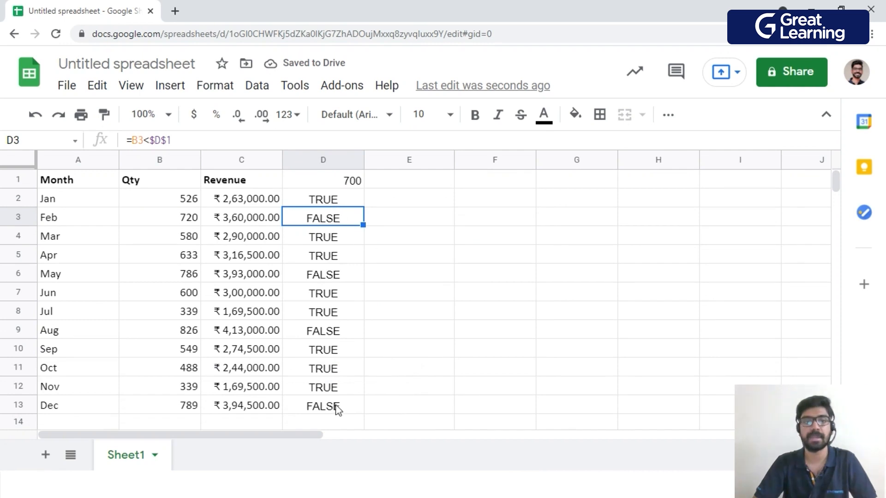
left_click(457, 334)
Start a single color conditional formatting rule on A2:C13 with the condition Custom formula is.
left_click_drag(70, 200, 210, 405)
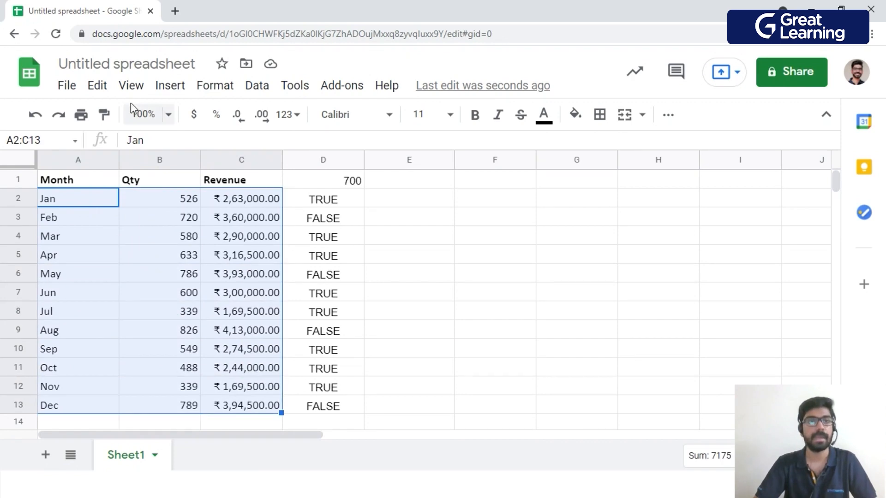
left_click(226, 87)
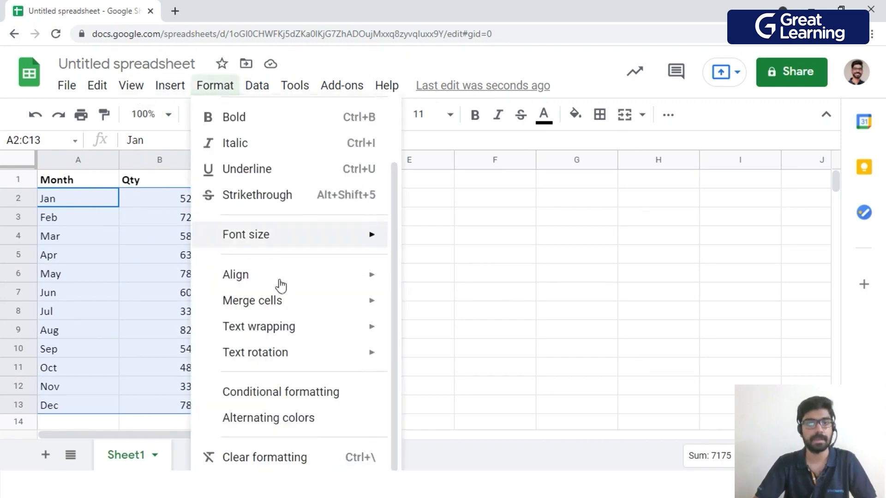
left_click(273, 391)
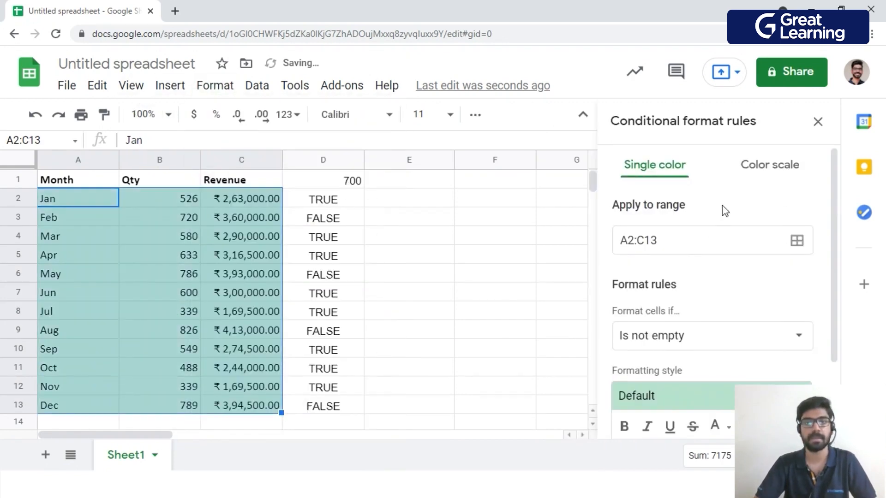
left_click(678, 339)
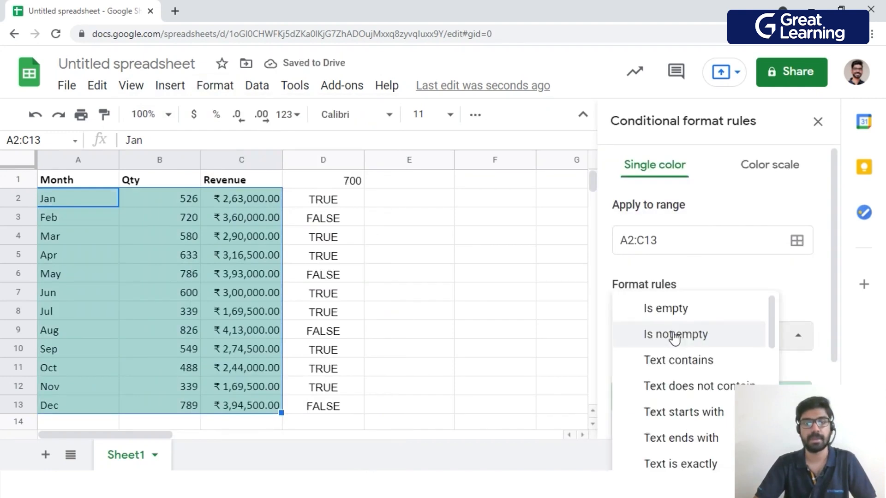
scroll(679, 369, "down", 8)
left_click(668, 453)
left_click(649, 371)
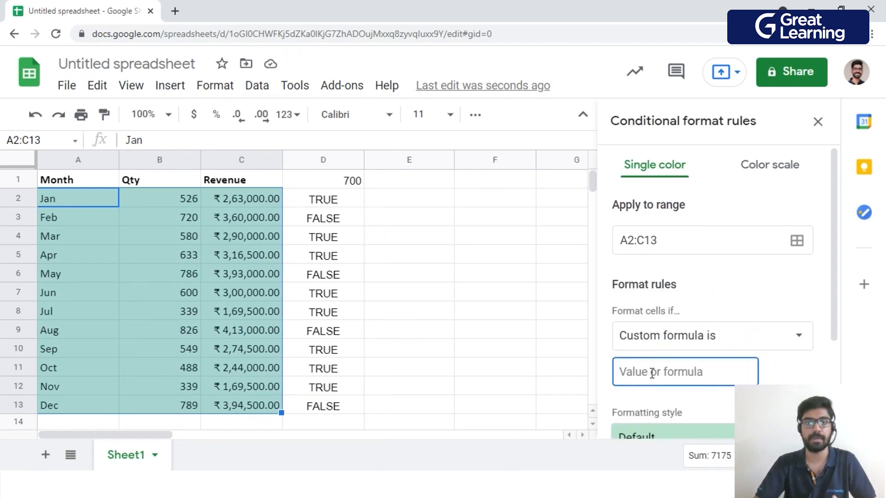
Copy the comparison formula =B2<$D$1 from cell D2 into the conditional formatting rule's custom formula.
left_click(311, 199)
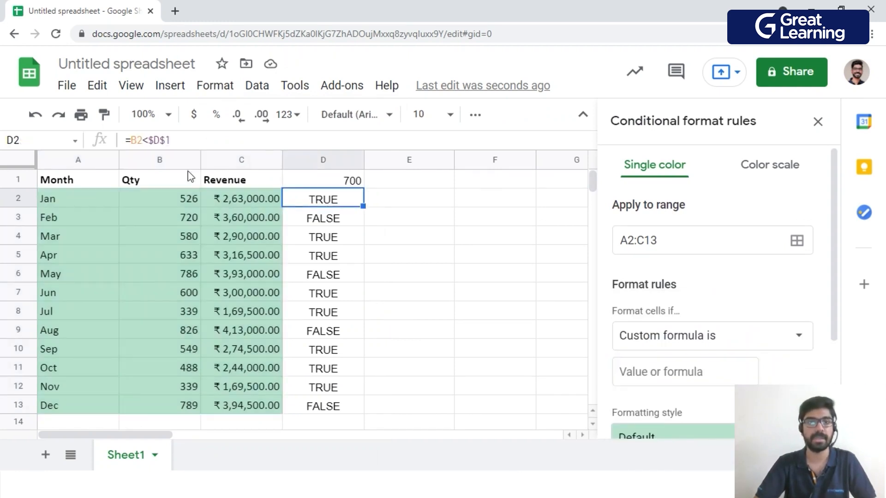
triple_click(192, 139)
key("ctrl+c")
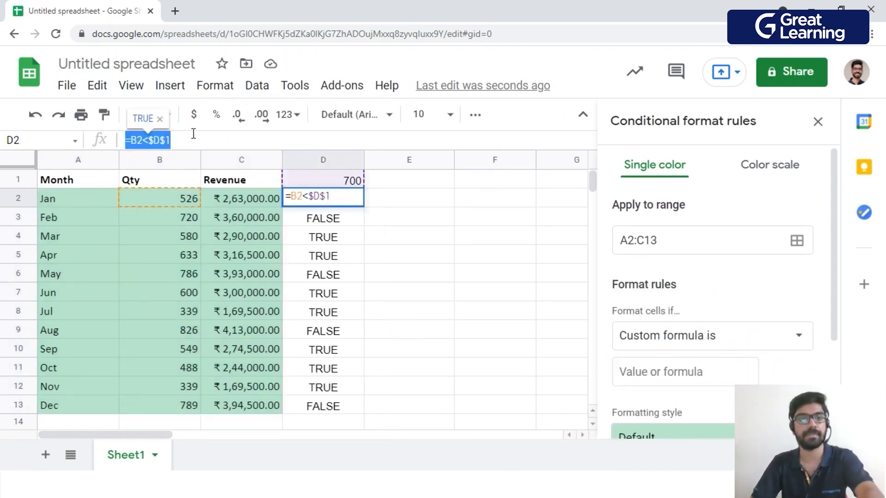
left_click(658, 367)
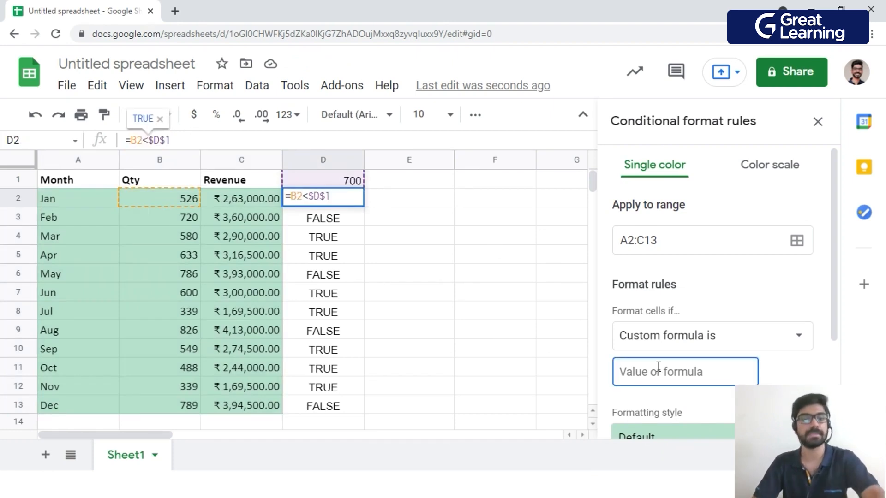
key("ctrl+v")
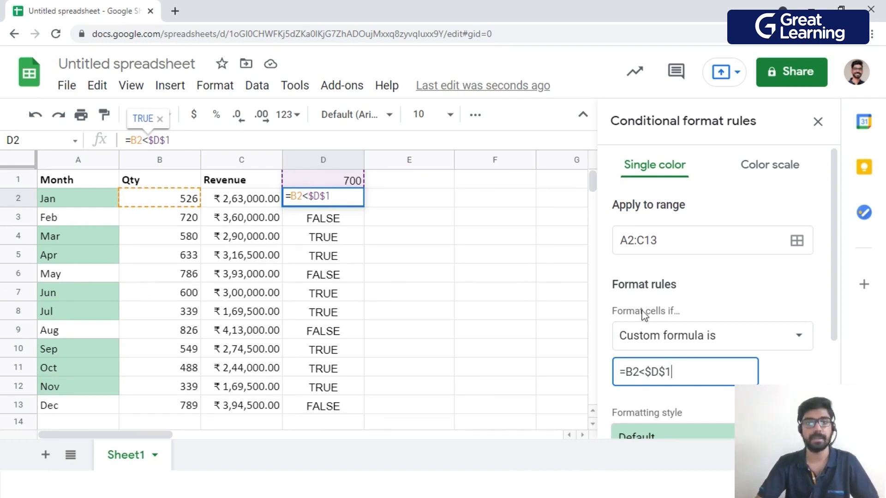
Set the rule's fill color to light red, save the rule, and select cell D2 to check its formula.
scroll(731, 292, "down", 3)
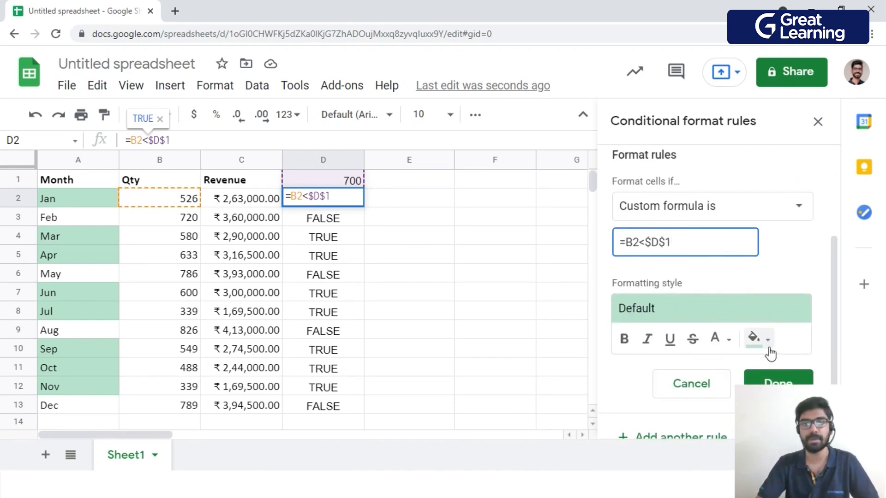
left_click(756, 337)
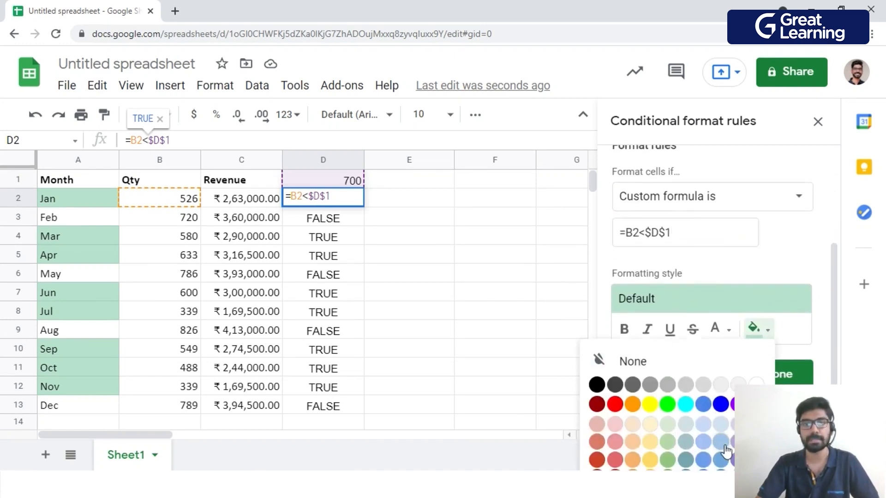
left_click(721, 441)
left_click(762, 330)
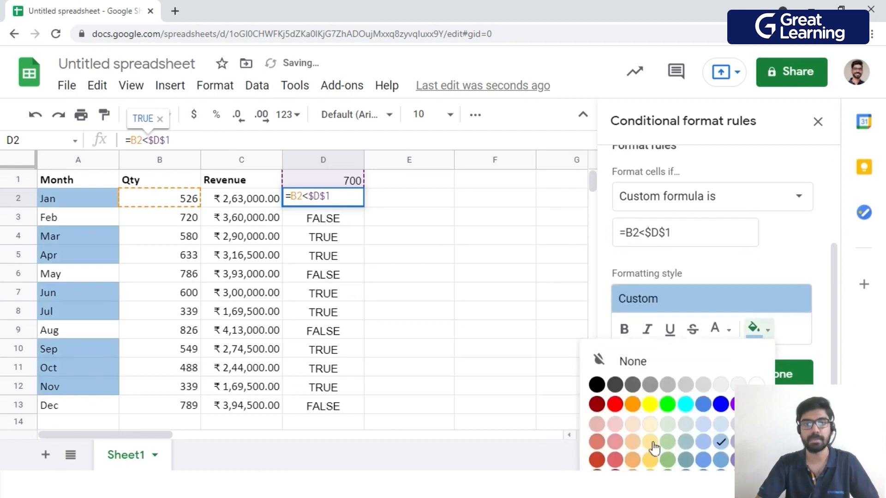
left_click(615, 427)
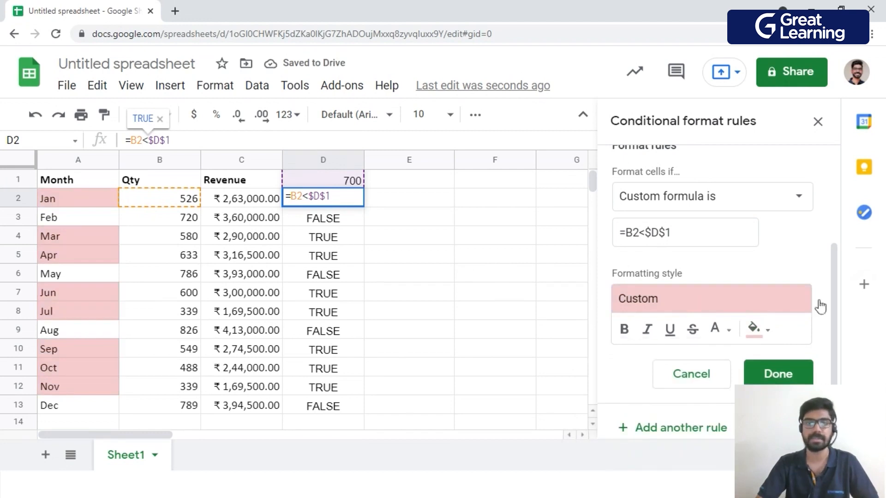
left_click(778, 374)
left_click(534, 328)
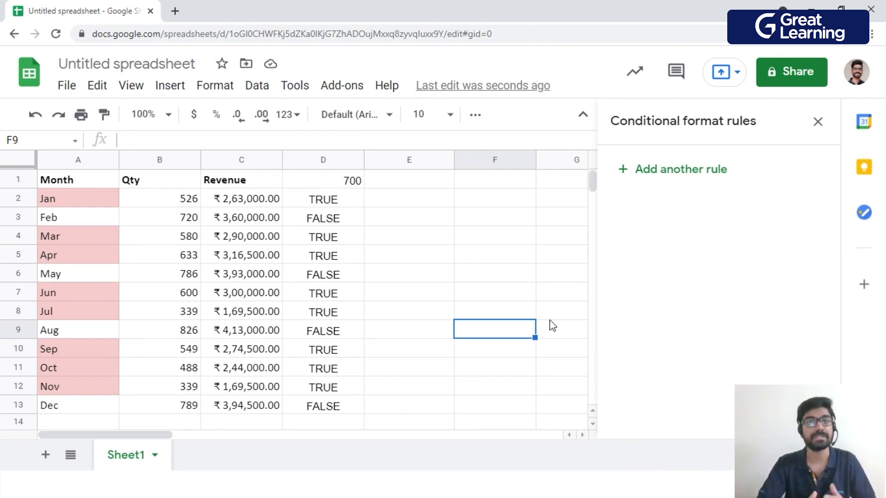
left_click(325, 199)
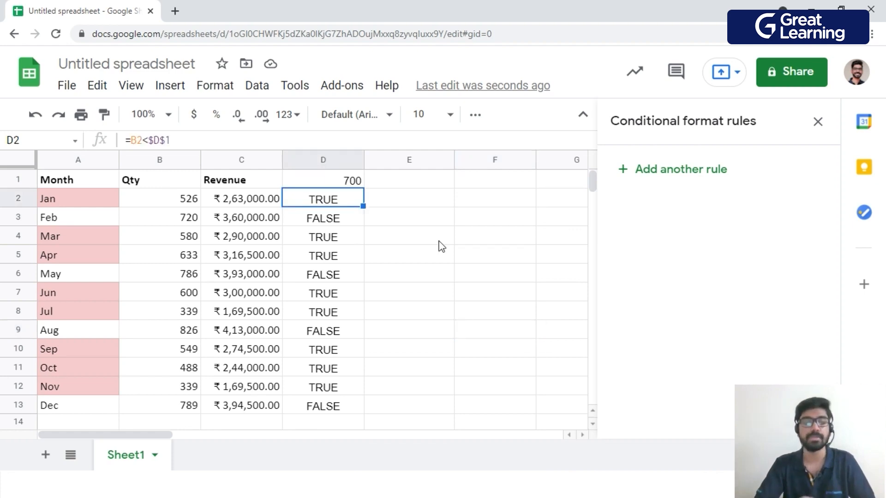
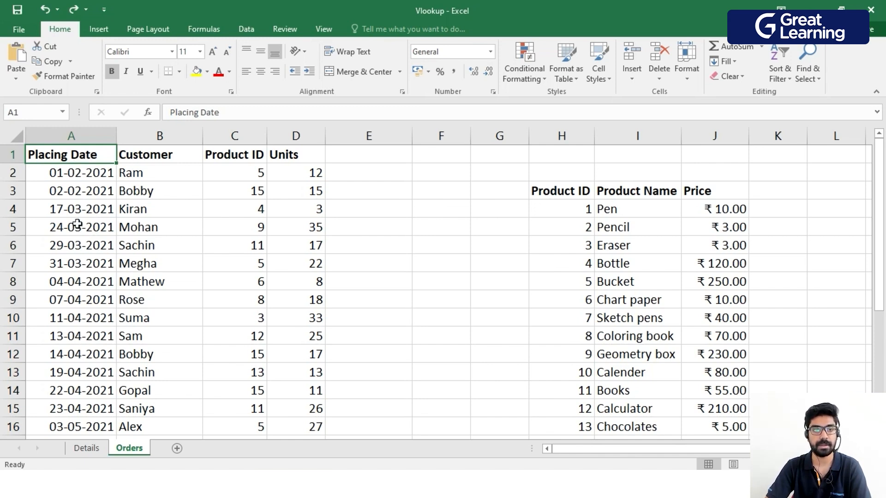
Examine the Customer, Product ID and Units columns of the orders, then the product list with its IDs, names and prices.
left_click(159, 155)
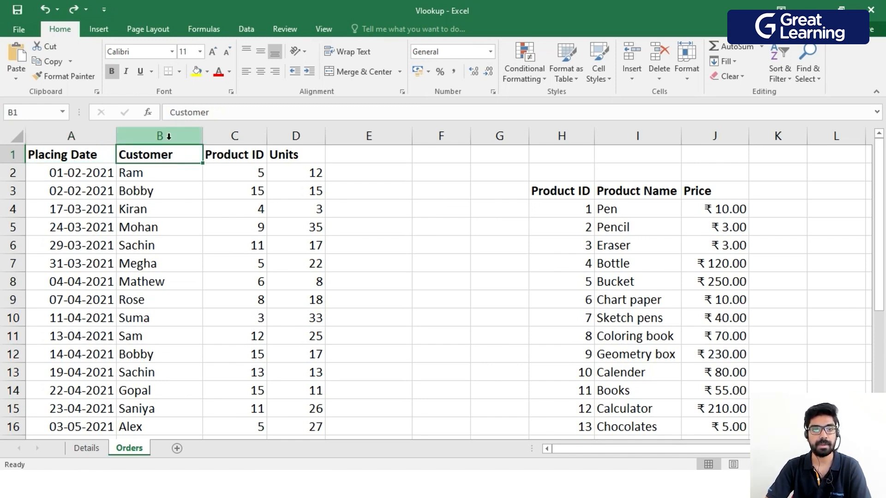
left_click_drag(166, 207, 172, 354)
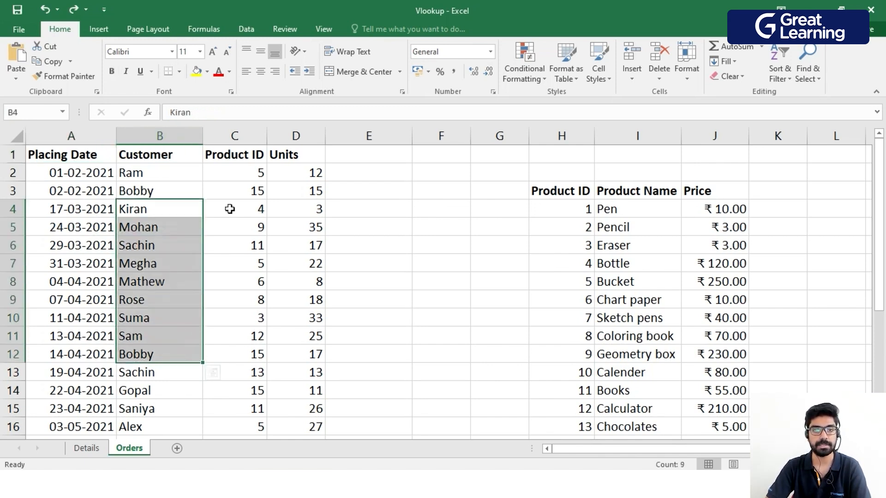
left_click(237, 152)
left_click_drag(237, 177, 228, 340)
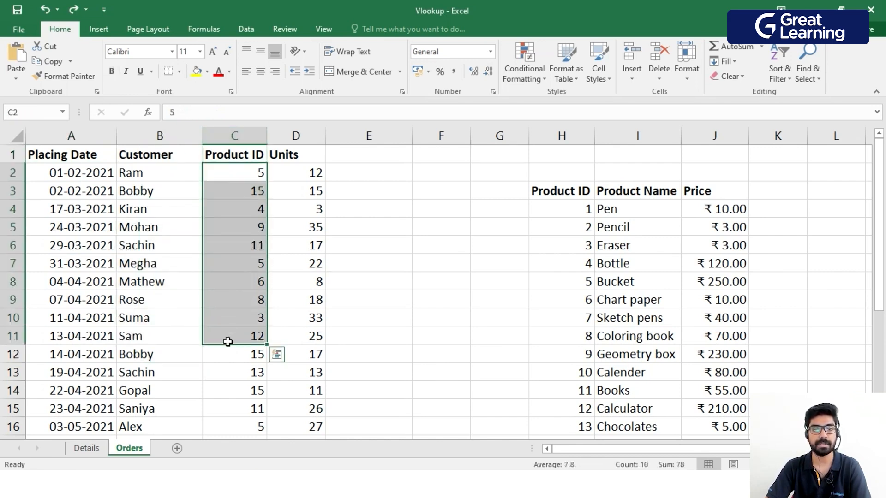
left_click(288, 161)
left_click_drag(293, 185, 304, 335)
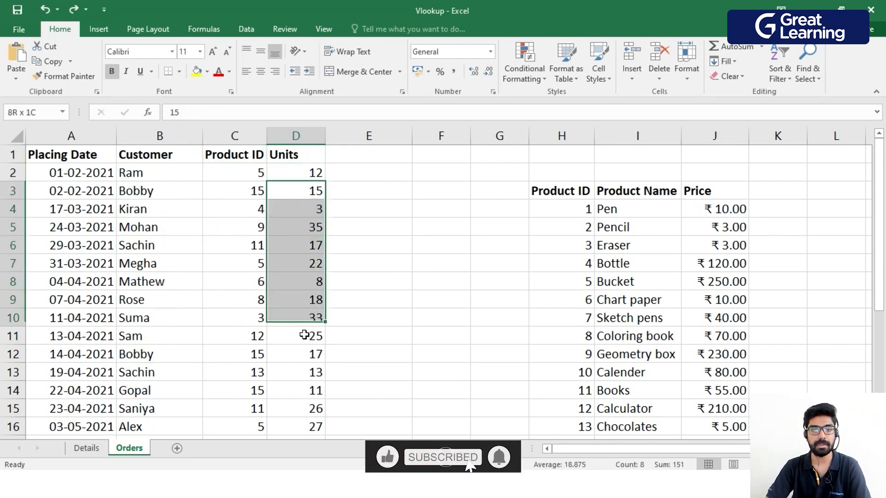
left_click(243, 279)
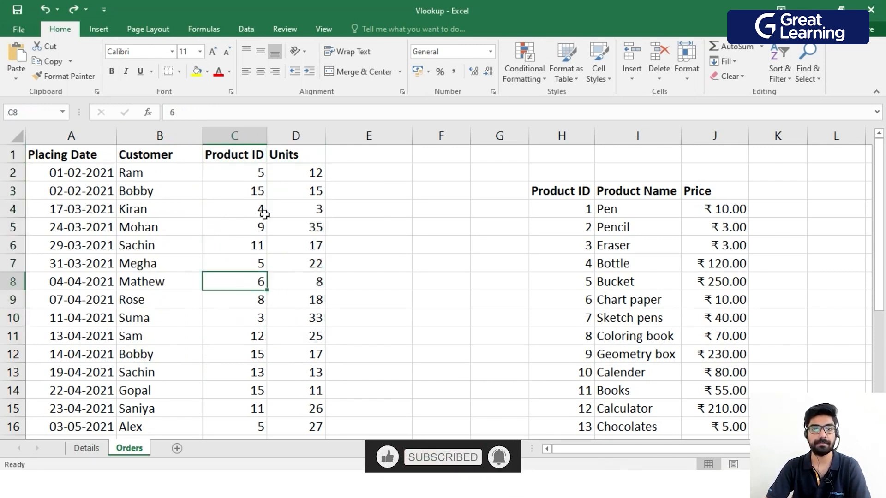
left_click(111, 157)
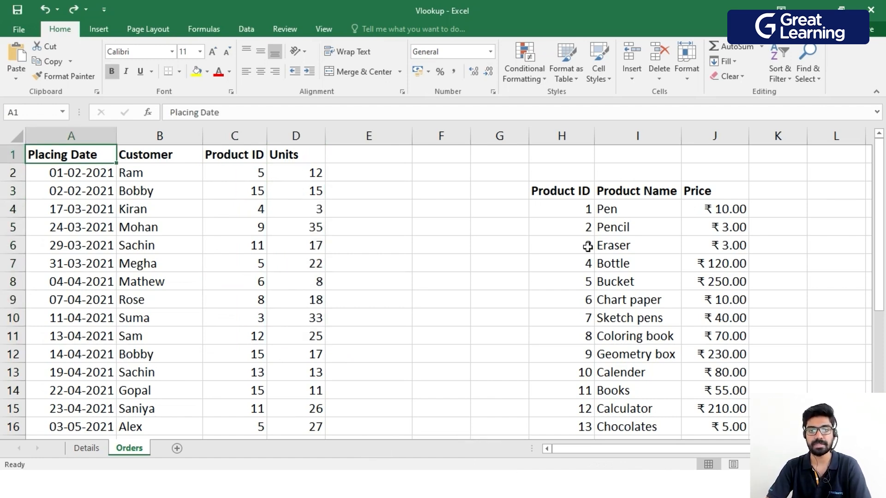
left_click_drag(574, 209, 558, 406)
left_click_drag(623, 207, 646, 418)
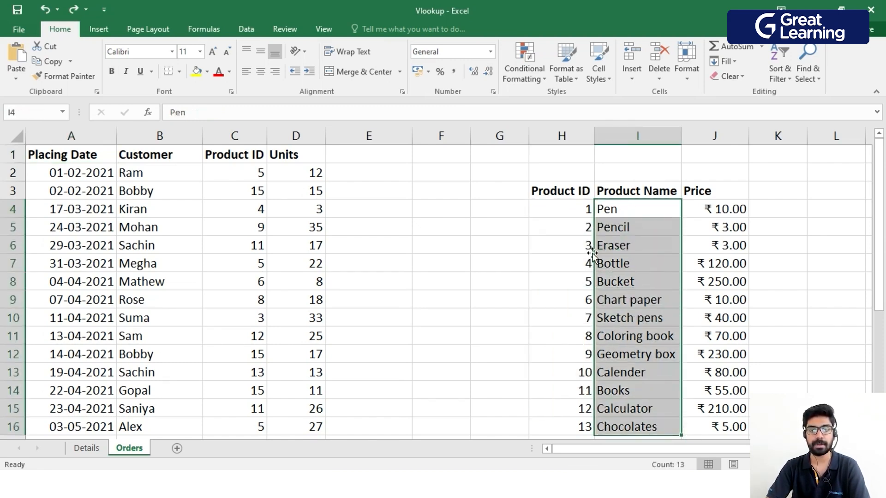
left_click_drag(724, 207, 726, 422)
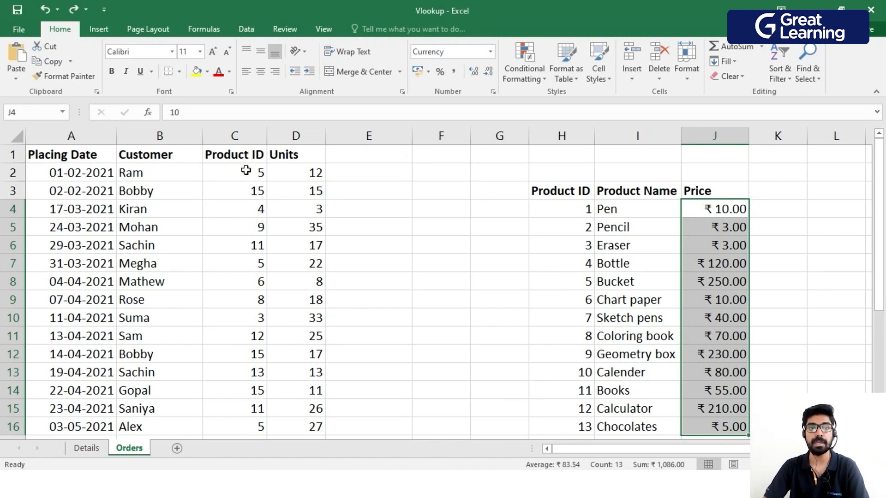
Add the column header "Product Name" in cell E1, beside the Units column.
left_click(364, 154)
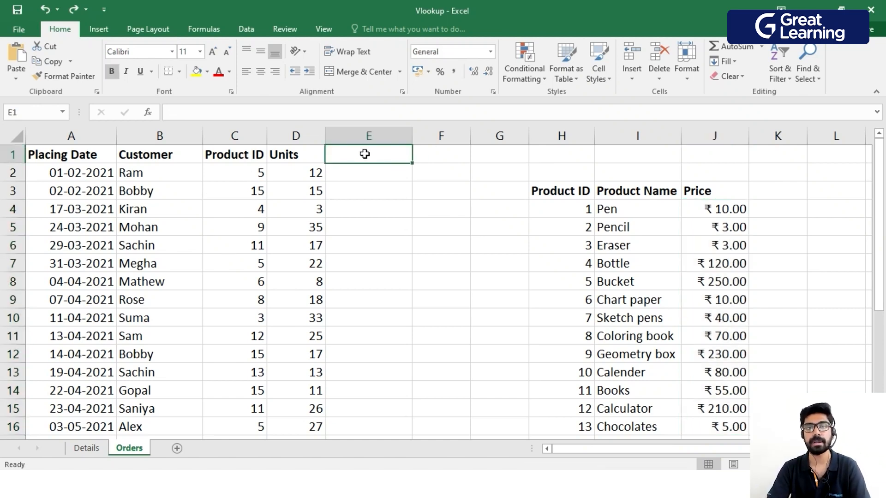
type("Pr")
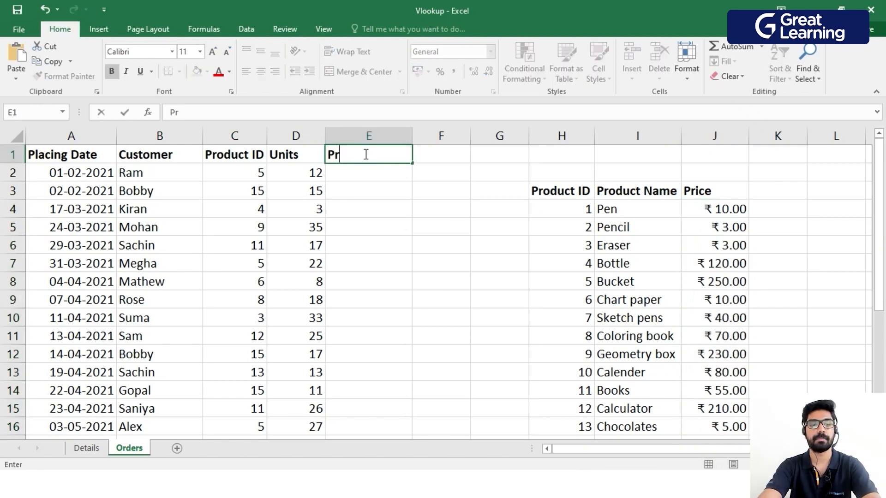
type("oduct Name")
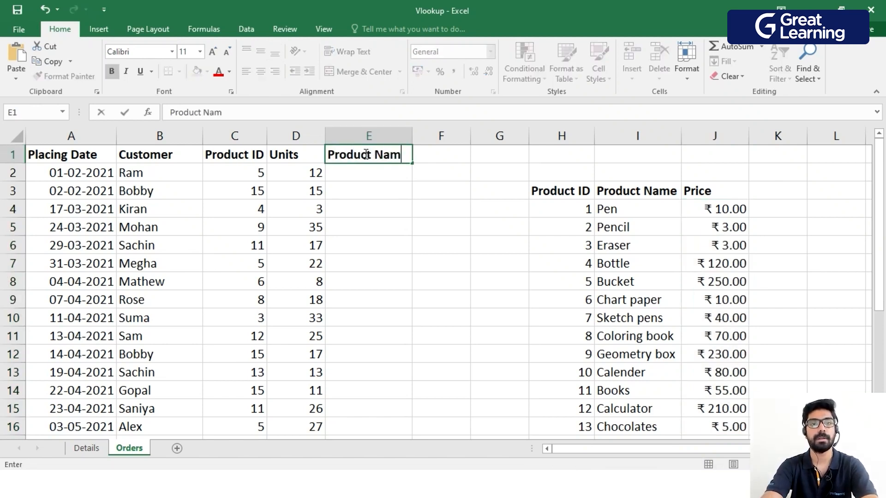
key("Return")
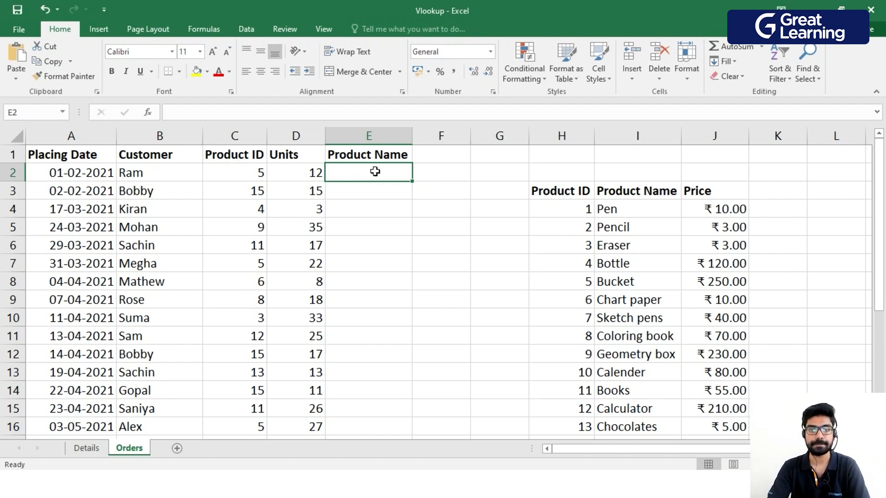
Look up the first order's product name in E2 with =VLOOKUP(C2,H3:J18,2,TRUE).
type("=vlo")
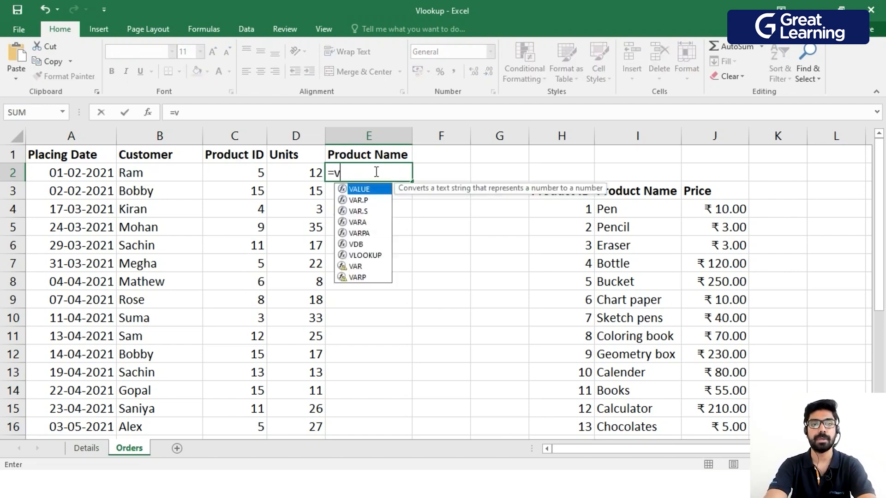
key("Tab")
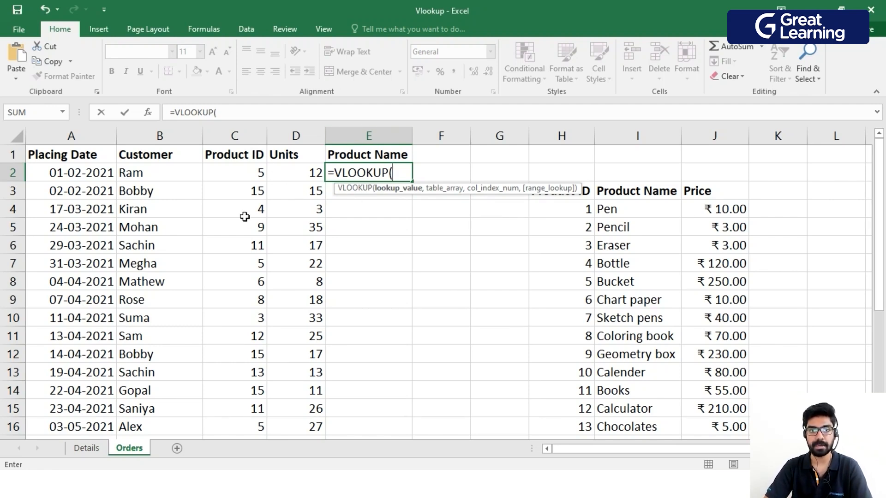
left_click(239, 171)
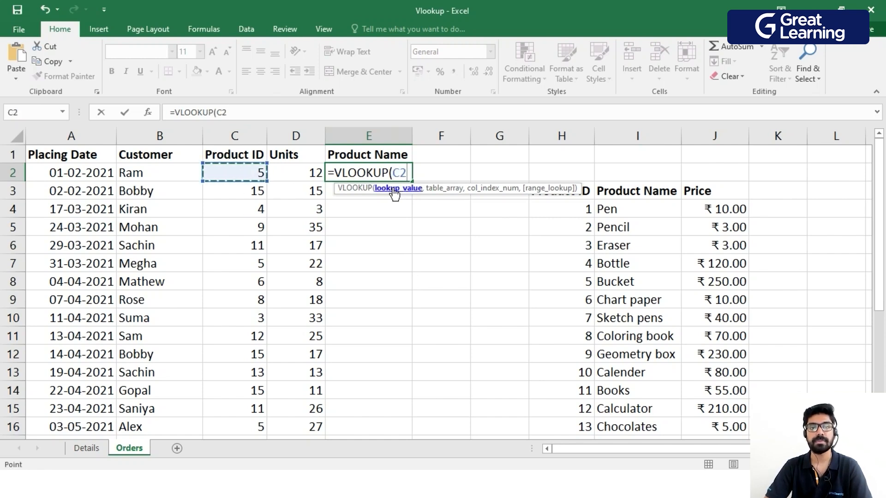
type(",")
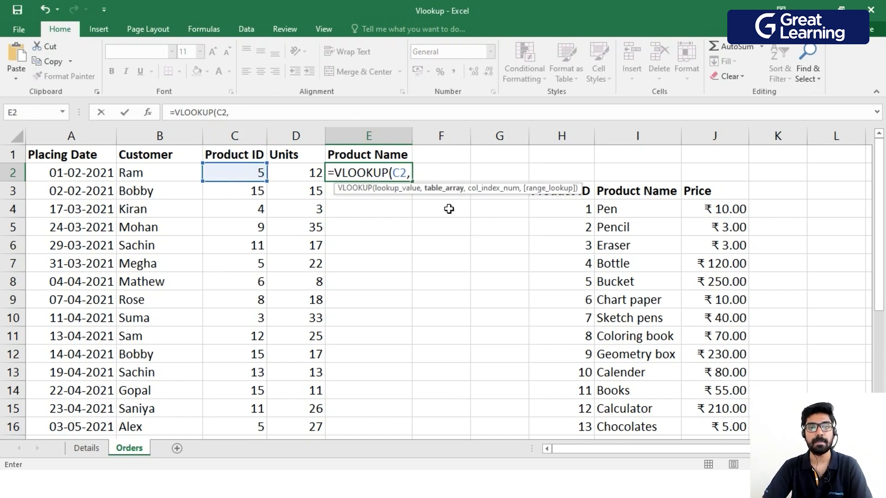
left_click_drag(531, 189, 453, 189)
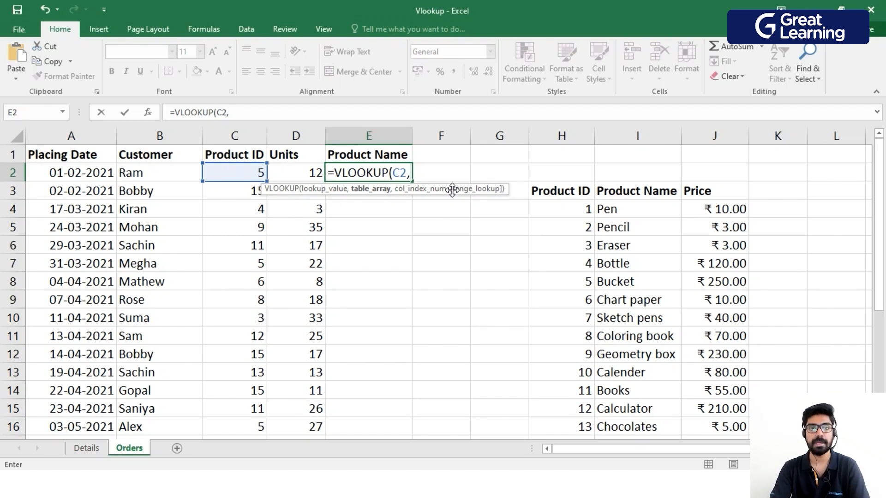
left_click_drag(551, 194, 718, 412)
scroll(718, 412, "up", 1)
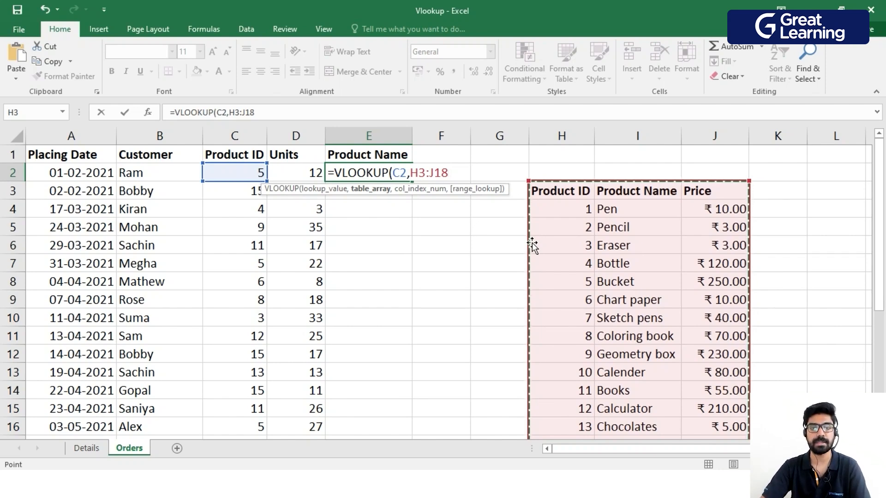
type(",")
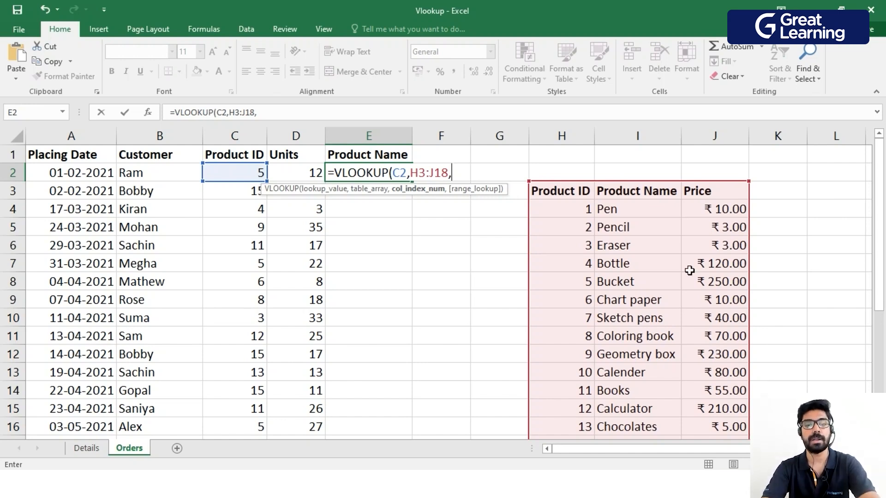
type(",")
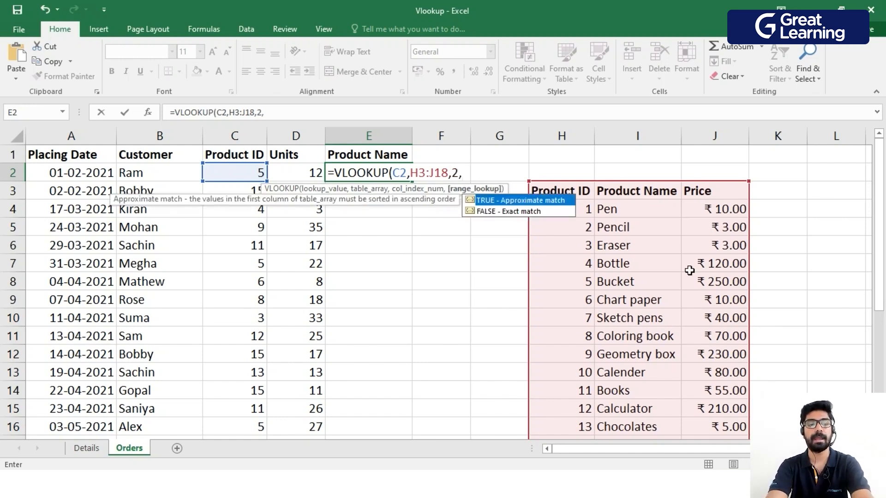
key("Tab")
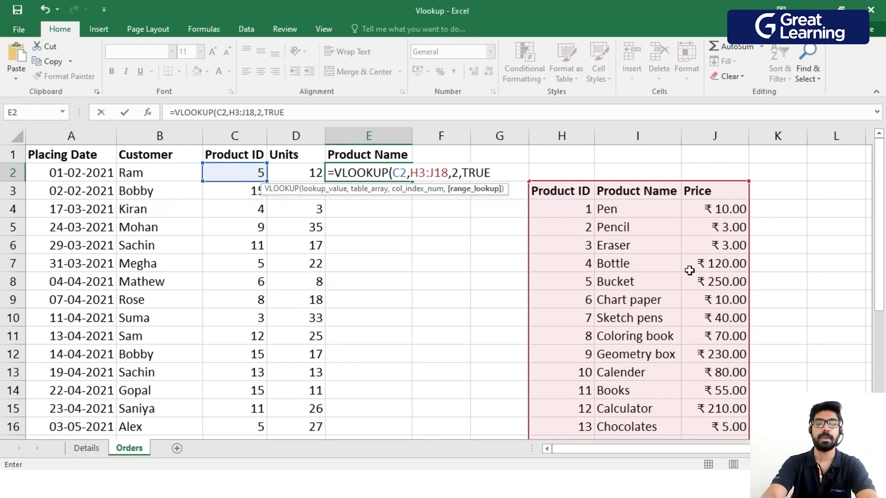
key("Return")
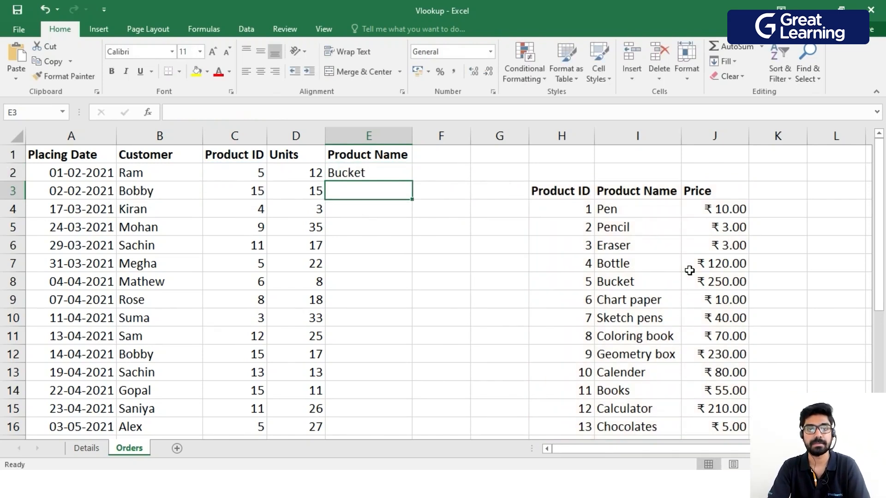
Check the looked-up name in E2 against the product list's entry for the product ID in C2.
left_click(257, 176)
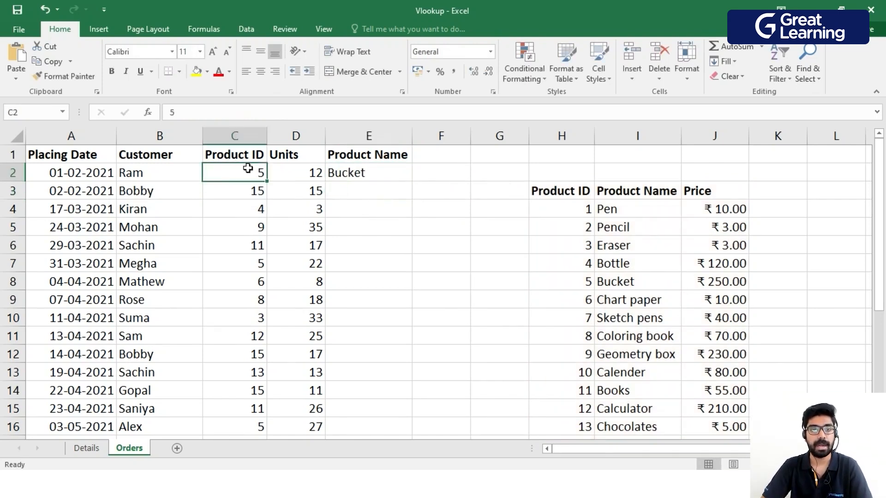
left_click(583, 288)
left_click(616, 286)
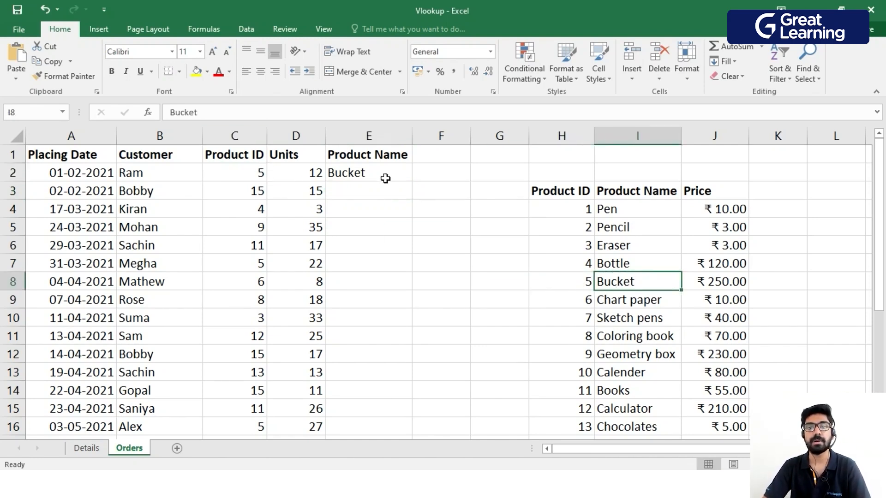
left_click(583, 287)
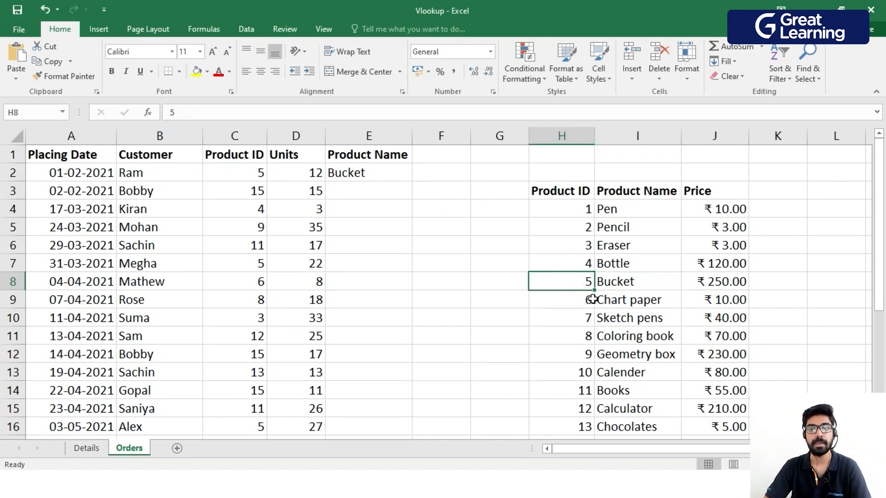
left_click(629, 287)
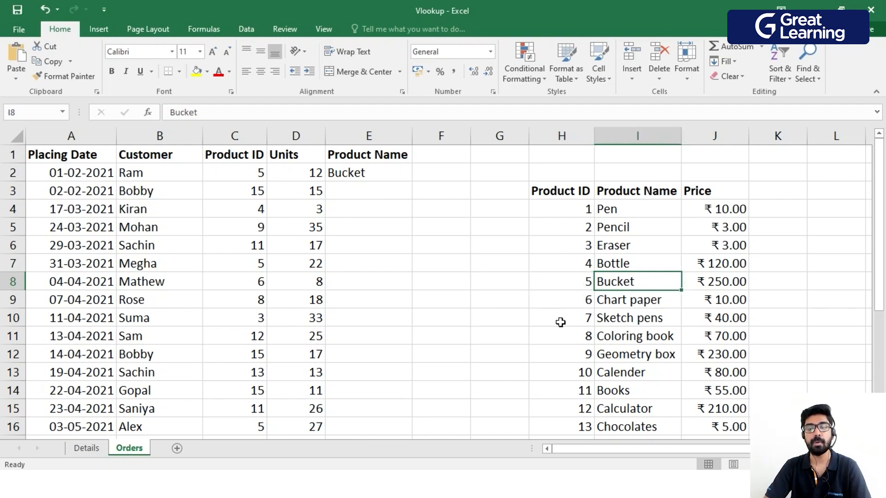
left_click(372, 174)
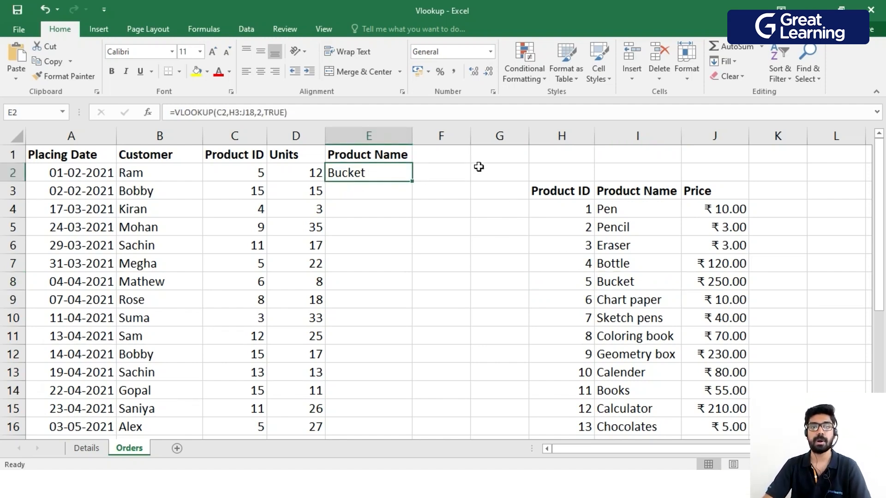
Add the column header "Price" in cell F1, beside the Product Name column.
left_click(447, 154)
type("Price")
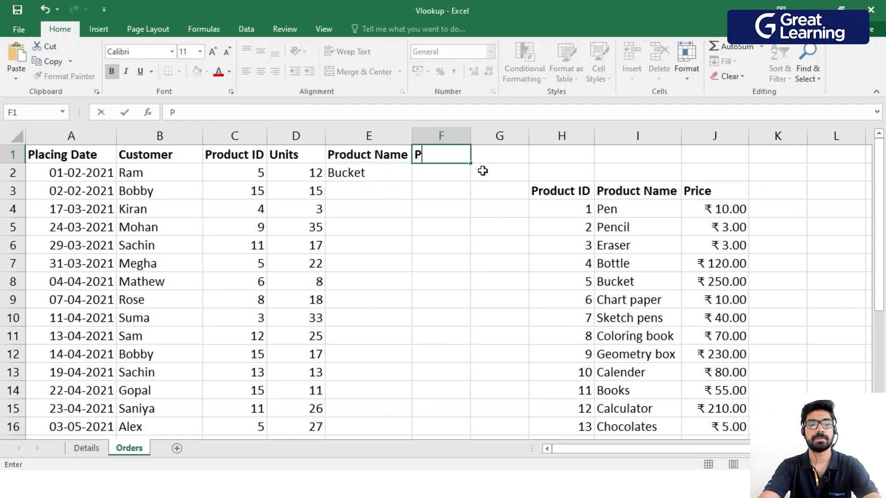
key("Return")
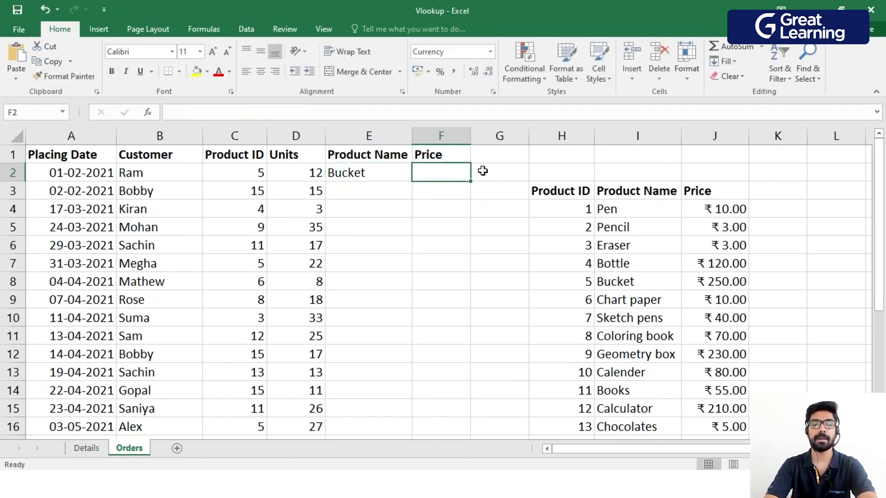
Look up the first order's price in F2 with =VLOOKUP(C2,H3:J18,3,TRUE).
type("=vlo")
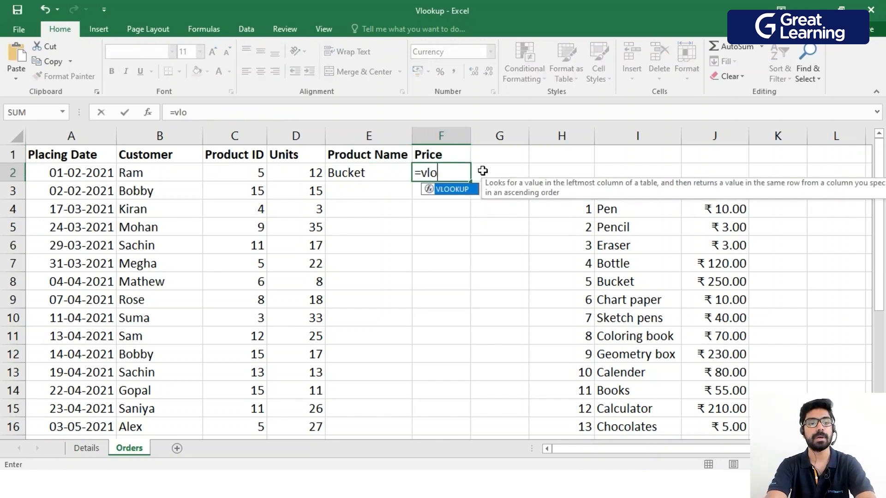
key("Tab")
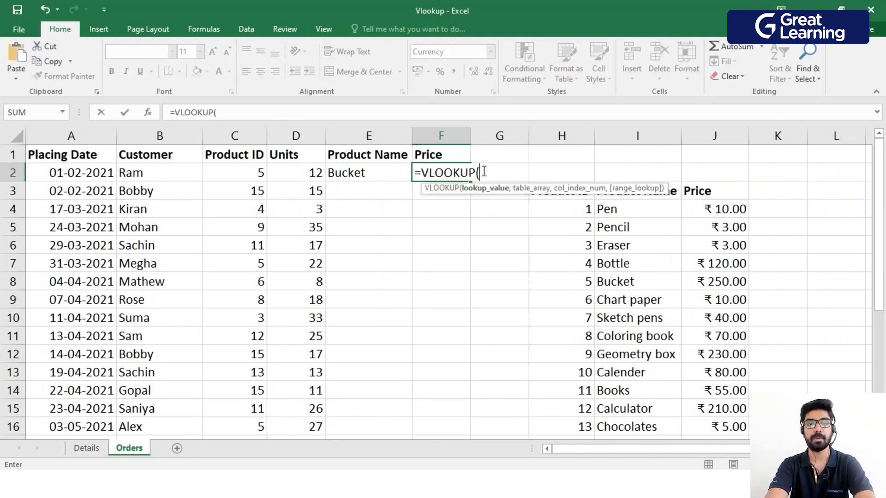
left_click(250, 175)
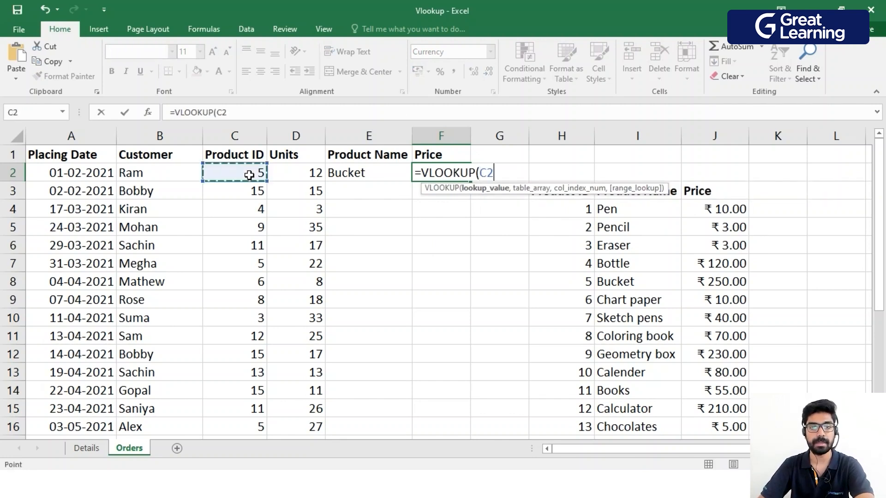
type(",")
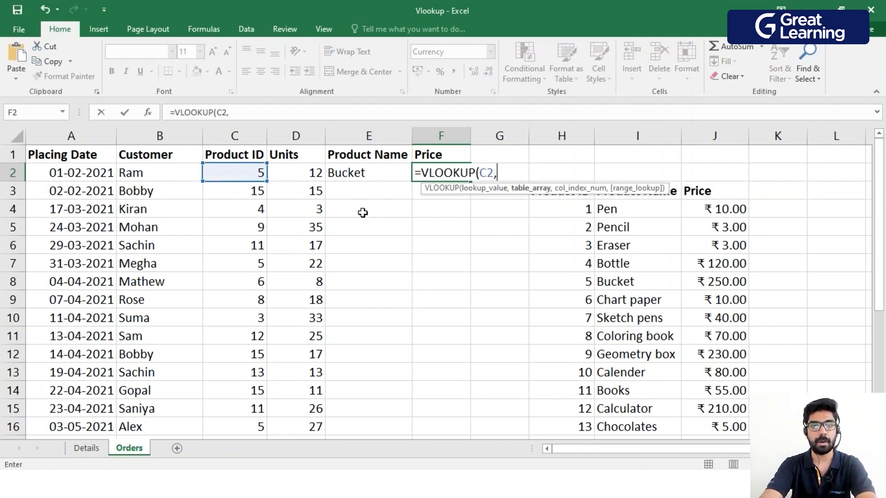
left_click_drag(615, 186, 467, 187)
left_click_drag(545, 194, 702, 409)
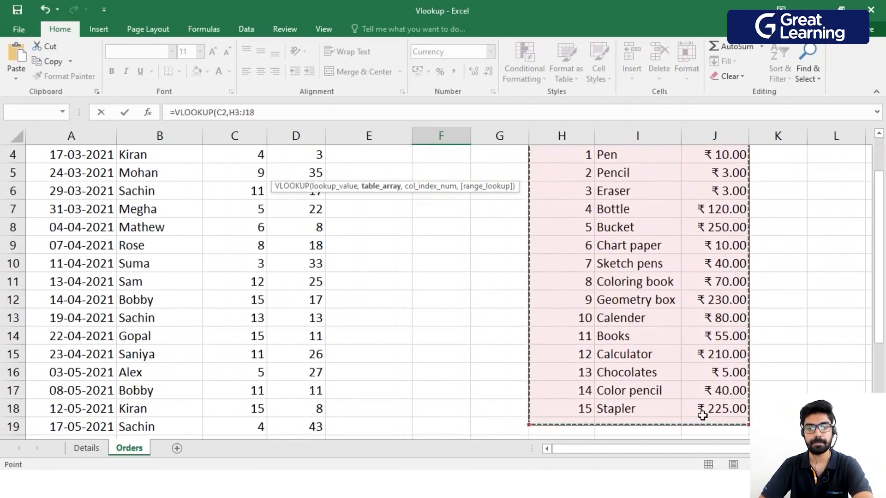
scroll(607, 367, "up", 1)
type(",")
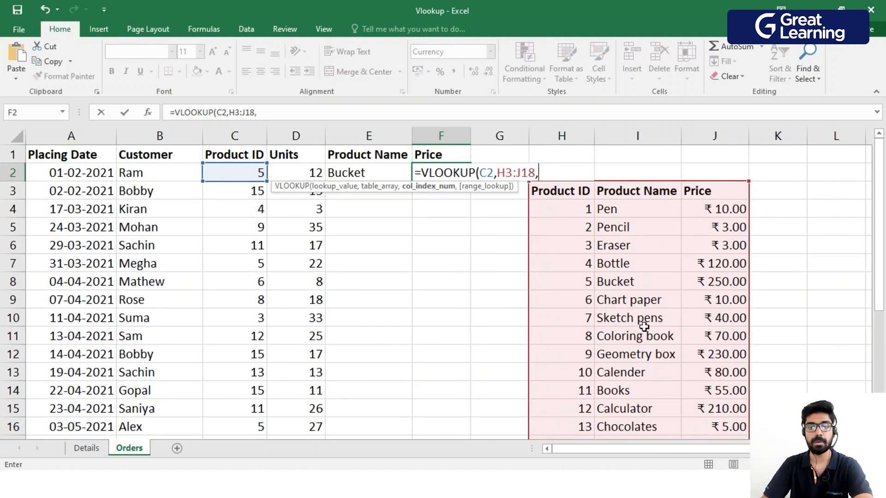
type("3,")
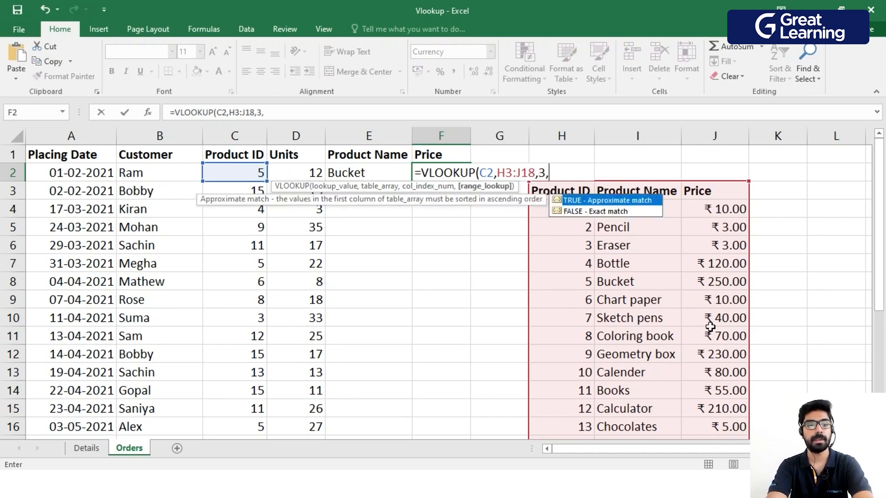
key("Tab")
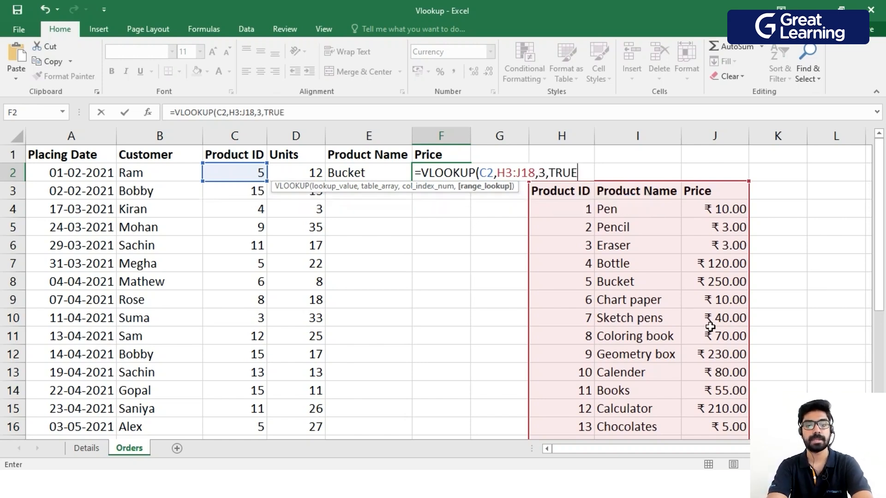
type(")")
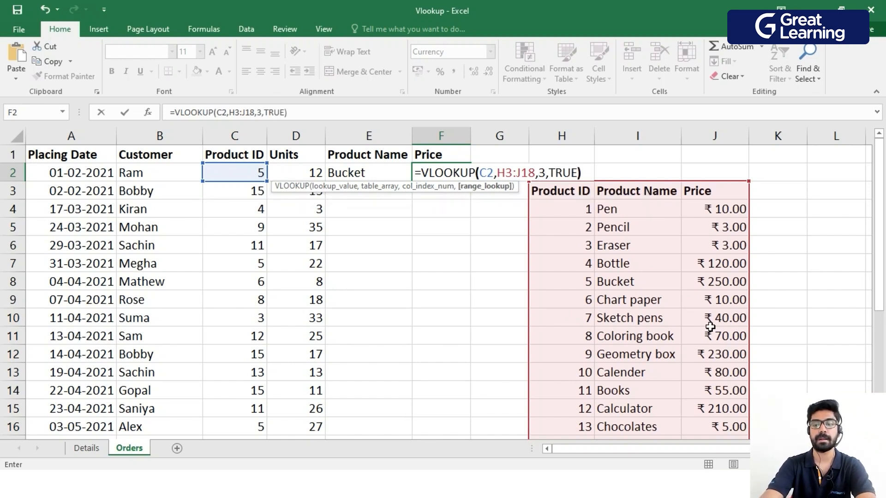
key("Return")
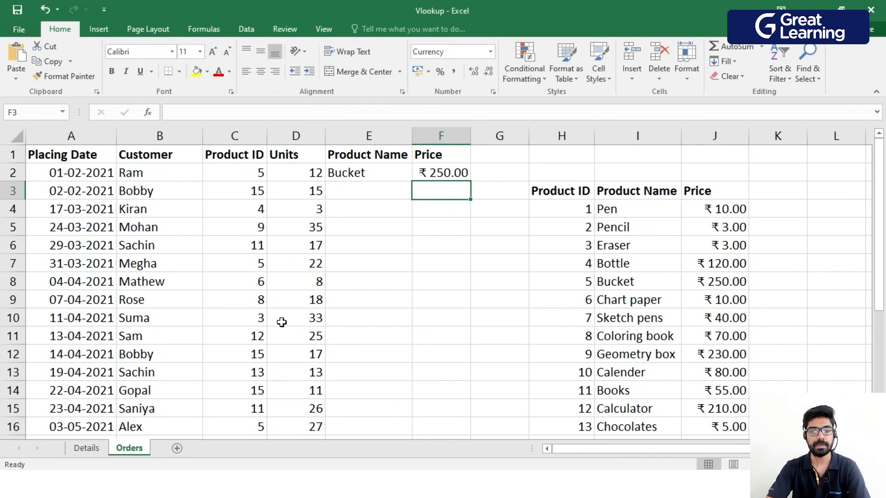
Look up the second order's product name in E3 from the Details sheet with =VLOOKUP(C3,Details!A1:C16,2,TRUE).
left_click(89, 450)
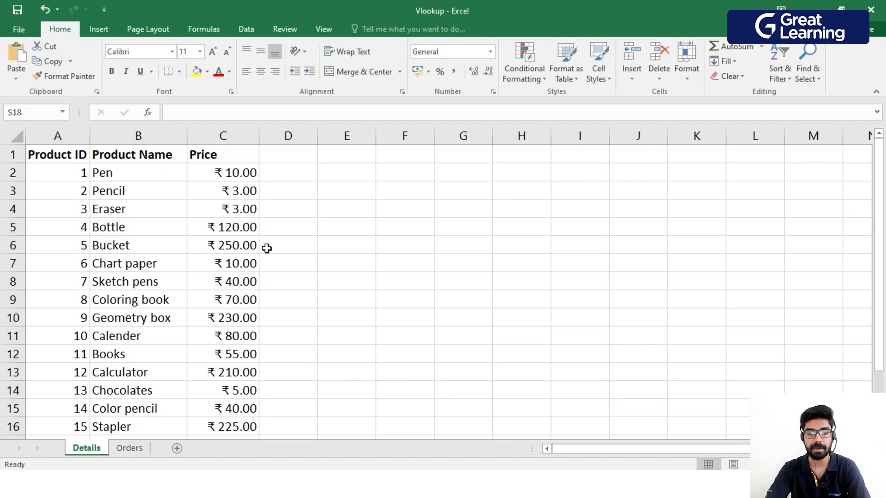
left_click(129, 448)
left_click(342, 190)
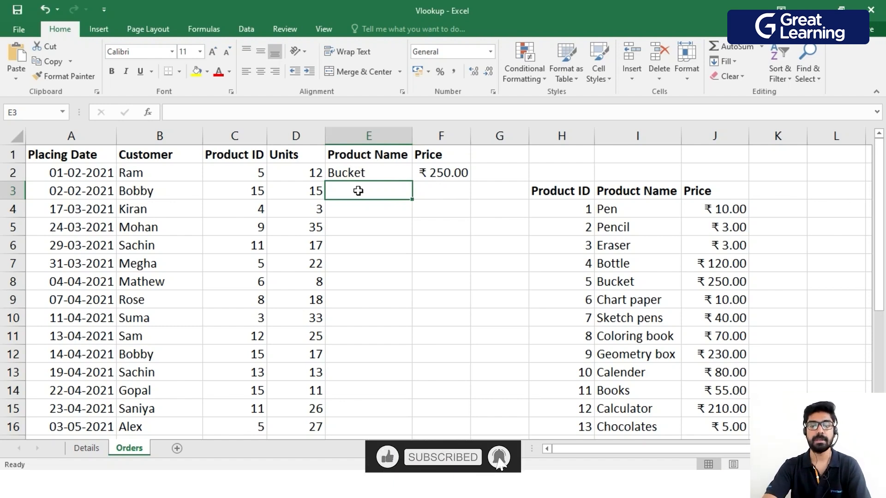
type("=vlo")
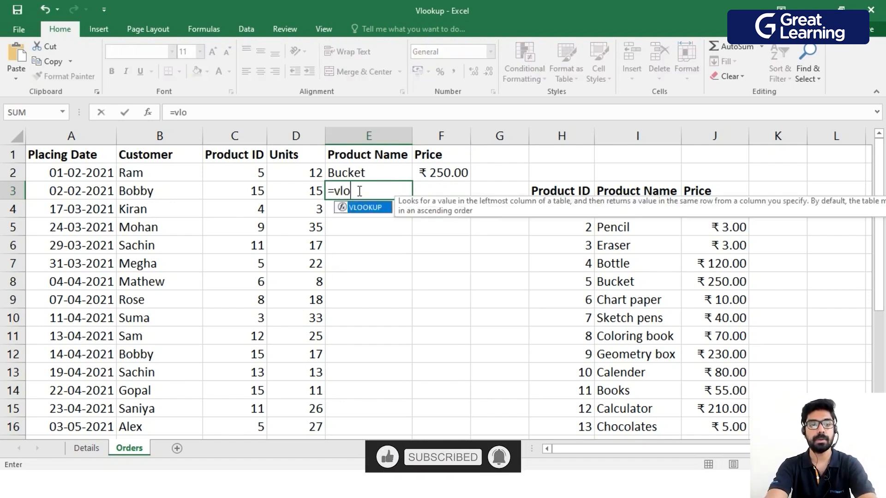
key("Tab")
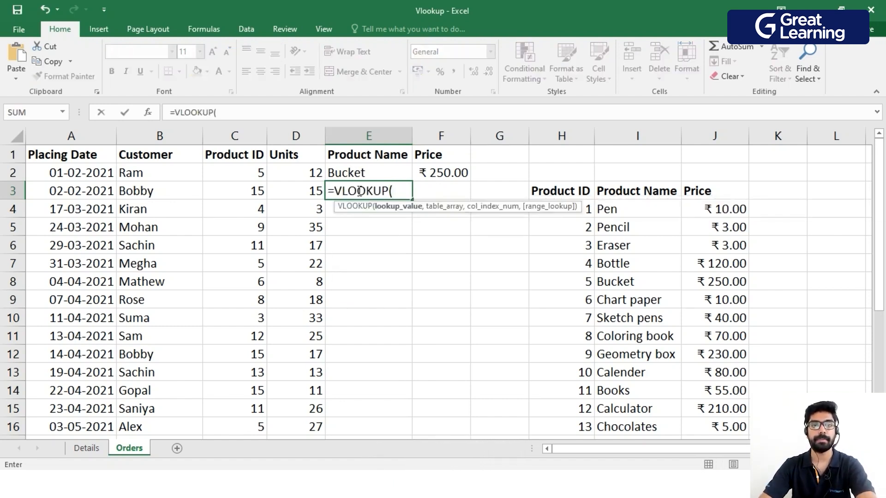
left_click(255, 191)
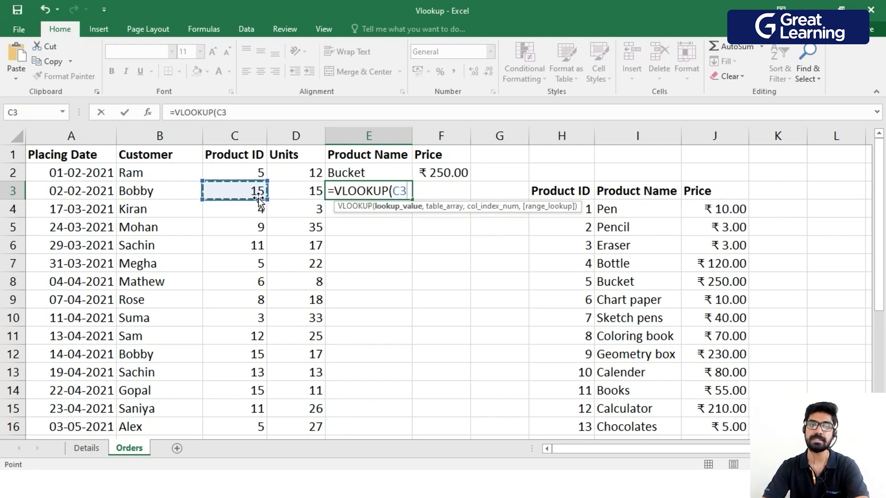
type(",")
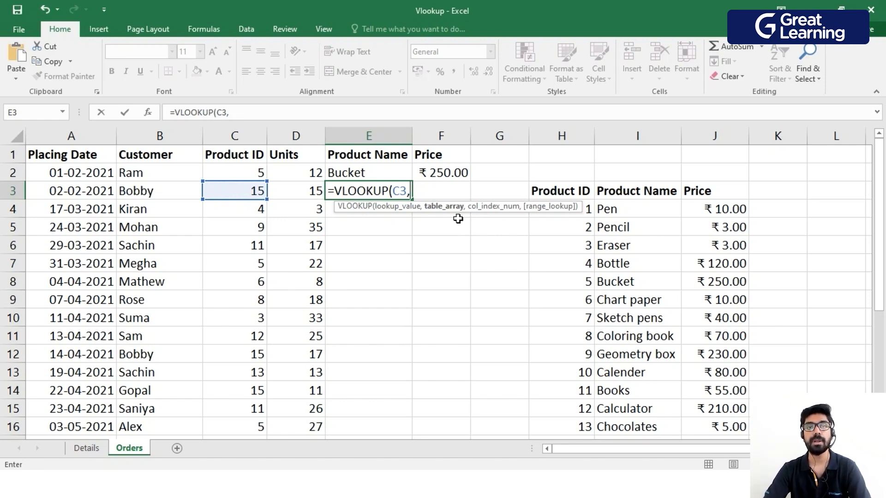
left_click(86, 448)
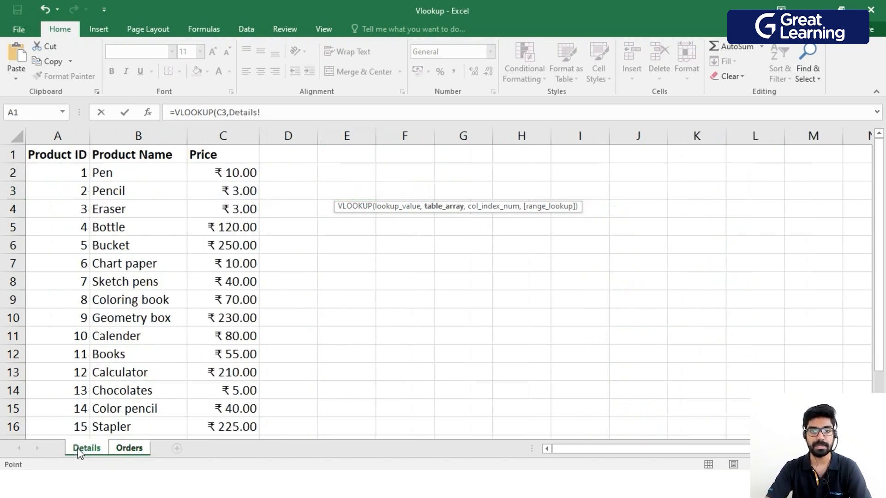
left_click_drag(63, 156, 226, 373)
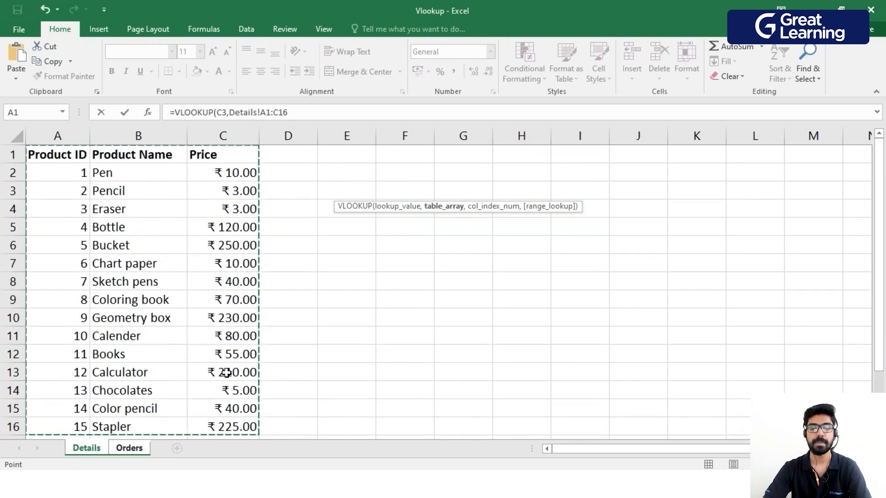
type(",")
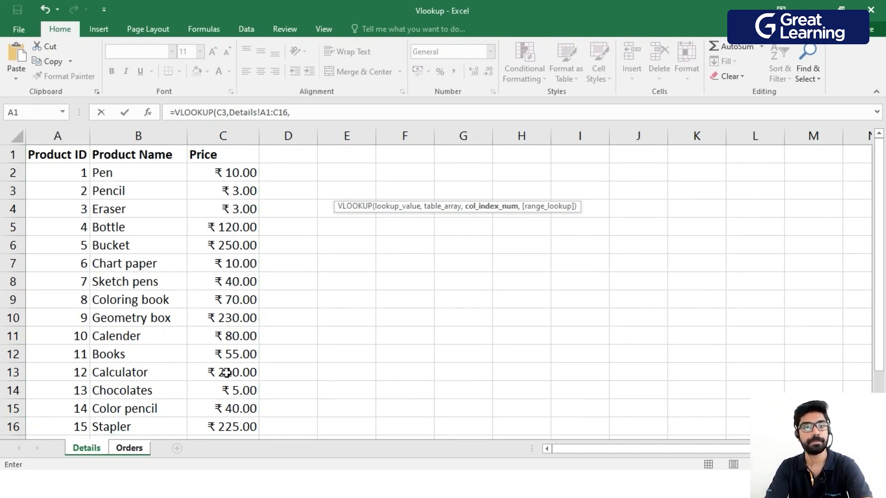
type("2,")
key("Tab")
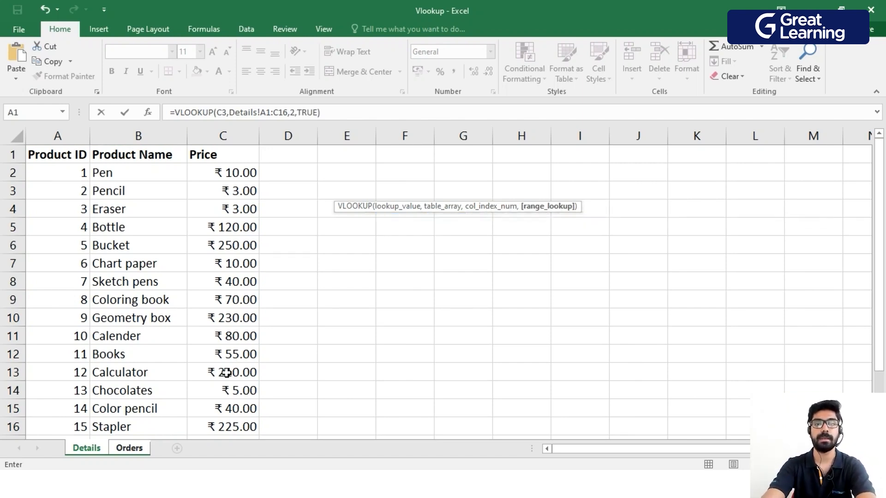
key("Return")
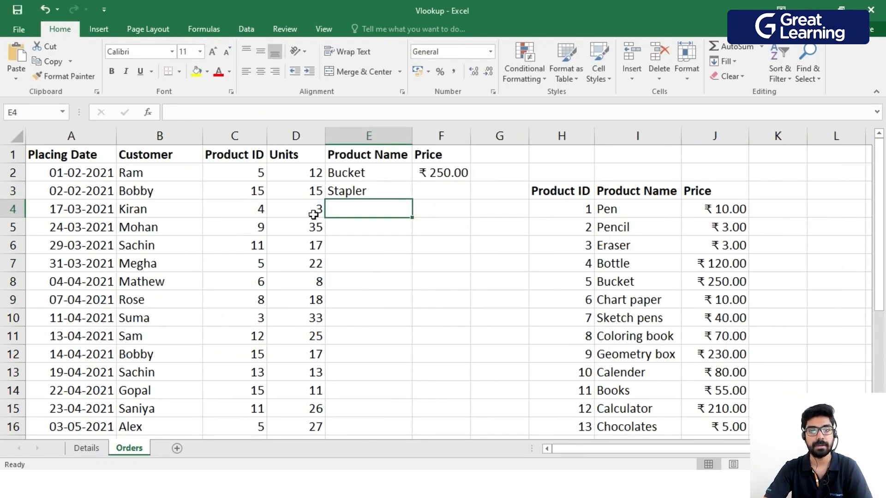
Look up the second order's price in F3 from the Details sheet with =VLOOKUP(C3,Details!A1:C16,3,TRUE).
scroll(457, 263, "down", 4)
scroll(600, 231, "up", 4)
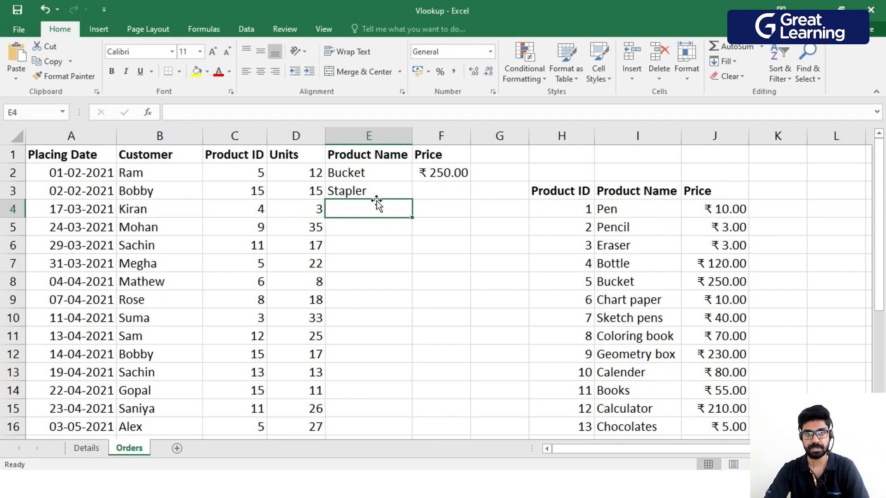
left_click(446, 193)
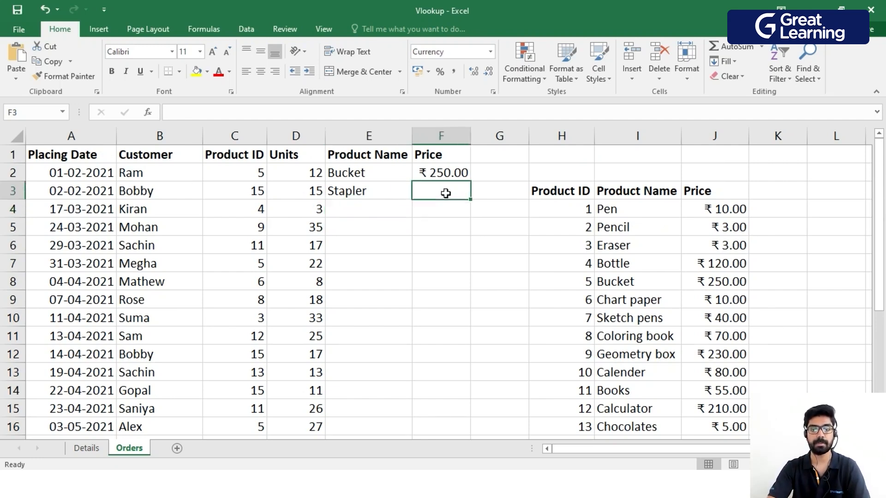
type("=vlo")
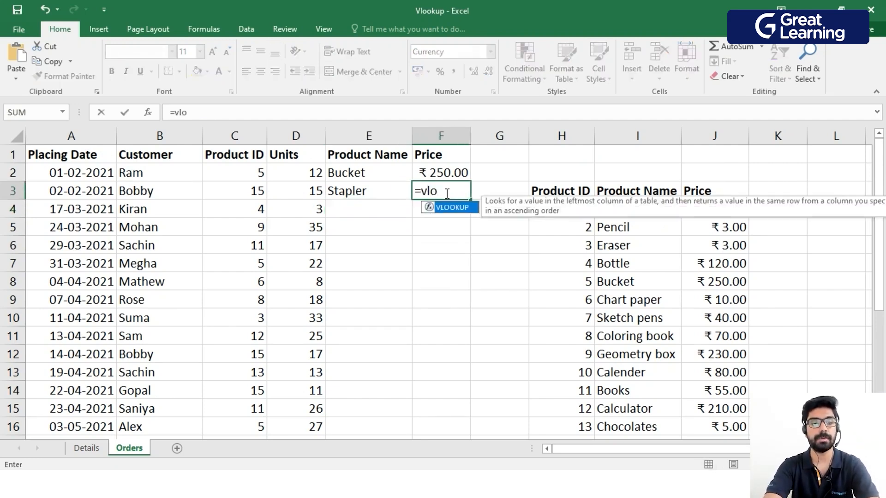
key("Tab")
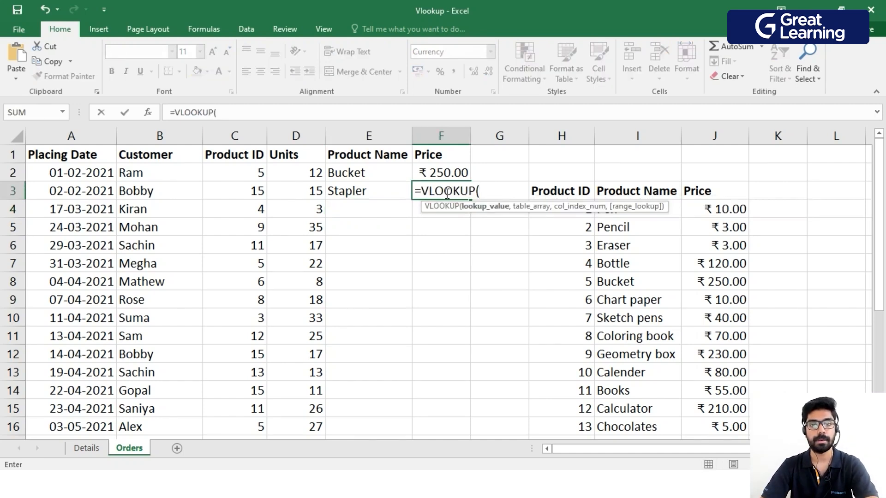
left_click(247, 193)
type(",")
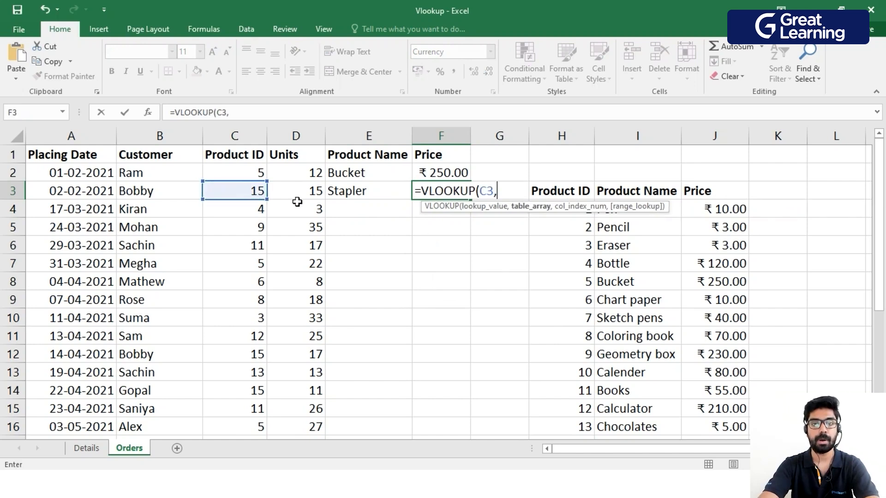
left_click(85, 448)
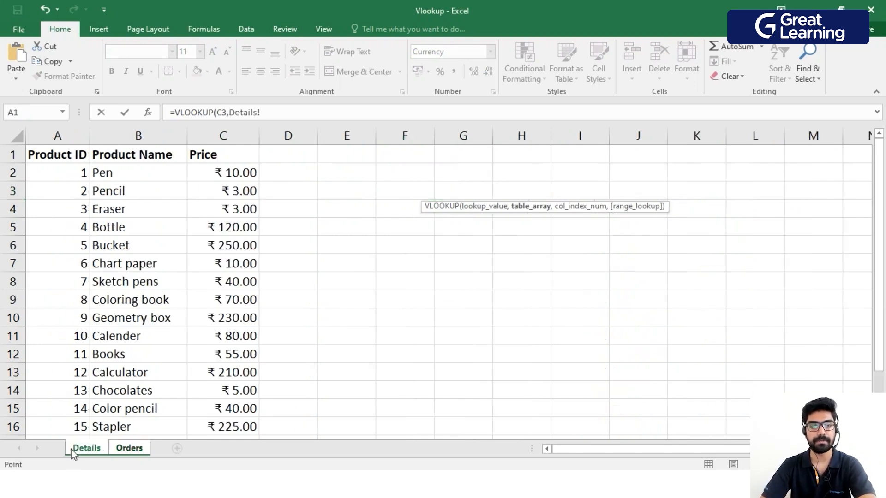
left_click_drag(58, 154, 230, 375)
type(",3")
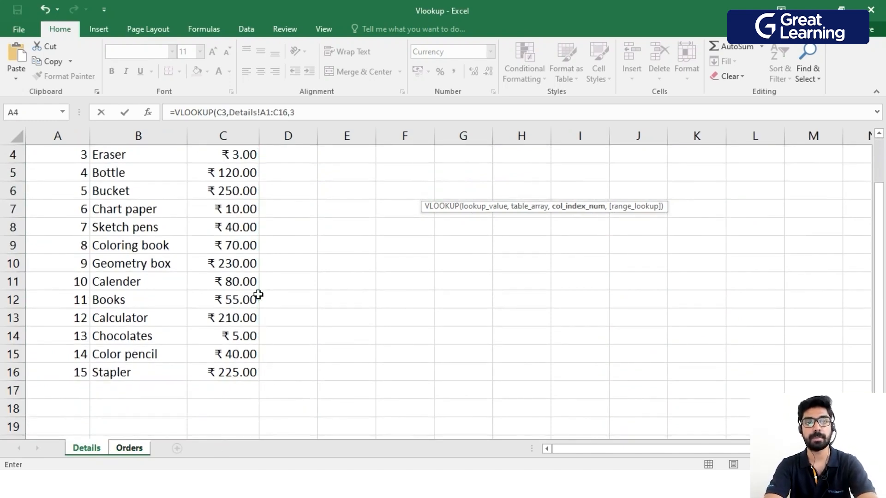
scroll(258, 295, "up", 1)
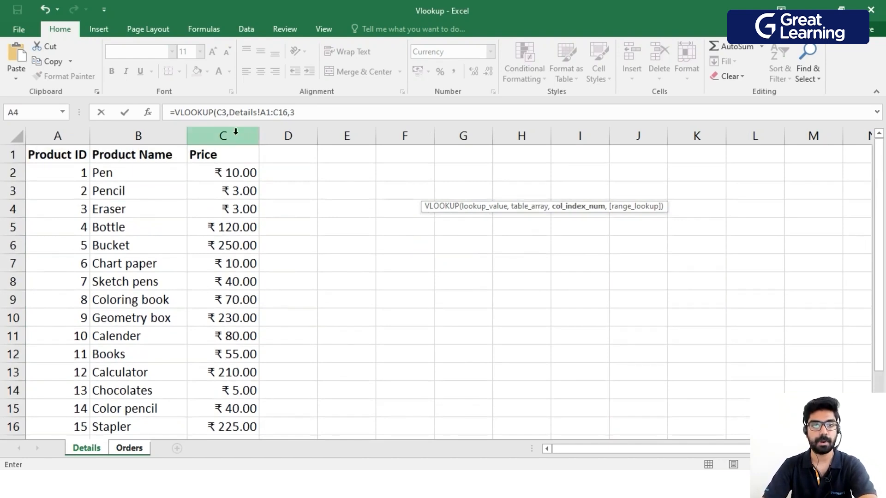
type("3,")
key("Tab")
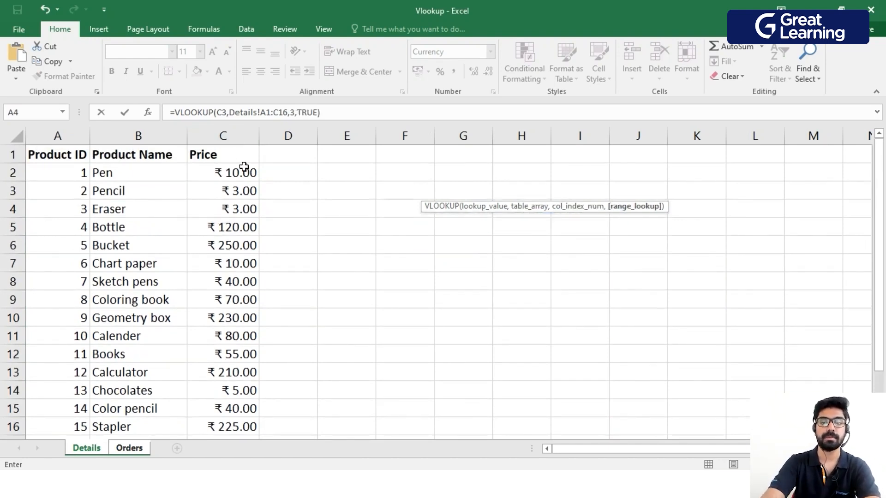
type(")")
key("Return")
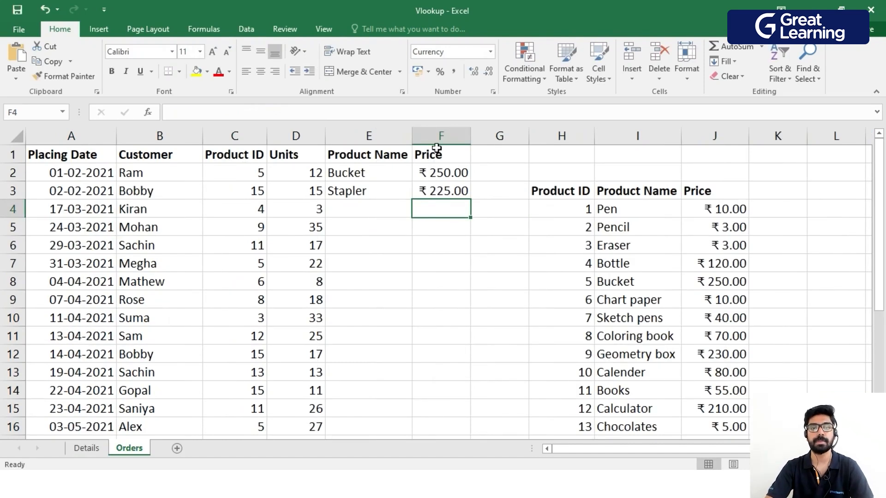
Create a new blank workbook.
scroll(584, 333, "down", 2)
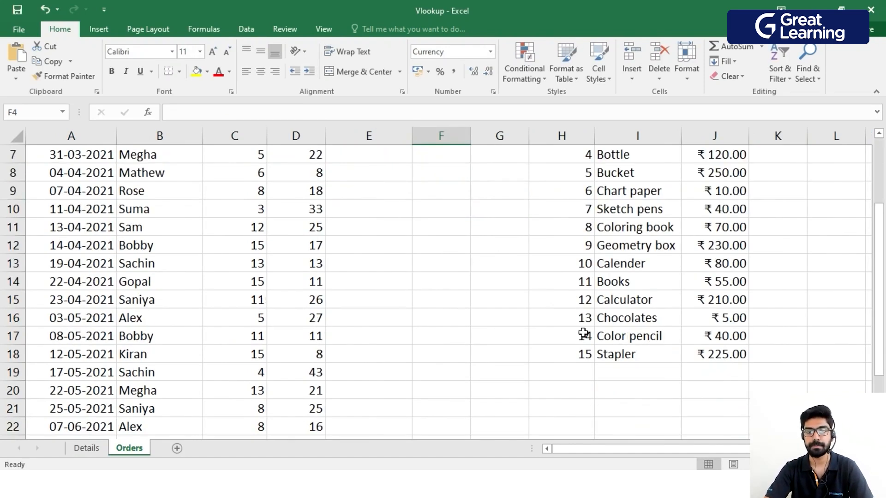
scroll(532, 289, "up", 2)
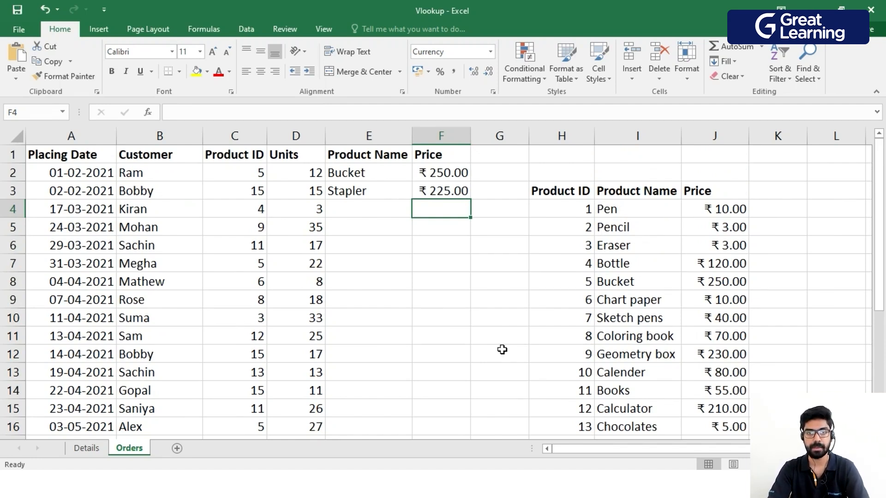
left_click(19, 29)
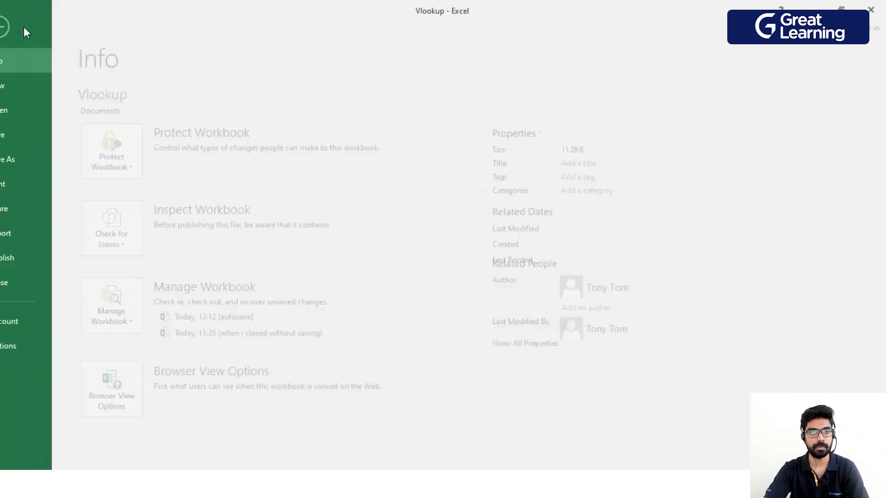
left_click(46, 84)
left_click(168, 212)
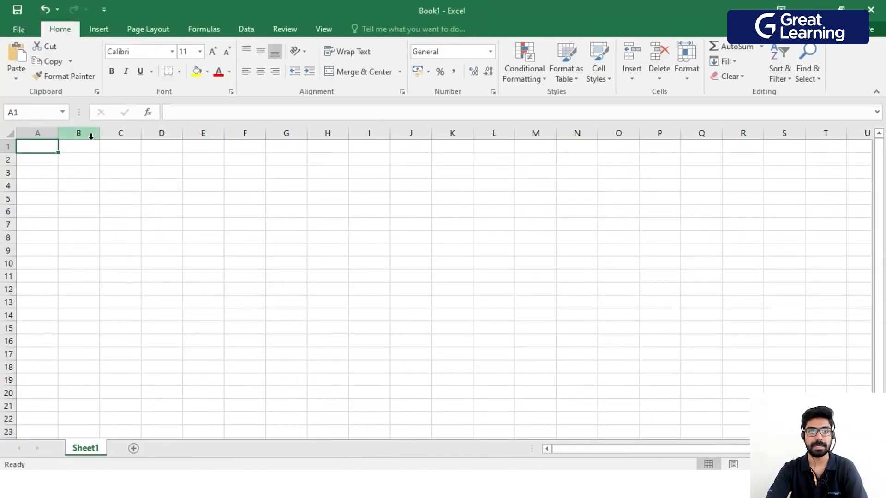
Copy the product table H3:J18 from the Orders sheet of the Vlookup workbook into Book1, starting at cell A1.
left_click(452, 485)
left_click(469, 450)
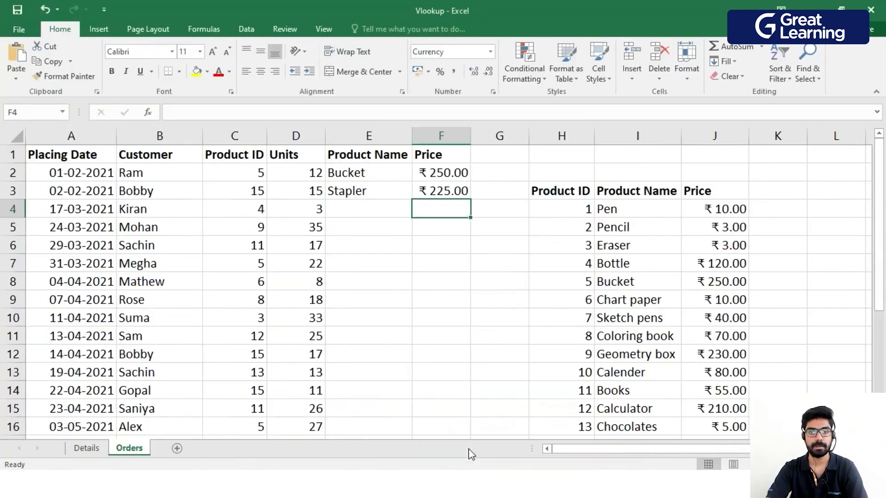
left_click_drag(568, 193, 708, 409)
key("ctrl+c")
mouse_move(461, 485)
left_click(539, 434)
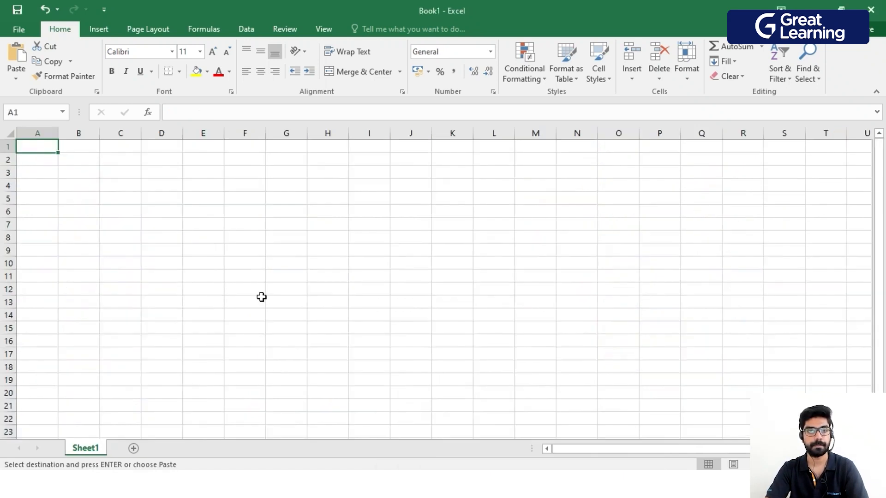
key("ctrl+v")
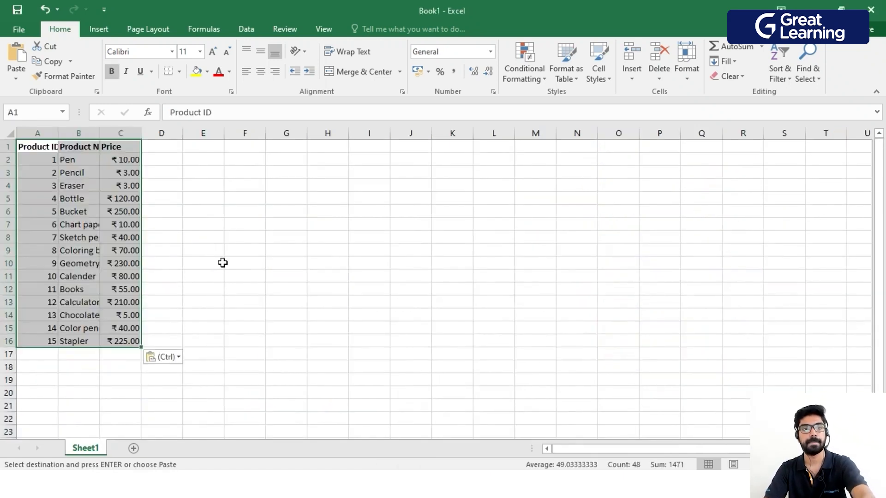
Widen the Product ID, Product Name and Price columns in Book1 to fit their contents.
double_click(60, 137)
double_click(104, 134)
left_click_drag(164, 134, 172, 133)
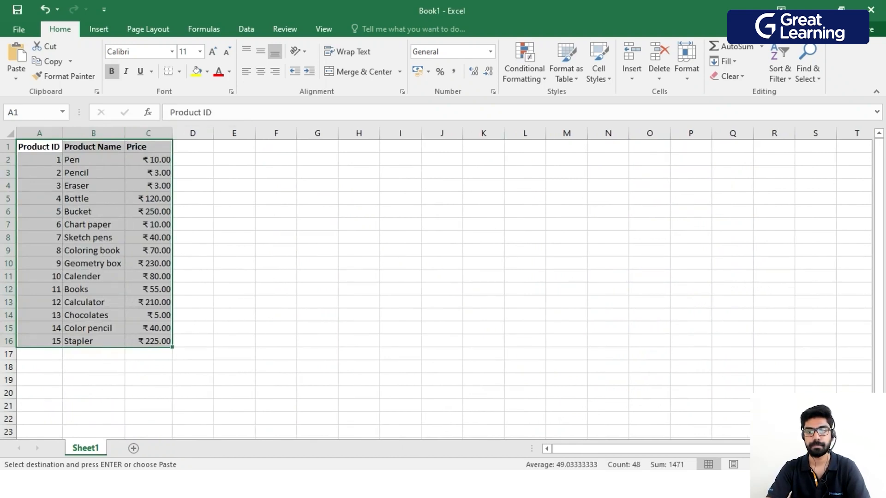
scroll(373, 326, "up", 3, "ctrl")
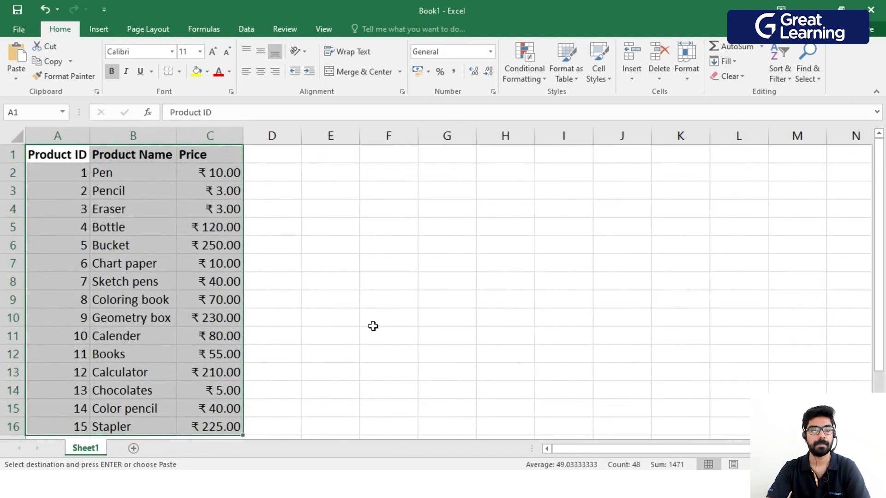
left_click(373, 326)
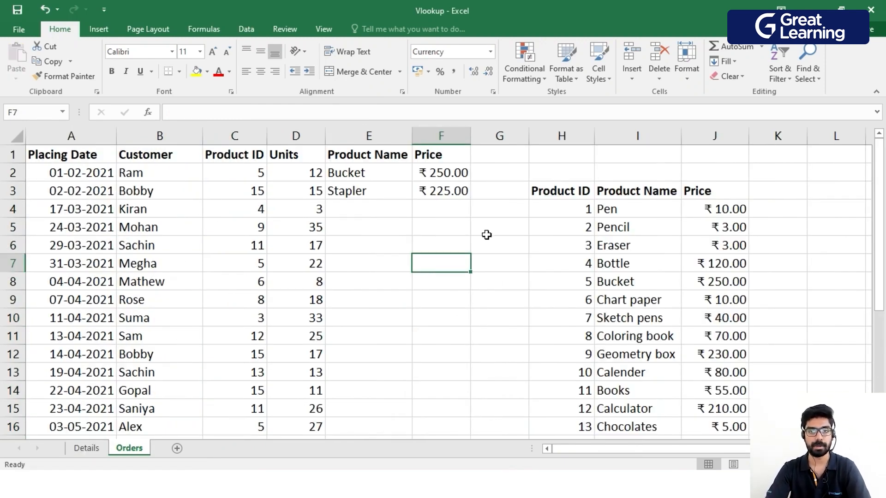
Look up the third order's product name in E4 of the Orders sheet from Book1 with =VLOOKUP(C4,[Book1]Sheet1!$A$1:$C$16,2,TRUE).
left_click(373, 207)
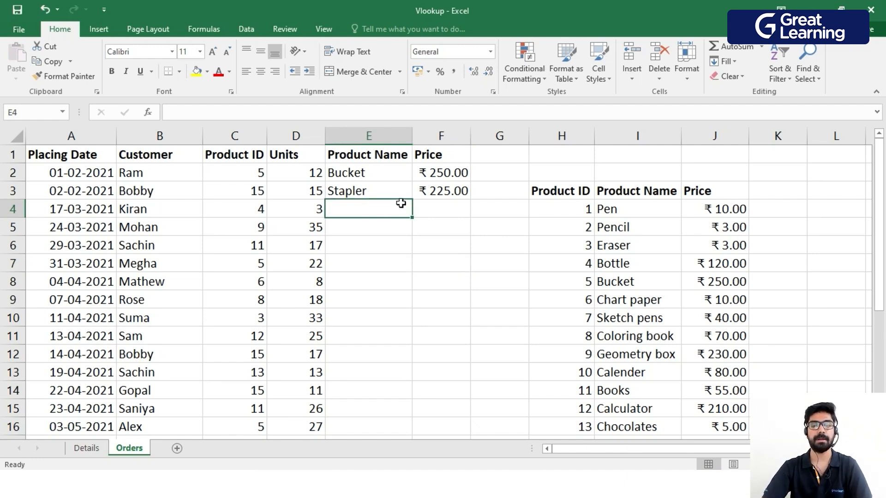
type("=vlo")
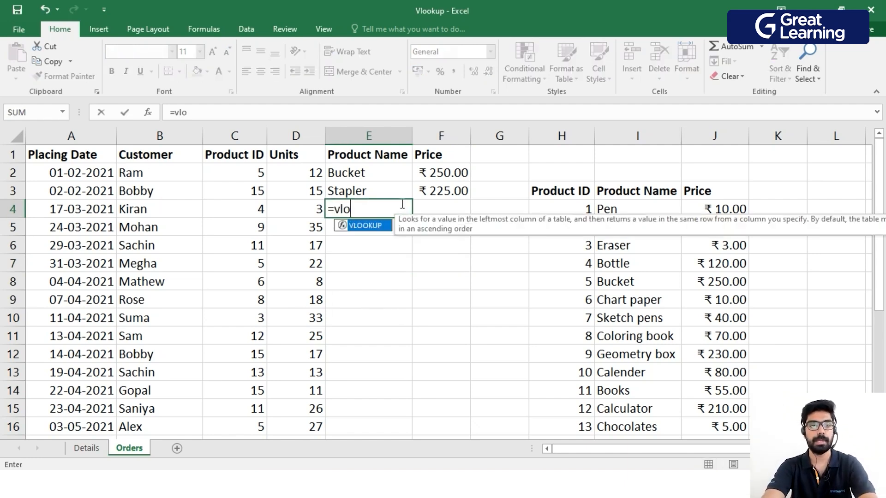
key("Tab")
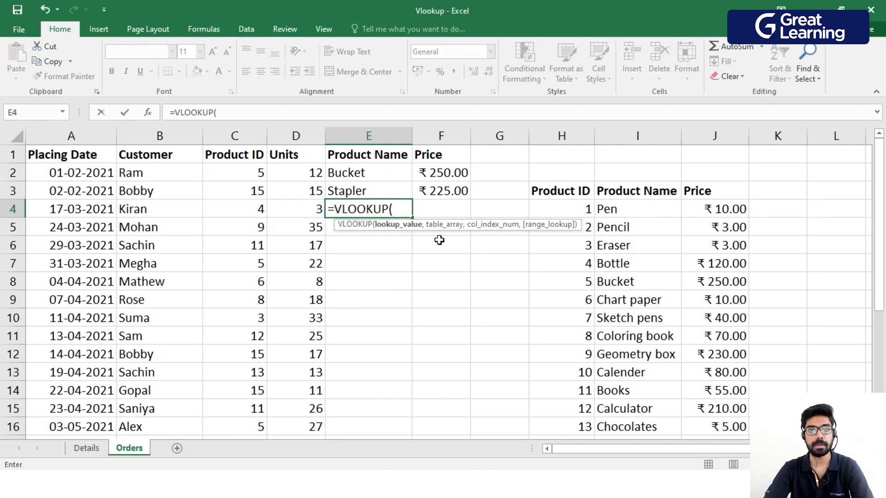
left_click(253, 216)
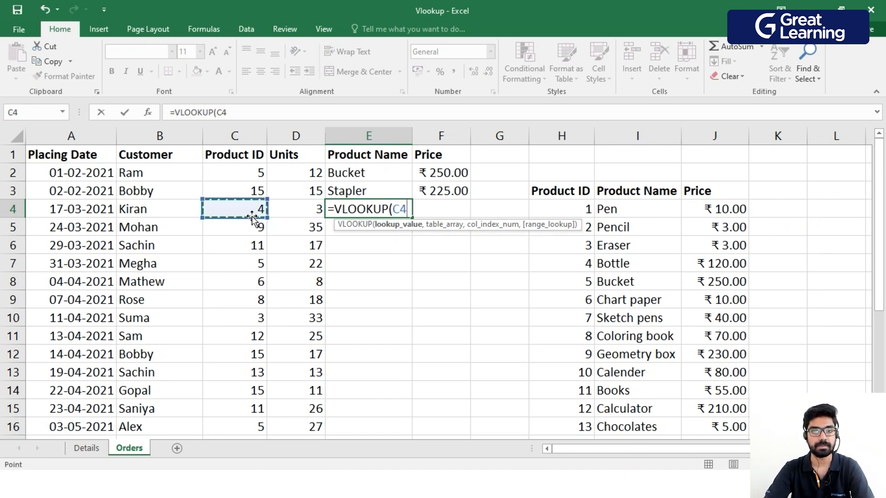
type(",")
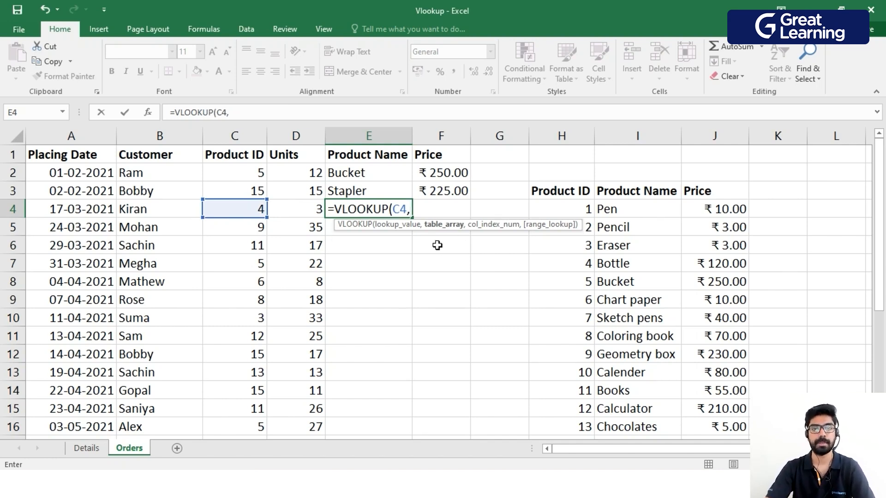
left_click(526, 483)
left_click(575, 462)
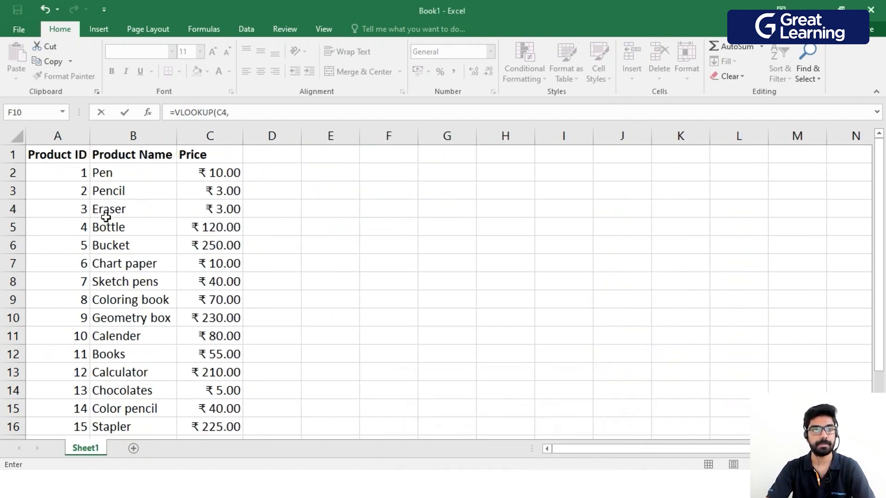
left_click_drag(59, 154, 216, 427)
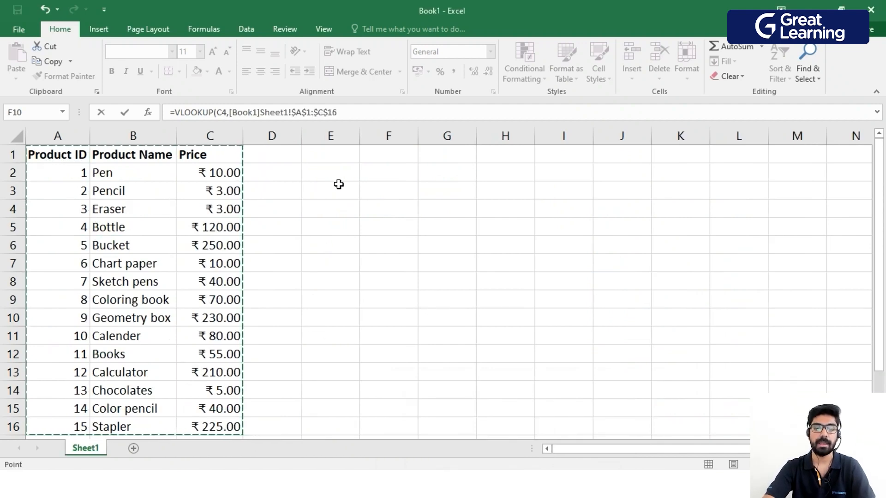
type(",")
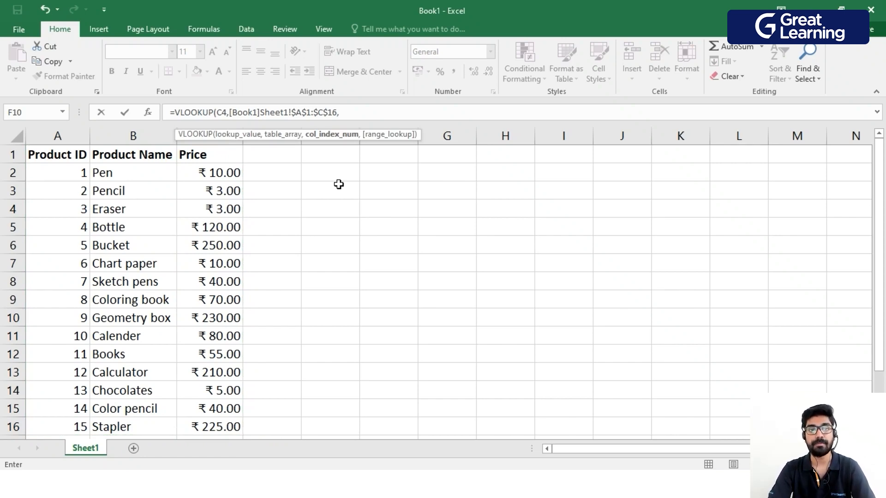
type("2,TRUE")
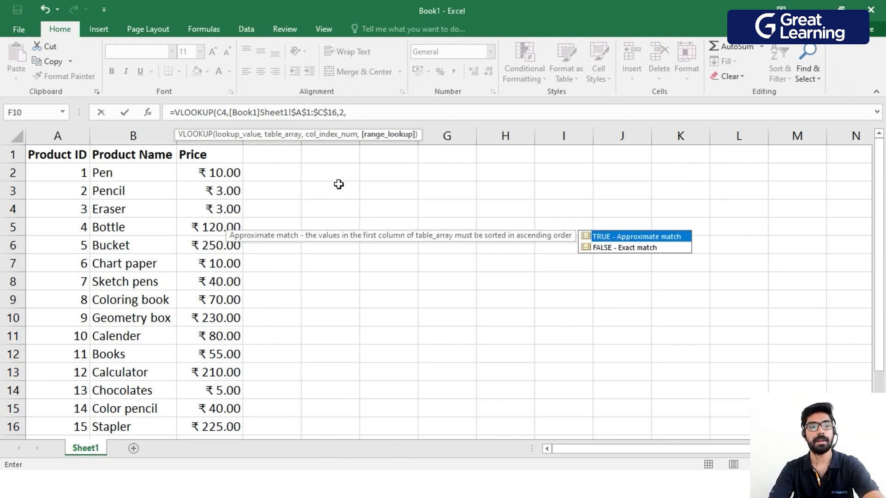
key("Tab")
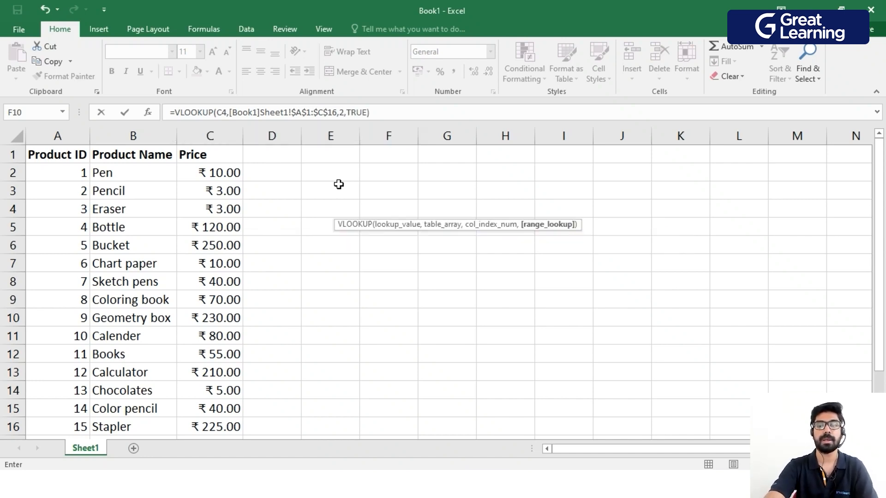
key("Return")
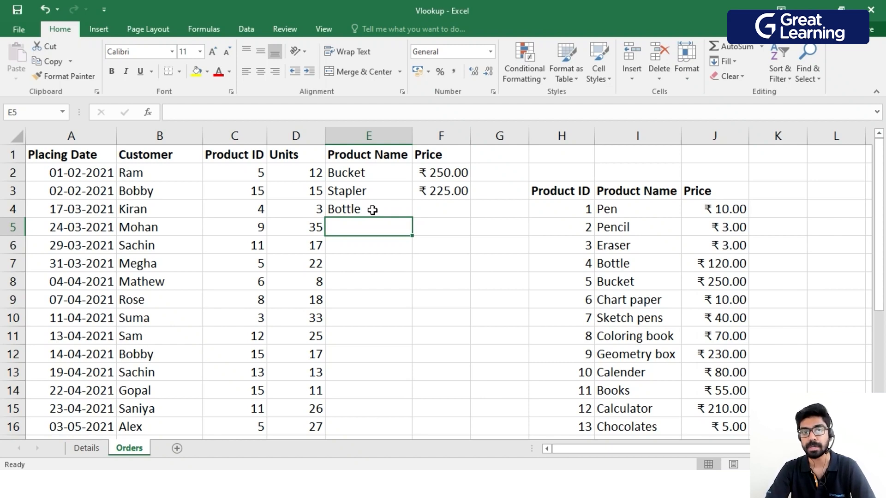
Look up the third order's price in F4 from Book1 with =VLOOKUP(C4,[Book1]Sheet1!$A$1:$C$16,3,TRUE).
left_click(442, 206)
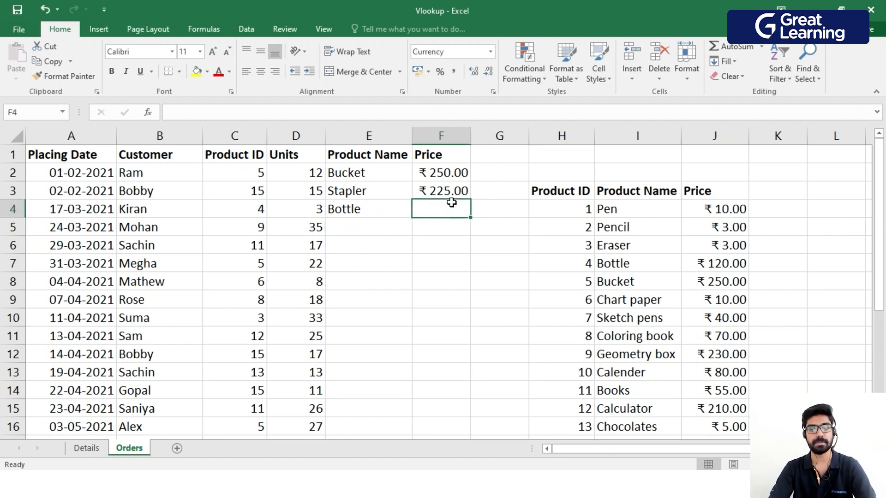
type("=vl")
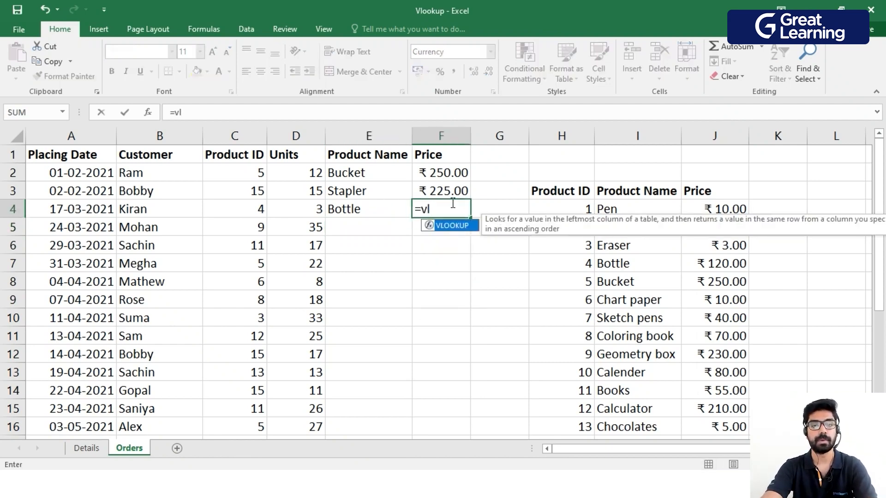
key("Tab")
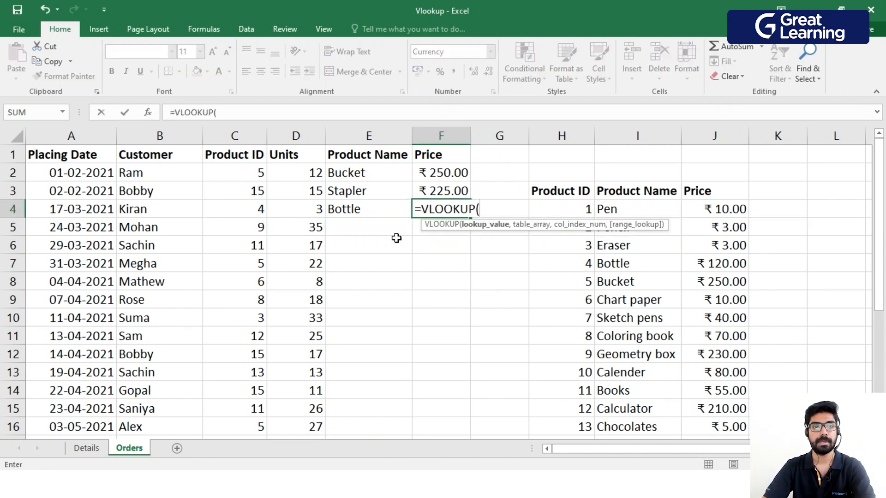
left_click(259, 208)
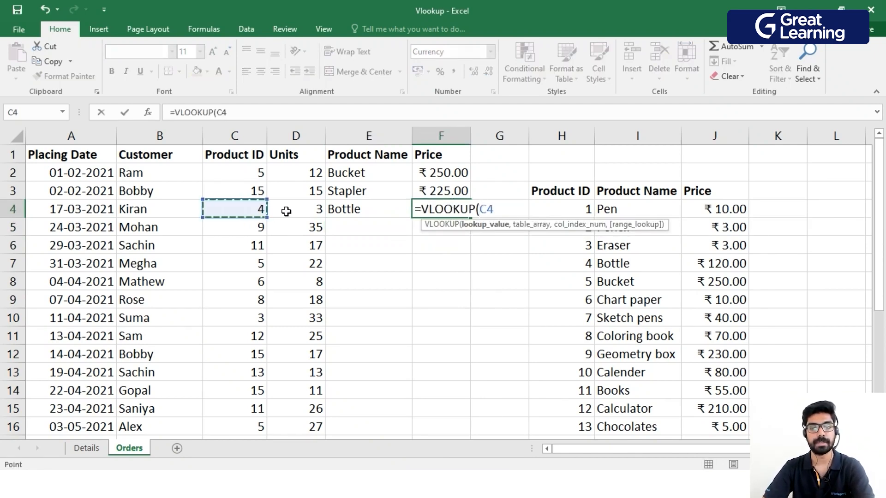
type(",")
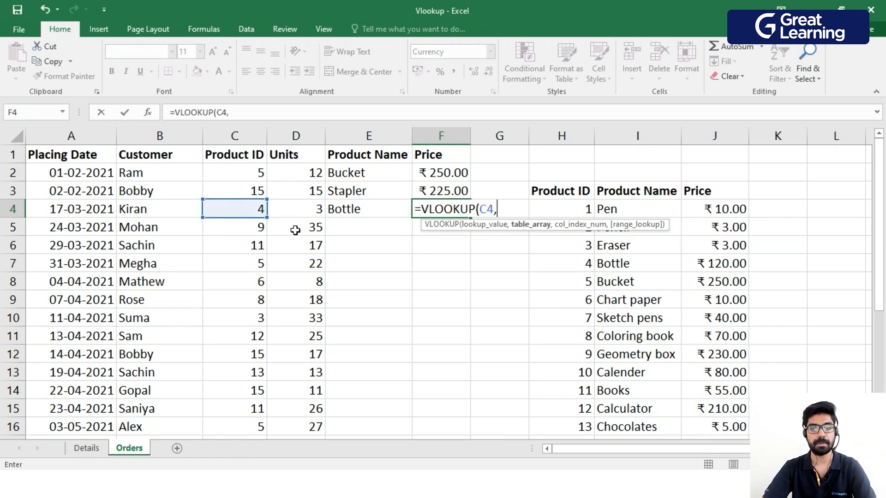
left_click(578, 454)
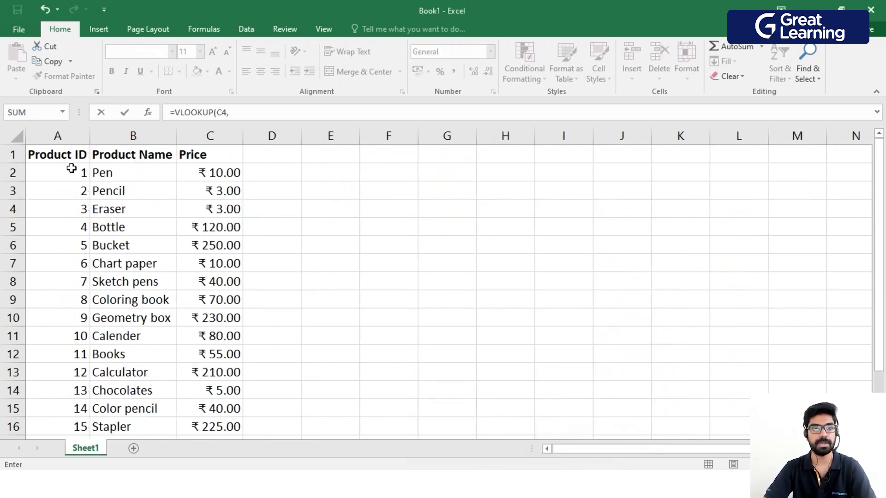
left_click_drag(66, 154, 214, 426)
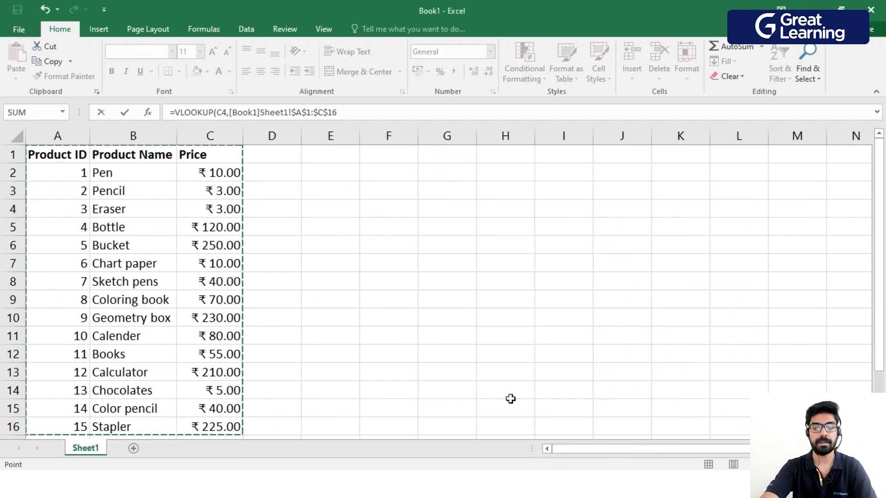
type(",")
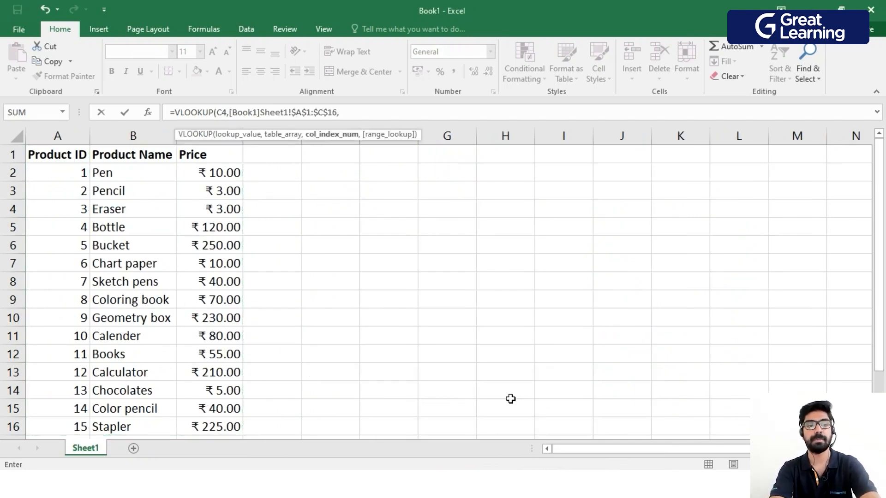
type("3,TRUE")
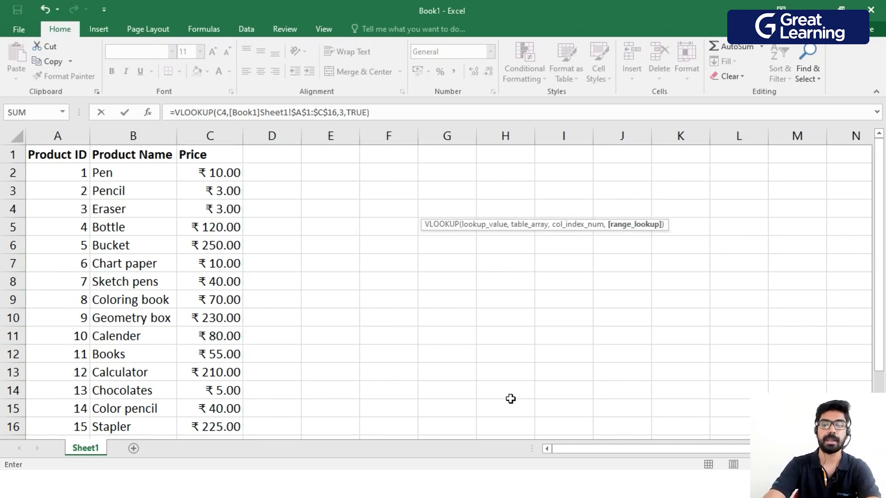
key("Return")
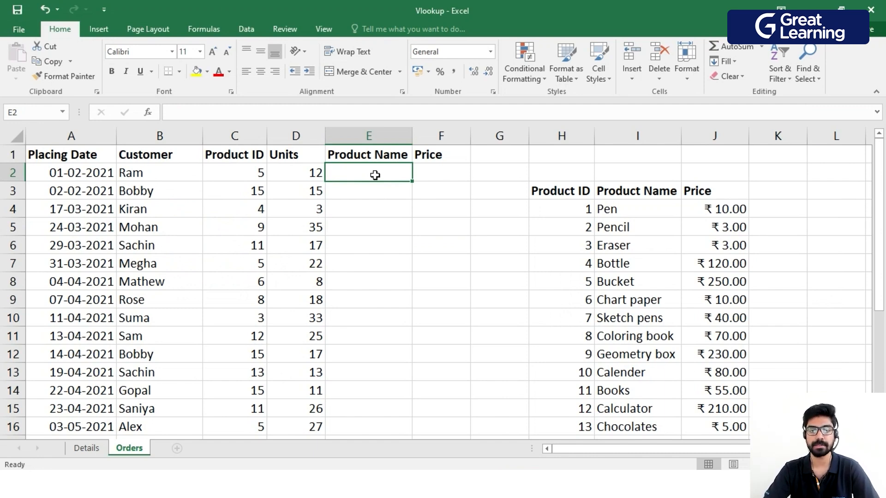
Look up the first order's product name in E2 with =VLOOKUP(C2,H3:J18,2,TRUE) and fill the formula down the Product Name column.
type("=")
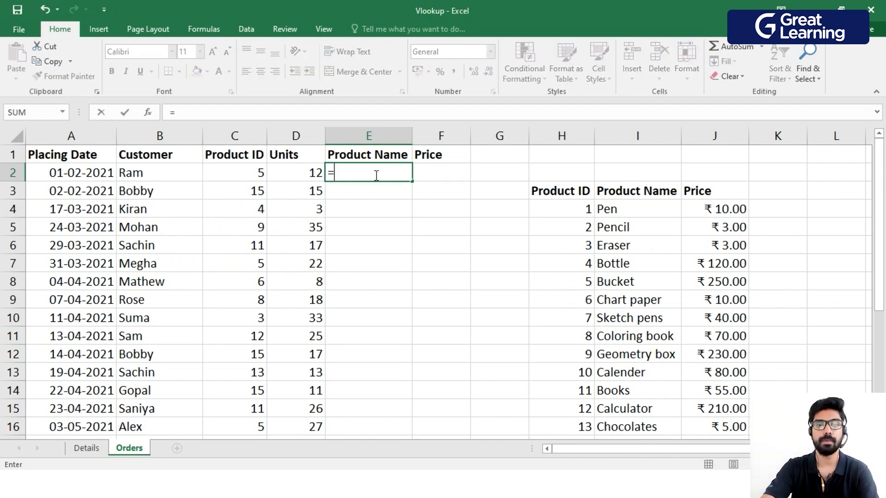
type("vl")
key("Tab")
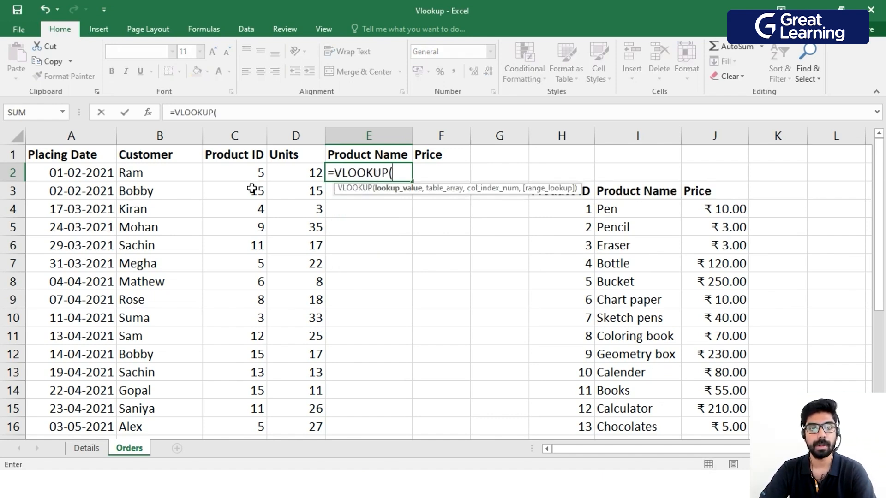
left_click(252, 171)
type(",")
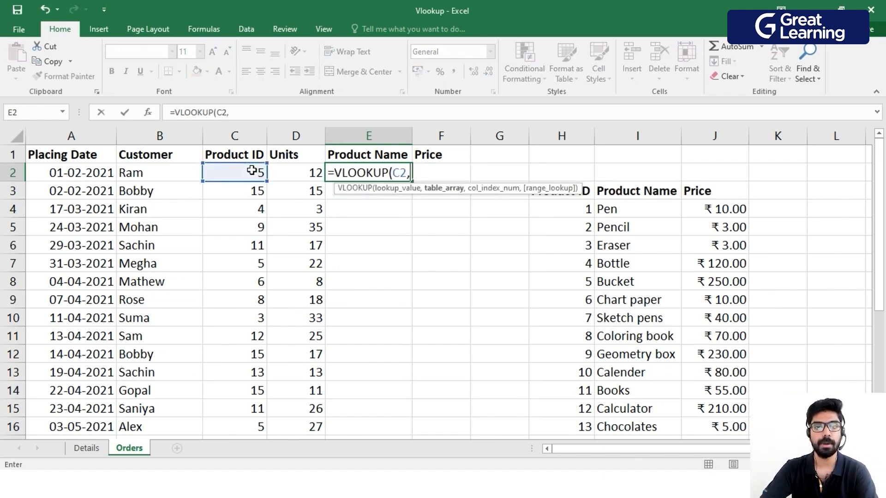
left_click_drag(590, 191, 685, 403)
type(",2")
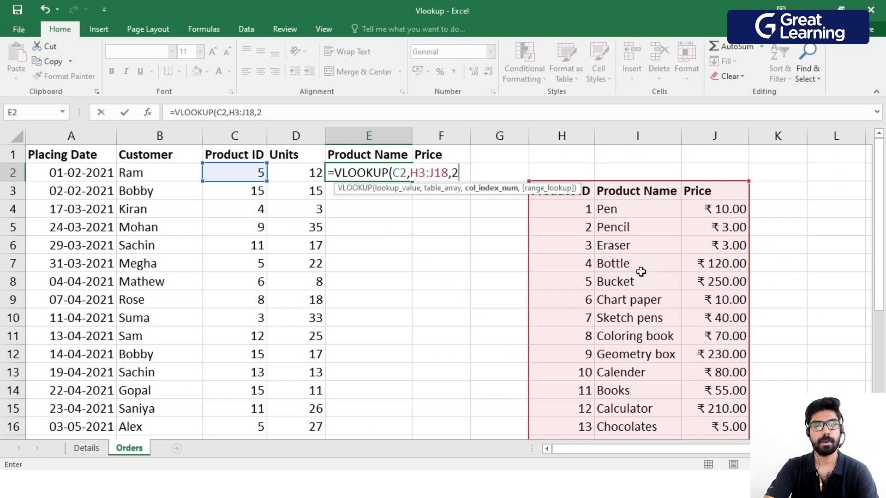
type(",")
key("Tab")
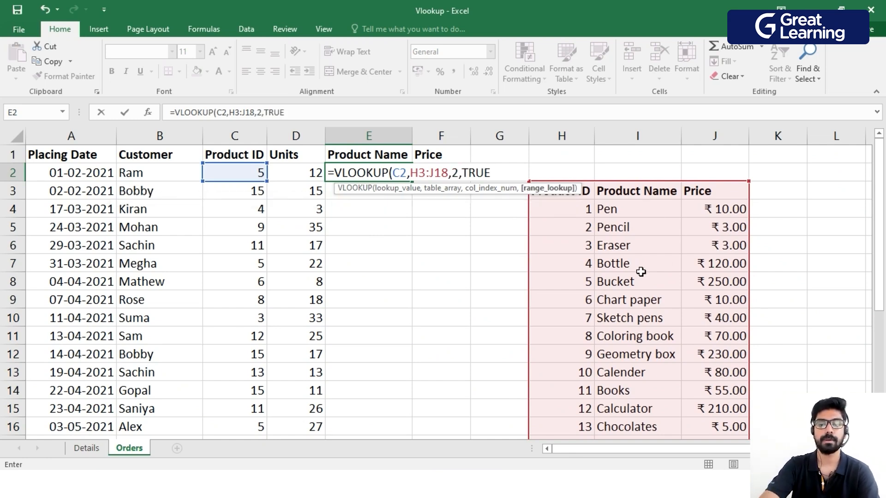
key("Return")
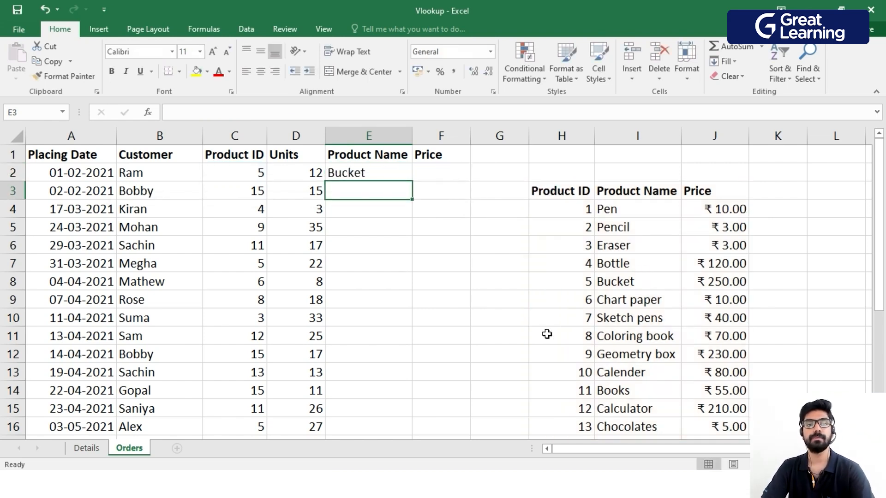
left_click(375, 172)
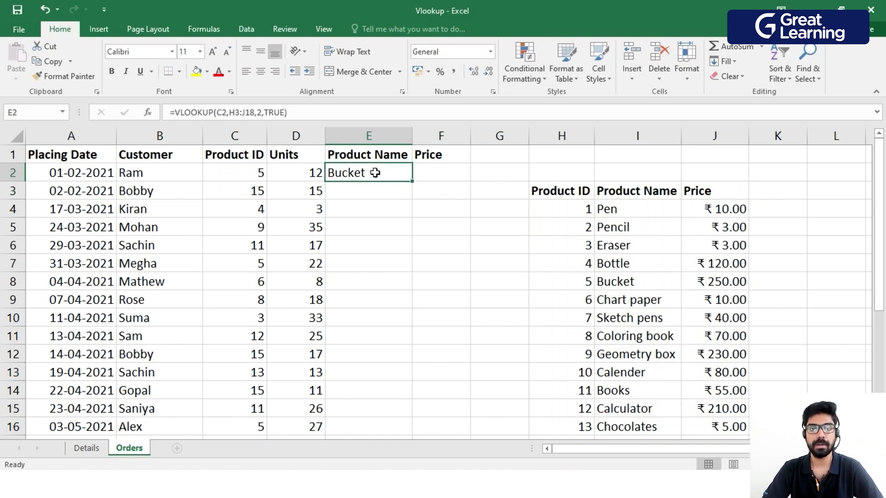
double_click(413, 181)
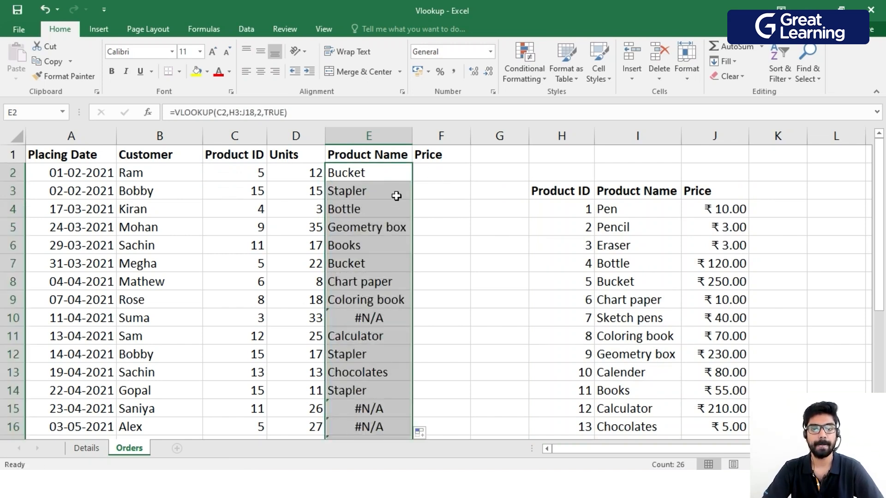
Make the table range in E2 absolute so the formula reads =VLOOKUP(C2,$H$3:$J$18,2,TRUE).
scroll(405, 271, "down", 3)
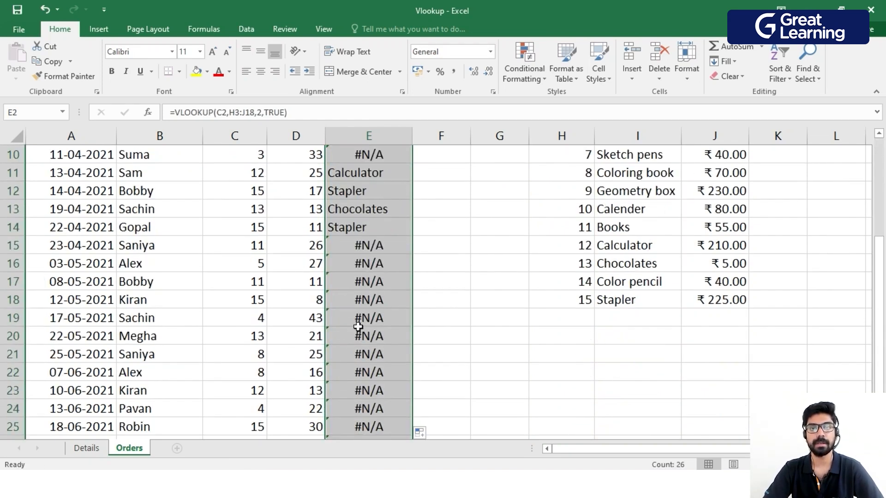
scroll(367, 360, "up", 3)
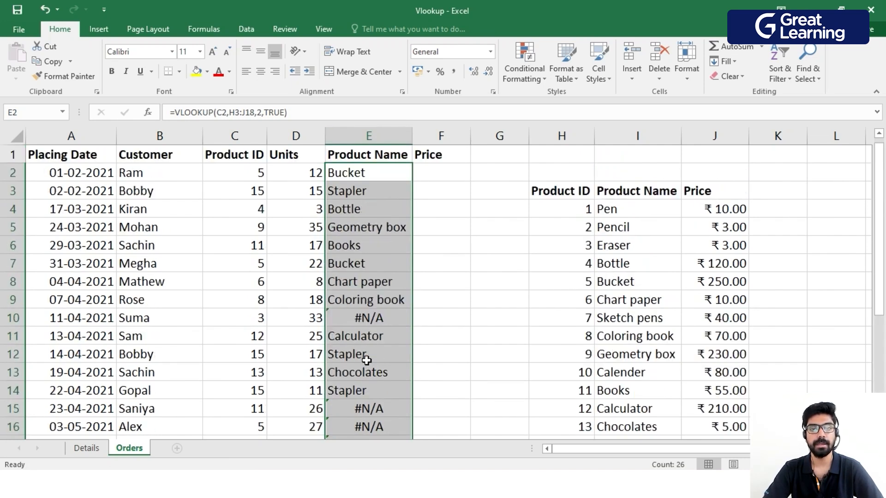
left_click(367, 174)
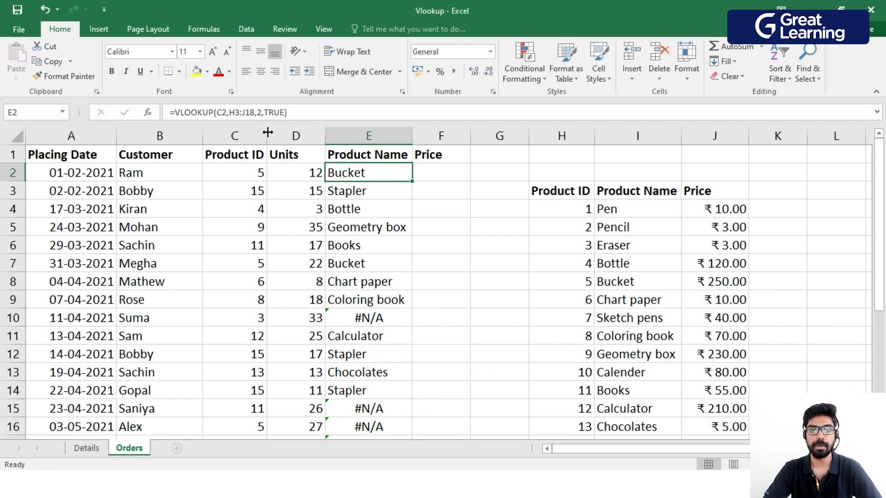
left_click(254, 112)
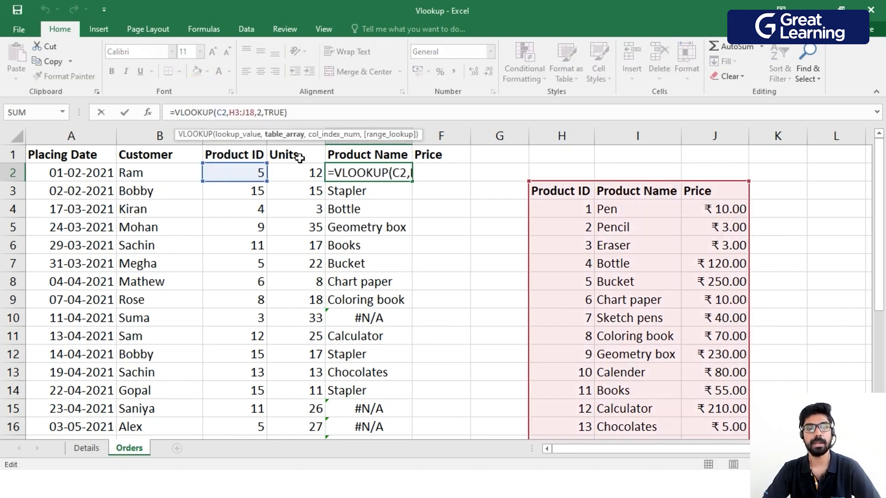
key("F4")
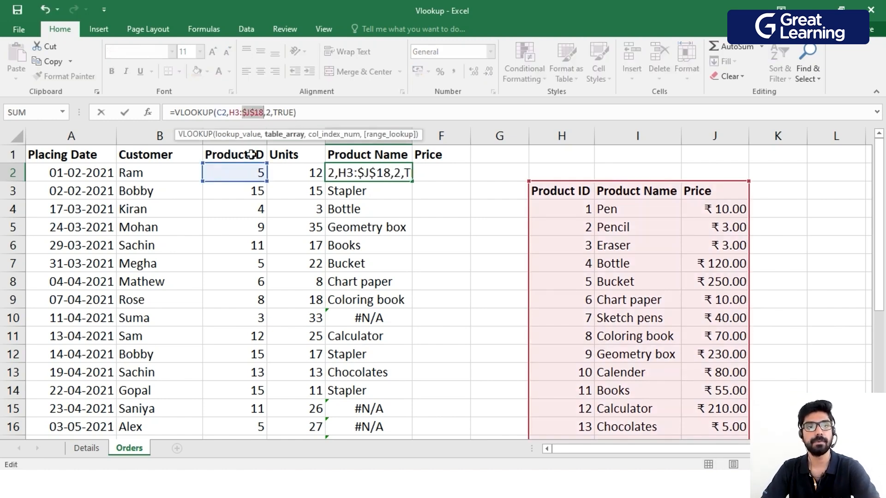
left_click(240, 113)
key("F4")
left_click(342, 115)
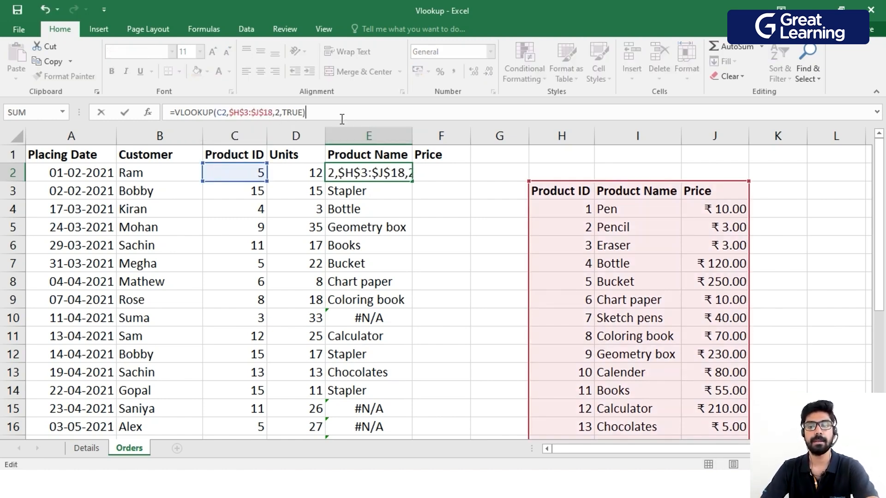
key("Return")
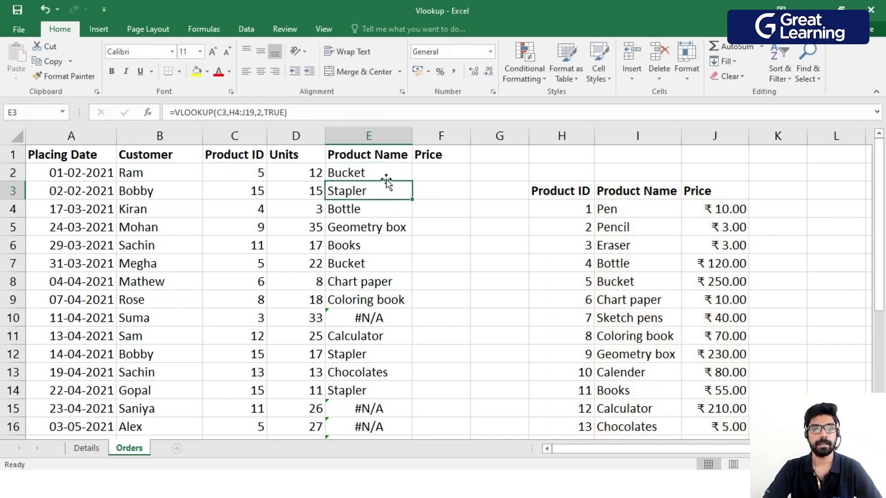
Fill the E2 formula down the whole Product Name column again.
left_click(385, 175)
double_click(412, 181)
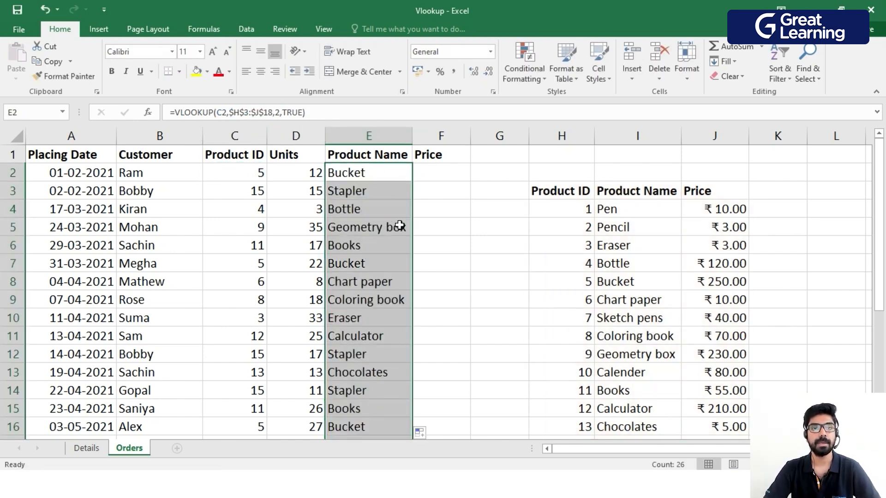
scroll(375, 194, "down", 5)
scroll(373, 278, "up", 3)
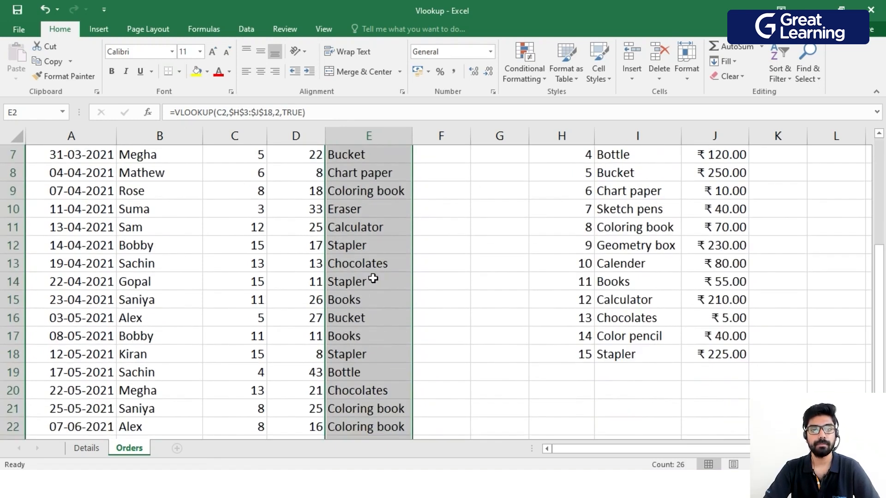
scroll(373, 279, "up", 2)
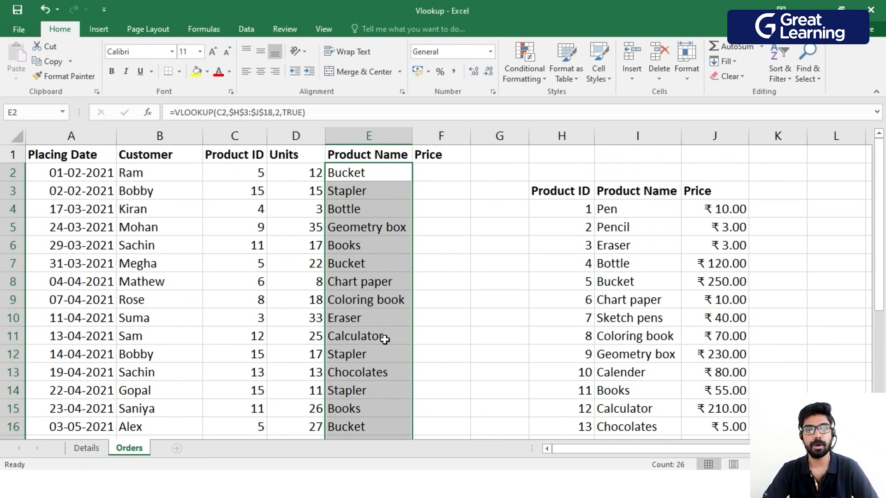
Compare the looked-up product names in E9, E4 and E16 with their product IDs in the product table.
scroll(396, 230, "down", 1)
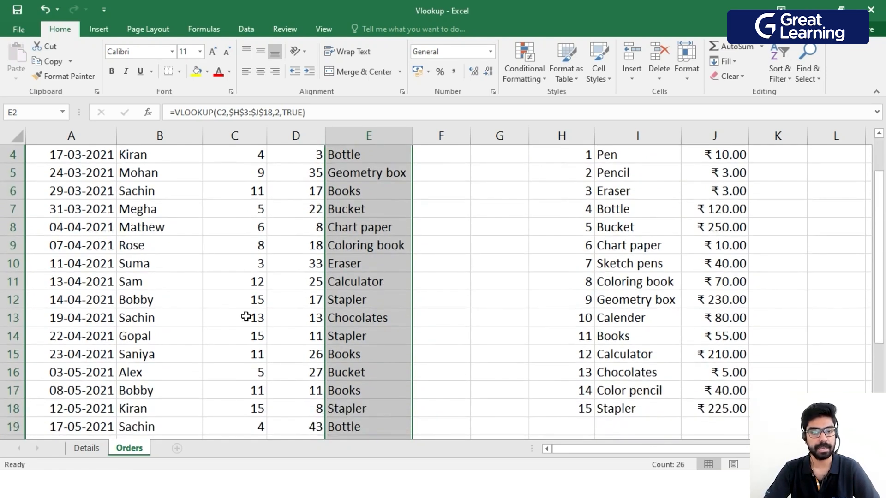
left_click(249, 249)
left_click(372, 248)
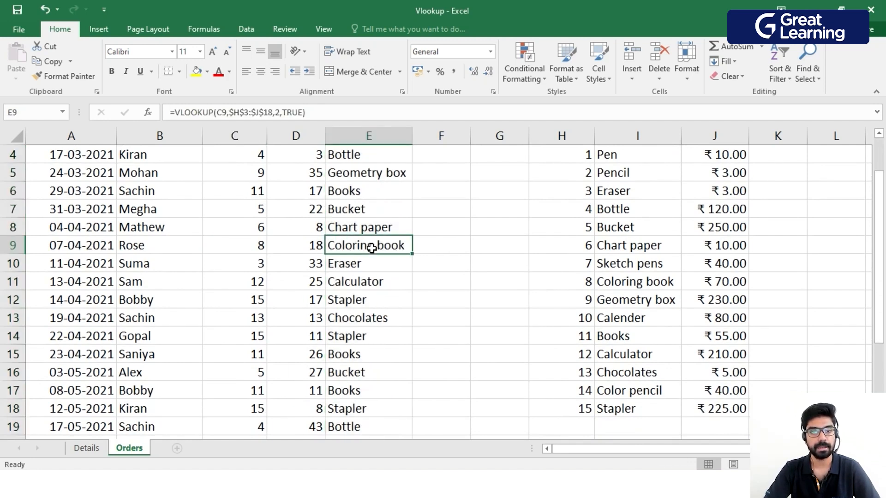
left_click(568, 285)
left_click(599, 284)
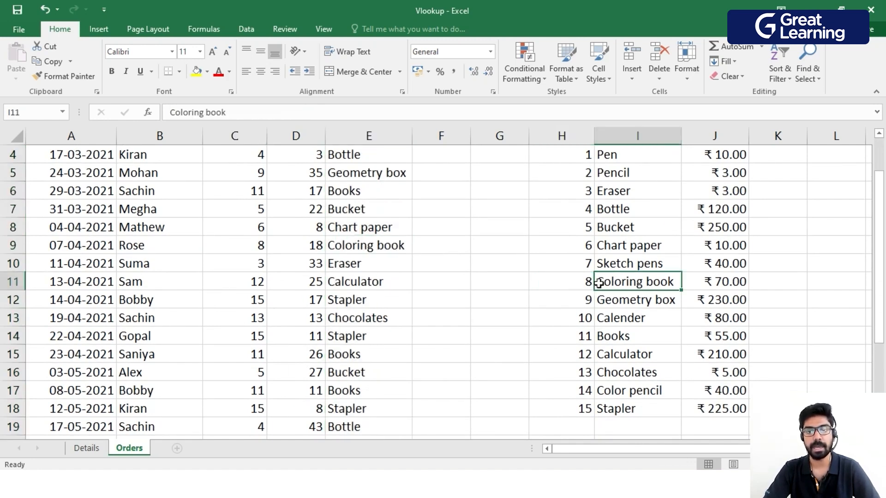
left_click(585, 286)
left_click(610, 288)
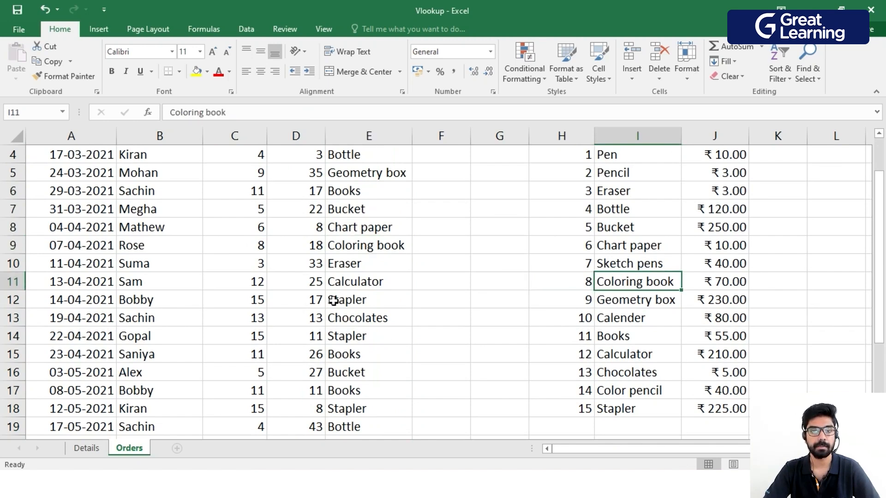
left_click(272, 155)
left_click(344, 155)
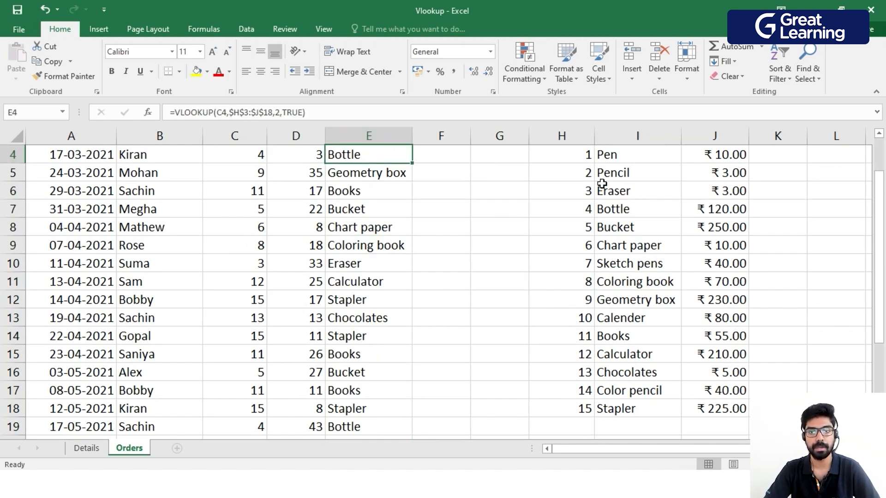
left_click(589, 213)
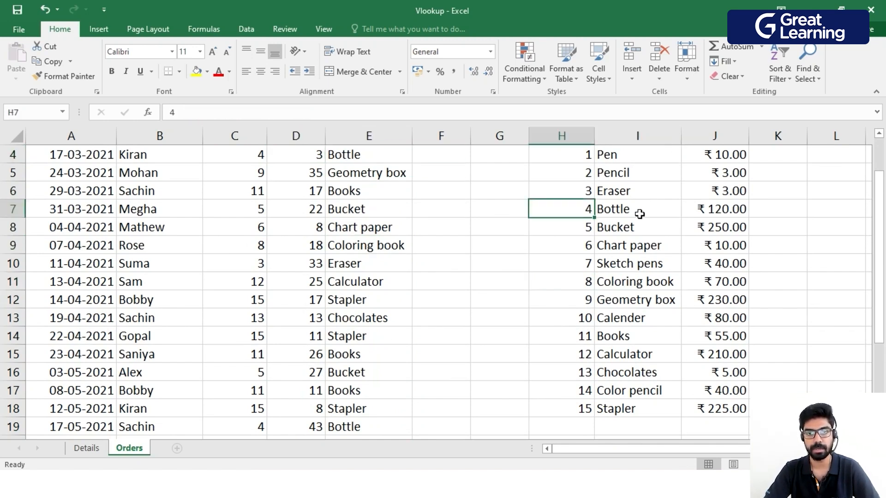
left_click(255, 373)
left_click(367, 373)
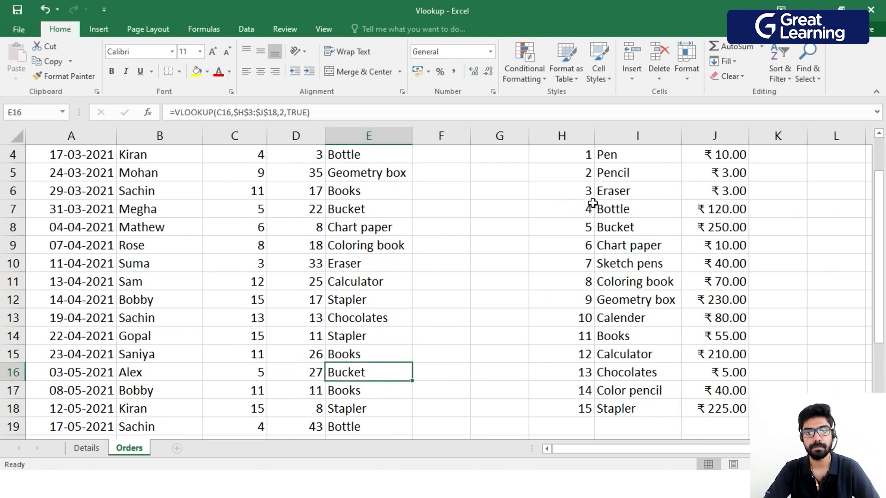
left_click(610, 227)
scroll(555, 286, "up", 1)
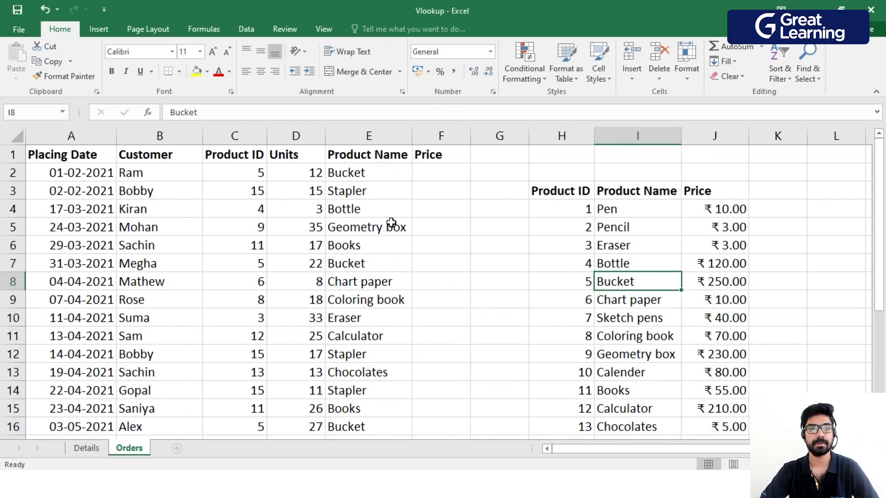
Copy the E2 formula into F2 and change it to =VLOOKUP(C2,$H$3:$J$18,3,TRUE) to look up the price.
left_click(383, 175)
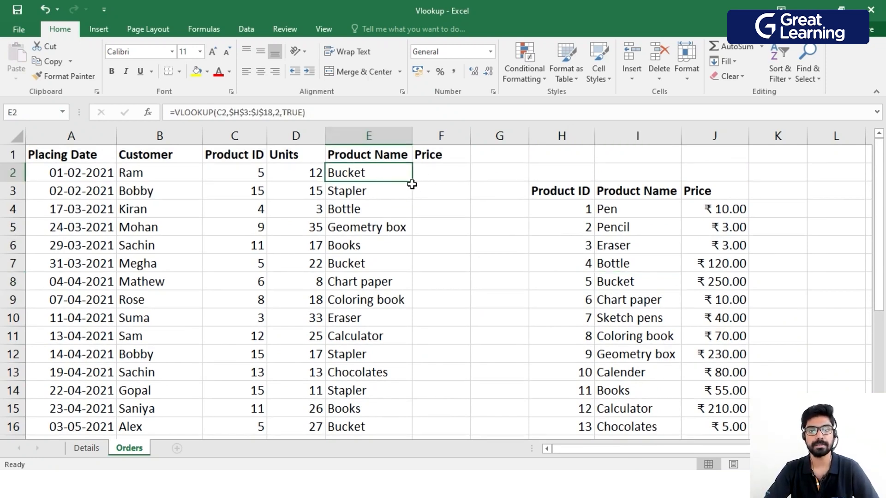
left_click_drag(412, 181, 456, 176)
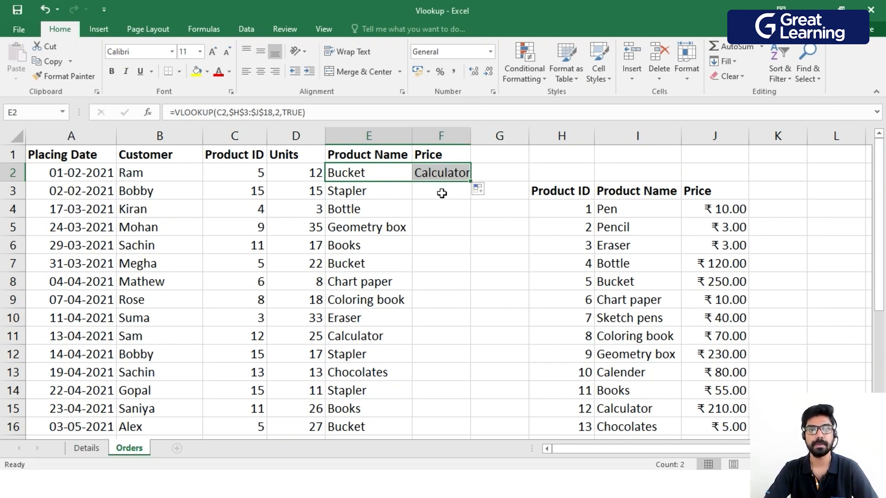
left_click(442, 178)
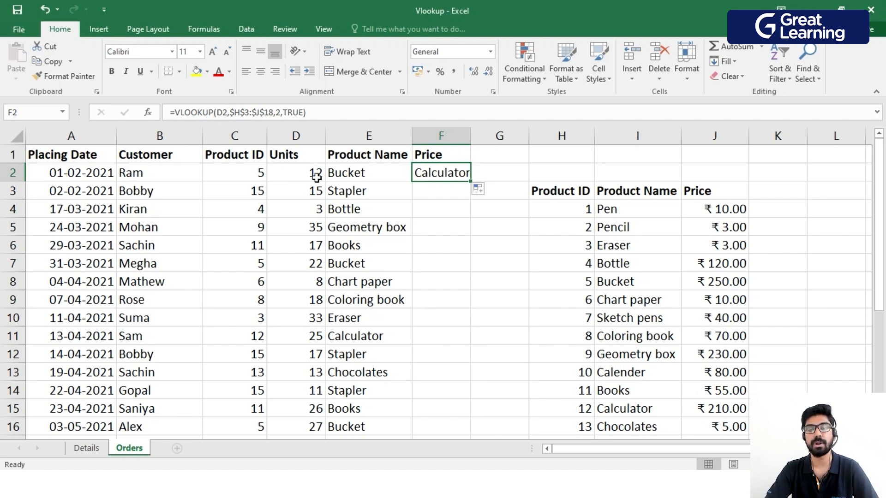
left_click(229, 113)
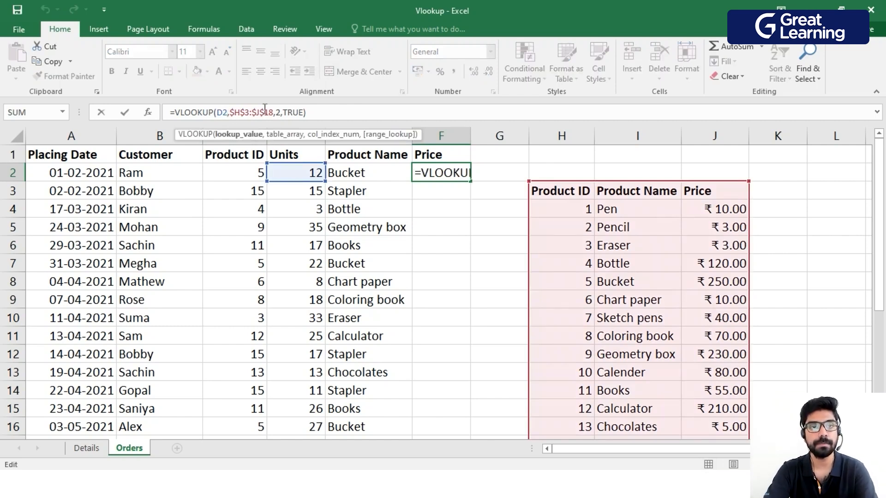
key("BackSpace")
key("BackSpace")
type("c2")
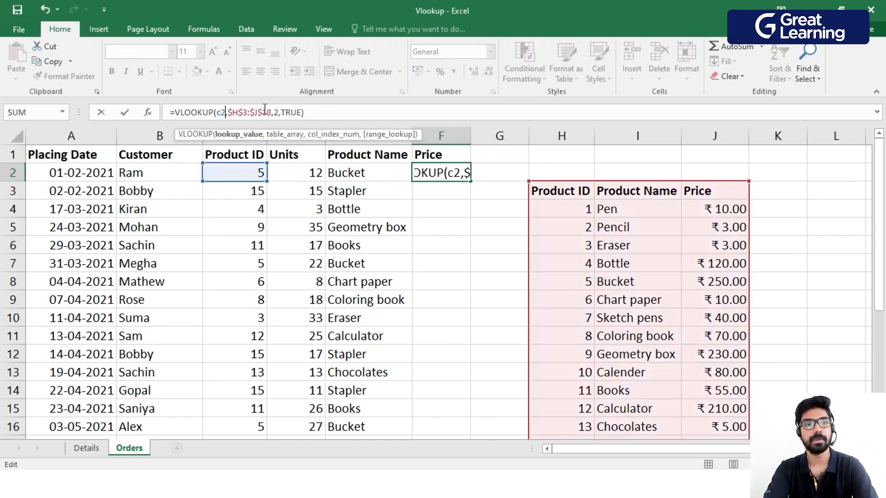
left_click(278, 113)
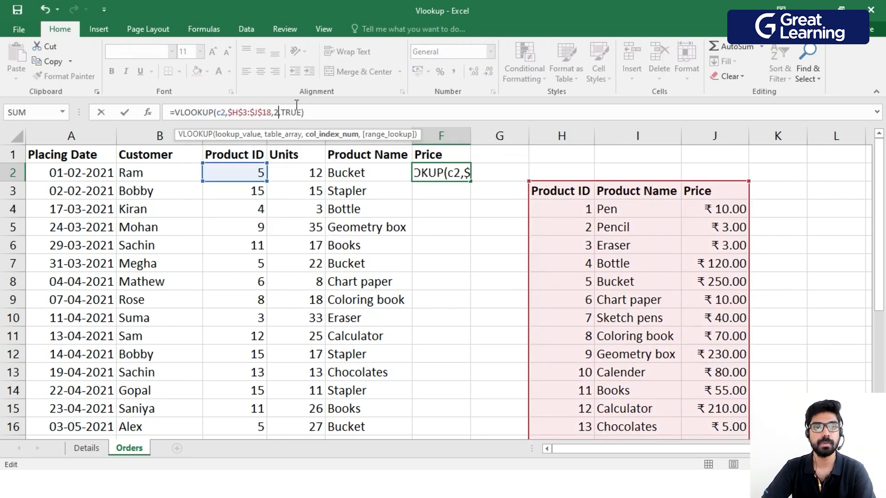
key("BackSpace")
type("3")
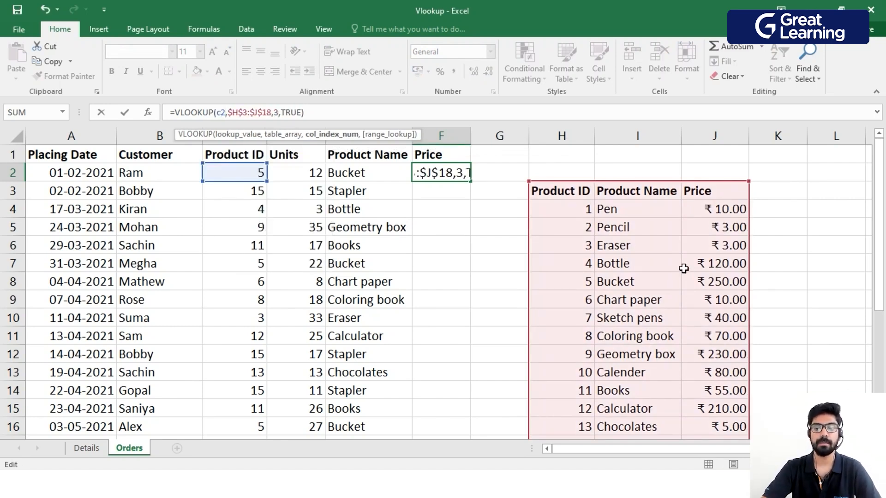
key("Return")
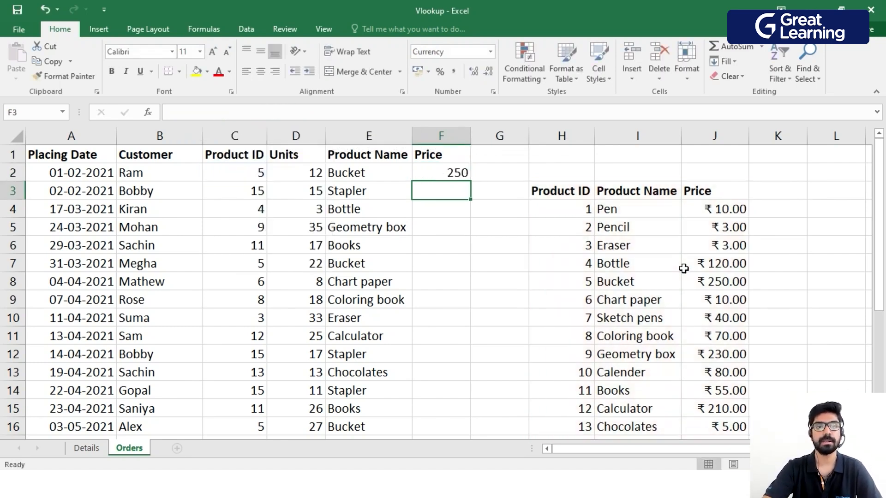
Check F2 against the bucket's price in the product table and fill the formula down the Price column.
left_click(446, 173)
left_click(363, 174)
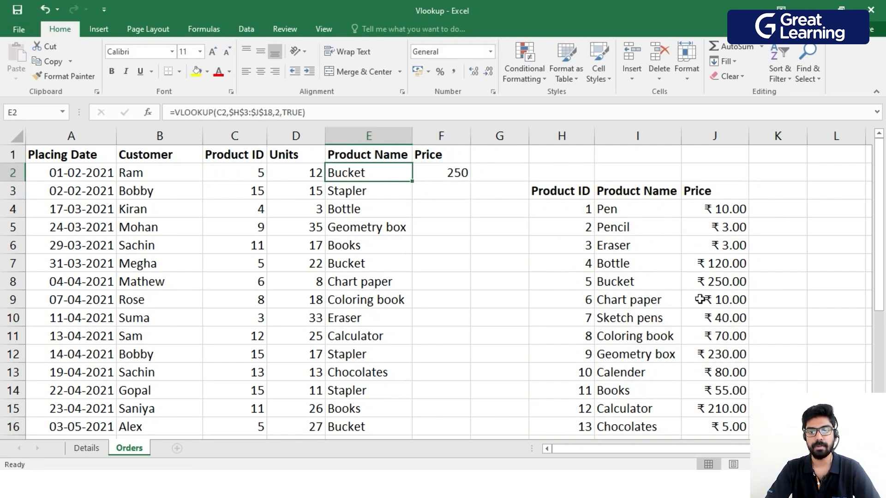
left_click(723, 283)
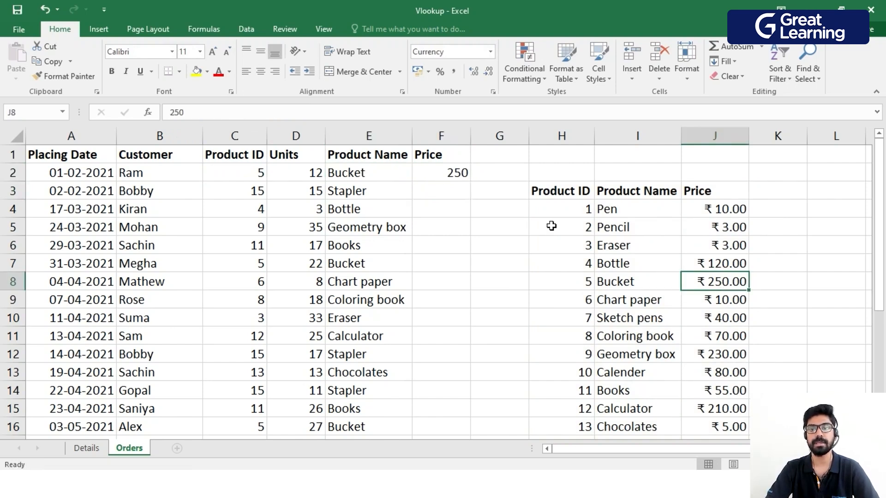
left_click(447, 175)
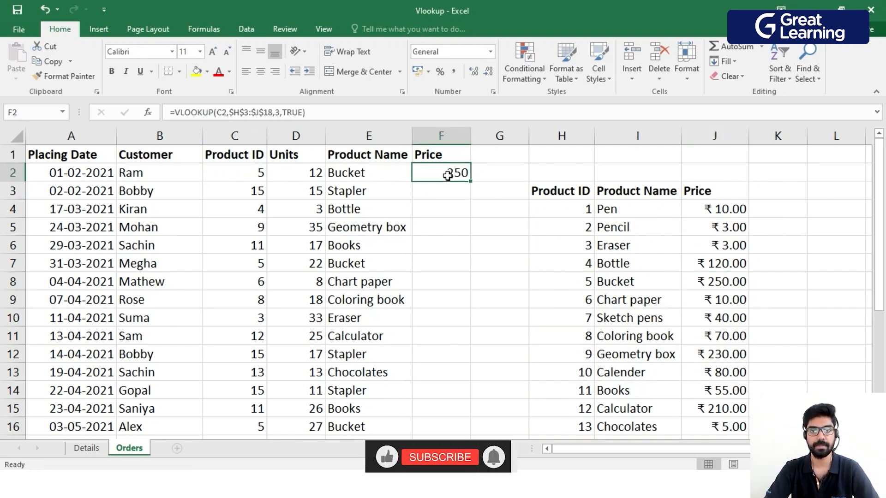
double_click(471, 181)
scroll(474, 180, "down", 4)
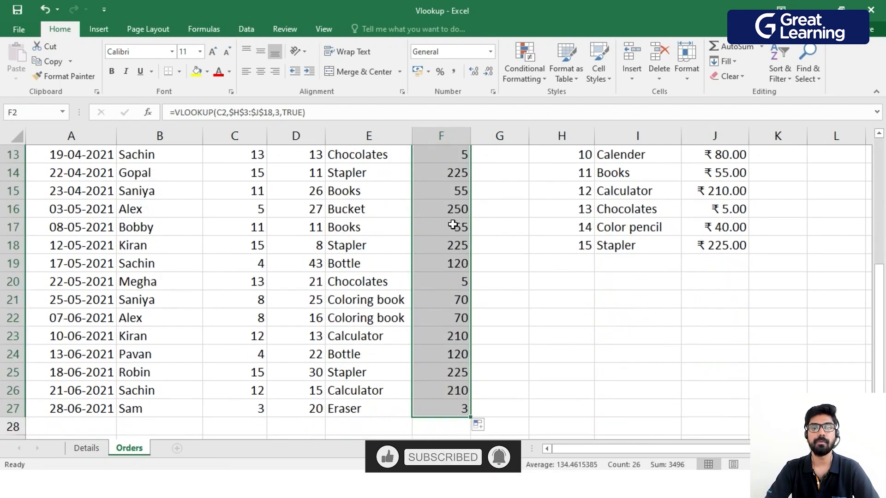
scroll(458, 300, "up", 4)
scroll(452, 360, "down", 1)
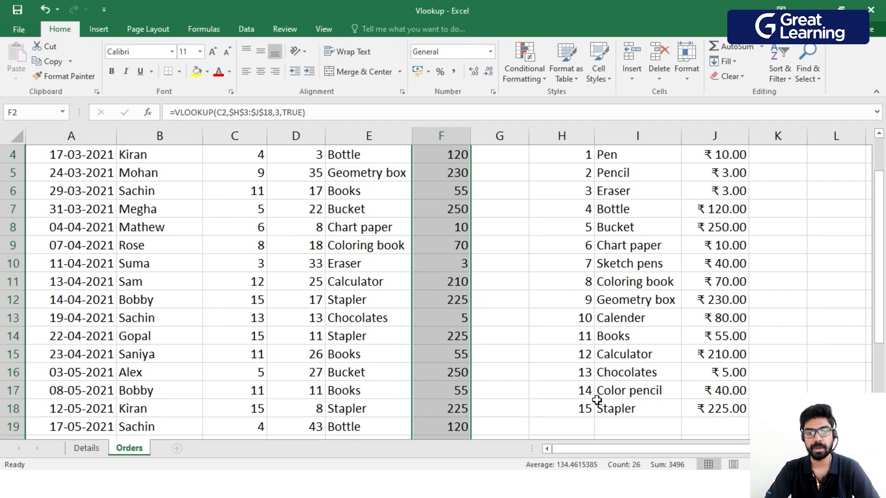
scroll(454, 263, "up", 1)
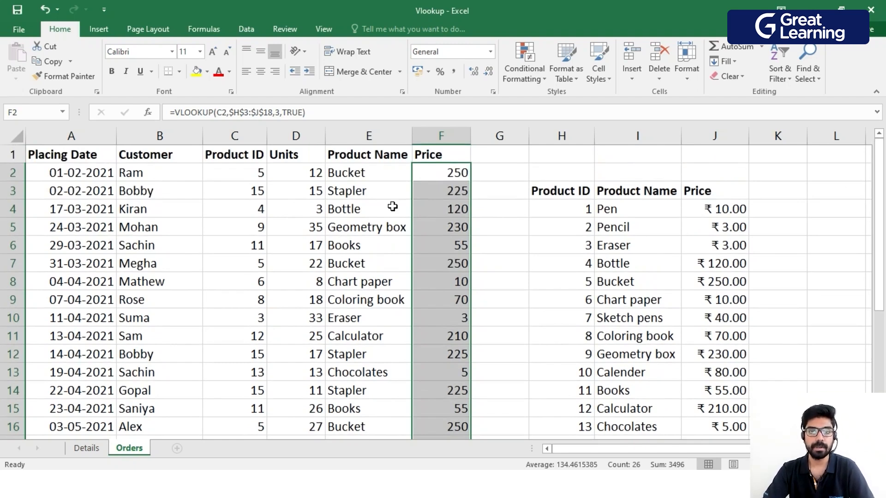
Undo the lookup formulas until the Product Name and Price columns are empty.
left_click_drag(363, 170, 431, 427)
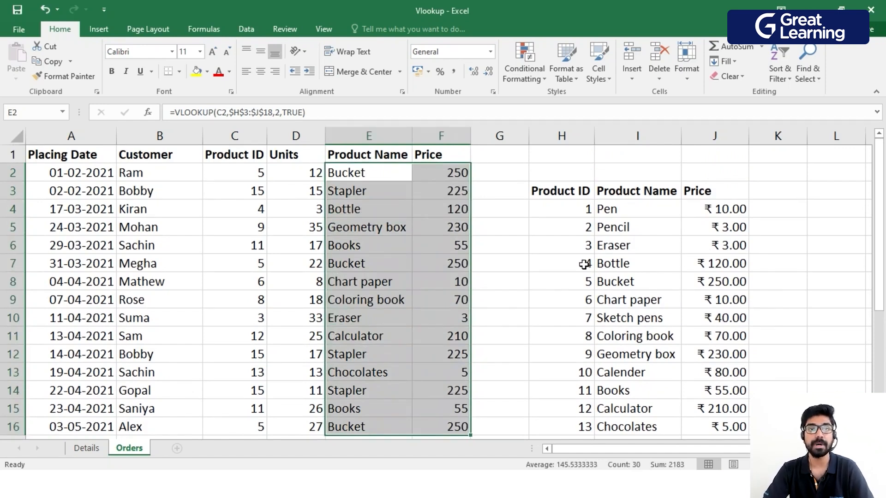
left_click(507, 235)
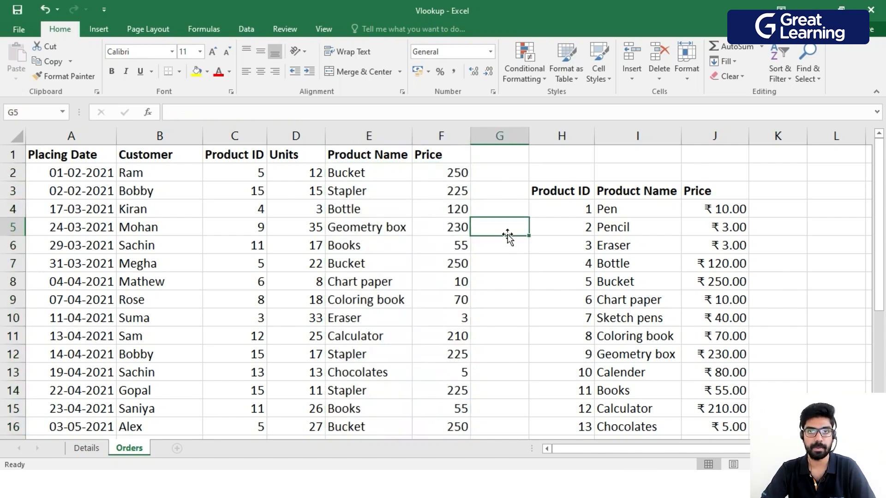
key("ctrl+z")
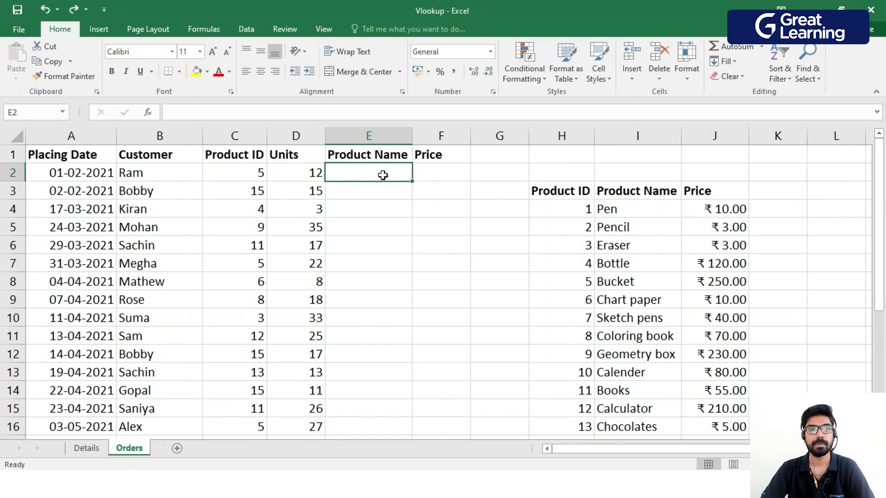
Start a VLOOKUP formula in E2 with $C2 as the lookup value and the absolute range $H$3:$J$18 as the table.
type("=vlo")
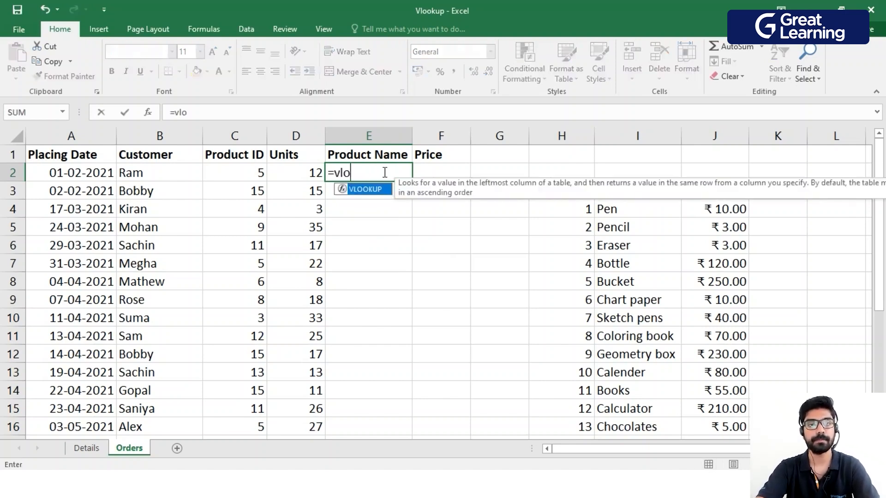
key("Tab")
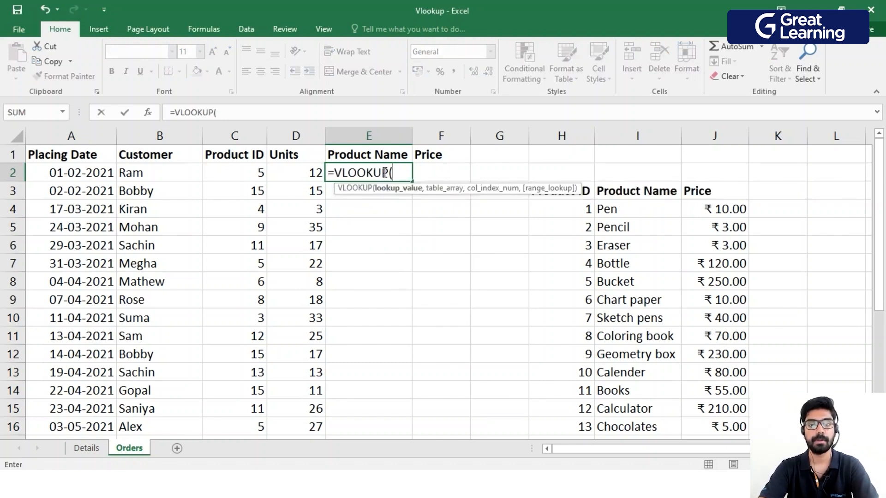
left_click(251, 173)
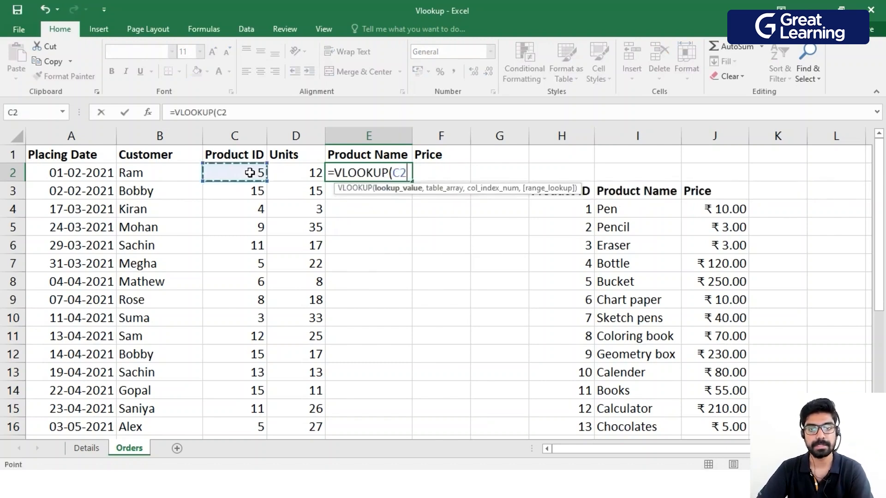
type(",")
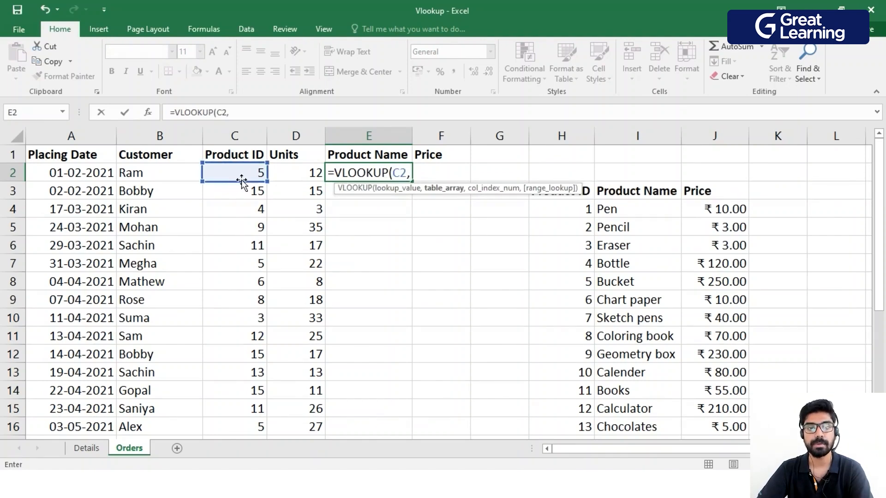
left_click(405, 174)
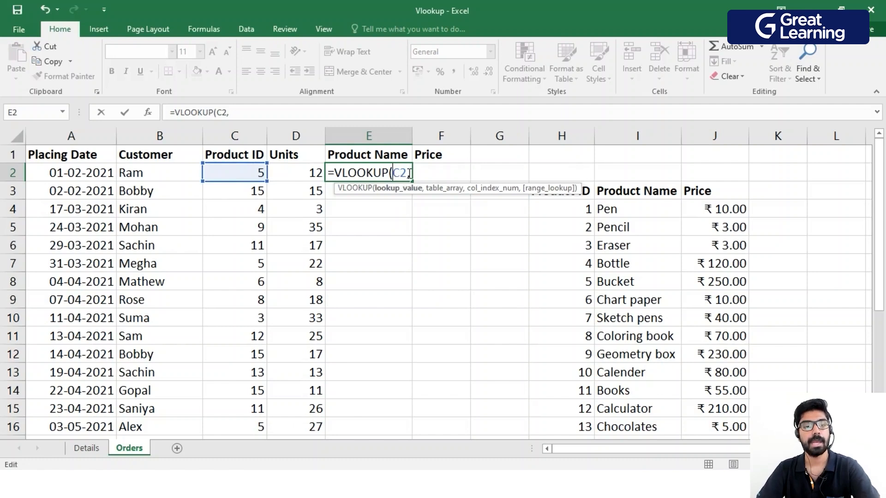
type("$")
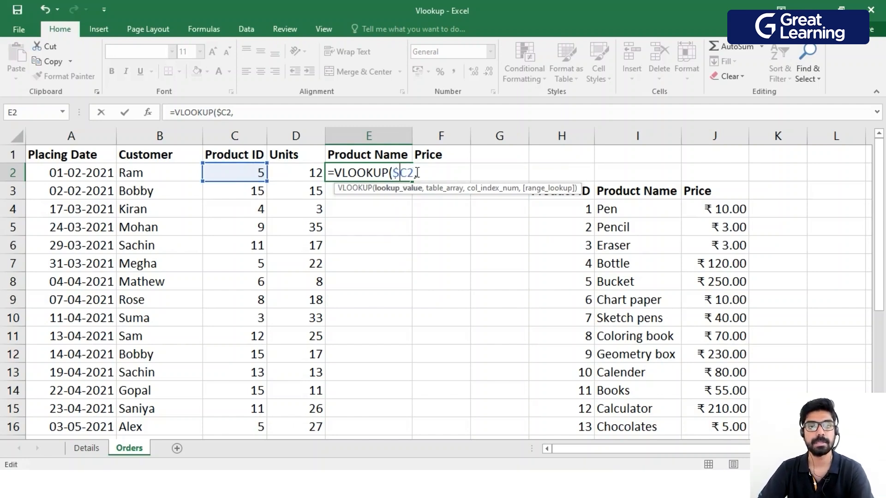
left_click(418, 173)
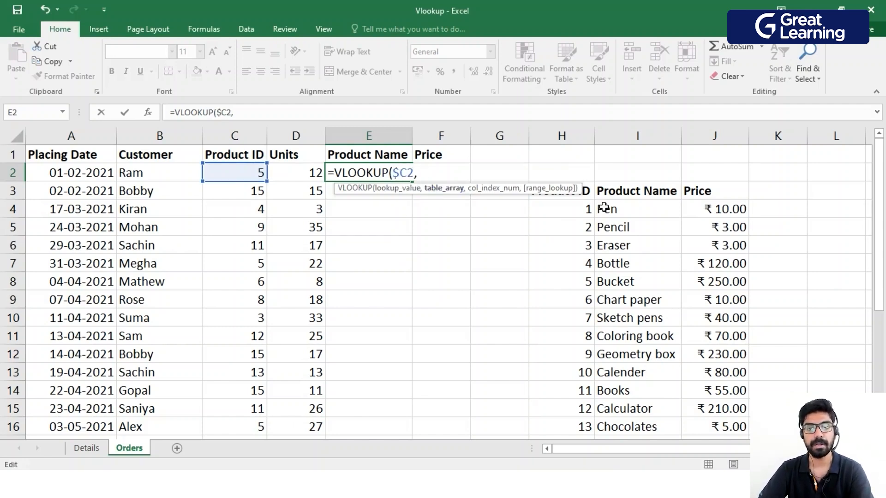
left_click_drag(589, 190, 711, 410)
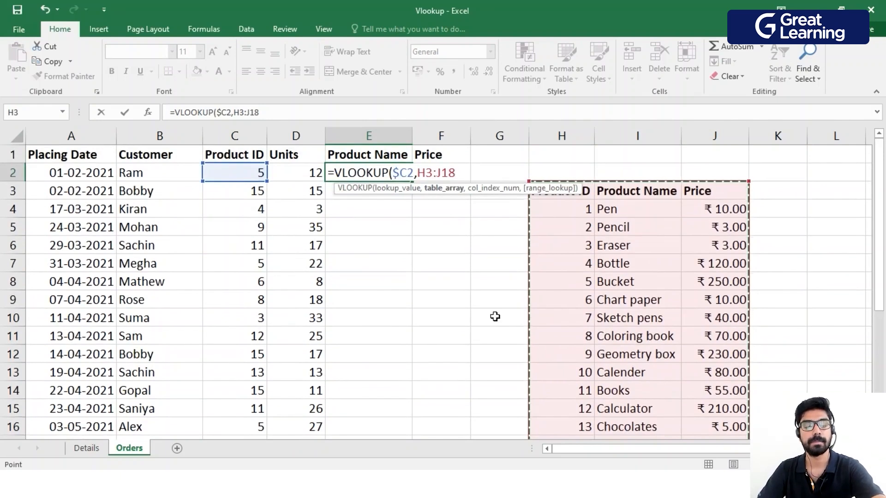
key("F4")
type(",")
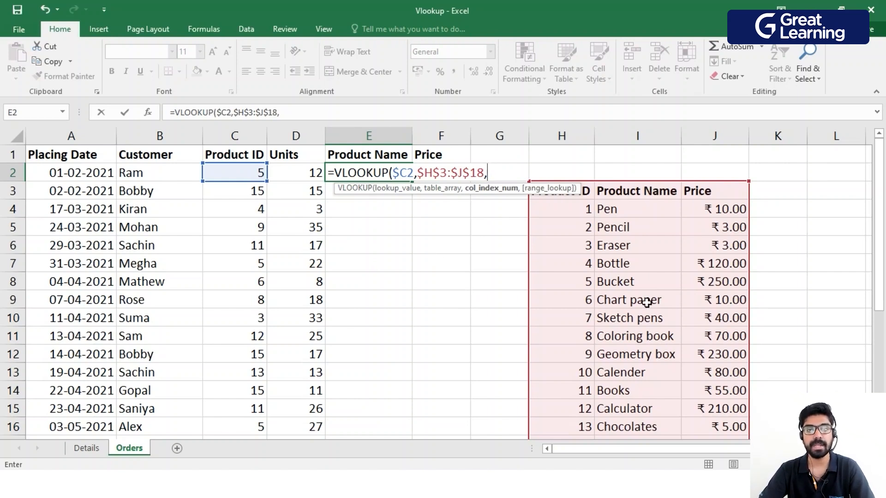
Set the column index of the E2 lookup to COLUMNS($H$4:I4), locking only the start of the range.
type("columns")
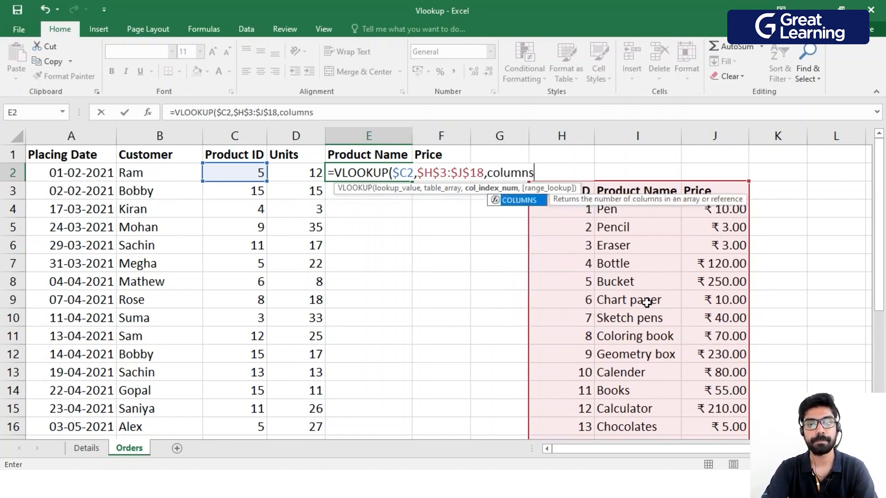
type("(")
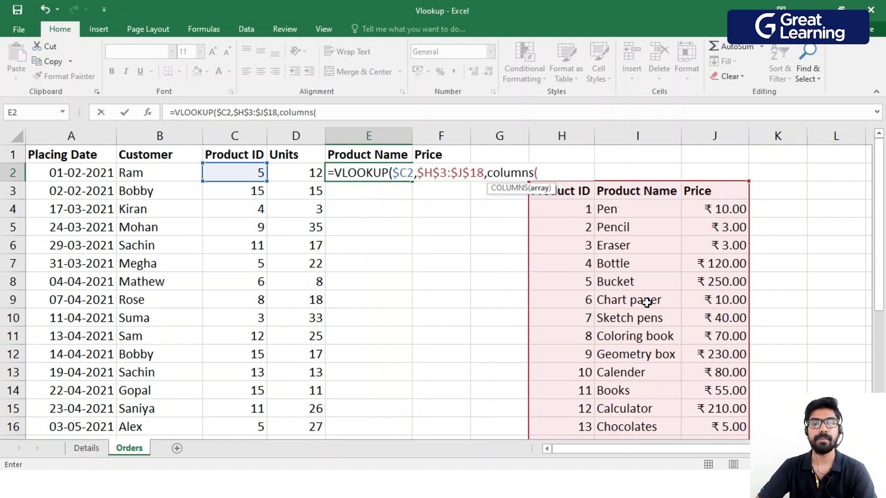
left_click(569, 216)
key("F8")
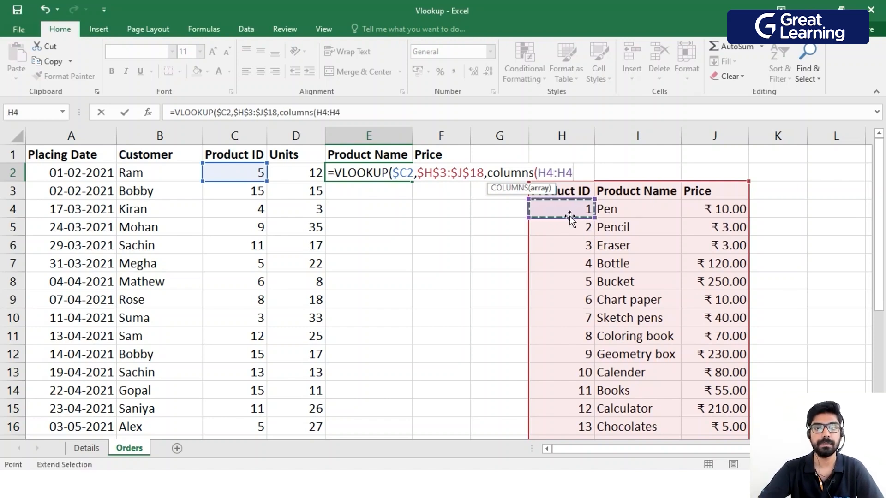
left_click(618, 211)
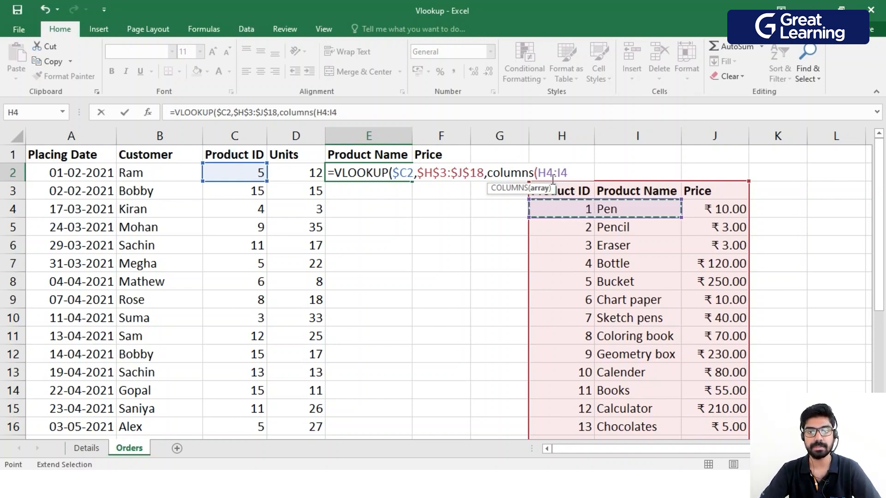
left_click(553, 177)
left_click(555, 173)
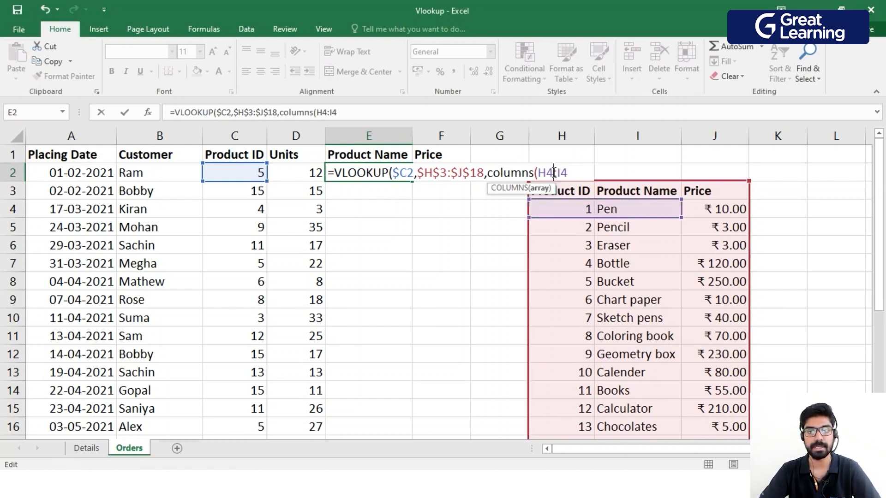
key("F4")
left_click(585, 173)
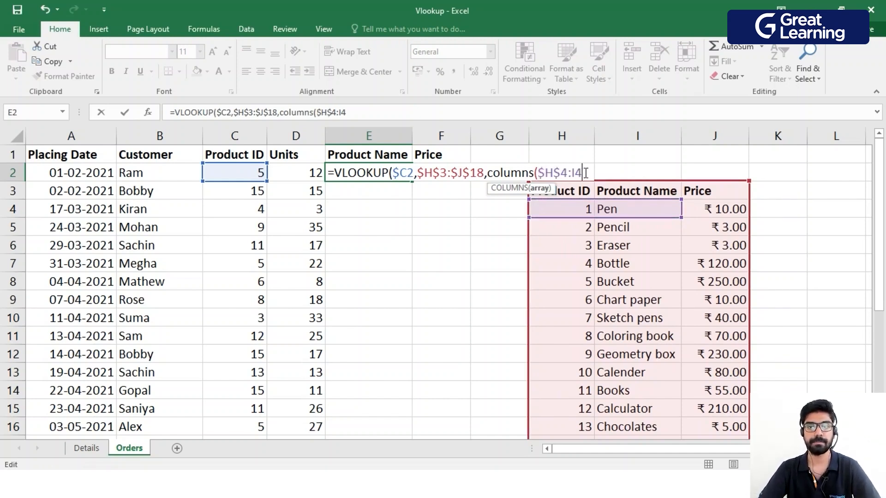
type("),TRUE)")
Complete the E2 formula with TRUE as the range lookup and enter it.
key("Return")
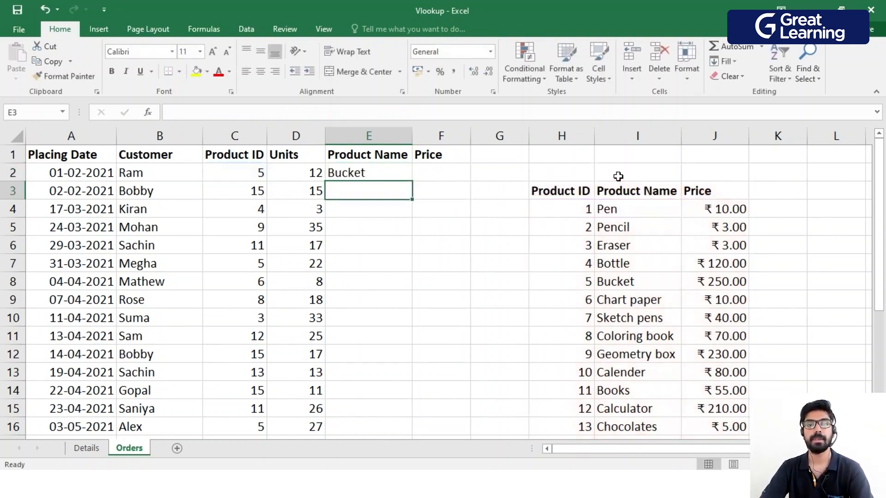
Fill the E2 formula across to F2 and fill both formulas down the Product Name and Price columns for all orders.
left_click(376, 178)
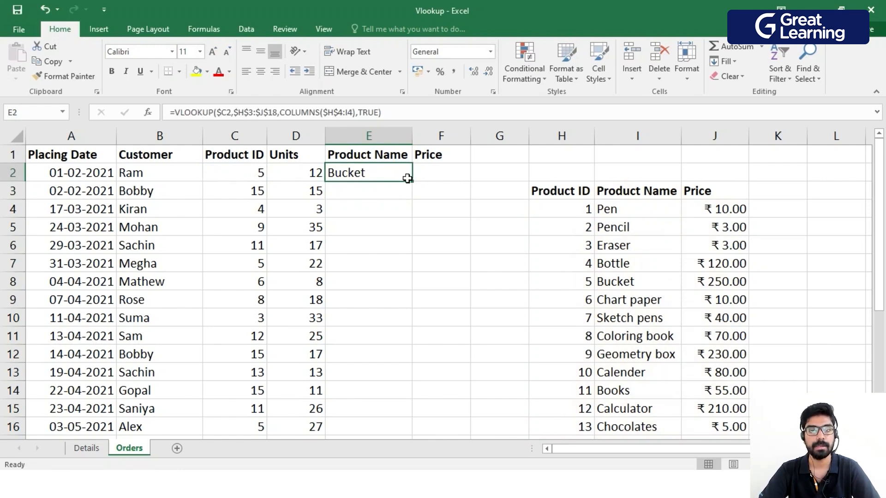
left_click_drag(412, 182, 450, 180)
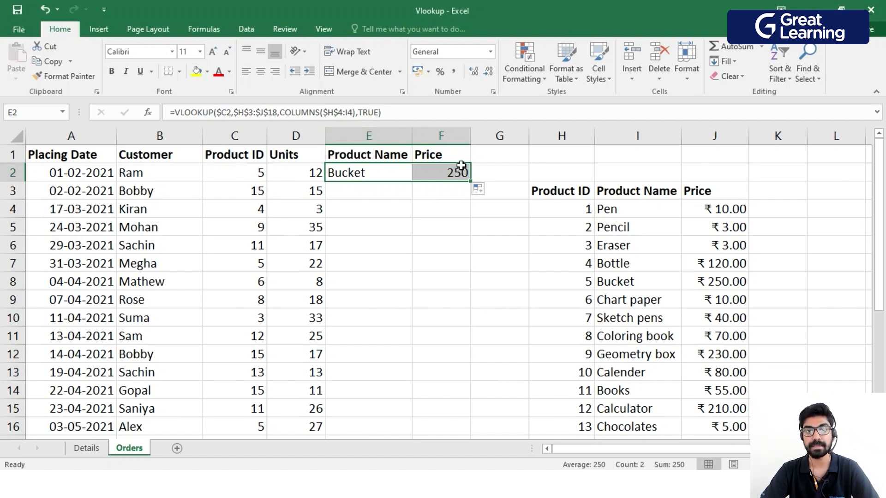
left_click_drag(470, 181, 476, 419)
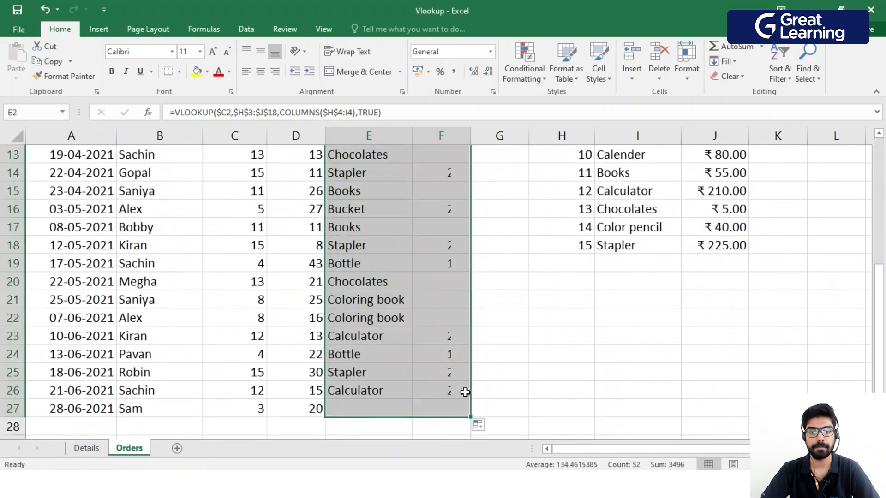
scroll(457, 397, "up", 4)
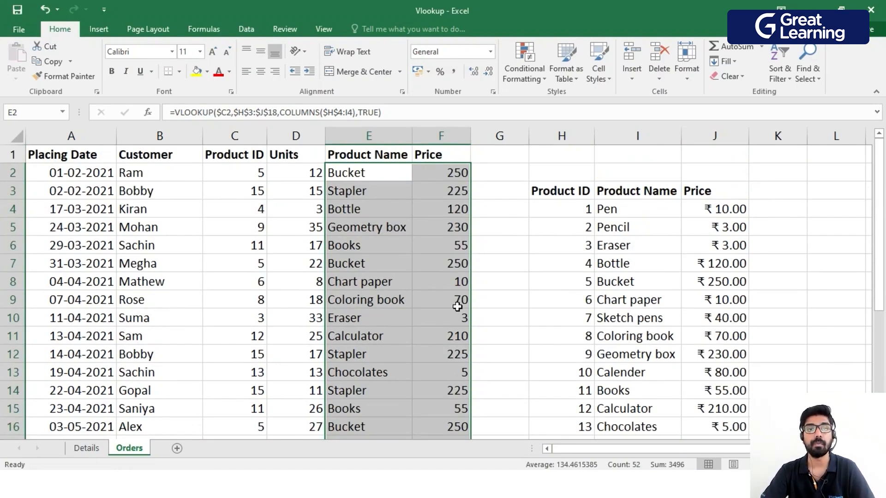
key("ctrl+z")
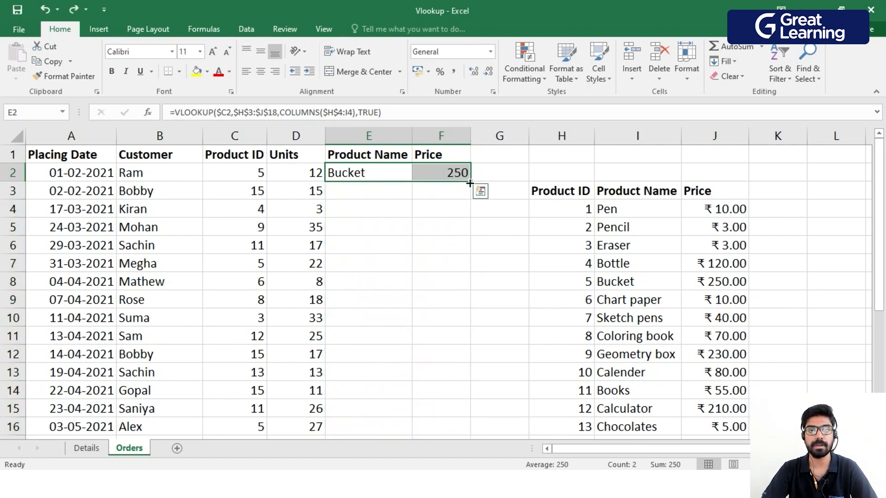
double_click(470, 183)
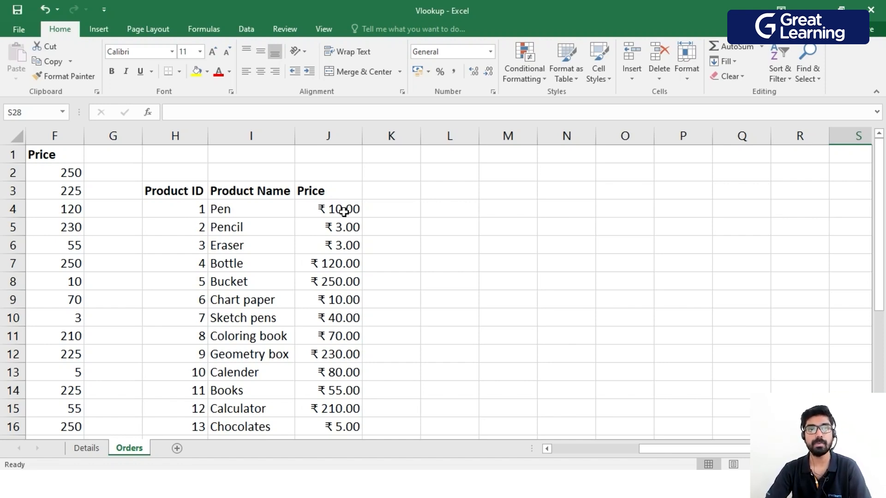
Enter the label Min in cell L4 beside the product table.
left_click(436, 209)
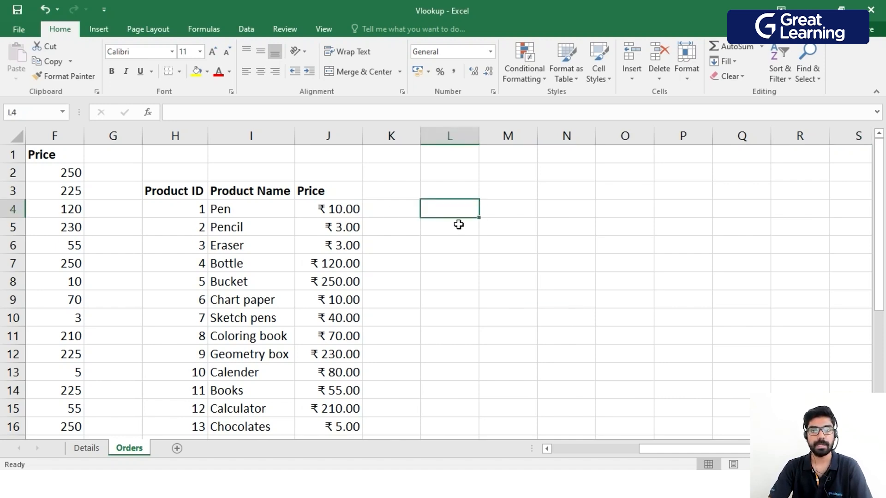
type("Min")
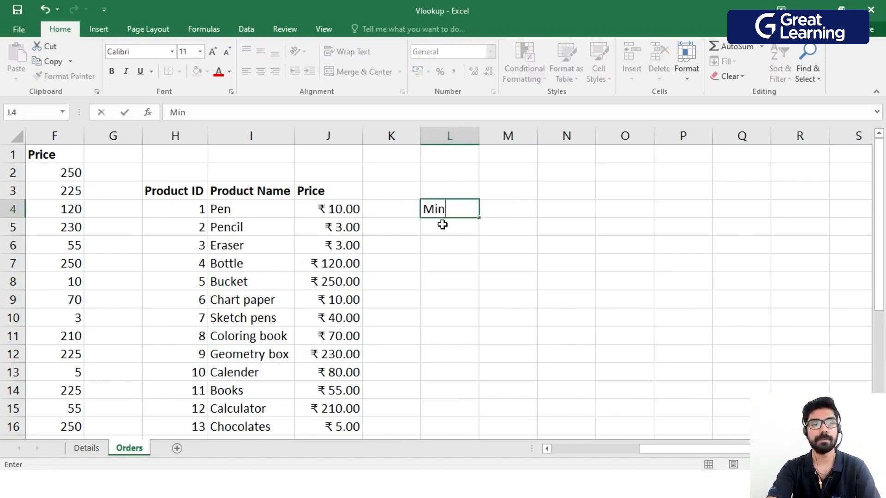
key("Tab")
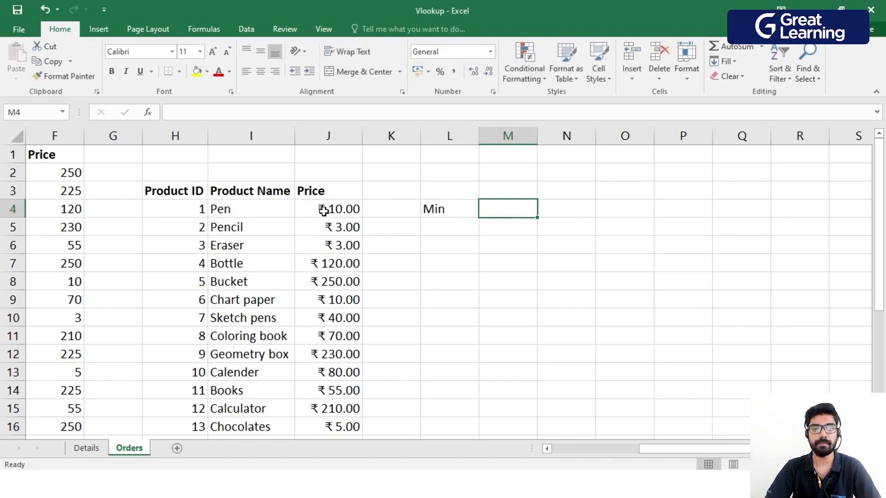
Start a VLOOKUP formula in M4 with MIN(J4:J18) as the lookup value.
double_click(505, 208)
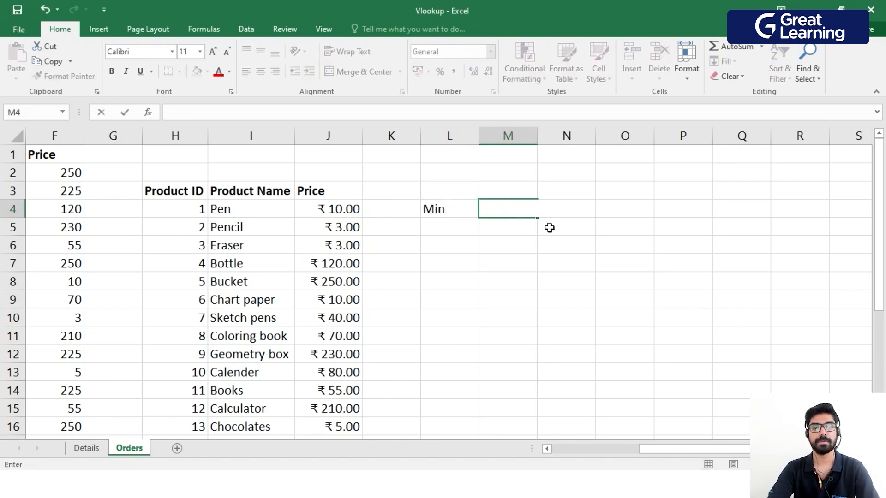
type("=vl")
key("Tab")
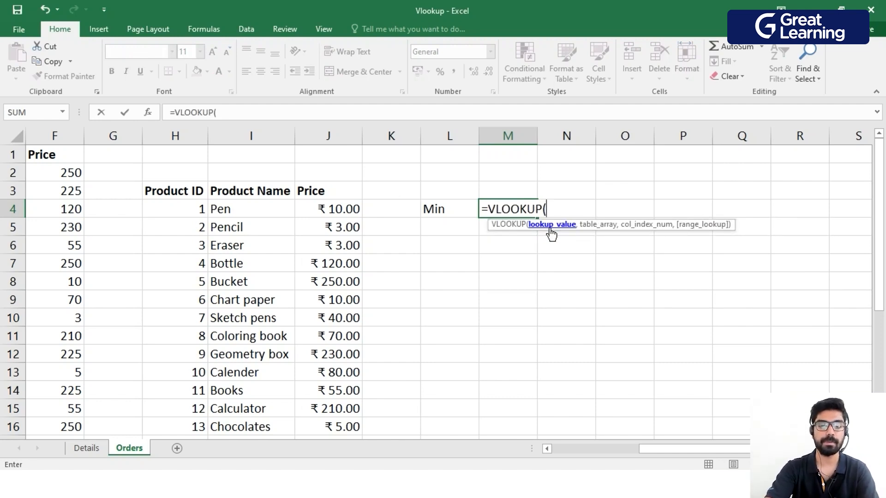
type("min")
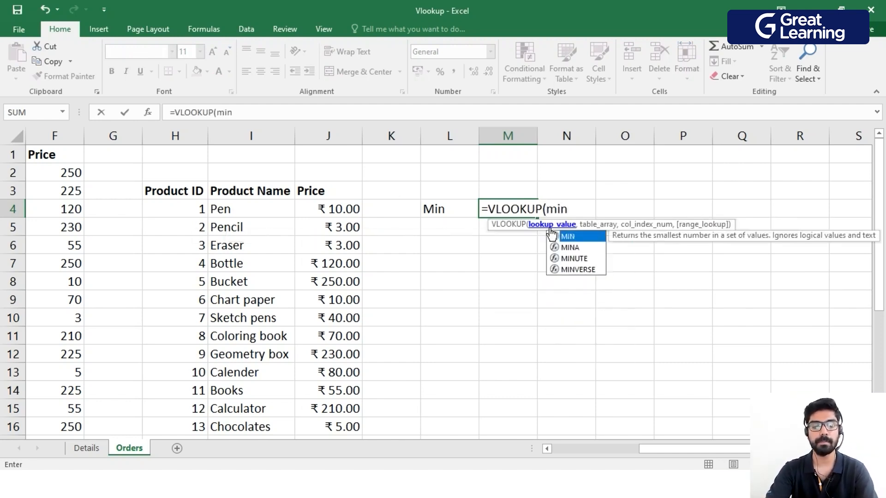
double_click(568, 236)
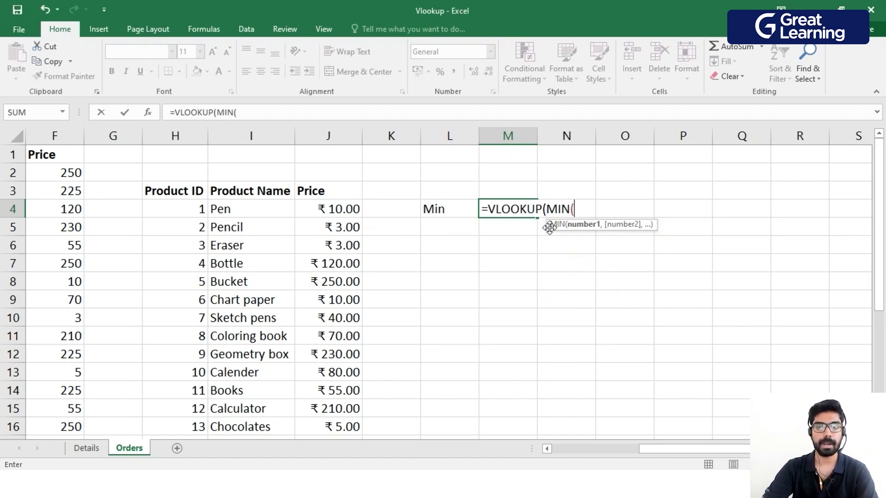
left_click_drag(328, 215, 354, 443)
scroll(318, 307, "up", 1)
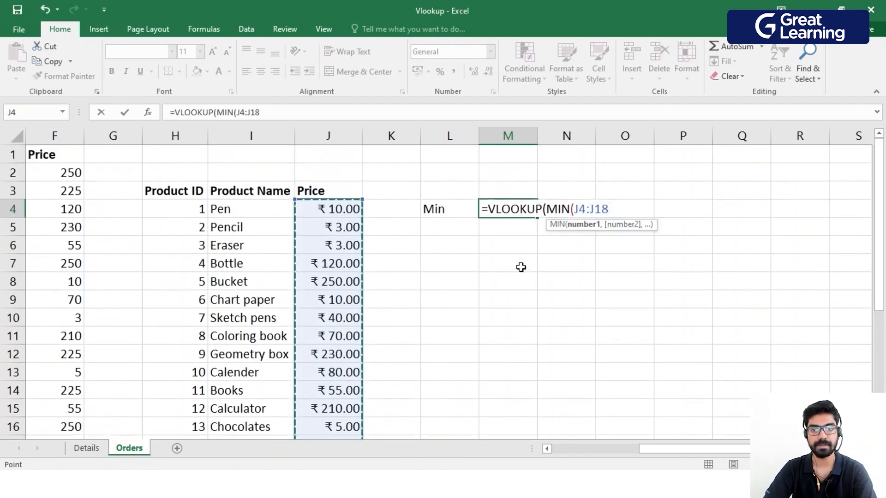
type(")")
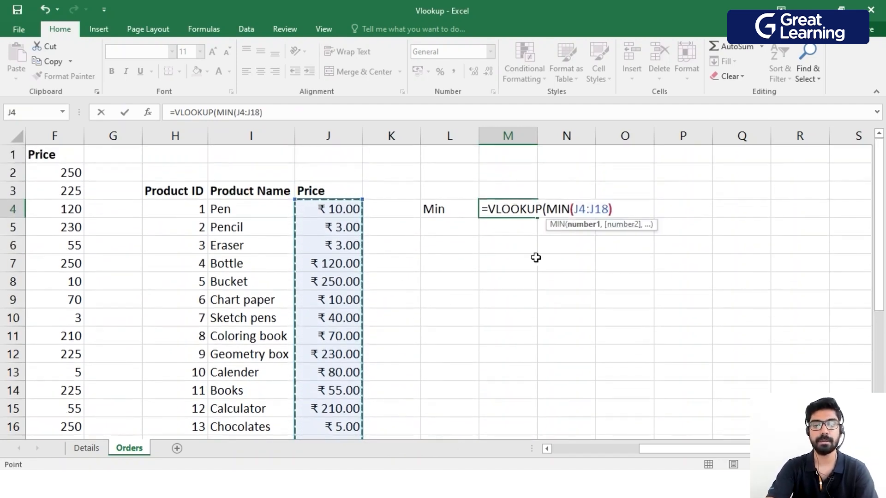
type(",")
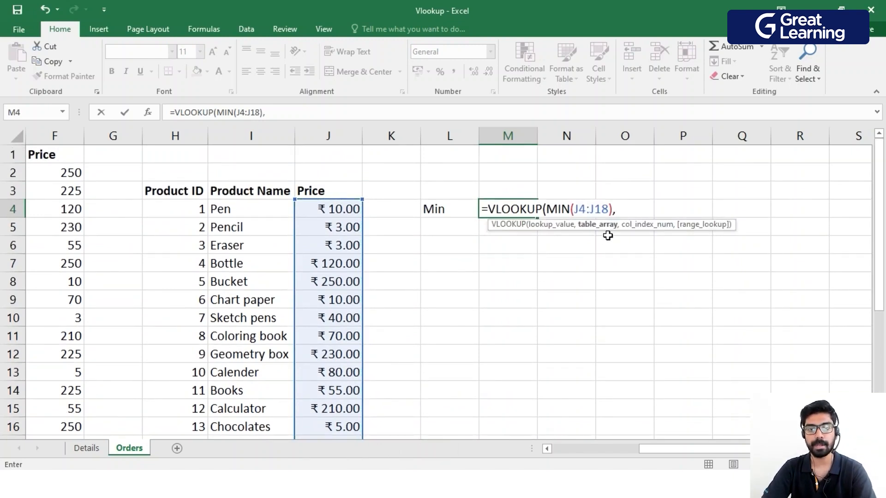
Complete the M4 formula with J4:J18 as the table array, column index 1 and TRUE as the range lookup, and enter it.
left_click_drag(316, 210, 352, 408)
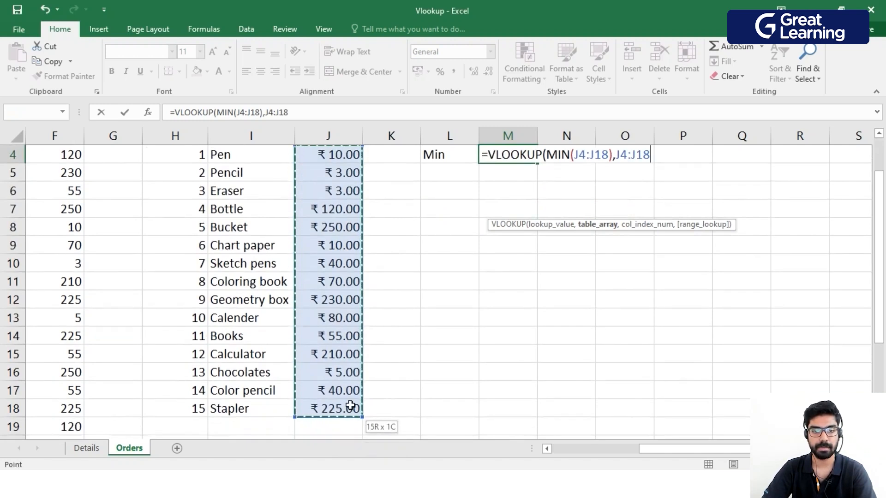
scroll(352, 408, "up", 1)
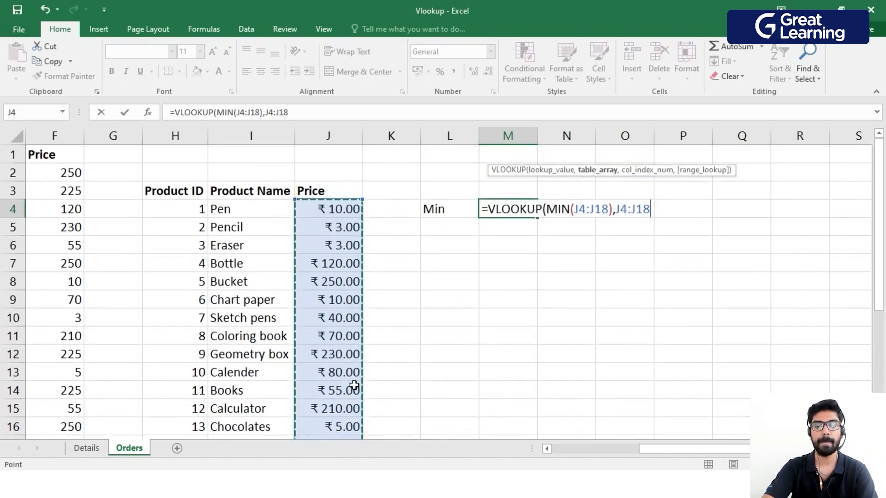
type(",")
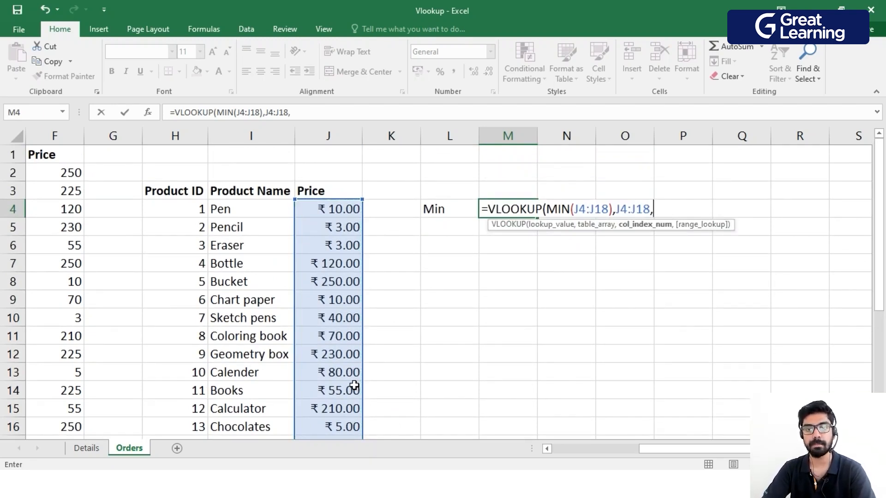
type("1")
type(",TRUE")
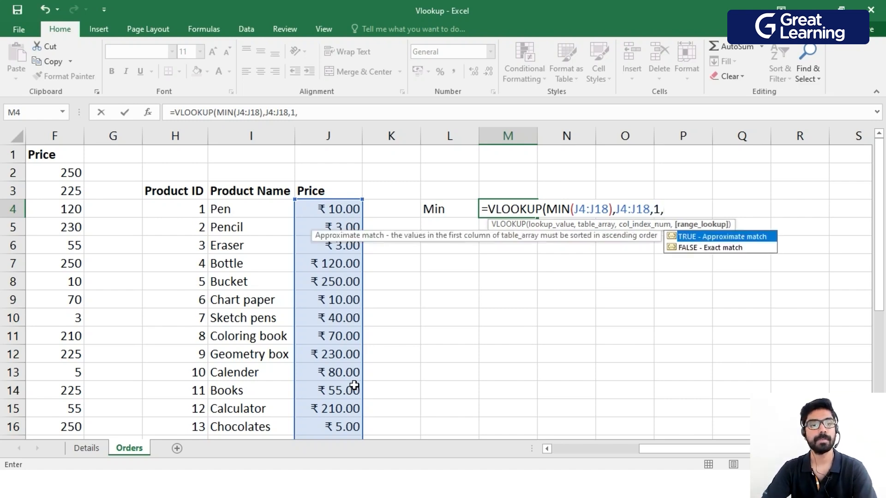
key("Tab")
type(")")
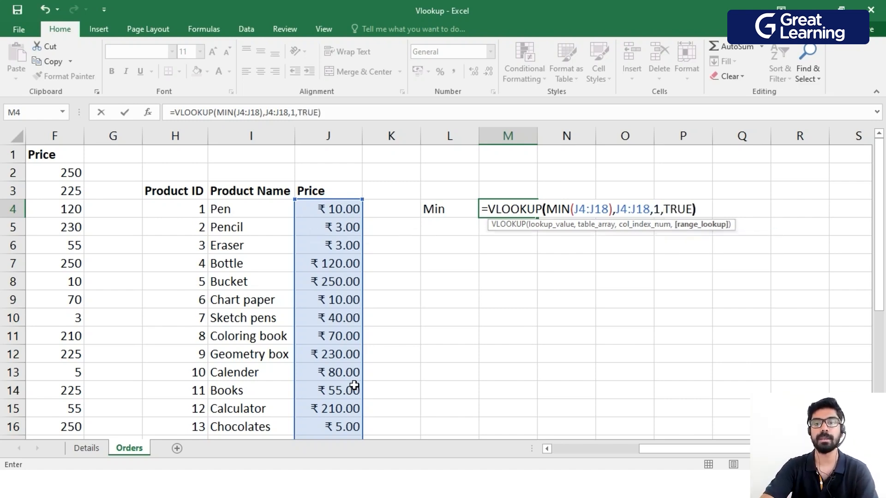
key("Return")
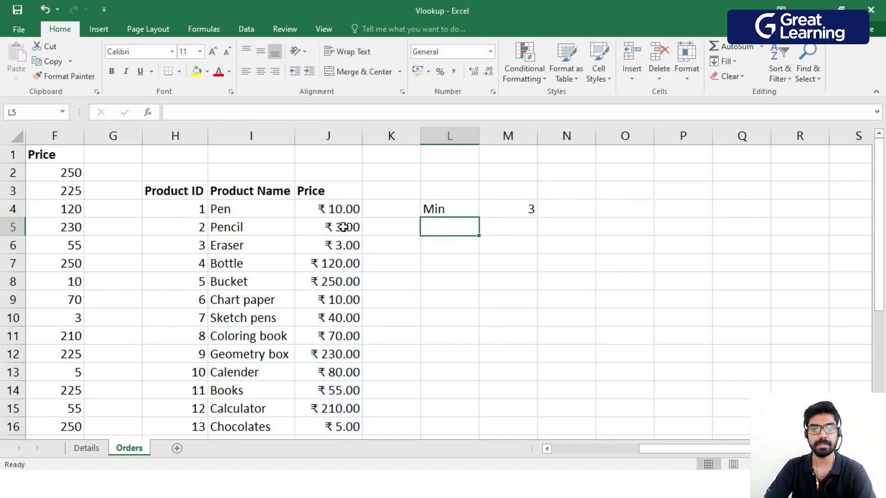
scroll(358, 262, "down", 1)
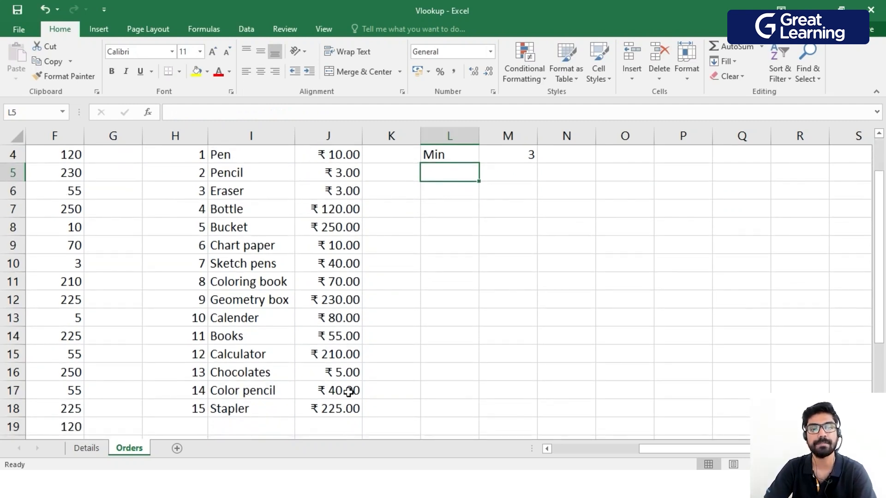
scroll(350, 323, "up", 1)
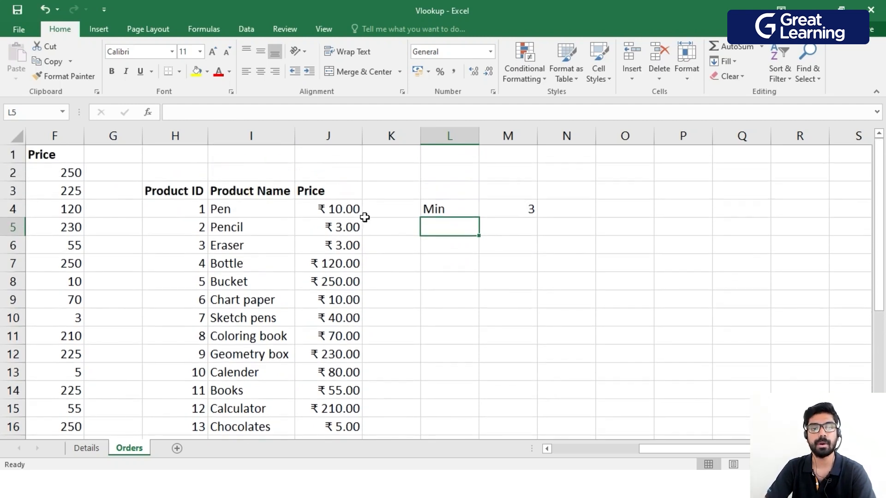
scroll(349, 323, "down", 1)
scroll(371, 286, "up", 1)
left_click(520, 208)
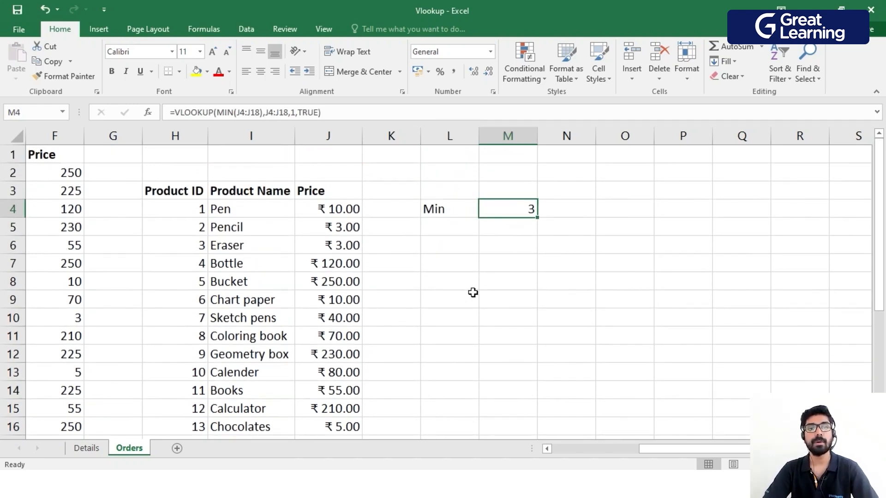
Enter the label Max in cell L5 below the Min label.
left_click(448, 234)
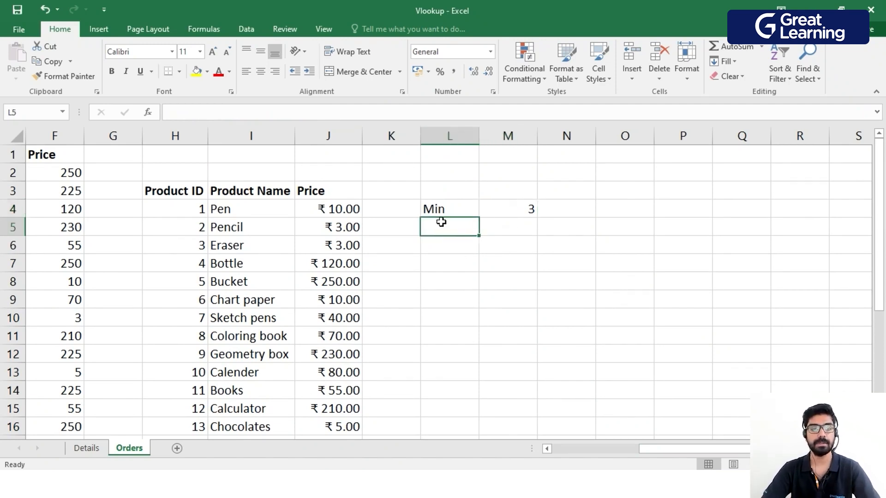
type("Max")
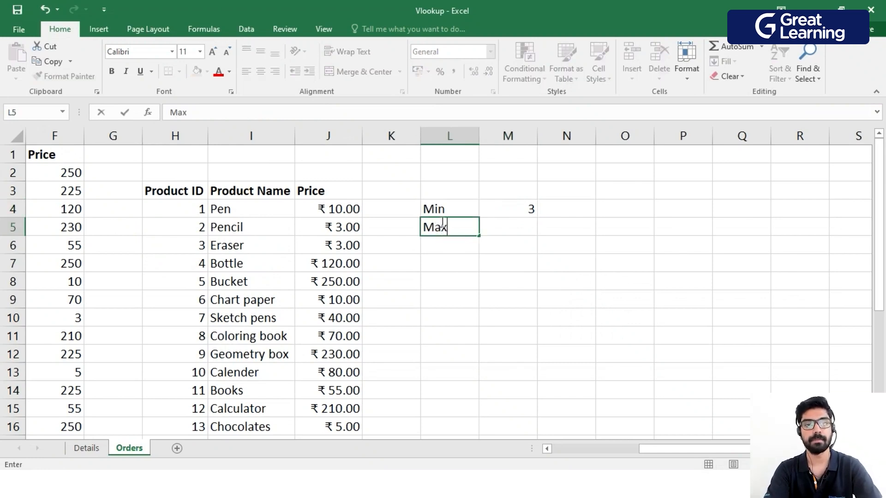
key("Tab")
Start a VLOOKUP formula in M5 with MAX(J4:J18) as the lookup value.
key("F2")
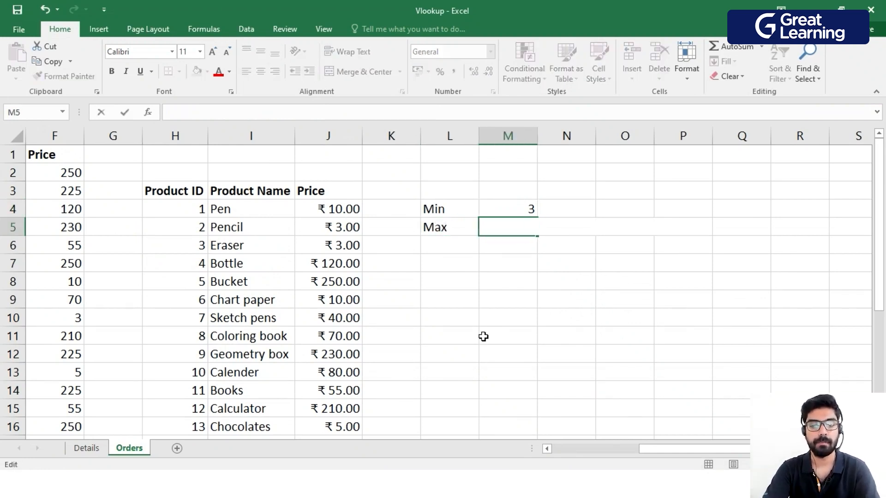
type("=vl")
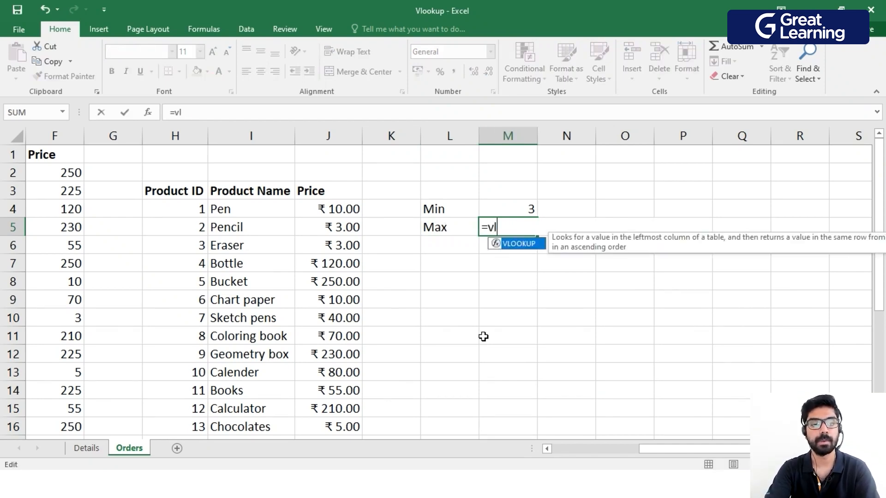
key("Tab")
type("max")
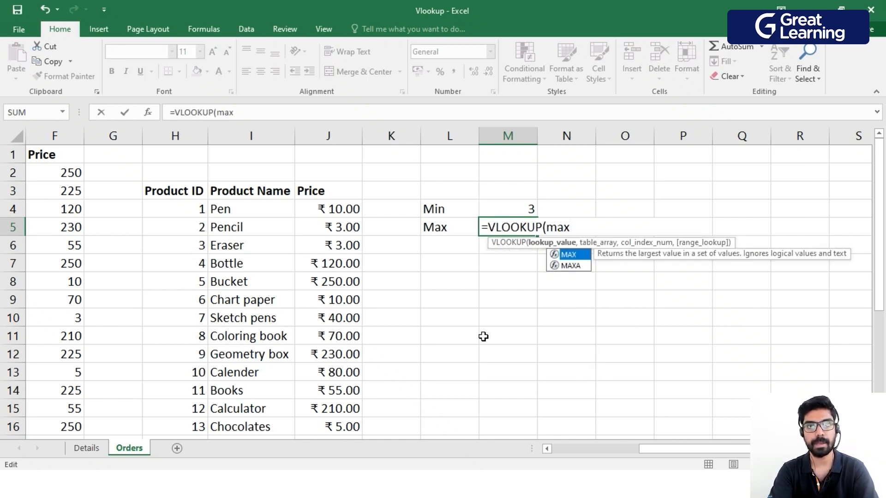
key("Tab")
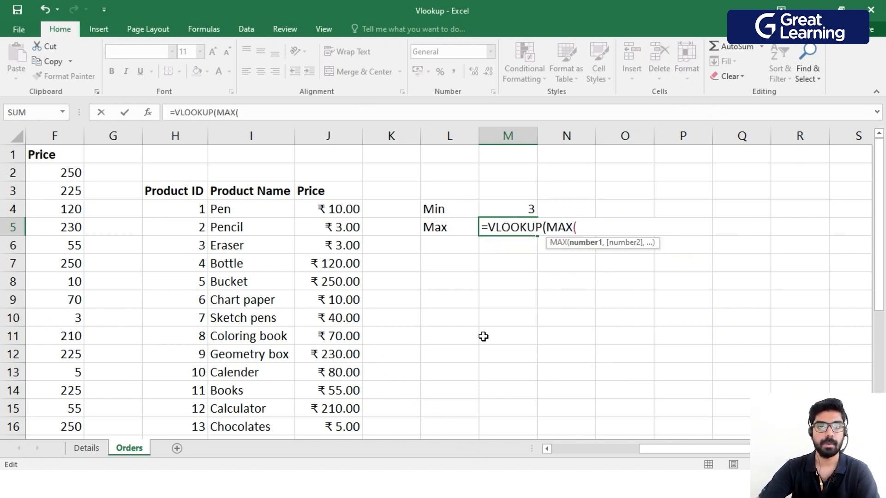
left_click_drag(358, 212, 336, 415)
scroll(350, 406, "up", 1)
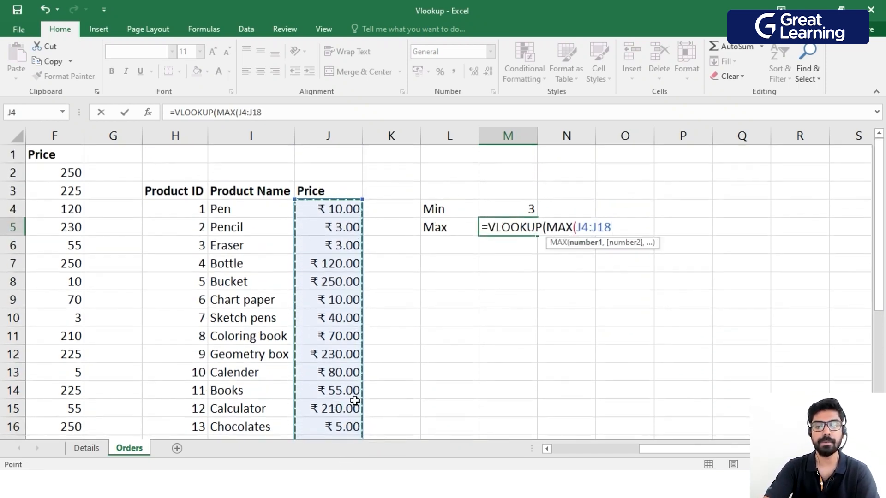
type("),")
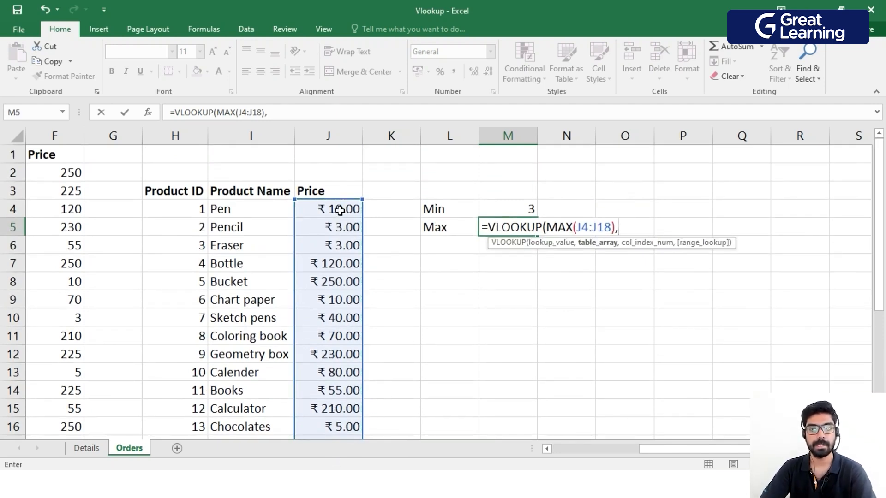
Complete the M5 formula with J4:J18 as the table array, column index 1 and 0 as the range lookup, and enter it.
left_click_drag(340, 211, 336, 379)
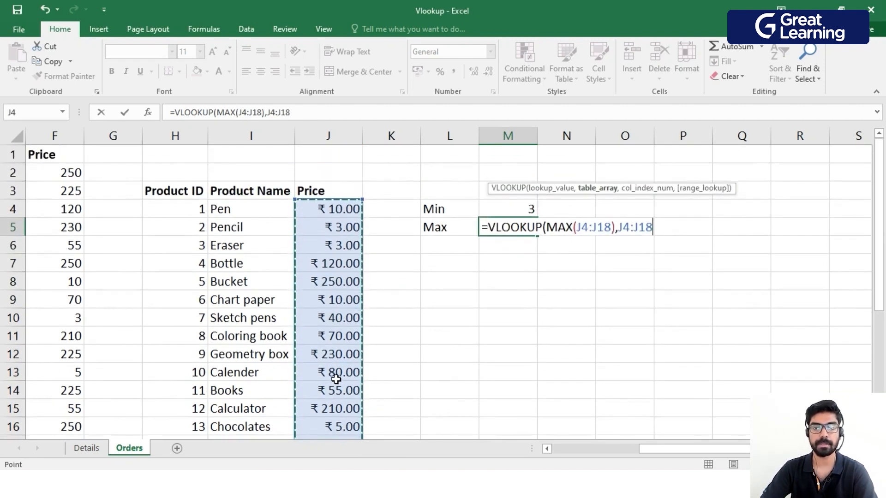
type(",")
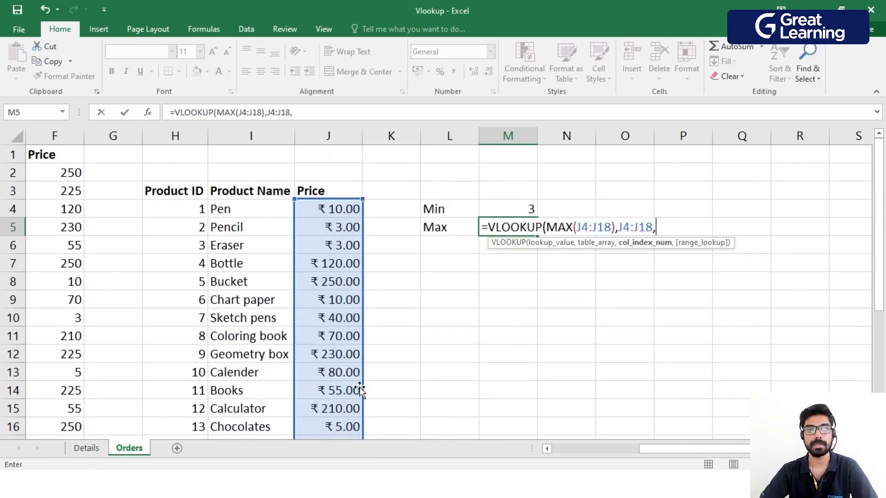
type("1")
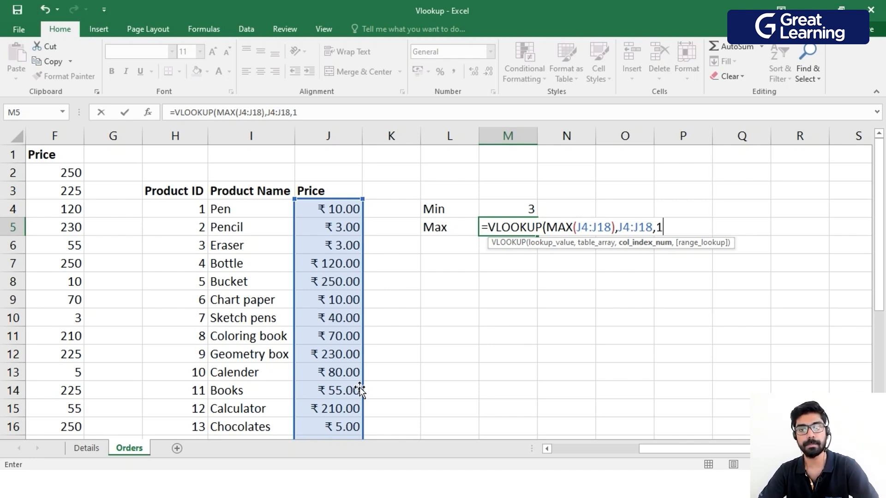
type(",")
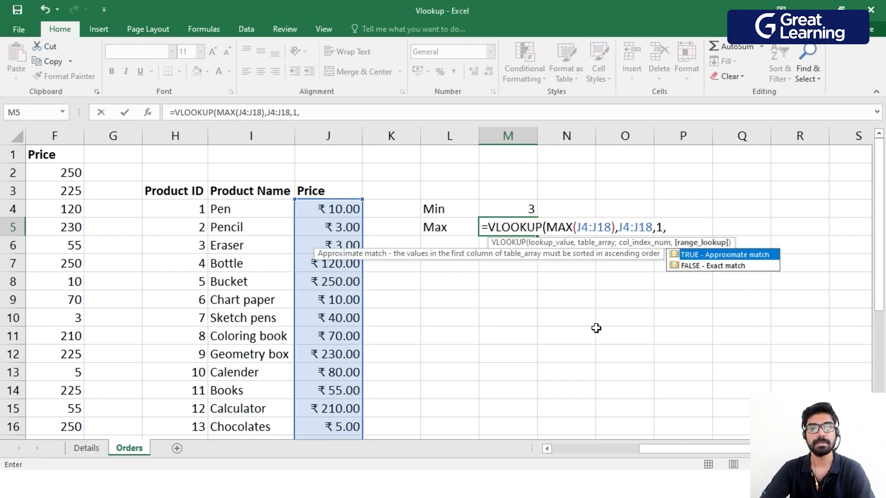
type("0")
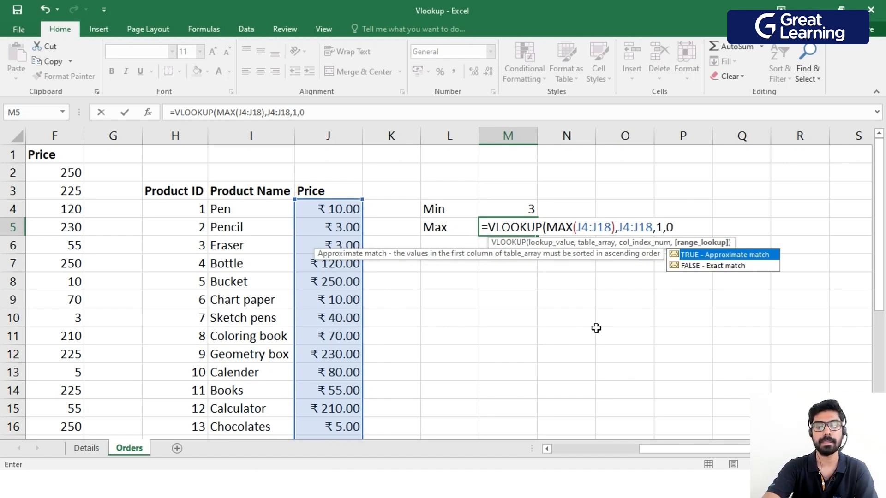
type(")")
key("Return")
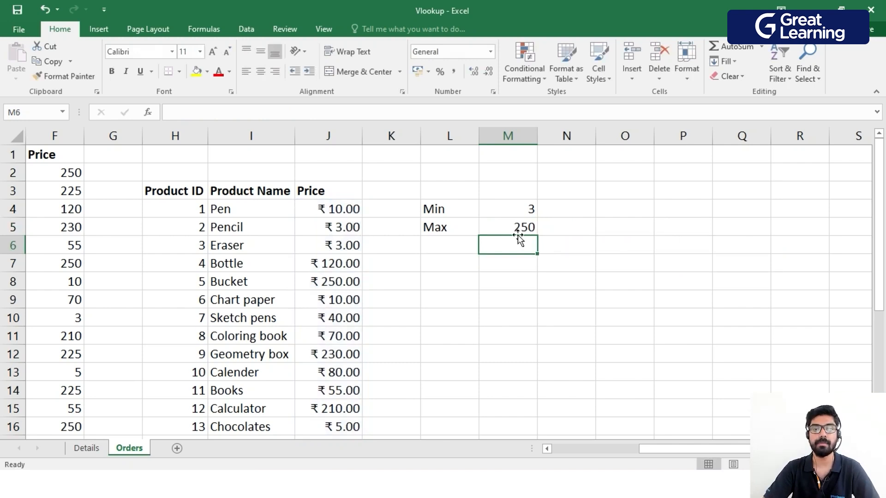
scroll(439, 269, "down", 1)
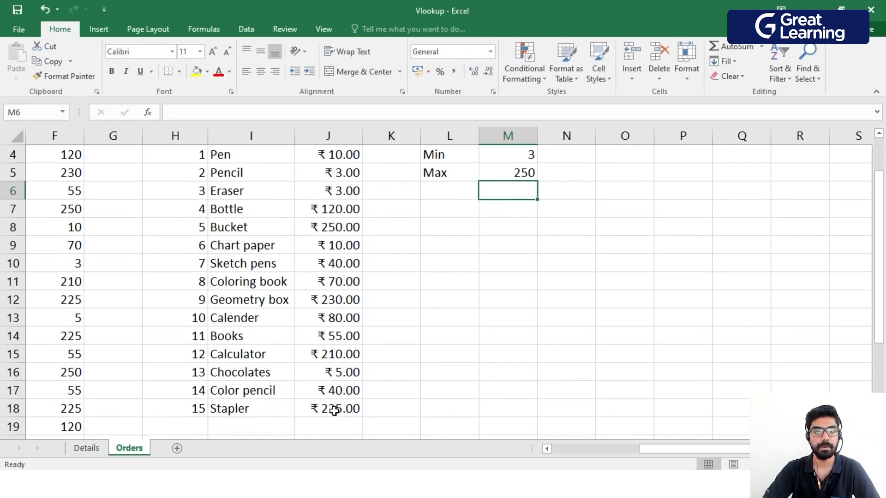
scroll(340, 305, "up", 1)
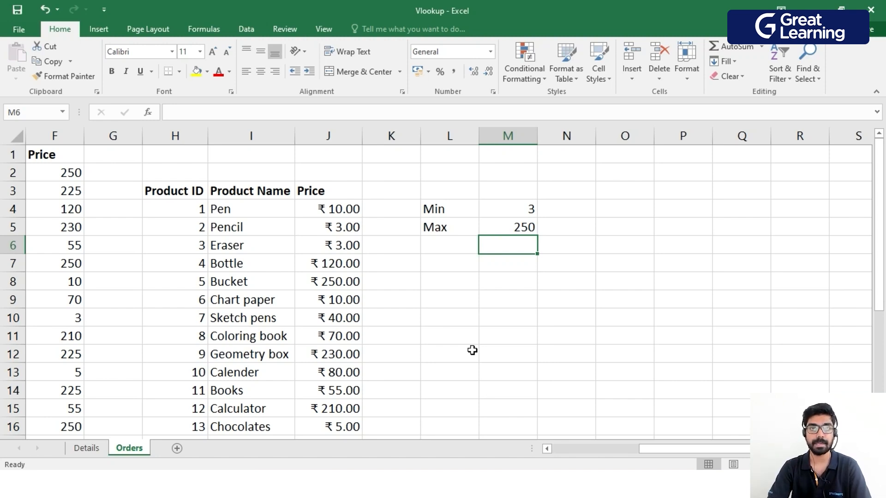
left_click_drag(668, 447, 511, 444)
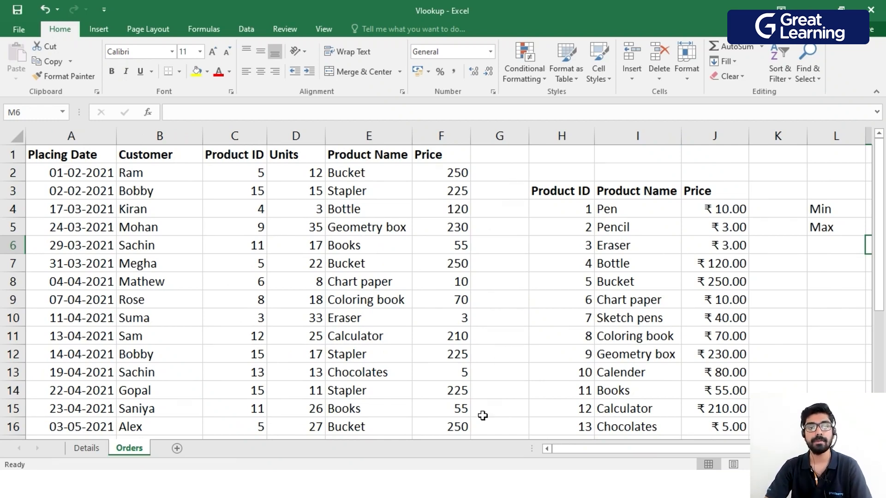
left_click_drag(567, 452, 616, 446)
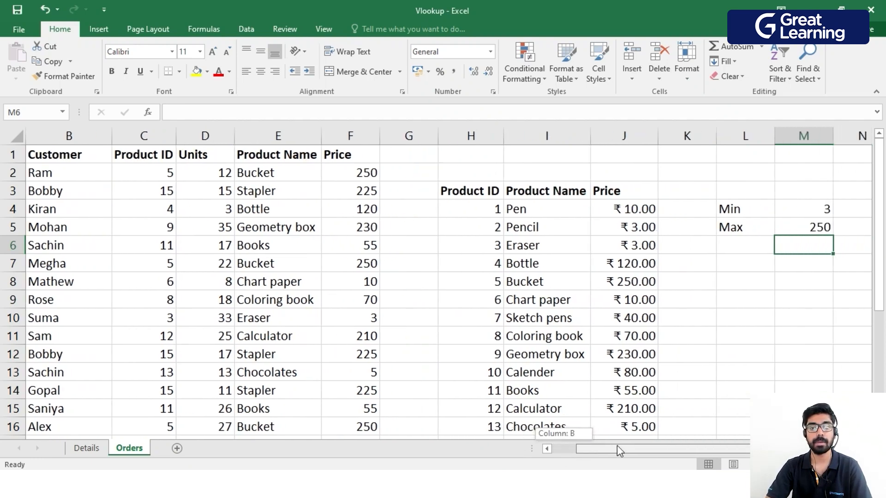
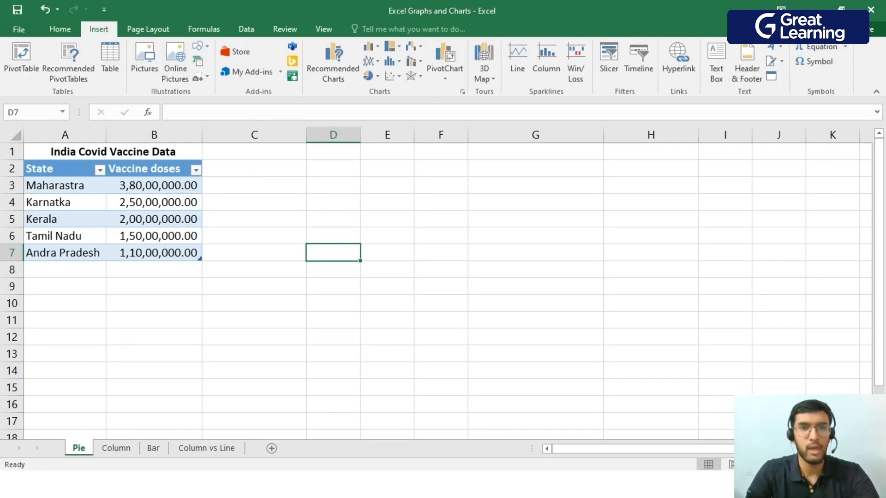
Insert a 3-D pie chart from the State and Vaccine doses data in A2:B7.
left_click_drag(46, 169, 168, 253)
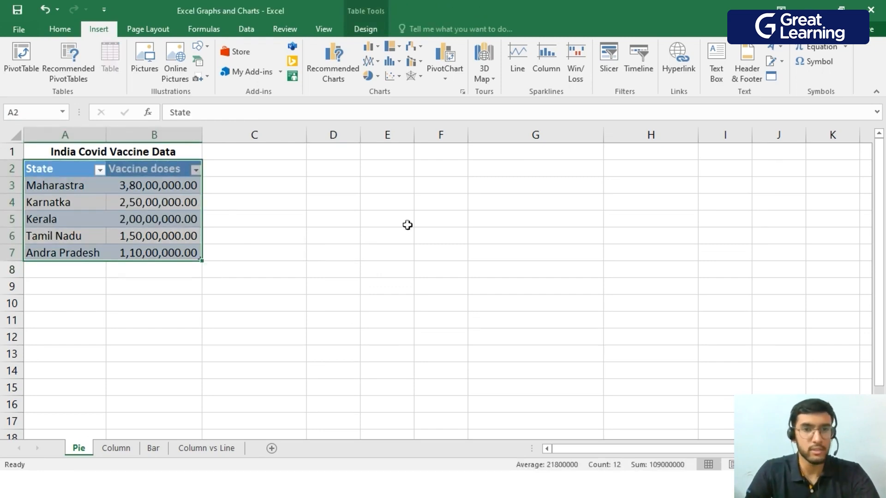
left_click(371, 77)
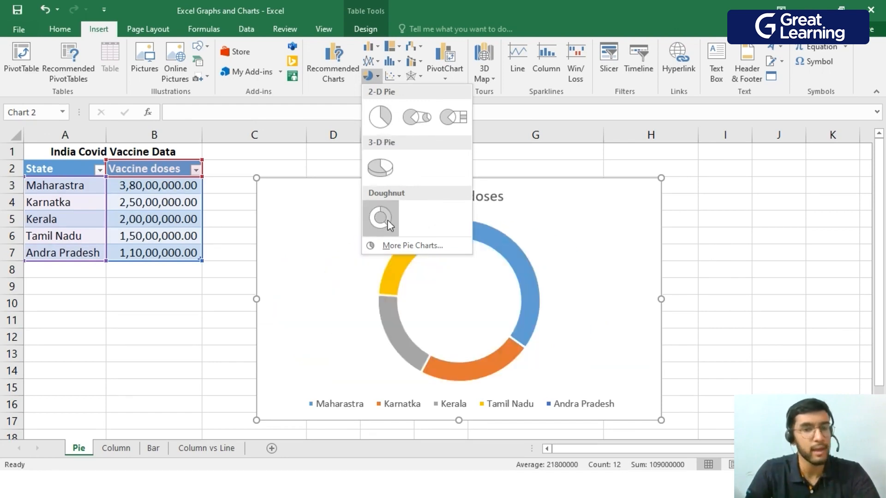
left_click(388, 168)
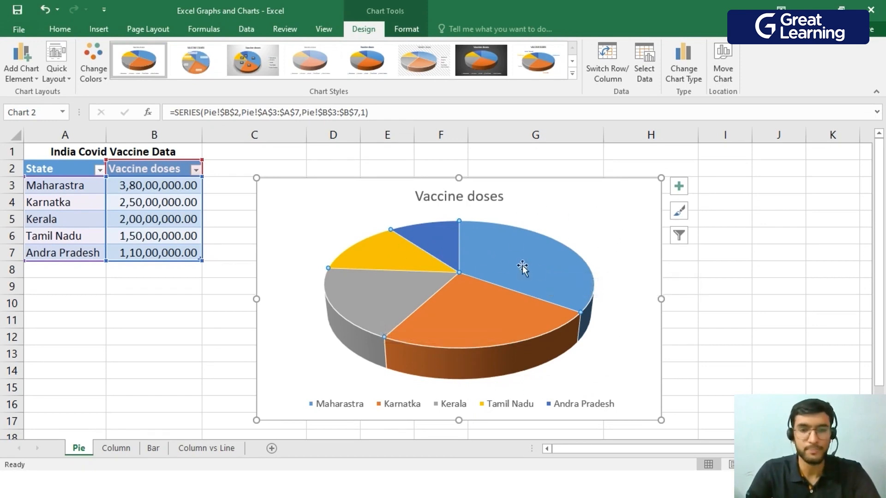
Open the series options for the Vaccine doses series of the pie chart.
double_click(581, 211)
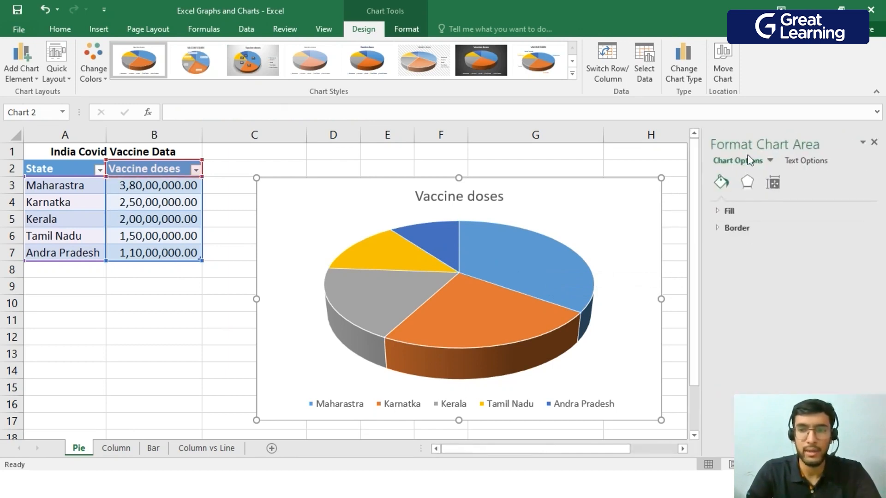
left_click(770, 160)
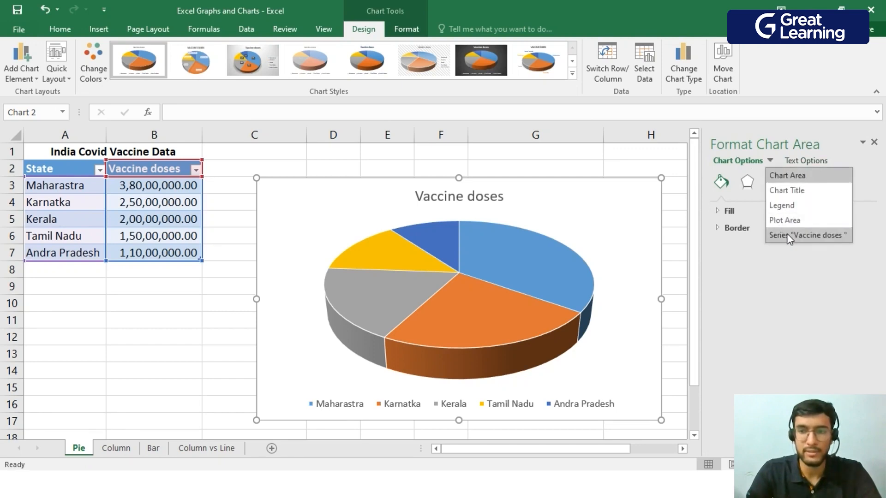
left_click(787, 234)
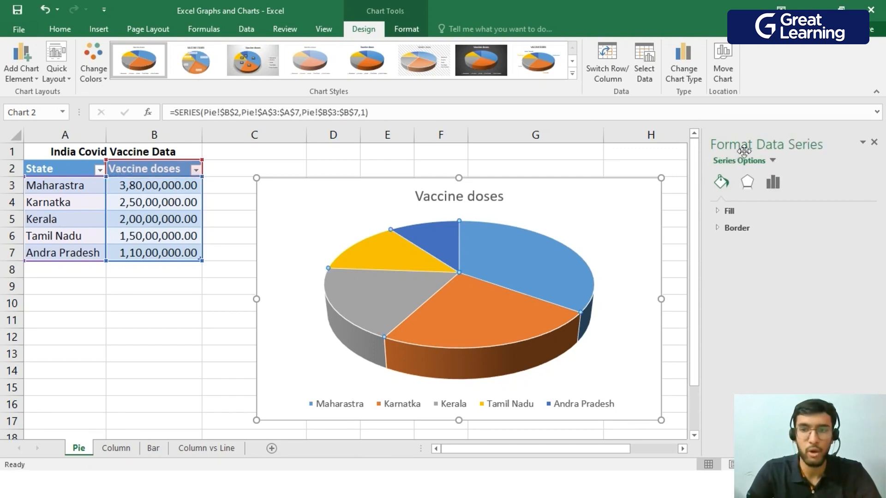
left_click(778, 184)
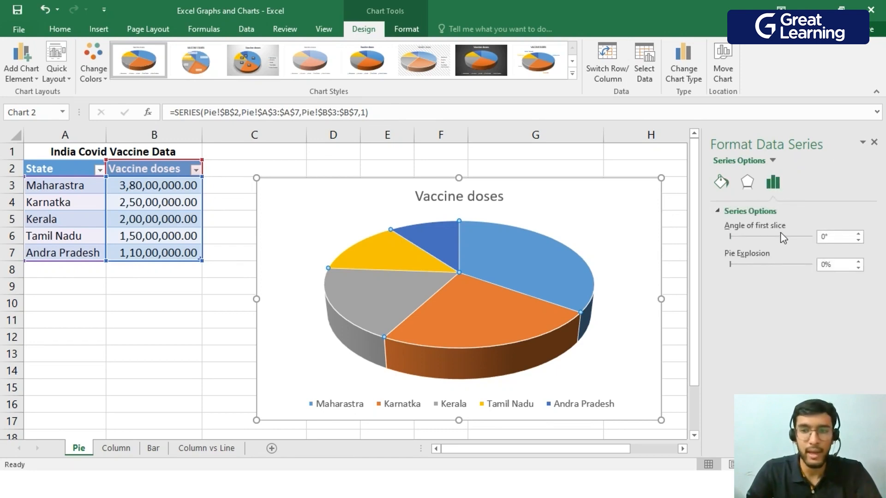
Rotate the pie by setting the angle of the first slice to 110°.
left_click(781, 236)
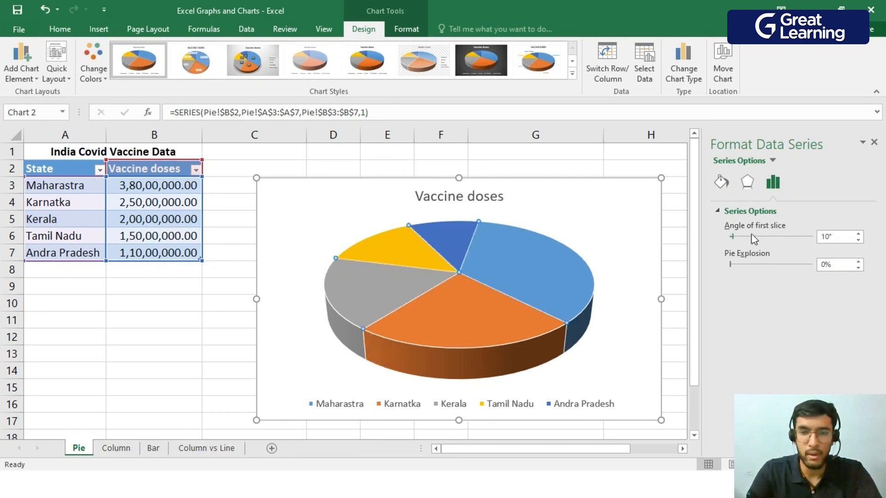
left_click(768, 236)
left_click(769, 237)
left_click(770, 237)
left_click(770, 236)
left_click(770, 236)
left_click(771, 236)
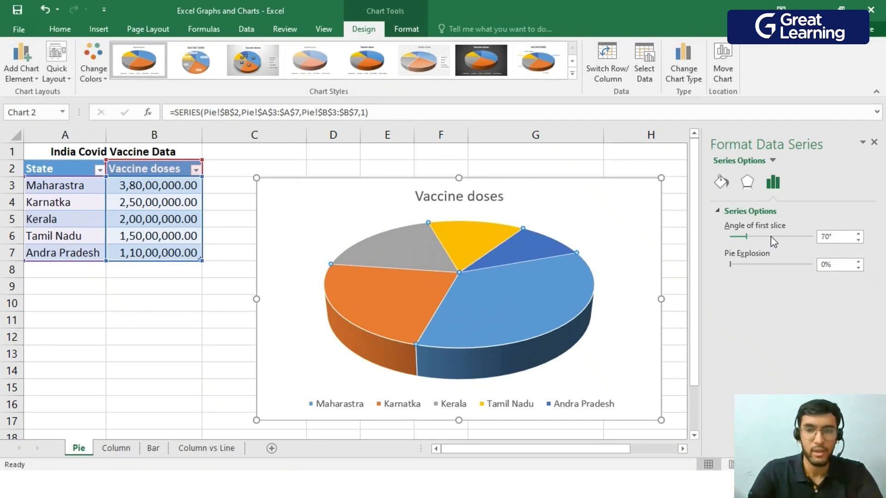
left_click(770, 236)
left_click(770, 237)
left_click(770, 237)
left_click(770, 236)
left_click(770, 236)
left_click(770, 236)
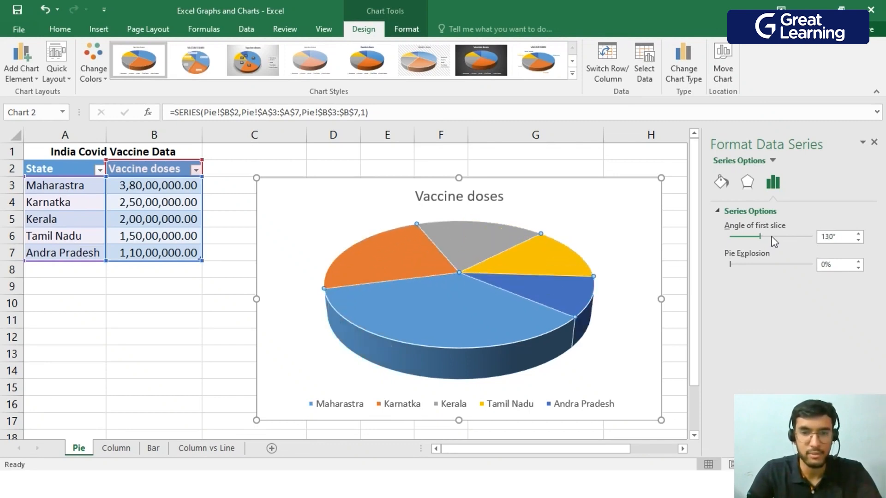
left_click(738, 236)
left_click(738, 236)
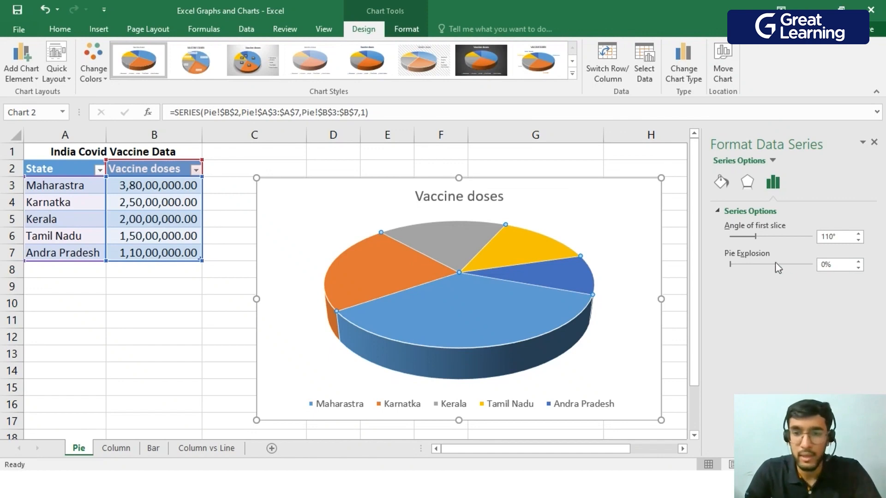
Pull only the Maharastra slice out of the pie to a point explosion of 34% and close the formatting options.
left_click_drag(774, 270, 736, 268)
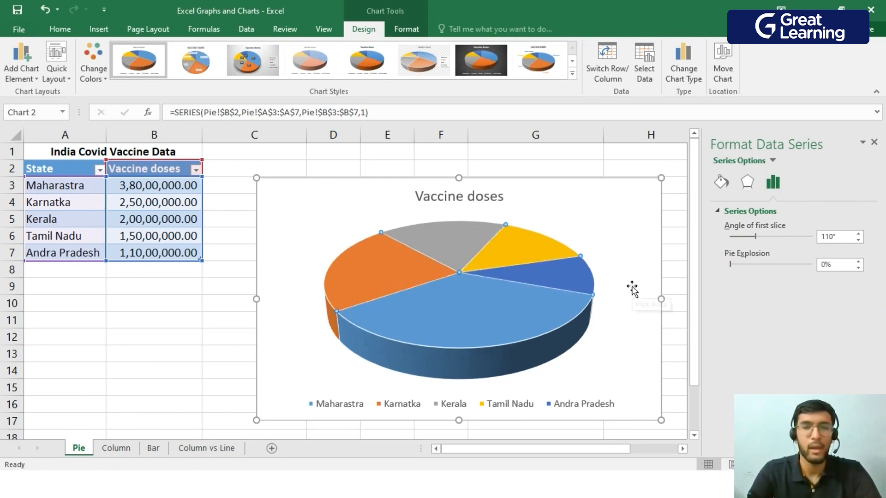
left_click(650, 167)
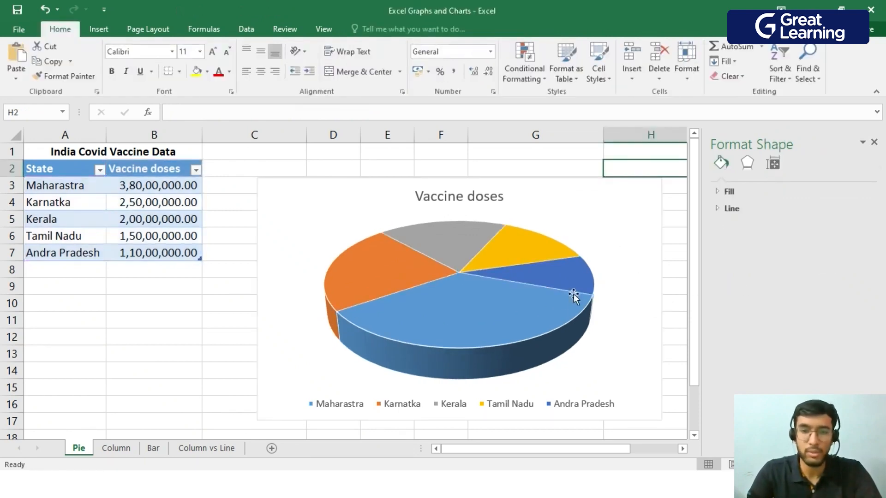
left_click(479, 307)
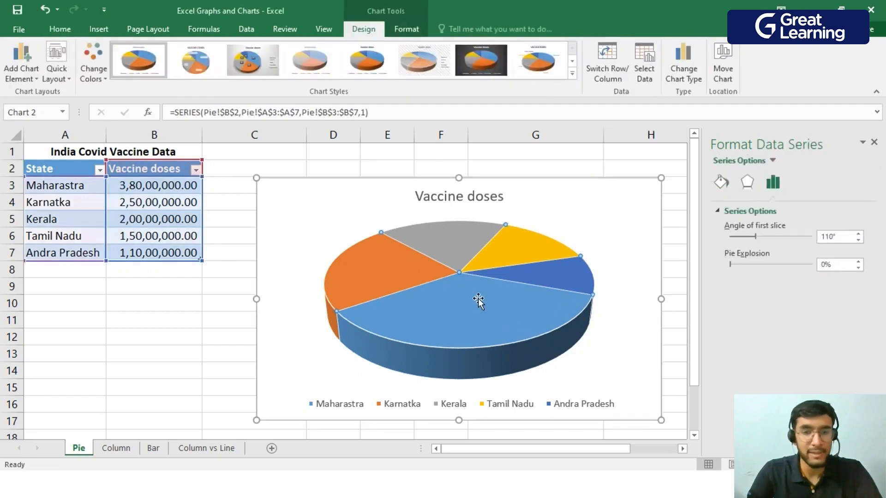
left_click(465, 305)
left_click_drag(465, 305, 467, 371)
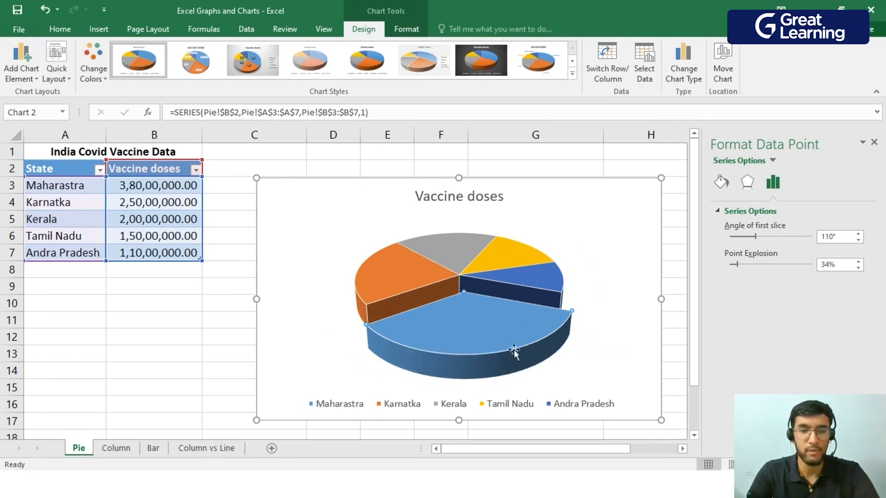
left_click(875, 143)
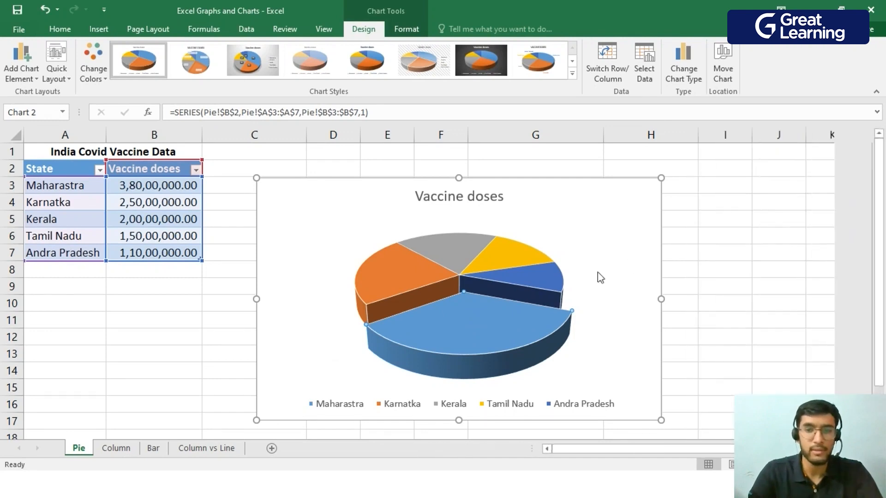
Apply the chart style with an uppercase title and boxed state labels on the slices.
double_click(605, 210)
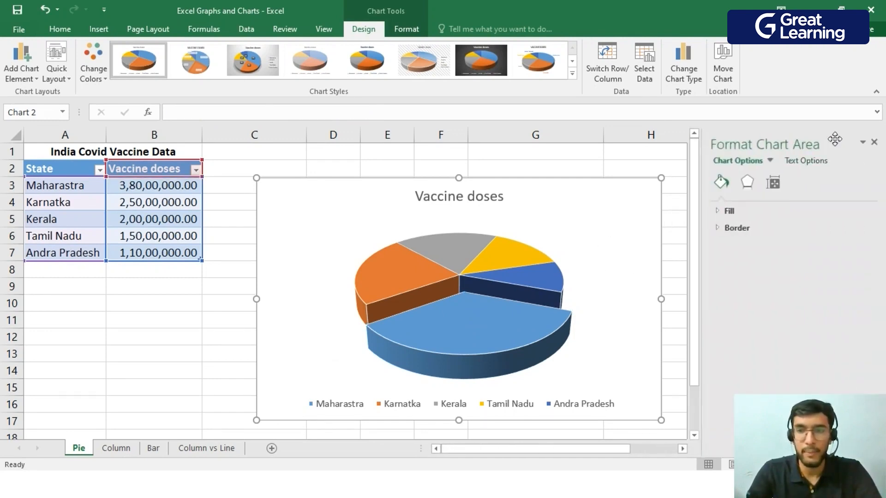
left_click(875, 143)
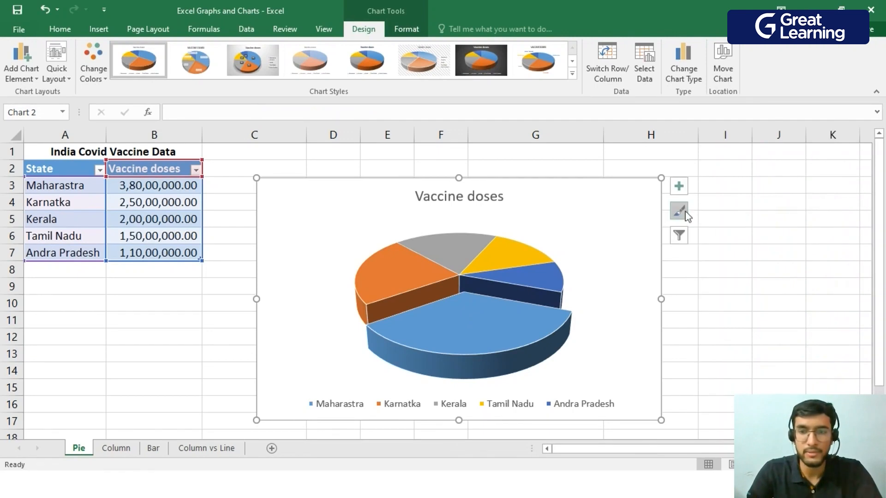
left_click(685, 217)
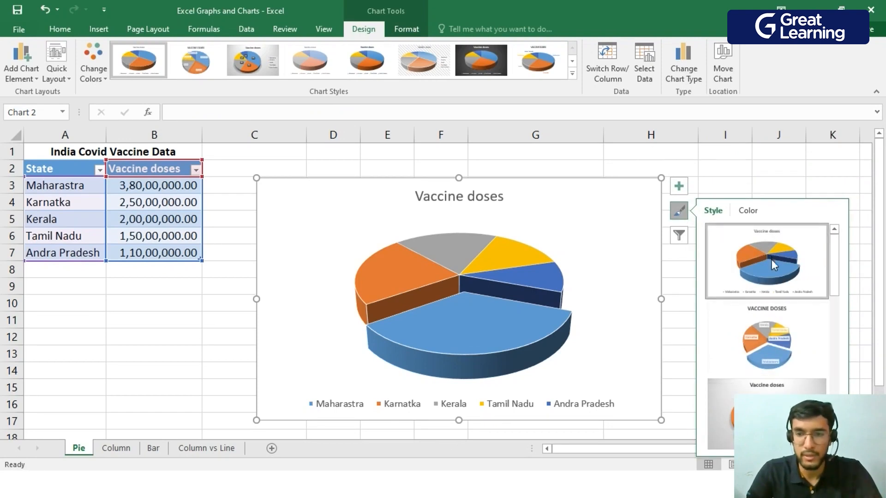
left_click(777, 336)
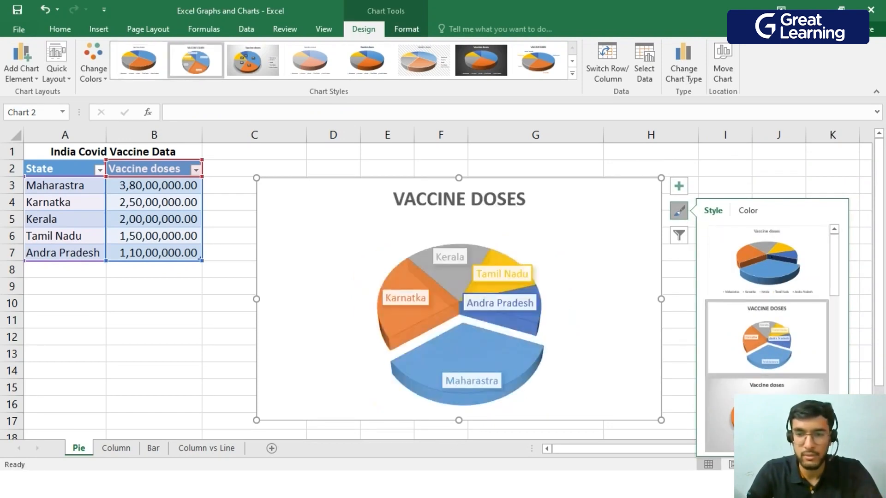
Apply the dark-background chart style Style 7 to the pie chart.
scroll(784, 331, "down", 3)
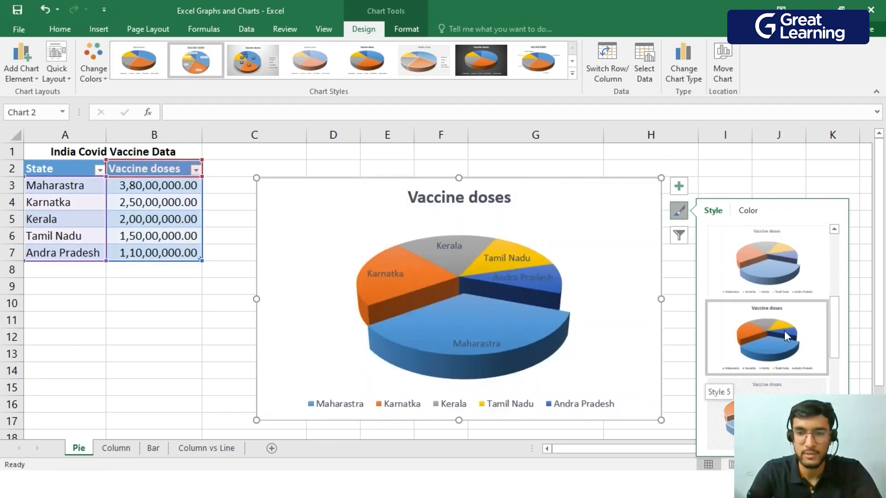
scroll(784, 331, "up", 1)
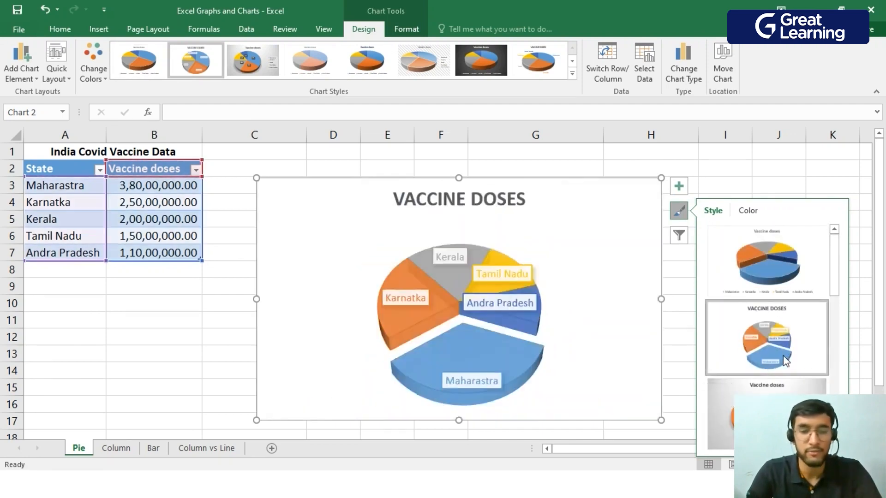
scroll(788, 351, "down", 2)
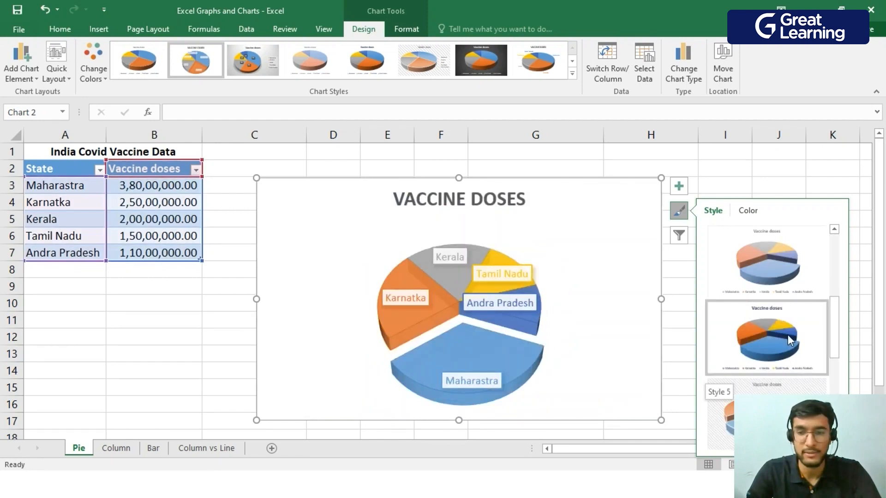
scroll(788, 351, "down", 2)
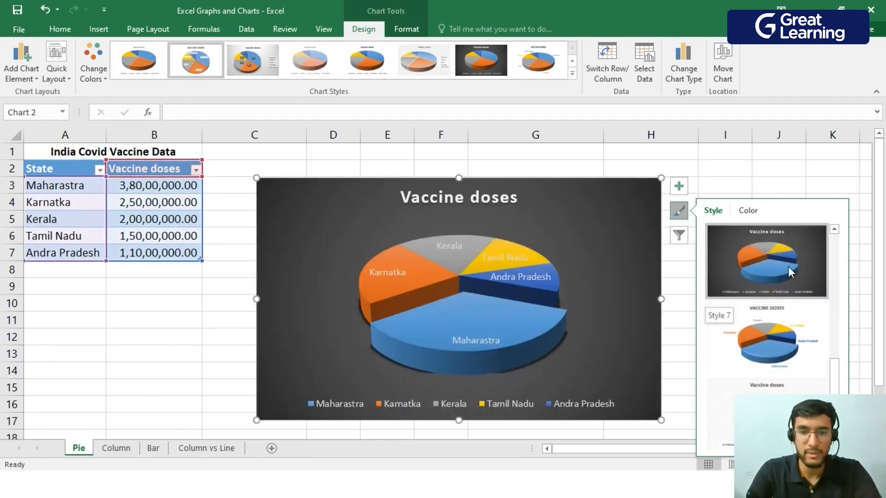
left_click(788, 266)
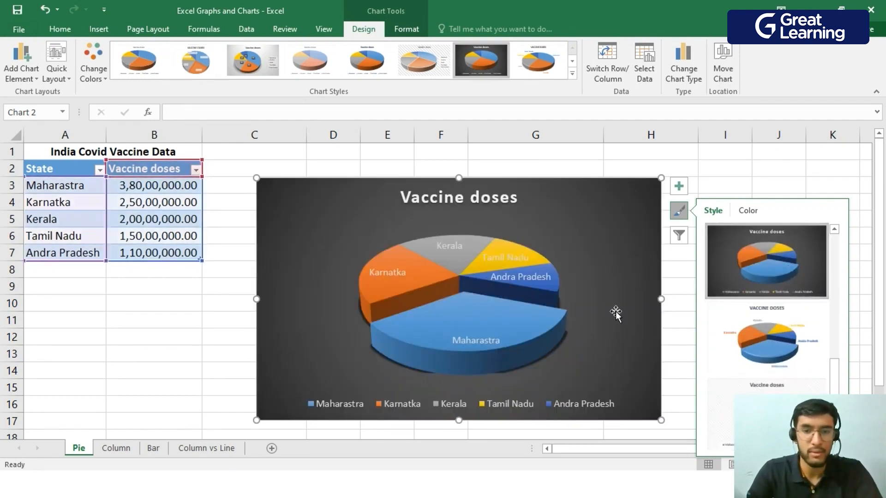
left_click(781, 183)
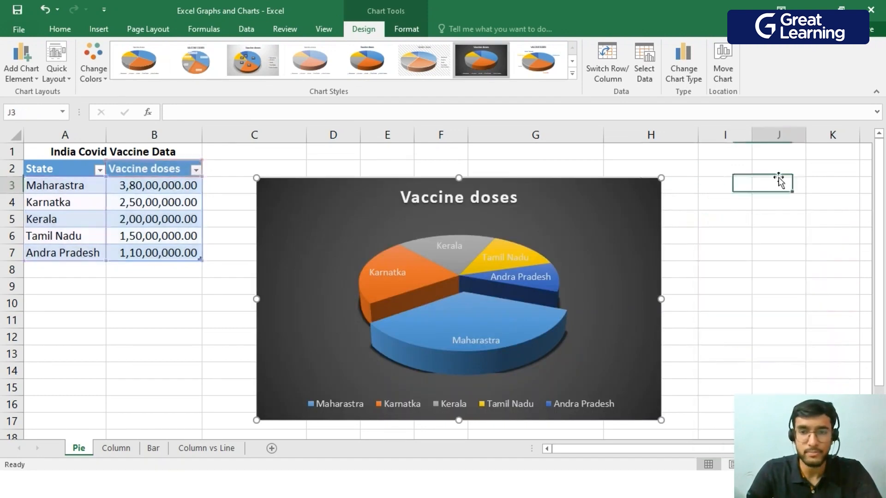
Remove the pie chart's state-name data labels, re-add data labels showing the dose values, and shift the chart slightly down.
left_click(631, 239)
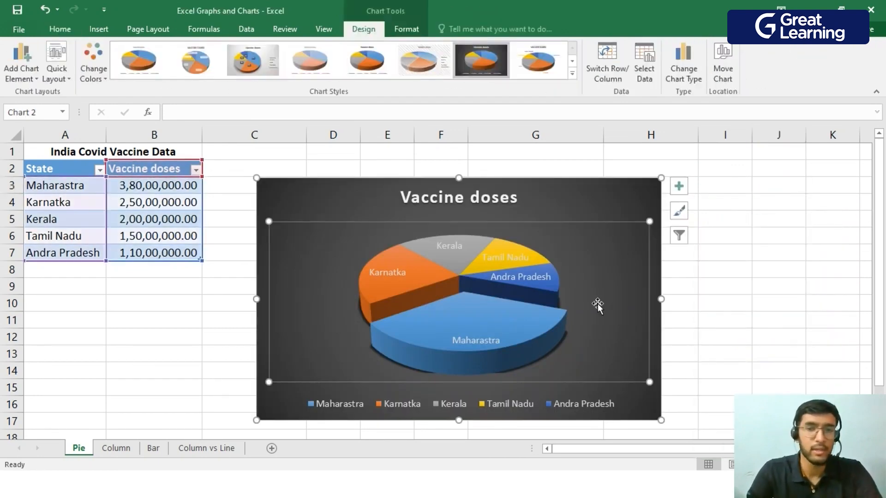
left_click(678, 187)
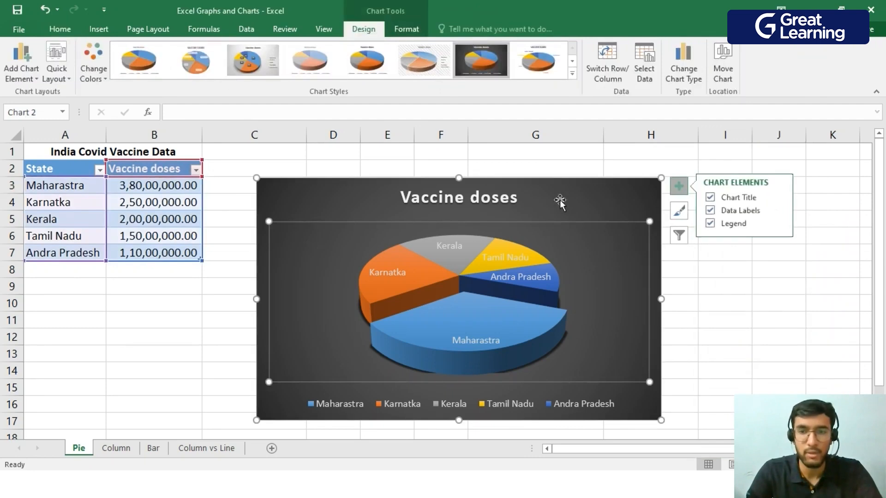
left_click(711, 211)
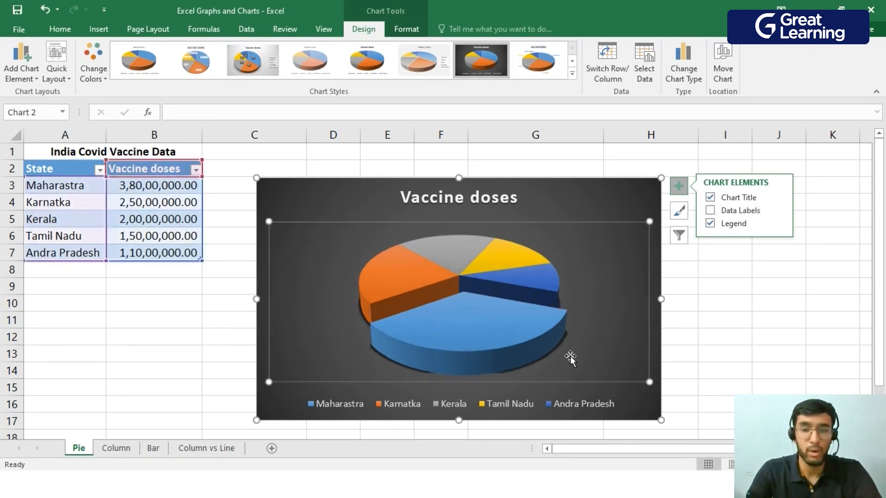
left_click(730, 212)
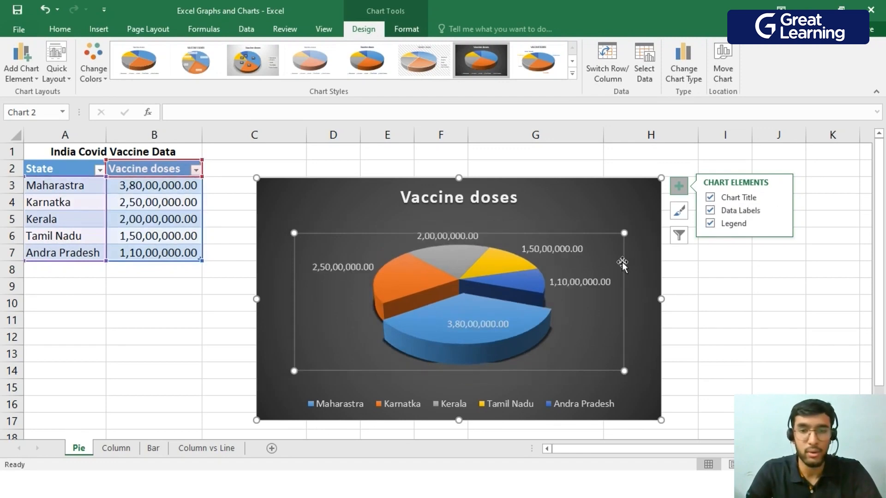
left_click(773, 332)
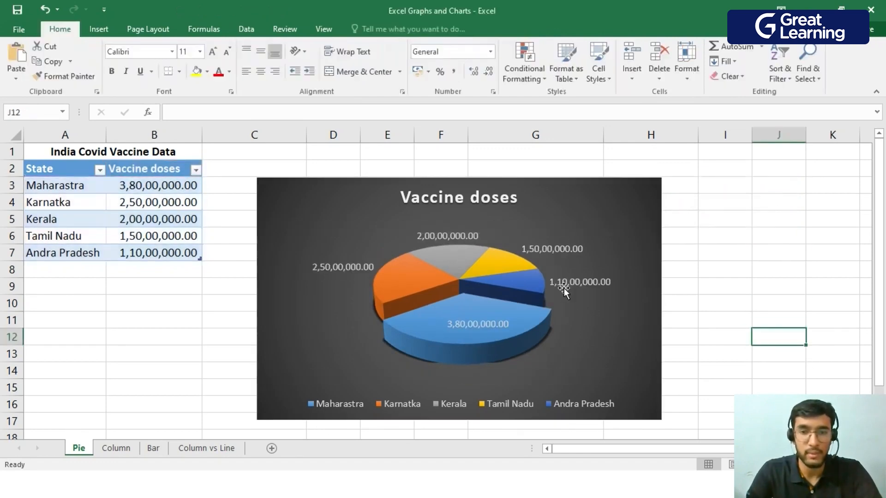
double_click(641, 228)
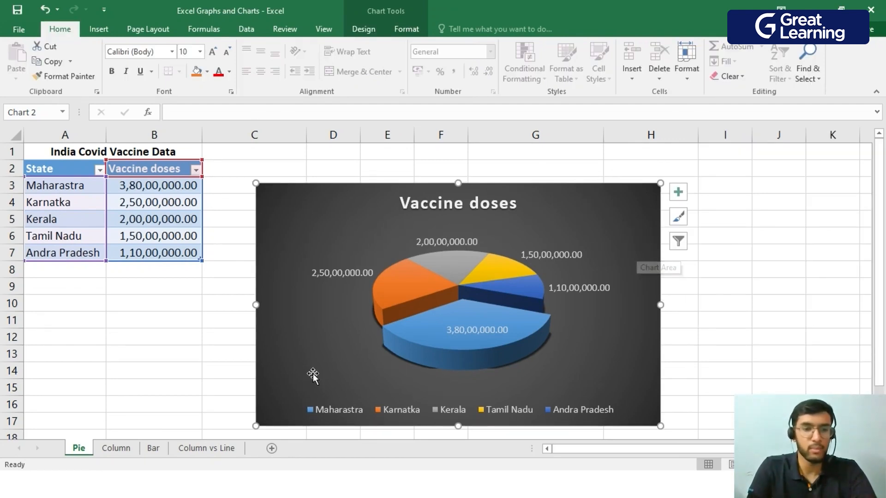
On the Column sheet, insert a 2-D clustered column chart of the monthly sales table D2:E14, shrink it and place it beside the table.
left_click(125, 448)
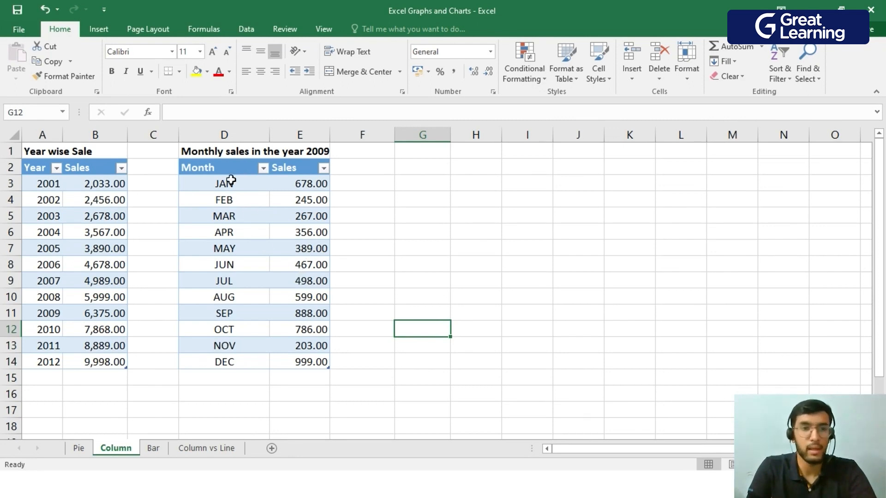
left_click_drag(217, 168, 302, 358)
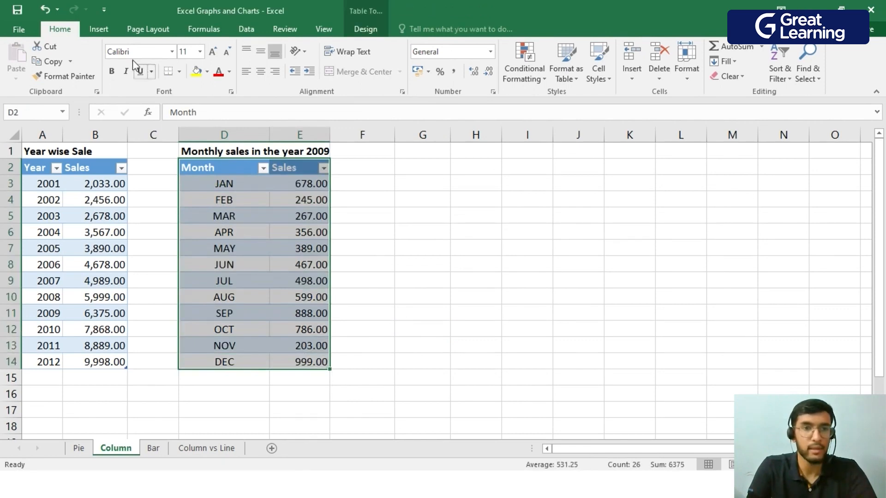
left_click(113, 35)
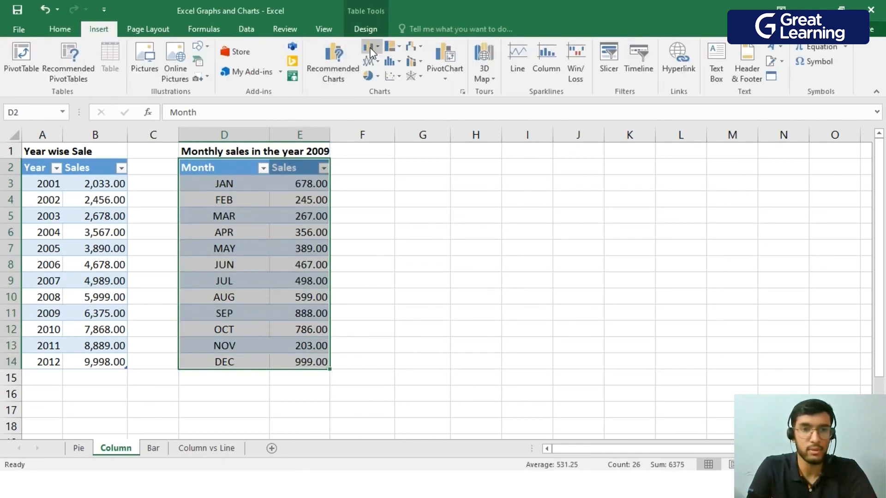
left_click(372, 47)
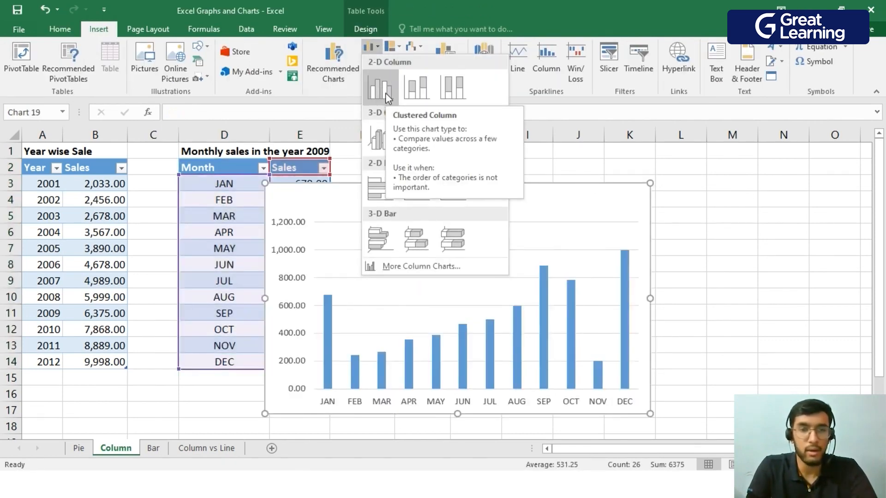
left_click(386, 94)
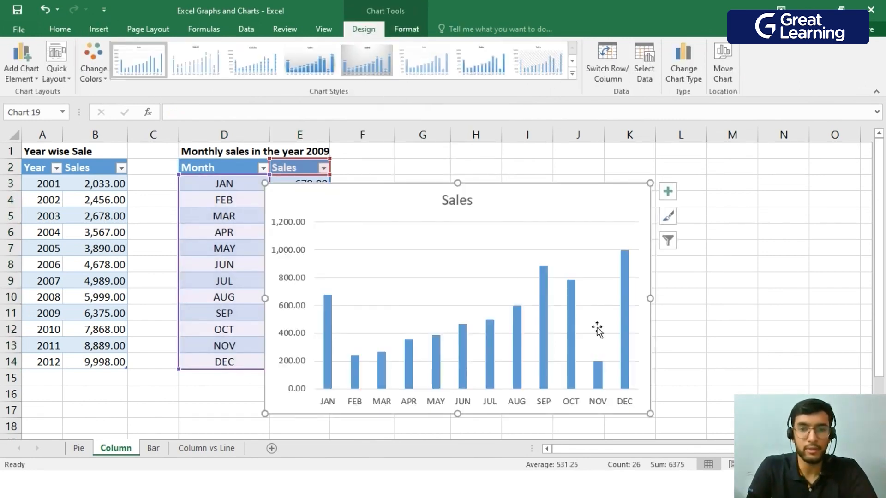
left_click_drag(648, 414, 600, 312)
left_click_drag(558, 212, 671, 176)
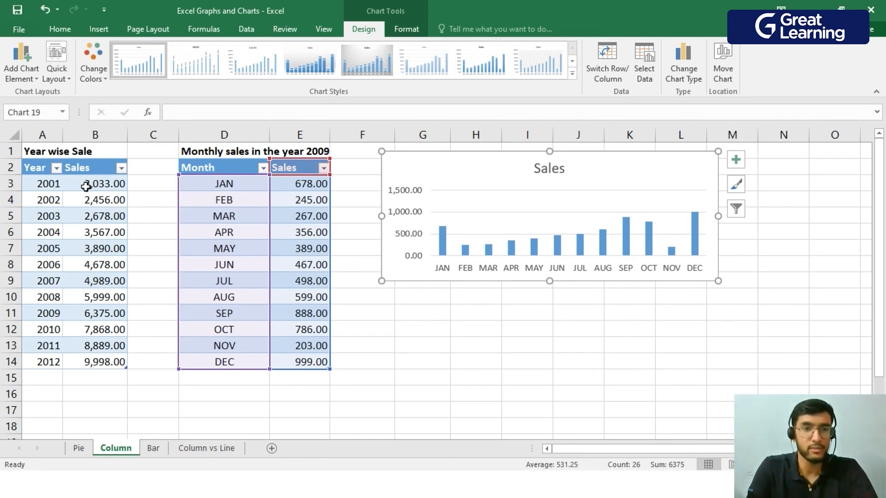
Insert a 2-D clustered column chart of the year-wise sale table A2:B14, shrink it and place it directly below the monthly sales chart.
left_click(499, 313)
left_click_drag(49, 171, 117, 367)
left_click(106, 32)
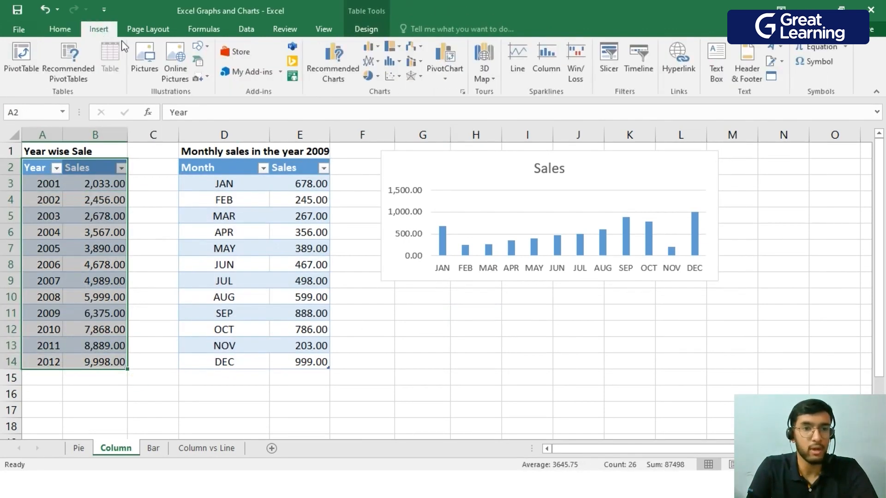
left_click(365, 48)
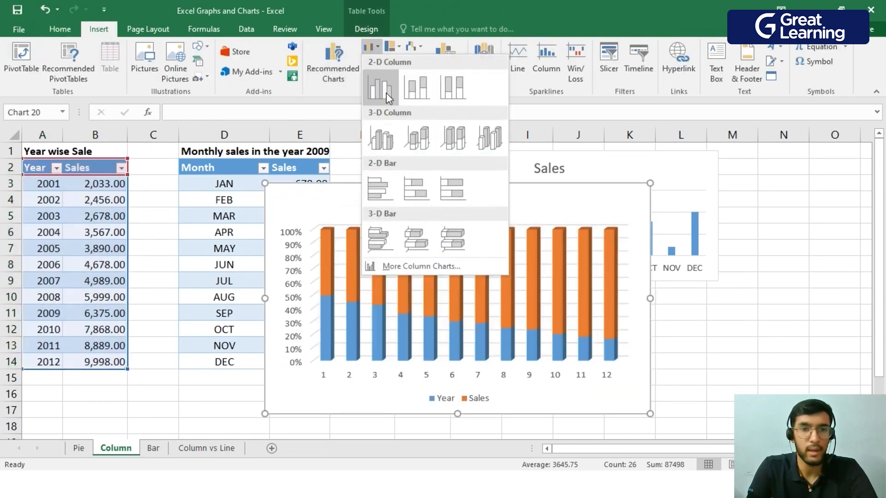
left_click(386, 93)
left_click_drag(650, 414, 598, 323)
left_click_drag(534, 206, 656, 310)
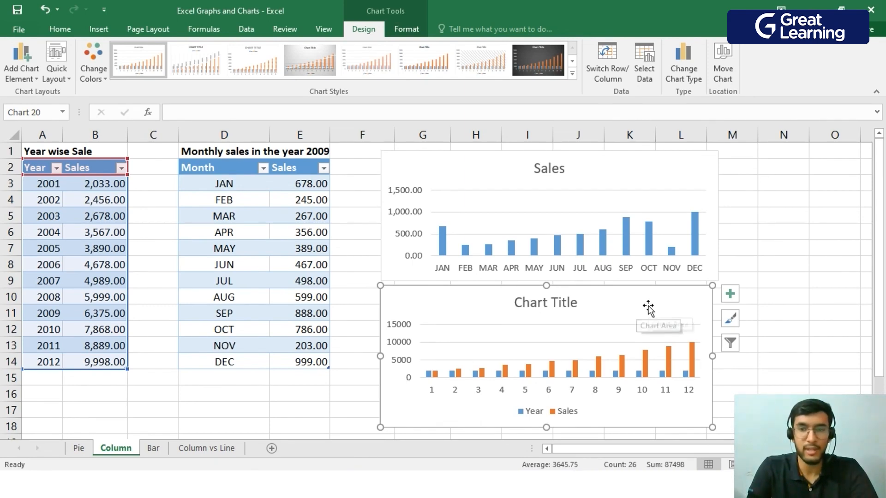
In the year-wise chart's data source, exclude the Year series and set the horizontal axis labels to the years in A3:A14.
left_click(650, 76)
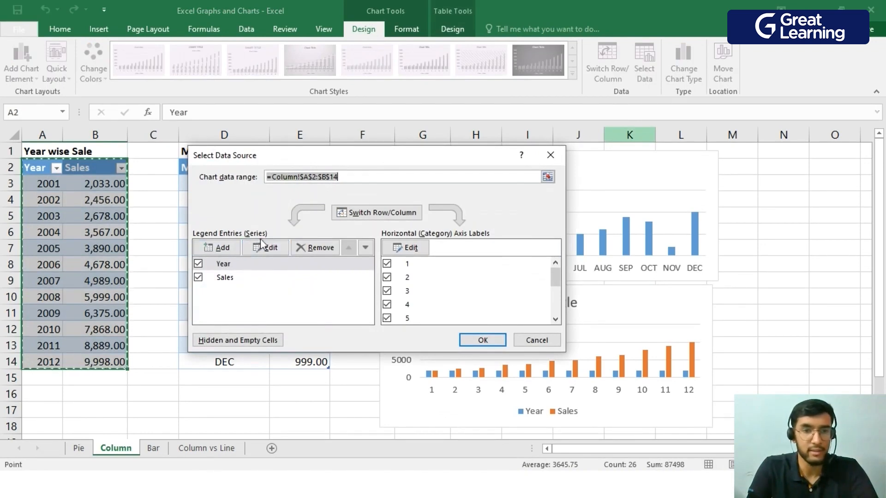
left_click(198, 263)
left_click(421, 252)
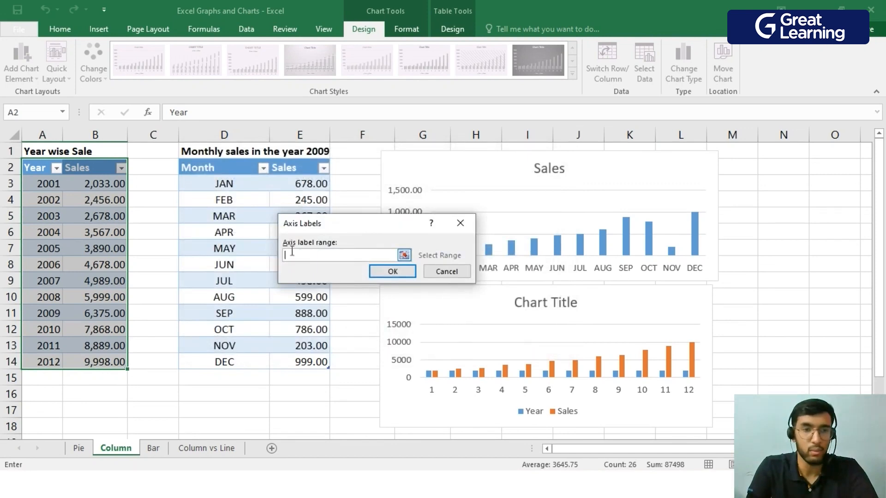
left_click_drag(55, 183, 63, 359)
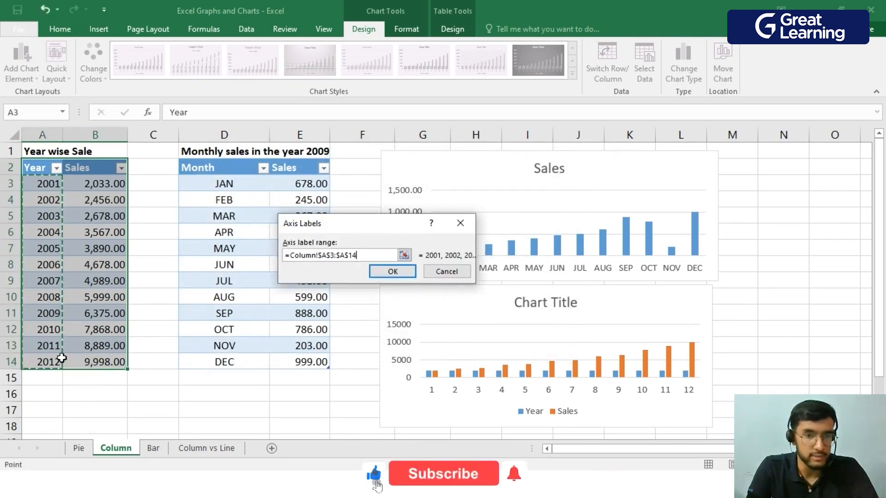
left_click(393, 272)
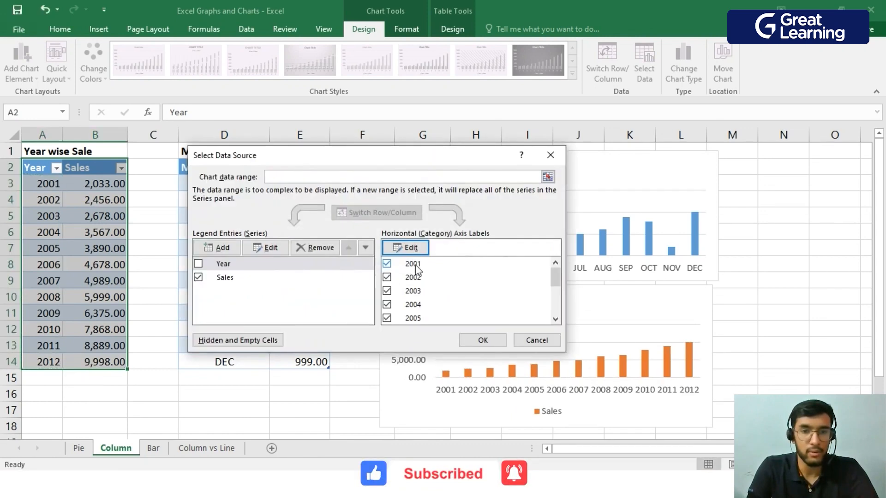
left_click(482, 340)
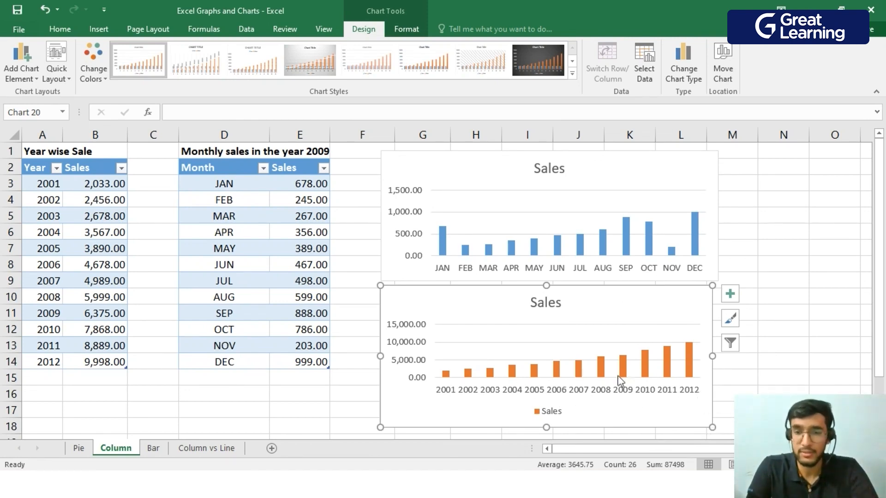
mouse_move(693, 348)
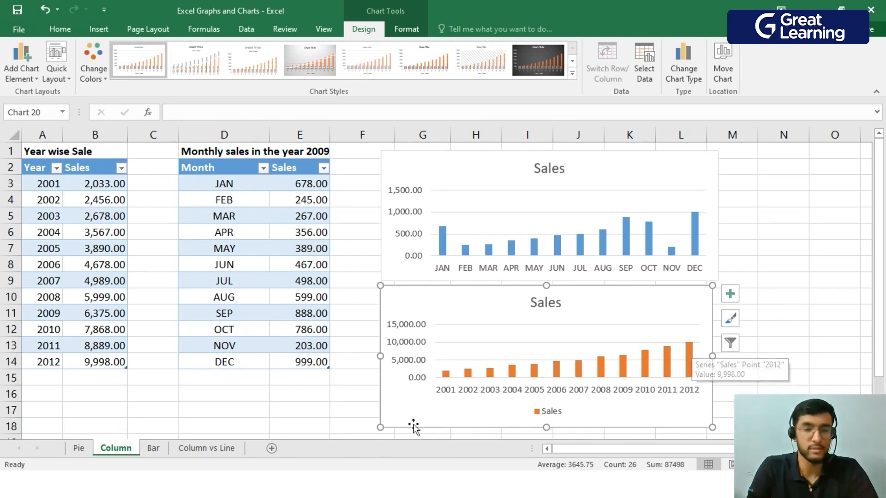
On the Bar sheet, insert a 2-D clustered column chart of the monthly sales table A1:B13, shrink it and reposition it beside the data.
left_click(152, 451)
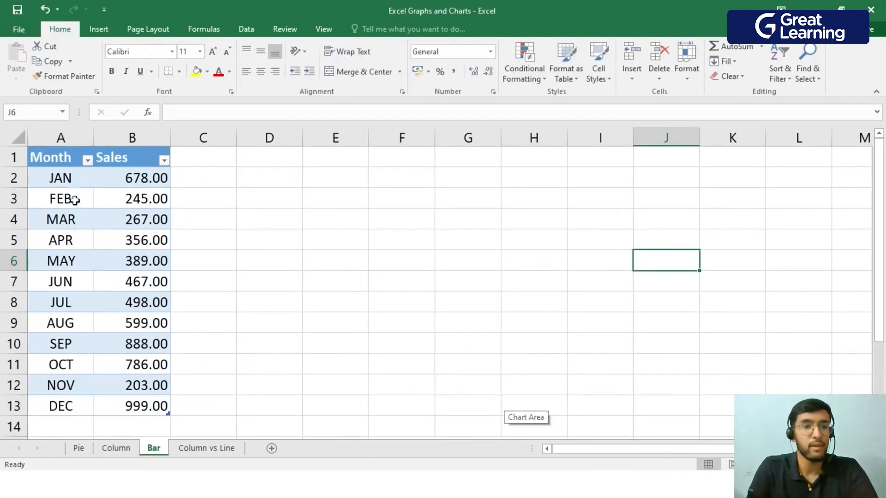
left_click_drag(54, 161, 153, 413)
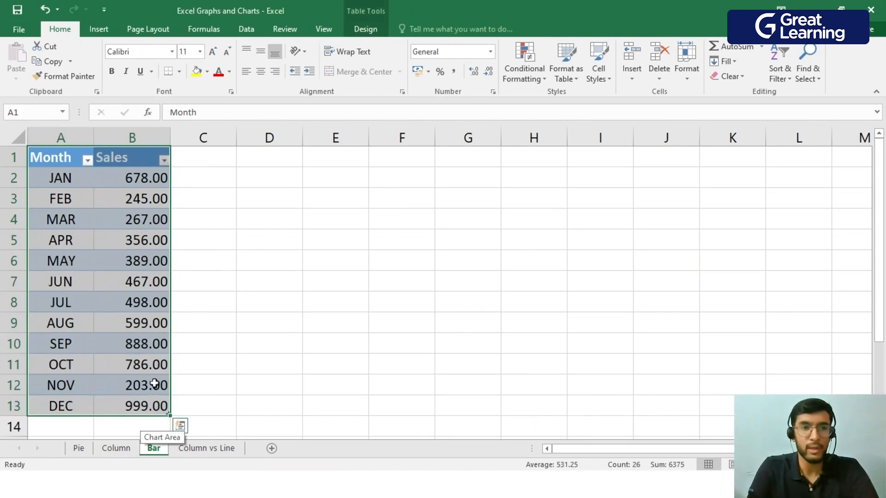
left_click(99, 28)
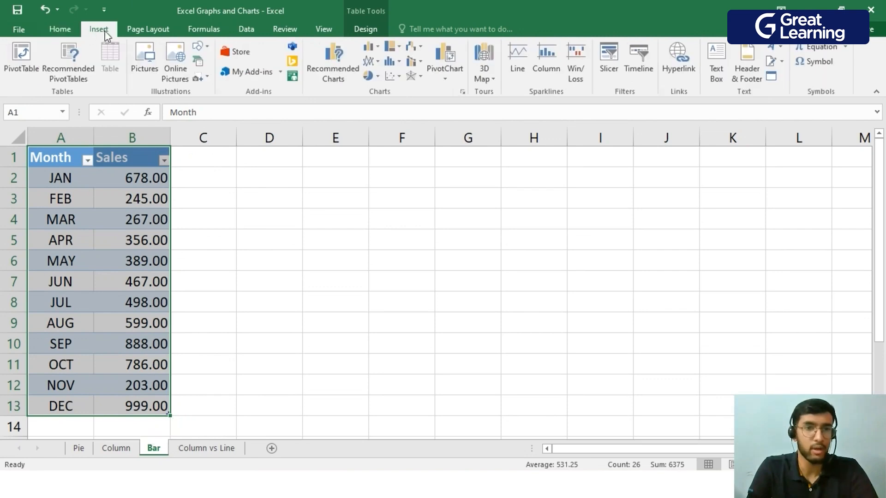
left_click(373, 48)
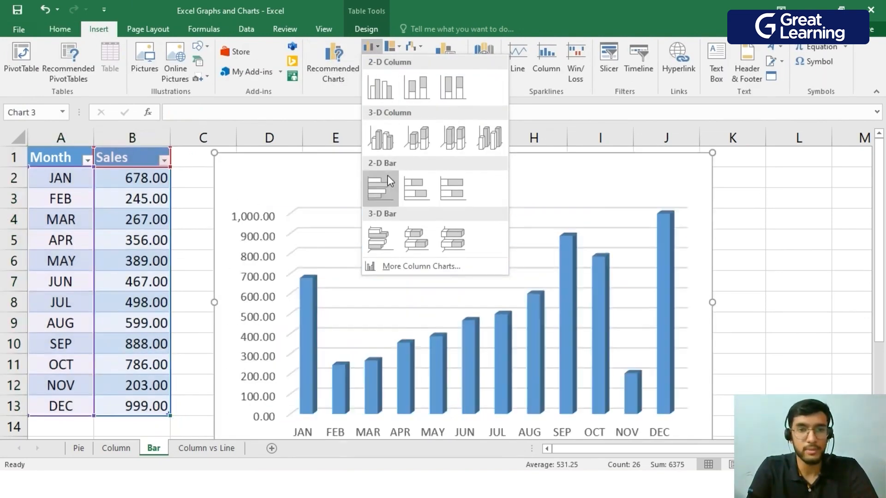
left_click(208, 209)
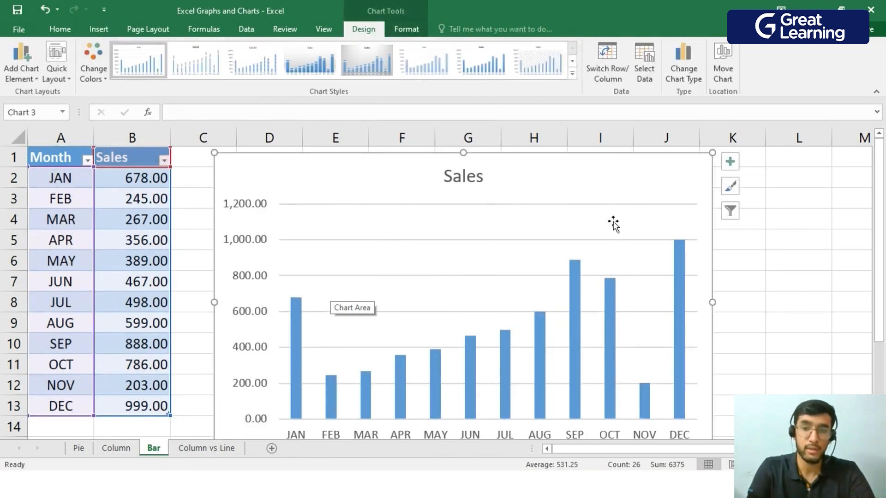
left_click_drag(712, 155, 629, 210)
left_click_drag(573, 234, 586, 189)
Change the monthly sales chart on the Bar sheet from a column chart to the Bar chart type.
right_click(552, 200)
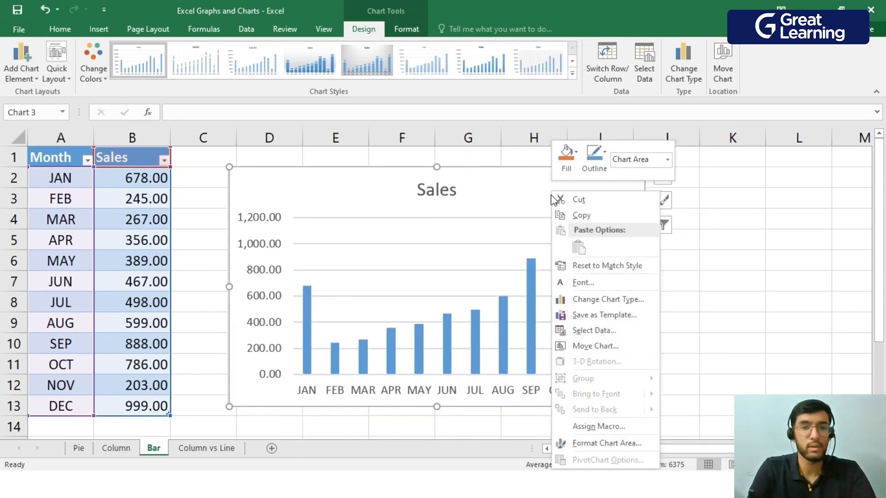
right_click(531, 180)
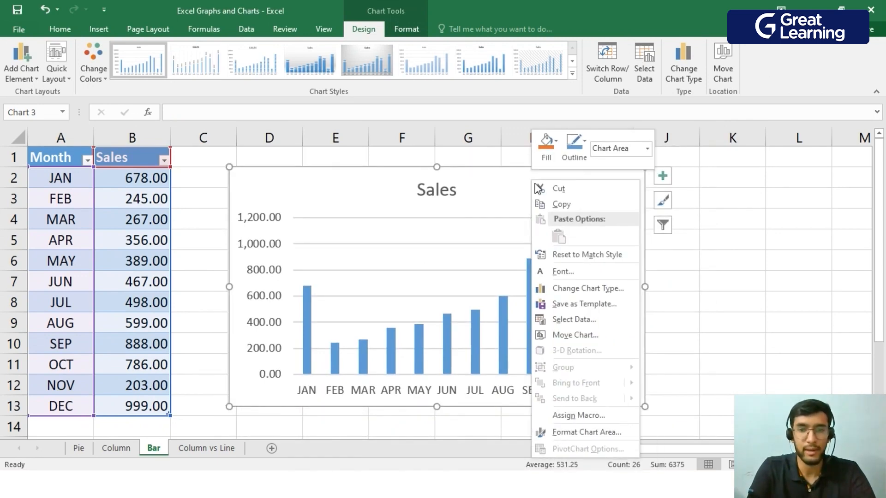
left_click(586, 289)
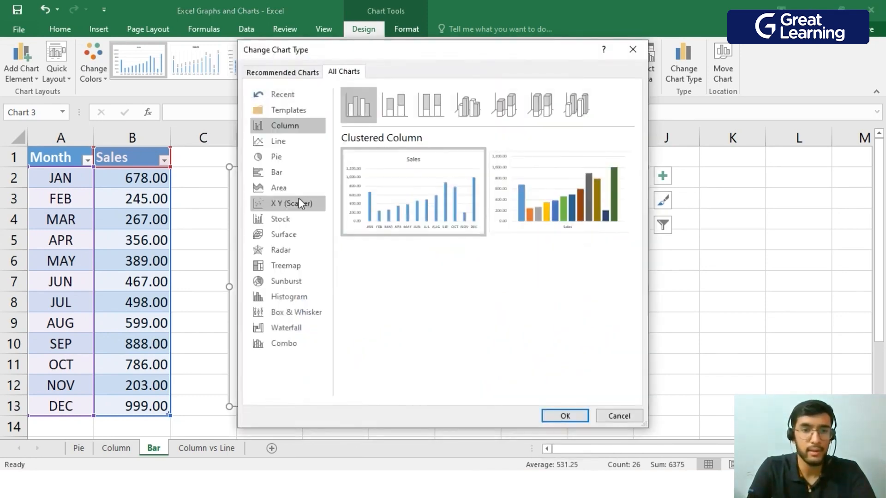
left_click(280, 174)
left_click(558, 417)
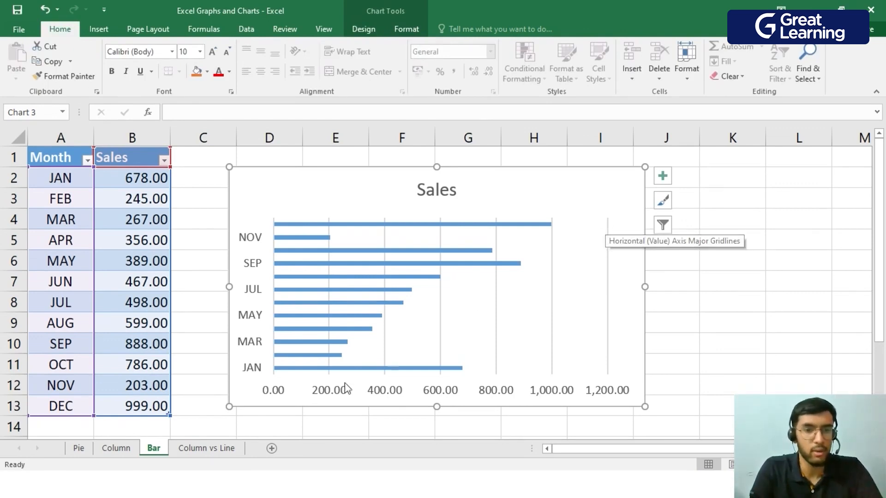
On the Column vs Line sheet, insert a default clustered column chart of the World Covid Data table A2:C7.
left_click(229, 450)
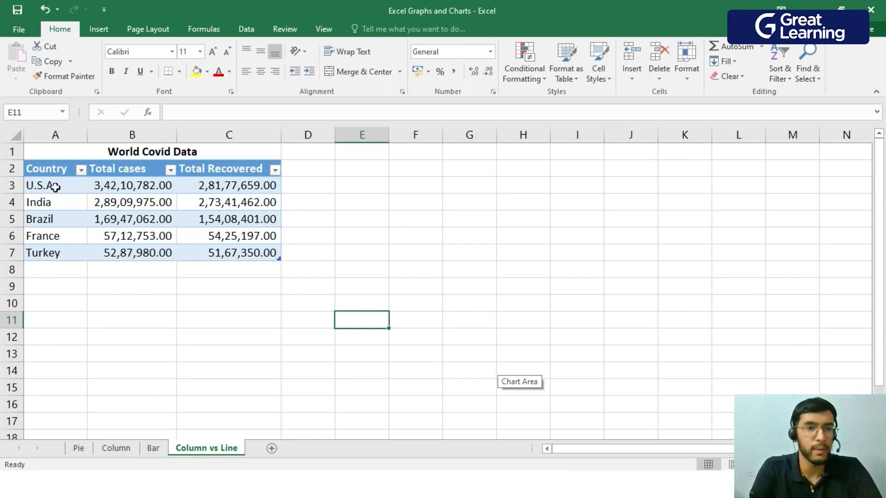
left_click_drag(42, 170, 272, 252)
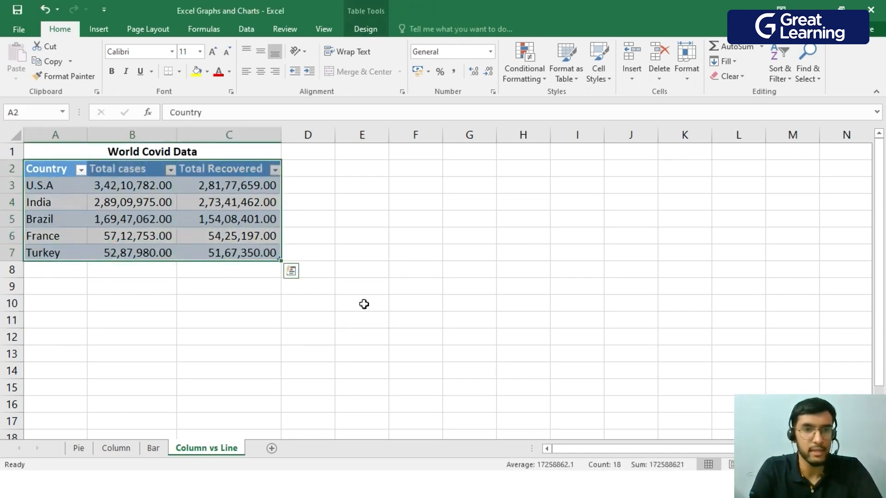
left_click(99, 30)
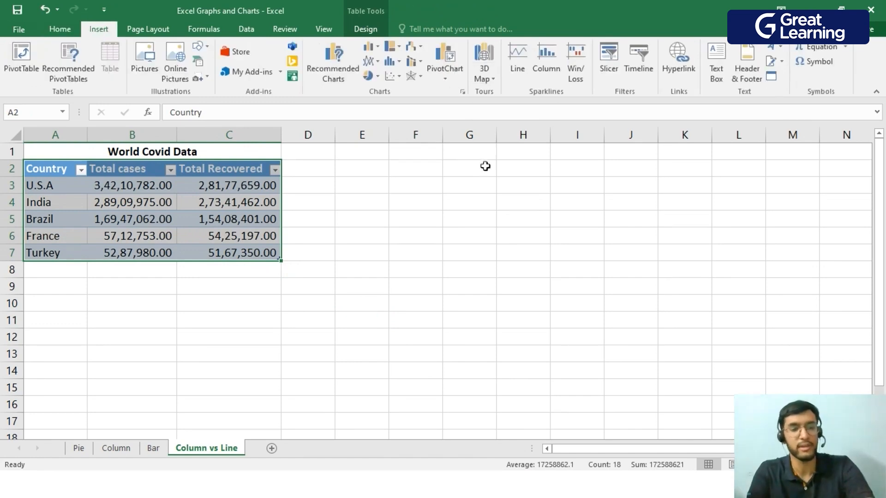
key("alt+F1")
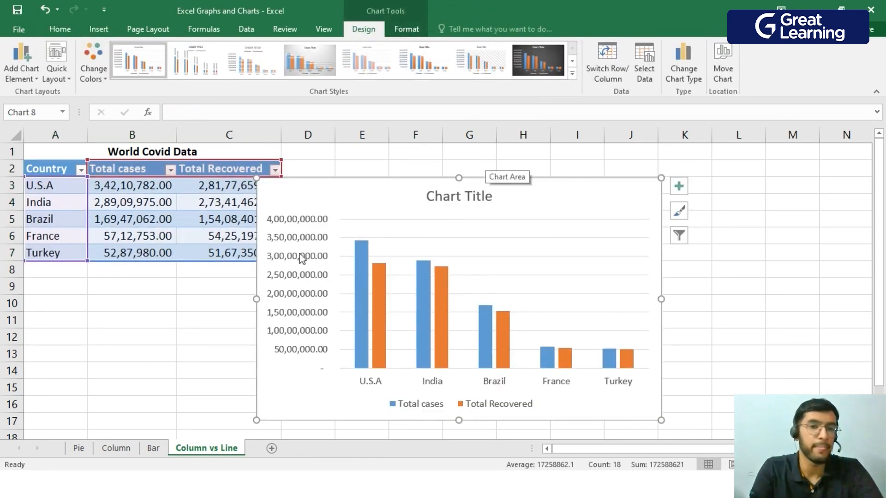
Change the Covid chart to the combo type Clustered Column - Line, with Total cases as columns and Total Recovered as a line, without a secondary axis.
right_click(619, 196)
left_click(553, 206)
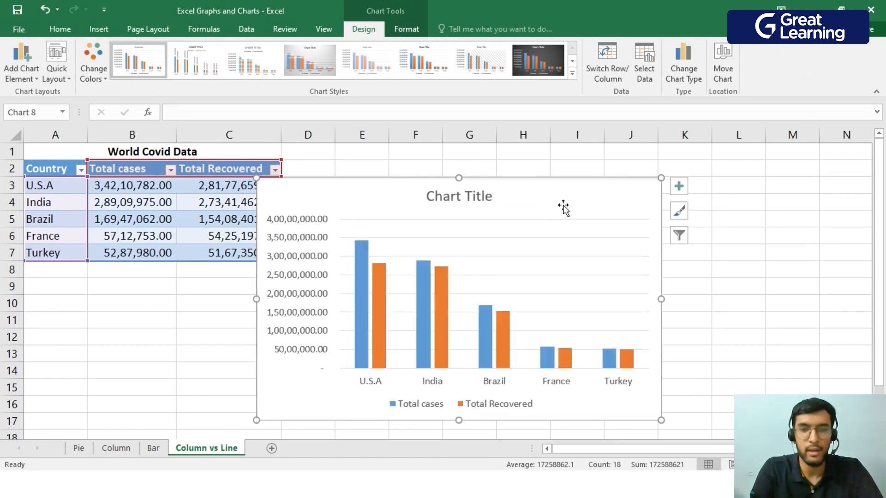
right_click(565, 194)
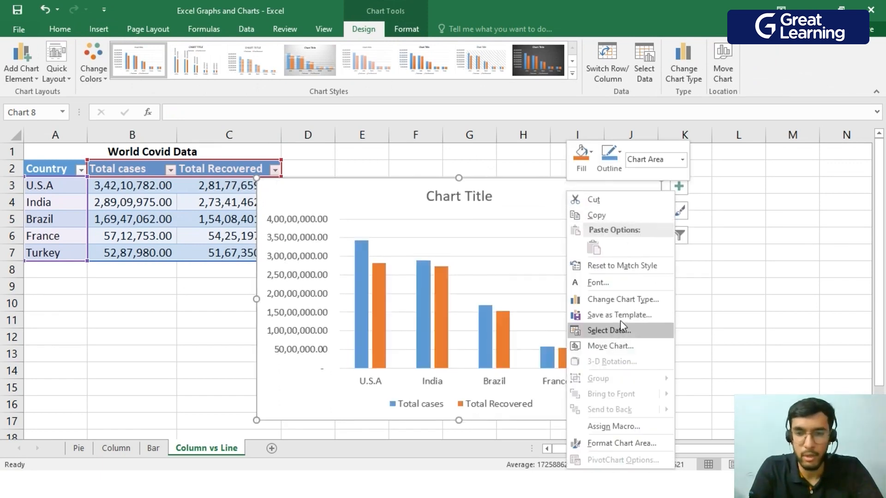
left_click(624, 300)
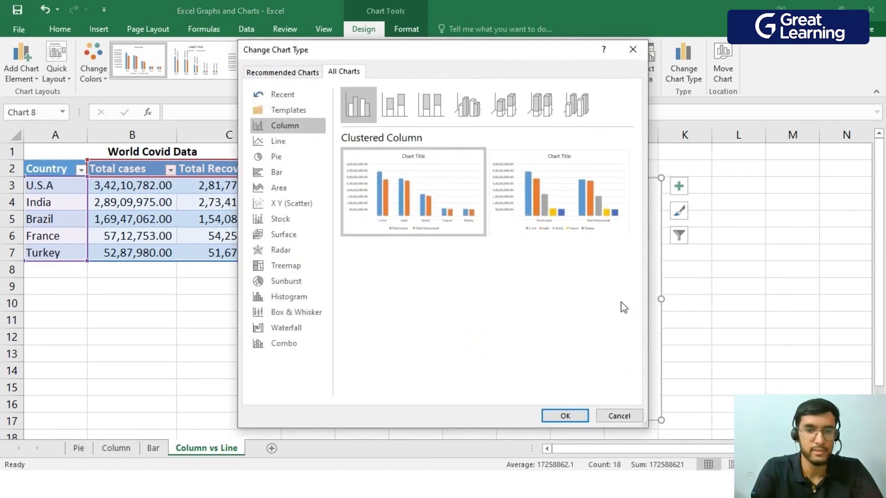
left_click(289, 346)
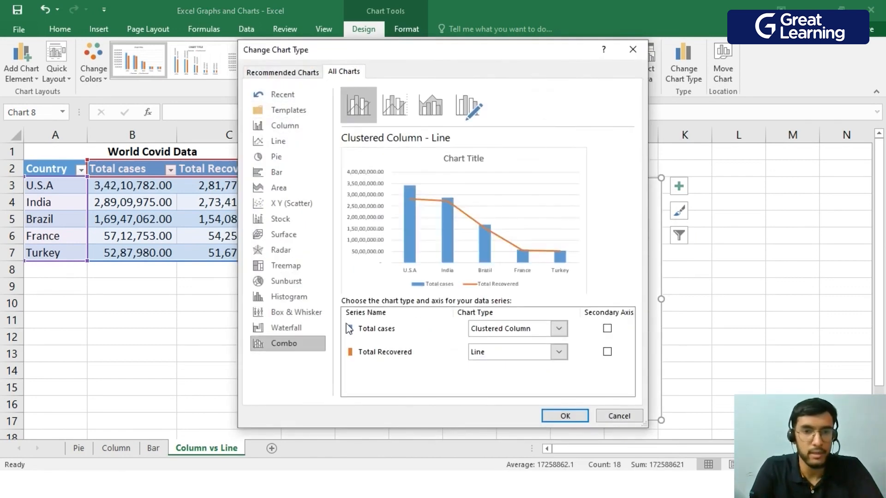
left_click(405, 115)
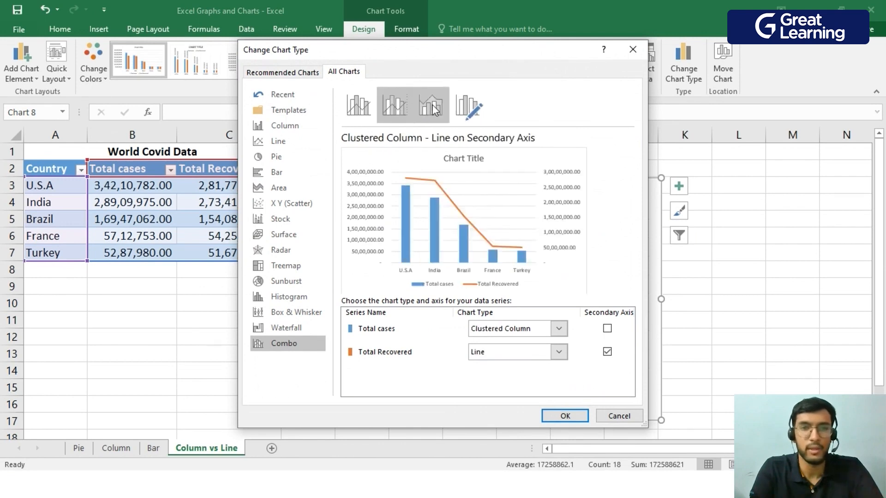
left_click(365, 105)
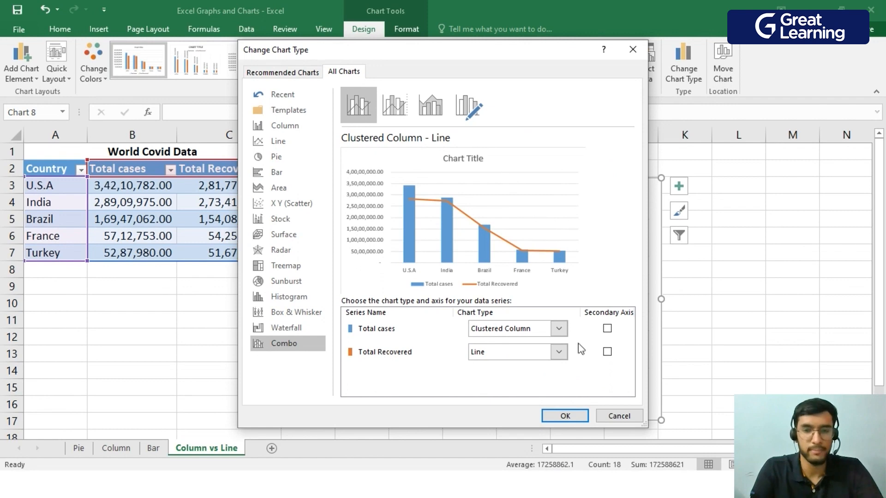
left_click(564, 415)
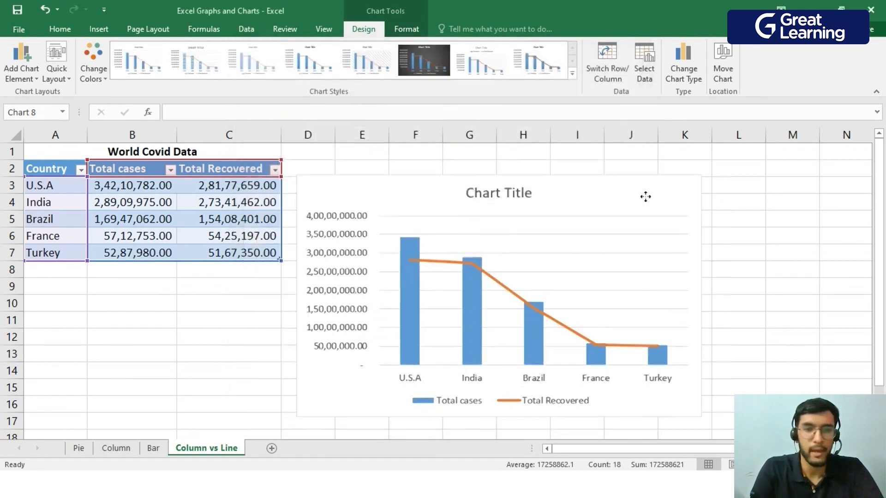
Shrink the Covid combo chart and place it beside the data table, spanning about columns D to K and rows 3 to 14.
left_click_drag(646, 196, 671, 176)
left_click_drag(728, 393, 664, 339)
left_click_drag(615, 176, 617, 194)
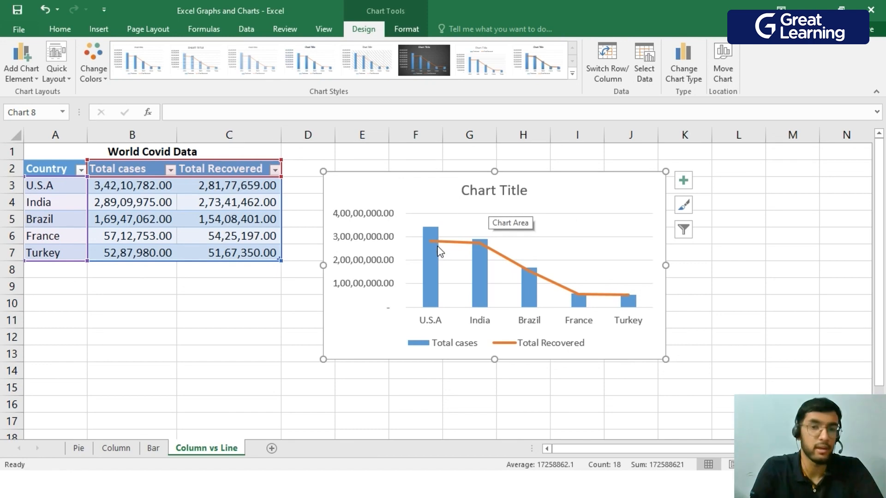
left_click_drag(670, 362, 691, 377)
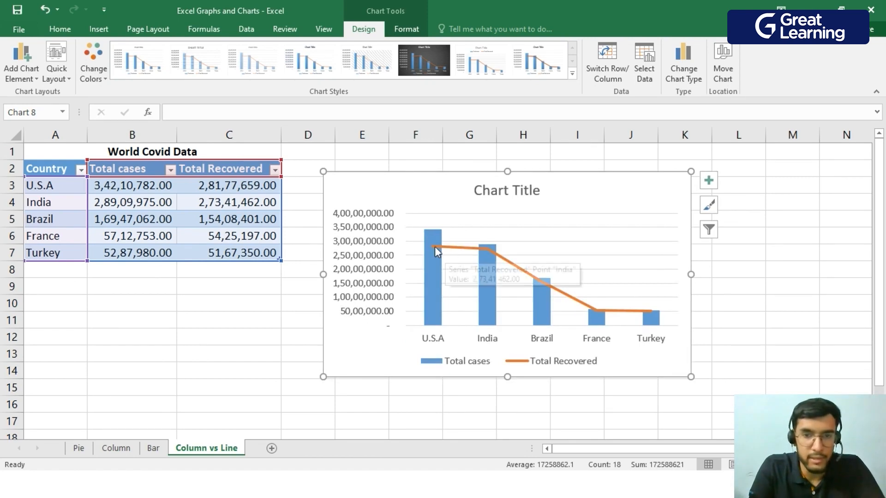
mouse_move(435, 247)
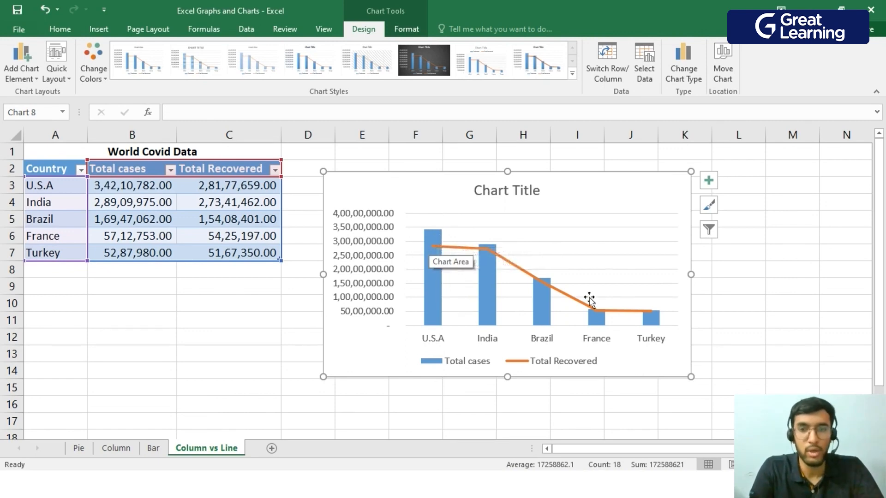
left_click_drag(632, 190, 613, 194)
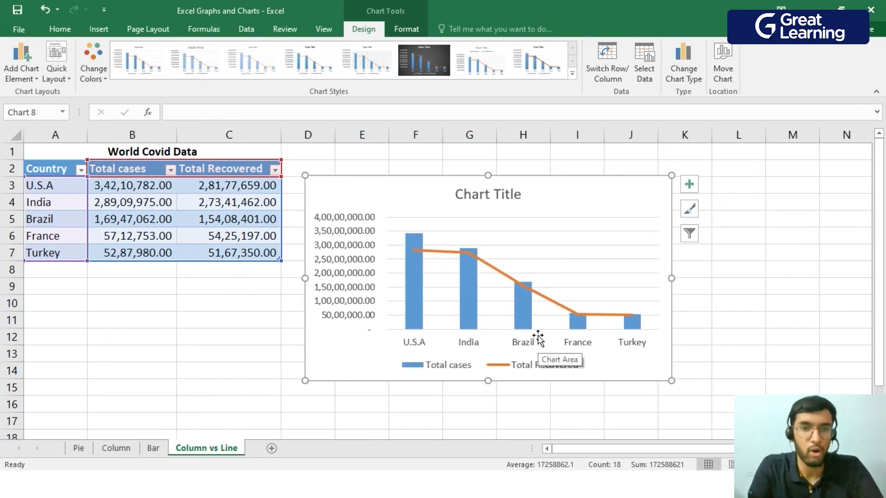
key("ctrl+z")
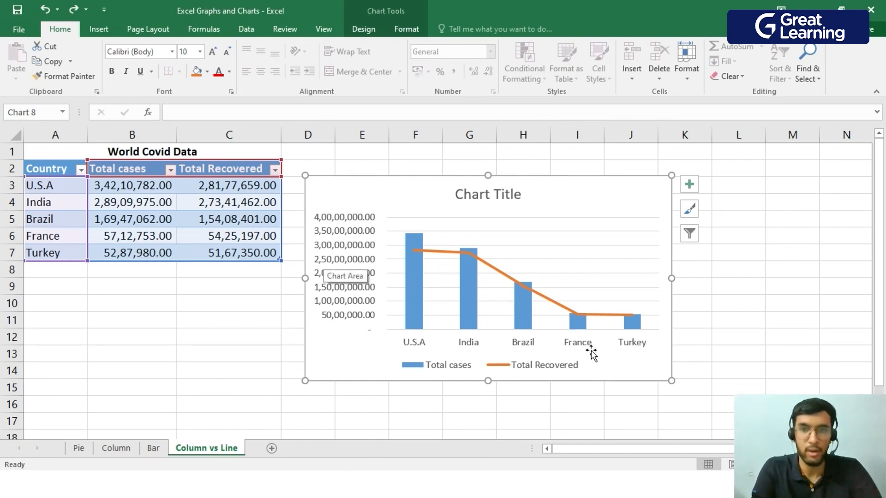
Plot the Total Recovered series of the Covid combo chart on the secondary axis, close the formatting options and deselect the chart.
double_click(583, 201)
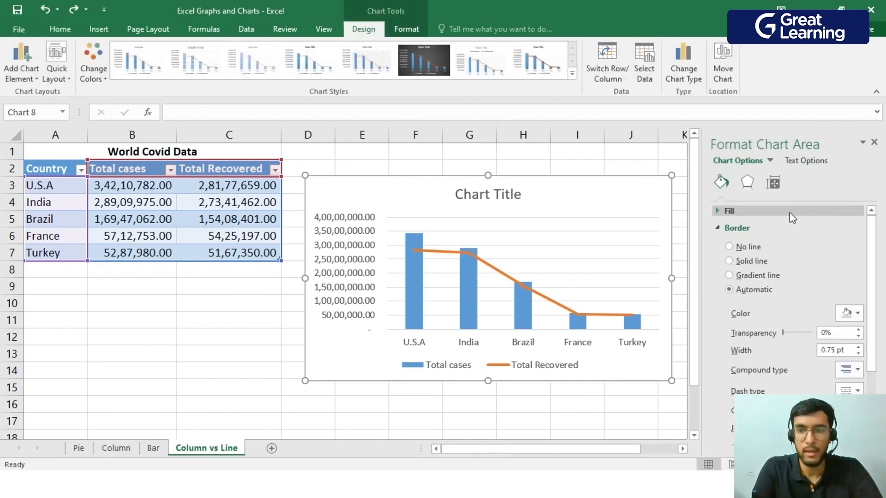
left_click(771, 162)
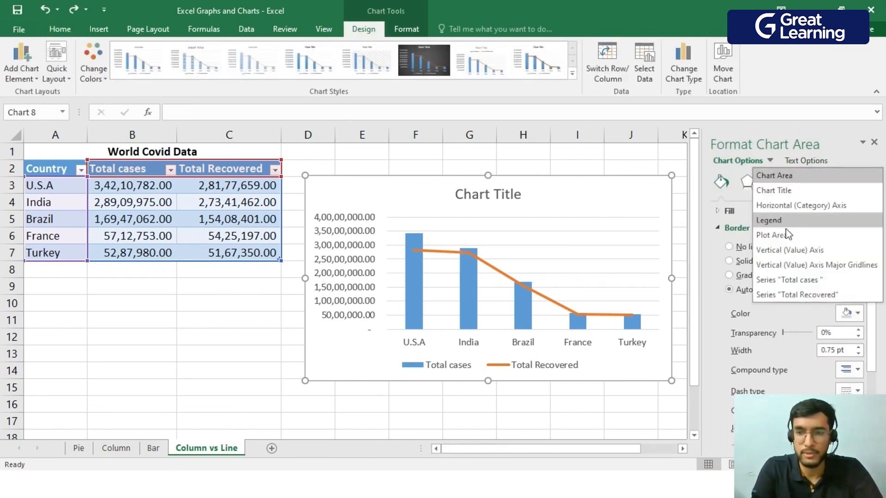
left_click(786, 294)
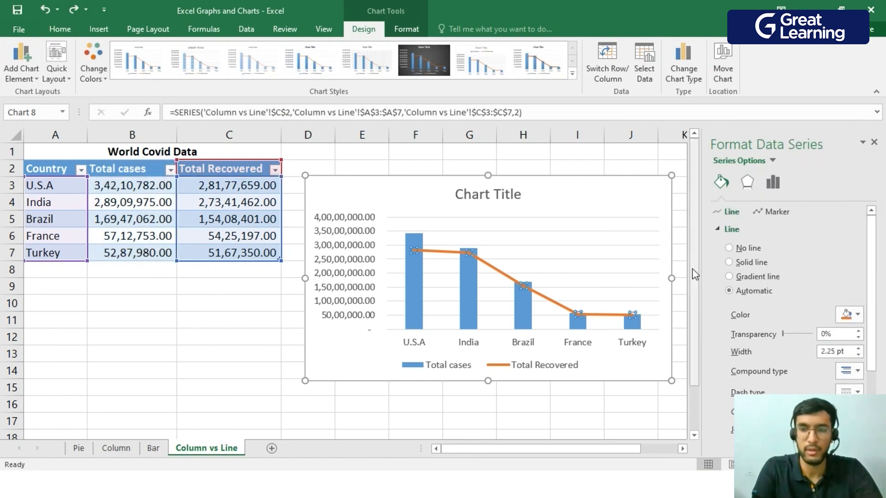
left_click(780, 188)
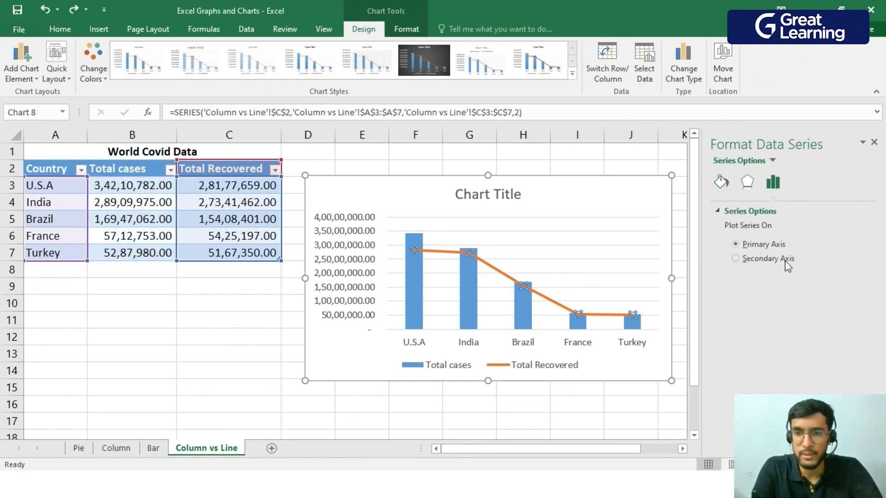
left_click(771, 259)
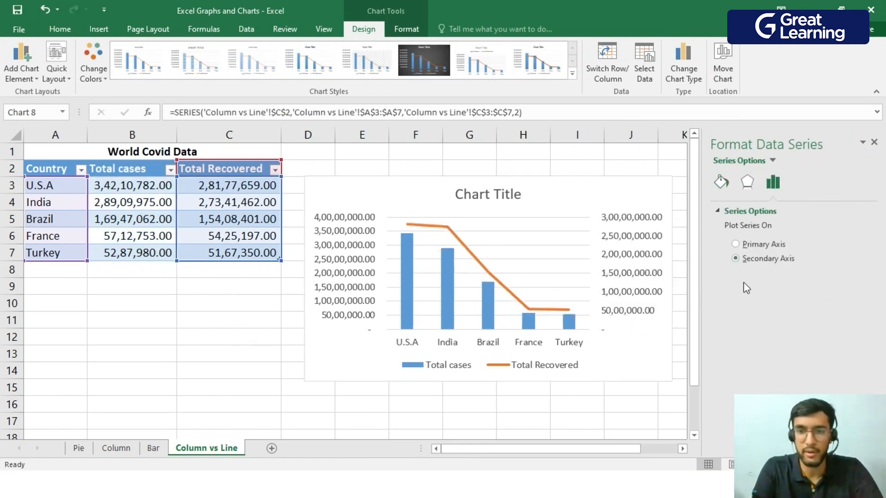
left_click(874, 143)
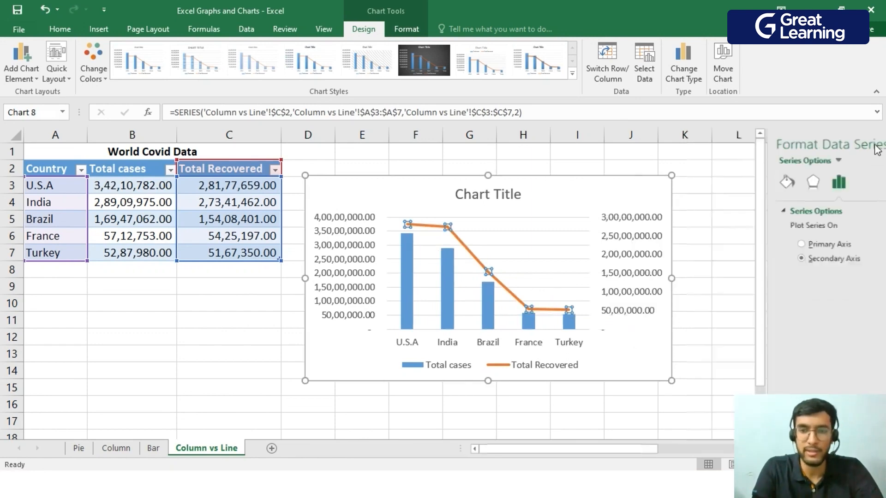
left_click(714, 321)
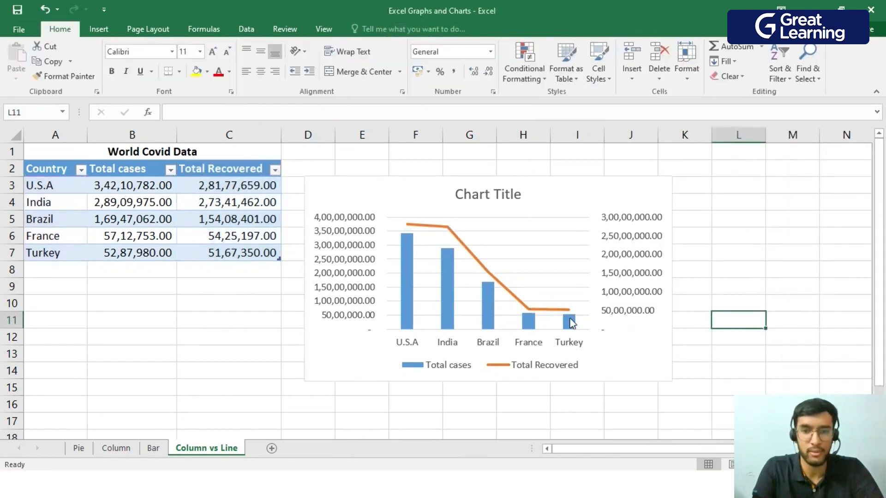
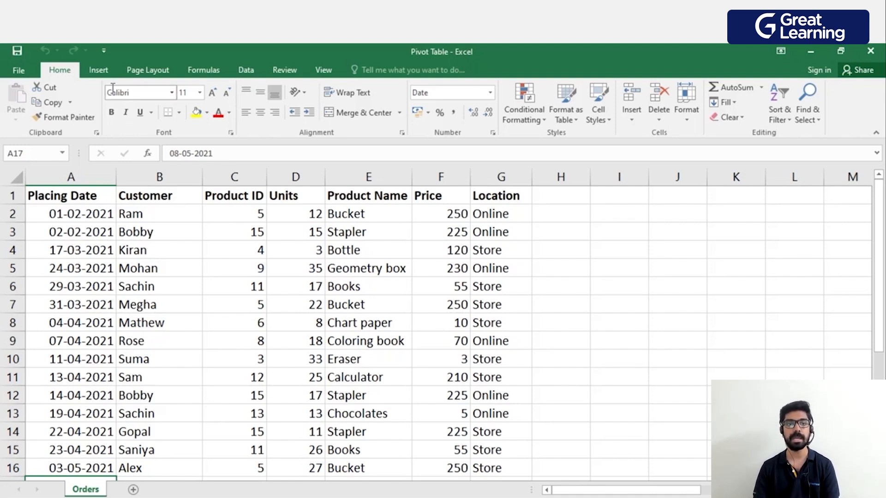
Create a PivotTable from the Orders table range A1:G27 on a new worksheet.
left_click(97, 70)
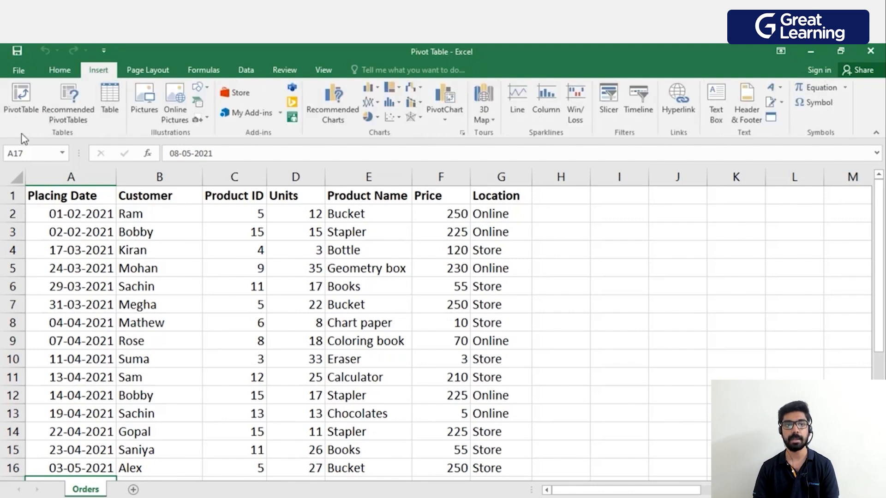
left_click(23, 104)
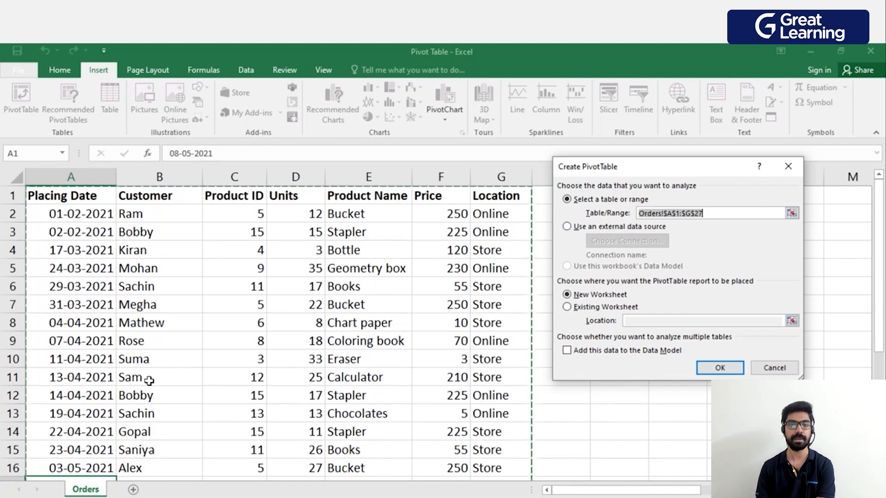
scroll(265, 297, "down", 5)
scroll(270, 304, "up", 4)
scroll(269, 305, "up", 1)
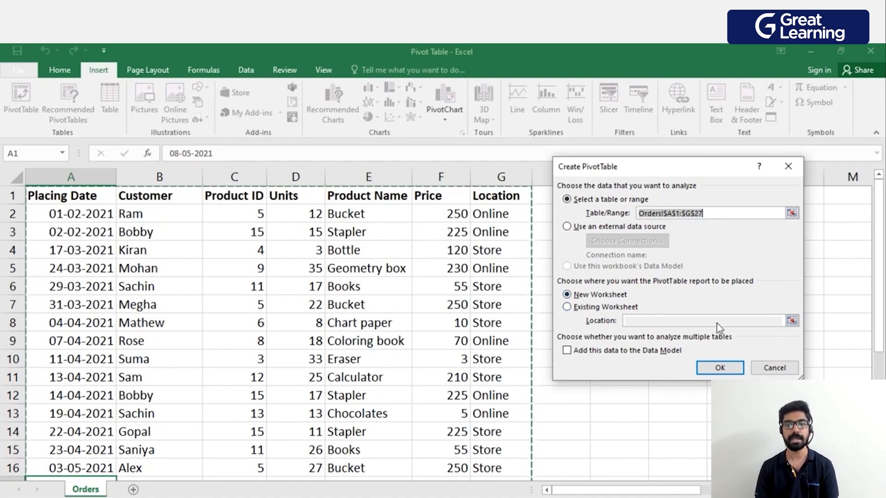
left_click(719, 367)
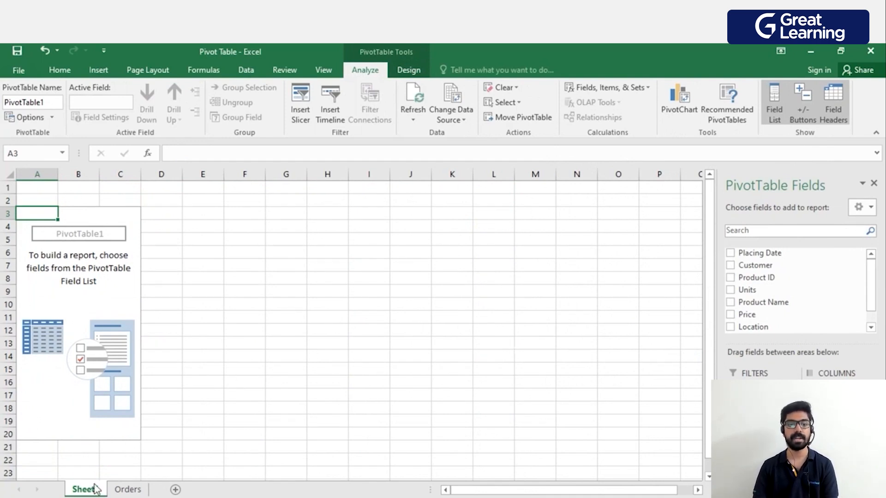
Move the Orders sheet in front of Sheet1, review its data and return to the PivotTable sheet.
left_click(128, 490)
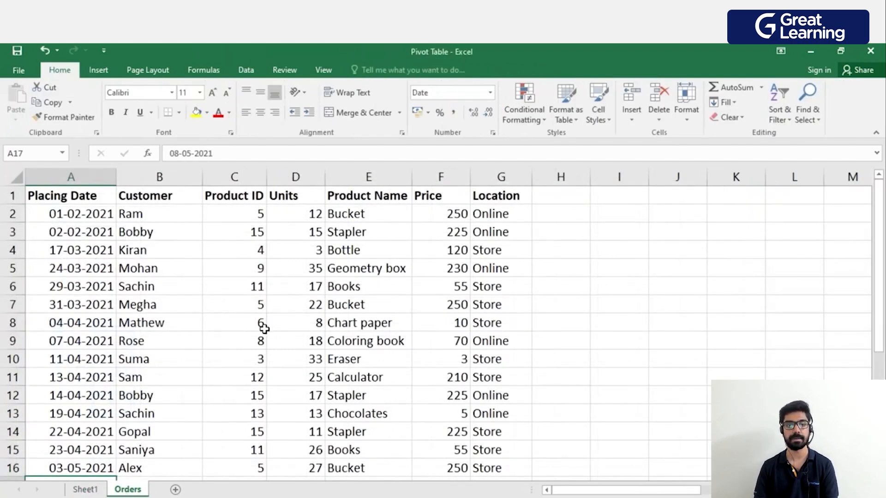
left_click(88, 489)
left_click_drag(138, 490, 91, 490)
left_click(129, 489)
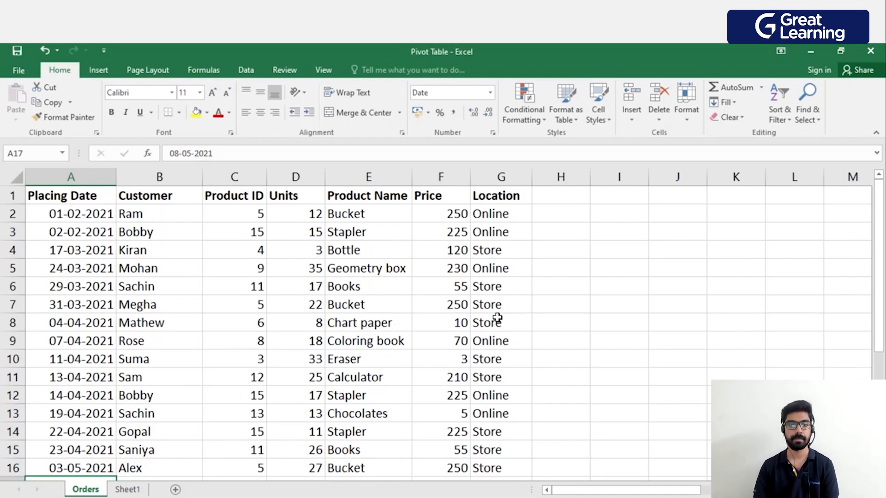
left_click(127, 489)
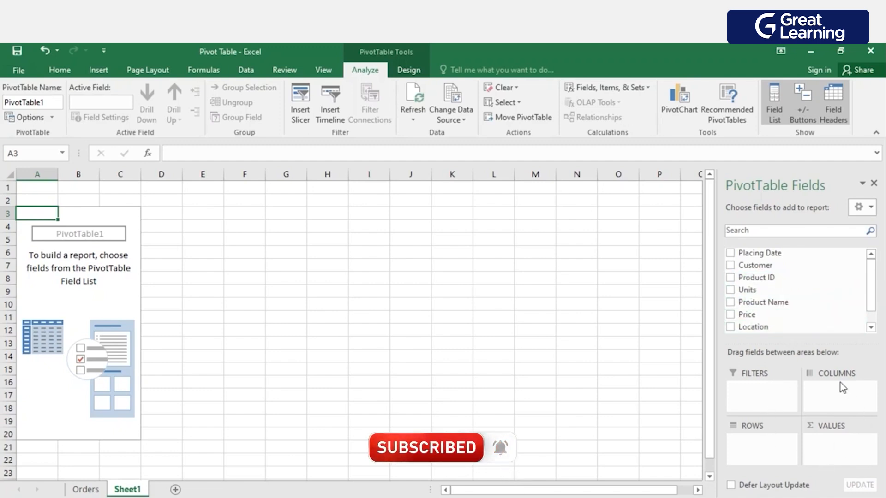
Add Price to the PivotTable values as a sum and place Customer in the rows.
left_click_drag(777, 319, 824, 453)
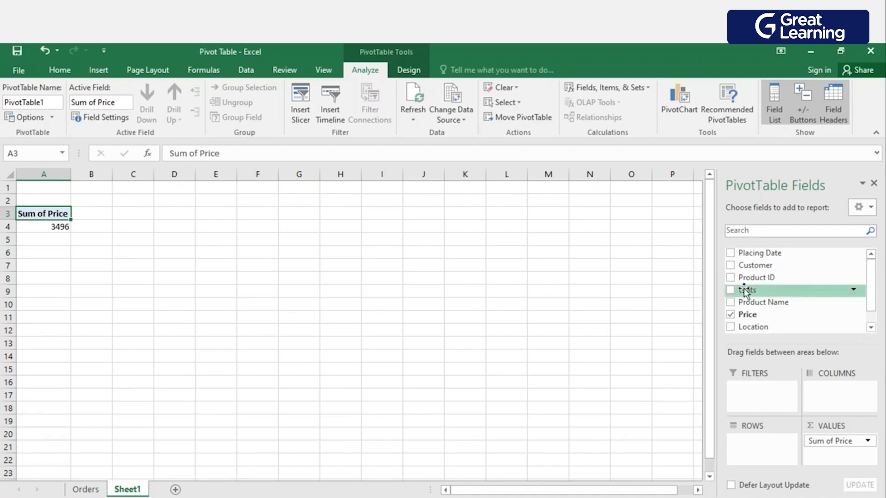
left_click_drag(762, 267, 751, 390)
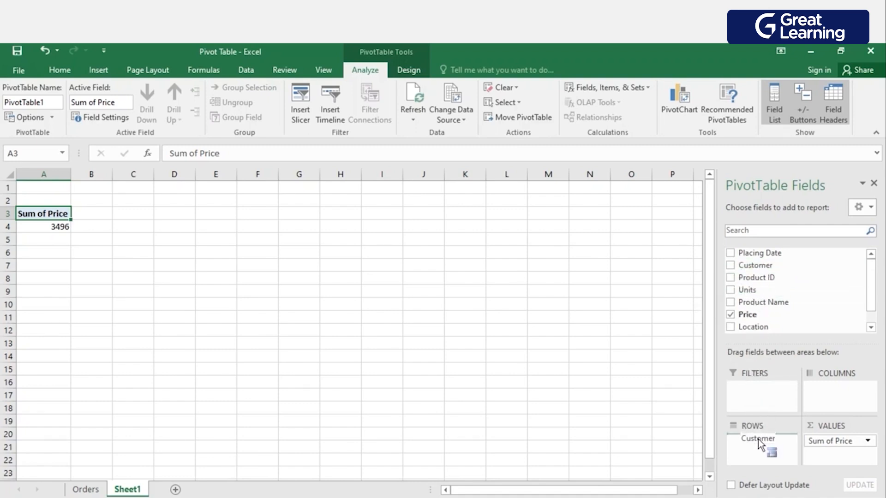
left_click_drag(759, 452, 759, 451)
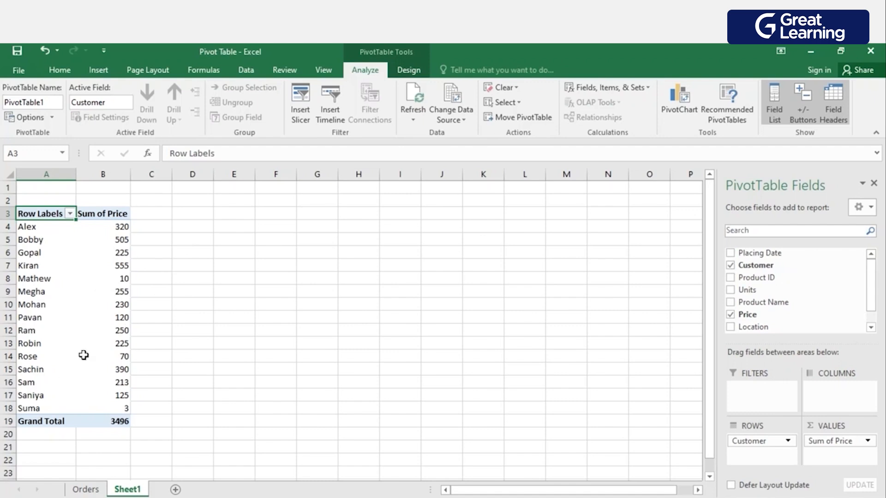
Try the Customer field as column labels and return it to the rows area.
mouse_move(124, 356)
left_click_drag(762, 445, 821, 395)
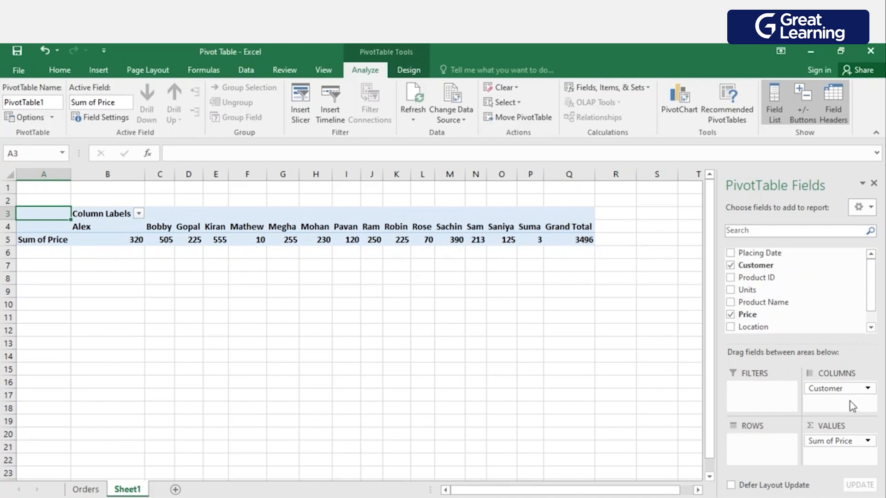
left_click_drag(844, 389, 761, 446)
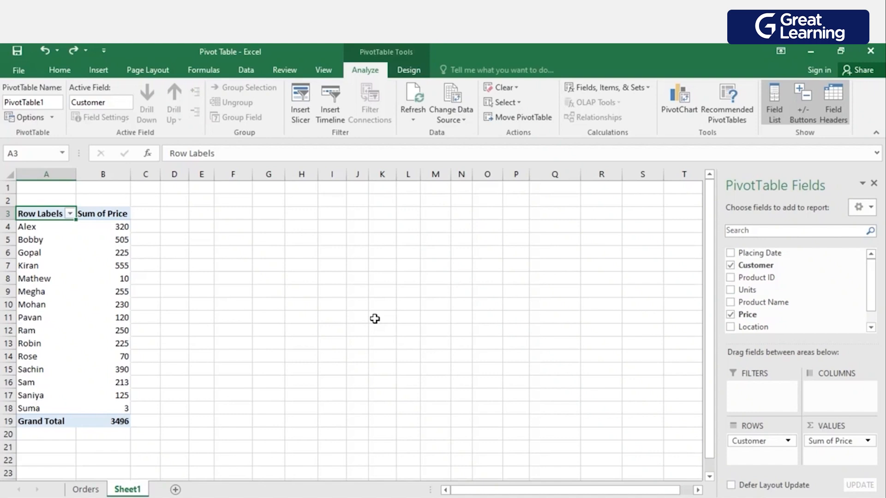
Place the Location field in the PivotTable columns and Product Name in the report filters.
left_click_drag(768, 327, 818, 398)
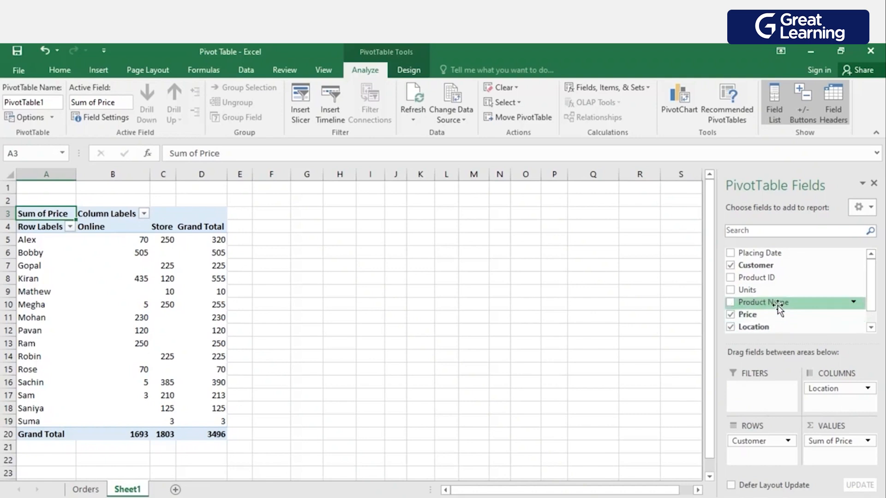
left_click_drag(767, 303, 750, 388)
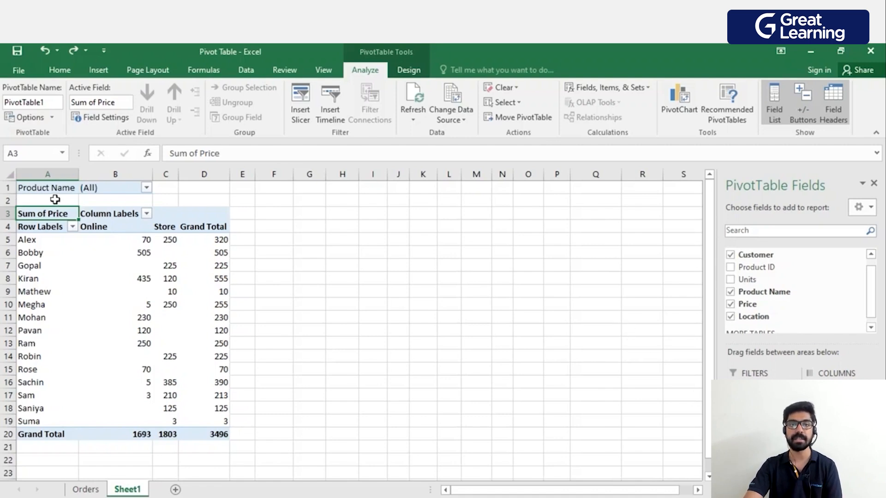
Filter the PivotTable by Product Name to show only Stapler and enlarge the sheet view.
left_click(147, 189)
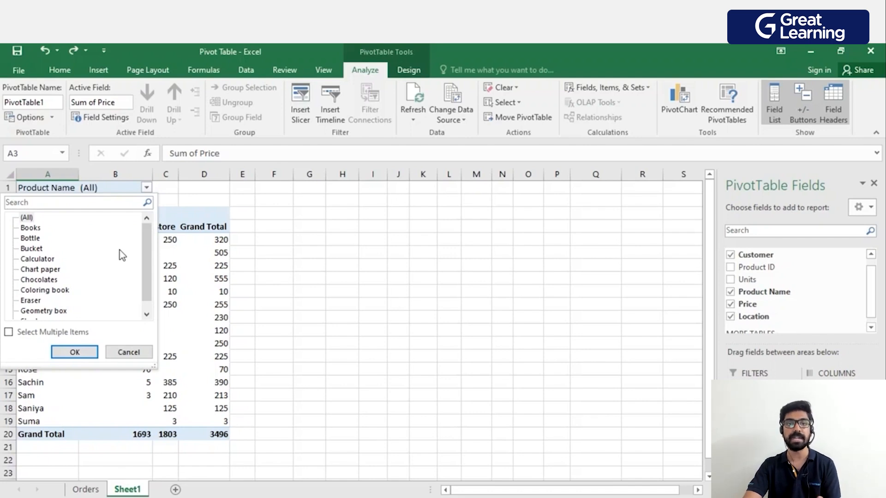
scroll(141, 255, "down", 1)
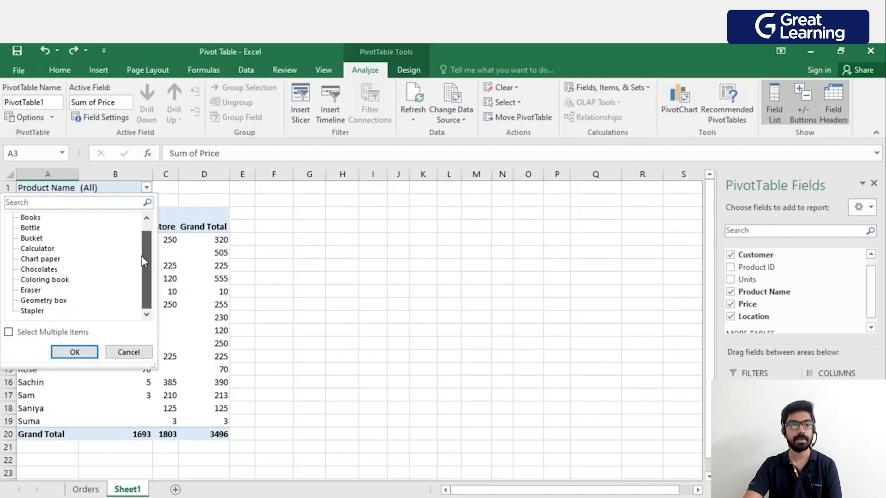
left_click(38, 312)
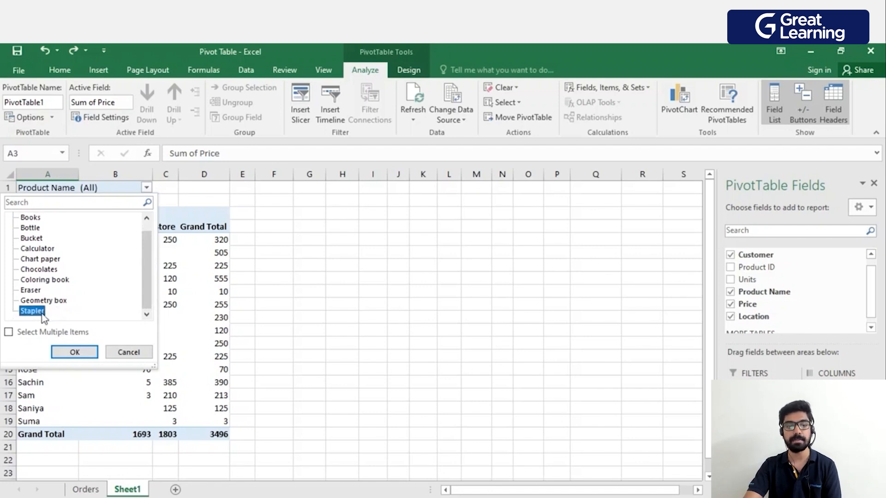
left_click(82, 355)
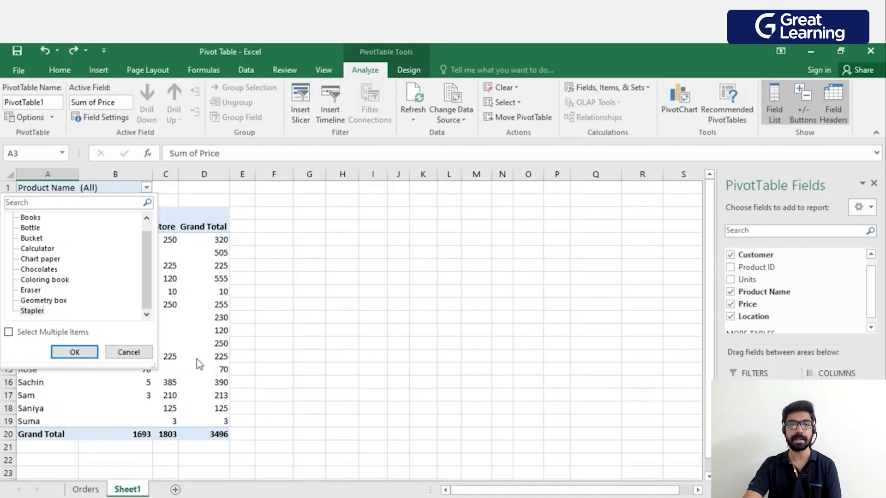
left_click(40, 312)
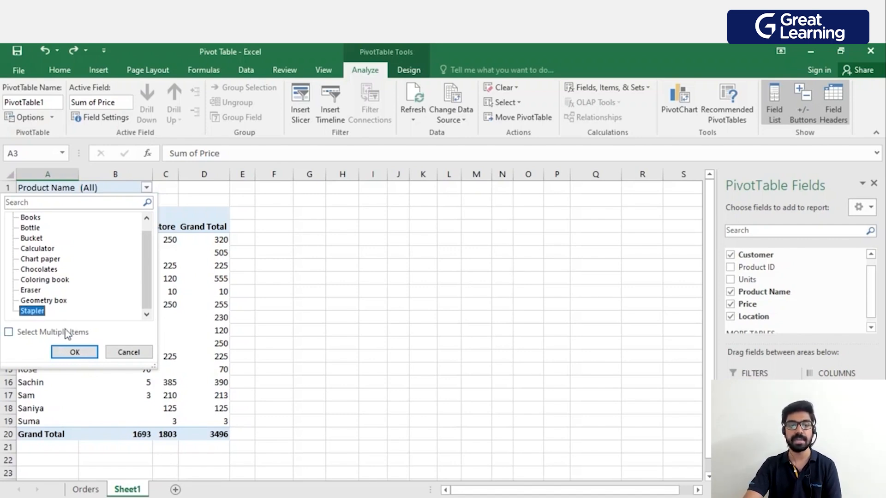
left_click(73, 352)
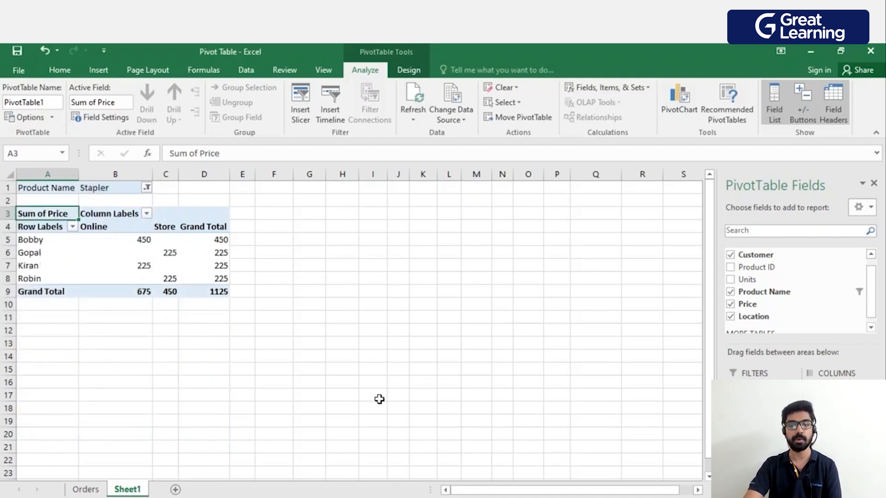
scroll(601, 457, "up", 3, "ctrl")
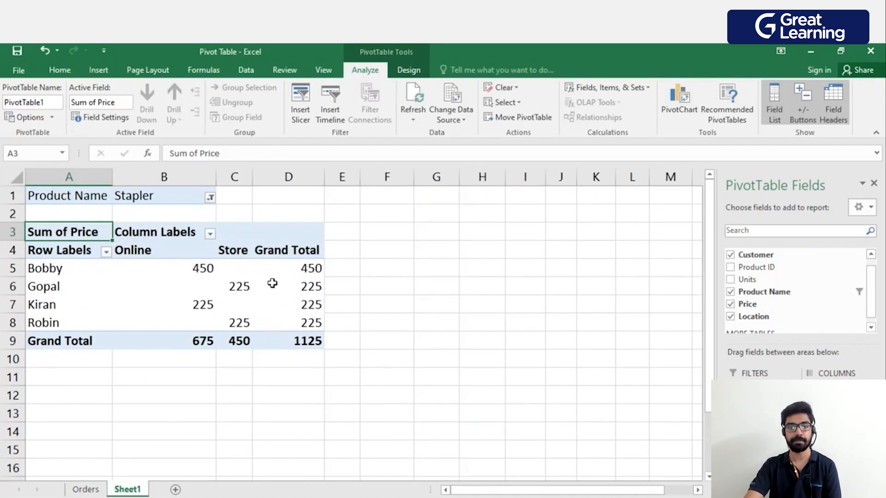
mouse_move(269, 284)
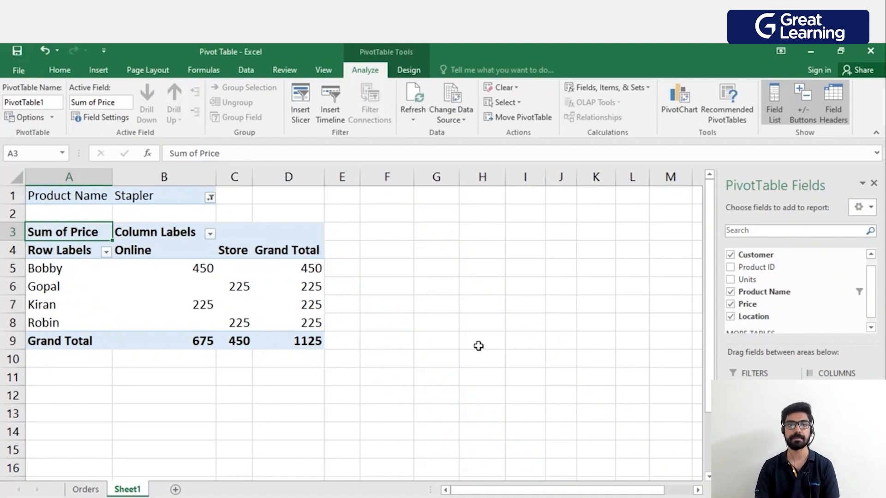
Reset the Product Name report filter to (All) and look over the full customer list.
left_click(210, 198)
left_click(81, 228)
left_click(133, 363)
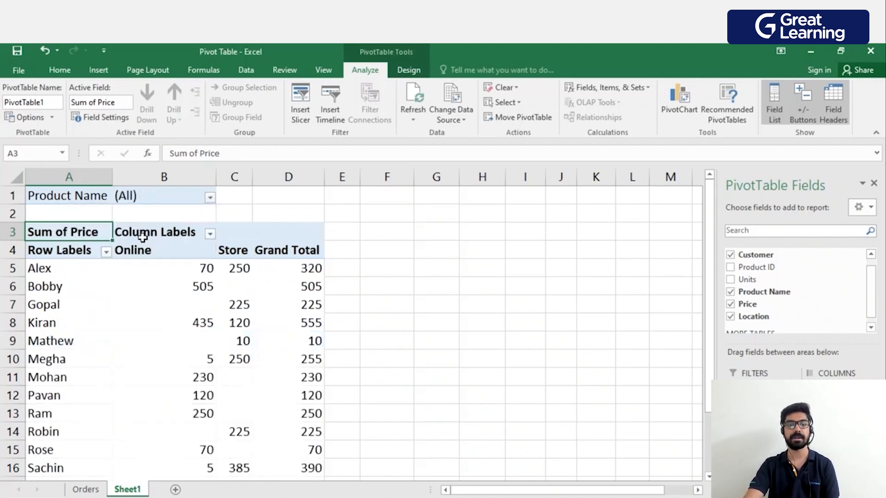
scroll(189, 238, "down", 4)
scroll(189, 239, "up", 4)
scroll(504, 365, "down", 1)
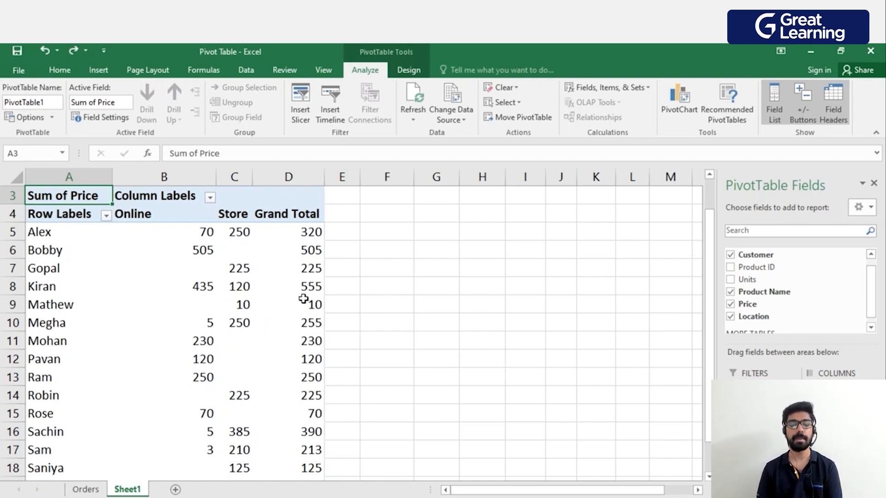
Change the Sum of Price value field to show values as % of Column Total and review the resulting table.
mouse_move(312, 299)
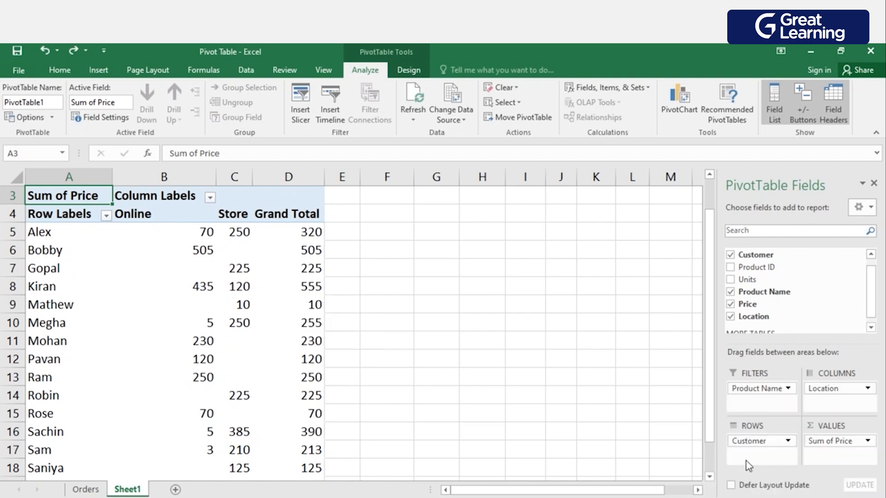
left_click(868, 442)
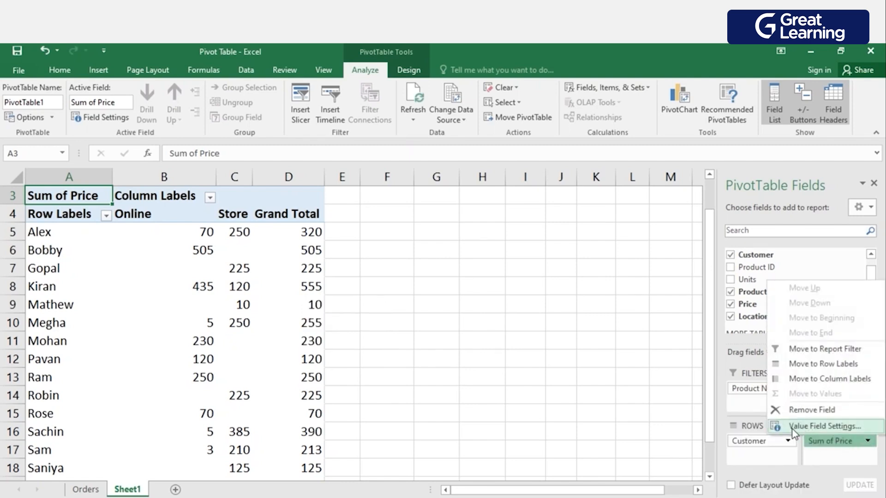
left_click(826, 426)
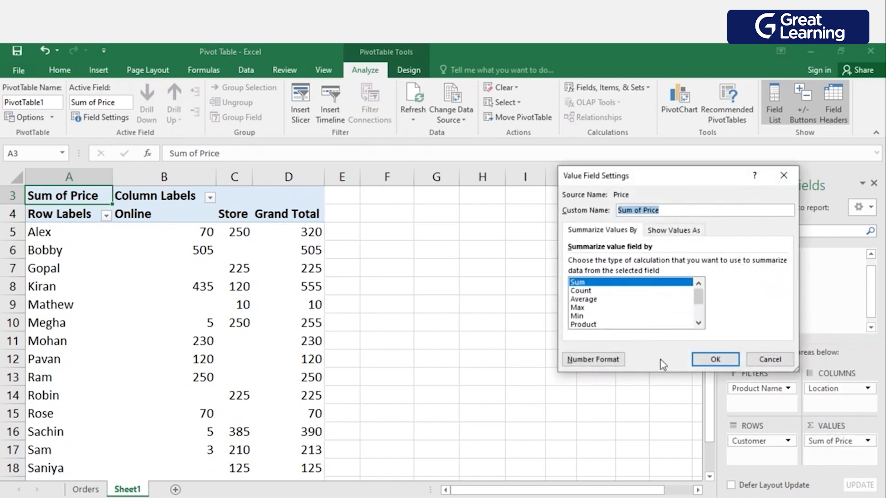
left_click_drag(688, 176, 523, 194)
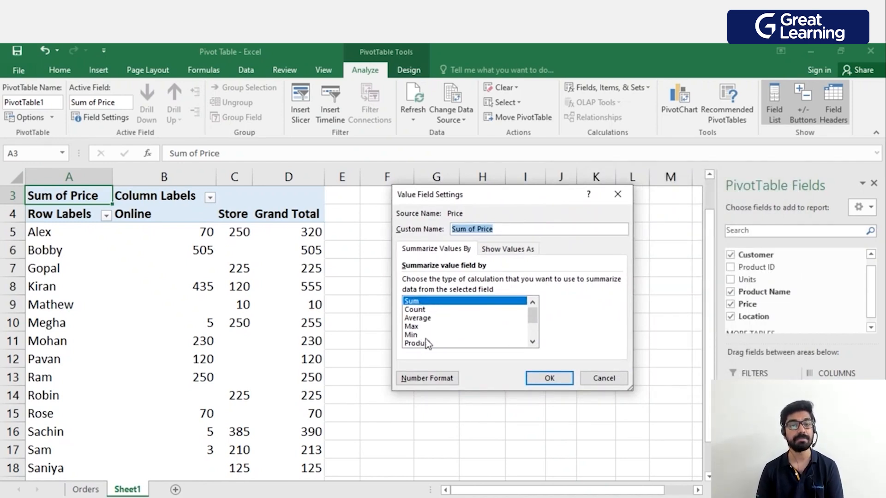
mouse_move(533, 317)
left_mouse_down()
mouse_move(532, 332)
mouse_move(531, 309)
left_mouse_up()
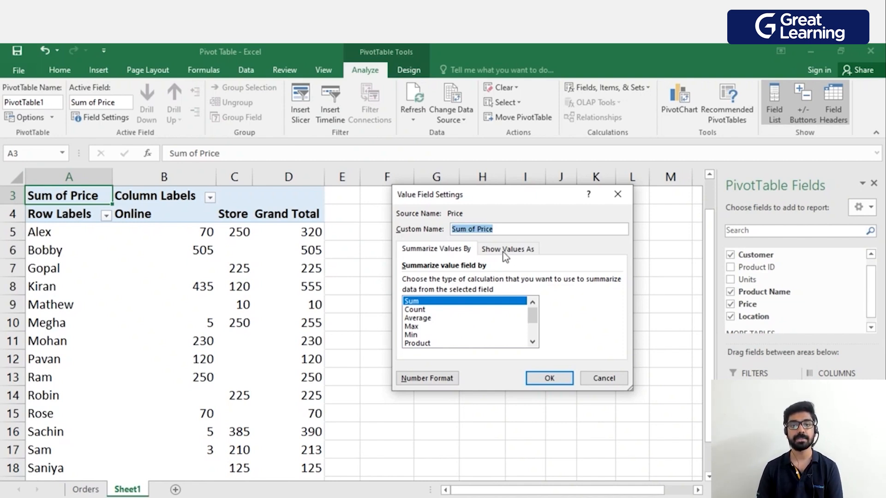
left_click(522, 252)
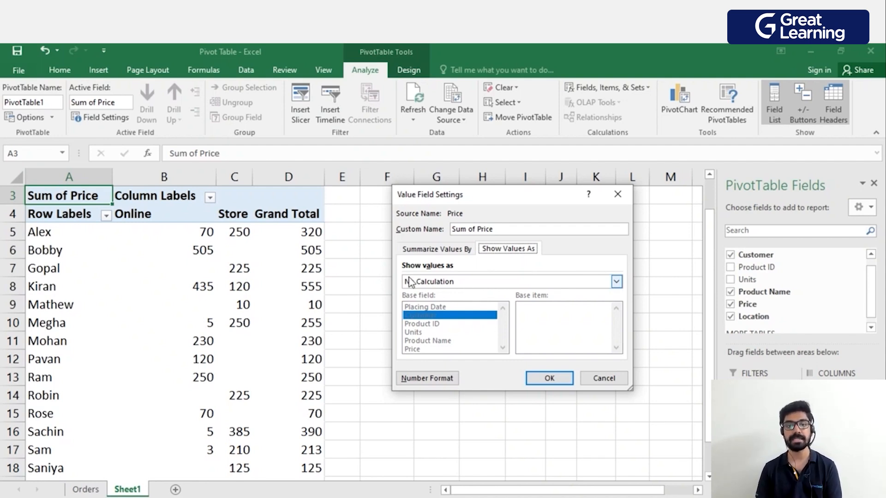
left_click(465, 280)
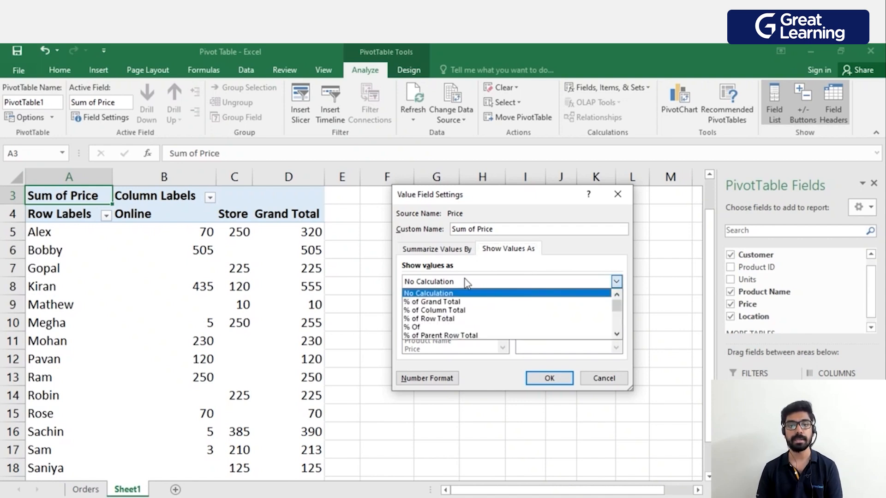
left_click(477, 310)
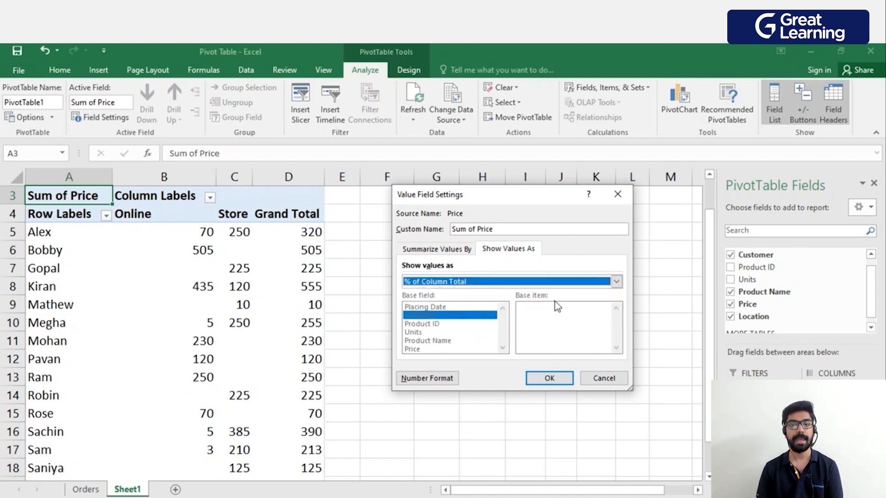
left_click(559, 377)
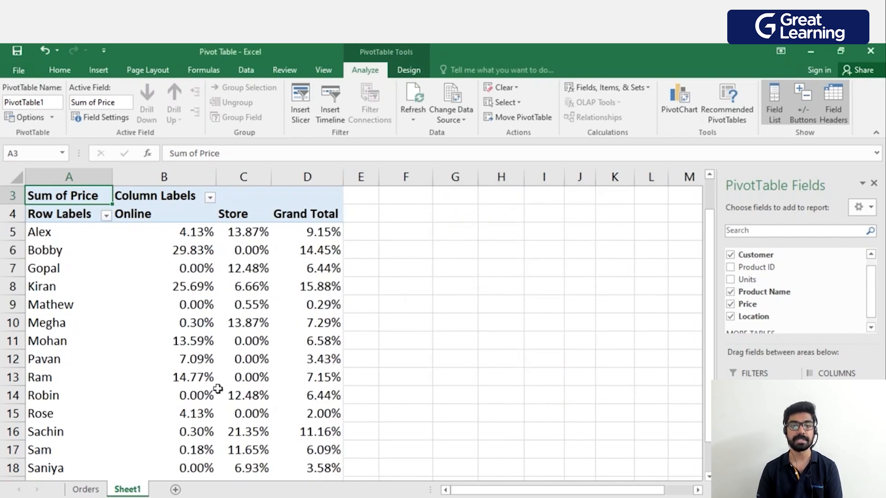
scroll(348, 326, "down", 1)
scroll(348, 326, "down", 1)
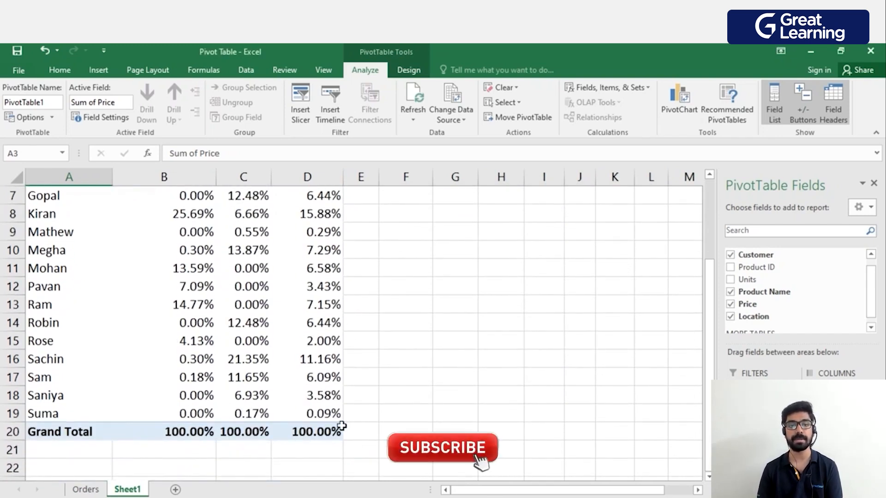
scroll(340, 425, "up", 1)
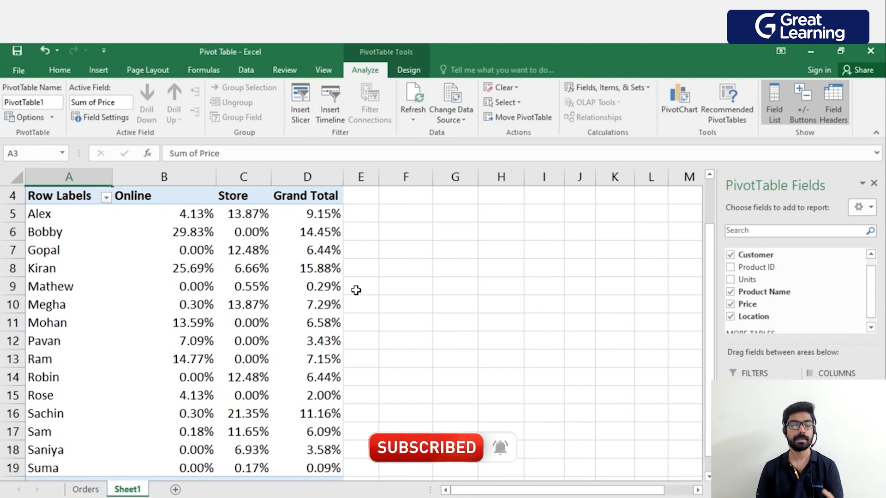
Examine each customer's percentage share in the Online, Store and Grand Total columns of the PivotTable.
scroll(360, 293, "down", 1)
scroll(359, 297, "up", 1)
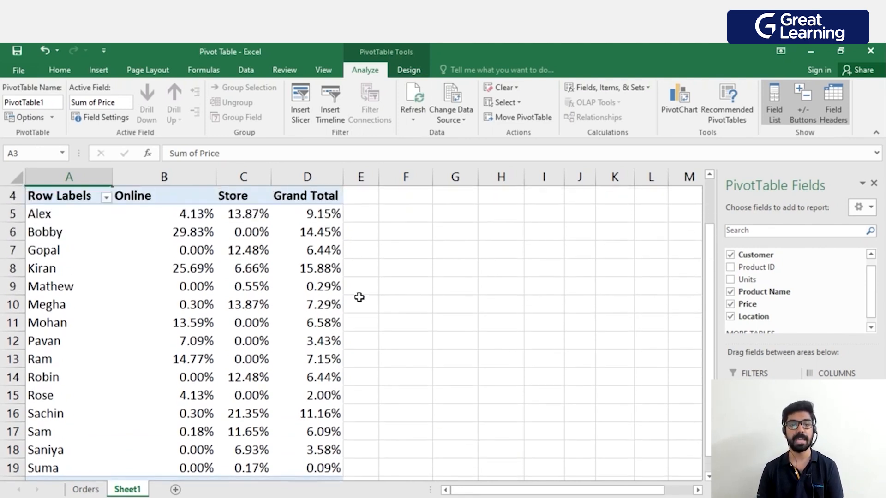
scroll(321, 369, "down", 1)
scroll(330, 426, "up", 2)
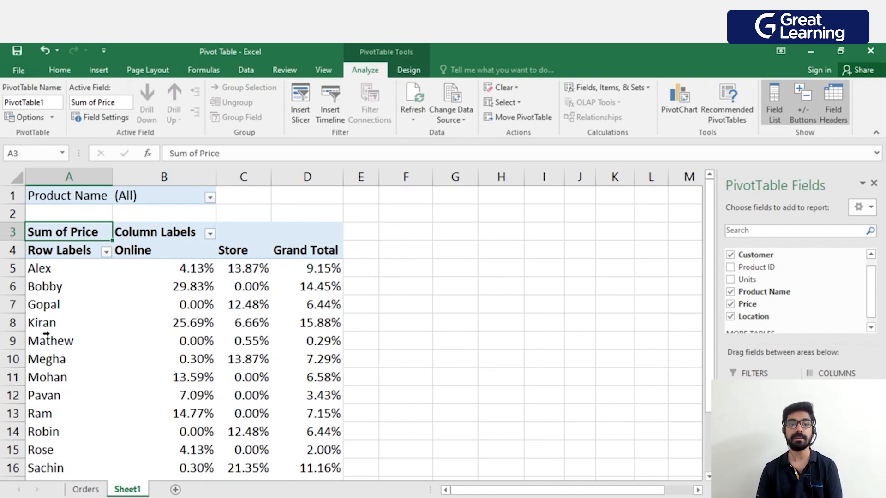
scroll(326, 270, "down", 2)
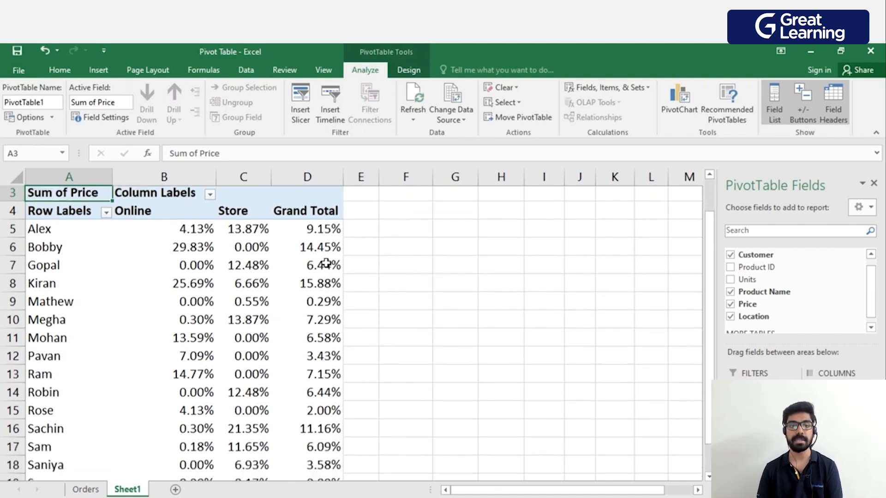
scroll(320, 383, "up", 2)
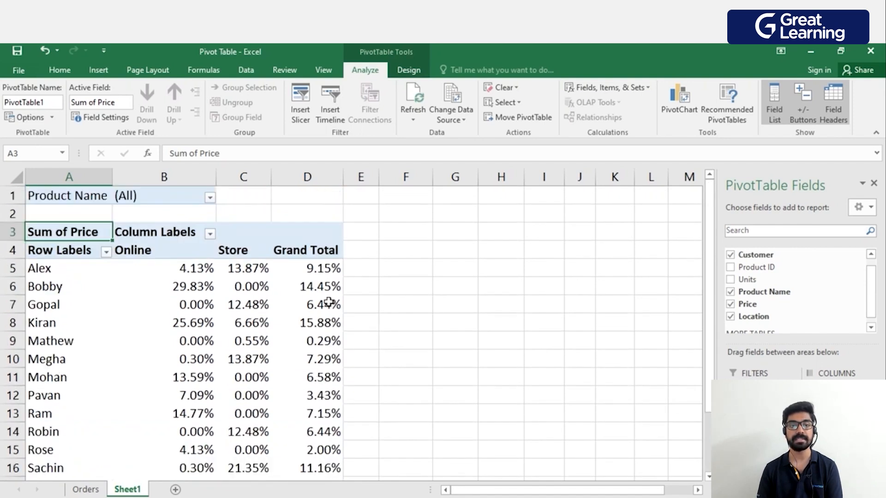
scroll(340, 311, "down", 1)
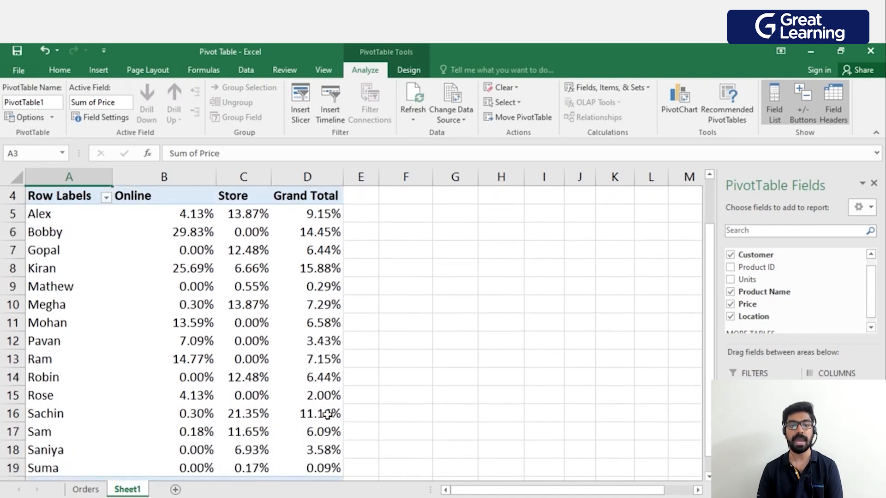
scroll(363, 409, "up", 1)
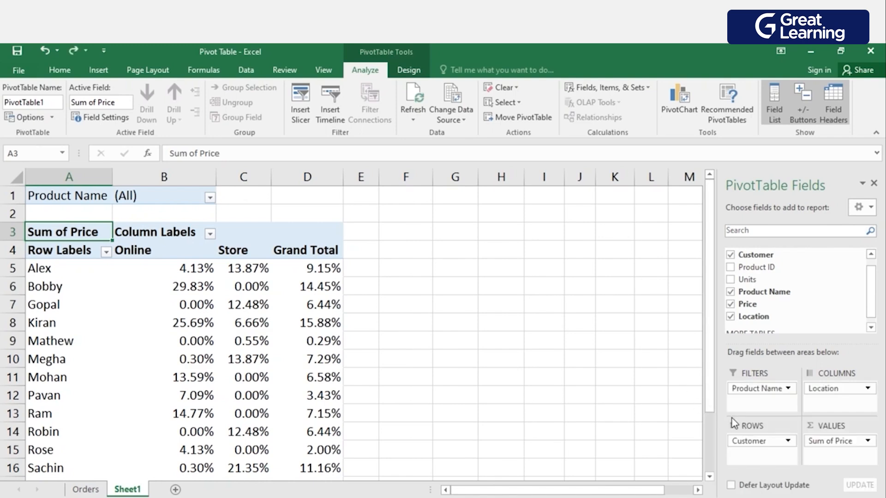
Swap the PivotTable fields so Product Name is in the rows and Customer is in the report filters, and review the product shares.
left_click_drag(763, 406, 757, 447)
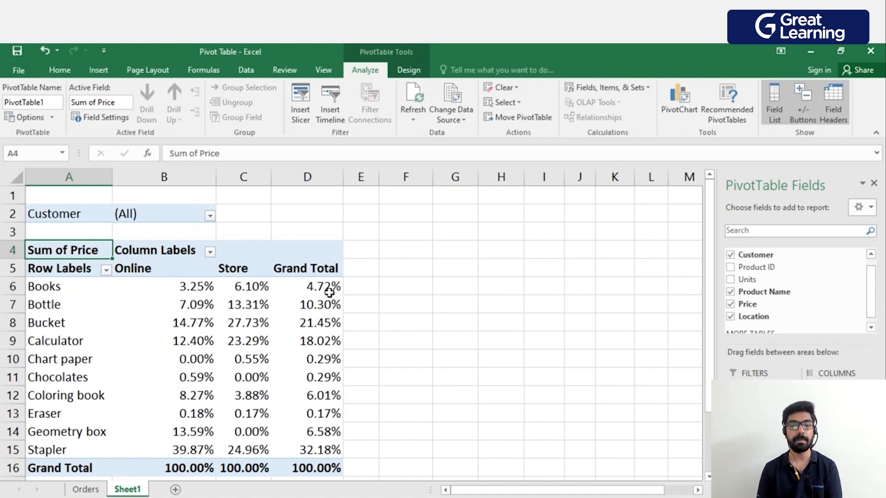
mouse_move(326, 453)
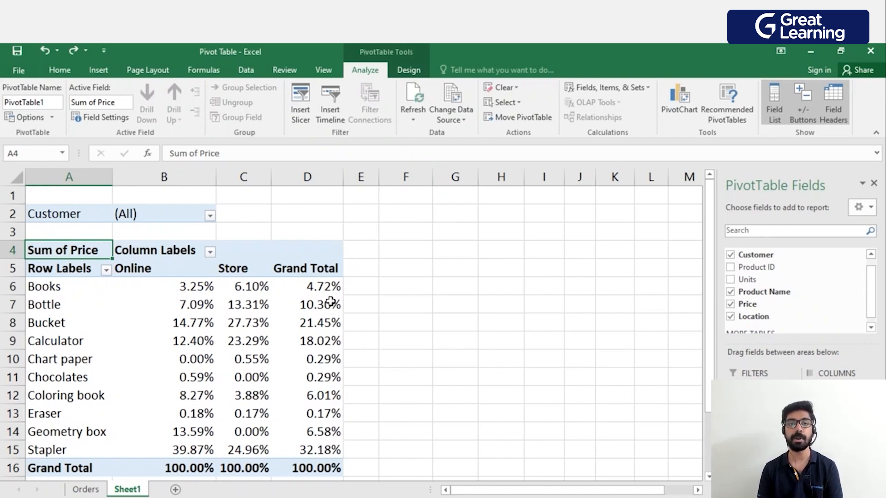
mouse_move(331, 302)
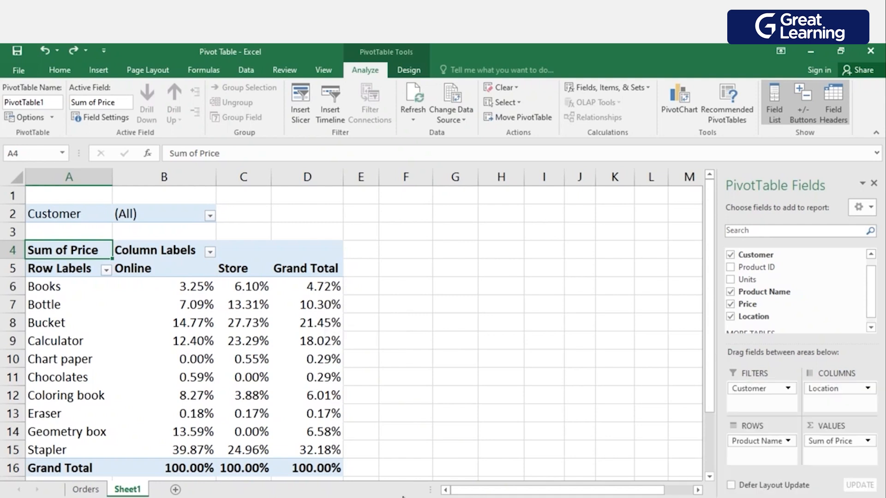
Set the Sum of Price value field to show values as No Calculation.
left_click(816, 444)
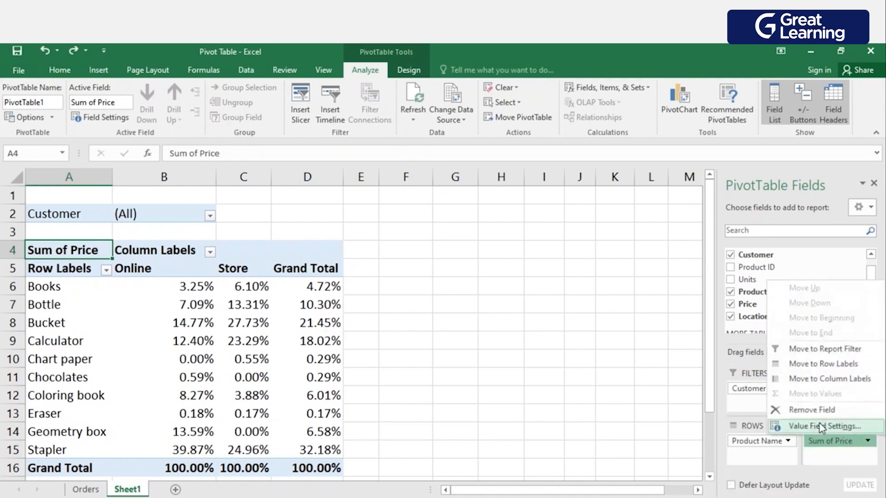
left_click(821, 427)
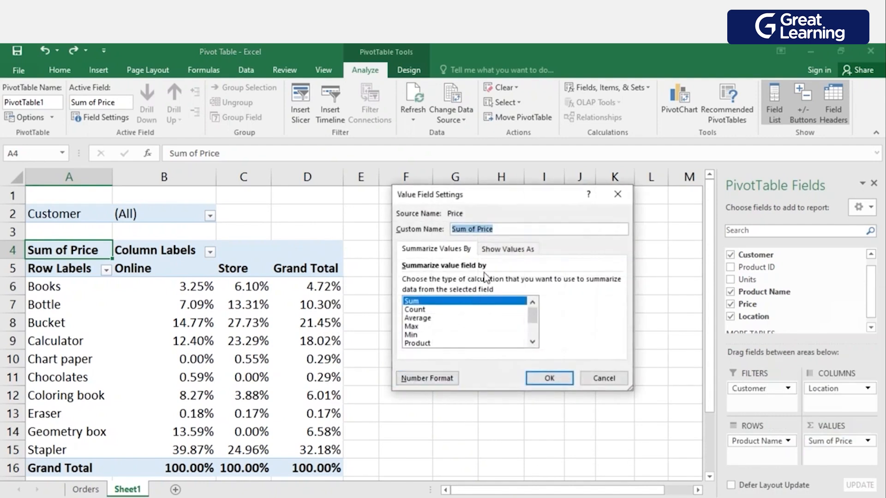
left_click(497, 250)
left_click(470, 282)
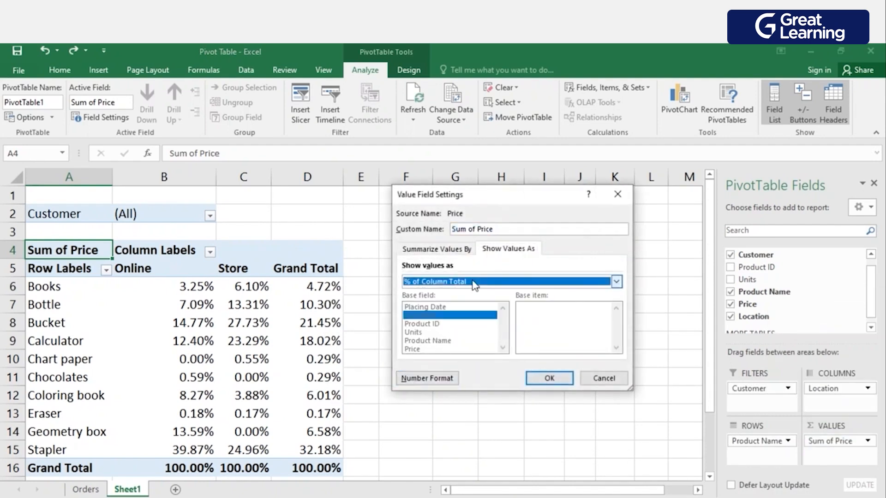
left_click(451, 294)
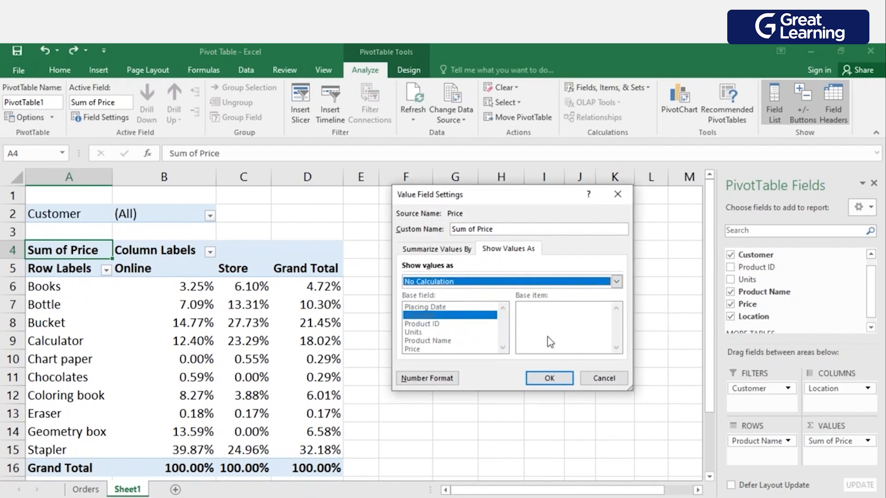
left_click(549, 376)
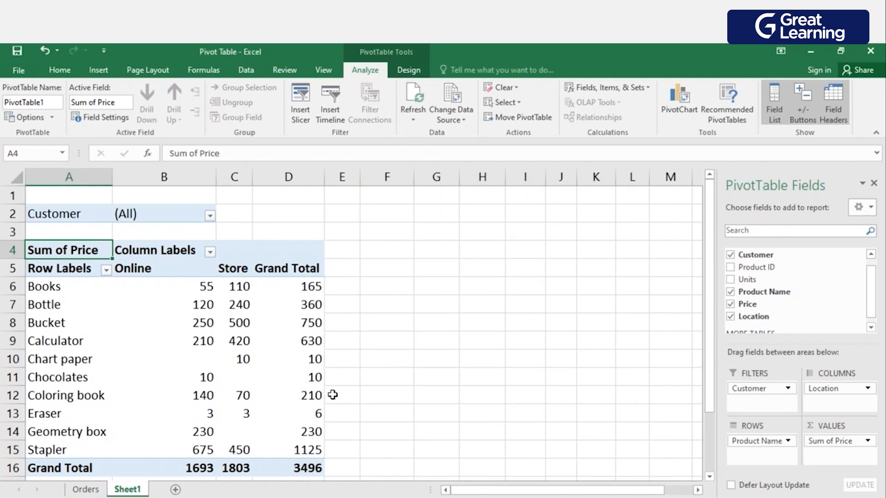
Format the Sum of Price value field as Currency with the ₹ symbol and 0 decimal places.
left_click(867, 441)
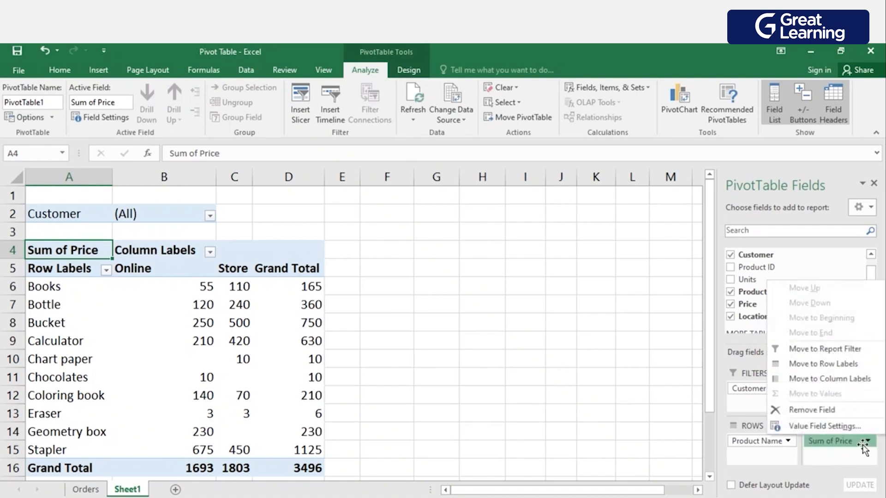
left_click(813, 429)
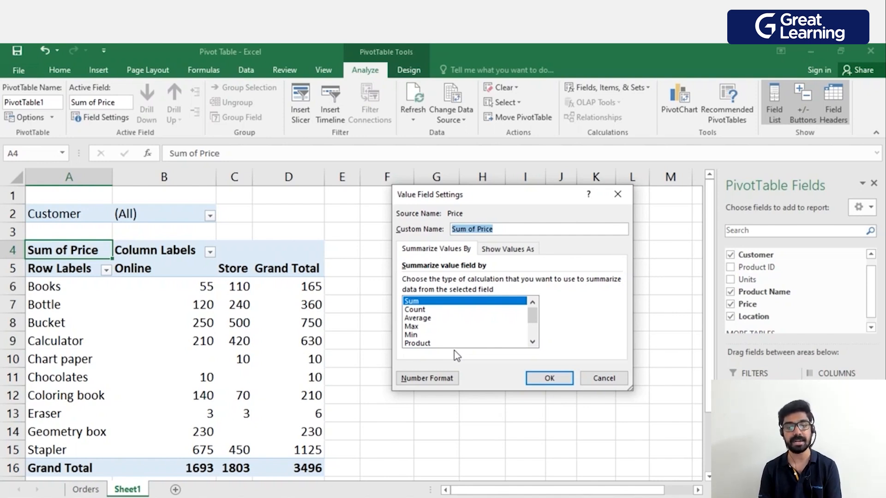
left_click(441, 377)
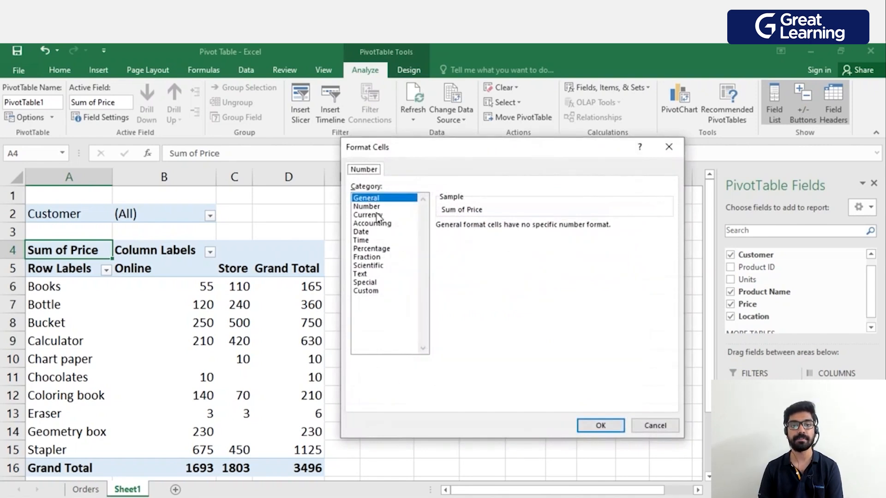
left_click(378, 215)
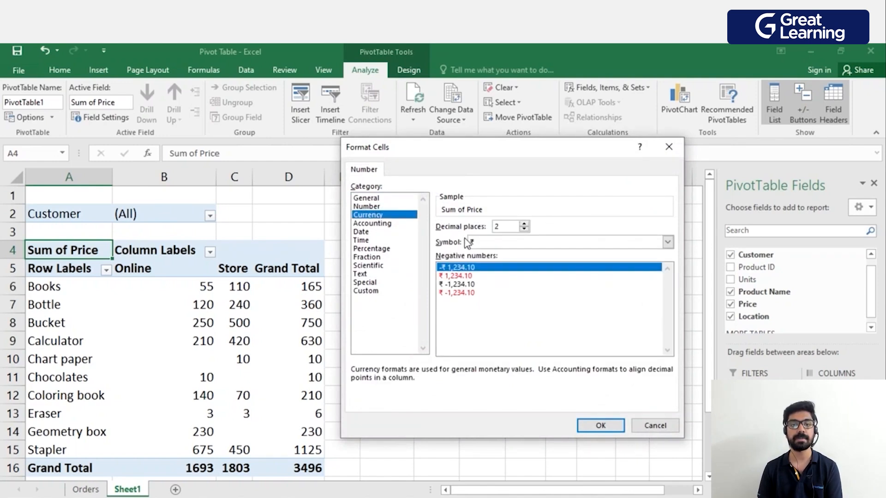
left_click(524, 224)
left_click(525, 223)
left_click(524, 230)
left_click(524, 230)
left_click(524, 229)
left_click(524, 229)
left_click(601, 425)
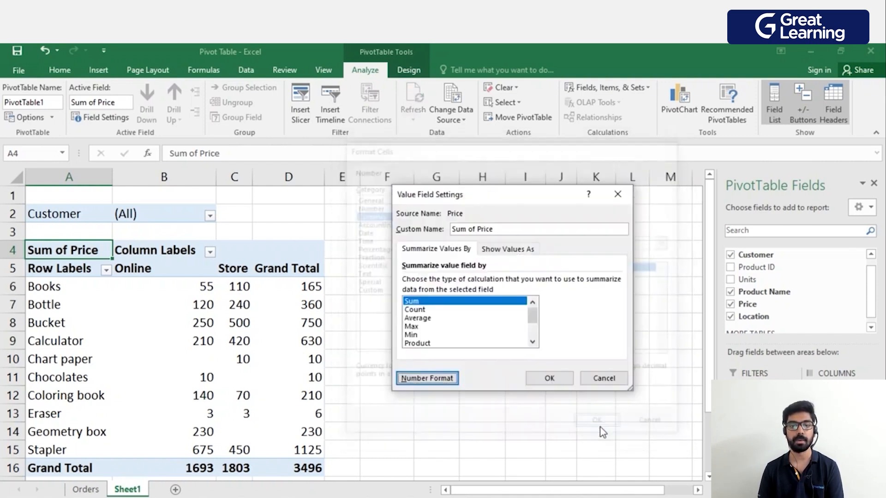
left_click(549, 379)
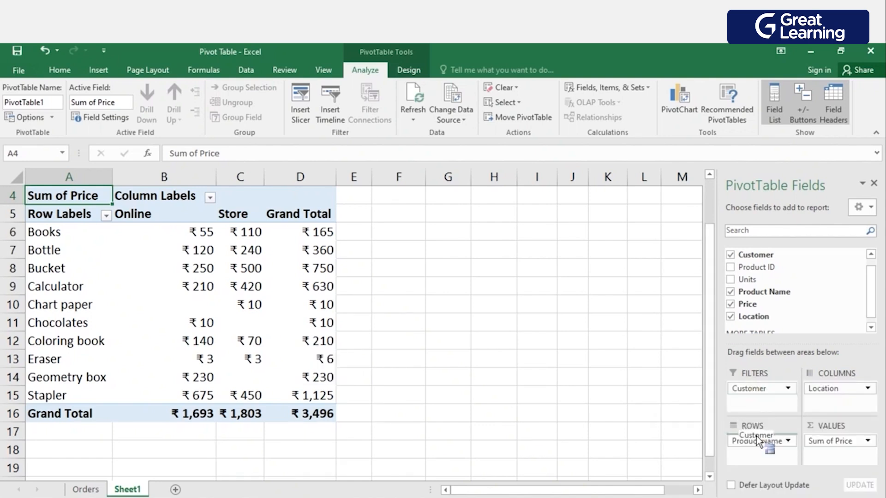
Move Customer from the report filters into the rows beneath Product Name and look through the customer breakdown for each product.
left_click_drag(760, 457, 760, 457)
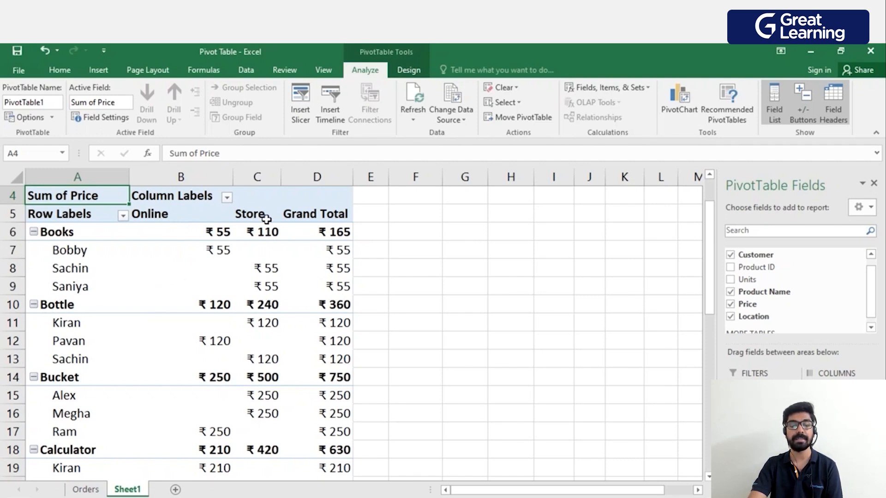
mouse_move(271, 286)
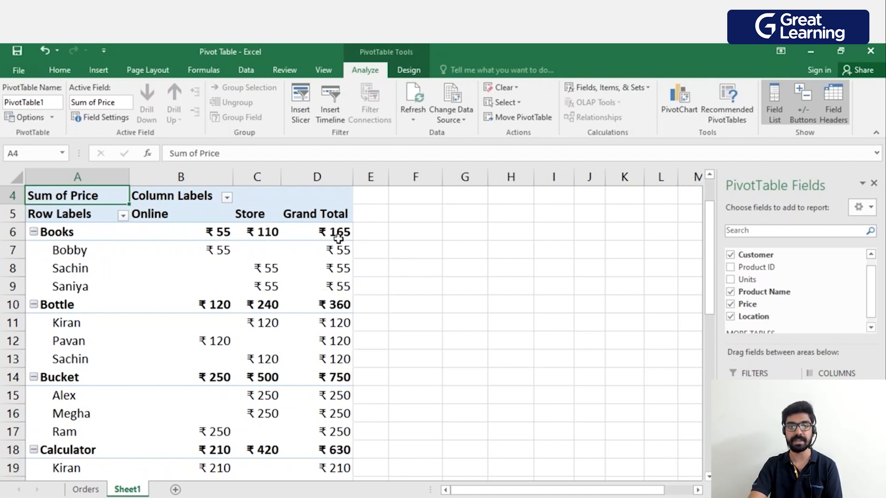
scroll(198, 310, "down", 6)
scroll(209, 298, "down", 3)
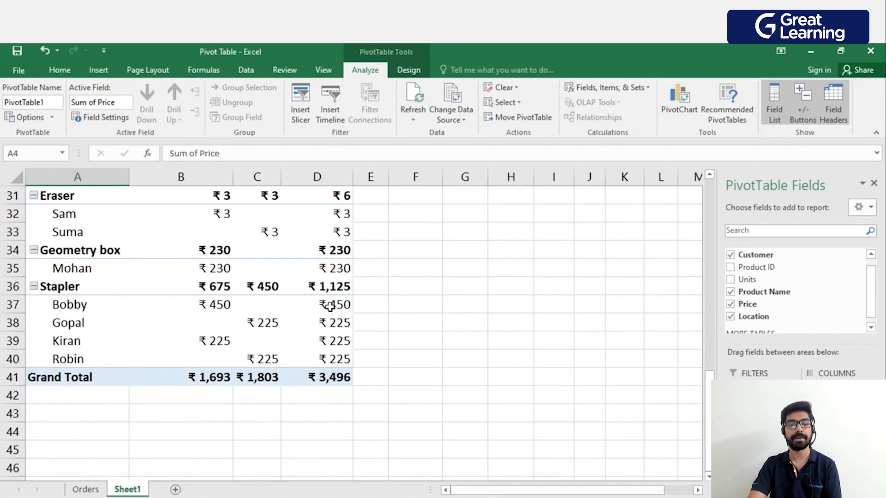
mouse_move(329, 305)
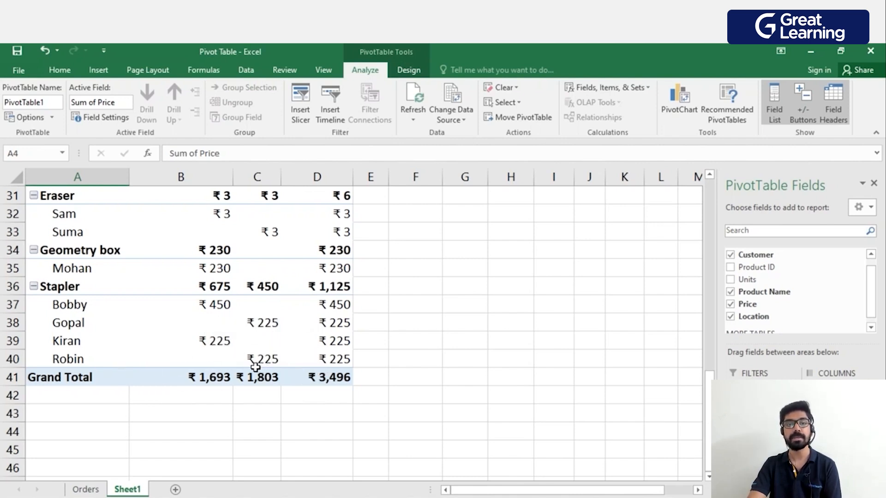
scroll(276, 367, "up", 8)
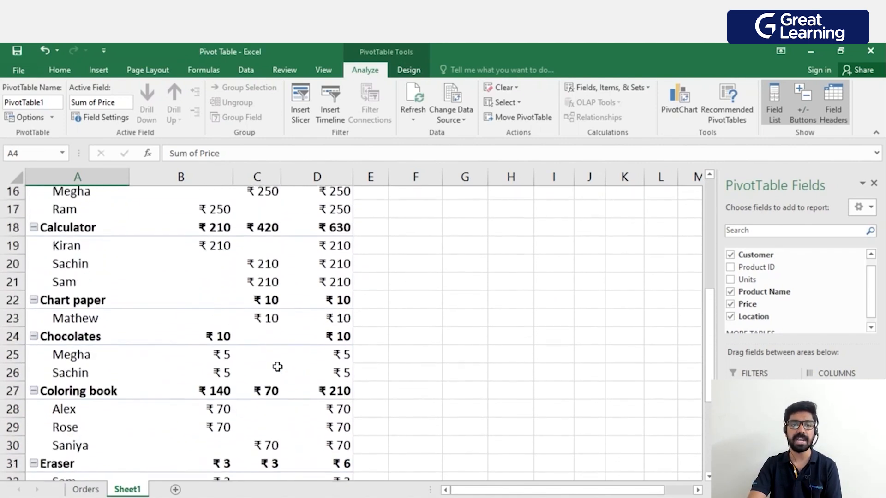
scroll(277, 367, "up", 3)
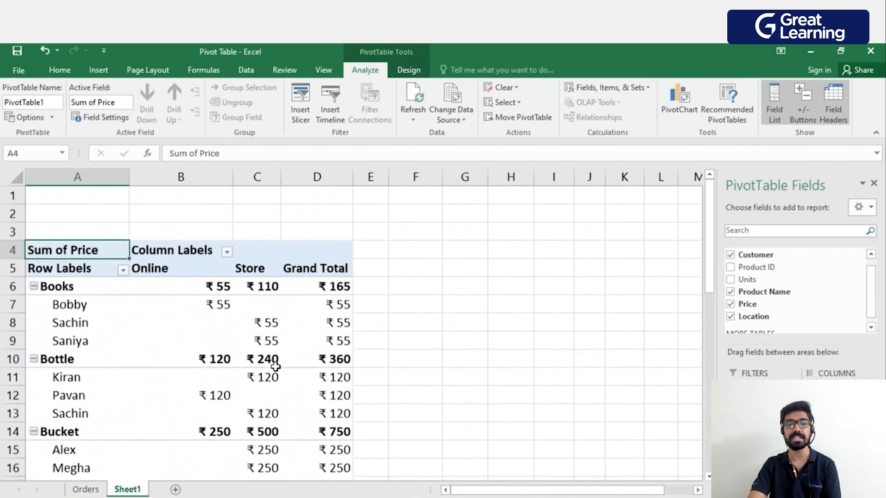
scroll(270, 364, "down", 1)
mouse_move(271, 365)
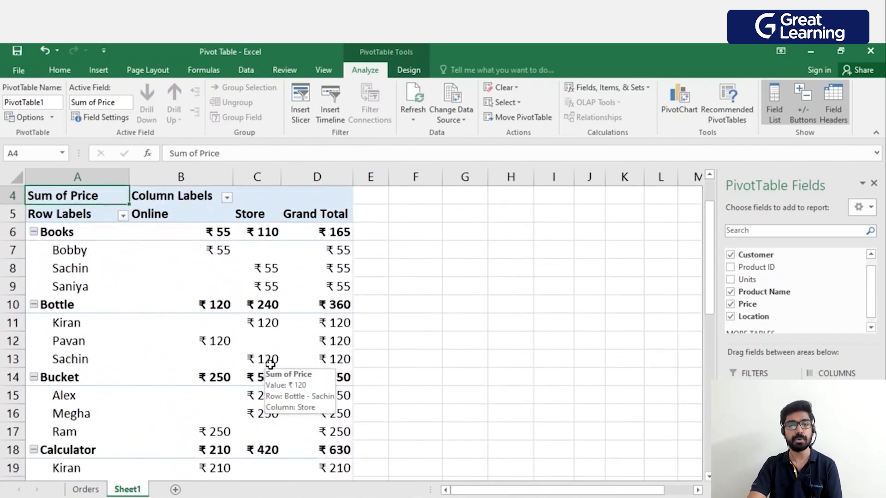
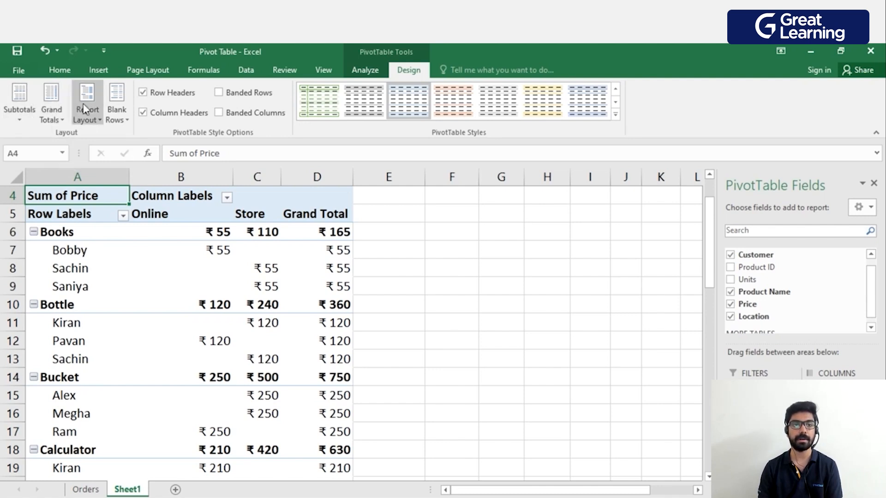
Hide all subtotals in the PivotTable and look through the product groups down to the grand total.
left_click(28, 123)
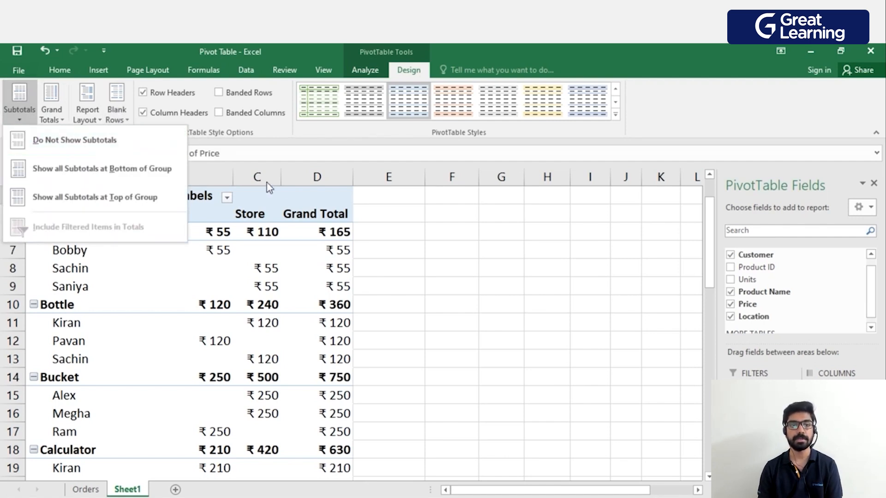
left_click(408, 227)
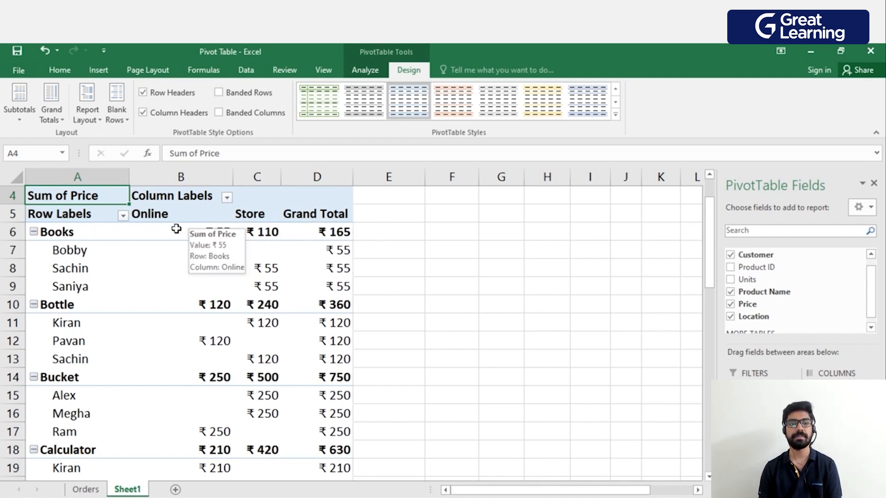
left_click(23, 110)
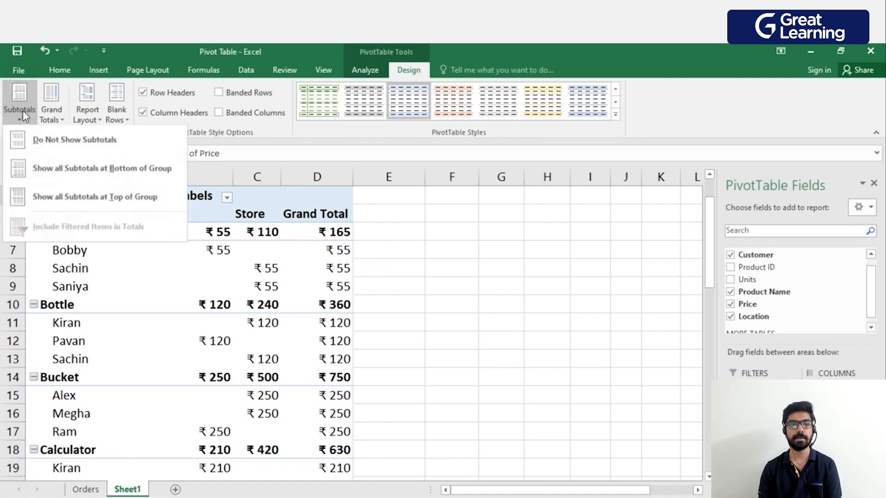
left_click(63, 146)
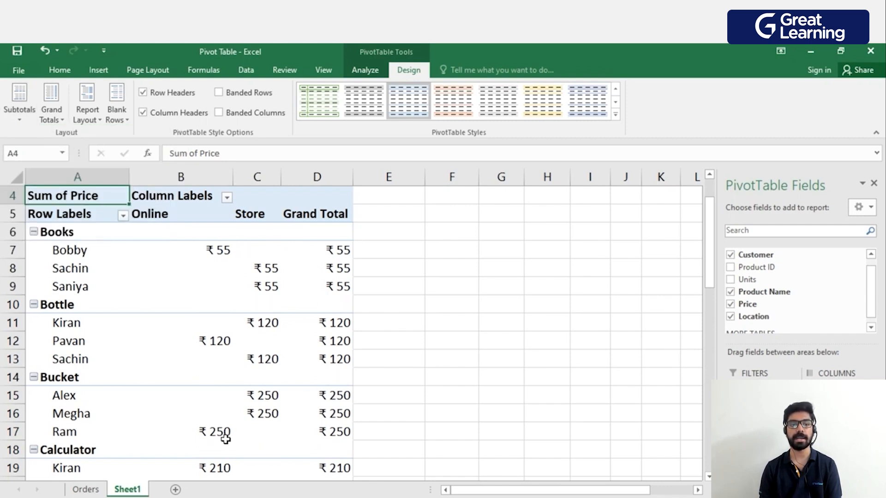
mouse_move(318, 387)
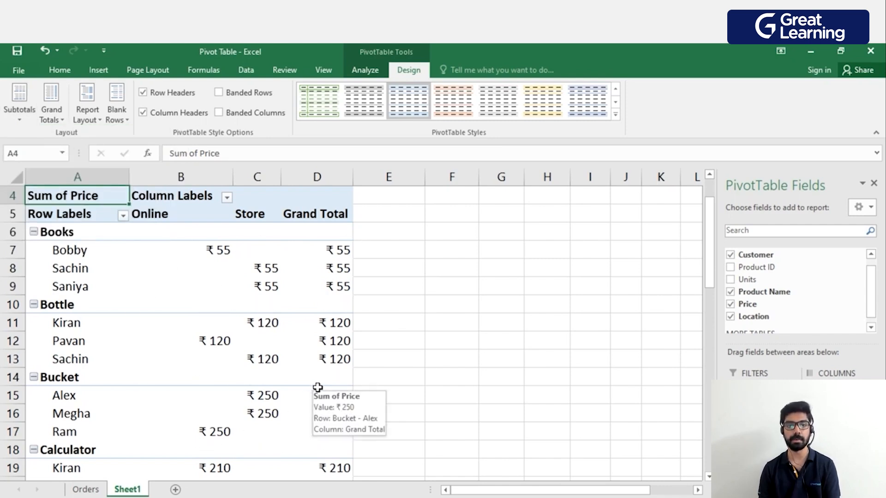
scroll(304, 285, "down", 9)
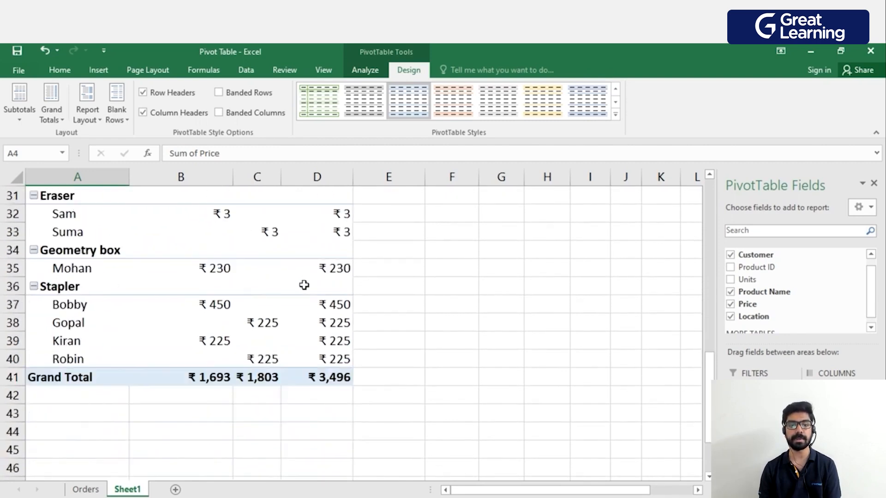
scroll(329, 373, "up", 4)
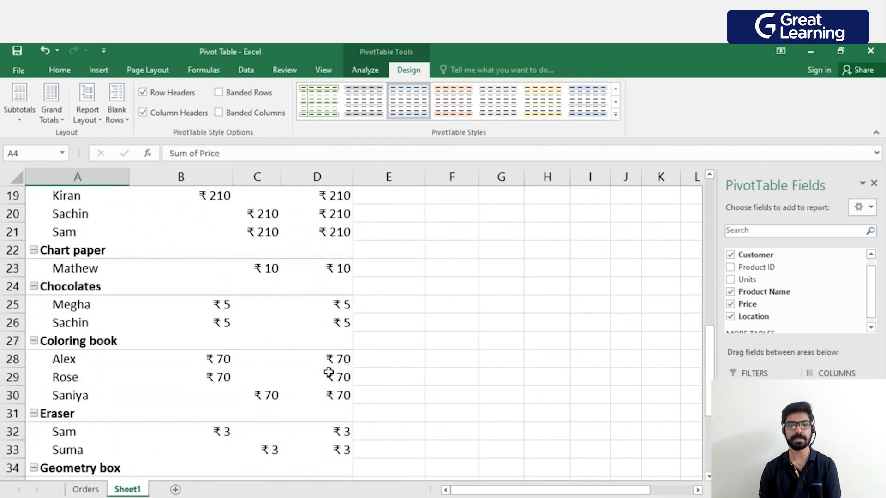
scroll(328, 373, "up", 6)
Try all subtotals at the bottom of each group, and switch them back to the top of each group.
left_click(20, 121)
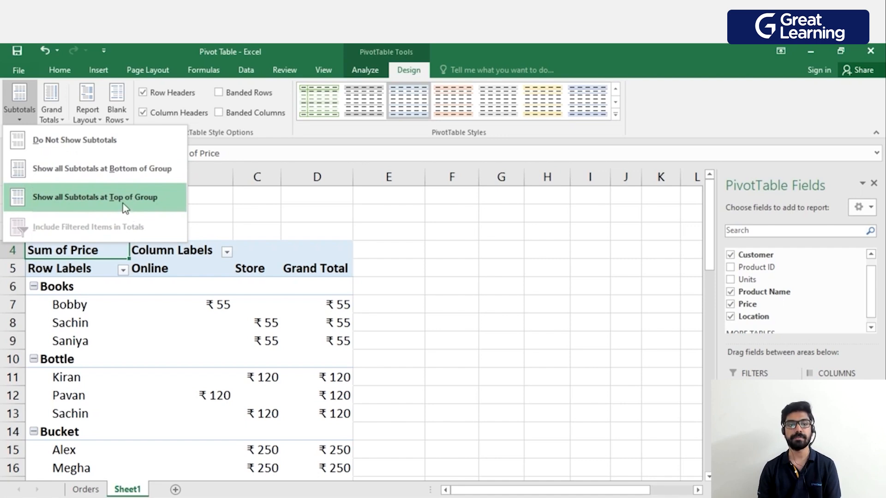
left_click(99, 179)
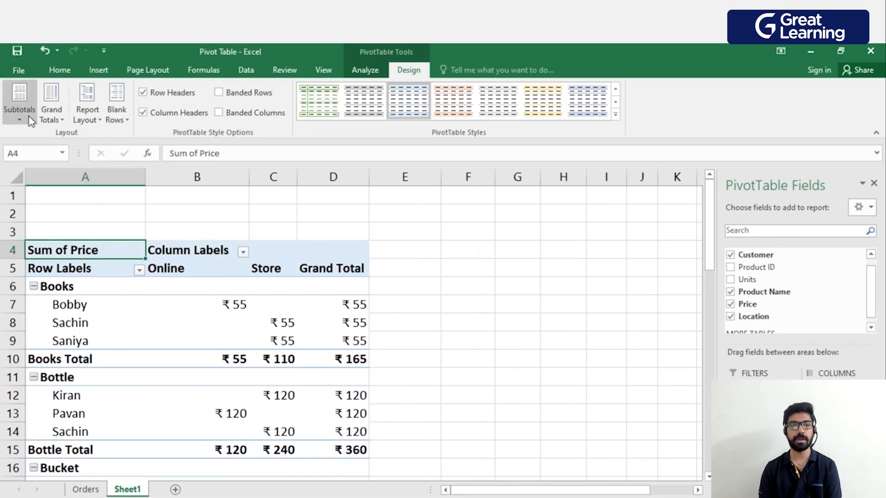
left_click(19, 102)
left_click(65, 199)
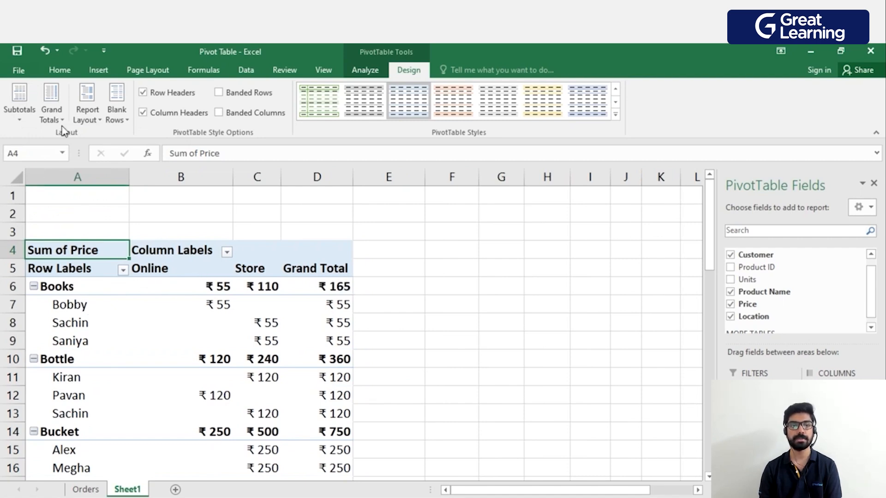
Show all subtotals at the bottom of each product group and review the total rows.
left_click(19, 103)
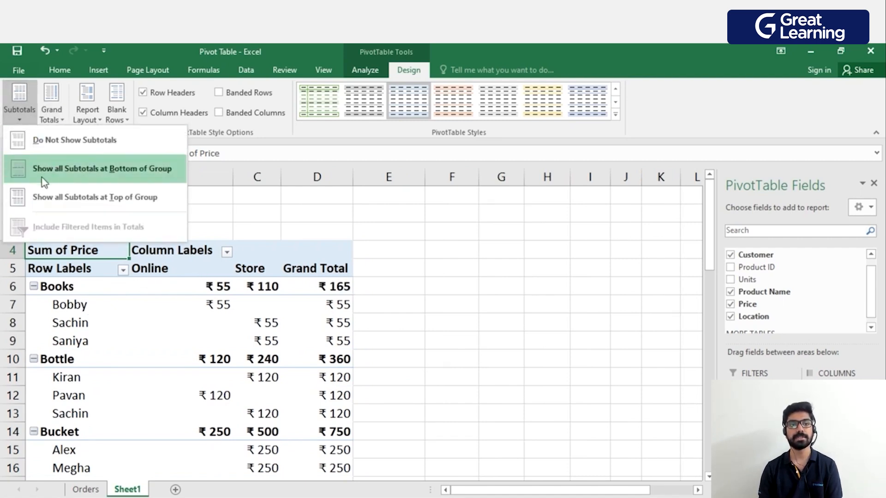
left_click(54, 176)
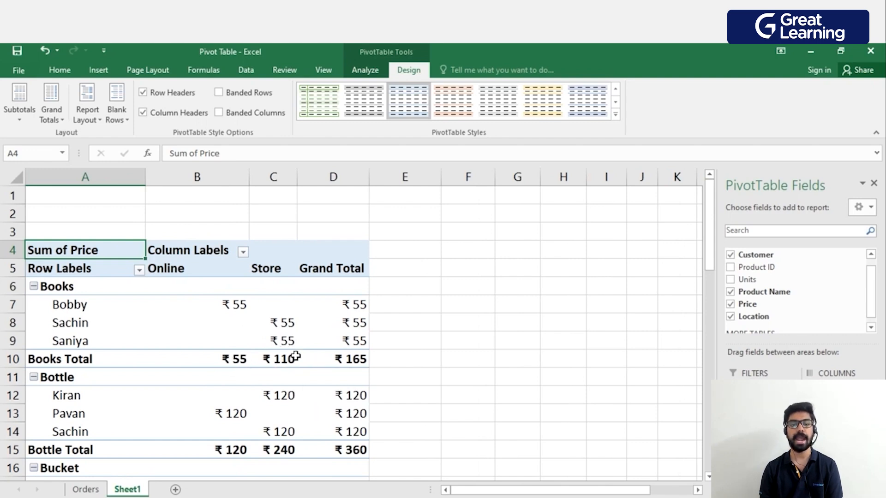
scroll(293, 382, "down", 1)
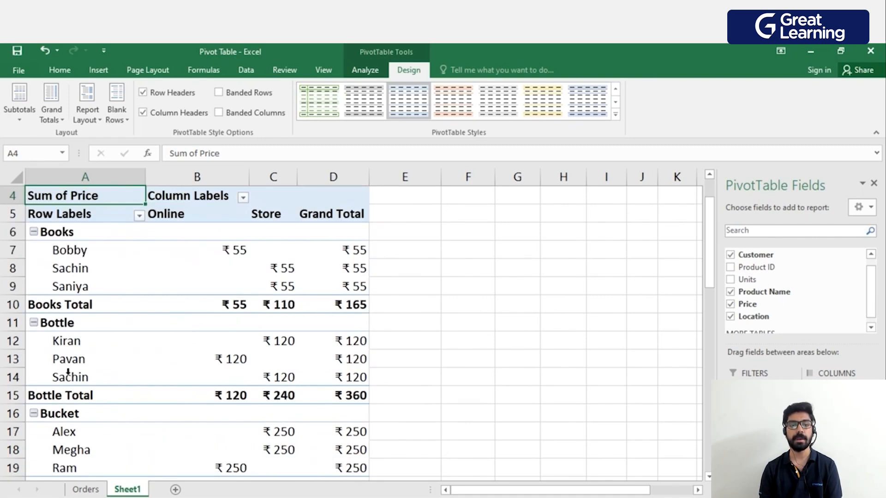
scroll(68, 373, "down", 5)
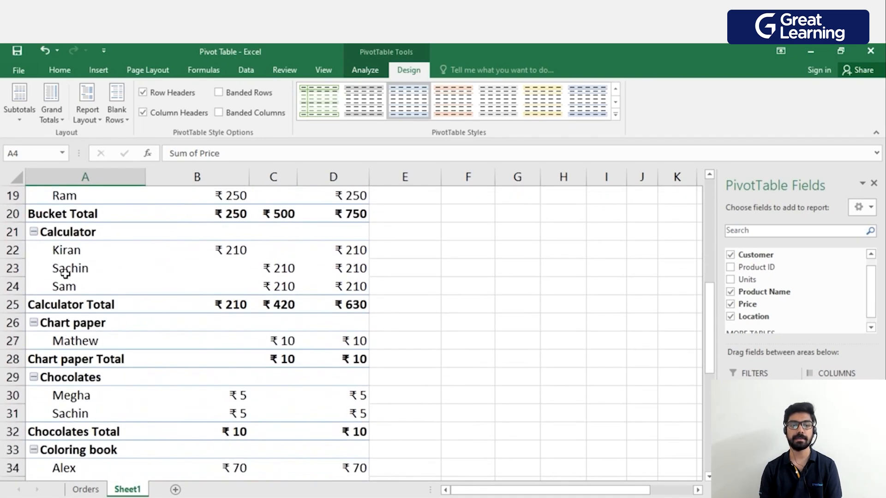
scroll(164, 360, "up", 3)
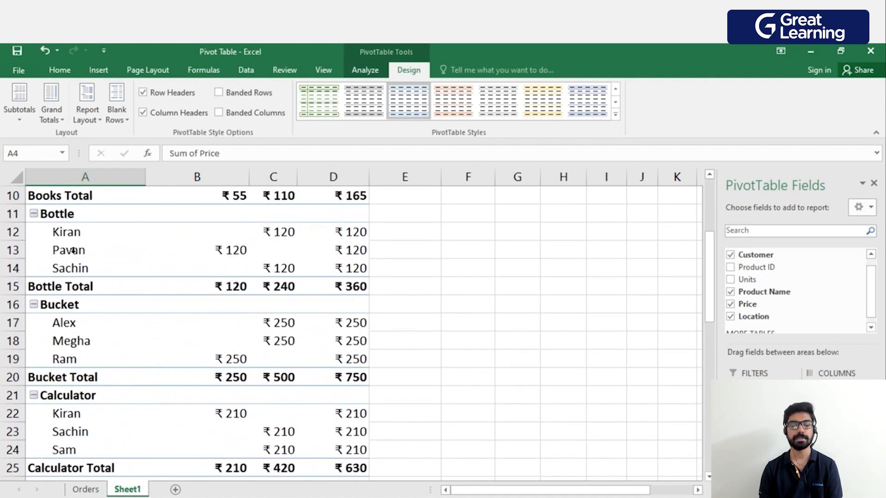
Turn grand totals off for rows and columns, and check the PivotTable from its headers to its last row.
left_click(59, 121)
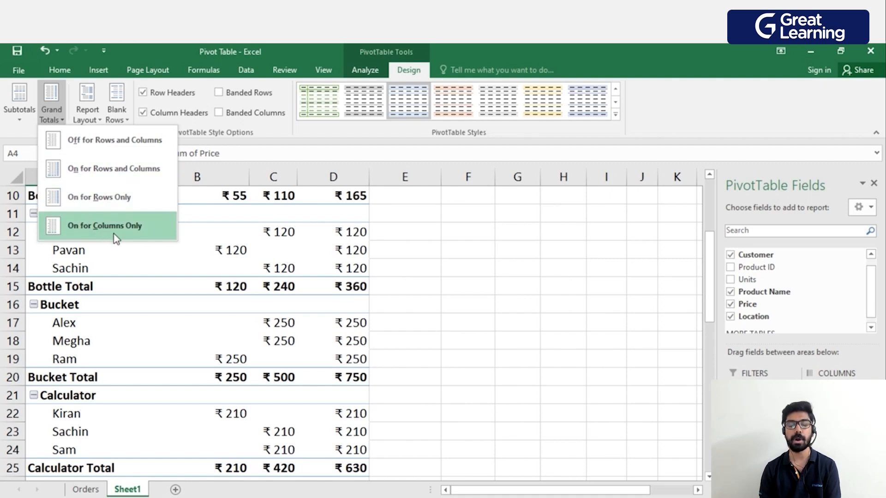
left_click(91, 148)
scroll(162, 204, "up", 2)
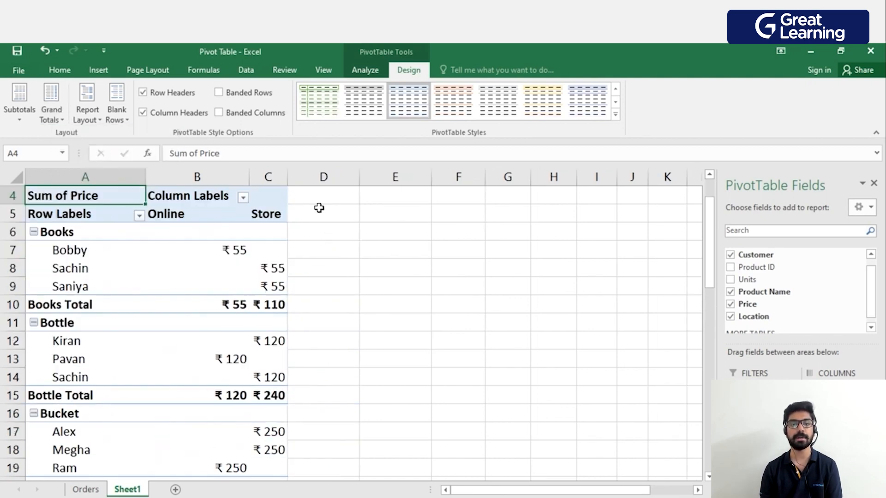
scroll(322, 238, "down", 11)
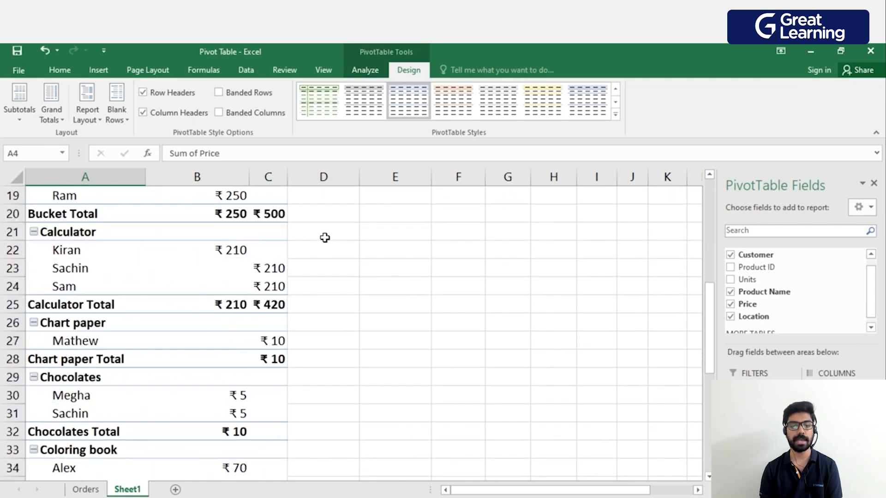
scroll(321, 238, "down", 1)
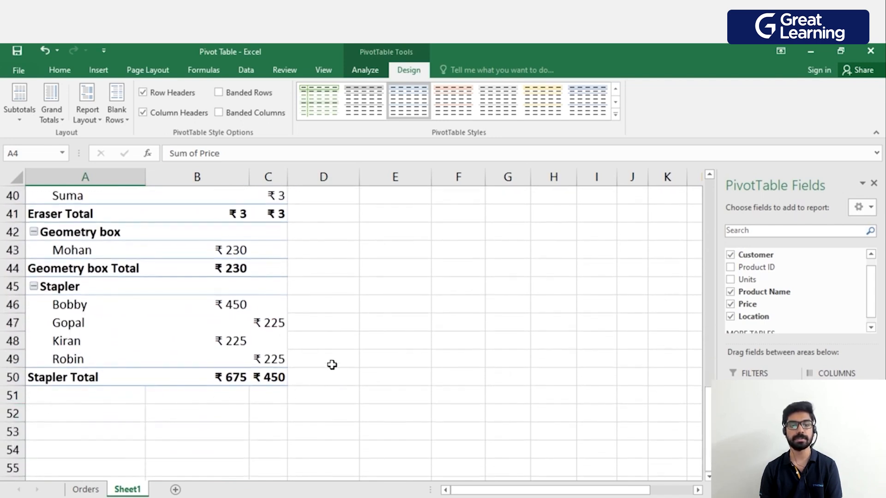
scroll(325, 354, "up", 10)
scroll(323, 355, "up", 3)
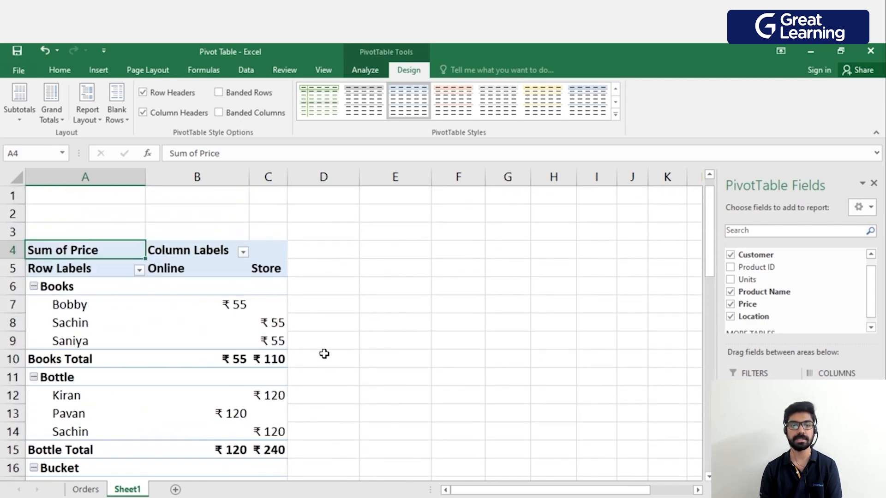
Turn grand totals on for both rows and columns, and review them throughout the PivotTable.
left_click(51, 110)
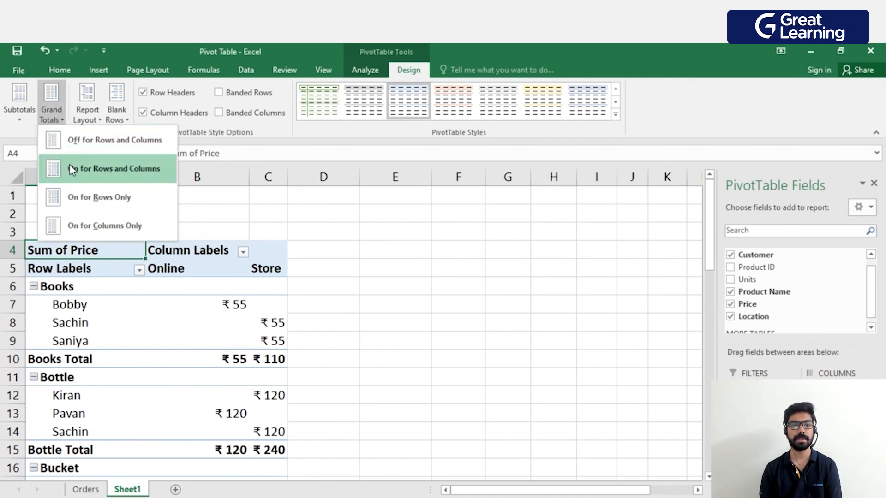
left_click(94, 174)
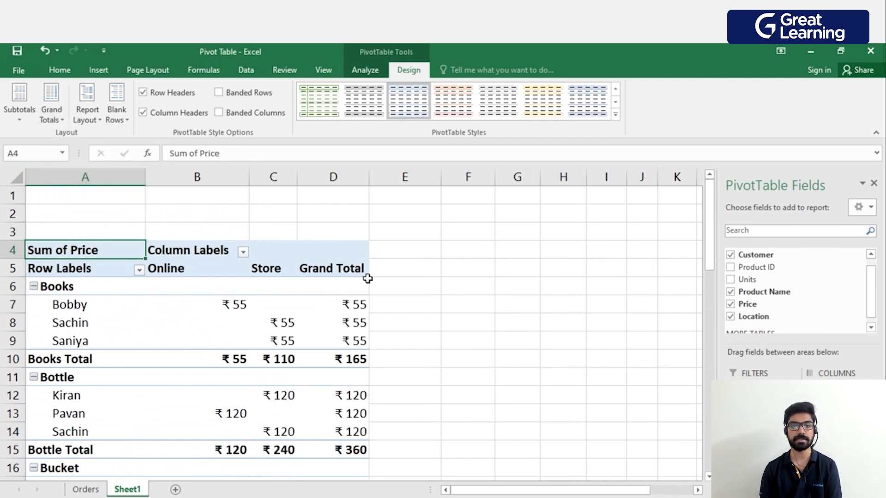
scroll(337, 322, "down", 5)
scroll(338, 322, "down", 1)
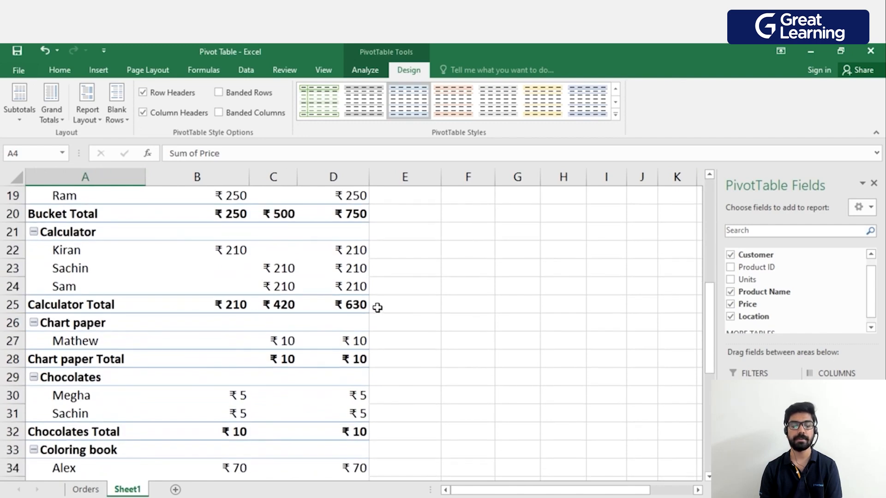
scroll(247, 344, "down", 3)
scroll(256, 397, "down", 3)
scroll(307, 342, "down", 4)
scroll(353, 258, "up", 10)
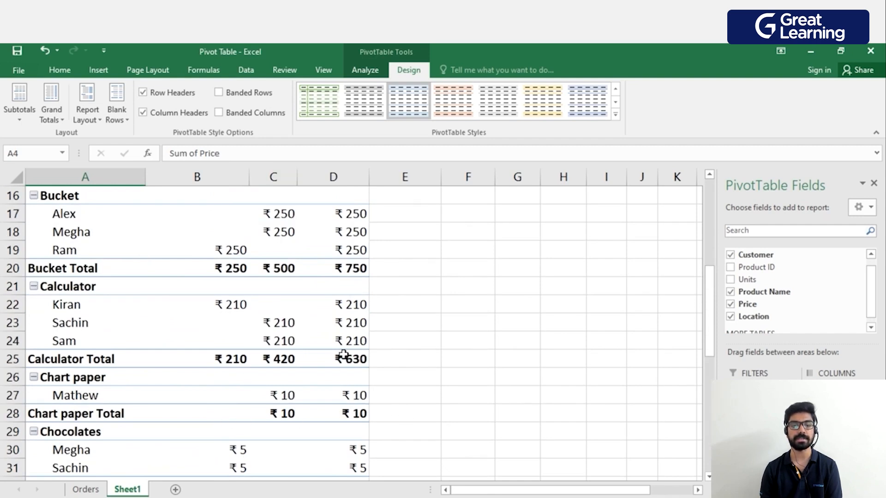
scroll(344, 355, "up", 4)
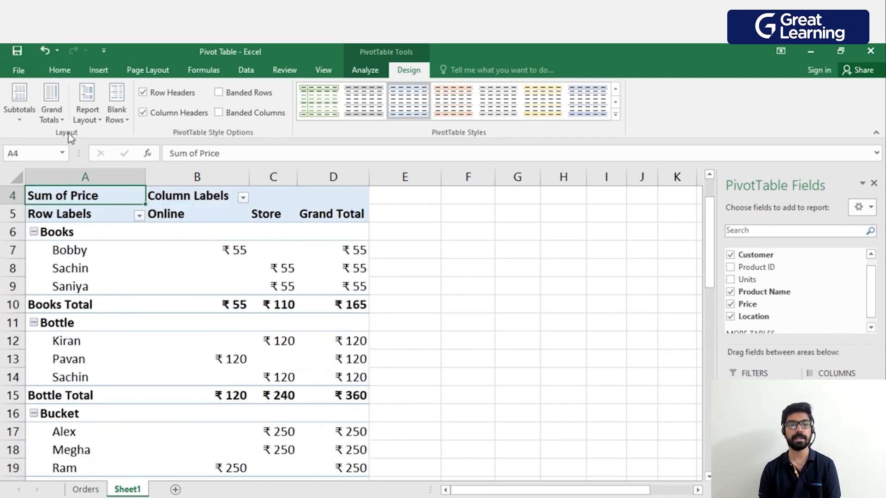
Insert a blank line after each item in the PivotTable and remove those blank lines again.
left_click(117, 114)
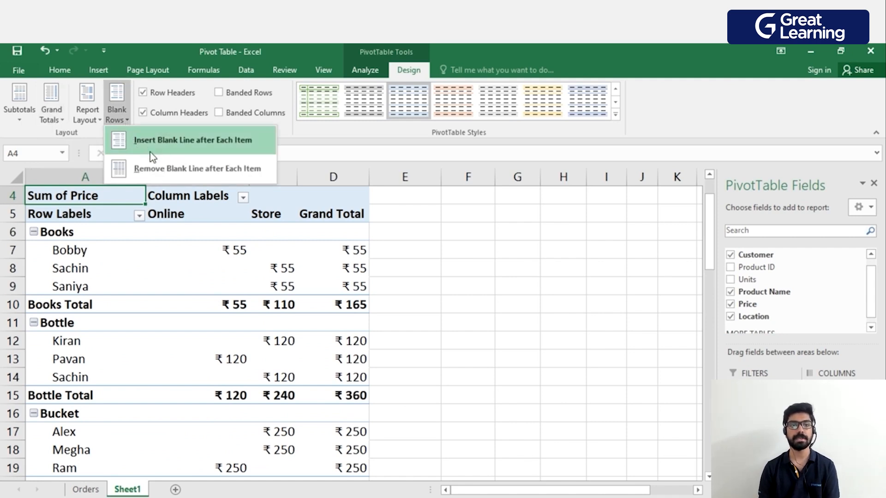
left_click(208, 150)
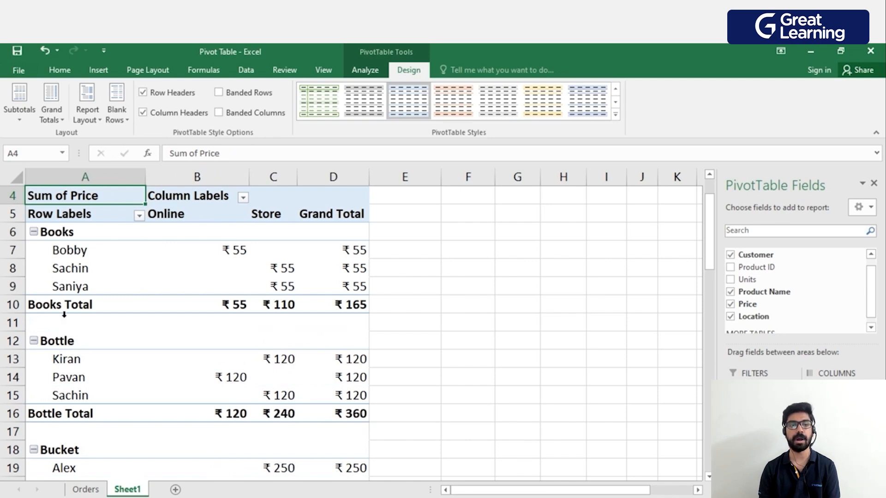
left_click(118, 114)
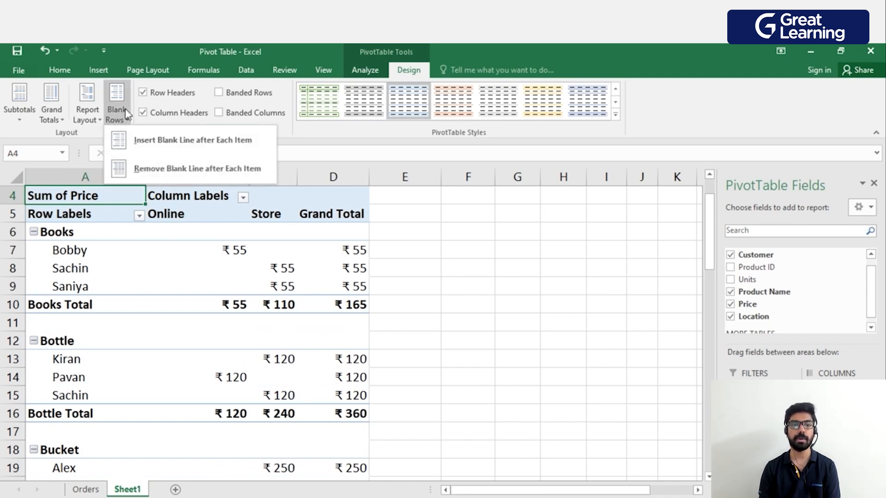
left_click(150, 162)
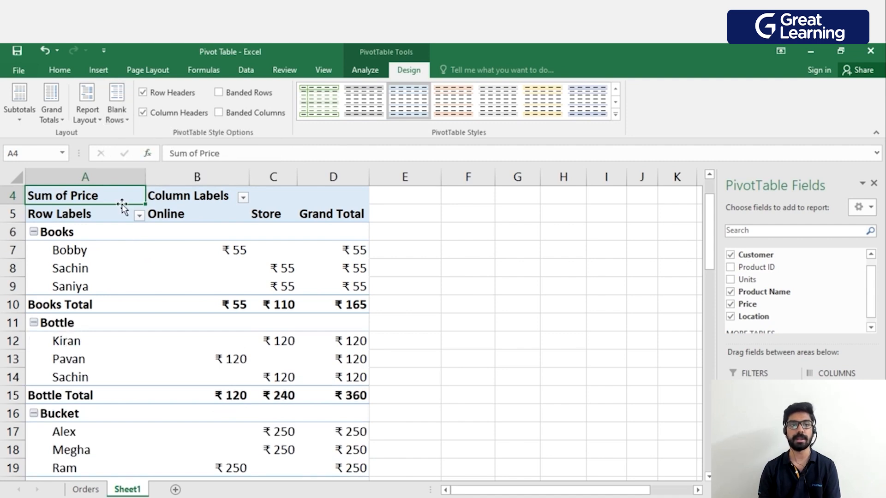
Try the report layout in Outline Form and Tabular Form, and return it to Compact Form.
left_click(87, 121)
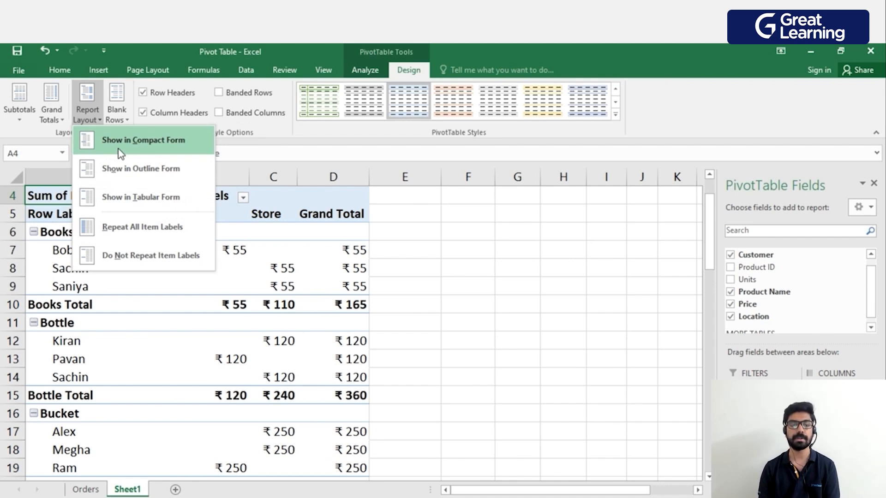
left_click(123, 169)
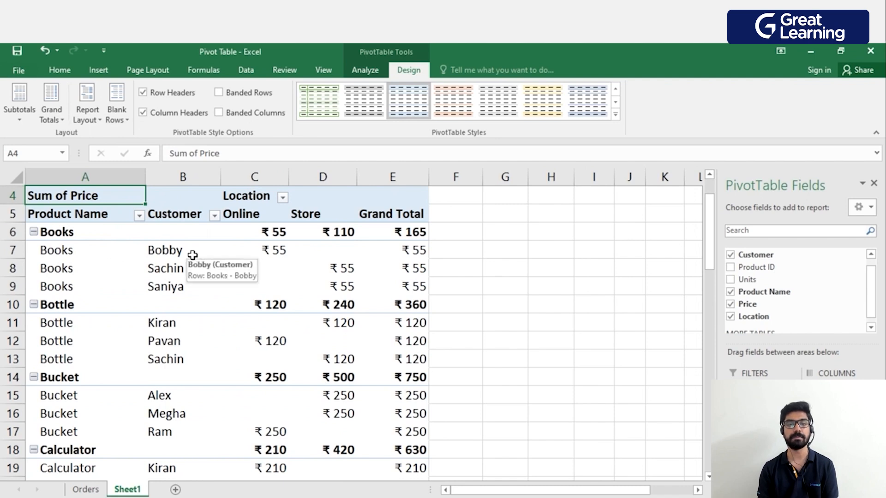
left_click(117, 113)
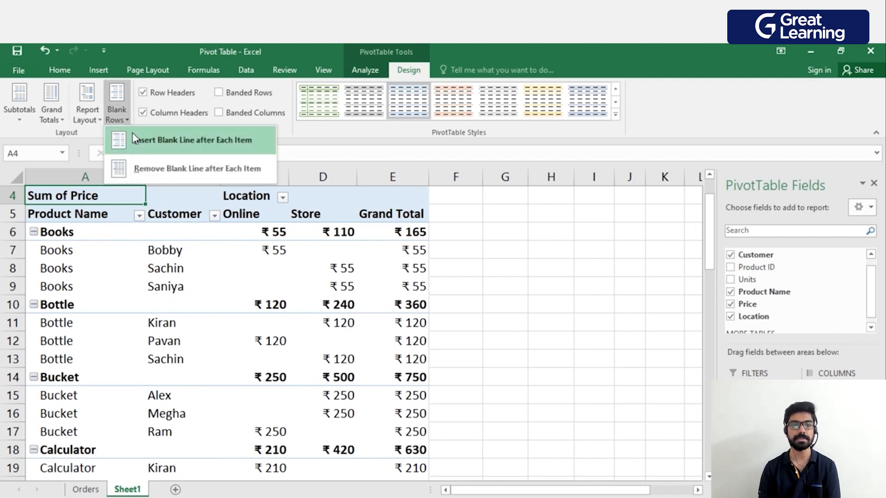
left_click(87, 113)
left_click(119, 197)
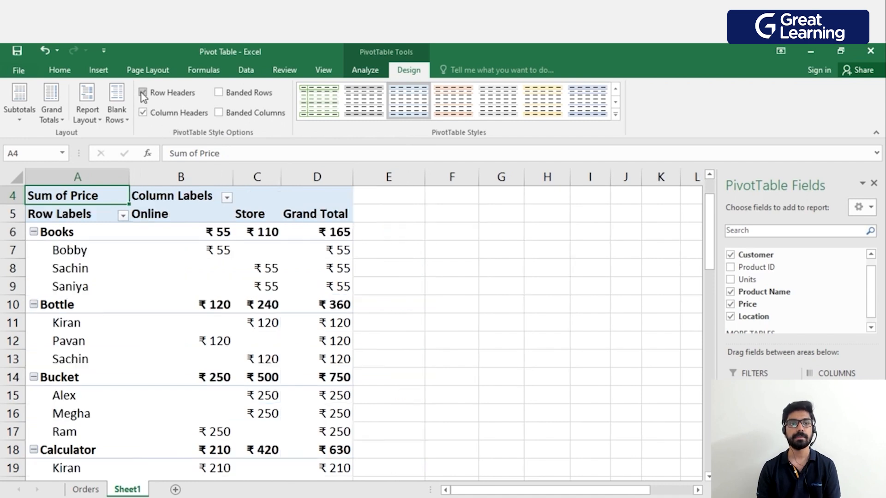
Turn the Row Headers style option off and back on for the PivotTable.
left_click(154, 95)
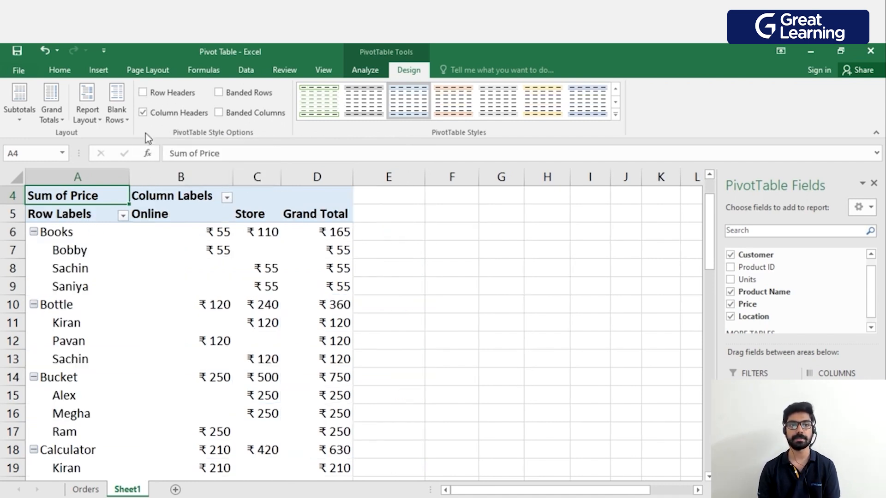
left_click(144, 93)
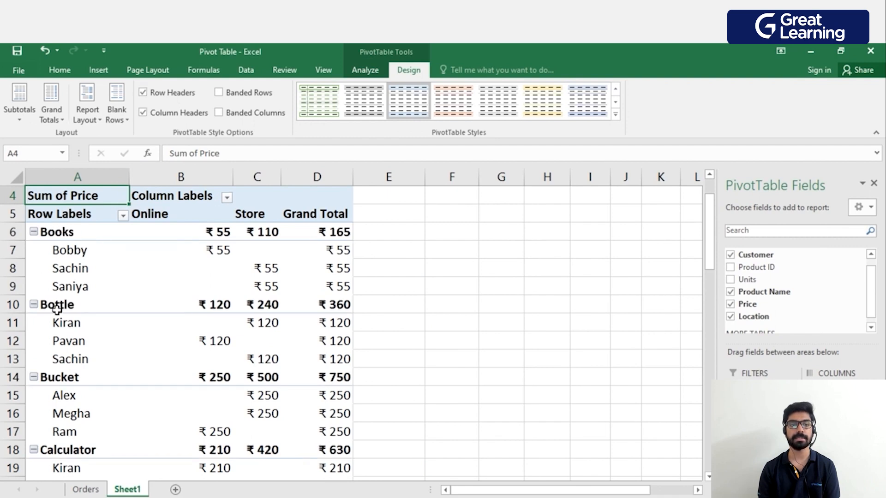
Turn the Column Headers style option off and back on, and try Banded Rows throughout the PivotTable before turning it off.
left_click(151, 115)
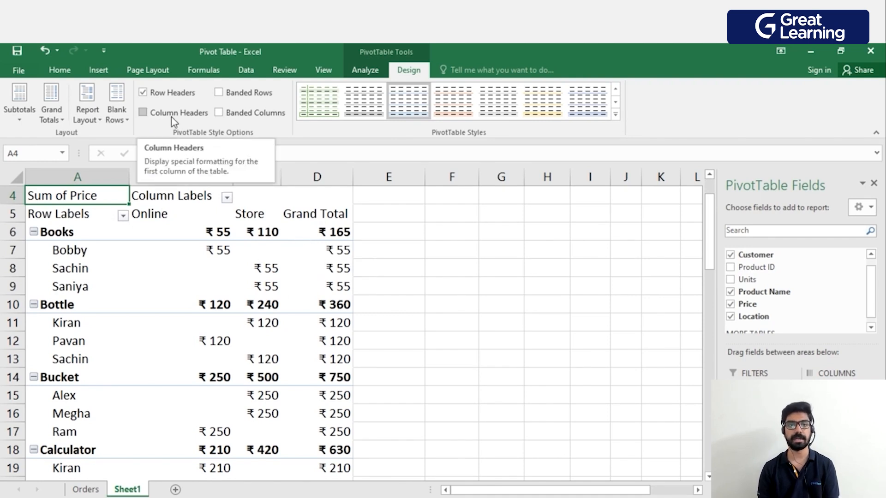
left_click(147, 115)
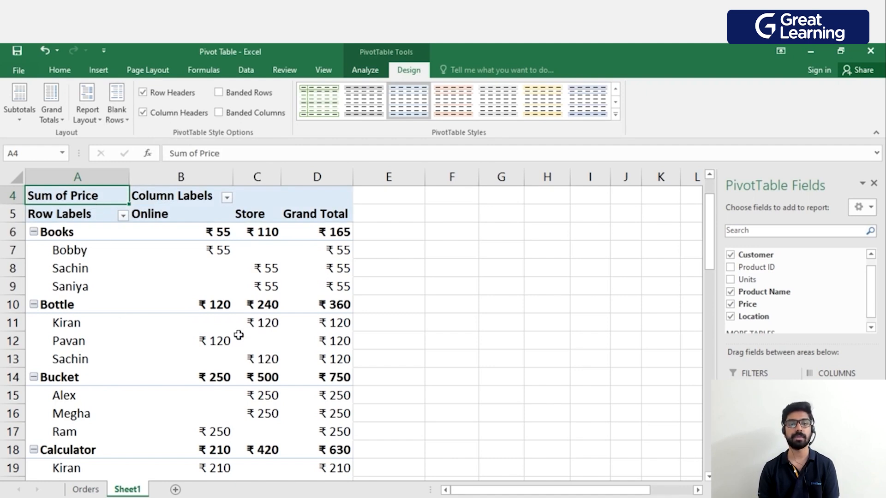
left_click(221, 93)
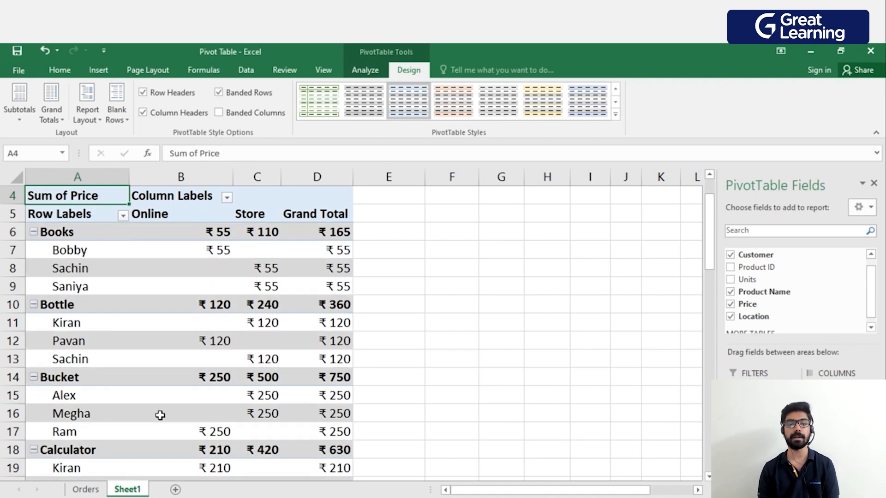
scroll(148, 407, "down", 2)
scroll(152, 398, "up", 5)
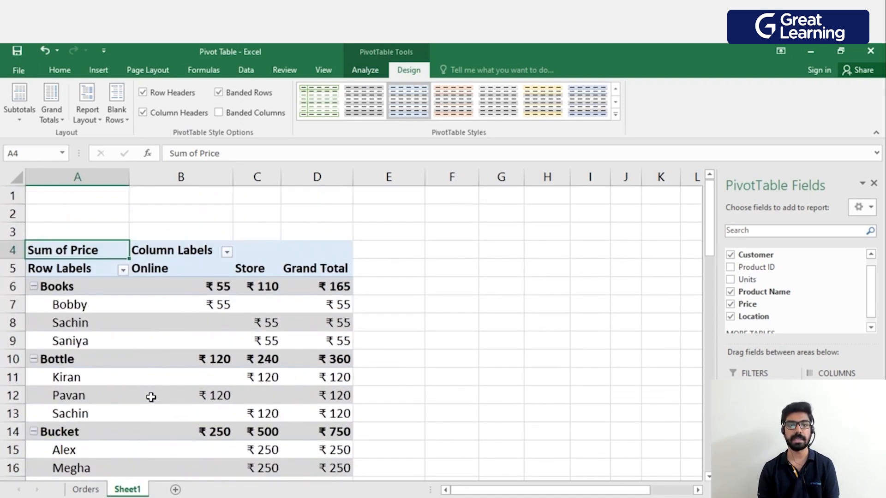
left_click(219, 92)
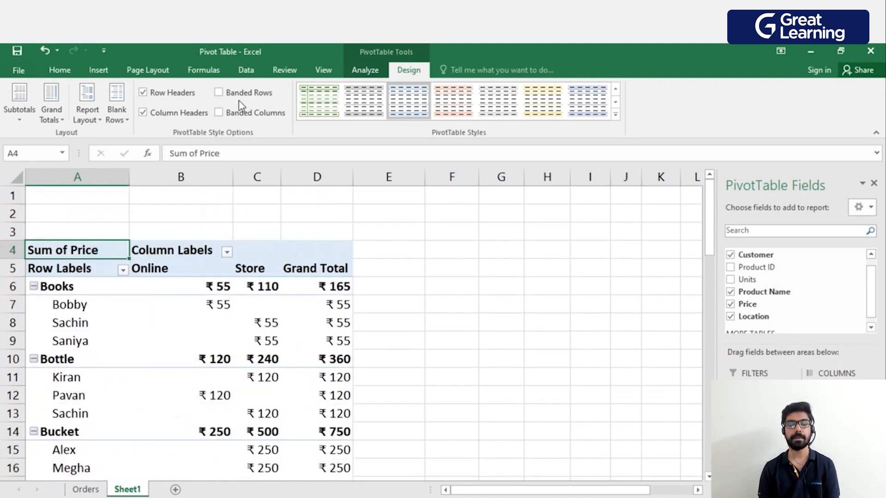
Try the Banded Columns style option on the PivotTable and undo it.
left_click(219, 112)
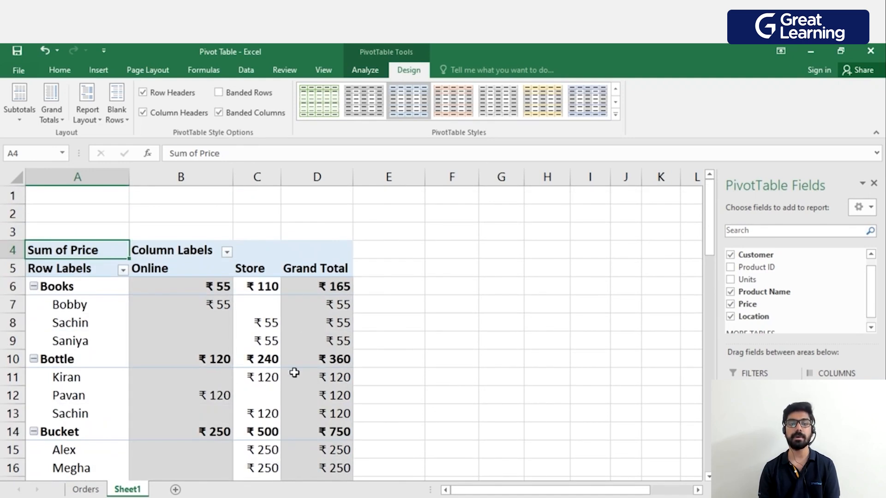
key("ctrl+z")
scroll(295, 392, "down", 1)
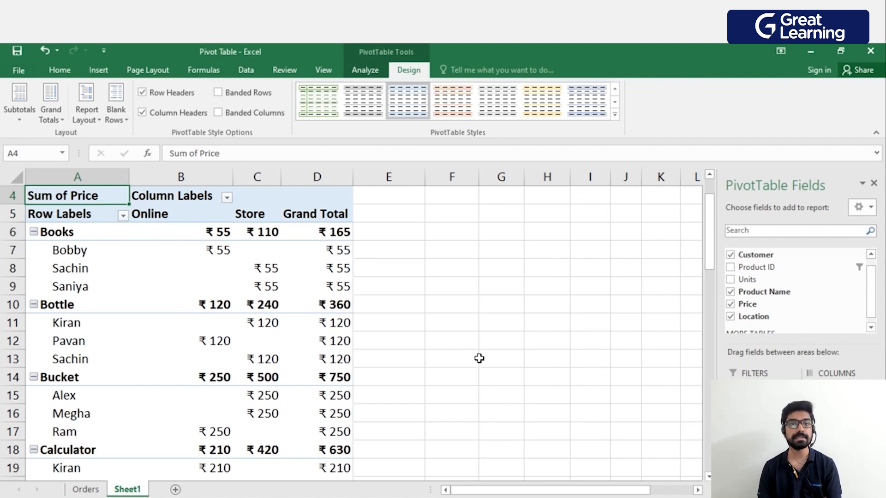
Insert a slicer for the Price field of the PivotTable.
left_click(367, 71)
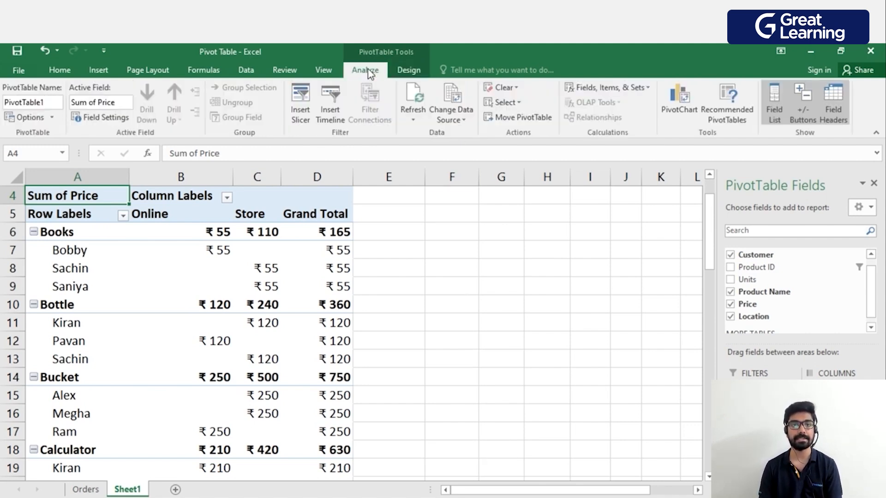
left_click(300, 114)
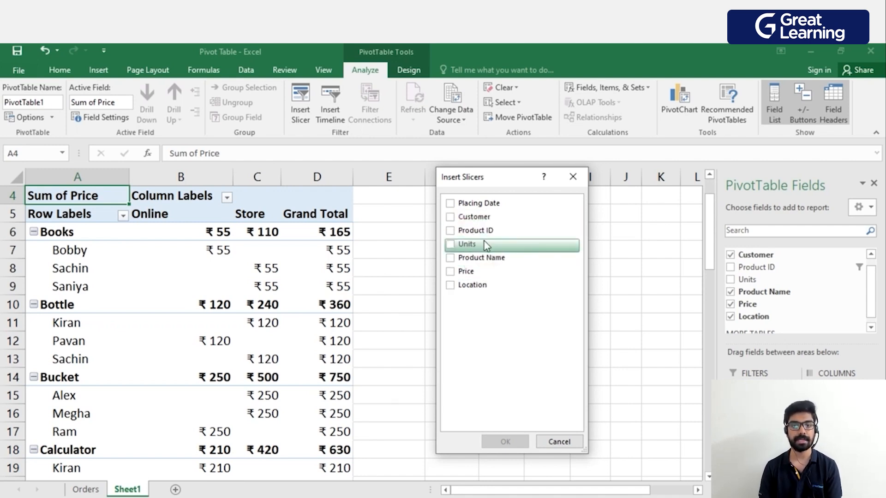
left_click(466, 273)
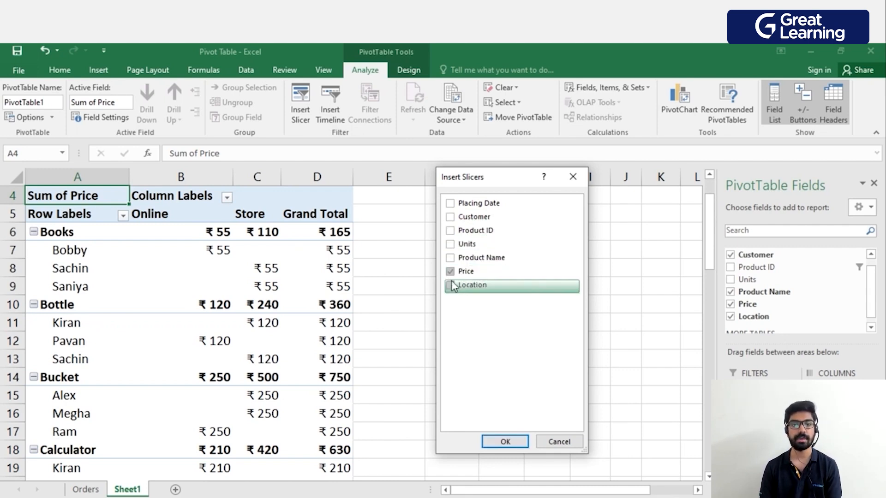
left_click(505, 442)
Move the Price slicer beside the PivotTable and shrink it to about 6.15 cm high and 4.93 cm wide.
left_click_drag(384, 239, 475, 224)
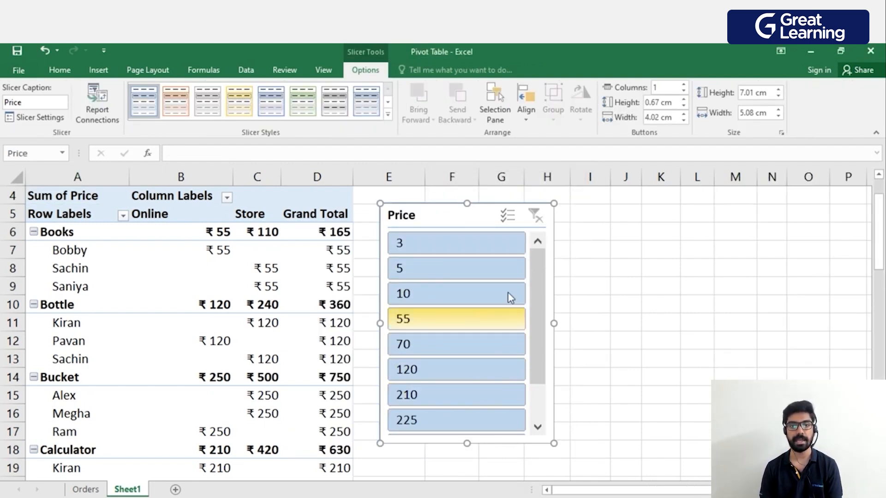
mouse_move(470, 220)
left_mouse_down()
mouse_move(561, 222)
mouse_move(467, 225)
left_mouse_up()
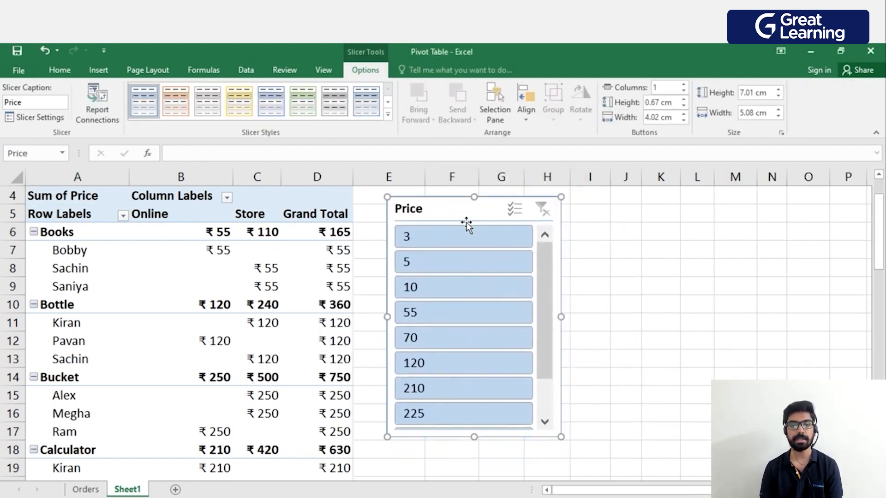
left_click_drag(561, 437, 555, 407)
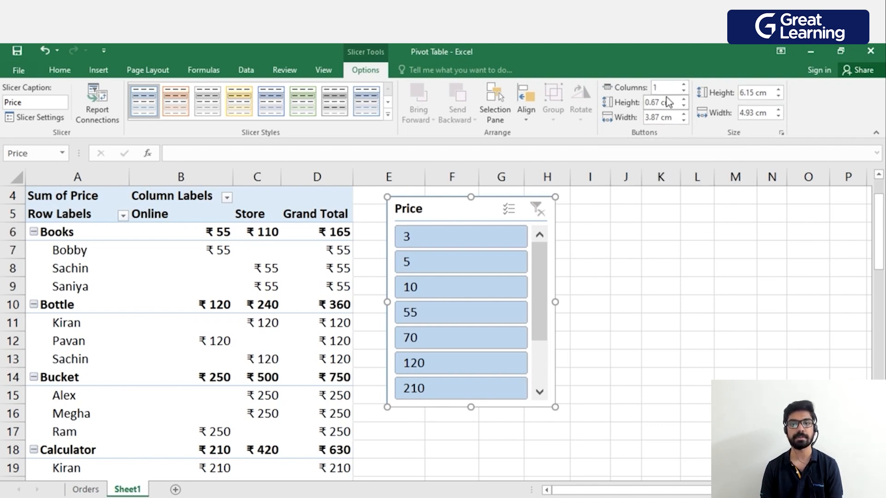
Arrange the Price slicer's buttons in 3 columns, 0.5 cm high and 1.2 cm wide, and set the slicer's height to 3.3 cm.
left_click(684, 85)
left_click(683, 84)
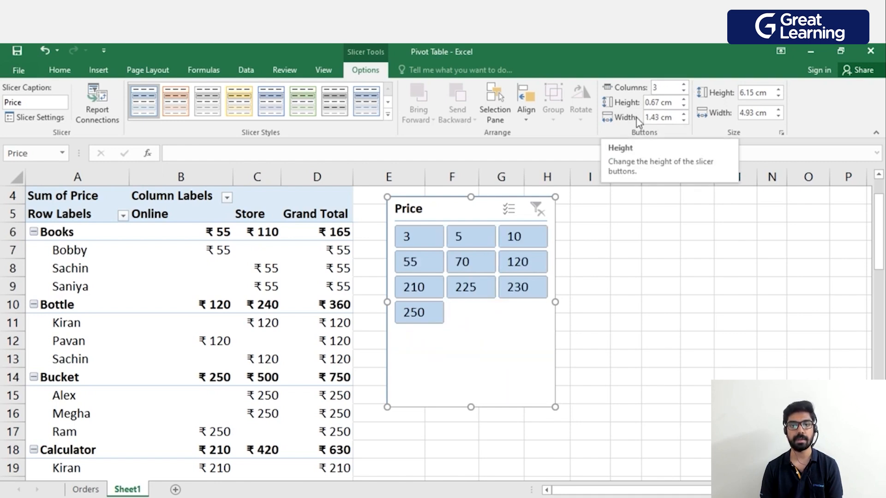
left_click(683, 106)
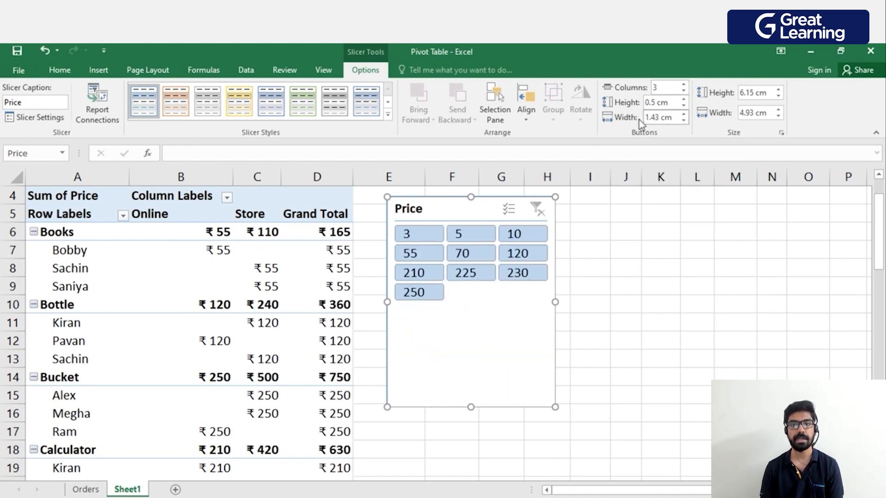
left_click(683, 121)
left_click(683, 121)
left_click(683, 120)
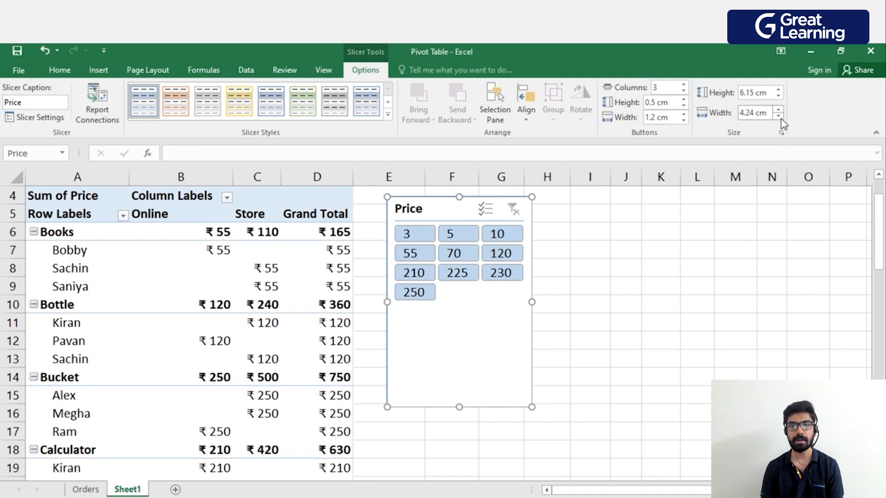
left_click(778, 96)
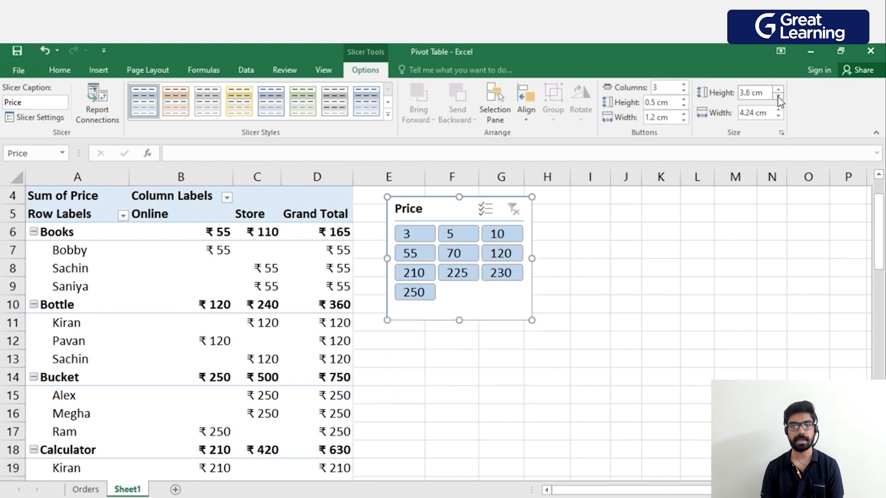
left_click(779, 88)
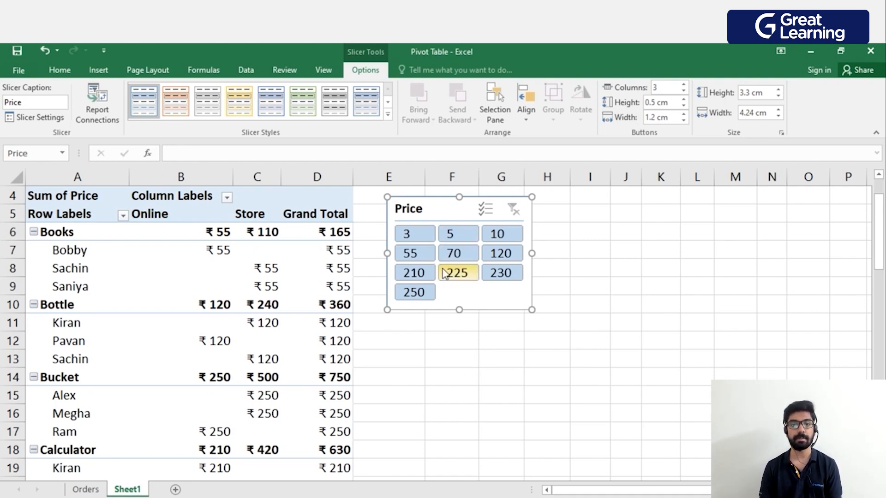
Filter the PivotTable with the Price slicer to the prices 55, 230 and 10.
left_click(412, 255)
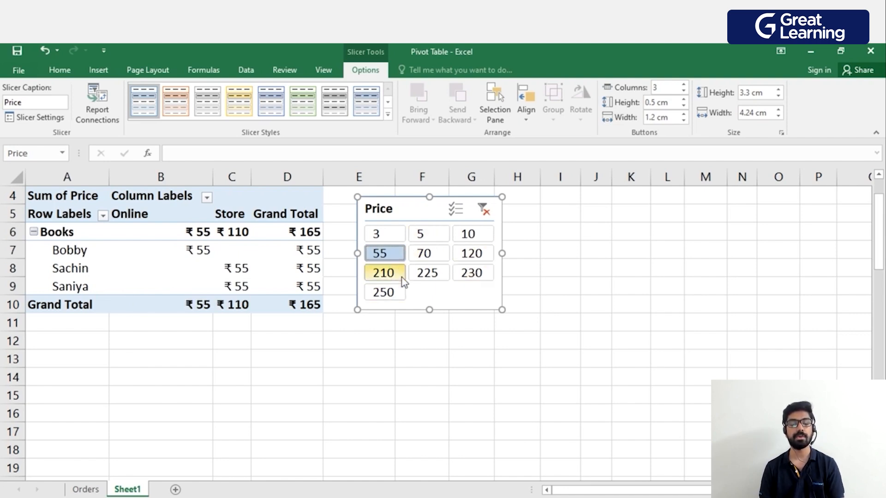
left_click(471, 272, "ctrl")
left_click(470, 234, "ctrl")
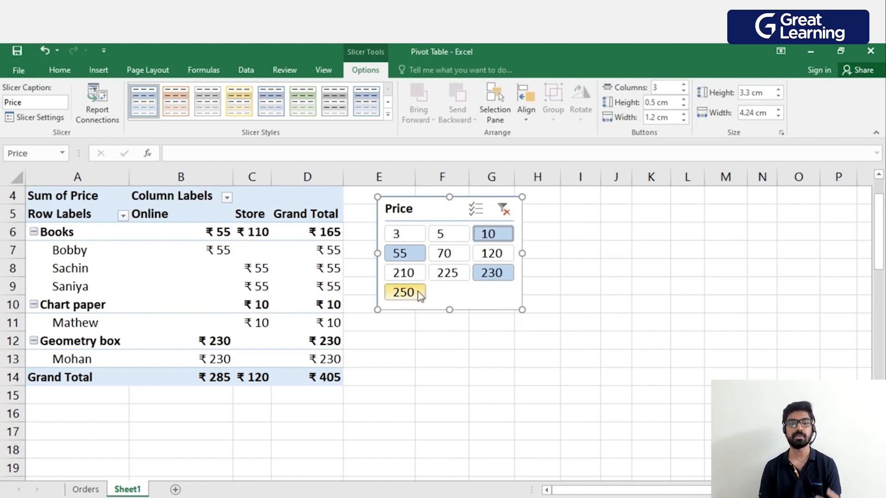
left_click(302, 301)
left_click(369, 69)
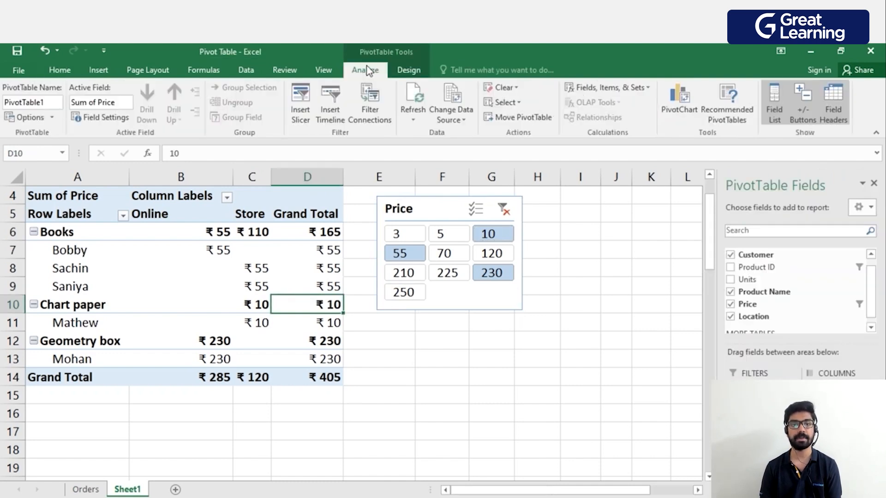
left_click(303, 98)
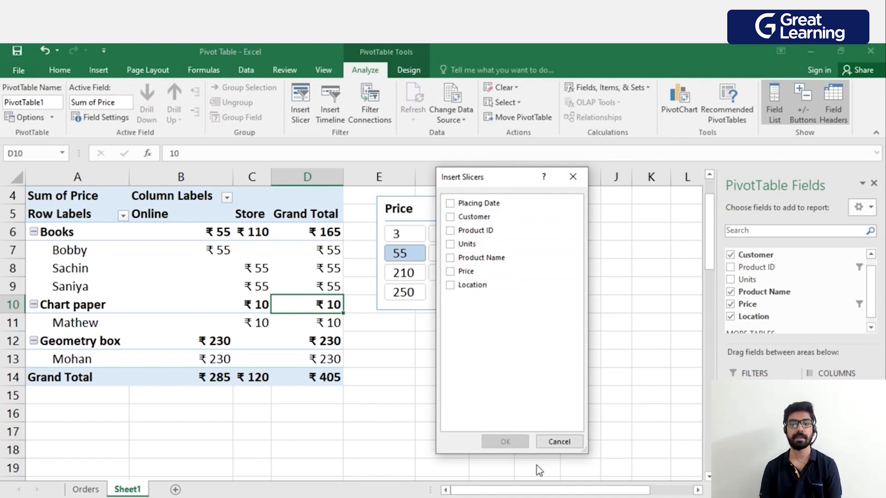
left_click(558, 442)
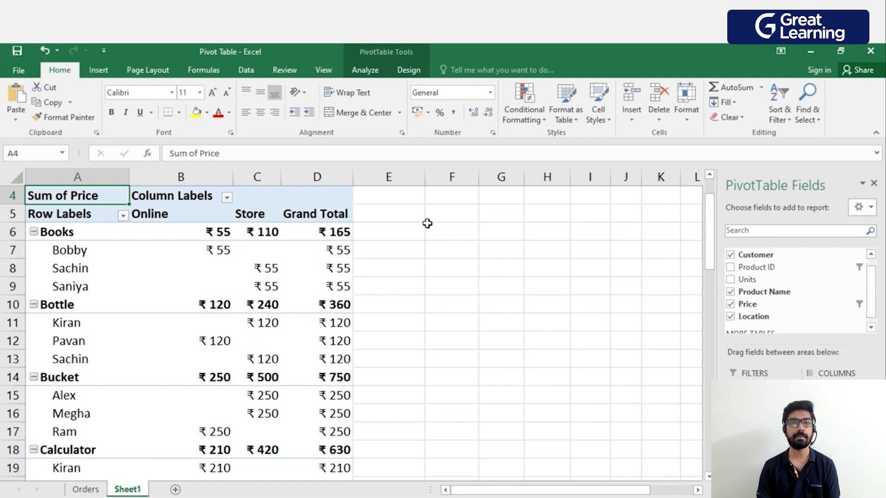
Check the extent of the PivotTable's source data and change the data source range to Orders!$A$1:$G$21.
left_click(366, 71)
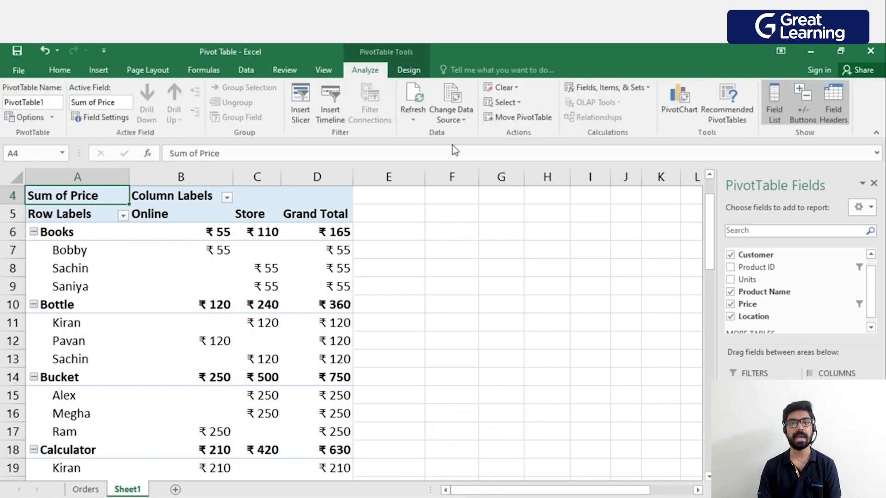
left_click(465, 121)
left_click(484, 132)
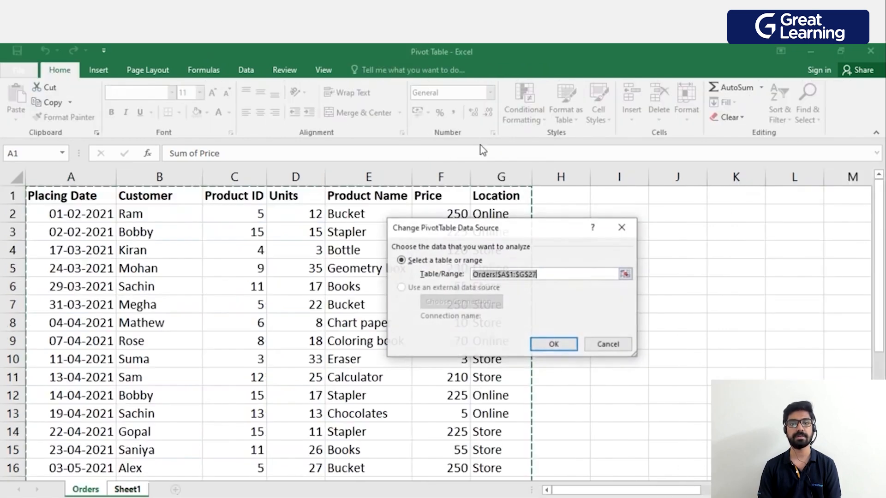
scroll(224, 255, "down", 1)
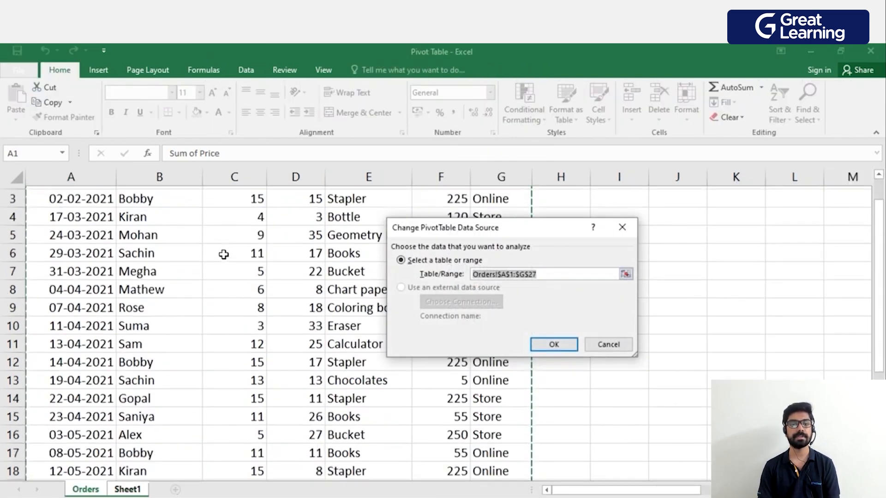
scroll(224, 255, "down", 5)
scroll(198, 275, "up", 6)
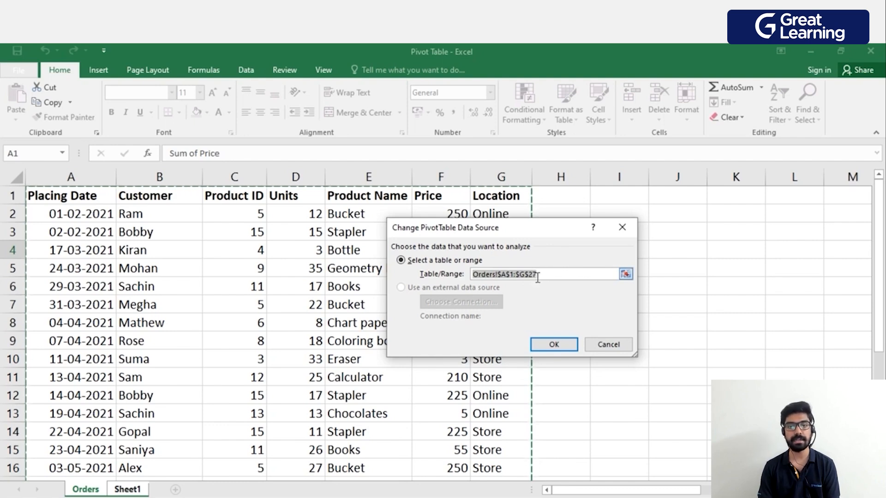
scroll(366, 290, "down", 6)
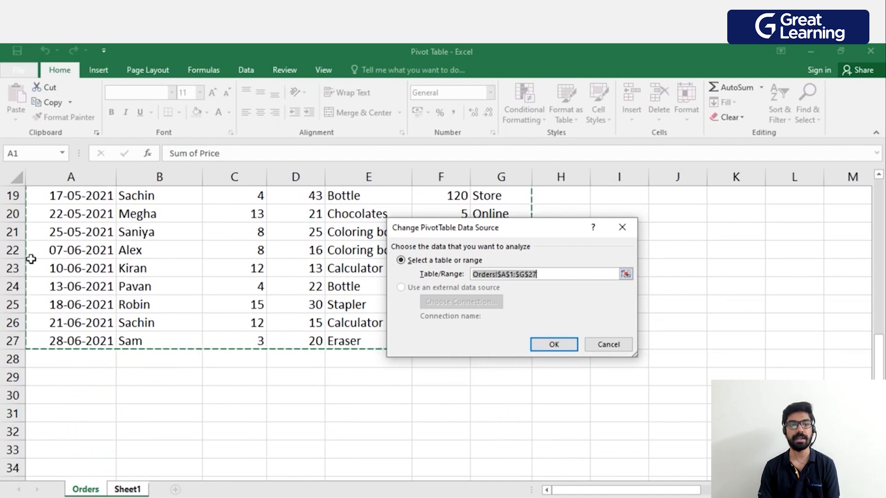
left_click(553, 273)
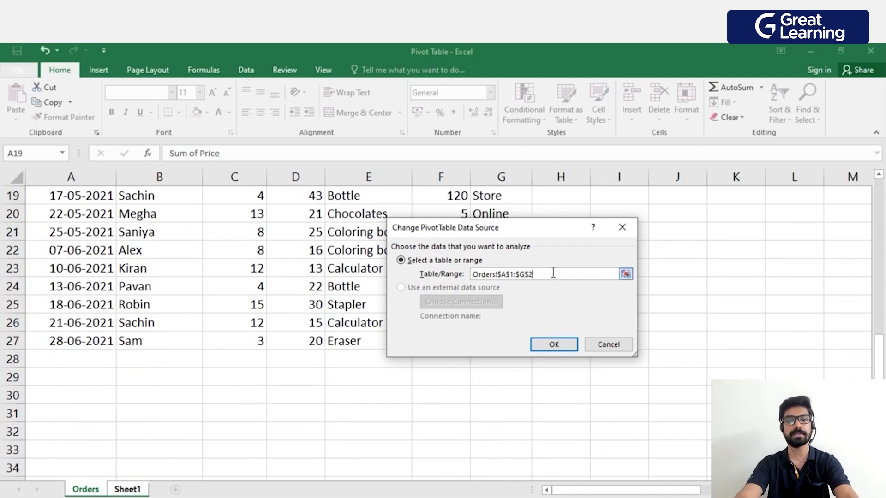
left_click(553, 345)
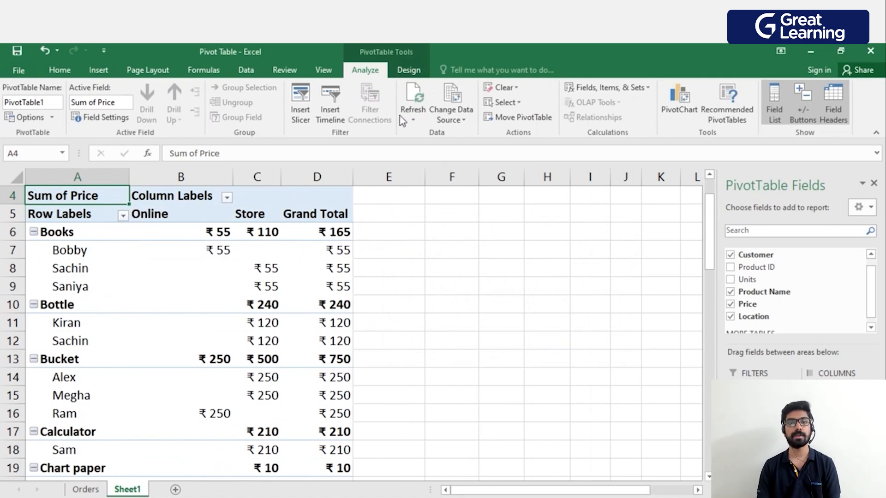
Reopen the PivotTable's data source settings, review which Orders rows the range covers, and close the settings.
left_click(446, 118)
left_click(485, 134)
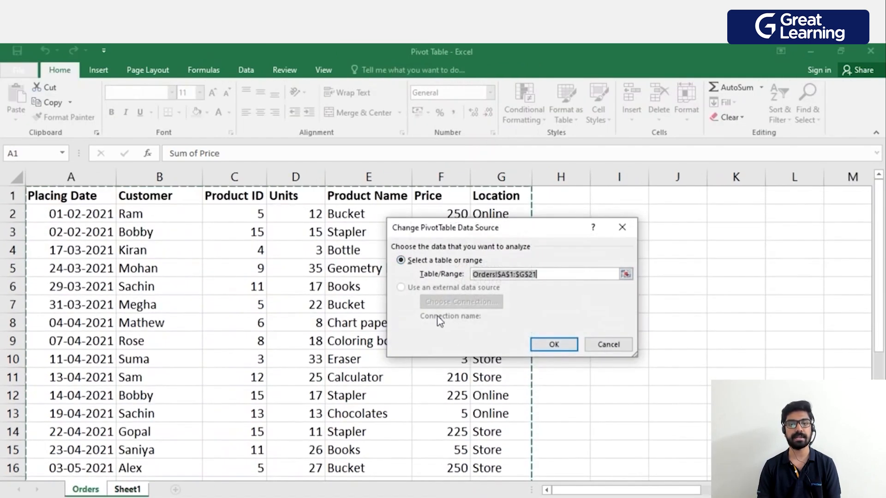
scroll(390, 338, "down", 3)
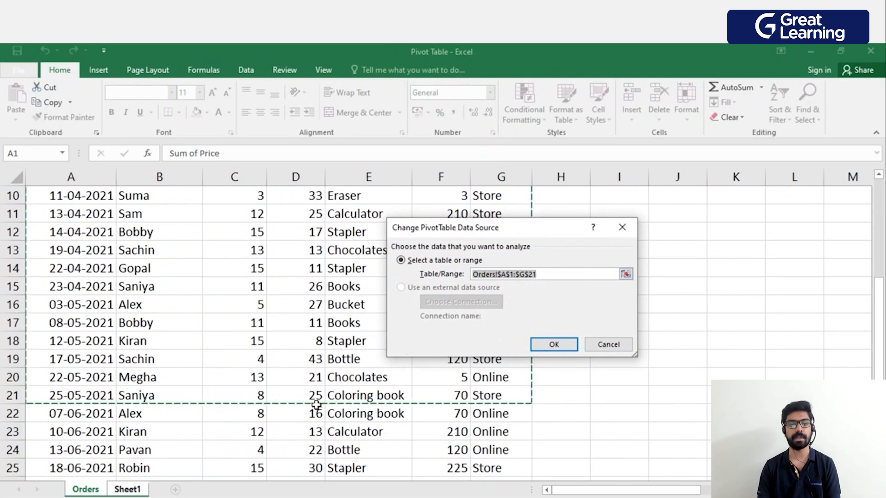
scroll(316, 405, "up", 3)
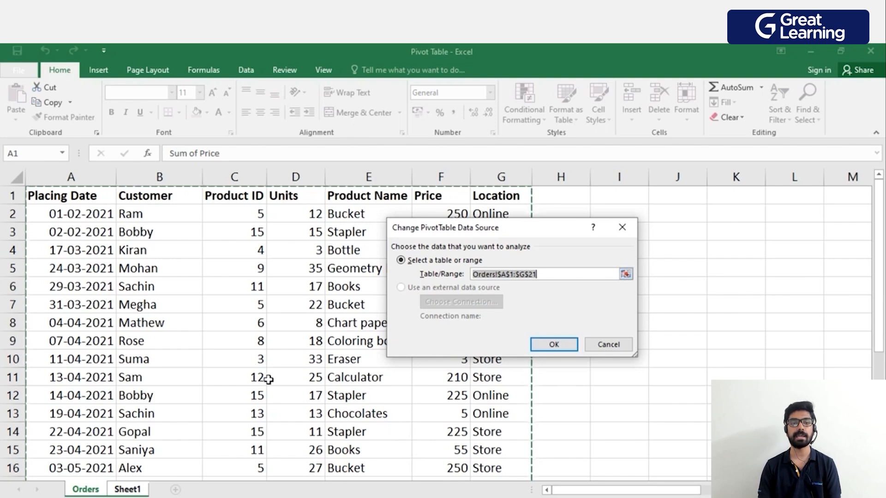
key("Return")
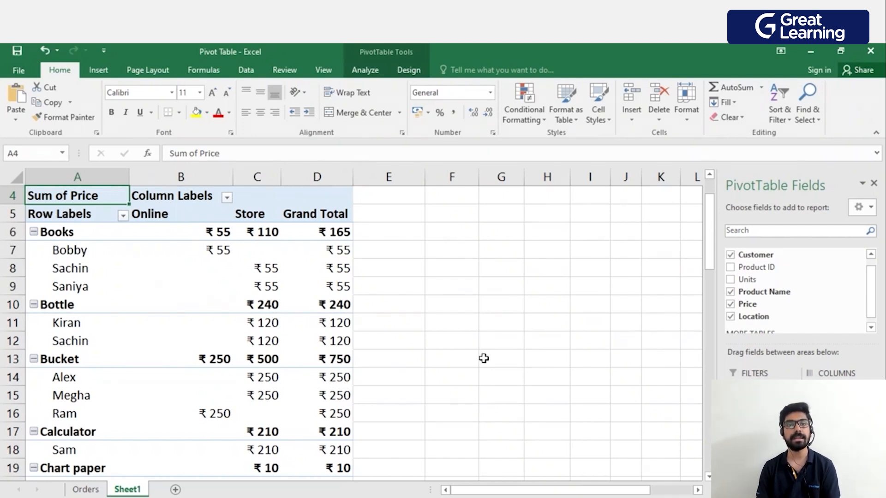
Go to the Orders sheet and select the customer name in cell B4.
left_click(377, 72)
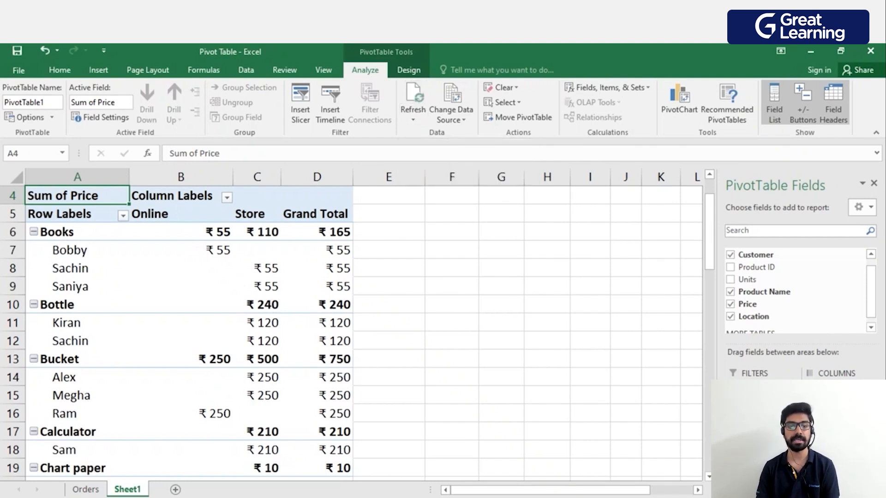
left_click(85, 489)
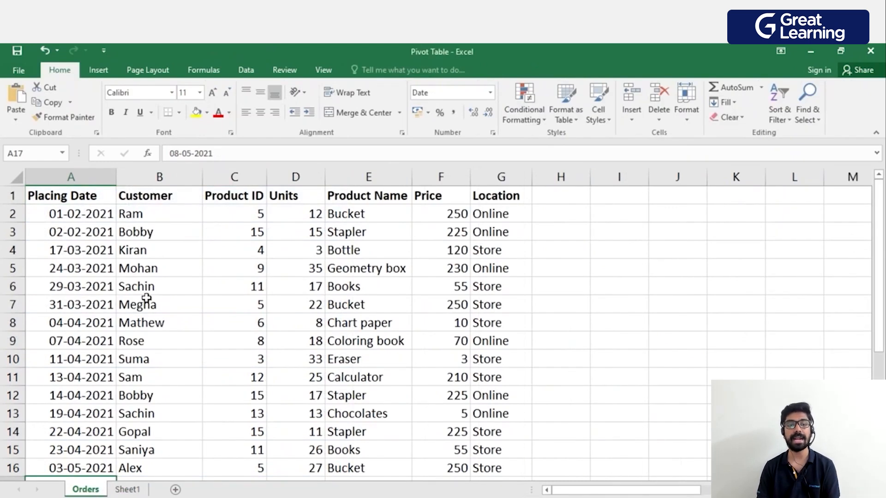
left_click(150, 256)
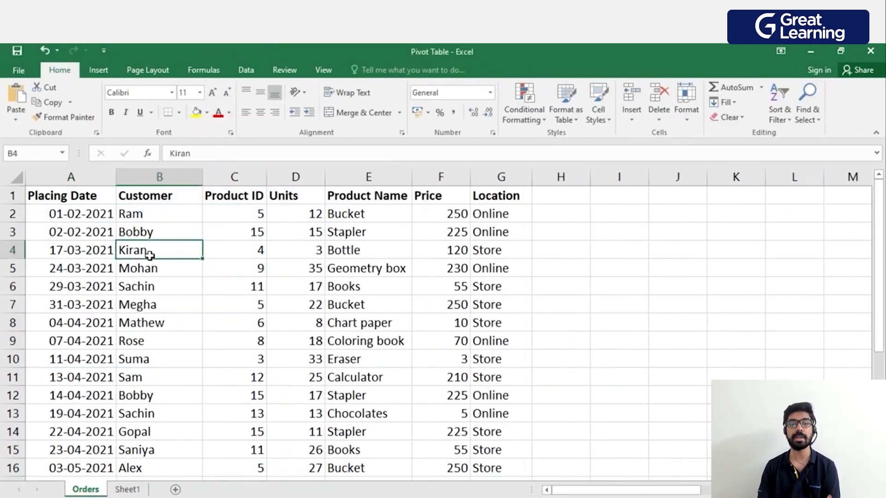
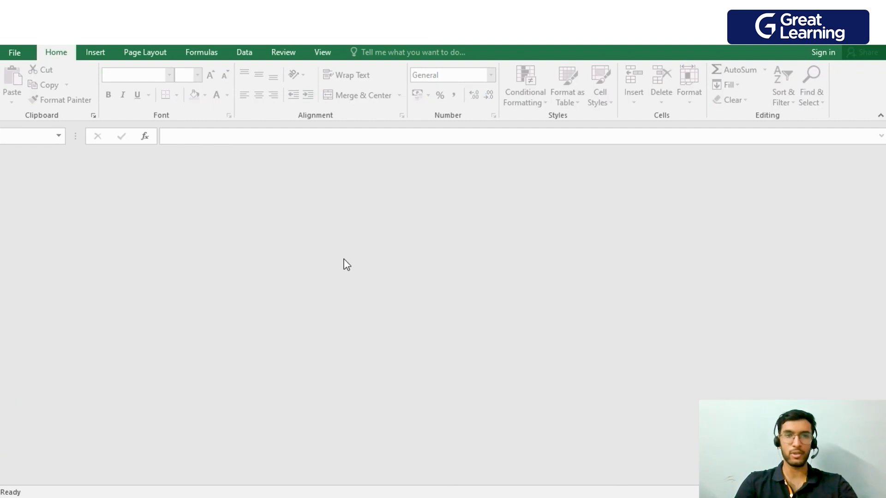
Open the Keyboard Shortcuts workbook from the recent files.
left_click(26, 53)
key("Escape")
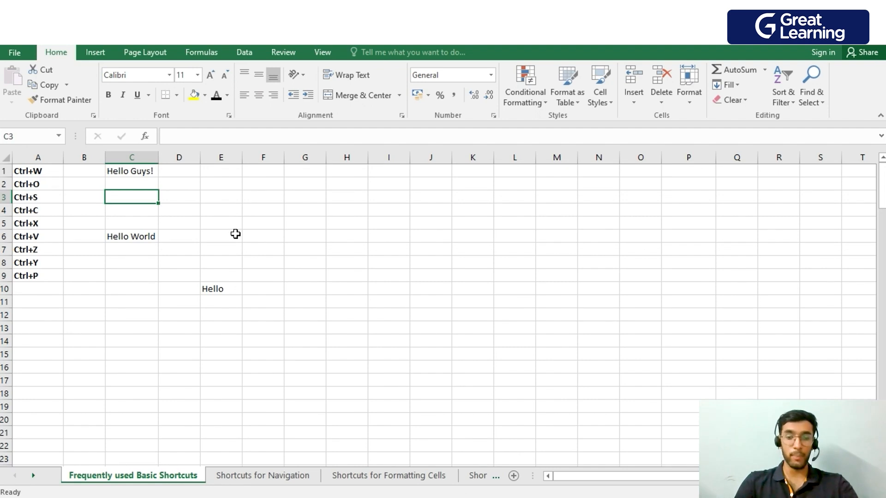
key("ctrl+o")
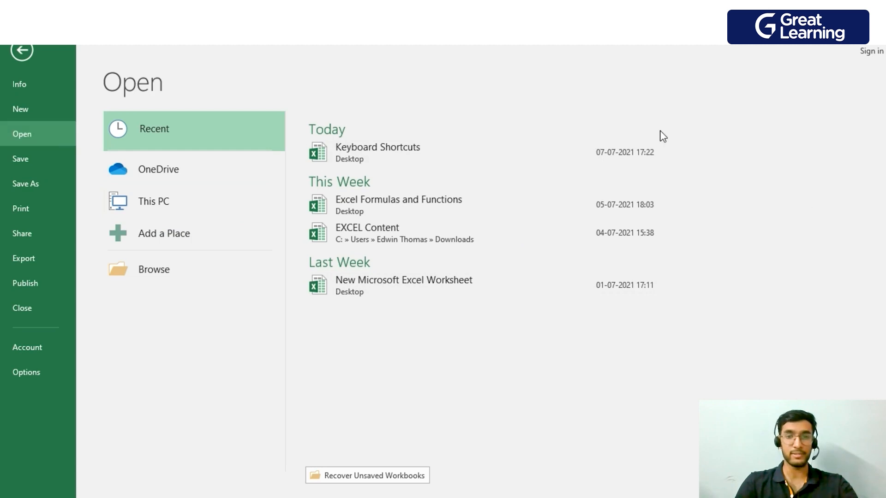
left_click(504, 153)
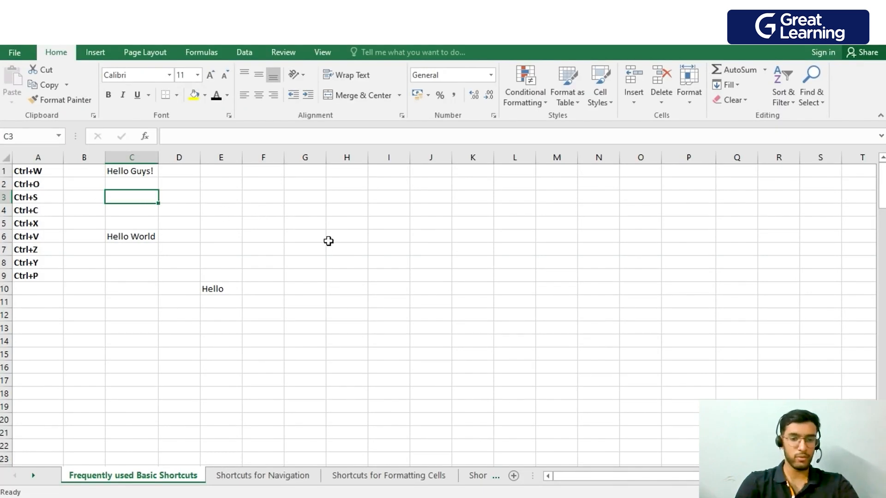
Enter Hello in cell C3 of the Frequently used Basic Shortcuts sheet.
type("hrloo")
key("BackSpace")
key("BackSpace")
key("BackSpace")
key("BackSpace")
key("BackSpace")
type("H")
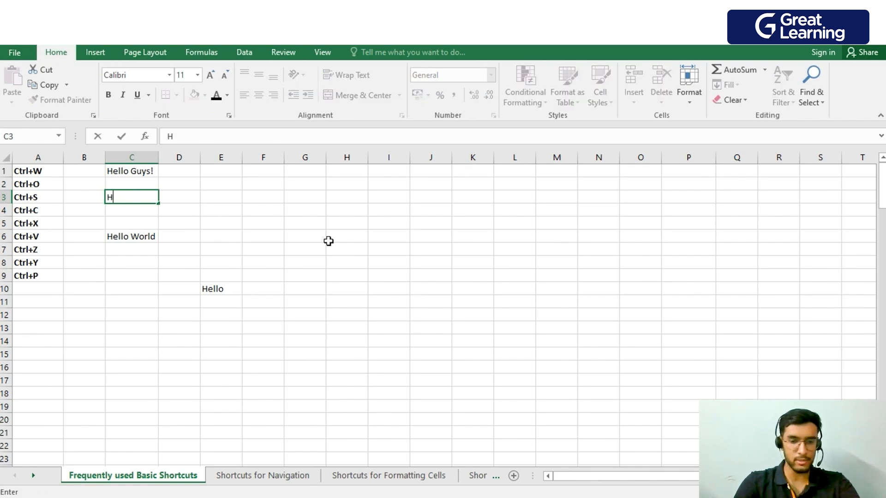
type("ello")
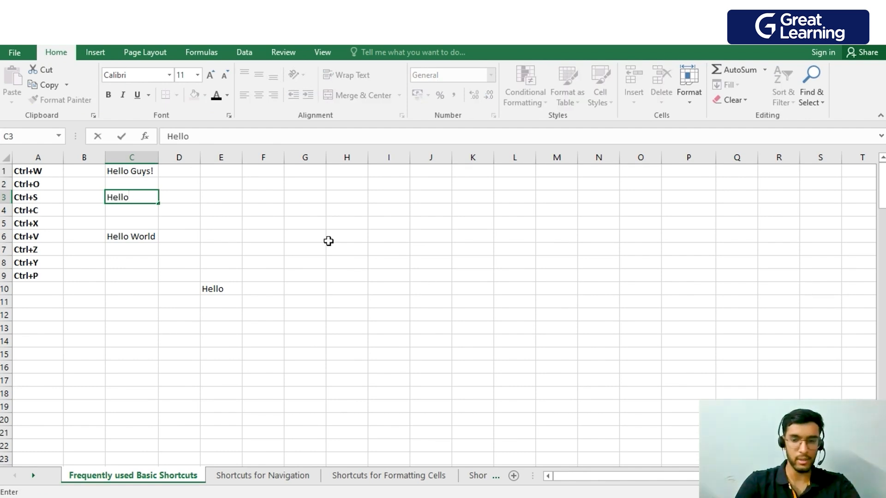
key("Return")
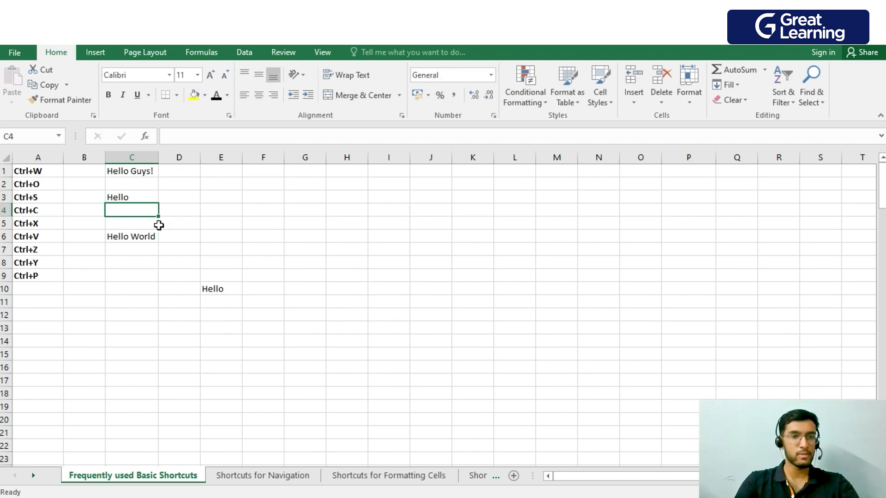
Save and close the Keyboard Shortcuts workbook, and reopen it from the recent files.
key("ctrl+w")
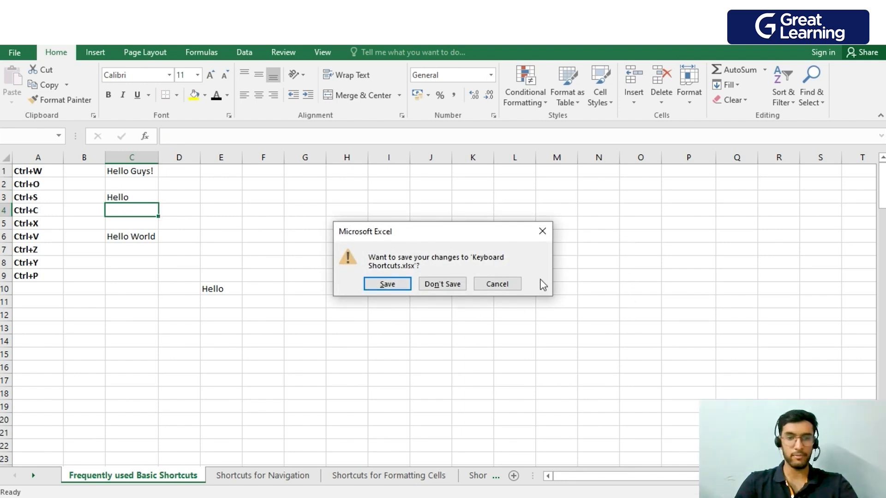
left_click(549, 234)
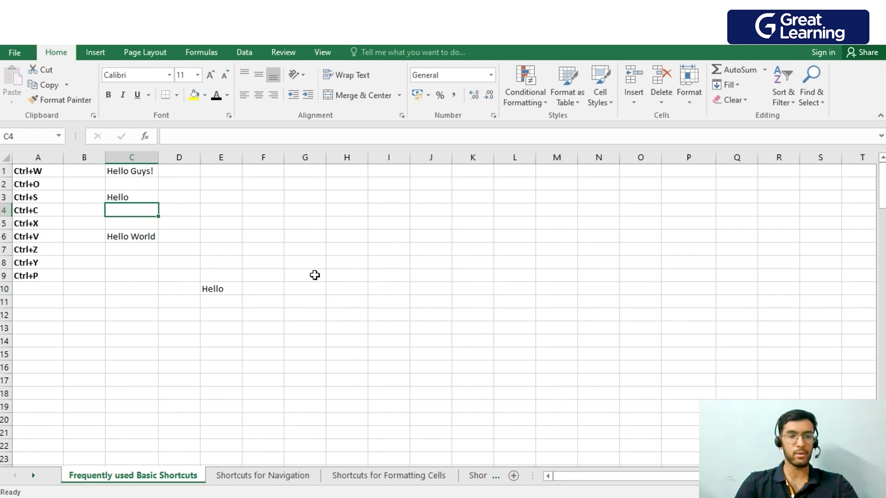
key("ctrl+w")
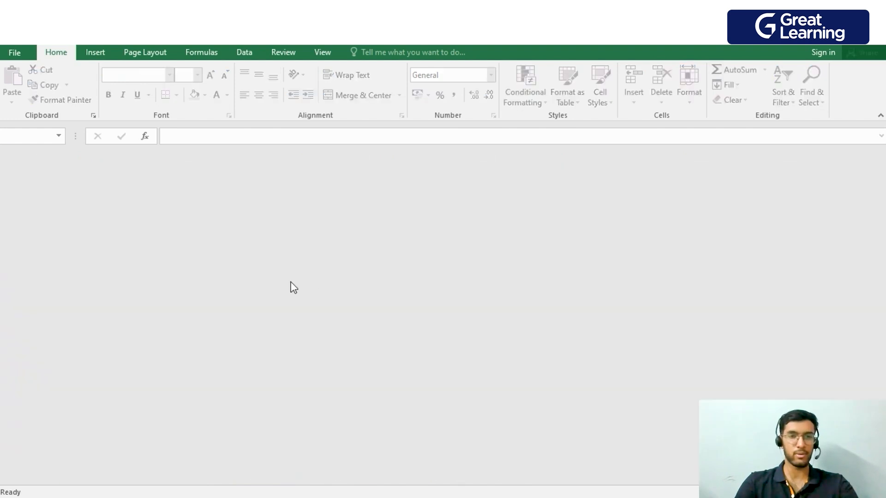
left_click(15, 54)
left_click(389, 163)
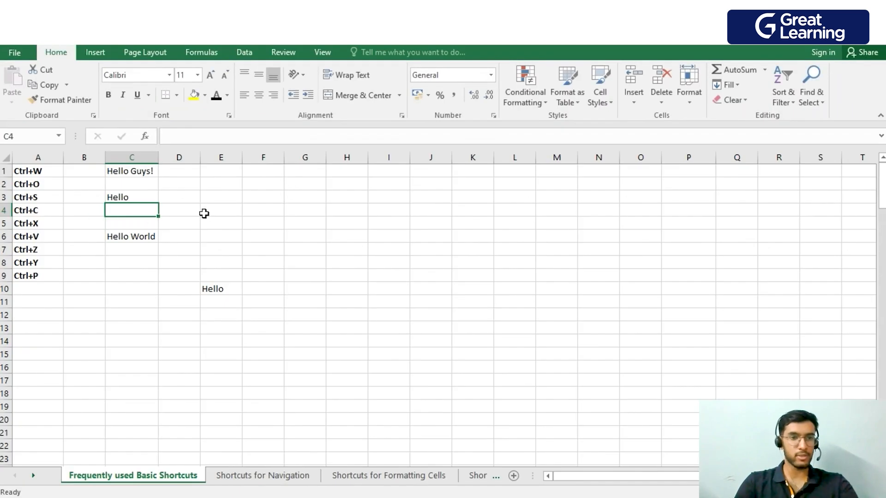
Copy the Hello entry from cell C3 into cell E3.
left_click(211, 207)
left_click(121, 198)
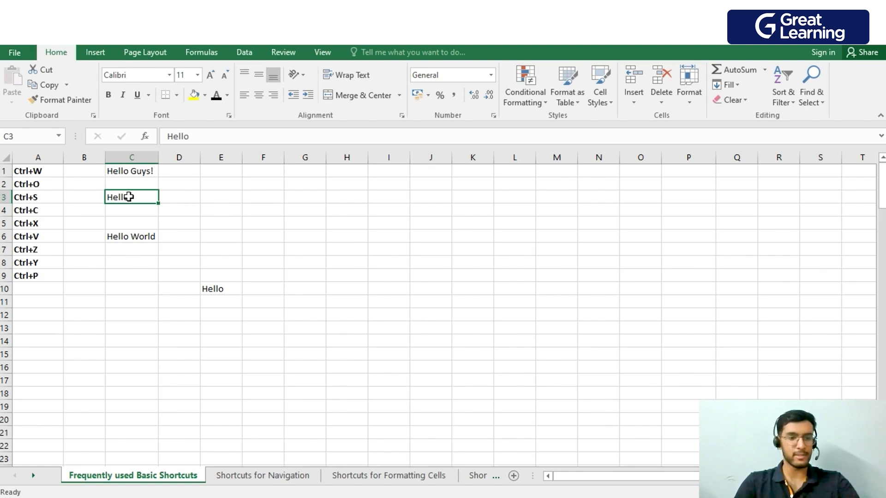
key("ctrl+c")
left_click(222, 197)
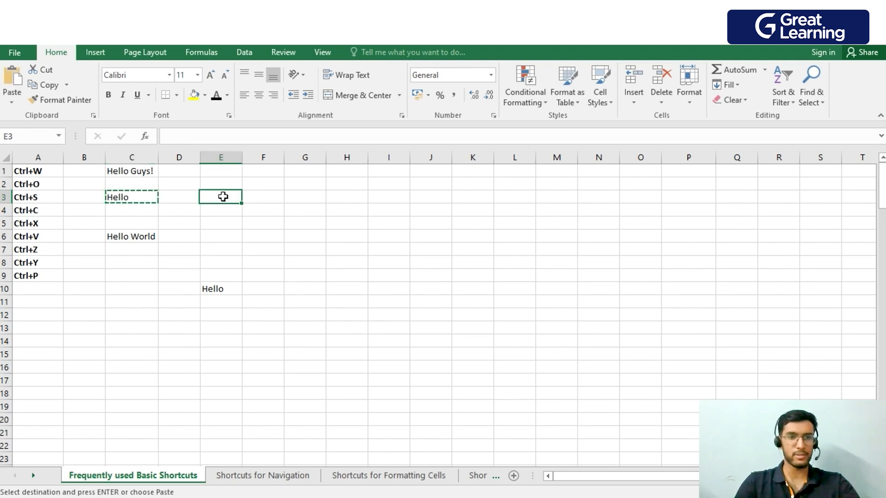
key("ctrl+v")
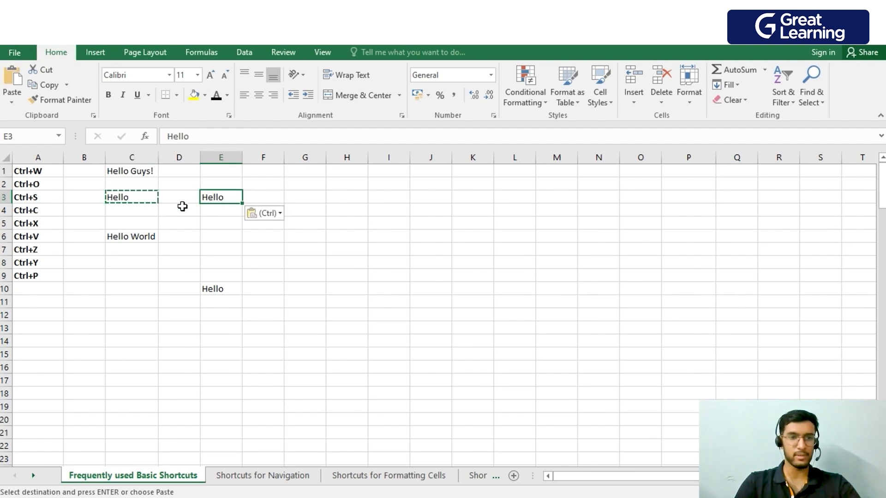
Cut the Hello entry from cell C3 and paste it into cell E4.
left_click(150, 213)
left_click(141, 199)
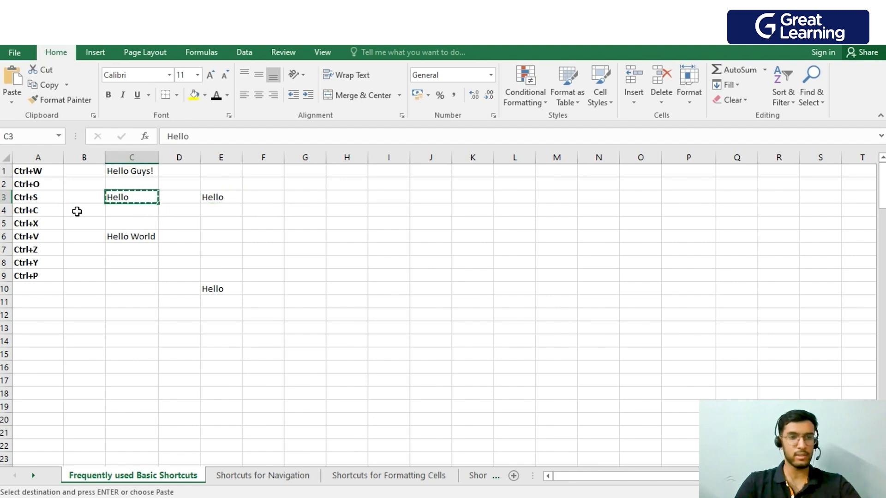
left_click(239, 211)
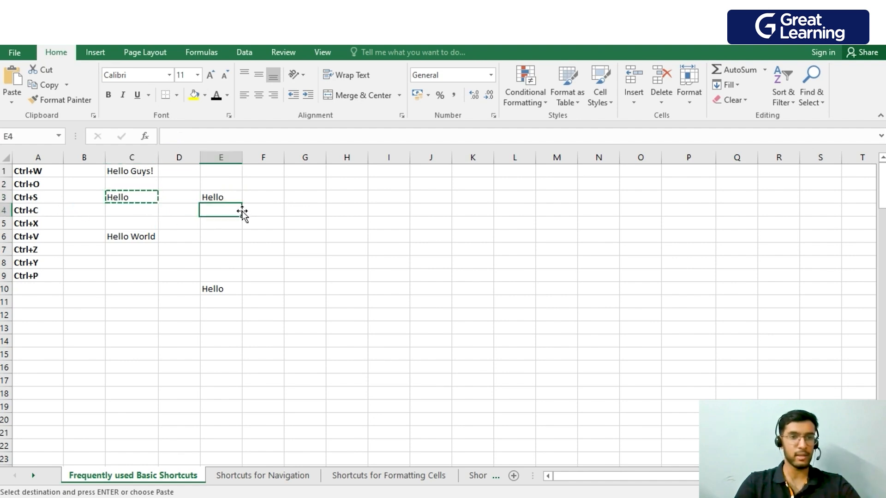
key("ctrl+v")
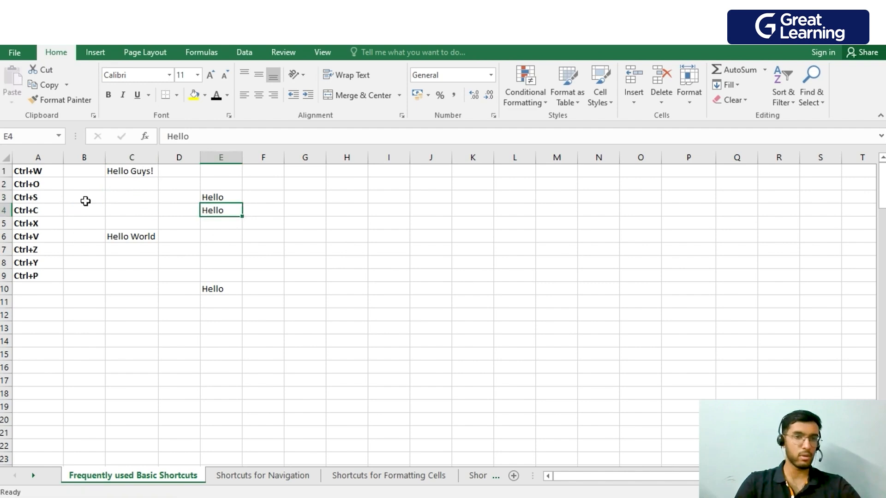
Copy the Hello entry in E4 into cells G3, G4 and H3.
left_click(46, 251)
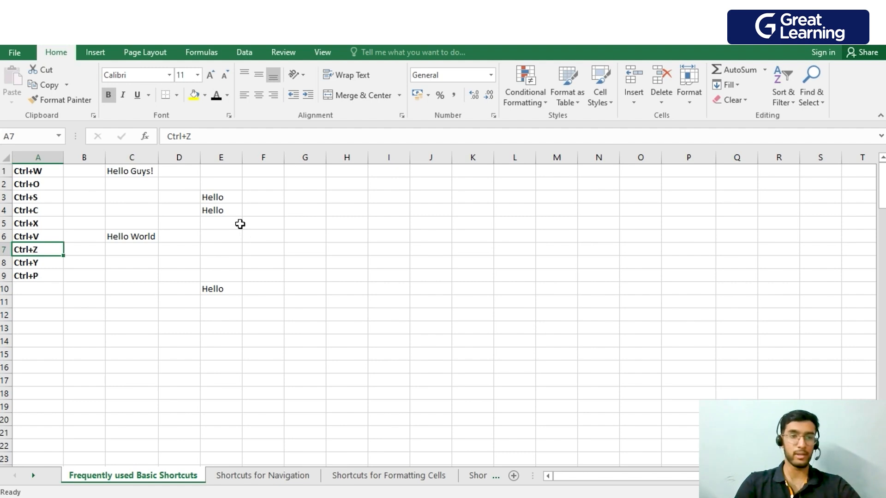
left_click(236, 210)
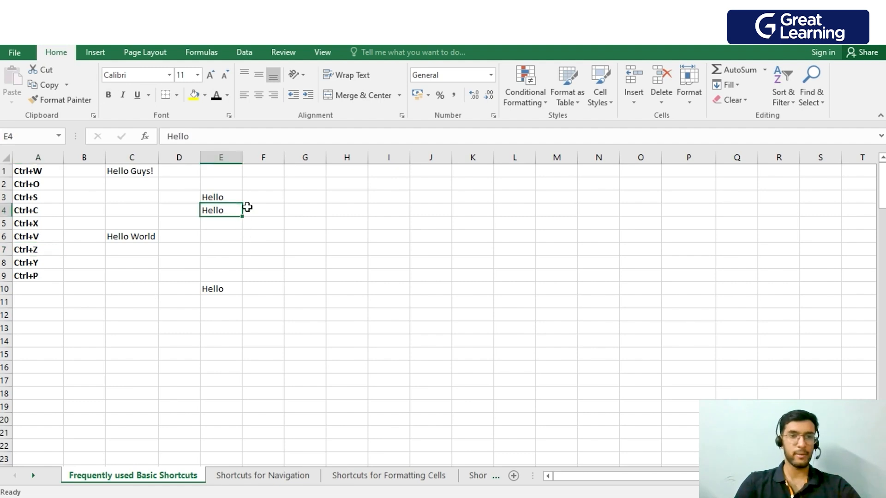
left_click(305, 201)
left_click(229, 214)
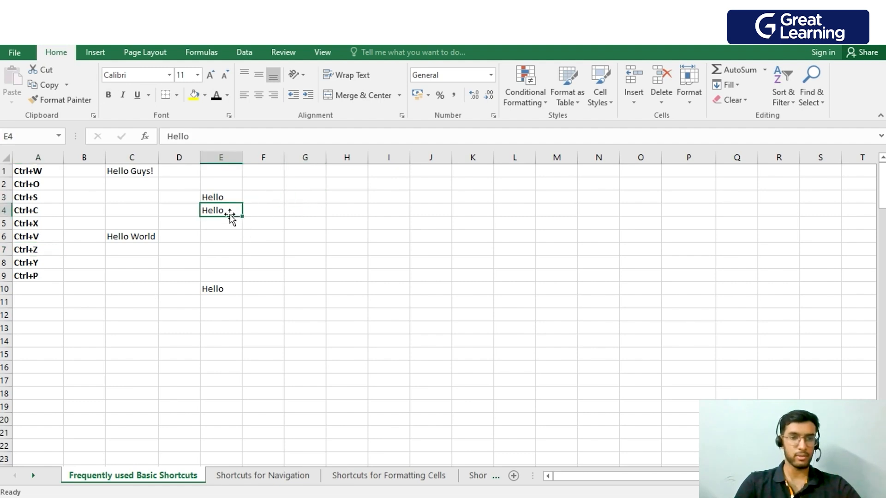
key("ctrl+c")
left_click(305, 199)
key("ctrl+v")
left_click(320, 210)
key("ctrl+v")
left_click(346, 195)
left_click(354, 225)
key("Escape")
key("ctrl+v")
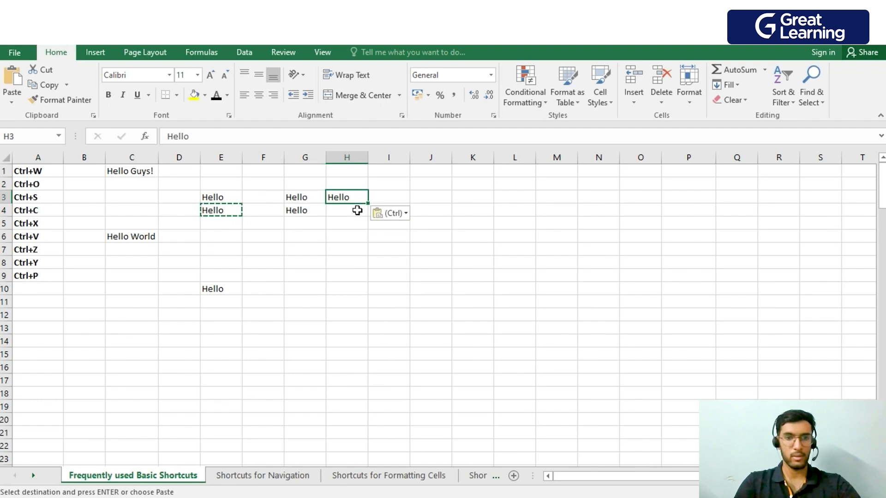
left_click(335, 226)
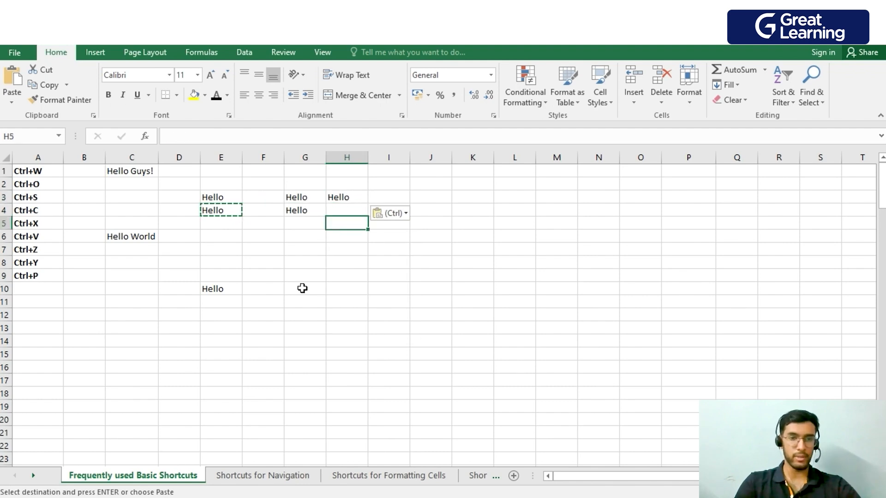
Undo the last three pastes in cells H3, G4 and G3.
key("ctrl+z")
key("ctrl+z")
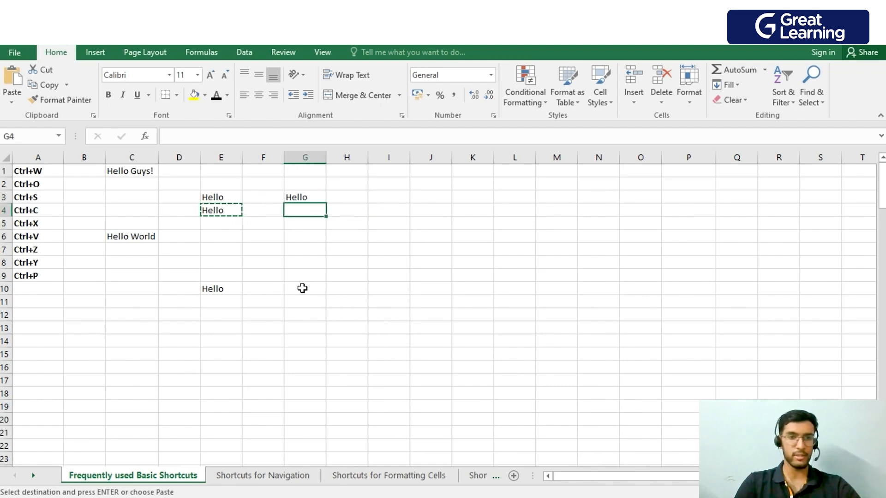
key("ctrl+z")
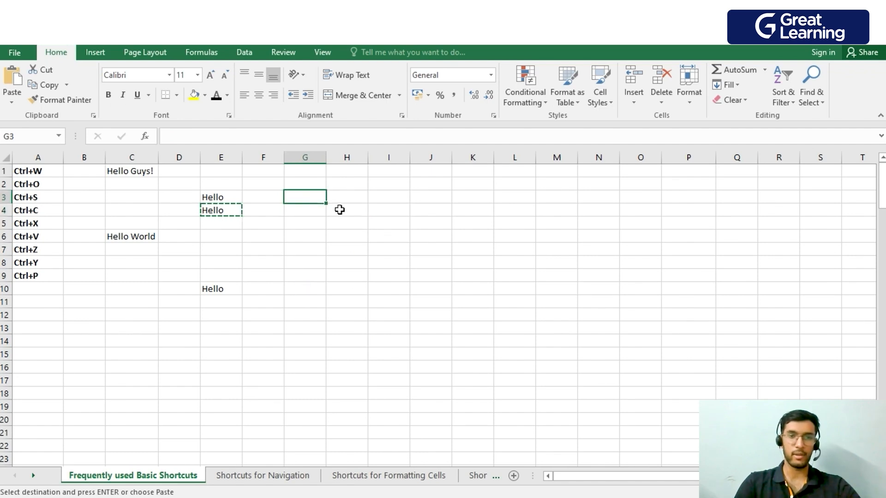
Put the Hello entries back into cells G3, G4 and H3.
left_click(267, 208)
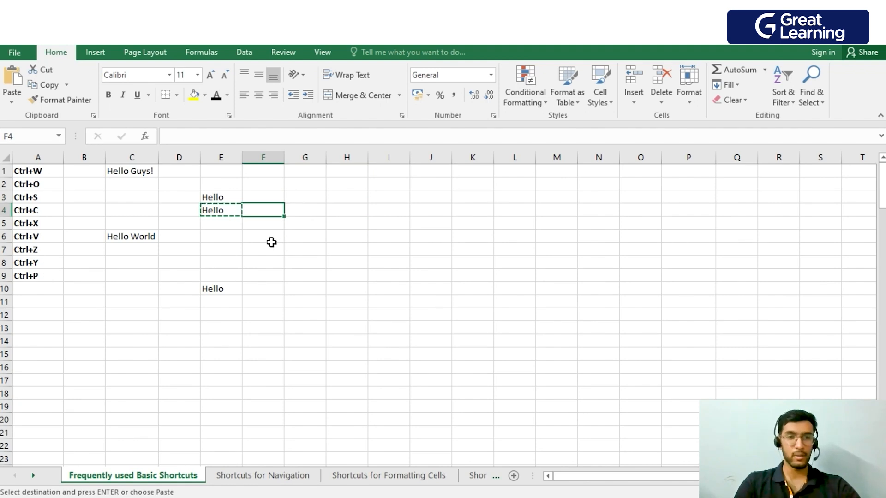
left_click(288, 226)
left_click(273, 209)
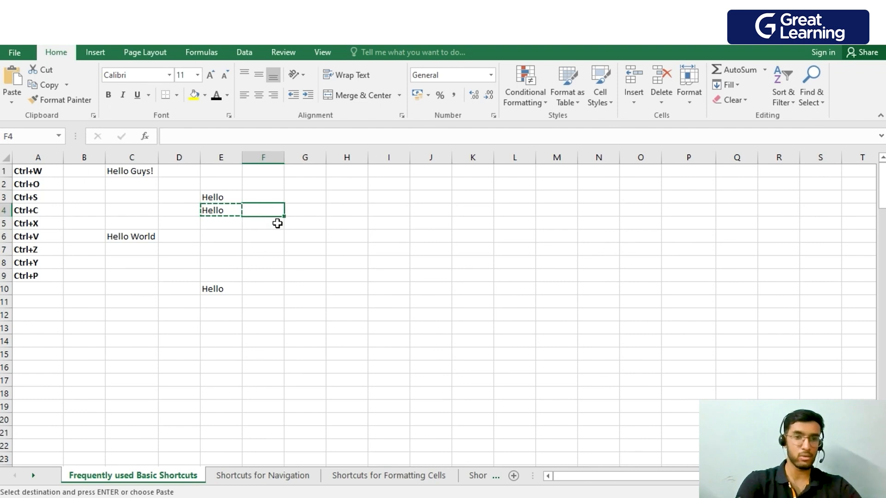
key("Up")
key("Right")
key("ctrl+v")
key("Down")
key("ctrl+v")
key("Up")
key("Right")
key("ctrl+v")
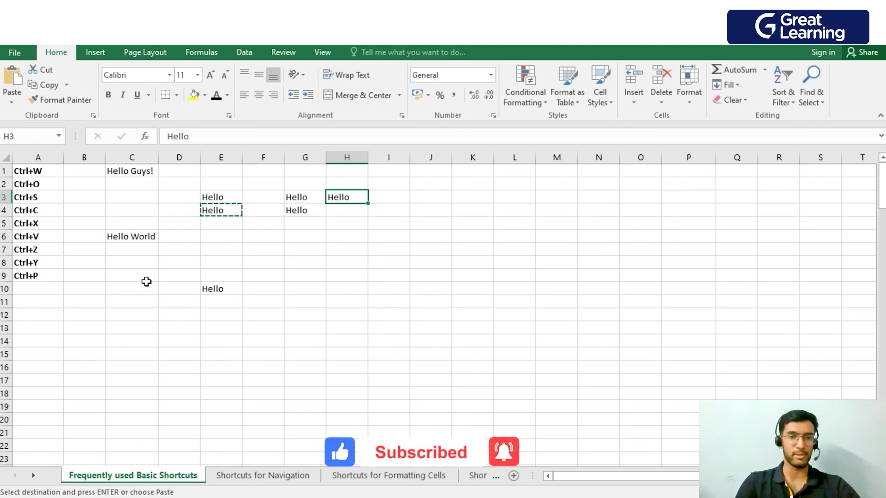
Check the print settings and preview of the basic shortcuts sheet, and return to the workbook without printing.
key("ctrl+p")
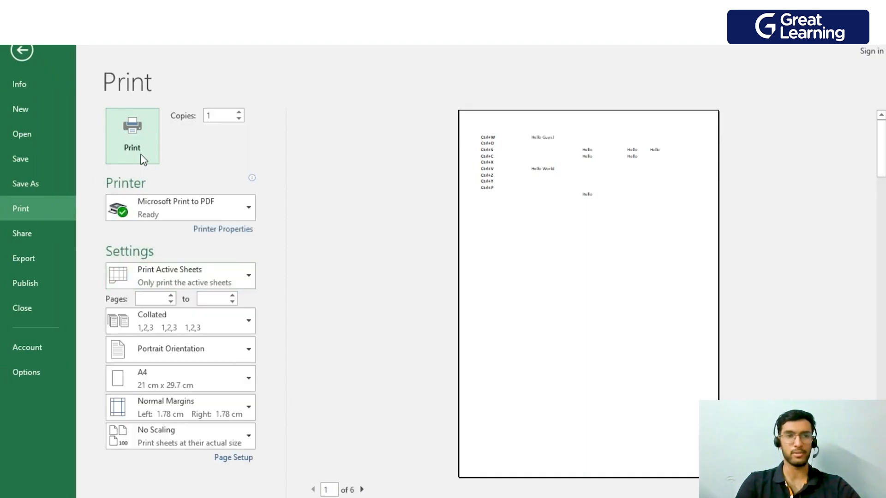
left_click(22, 49)
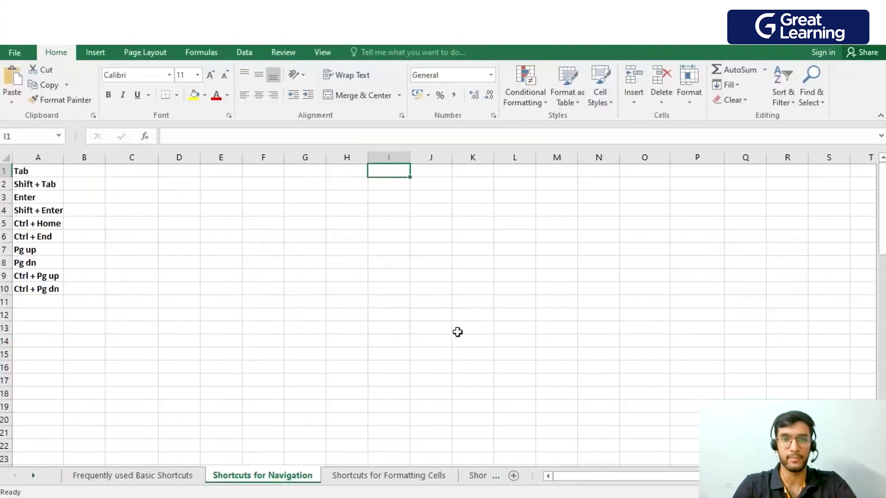
On the Shortcuts for Navigation sheet, move the cell selection along row 1 to N1 and back to G1.
key("shift+Tab")
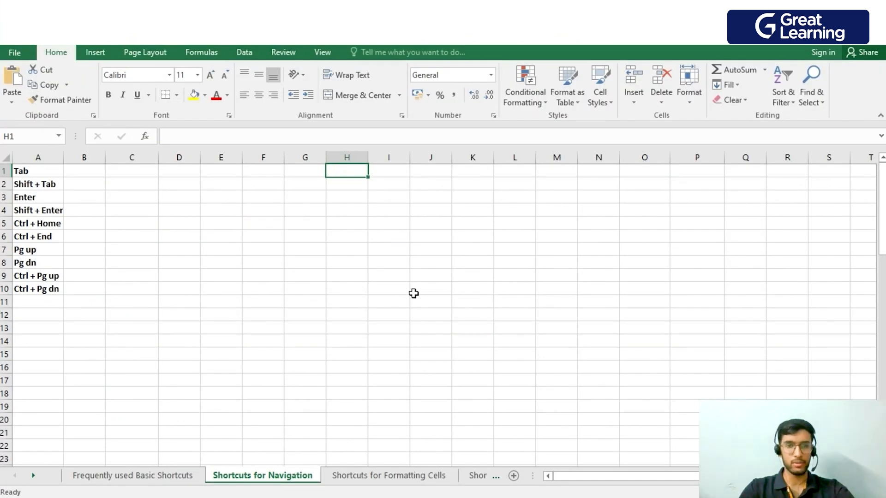
key("Tab")
key("Tab")
key("Tab")
key("Tab")
key("Tab")
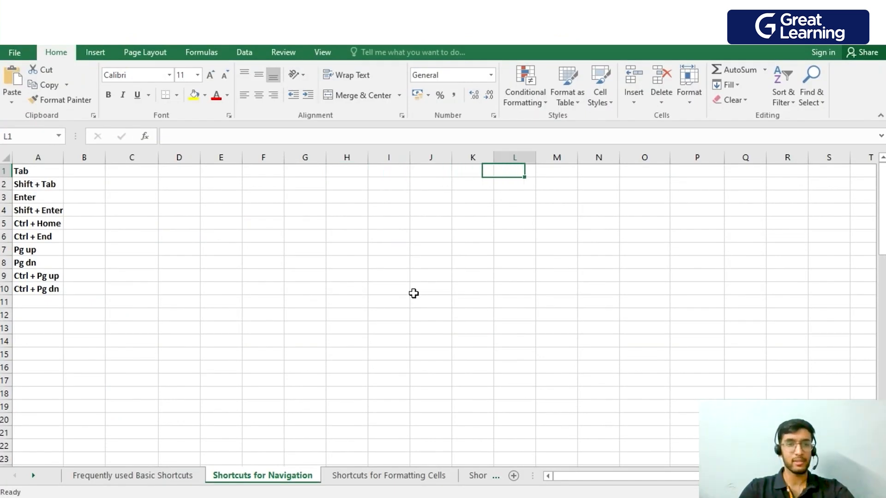
key("Tab")
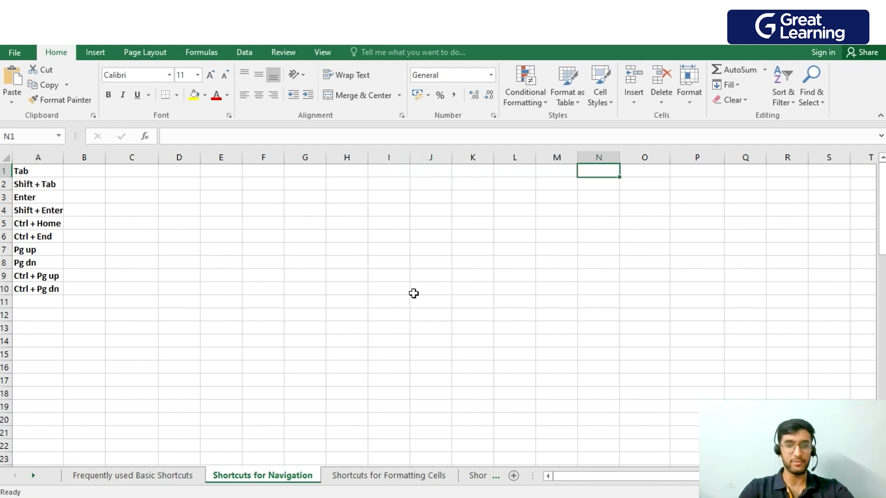
key("shift+Tab")
key("shift+Tab")
key("shift+Tab")
key("shift+Tab")
key("shift+Tab")
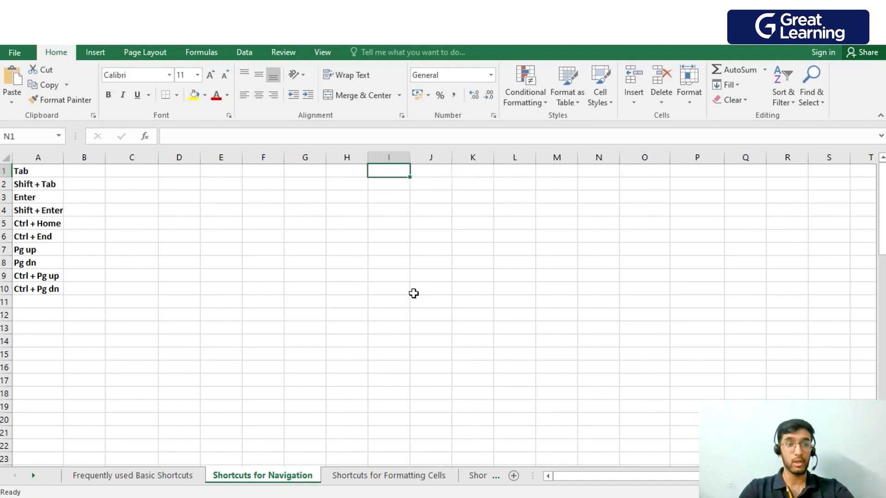
key("shift+Tab")
key("shift+Tab")
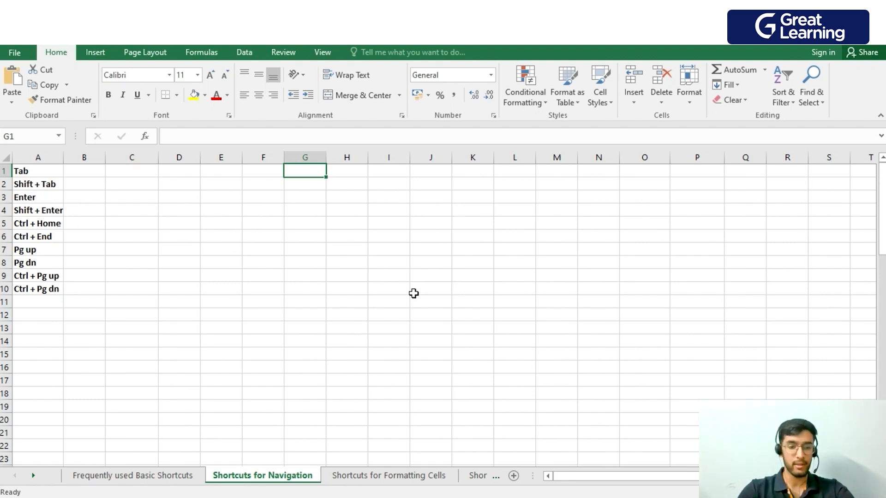
Enter M1, M2 and M3 across cells G1, H1 and I1.
type("M!")
key("BackSpace")
type("1")
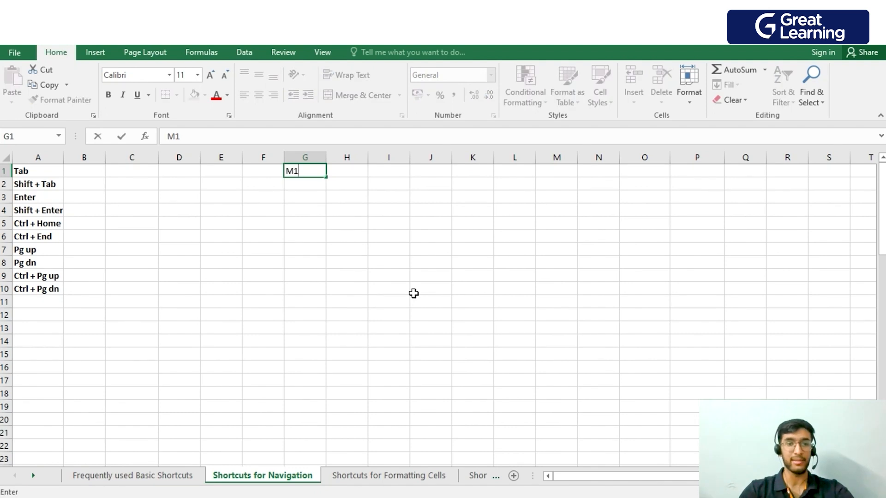
key("Tab")
type("M2")
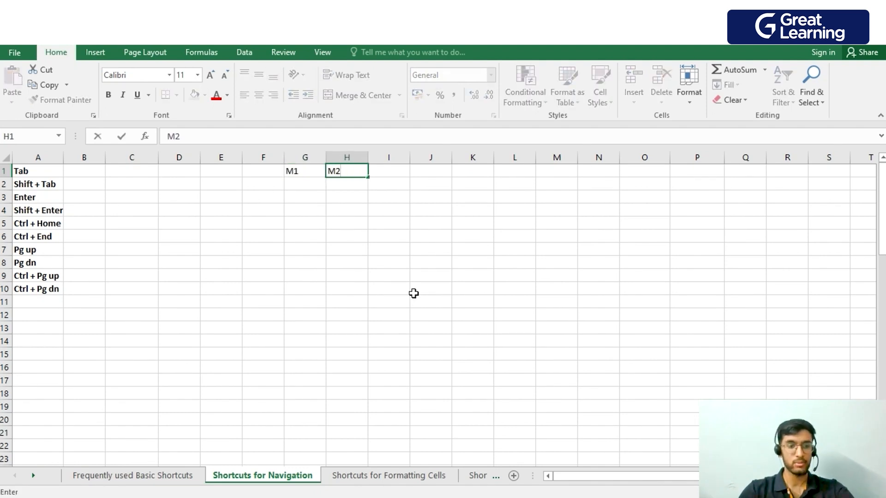
key("Tab")
type("M3")
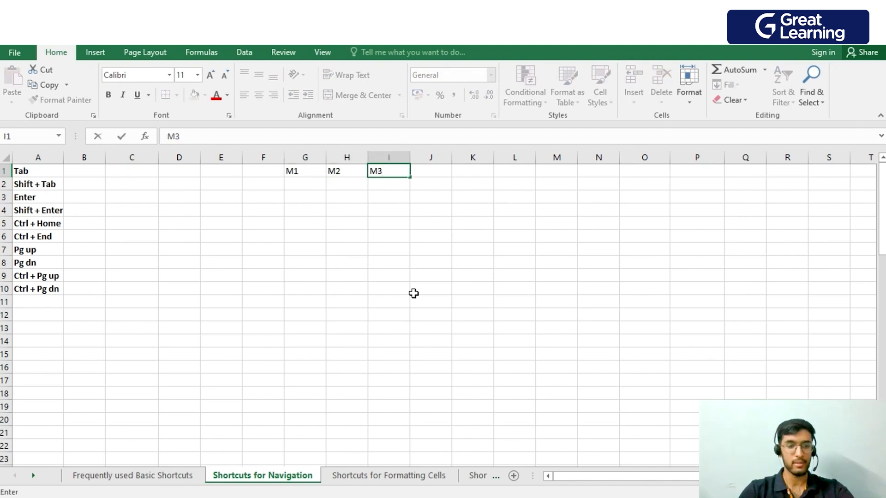
key("Tab")
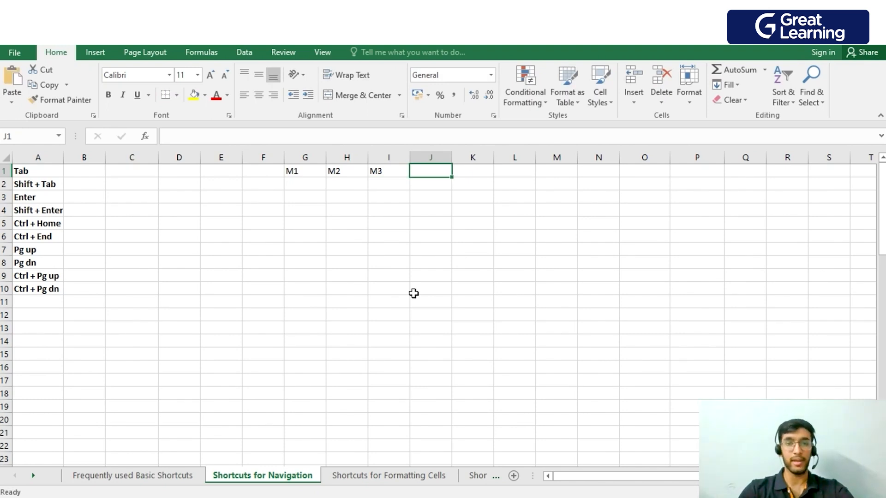
Move the cell selection back along row 1 to H1, and down column H to H17.
key("shift+Tab")
key("shift+Tab")
key("Return")
key("Return")
key("Return")
key("Return")
key("Return")
key("Return")
key("Return")
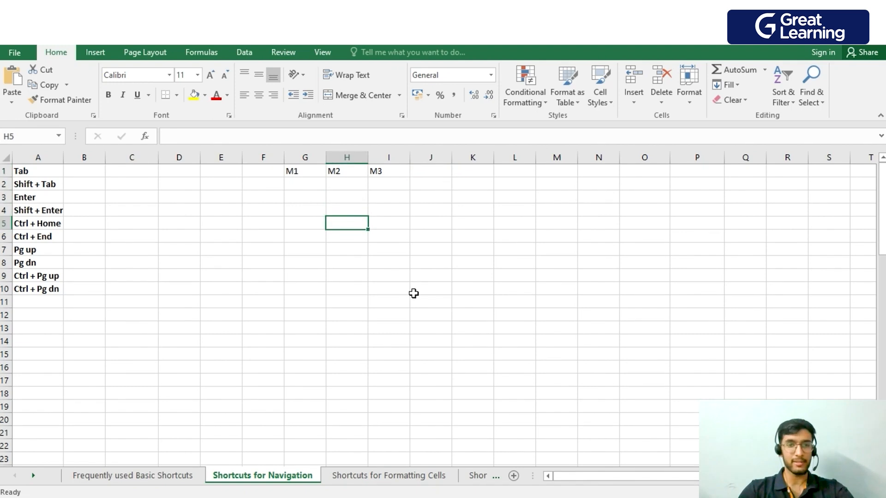
key("Return")
key("Return")
key("Return")
key("Return")
key("Return")
key("Return")
key("Return")
key("Return")
key("Return")
Move the cell selection back up column H to H3.
key("shift+Return")
key("shift+Return")
key("shift+Return")
key("shift+Return")
key("shift+Return")
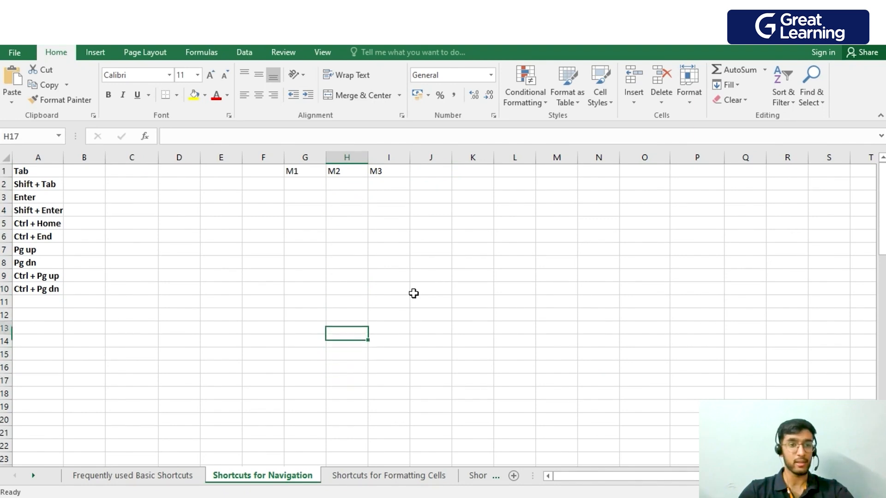
key("shift+Return")
key("shift+Return")
key("shift+Return")
key("shift+Return")
key("shift+Return")
key("shift+Return")
key("shift+Return")
key("shift+Return")
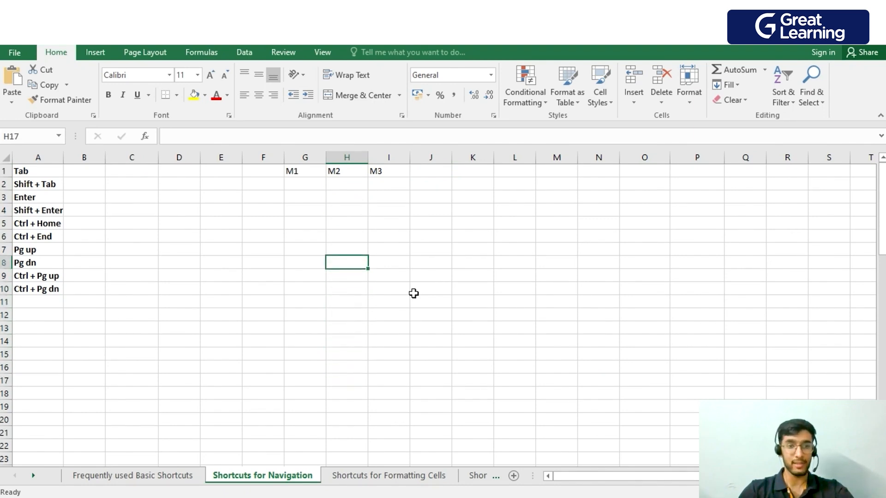
key("shift+Return")
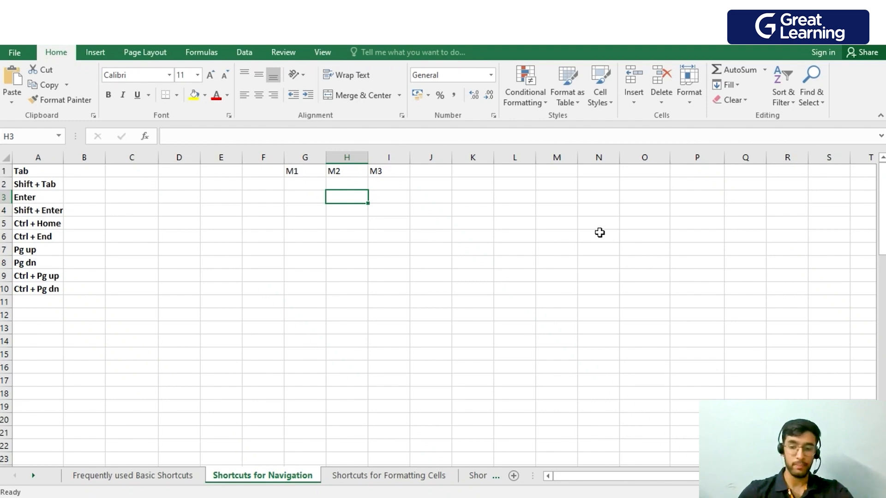
Jump to the sheet's first cell A1, out to the last used cell O73, and back to A1.
key("ctrl+Home")
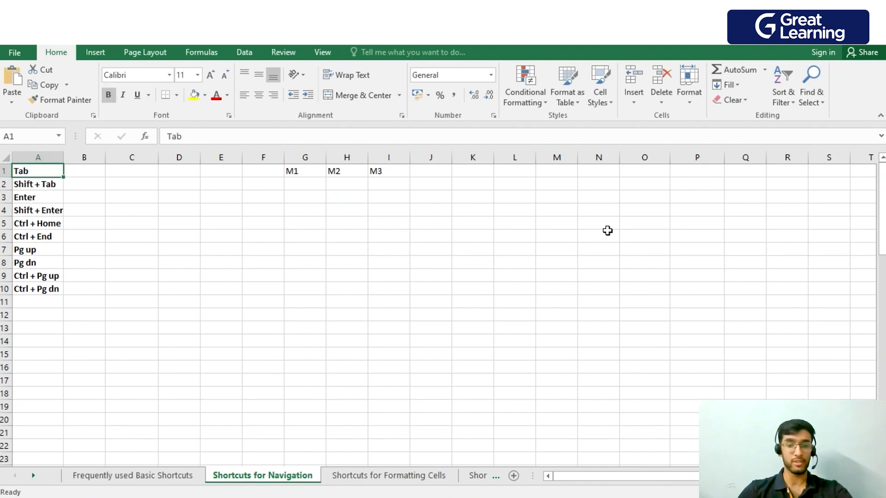
key("ctrl+End")
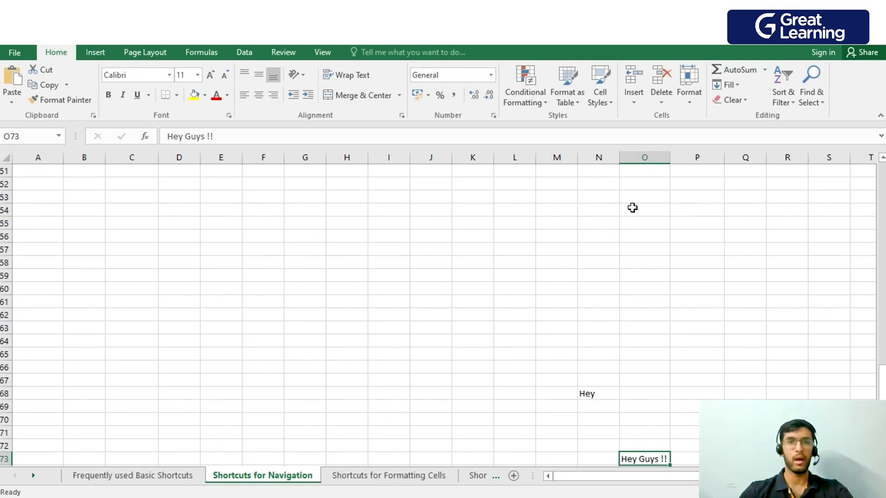
key("ctrl+Home")
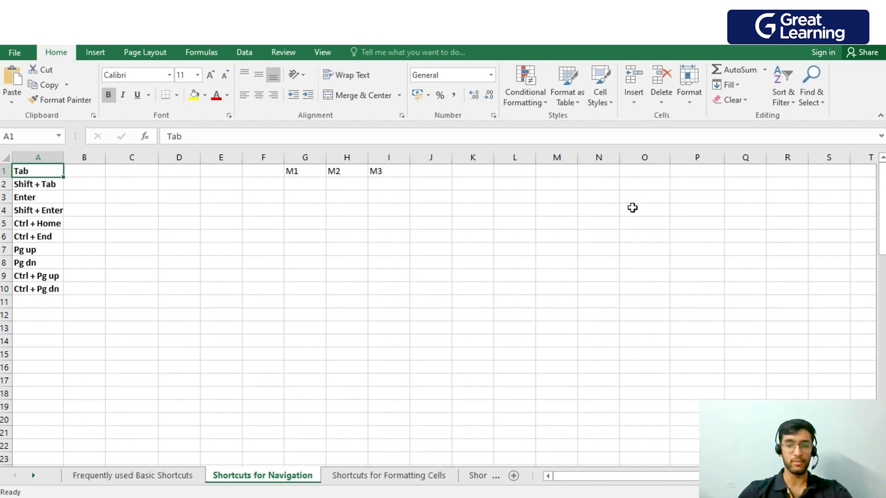
Move down the sheet one screen at a time to A116, and back up to A1.
key("Page_Down")
key("Page_Down")
key("Page_Down")
key("Page_Down")
key("Page_Down")
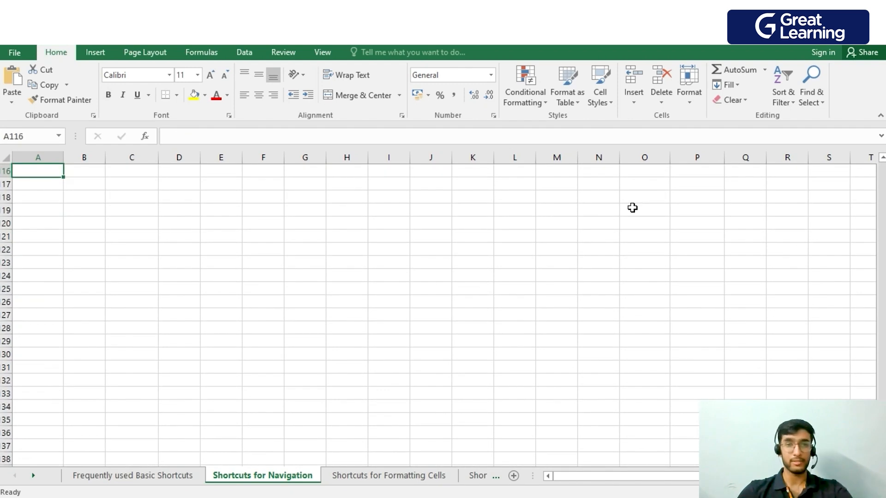
key("Page_Up")
key("Page_Up")
key("Page_Up")
key("Page_Up")
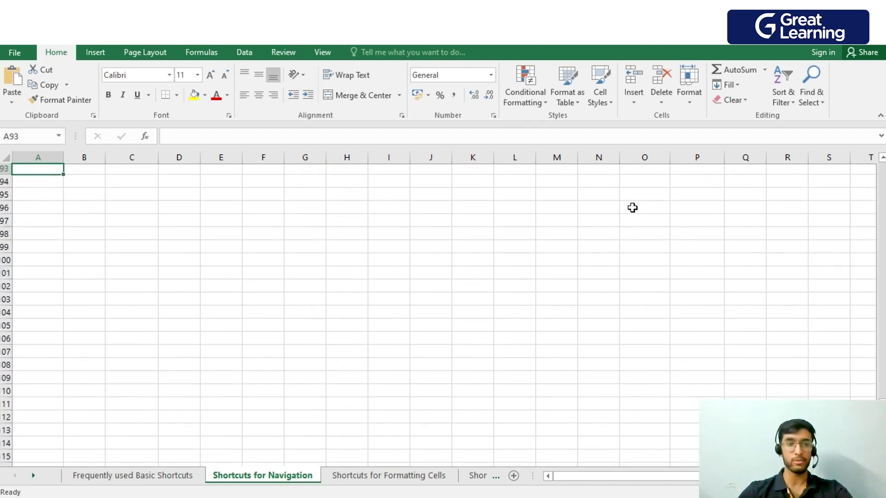
key("Page_Up")
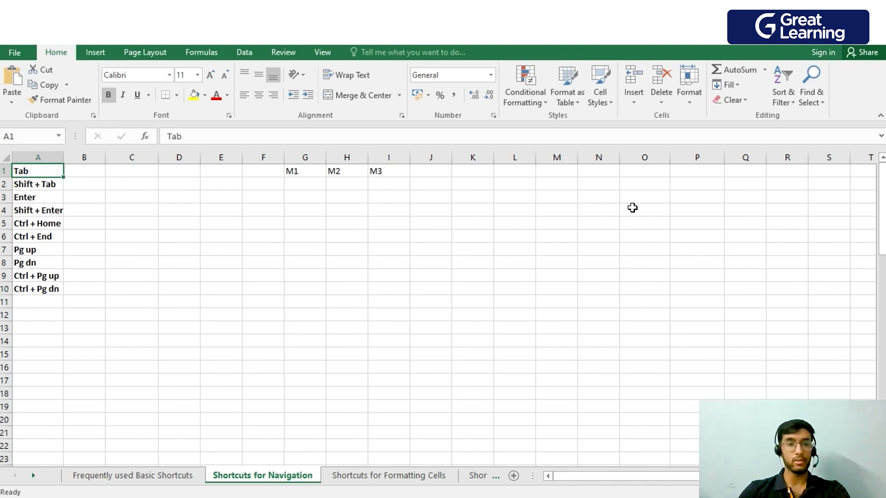
Go through the sheets from Frequently used Basic Shortcuts to Shortcuts for selection and per, and return to Shortcuts for Navigation.
key("ctrl+Page_Up")
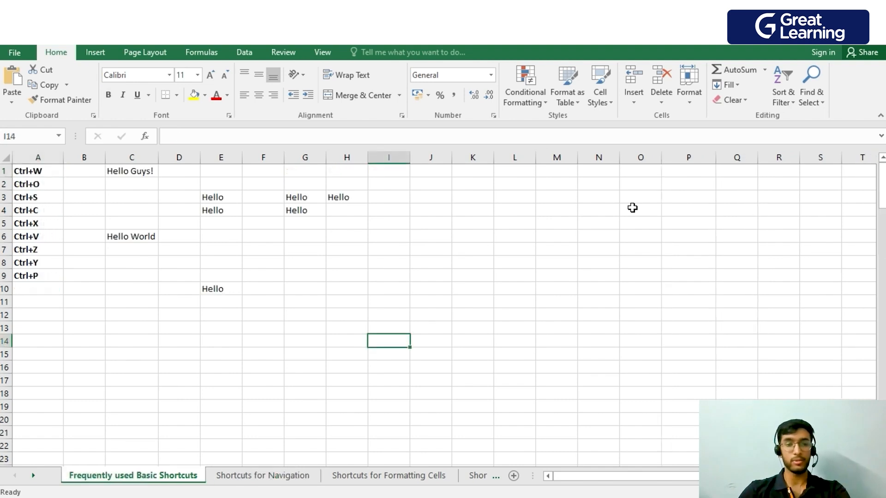
key("ctrl+Page_Down")
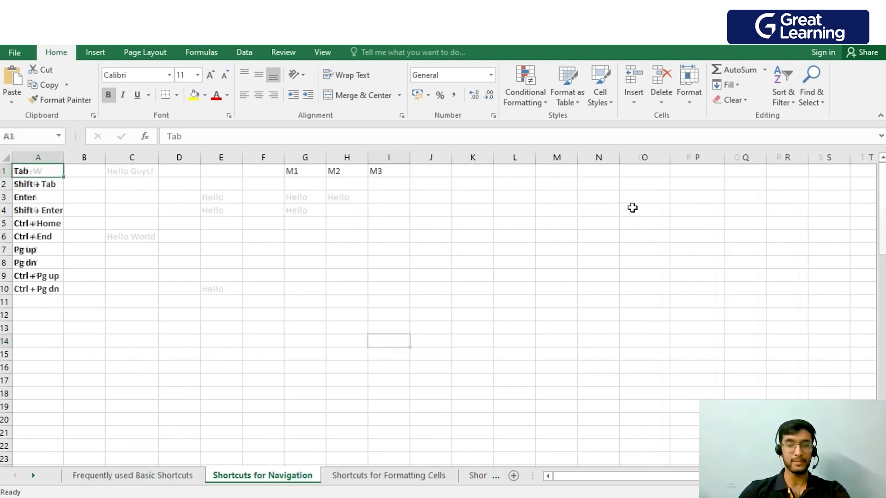
key("ctrl+Page_Down")
key("ctrl+Page_Down")
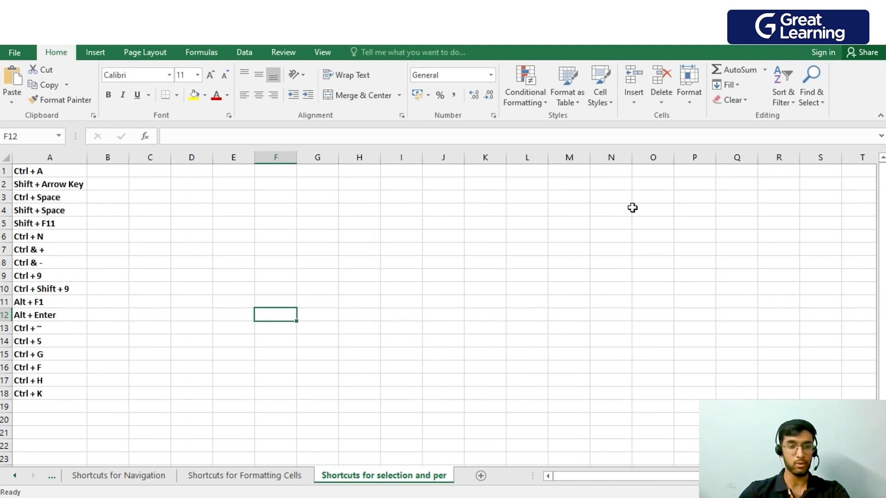
key("ctrl+Page_Up")
key("ctrl+Page_Up")
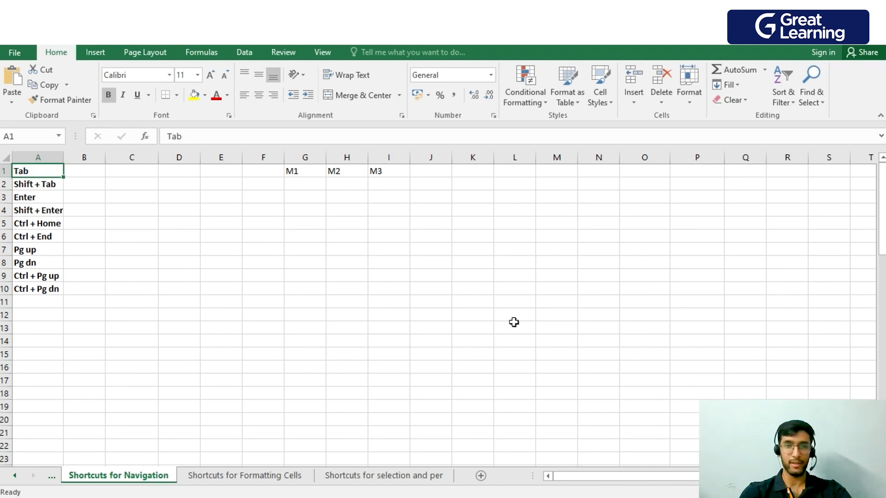
key("alt+Tab")
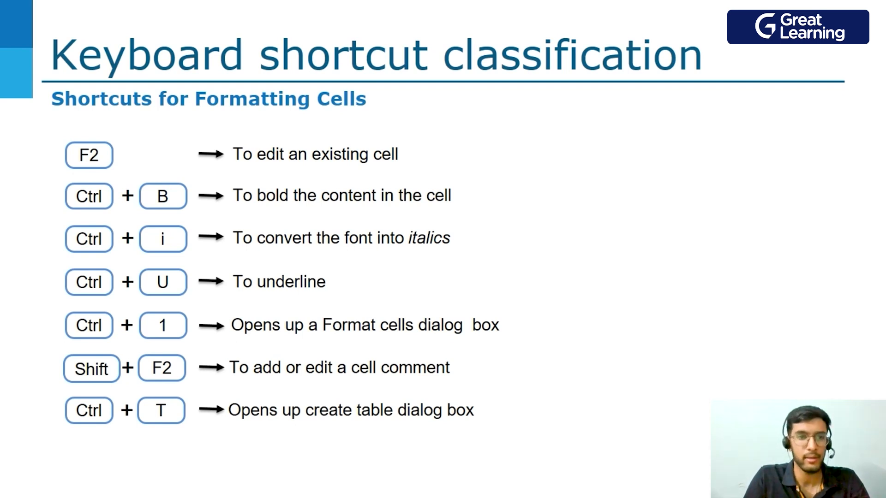
key("Right")
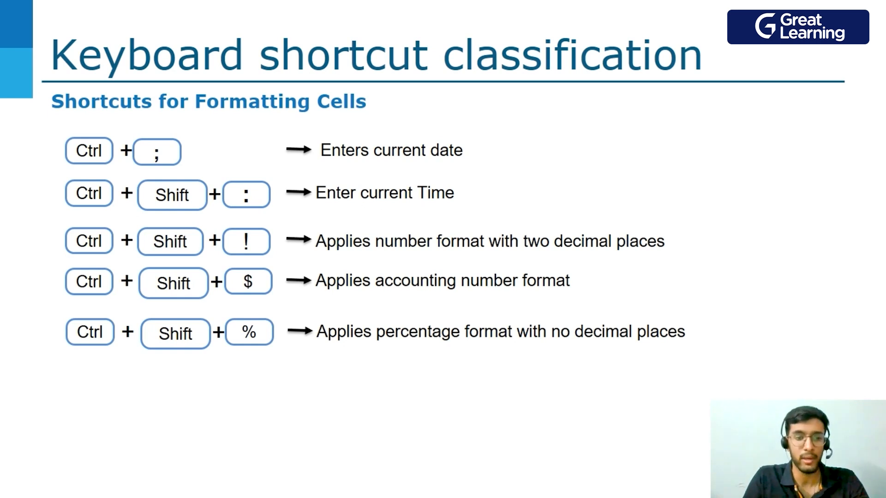
key("alt+Tab")
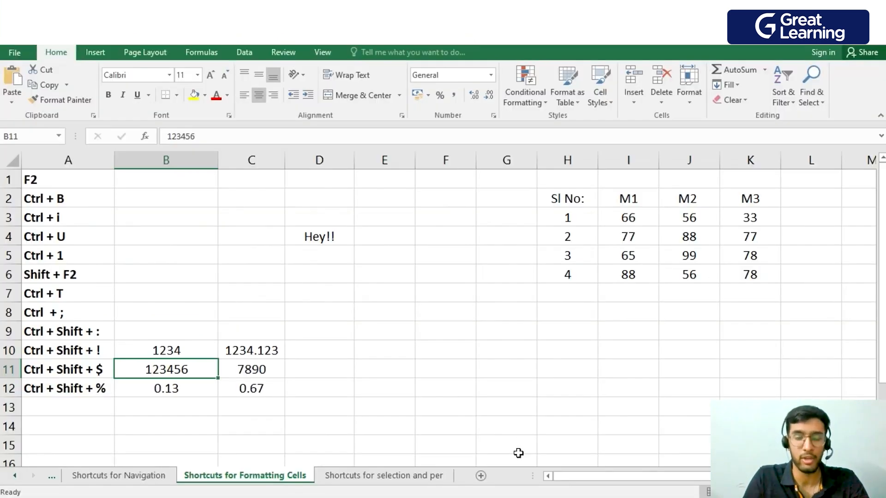
On the Shortcuts for Formatting Cells sheet, edit the existing entry in cell D4 to read Hey Guys.
left_click(320, 256)
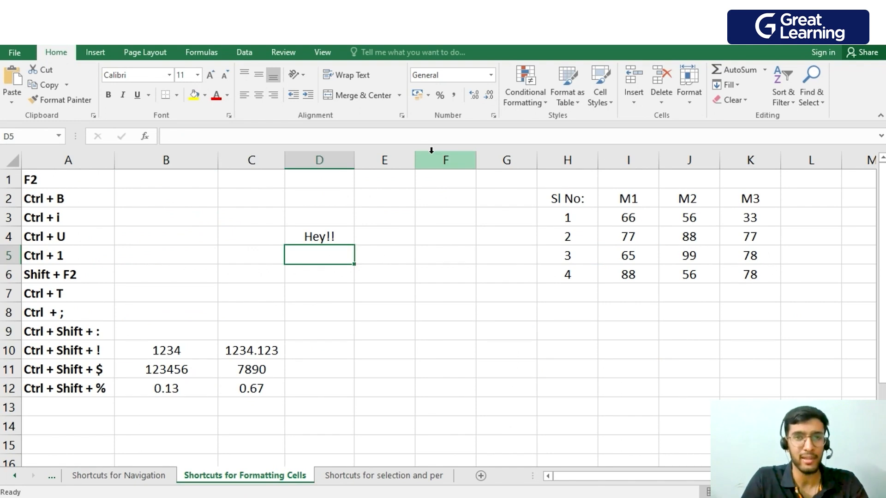
key("Down")
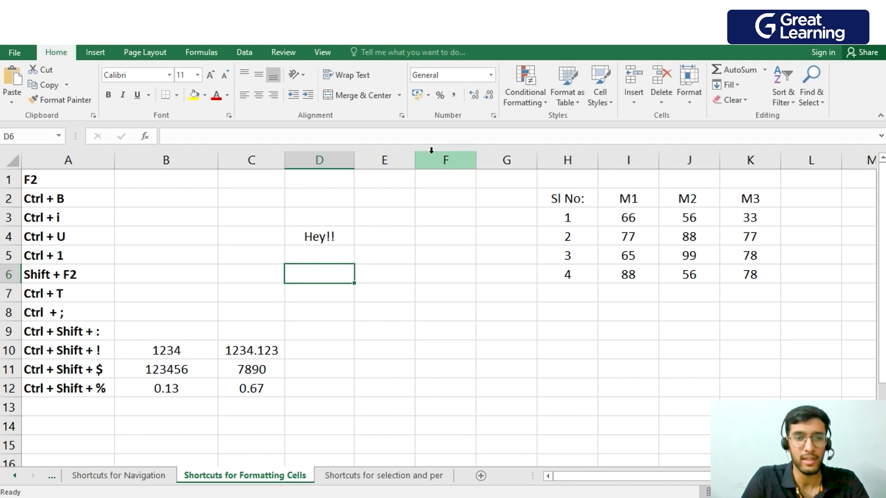
key("Up")
key("Up")
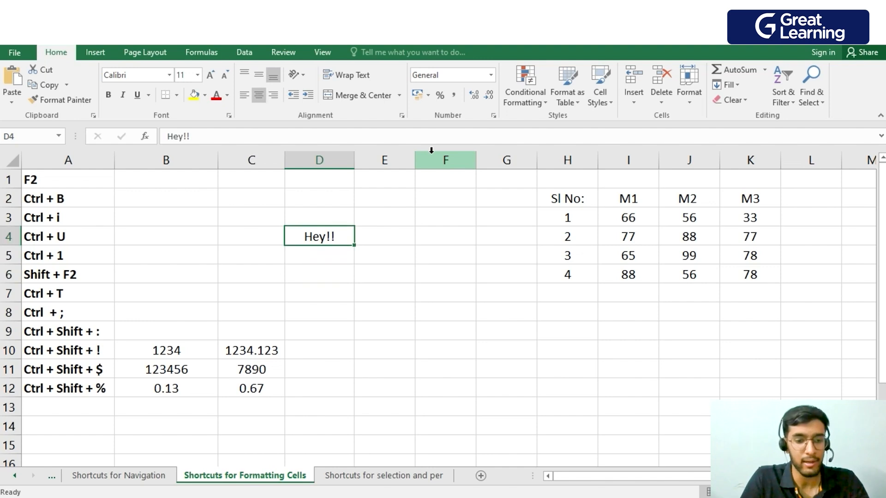
key("F2")
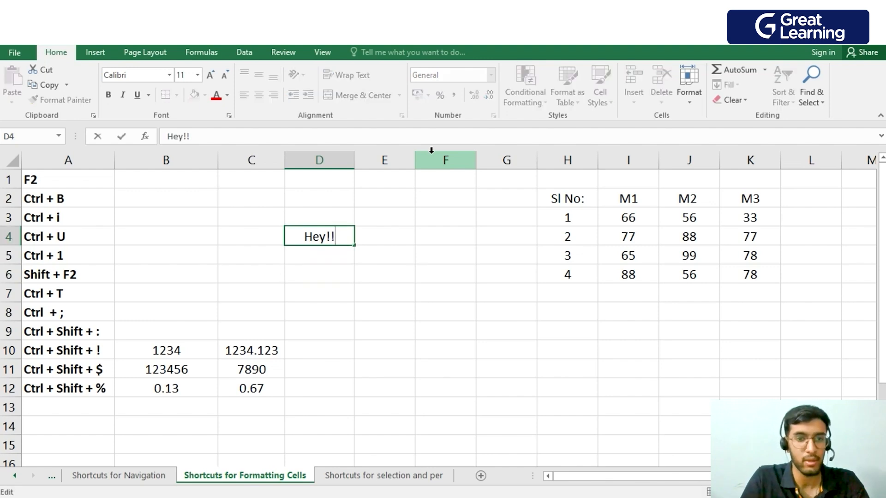
key("BackSpace")
key("BackSpace")
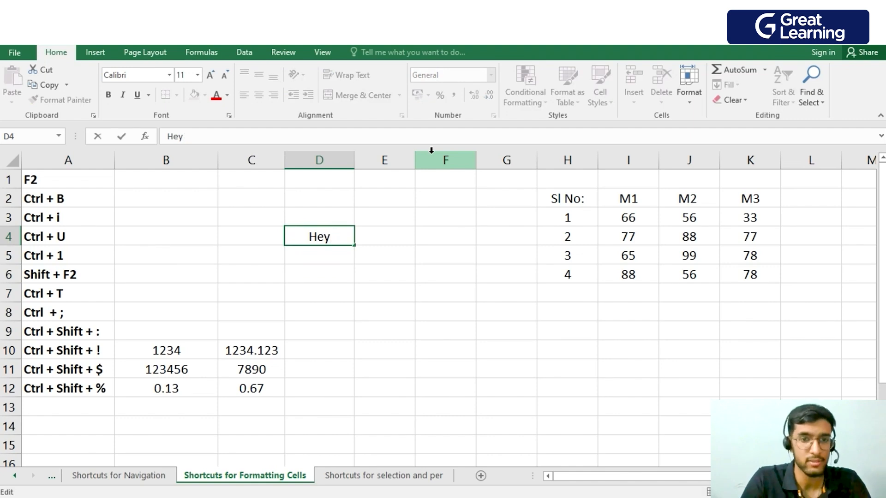
type("Gu")
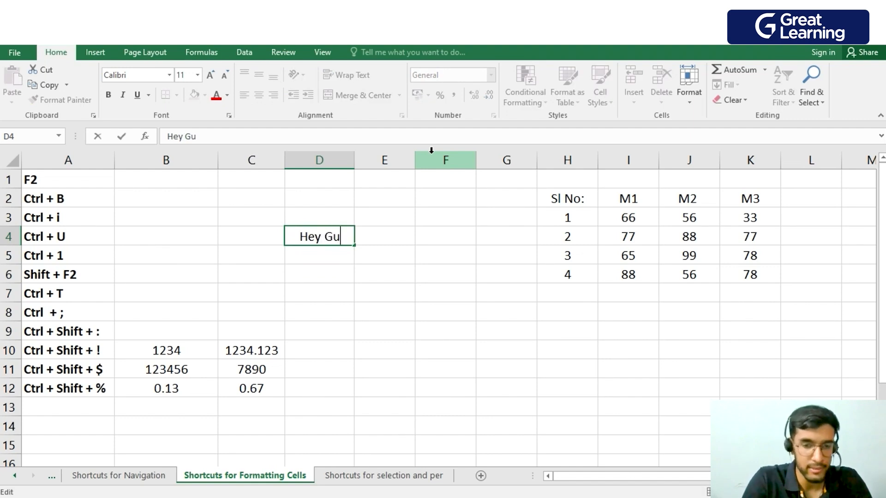
type("ys")
key("Return")
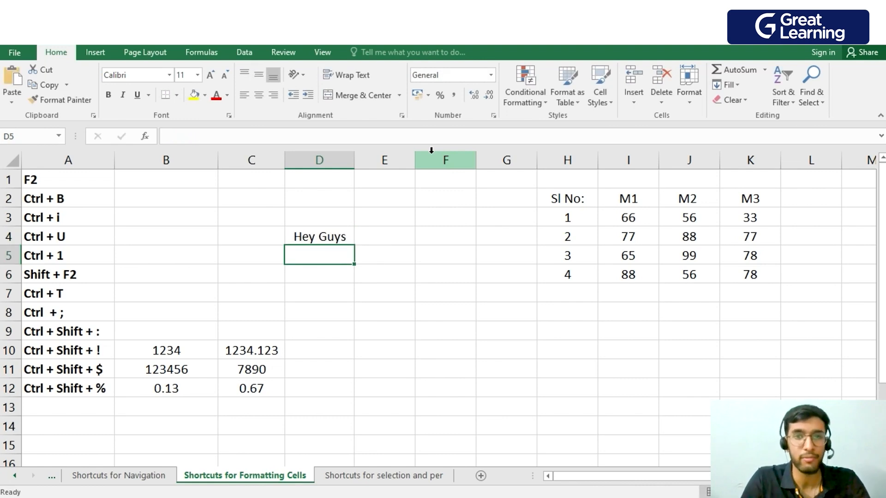
left_click(689, 350)
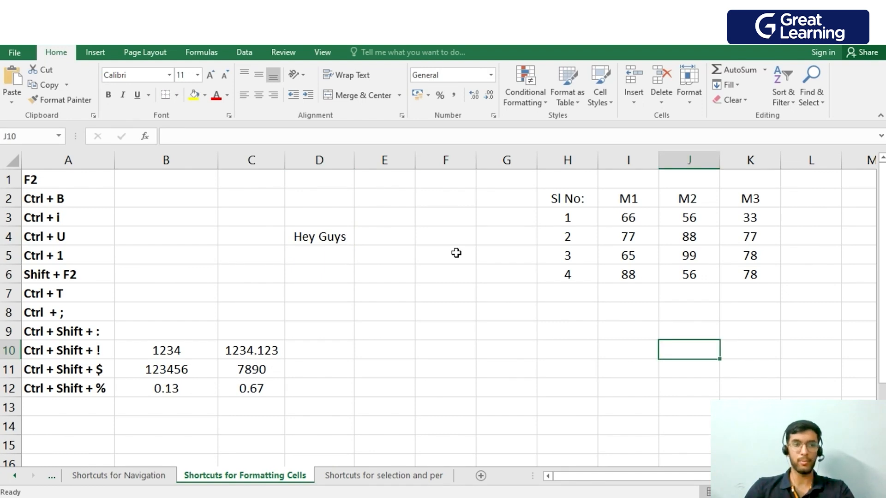
key("Up")
key("Up")
key("Right")
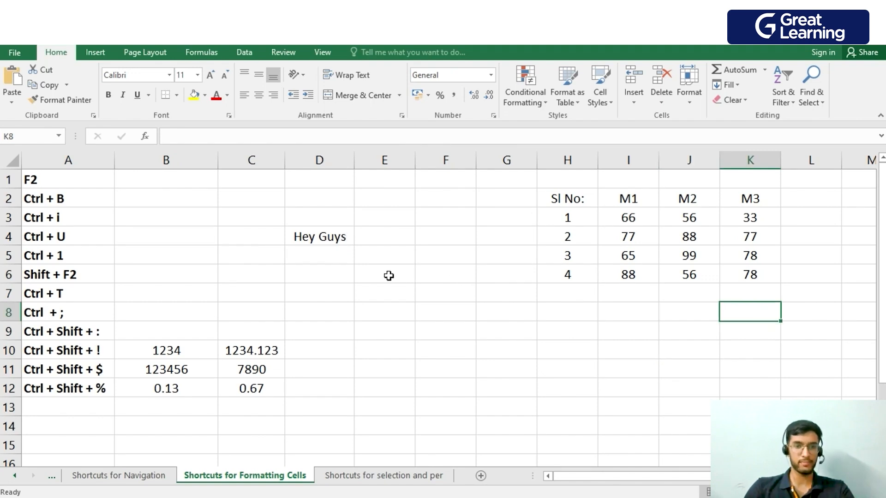
Make the Hey Guys text in D4 and the marks table in H2:K6 bold.
left_click(342, 241)
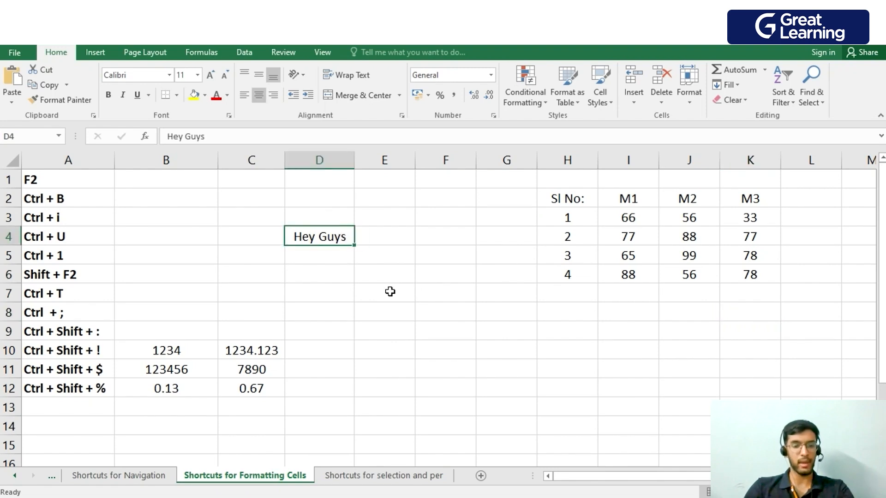
key("ctrl+b")
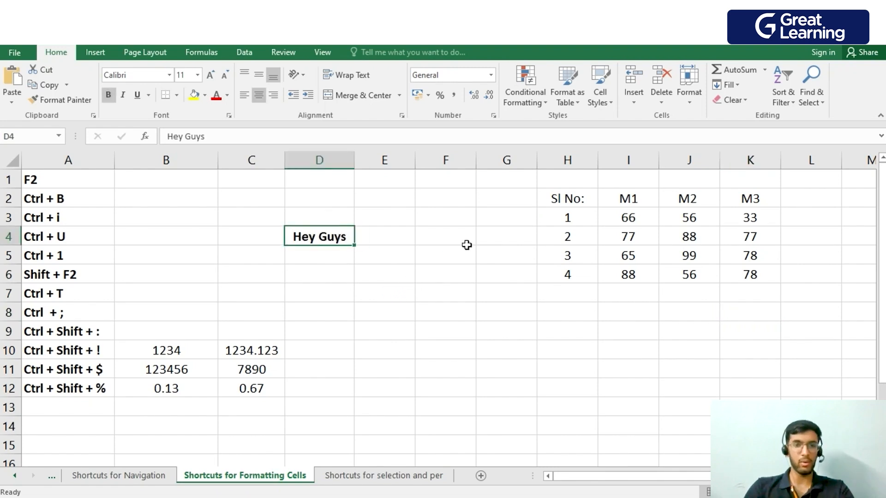
left_click(564, 197)
left_click_drag(564, 197, 759, 286)
key("ctrl+b")
left_click(487, 314)
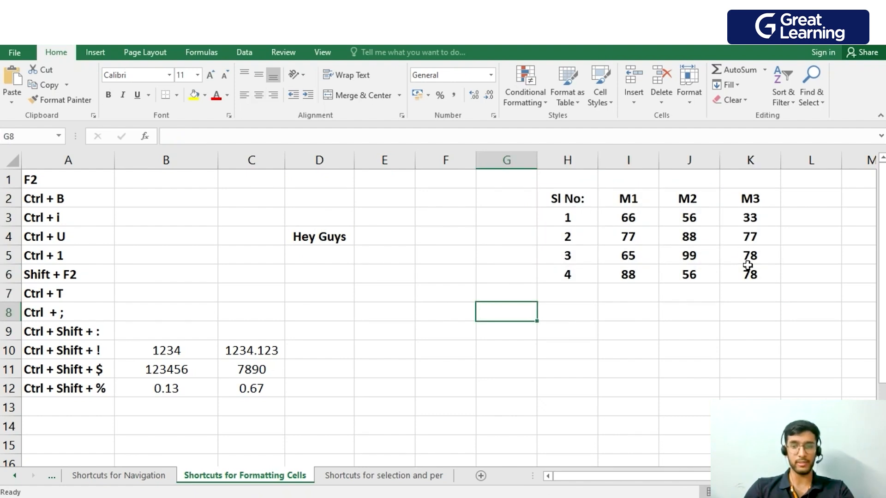
left_click(508, 295)
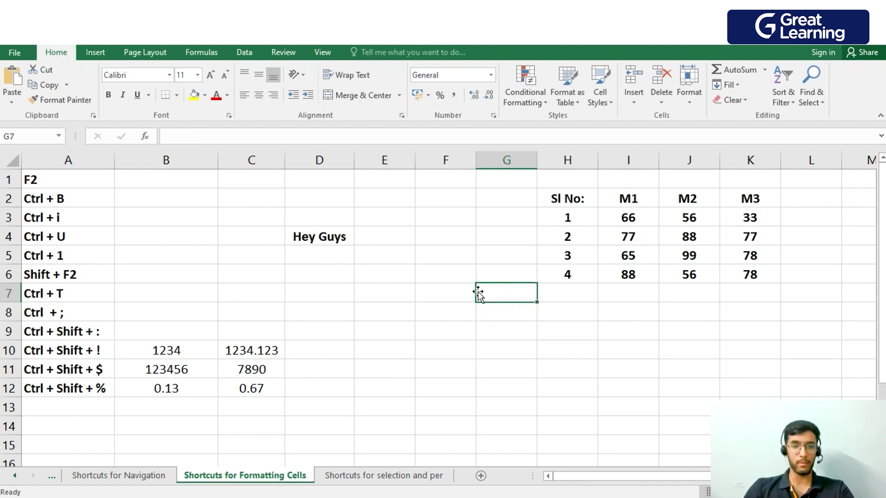
Remove the bold formatting from the Hey Guys text in D4 and from the marks table in H2:K6.
left_click(305, 241)
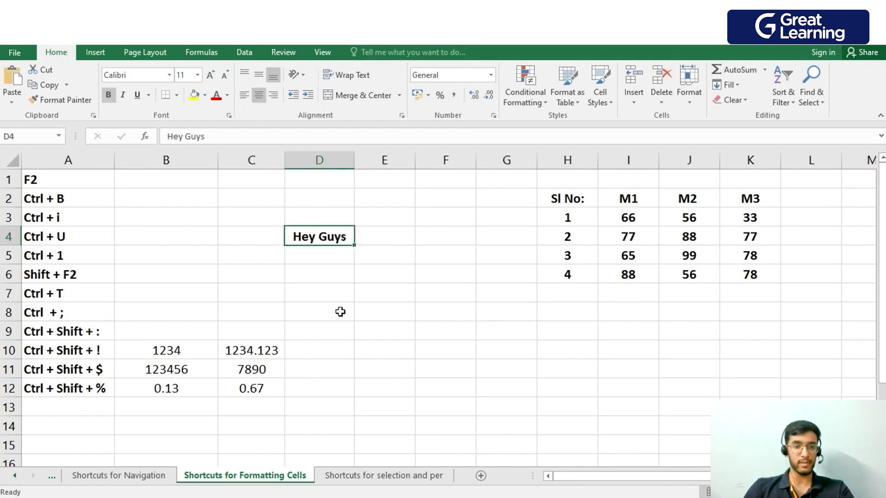
left_click_drag(572, 203, 748, 278)
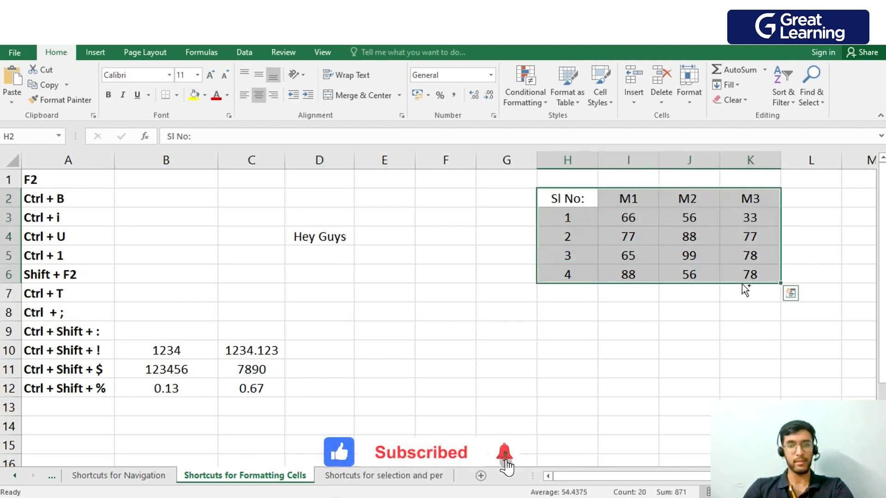
left_click(460, 288)
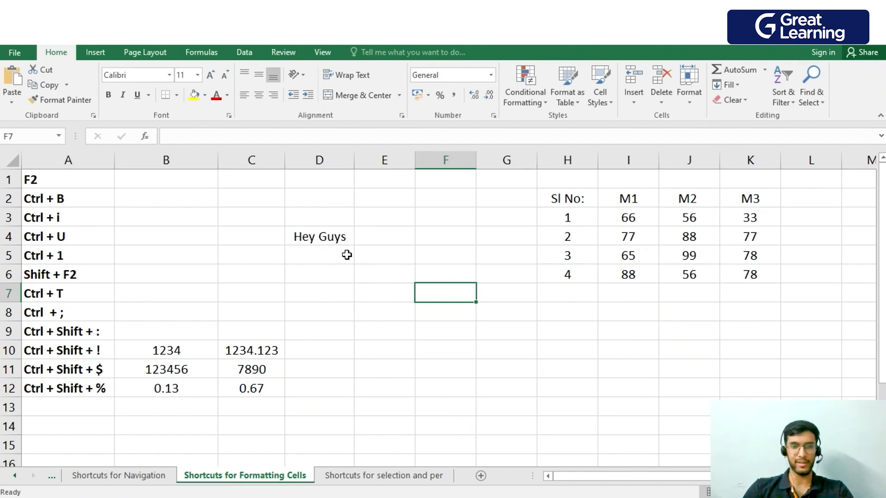
Italicise the Hey Guys text in D4 and the whole marks table in H2:K6.
left_click(322, 237)
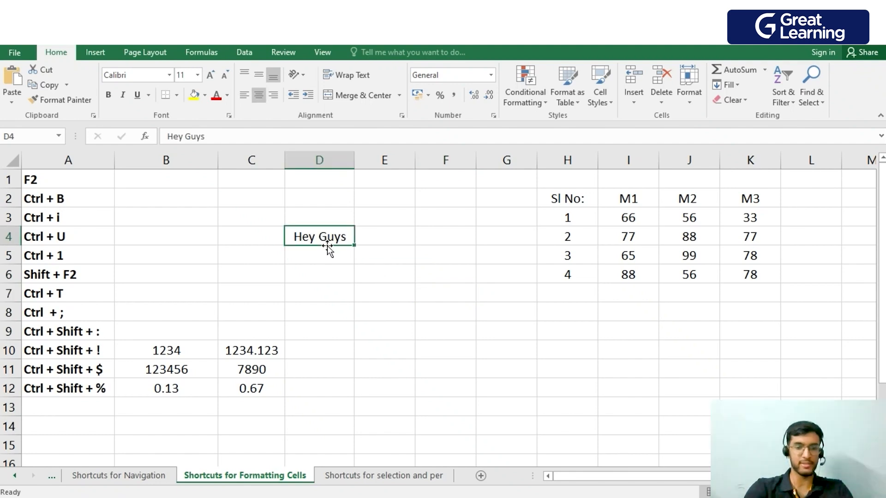
key("ctrl+i")
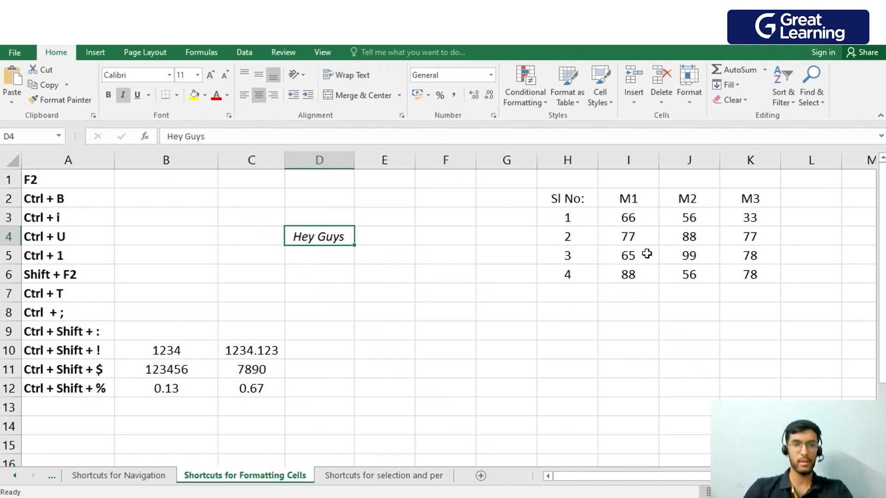
left_click_drag(568, 194, 745, 276)
key("ctrl+i")
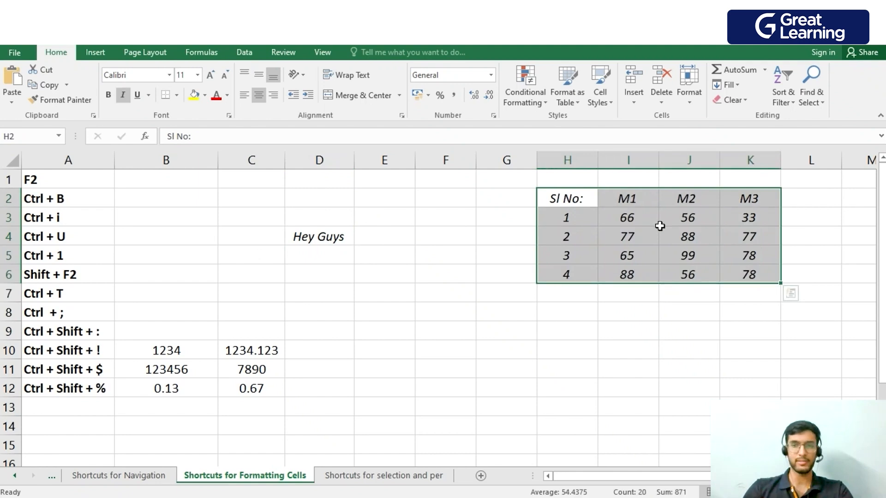
left_click(362, 268)
Underline the Hey Guys text in D4 and all the entries of the marks table in H2:K6.
left_click(331, 243)
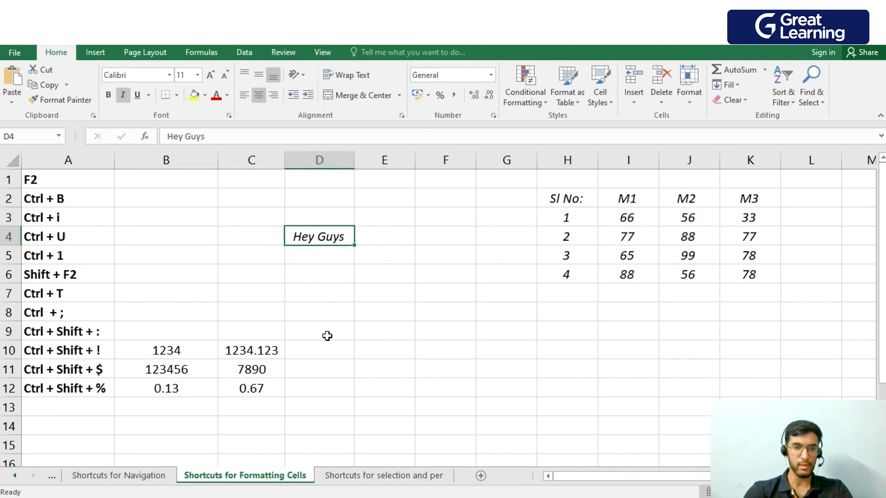
key("ctrl+u")
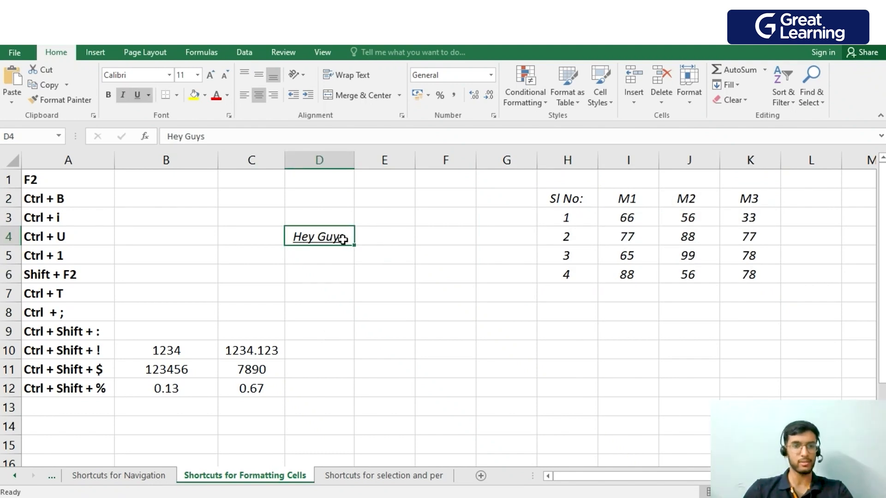
left_click_drag(572, 196, 759, 280)
key("ctrl+u")
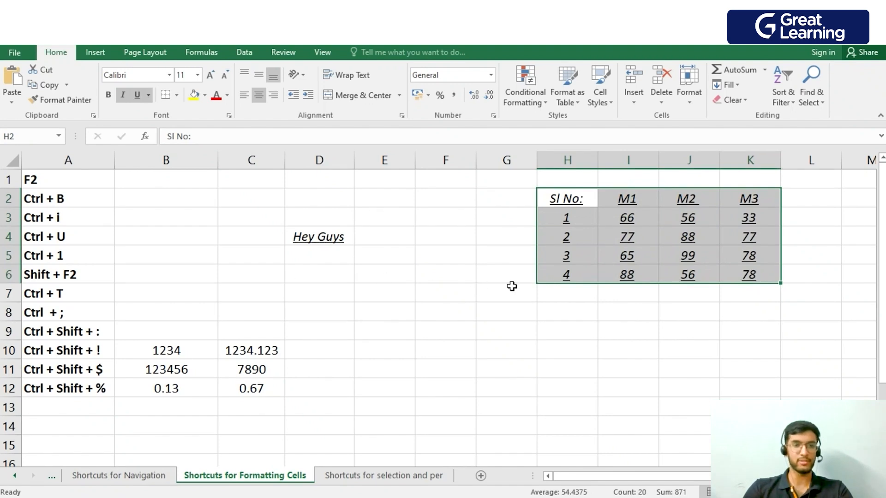
Open the Format Cells dialog for the empty cell E6 and close it without changing anything.
left_click(408, 272)
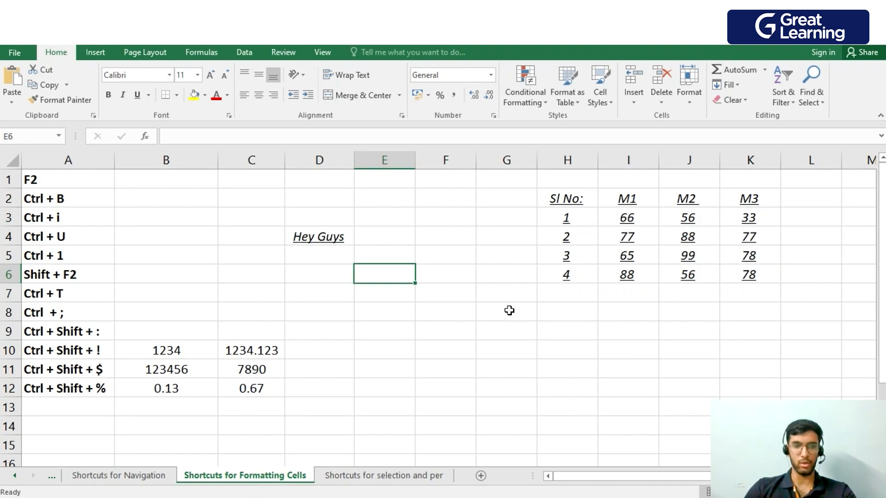
key("ctrl+1")
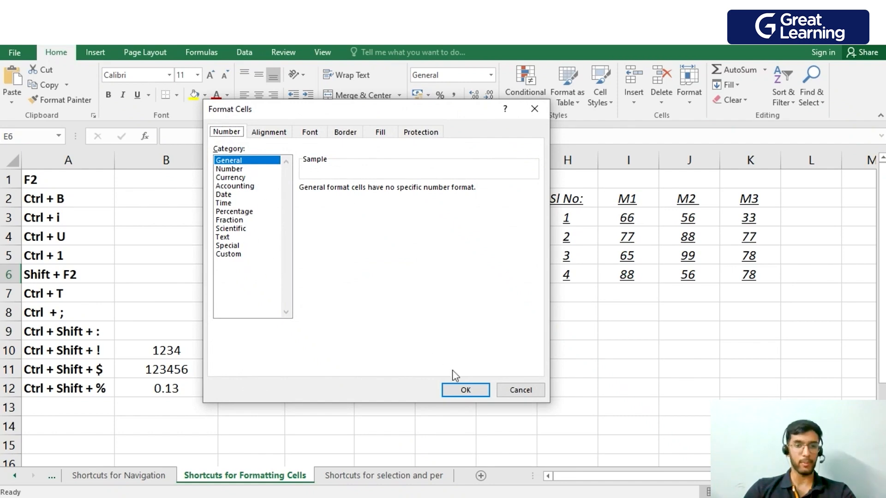
left_click(534, 109)
Insert a comment reading Hello World on cell F10.
key("Down")
key("Down")
key("Down")
key("Down")
key("Right")
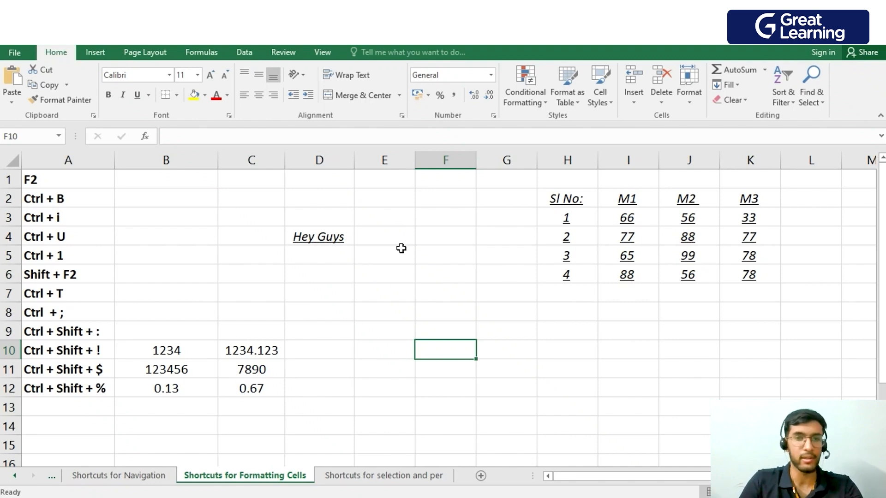
key("shift+F2")
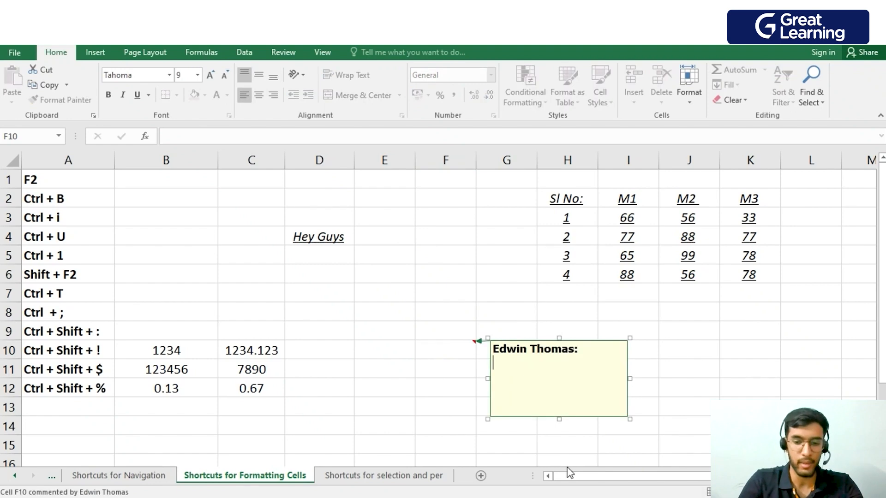
type("Hello w")
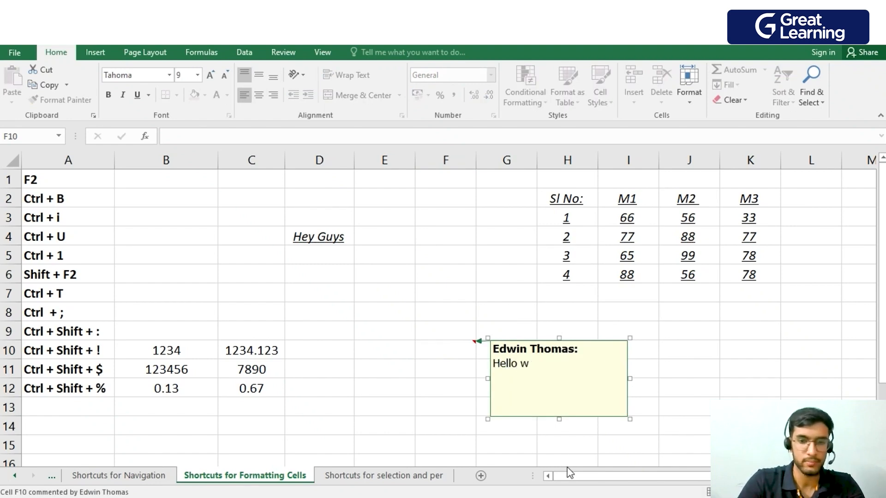
key("BackSpace")
type("Worl")
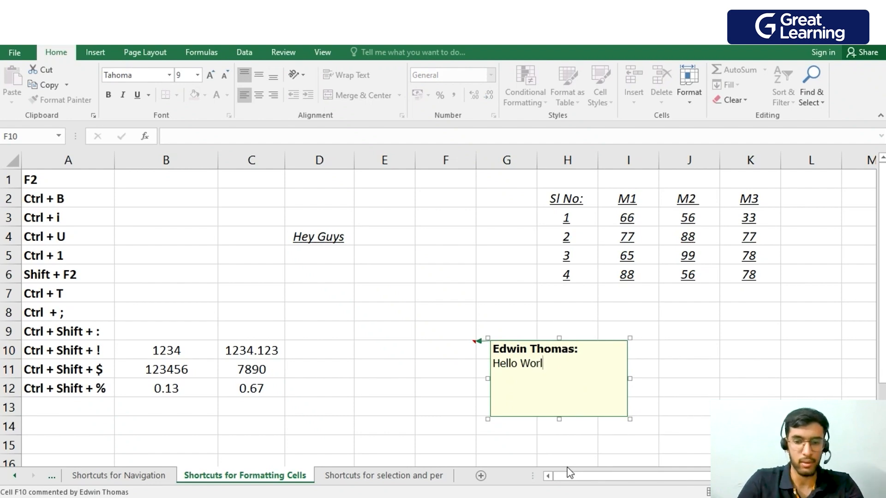
key("BackSpace")
type("ld")
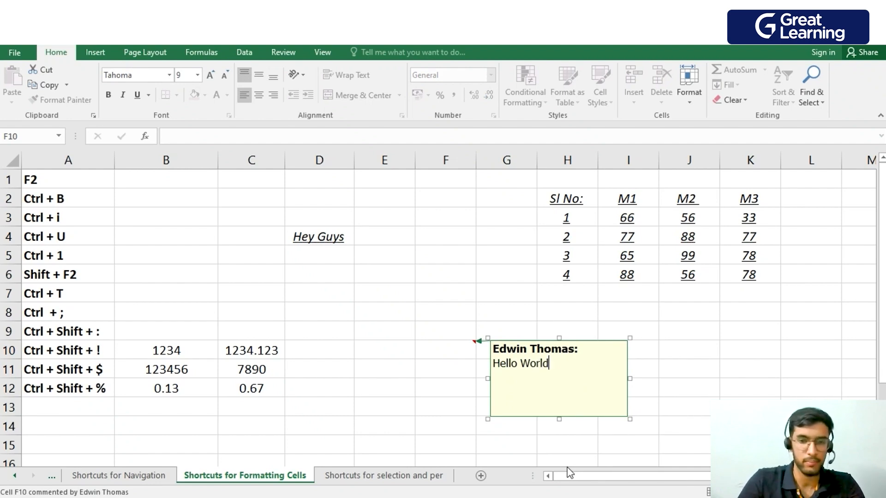
left_click(428, 353)
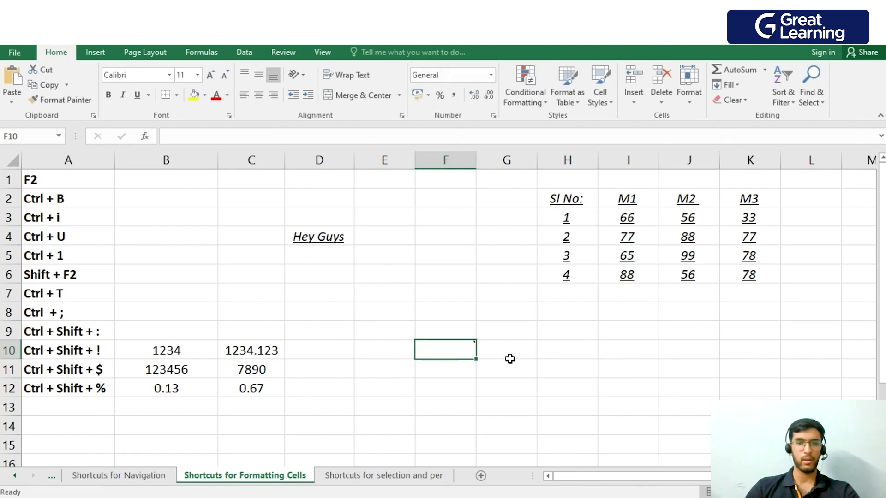
View the comment on F10 and edit its text to read Hello World!!
left_click(506, 384)
mouse_move(469, 351)
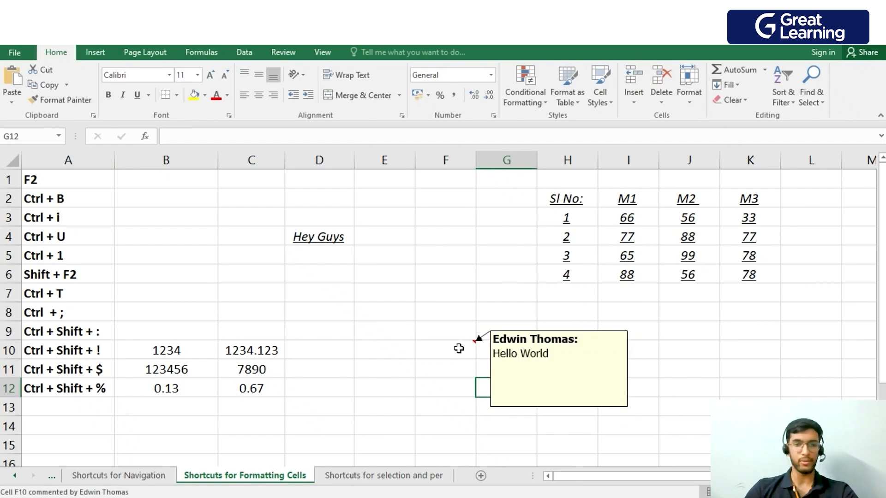
left_click(458, 348)
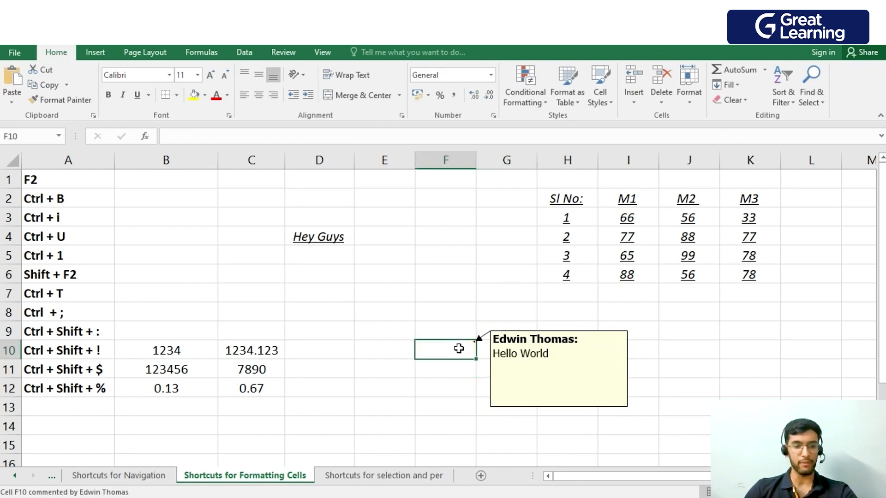
key("shift+F2")
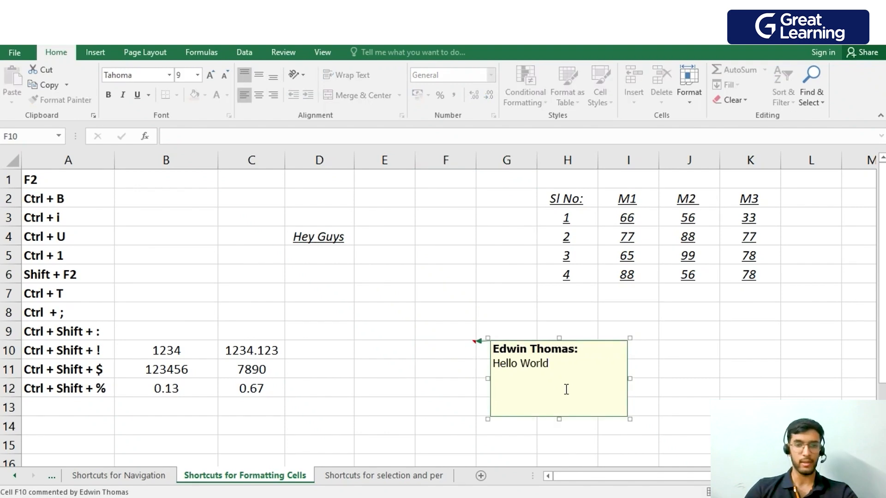
type("!!")
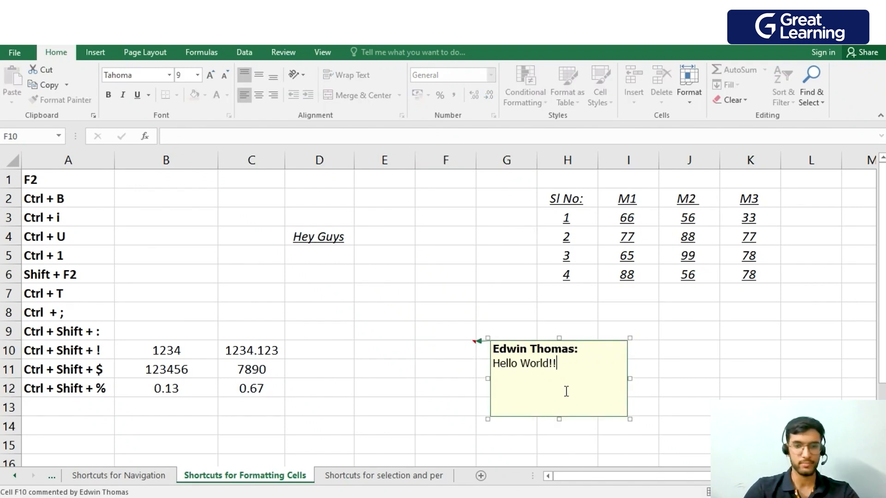
left_click(467, 384)
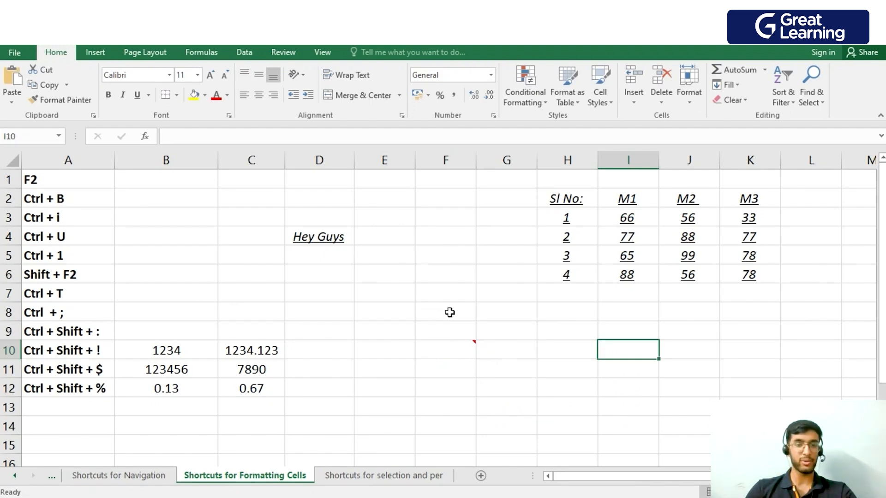
Convert the marks range H2:K6 into an Excel table with headers.
left_click_drag(567, 198, 747, 276)
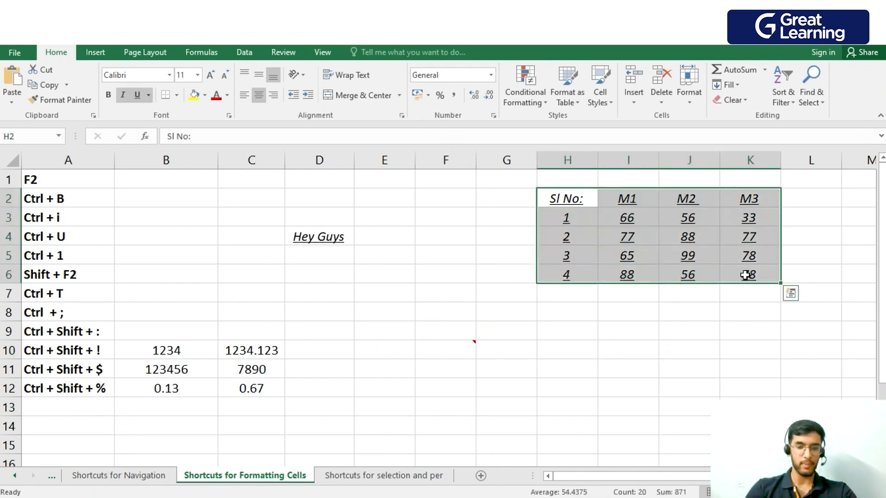
key("ctrl+t")
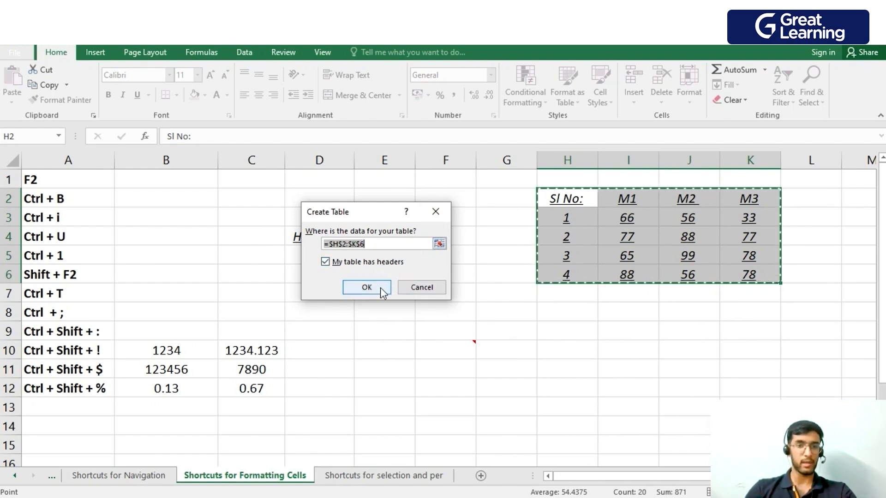
left_click(367, 288)
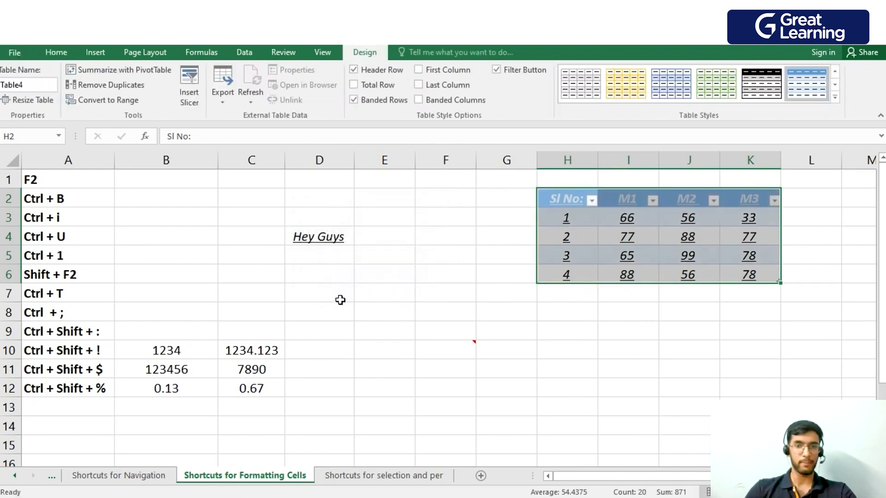
left_click(754, 370)
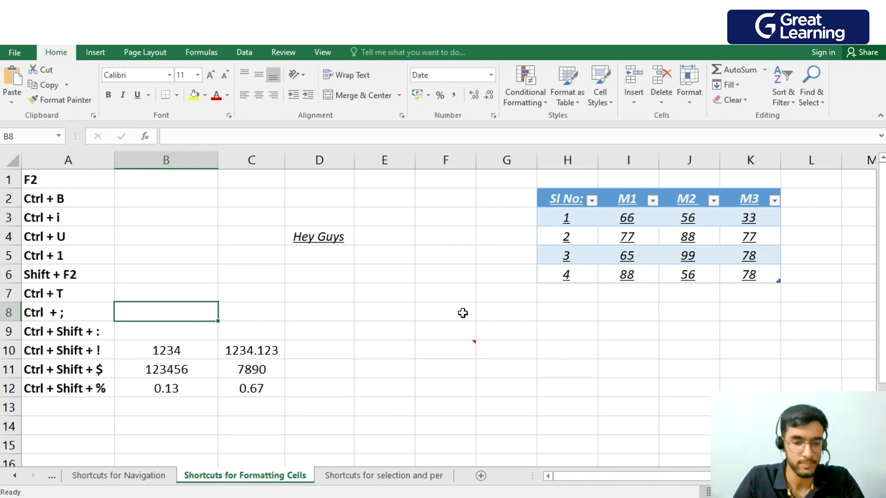
Insert the current date in B8 and the current time in B9.
key("ctrl+semicolon")
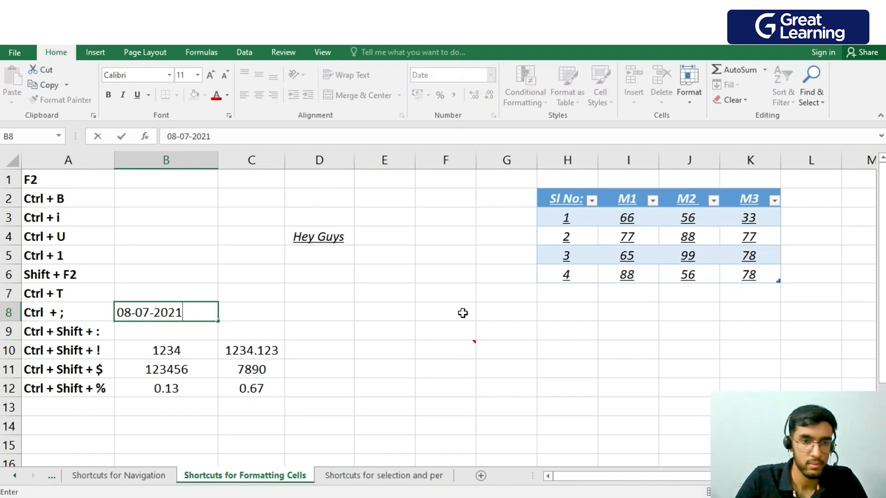
left_click(148, 334)
key("ctrl+shift+semicolon")
key("Return")
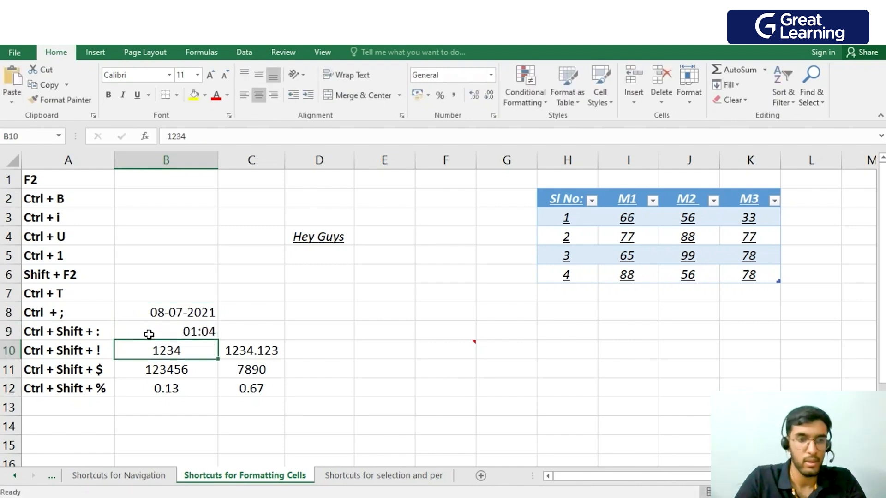
Apply the Number format with thousands separator and two decimals to cells B10 and C10.
left_click(180, 317)
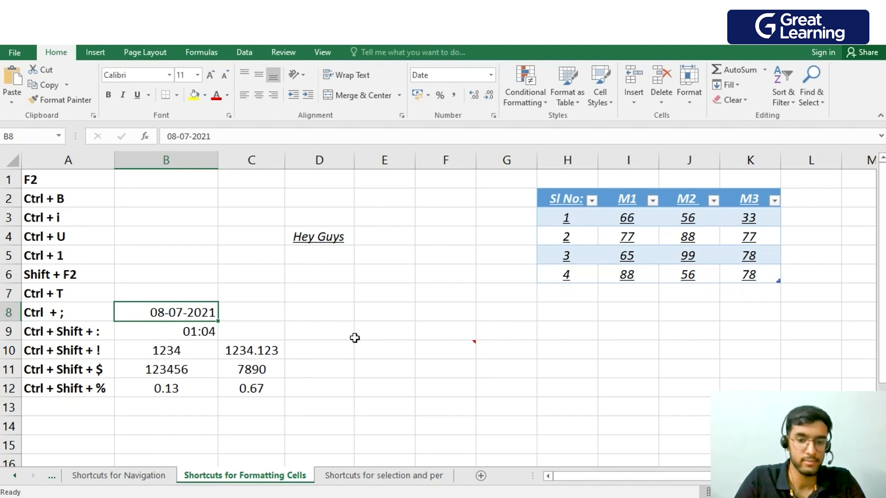
key("Down")
key("Down")
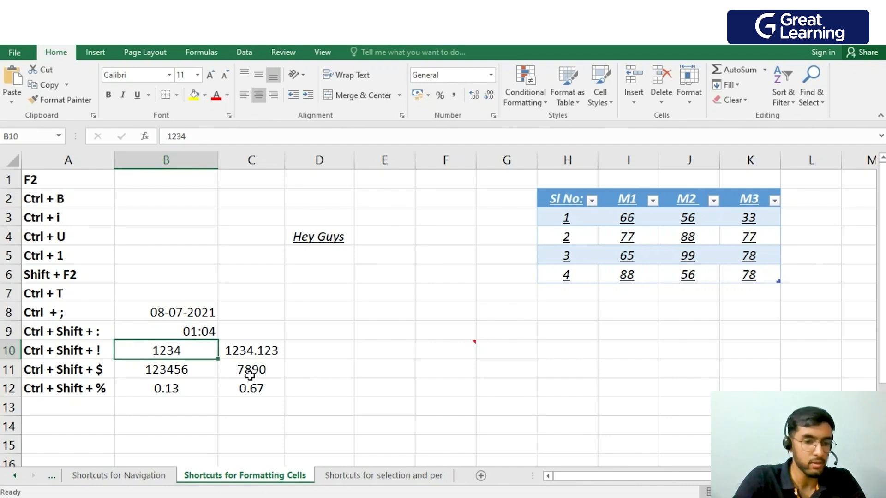
key("ctrl+shift+exclam")
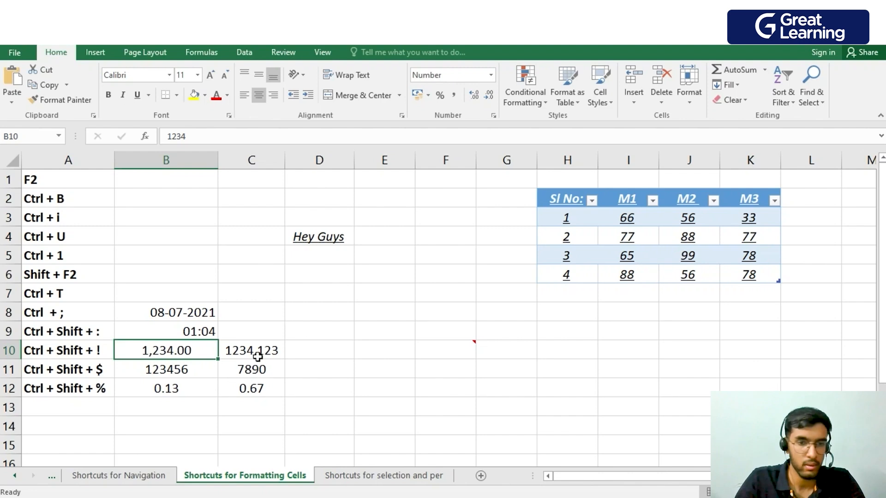
left_click(259, 356)
key("ctrl+shift+1")
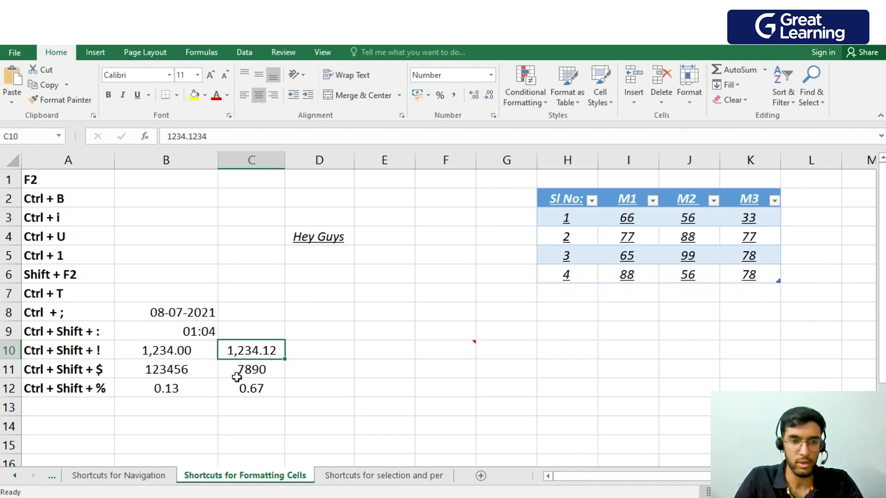
Apply the Currency format with two decimals to cells B11 and C11.
left_click(180, 373)
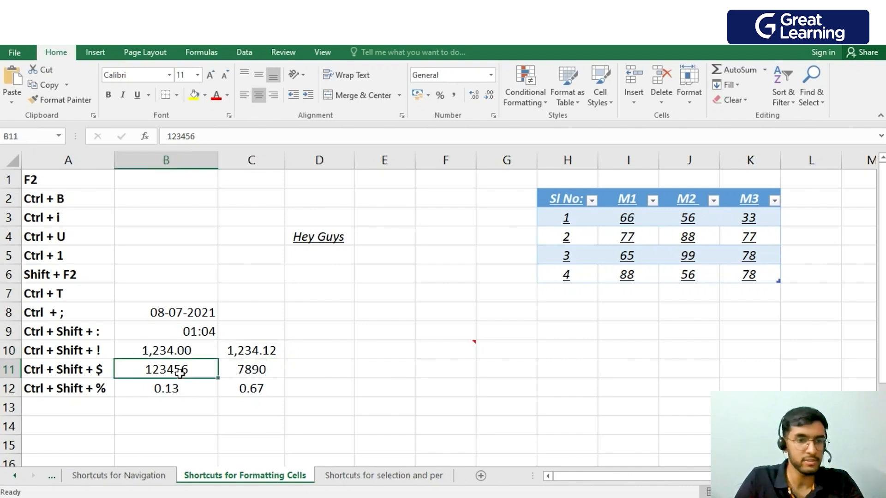
key("ctrl+shift+dollar")
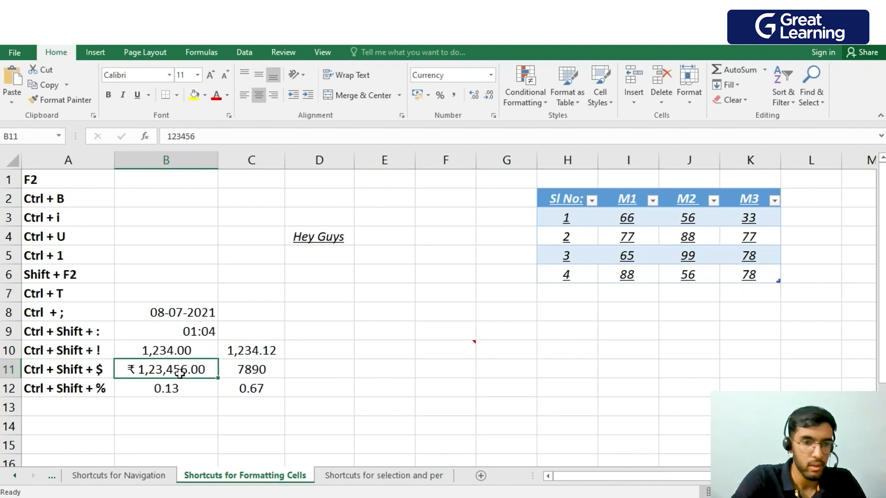
left_click(246, 383)
left_click(252, 371)
key("ctrl+shift+dollar")
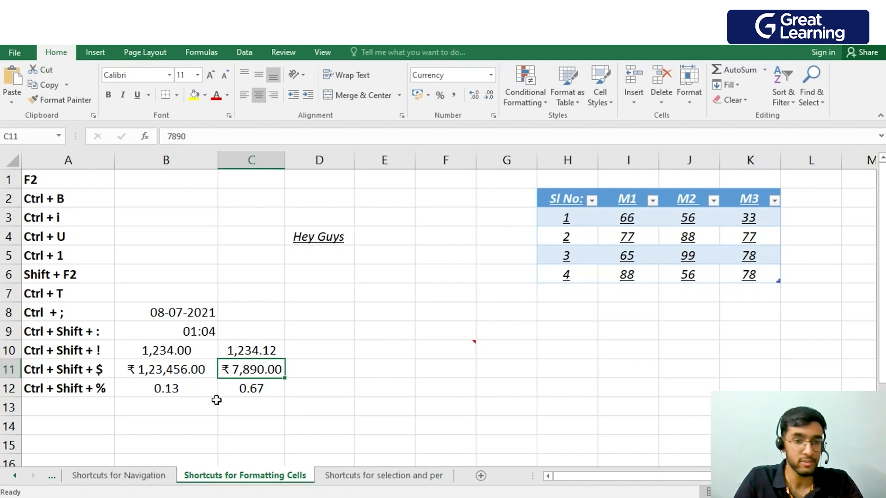
Apply the Percentage format with no decimals to cells B12 and C12.
left_click(198, 390)
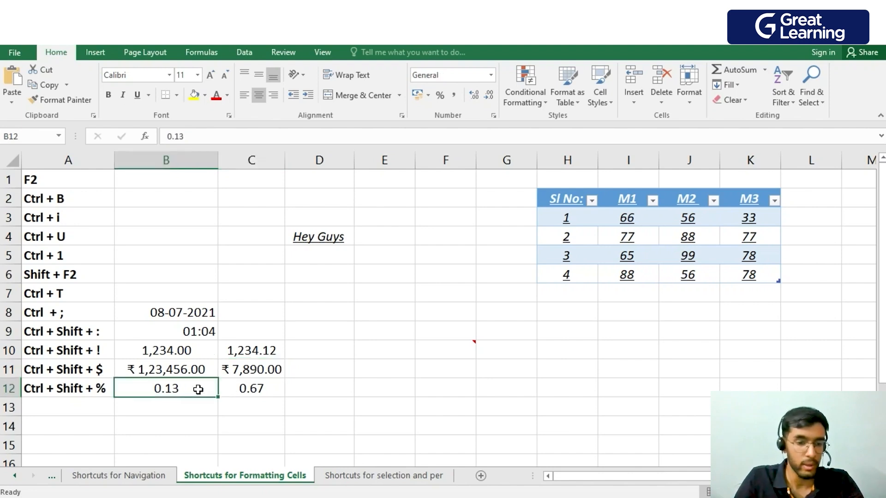
key("ctrl+shift+percent")
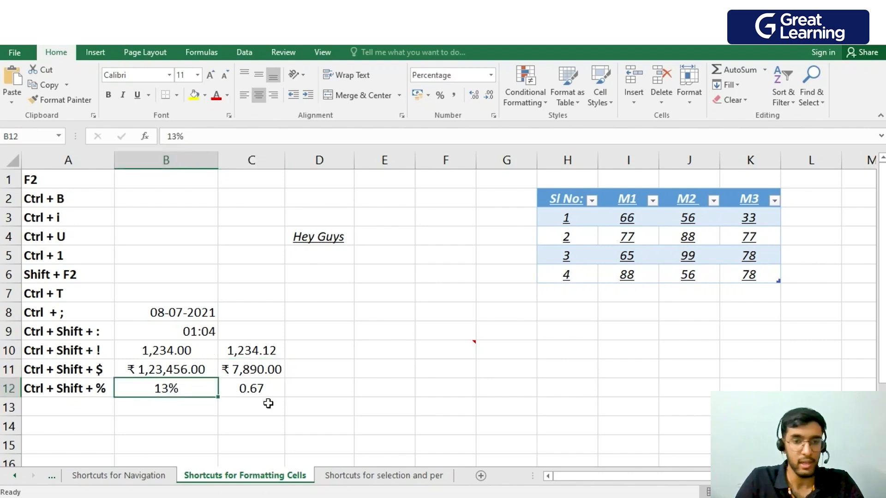
left_click(276, 392)
key("ctrl+shift+percent")
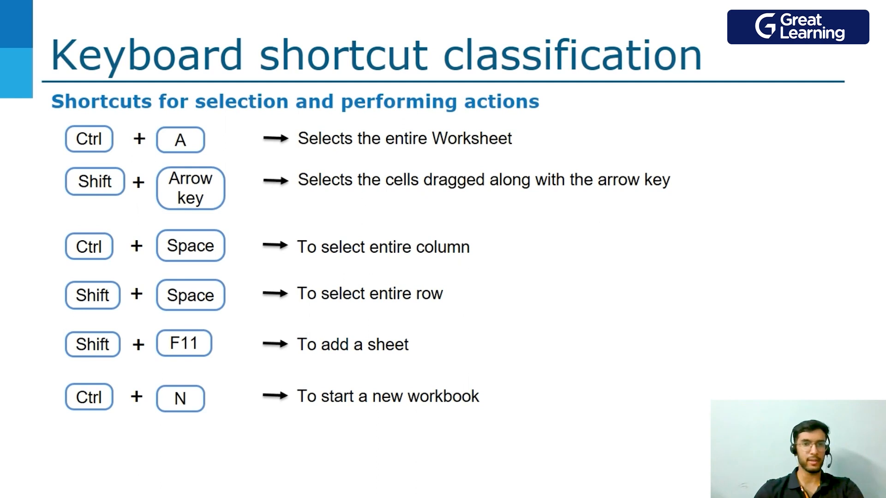
key("Right")
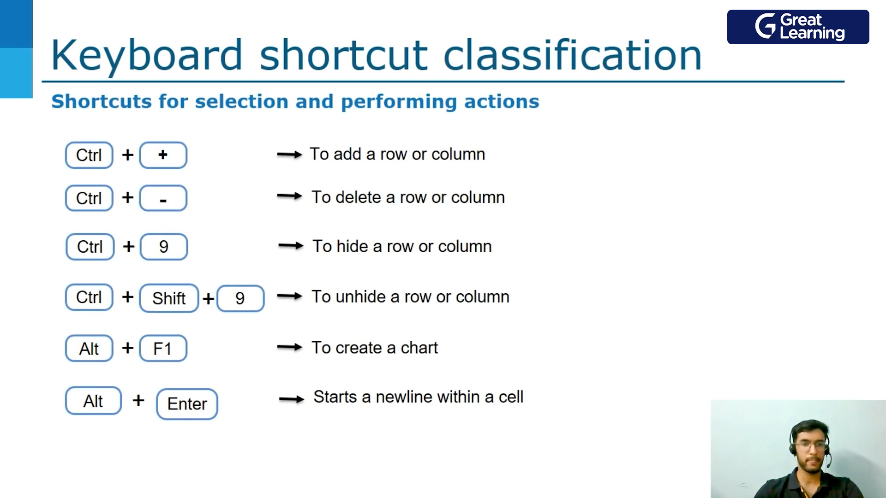
key("Right")
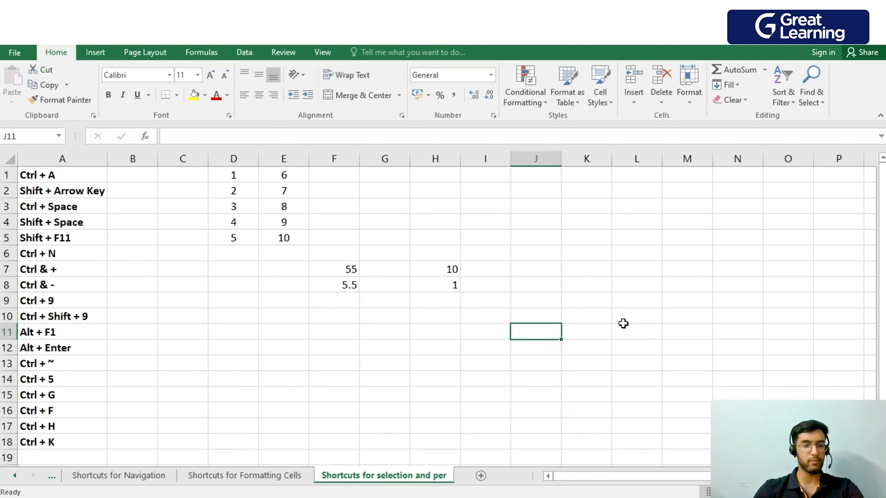
Select the entire worksheet, and starting from L10 extend and shrink a cell selection until it covers J10:L14.
key("ctrl+a")
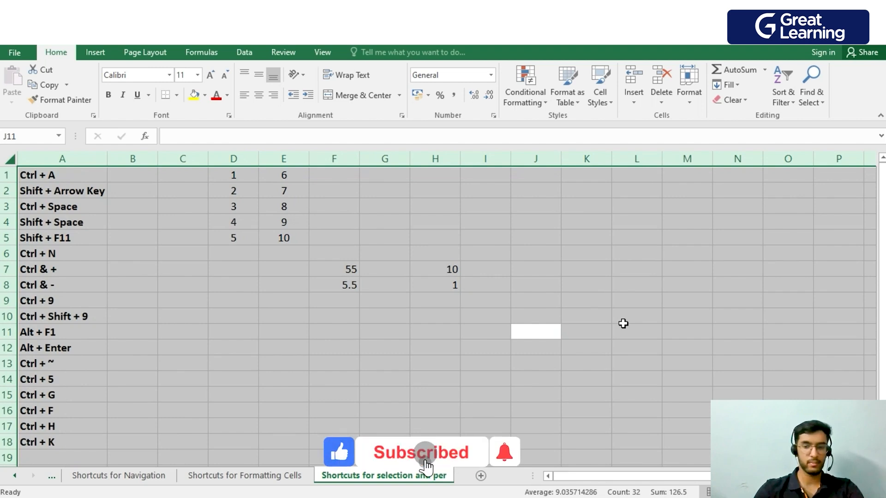
left_click(612, 312)
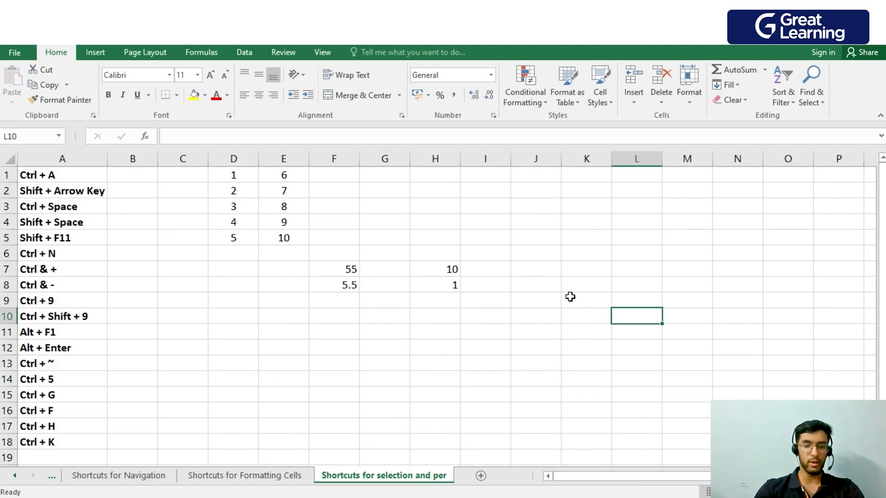
key("shift+Left")
key("shift+Left")
key("shift+Up")
key("shift+Up")
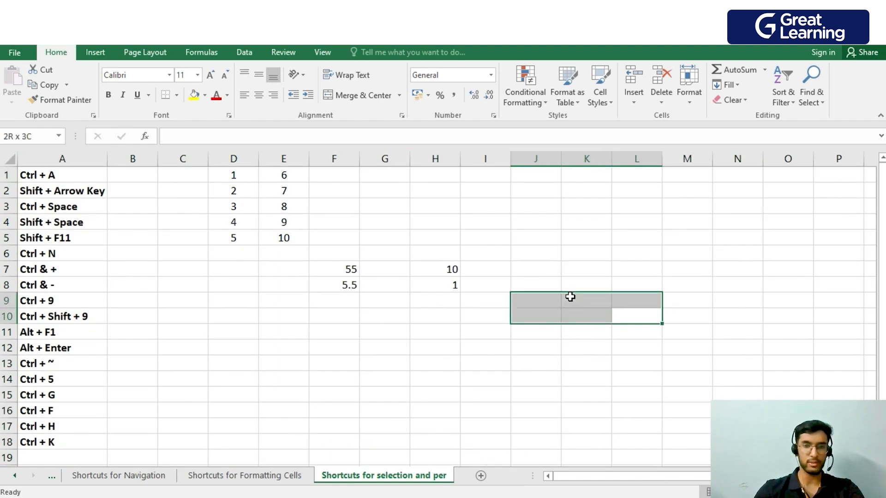
key("shift+Down")
key("shift+Down")
key("shift+Down")
key("shift+Down")
key("shift+Down")
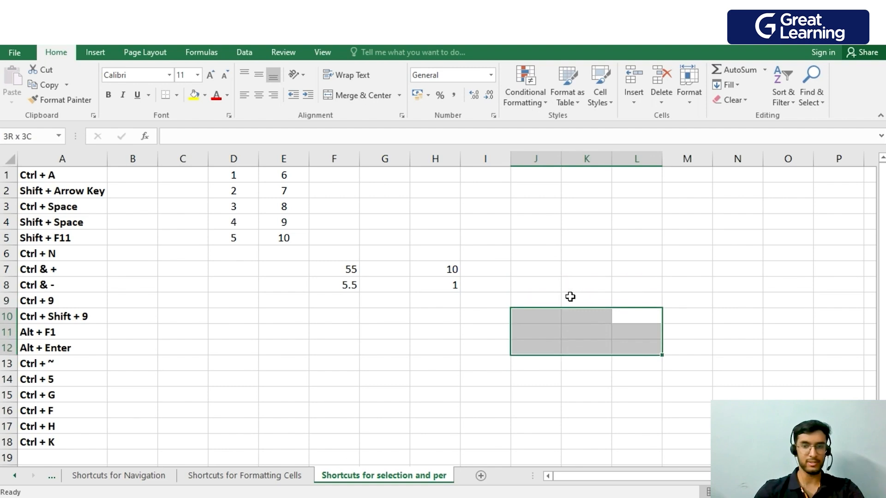
key("shift+Left")
key("shift+Left")
key("shift+Down")
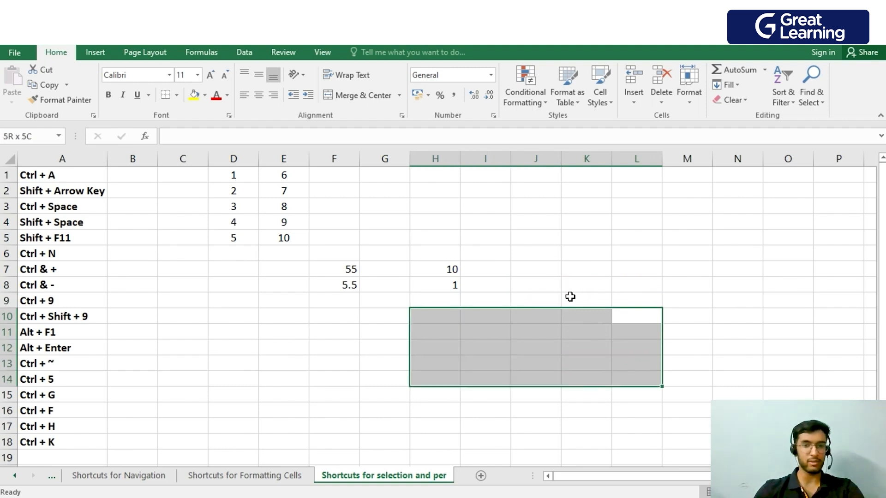
key("shift+Right")
key("shift+Right")
key("shift+Right")
key("shift+Left")
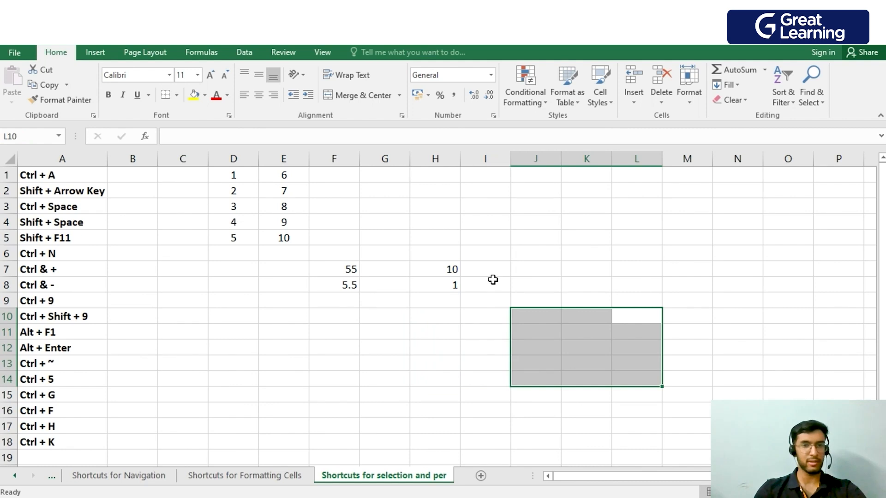
Select the entire column I from cell I5, and the entire row 5 from cell K5.
left_click(492, 234)
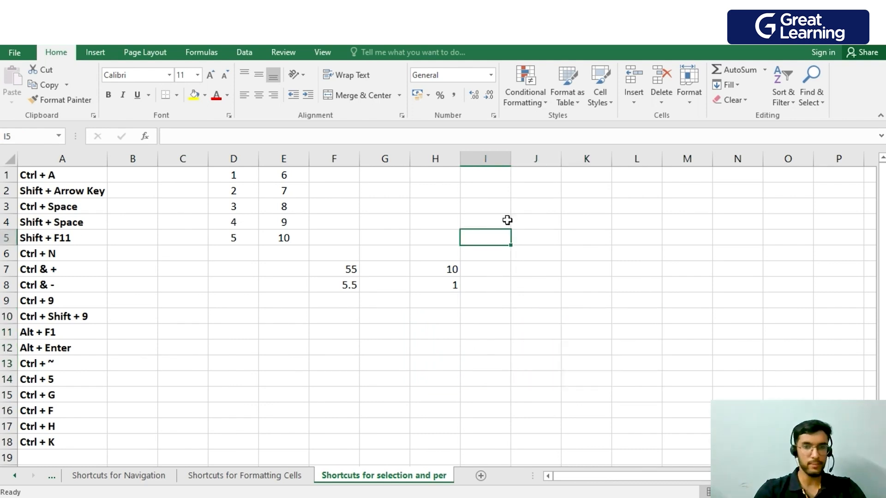
key("ctrl+space")
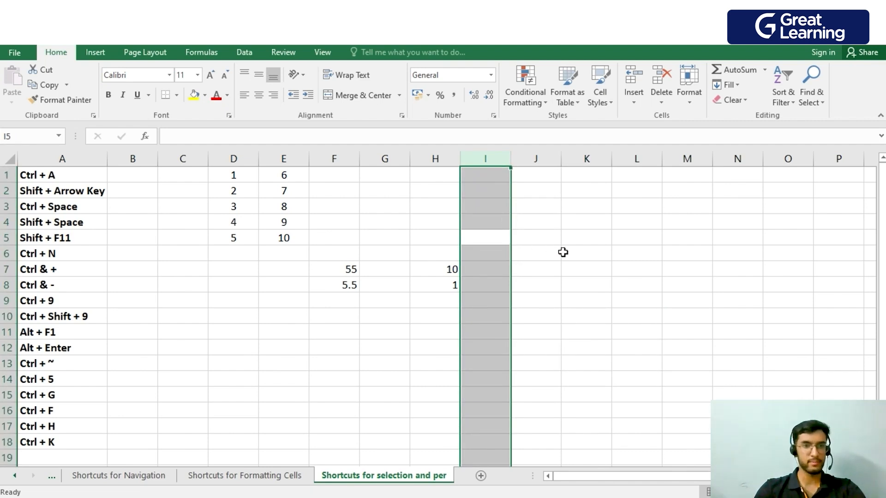
left_click(571, 239)
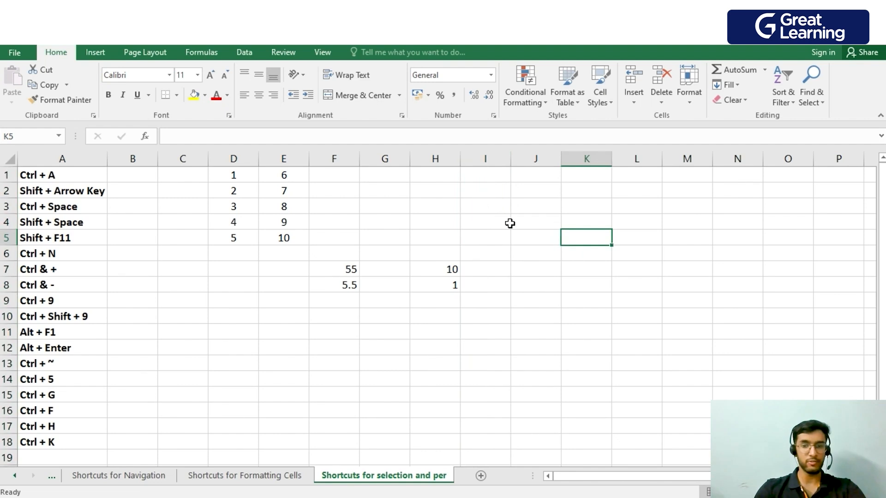
key("shift+space")
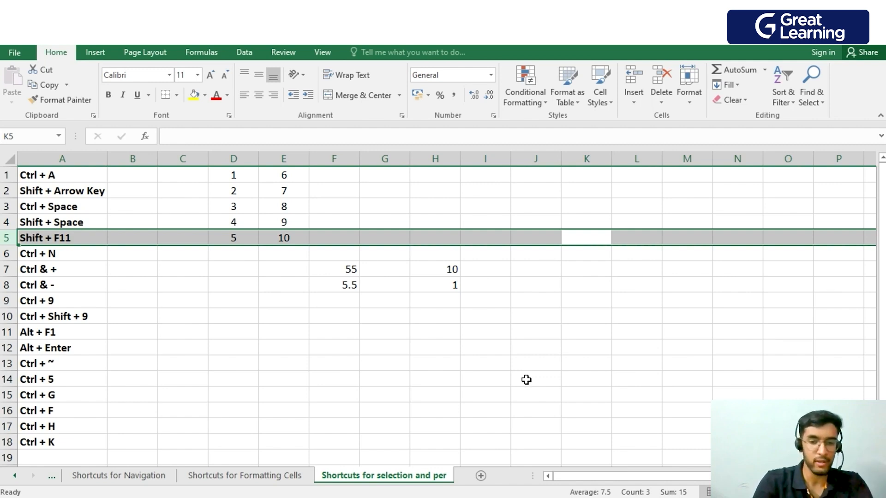
Add a new worksheet to the workbook and return to the "Shortcuts for selection and per" sheet.
key("shift+F11")
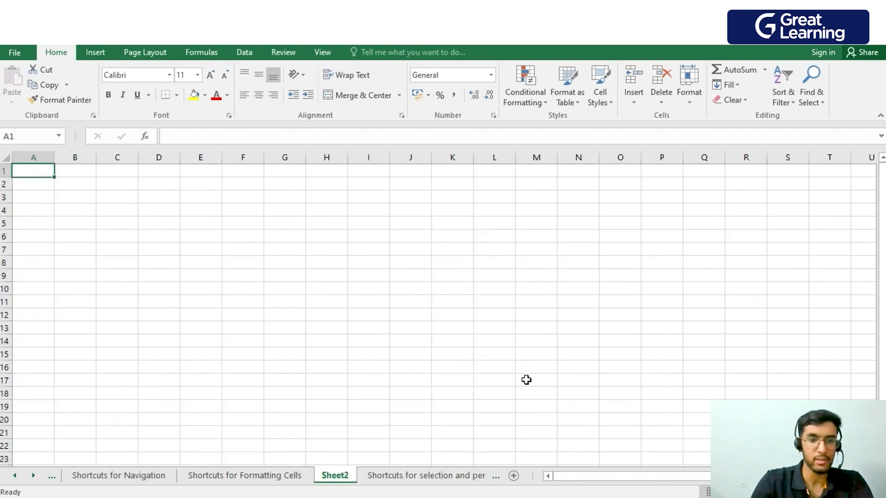
double_click(342, 479)
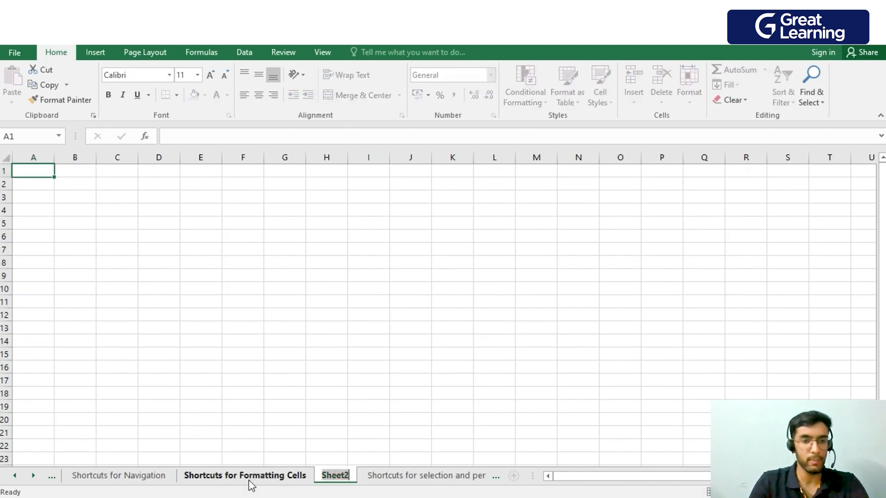
left_click(438, 480)
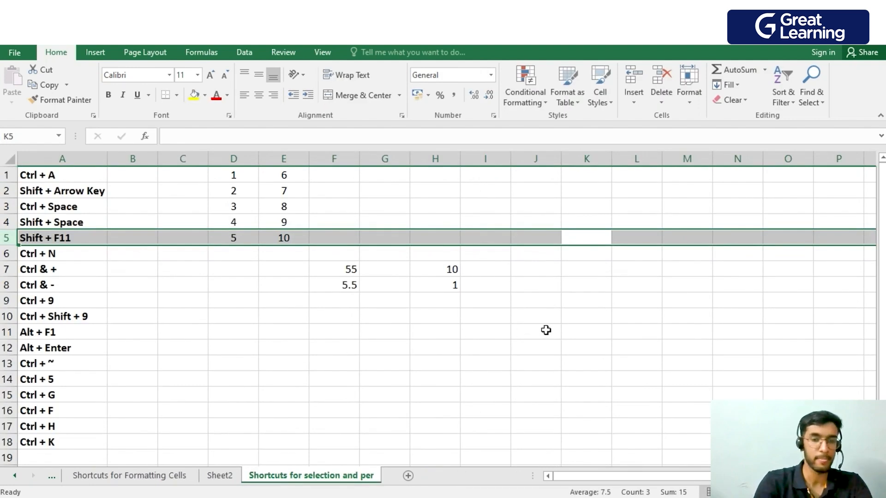
Create a new blank workbook, and return to row 5 of the Keyboard Shortcuts workbook.
key("ctrl+n")
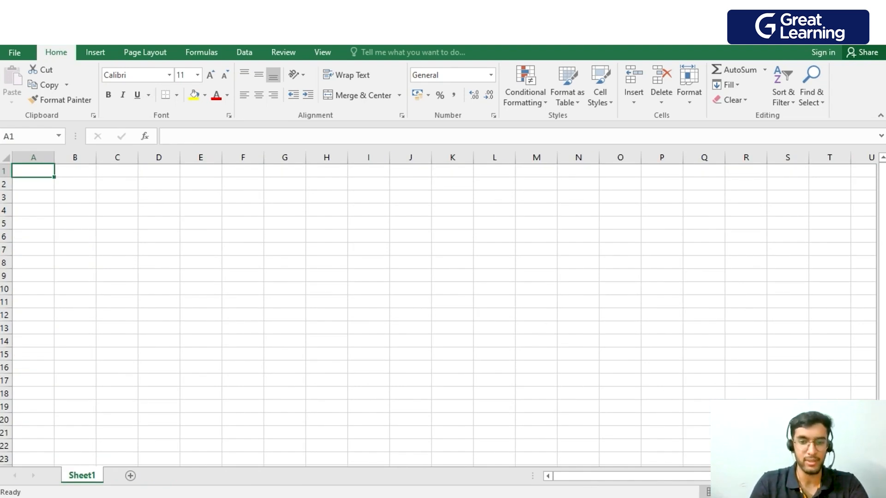
mouse_move(525, 497)
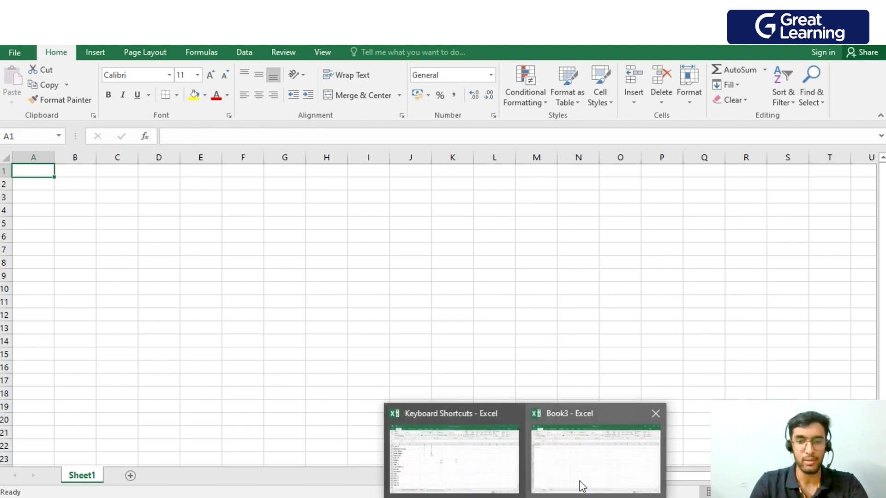
mouse_move(504, 455)
left_click(471, 457)
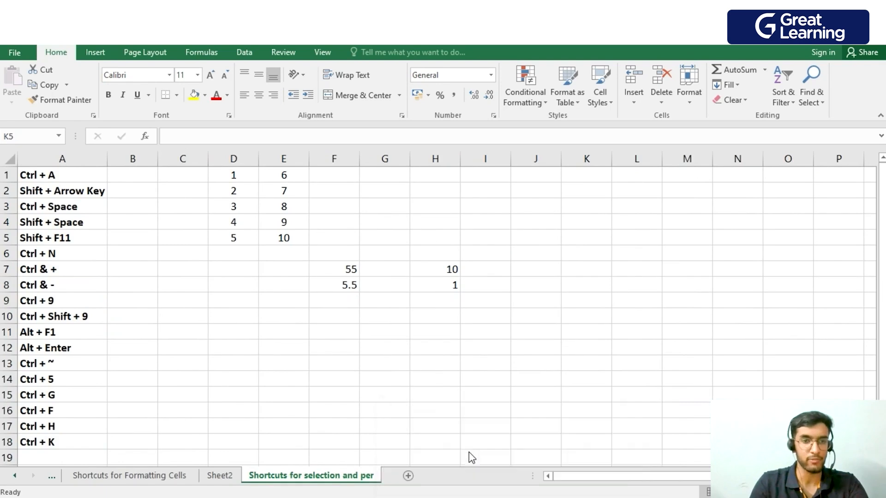
key("shift+space")
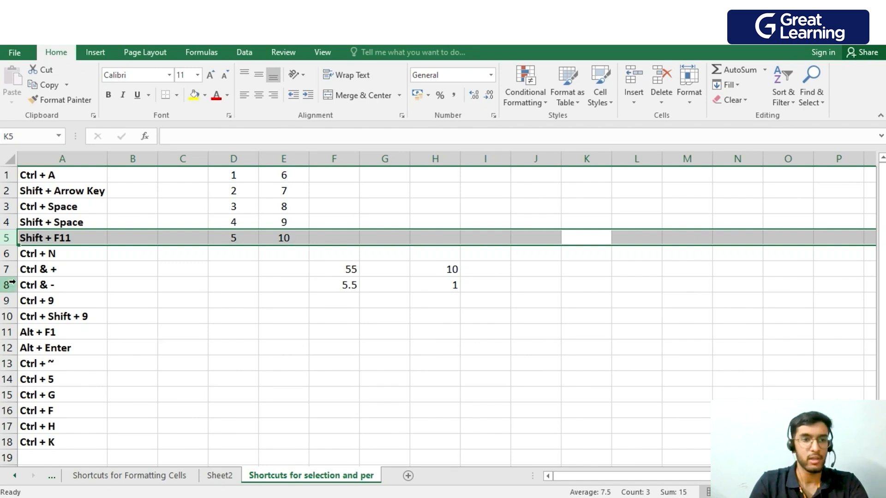
Insert a blank row above row 7, the Ctrl & + row, and delete the inserted row.
left_click(7, 270)
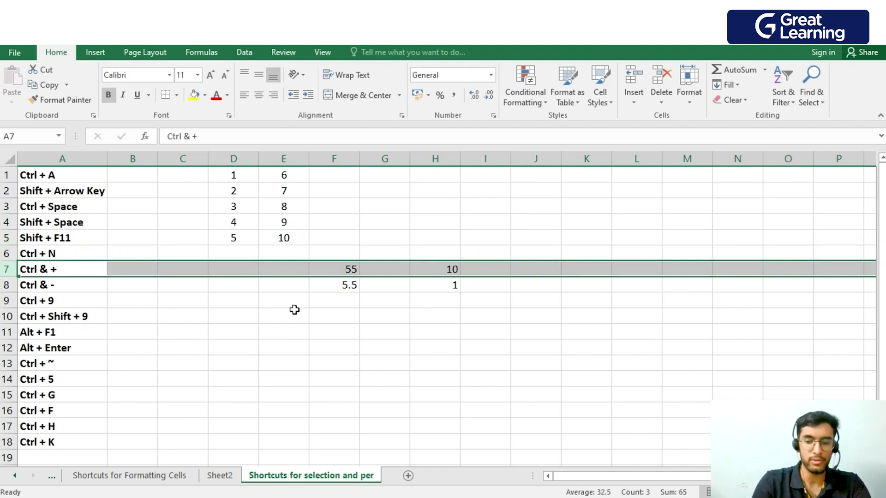
key("ctrl+plus")
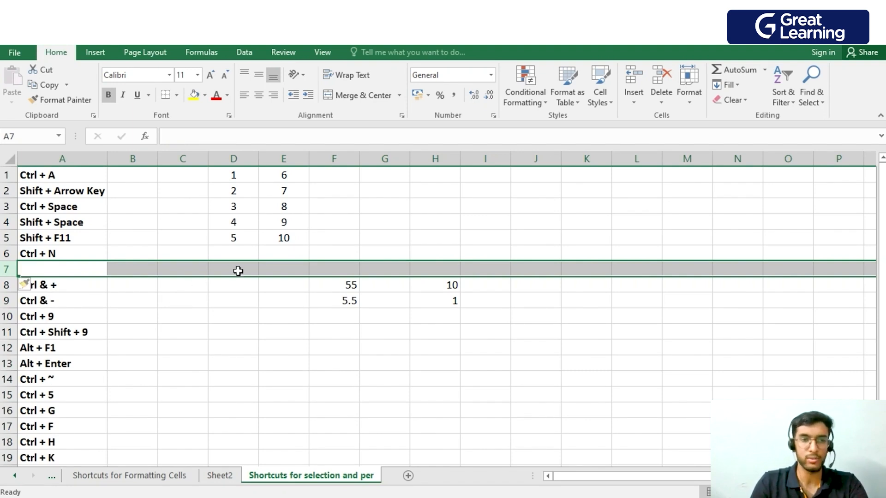
key("ctrl+minus")
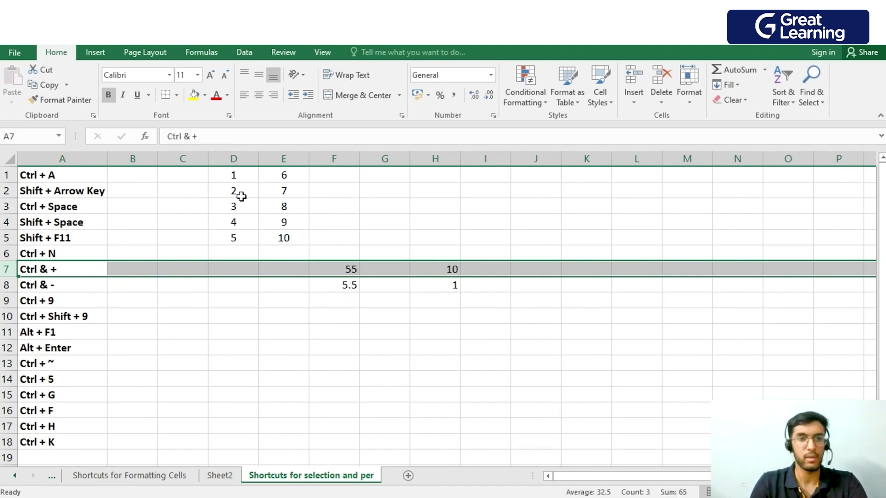
Insert a blank column before column E and delete the inserted column.
left_click(277, 159)
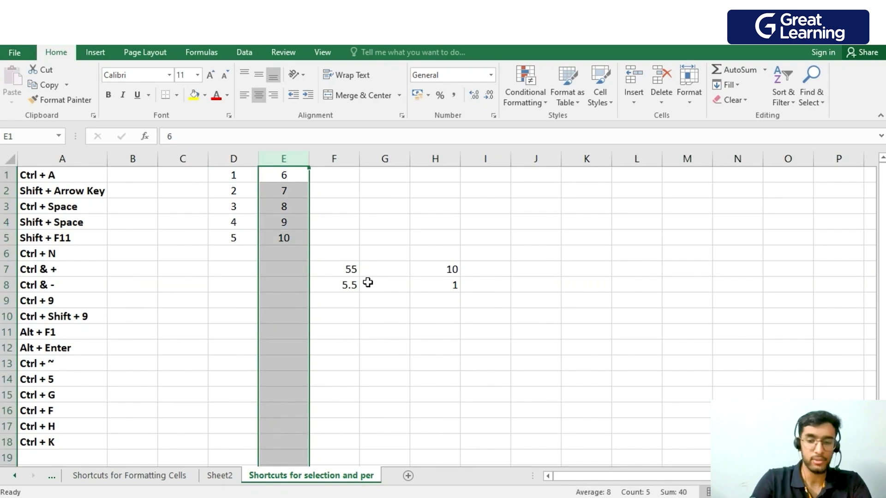
key("ctrl+plus")
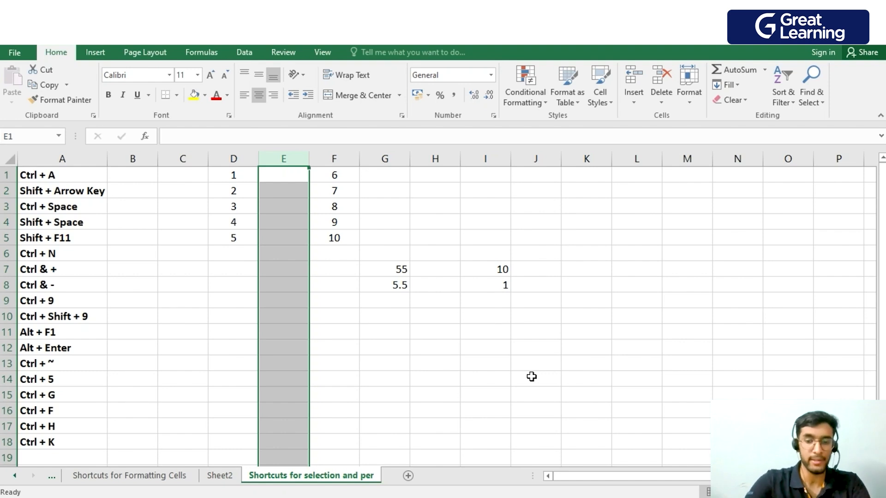
key("ctrl+minus")
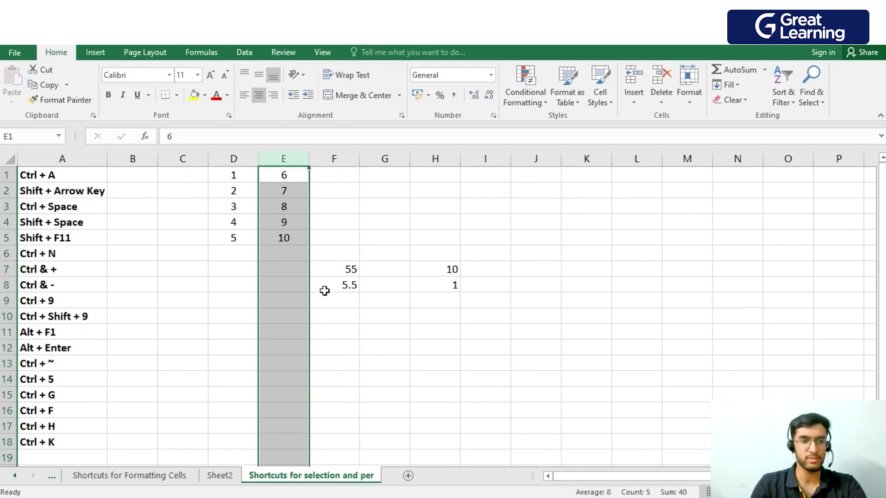
Hide row 9, the Ctrl + 9 row, and unhide it.
left_click(69, 300)
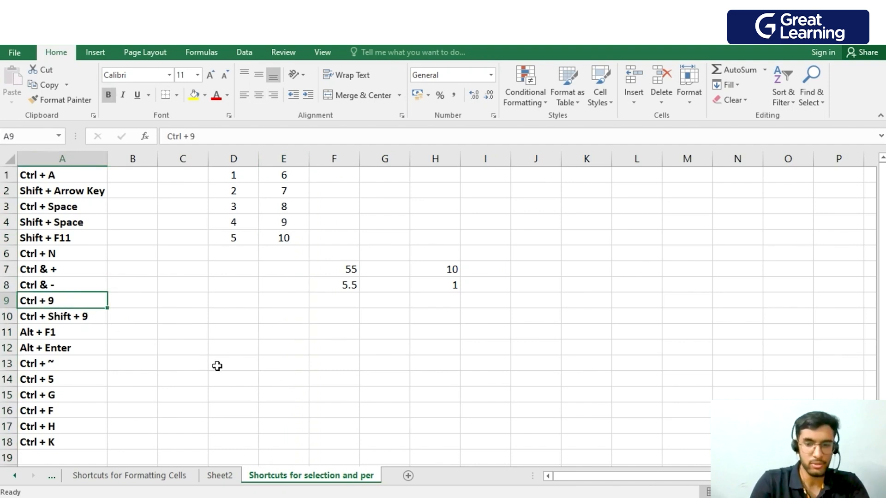
key("ctrl+9")
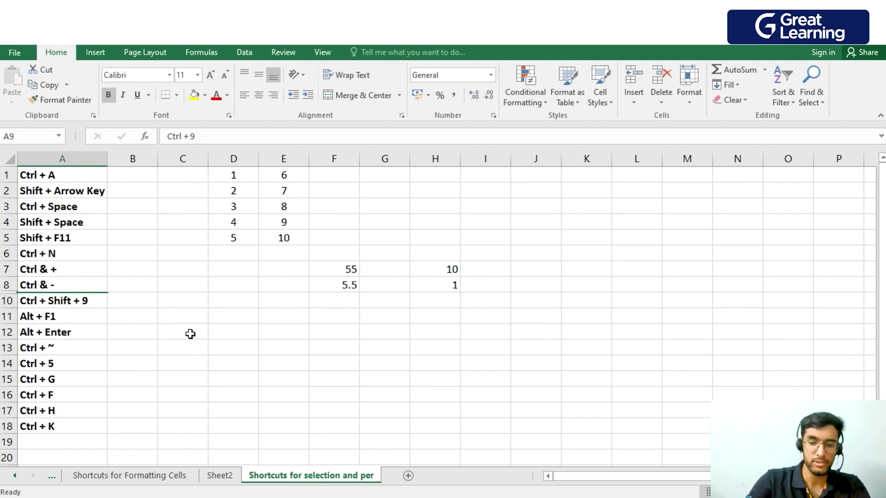
key("ctrl+shift+9")
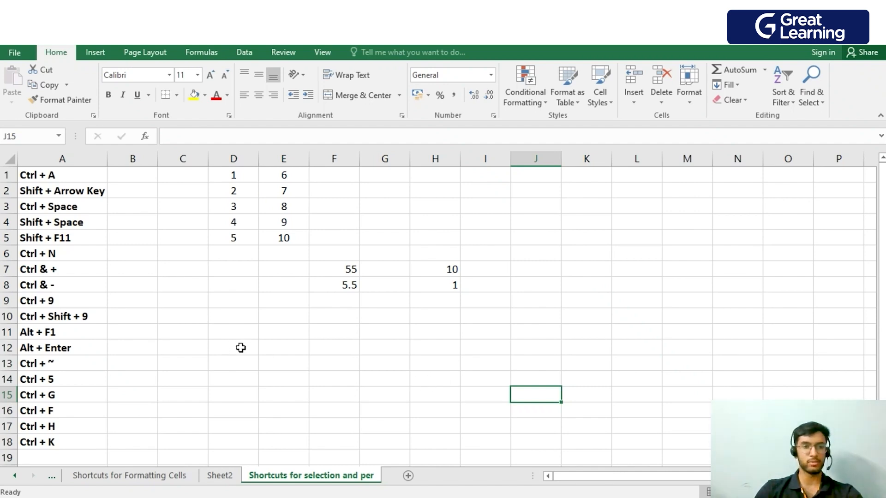
Create a clustered column chart from the range D1:E5 and delete the chart.
left_click_drag(235, 176, 284, 238)
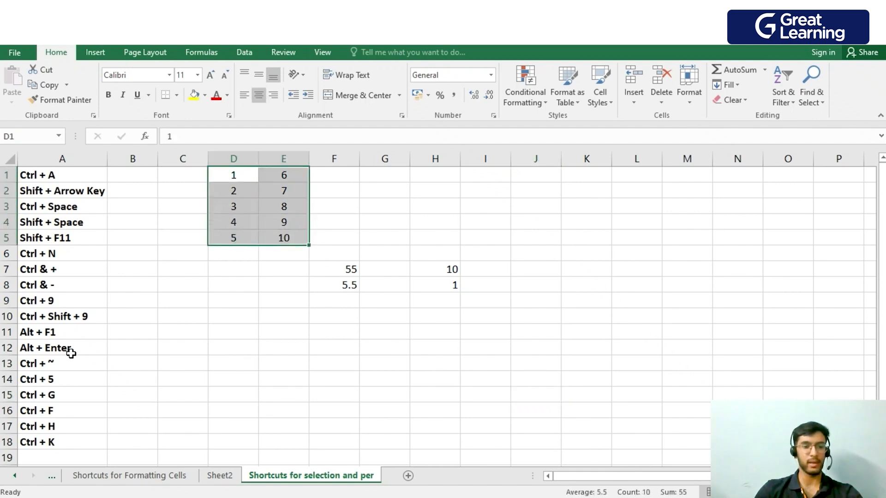
key("alt+F1")
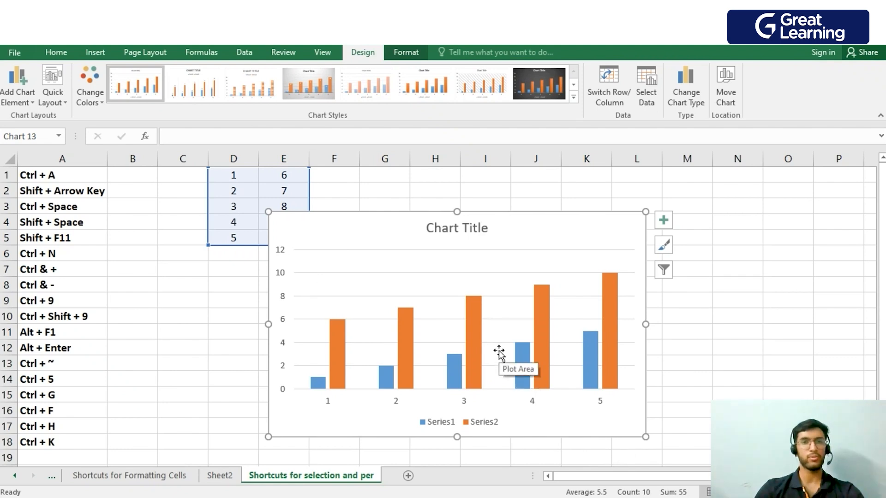
key("Delete")
Enter a two-line greeting in cell C12, with "Hi" on the first line and a first name on the second.
left_click(203, 350)
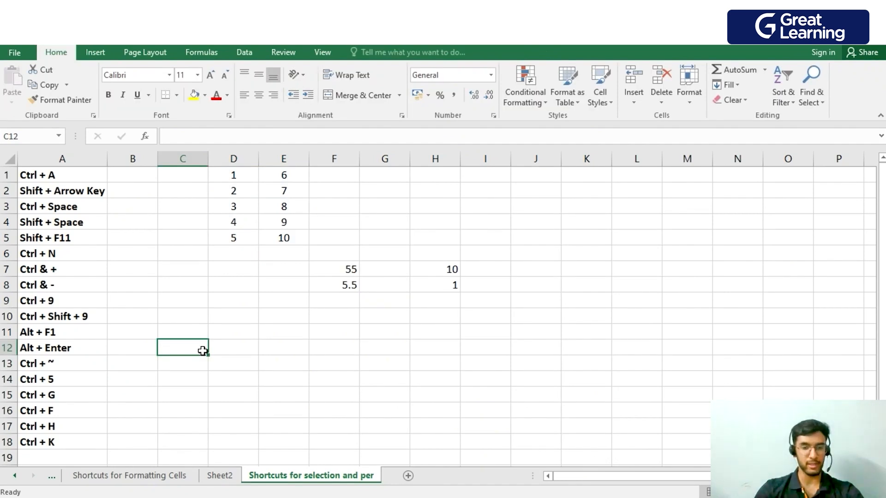
type("Hi")
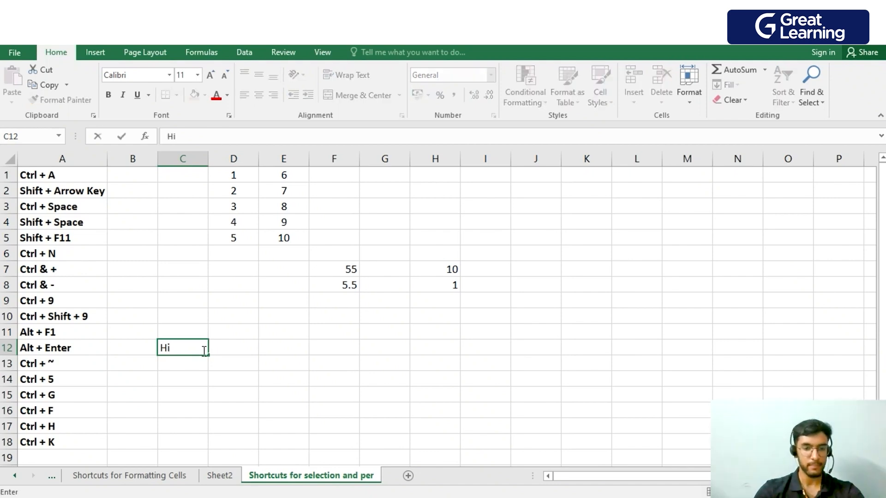
key("alt+Return")
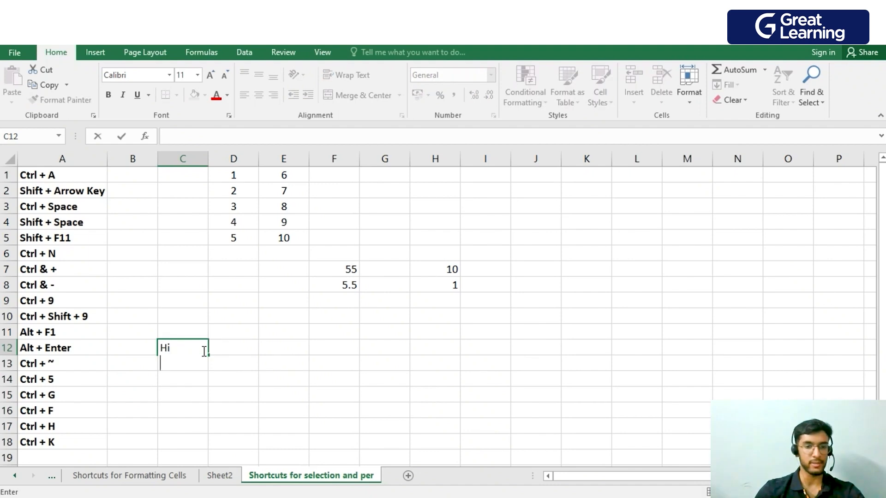
type("Ram")
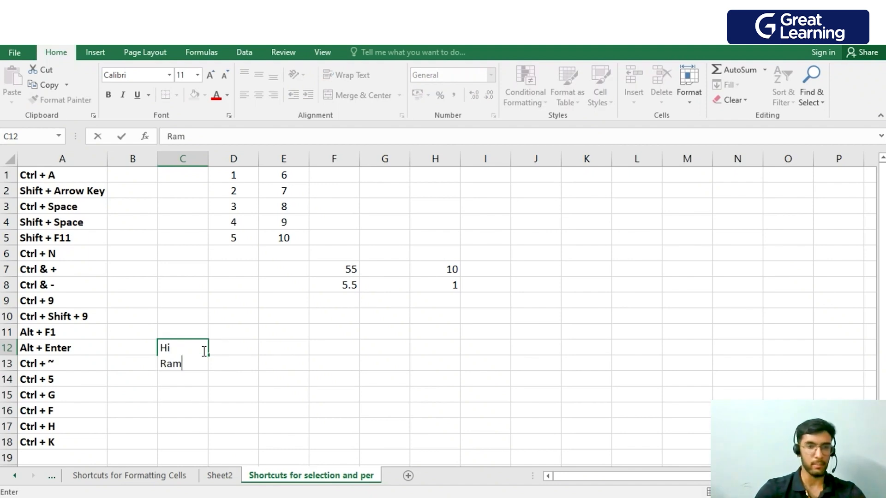
key("Return")
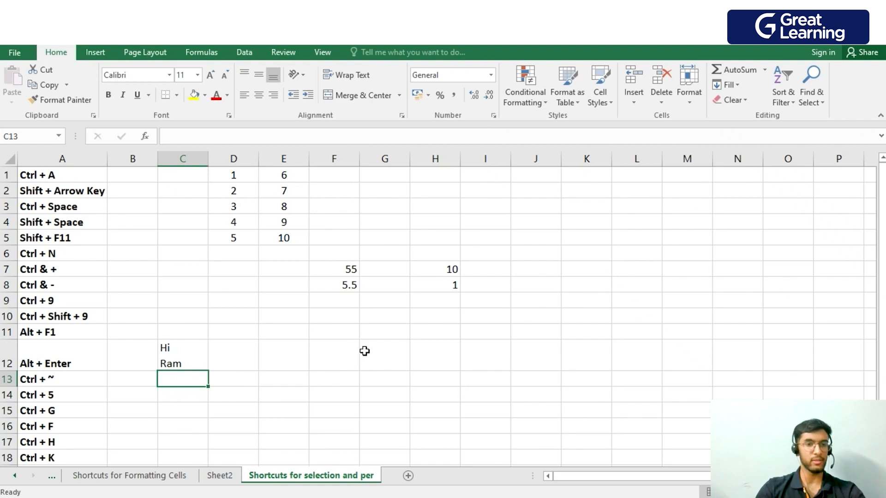
Switch the sheet to showing formulas and back to showing values, twice.
key("ctrl+grave")
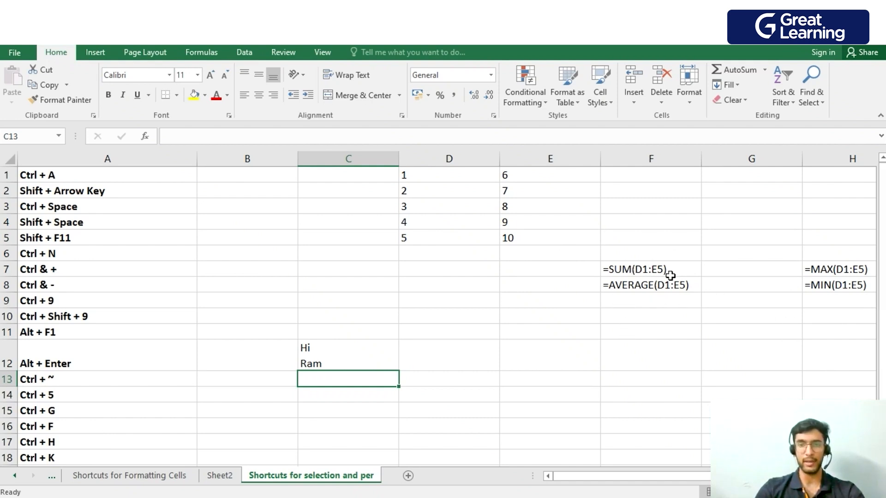
key("ctrl+grave")
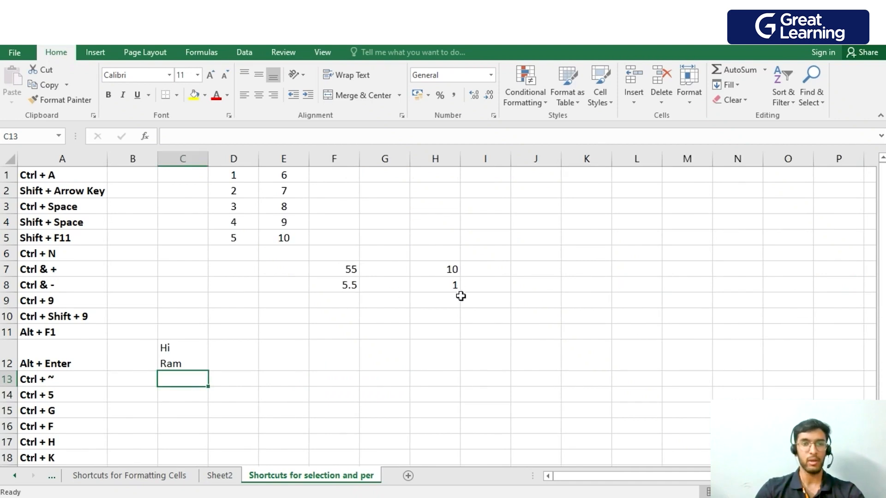
key("ctrl+grave")
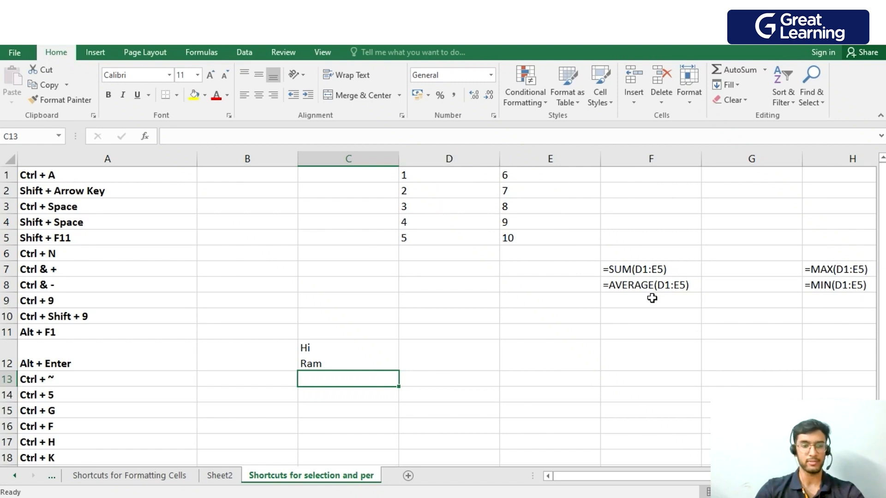
key("ctrl+grave")
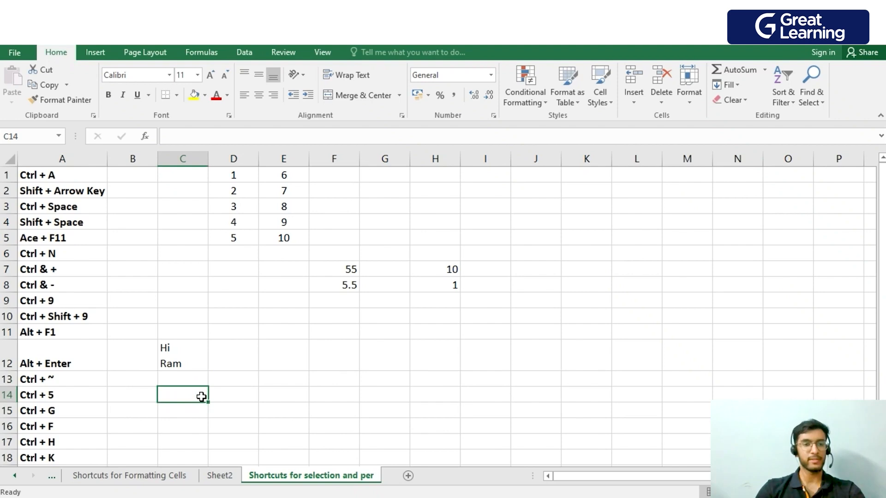
Apply strikethrough to the greeting in cell C12 and remove it again.
left_click(198, 359)
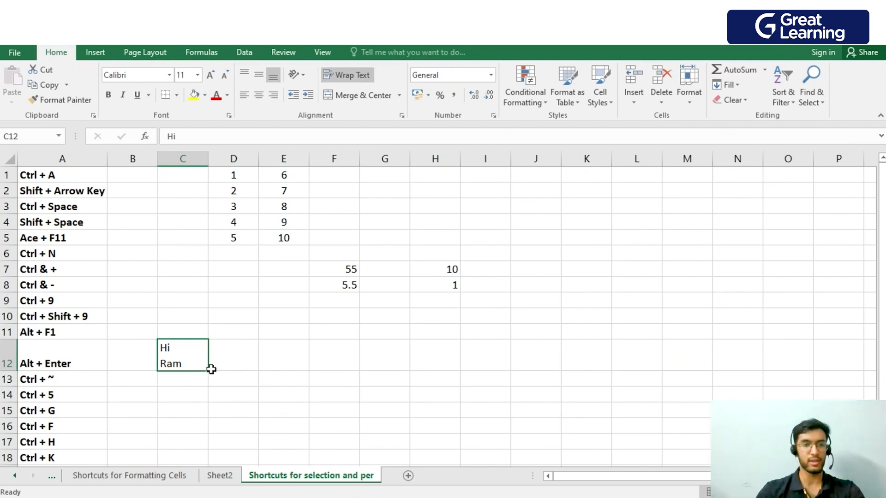
key("ctrl+5")
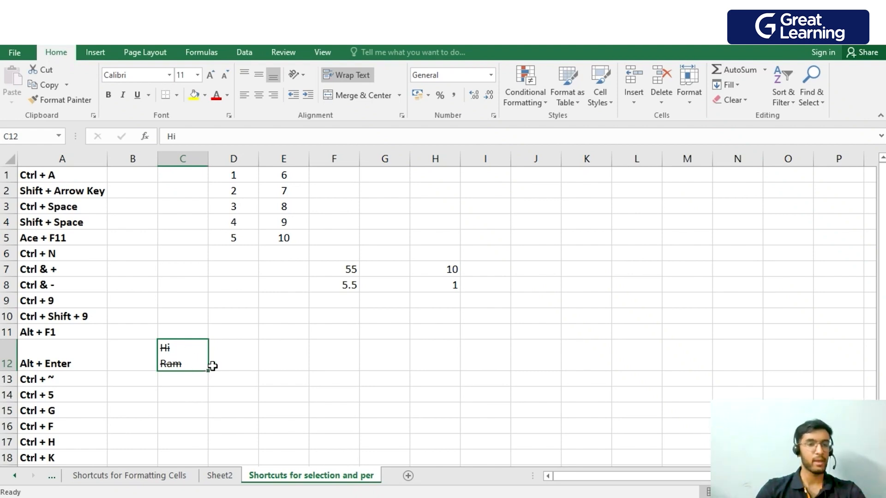
key("ctrl+5")
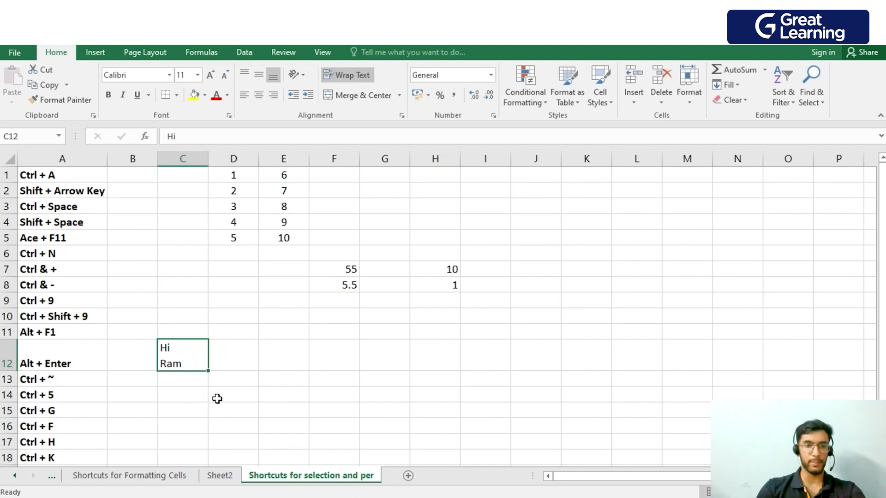
Use Go To from cell D15 to jump to a cell reference in column H.
left_click(211, 407)
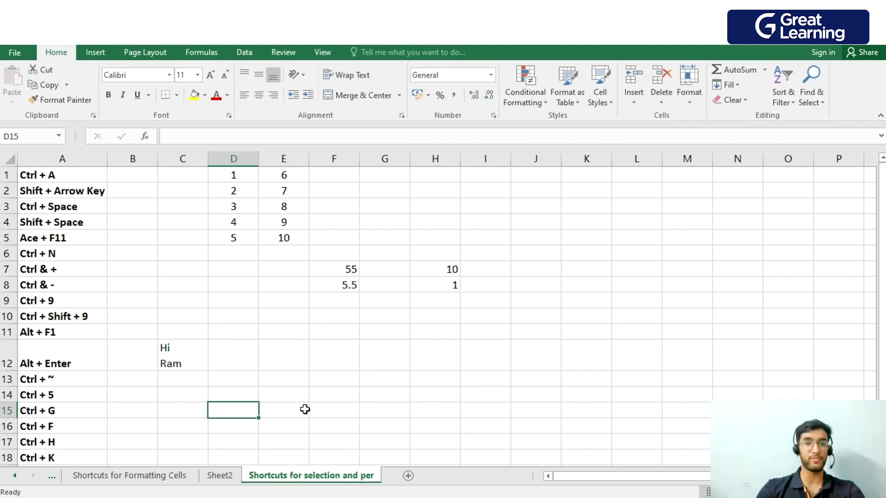
key("ctrl+g")
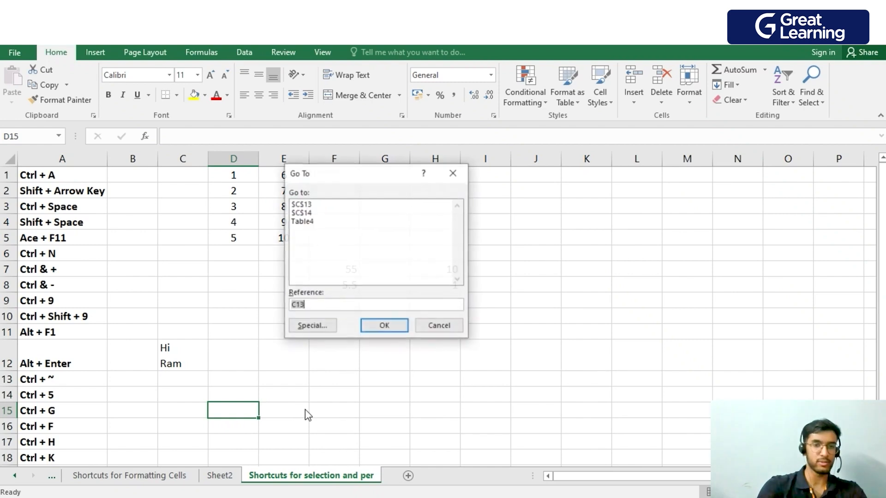
double_click(340, 304)
left_click(340, 305)
double_click(339, 305)
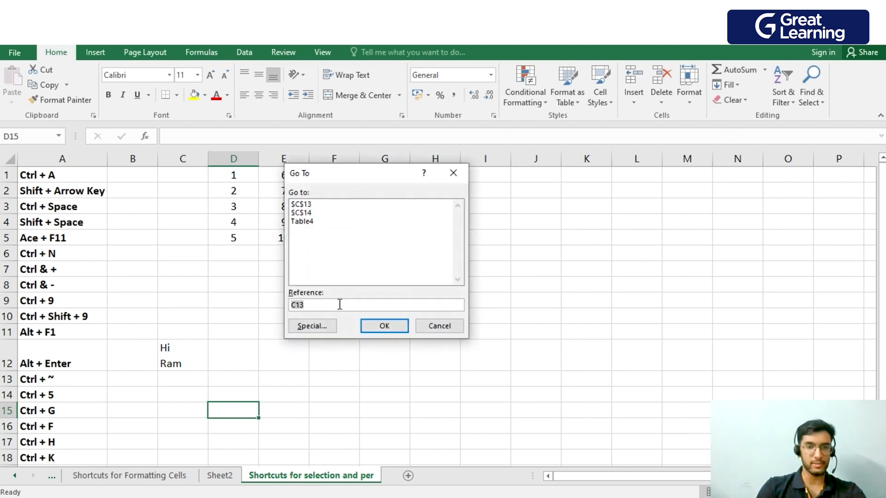
type("h8")
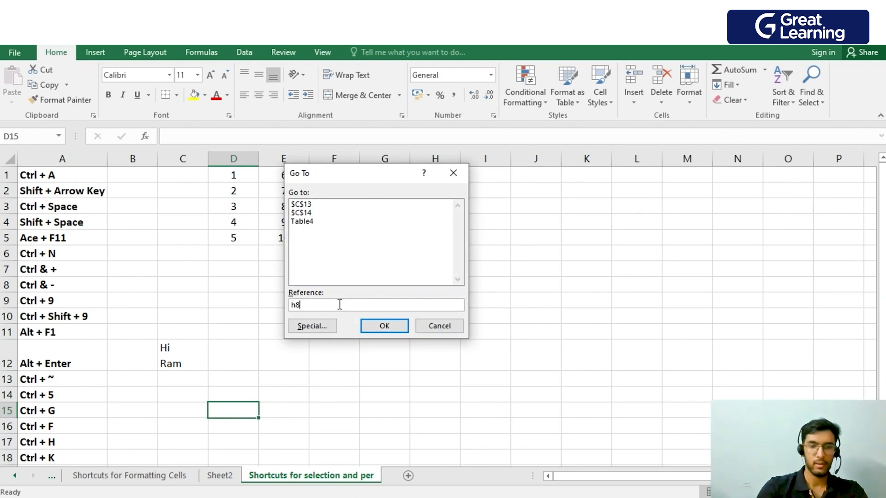
key("Return")
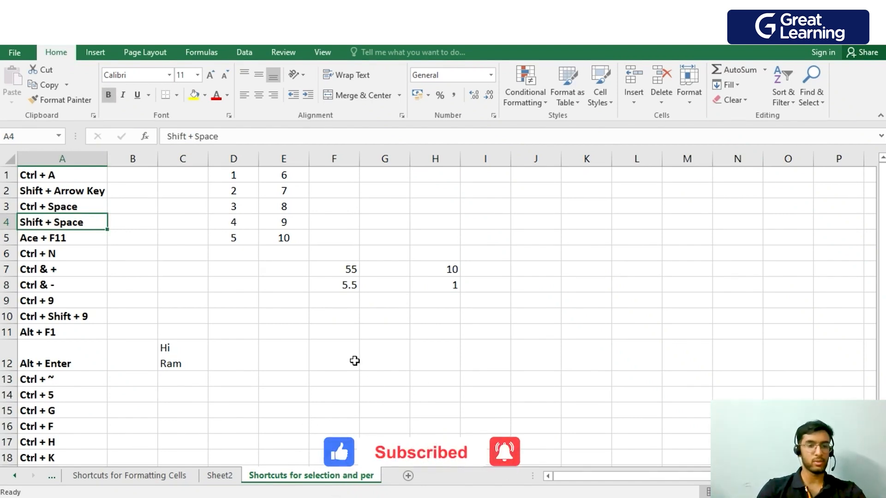
Find the next occurrences of "Shift" on the sheet and close the search.
key("ctrl+f")
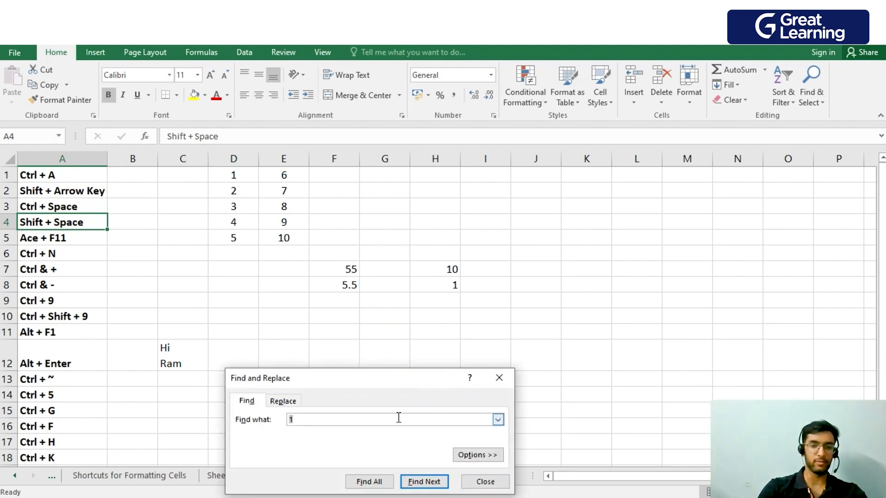
type("Shift")
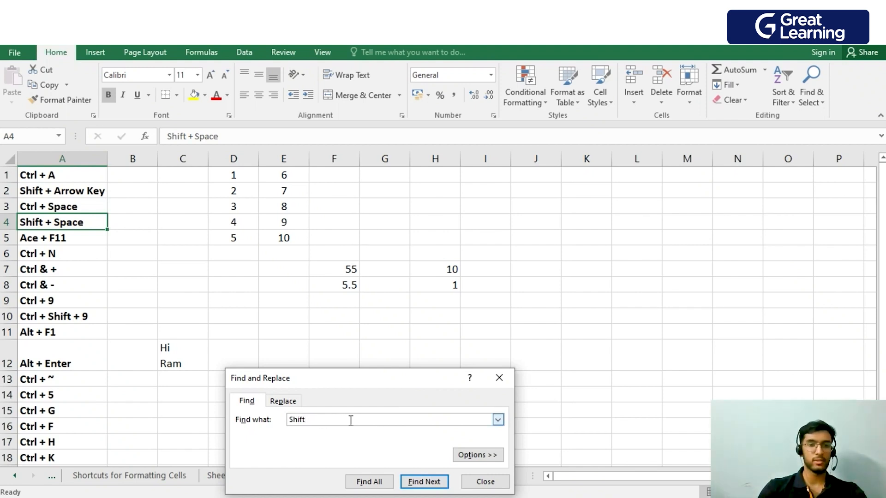
left_click(438, 482)
left_click(437, 482)
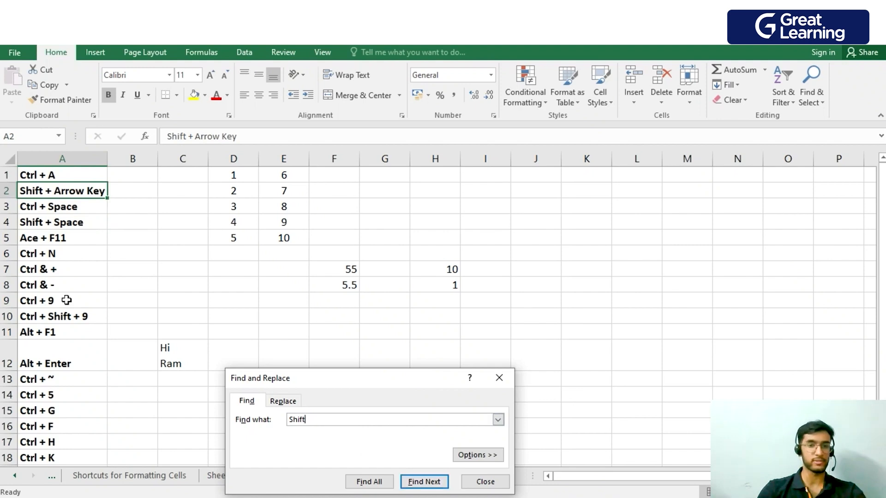
left_click(498, 487)
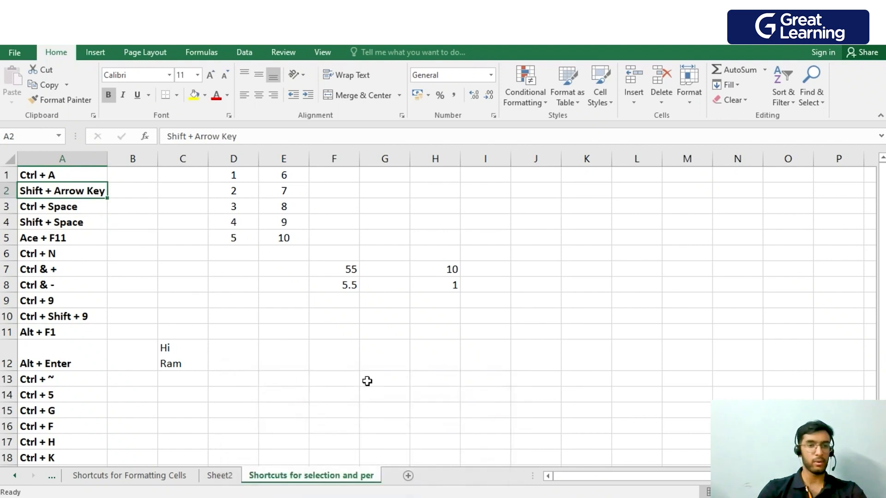
Replace all occurrences of "Shift" with "Ace" on the sheet and undo the replacement.
key("ctrl+h")
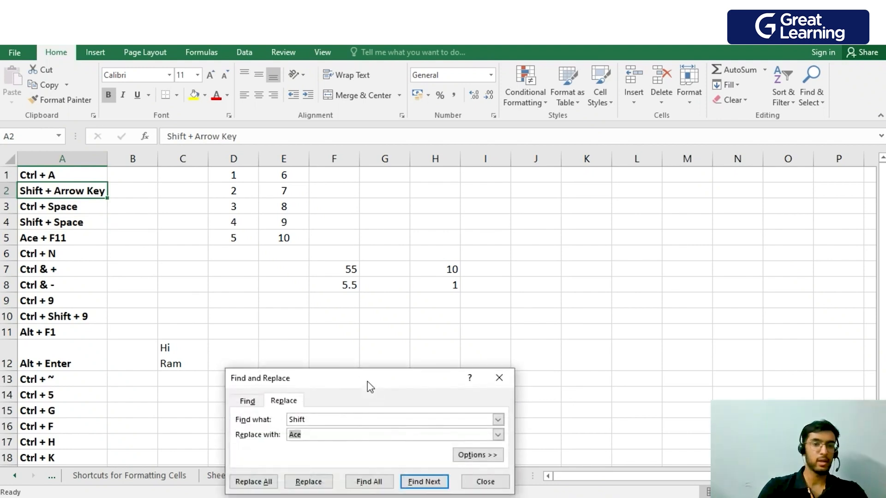
left_click(385, 418)
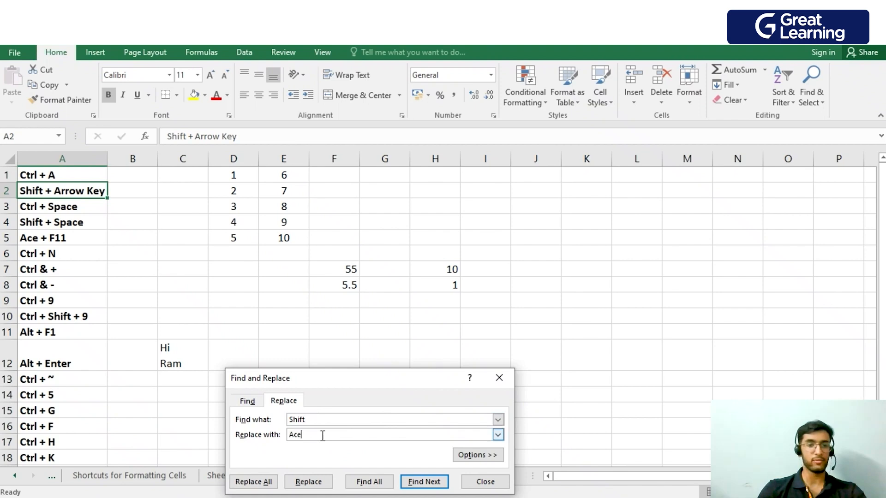
key("BackSpace")
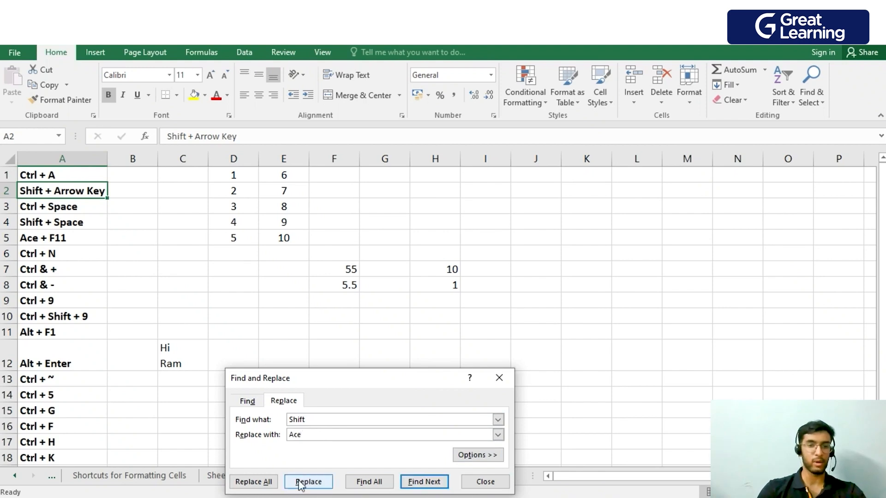
left_click(265, 482)
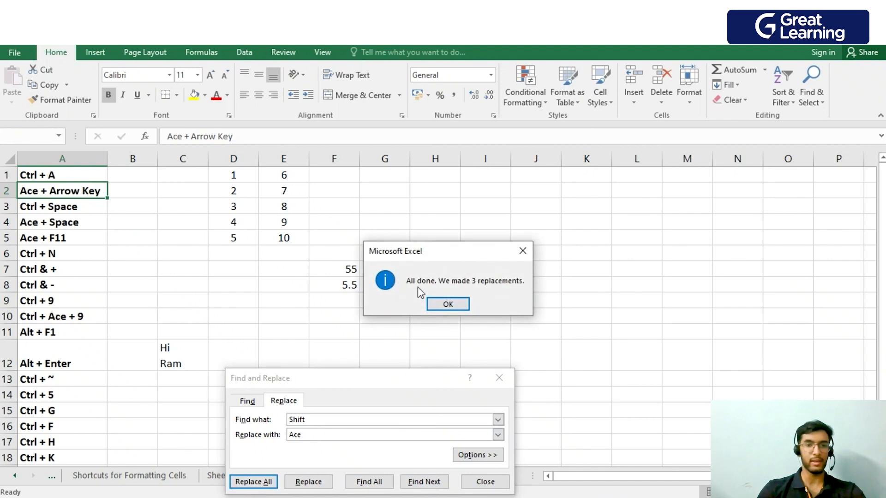
left_click(451, 303)
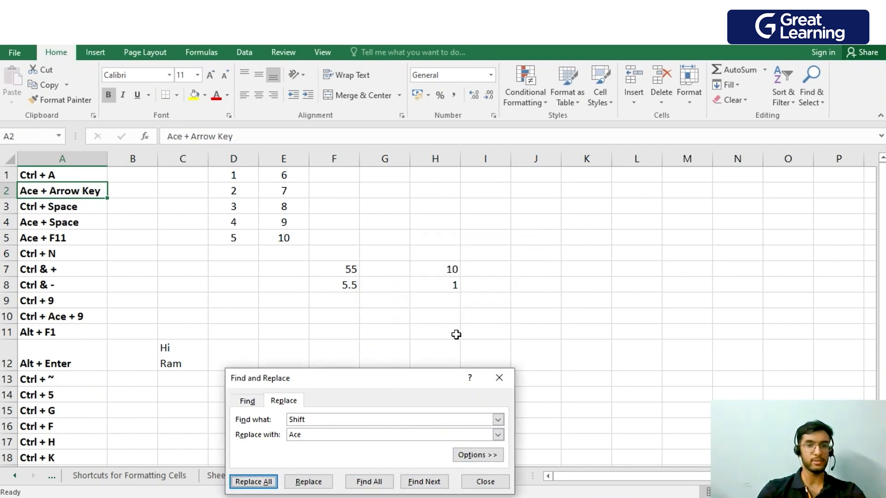
left_click(500, 378)
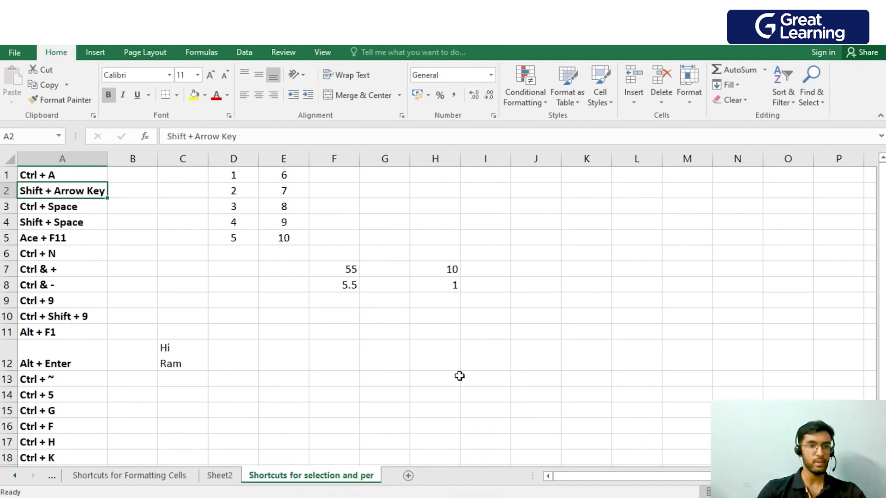
Insert a hyperlink in cell C12 that links to the Microsoft Edge shortcut in the Desktop folder.
left_click(457, 378)
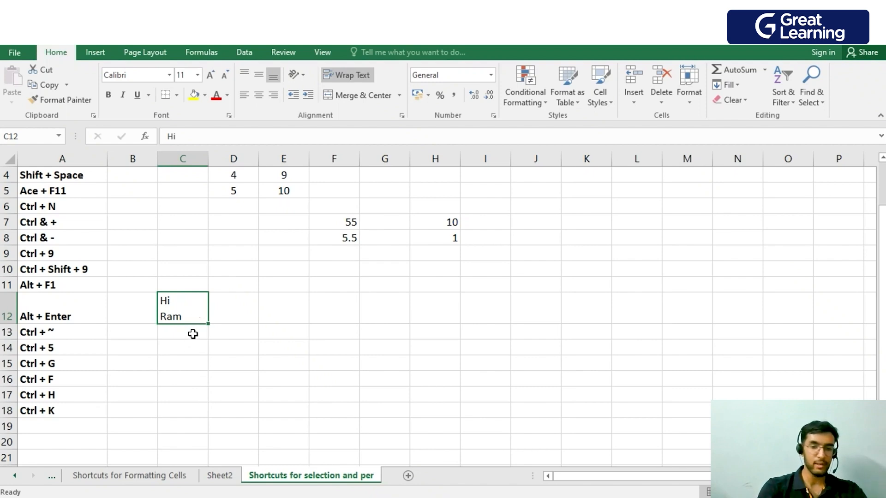
key("ctrl+k")
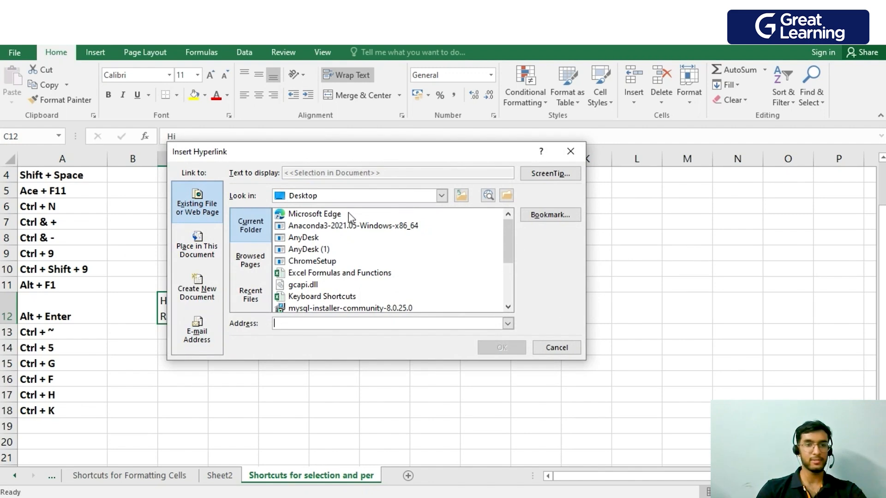
left_click(327, 215)
left_click(502, 349)
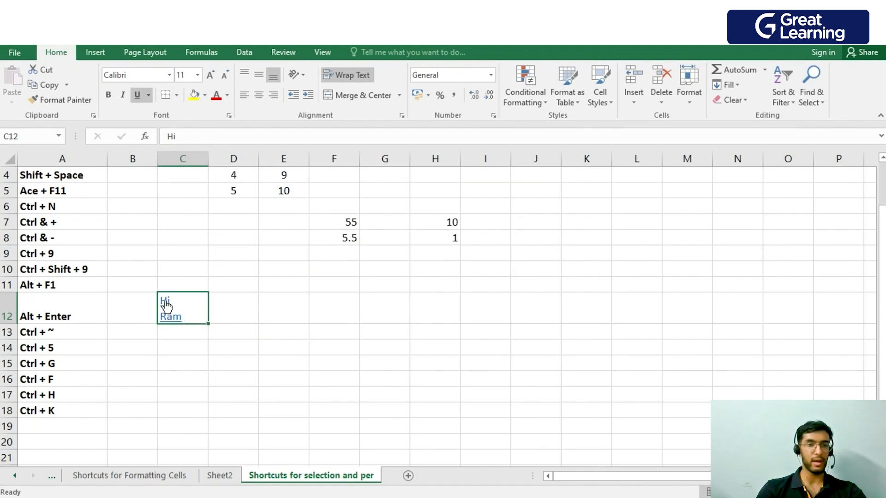
Follow the hyperlink in cell C12, allow the file to open, and close the Microsoft Edge window.
mouse_move(172, 315)
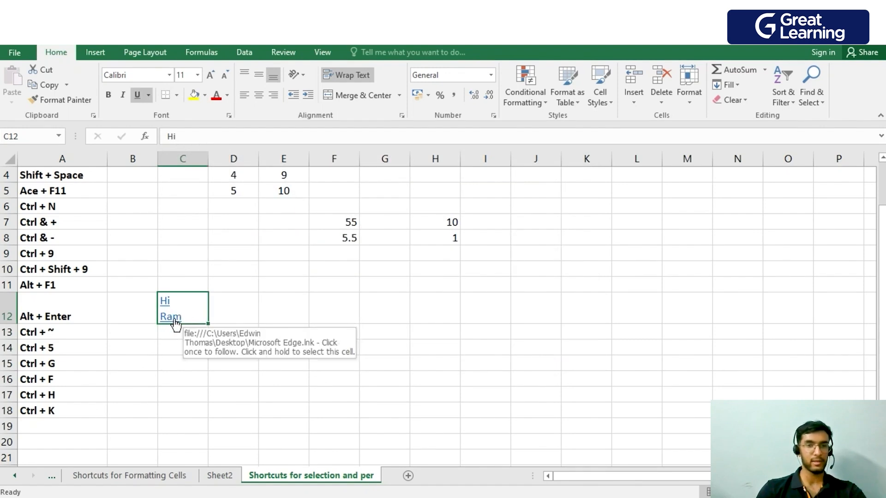
left_click(170, 314)
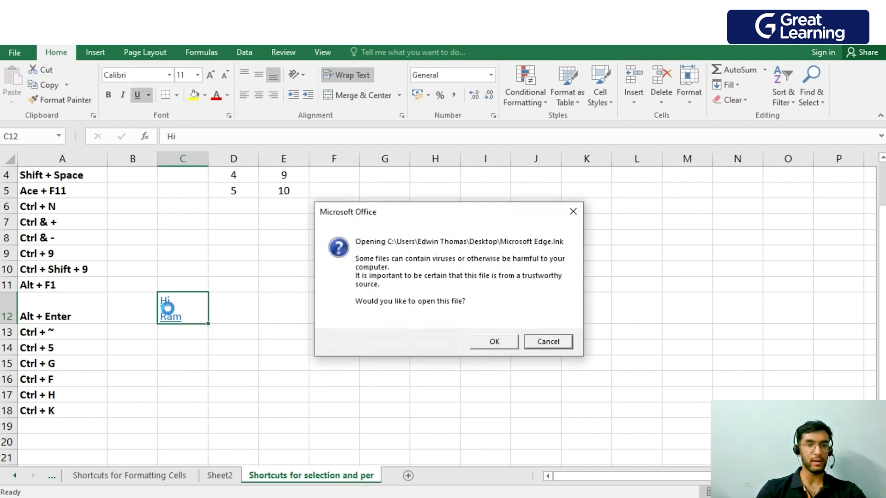
left_click(511, 348)
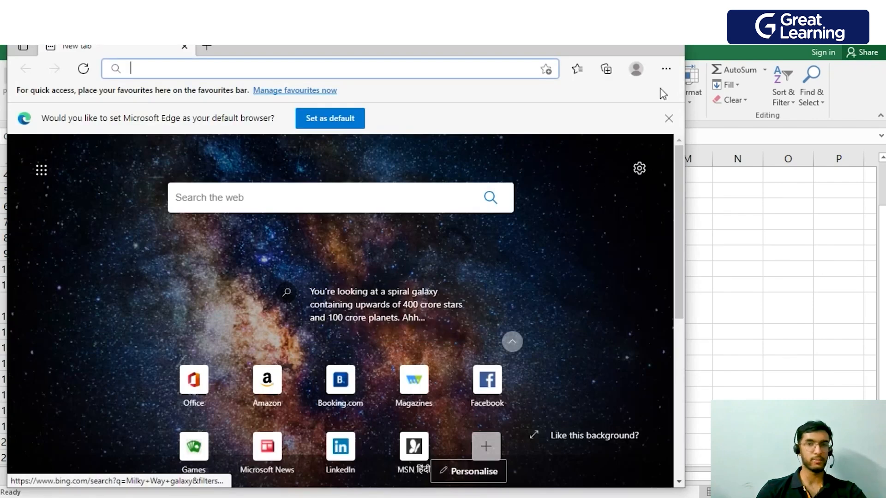
left_click(670, 46)
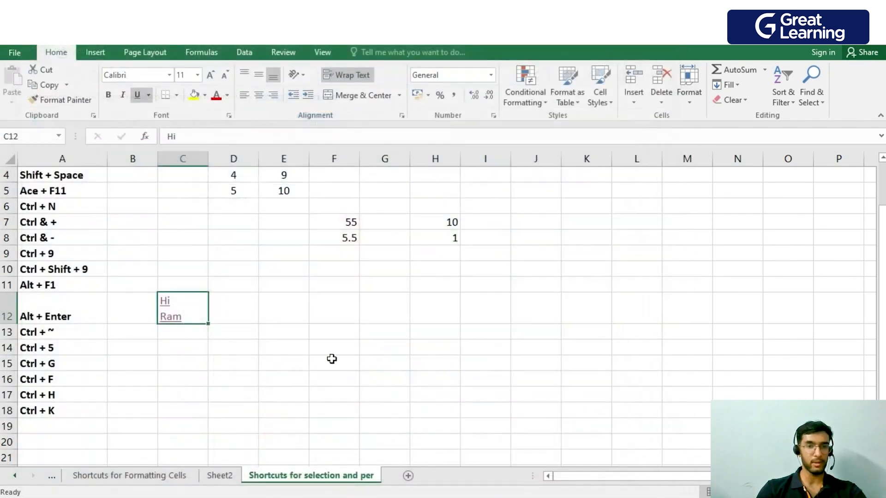